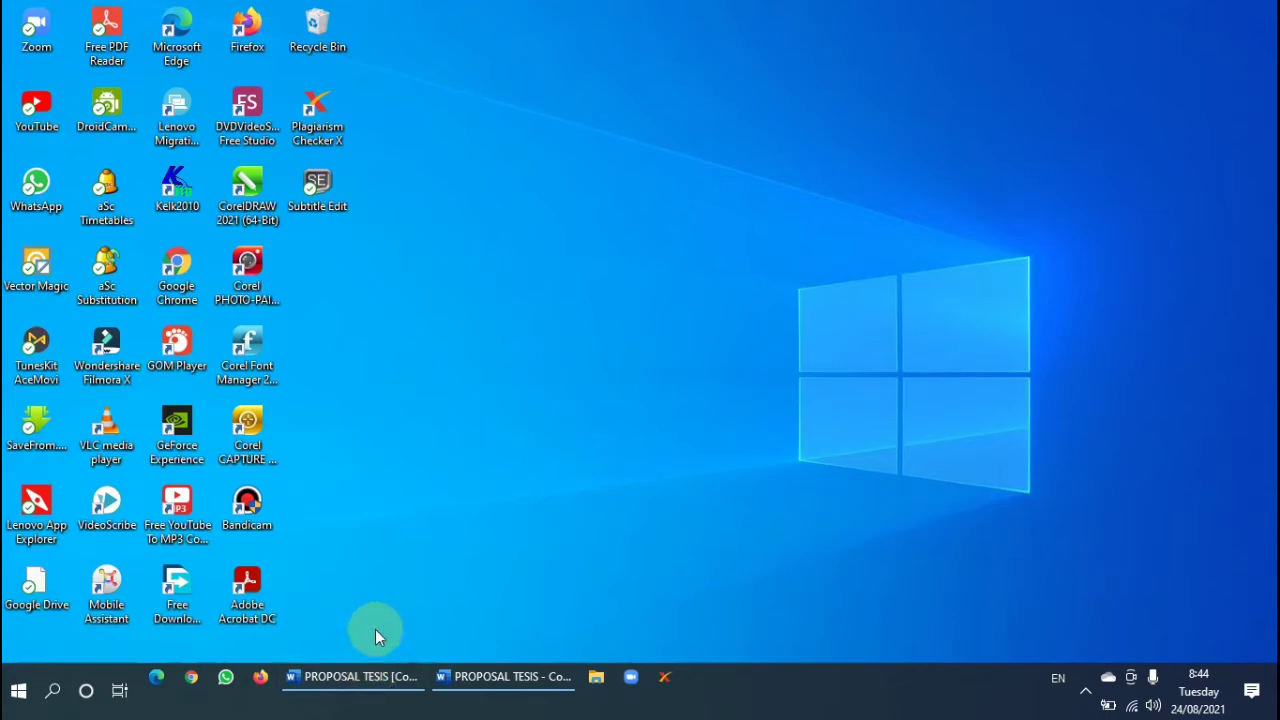
Open the PROPOSAL TESIS document and look through its cover page and the KATA PENGANTAR preface.
click(372, 678)
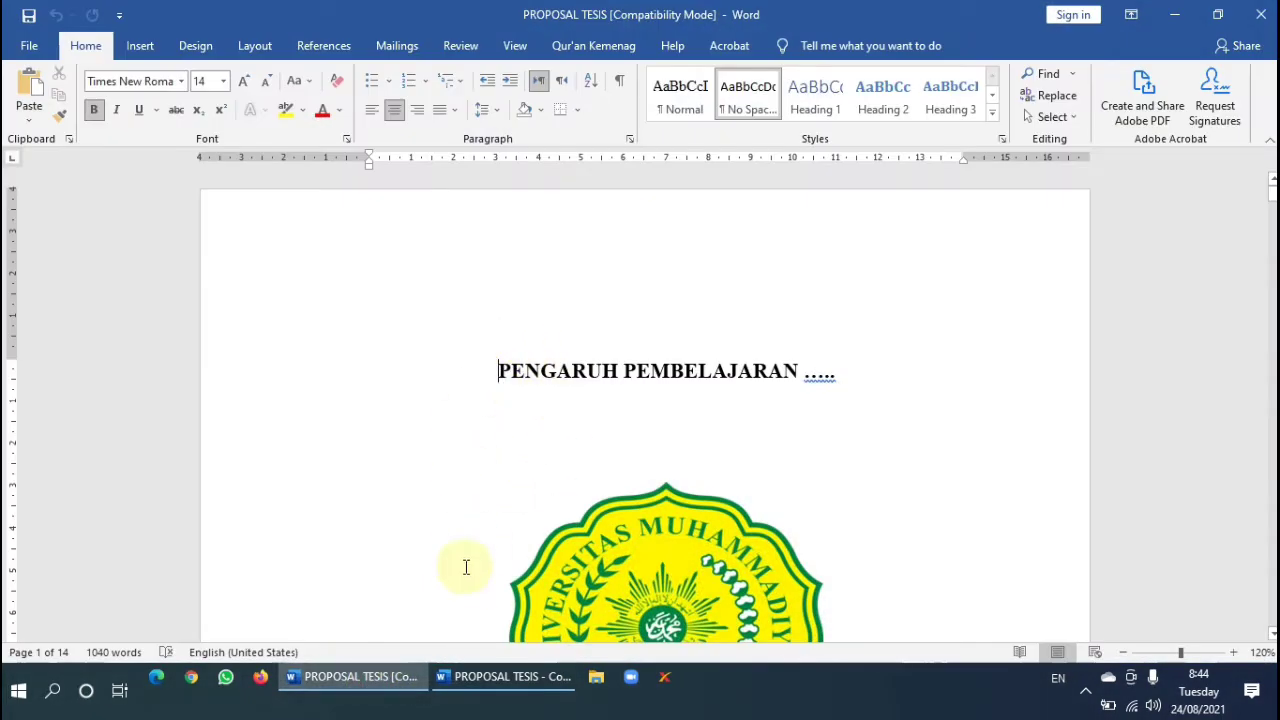
click(482, 680)
click(362, 677)
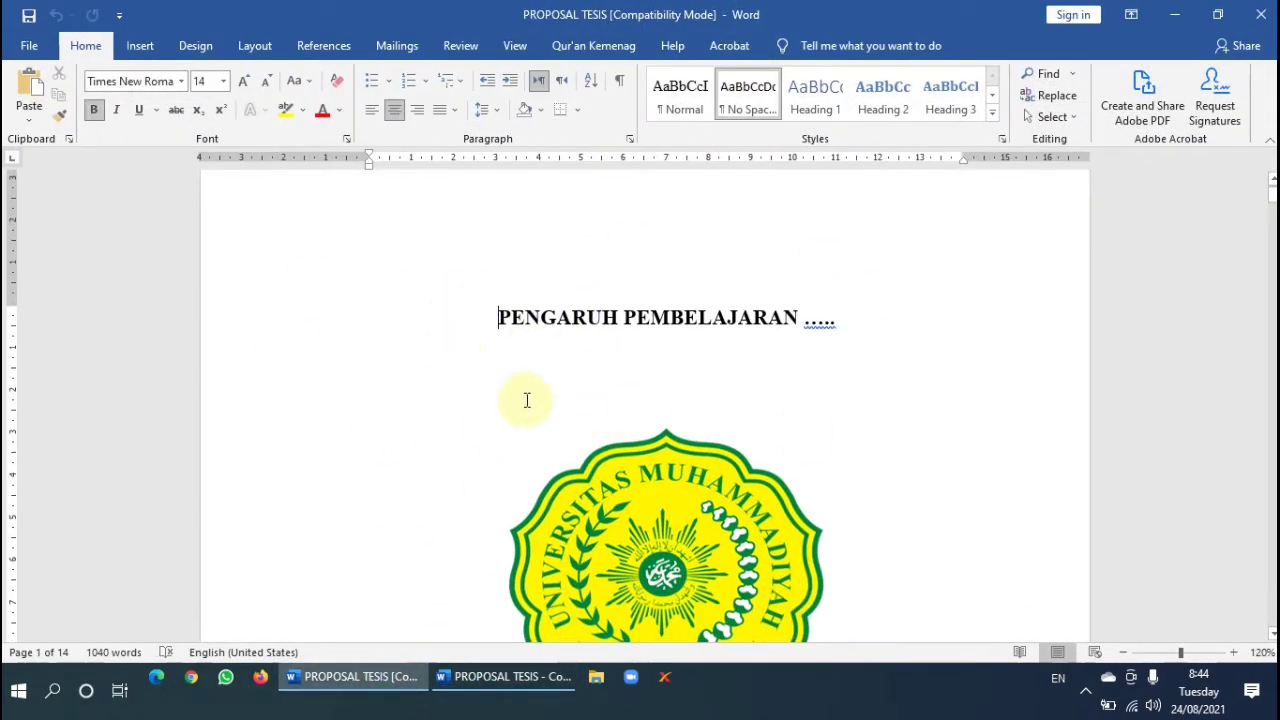
scroll(548, 400, down, 15)
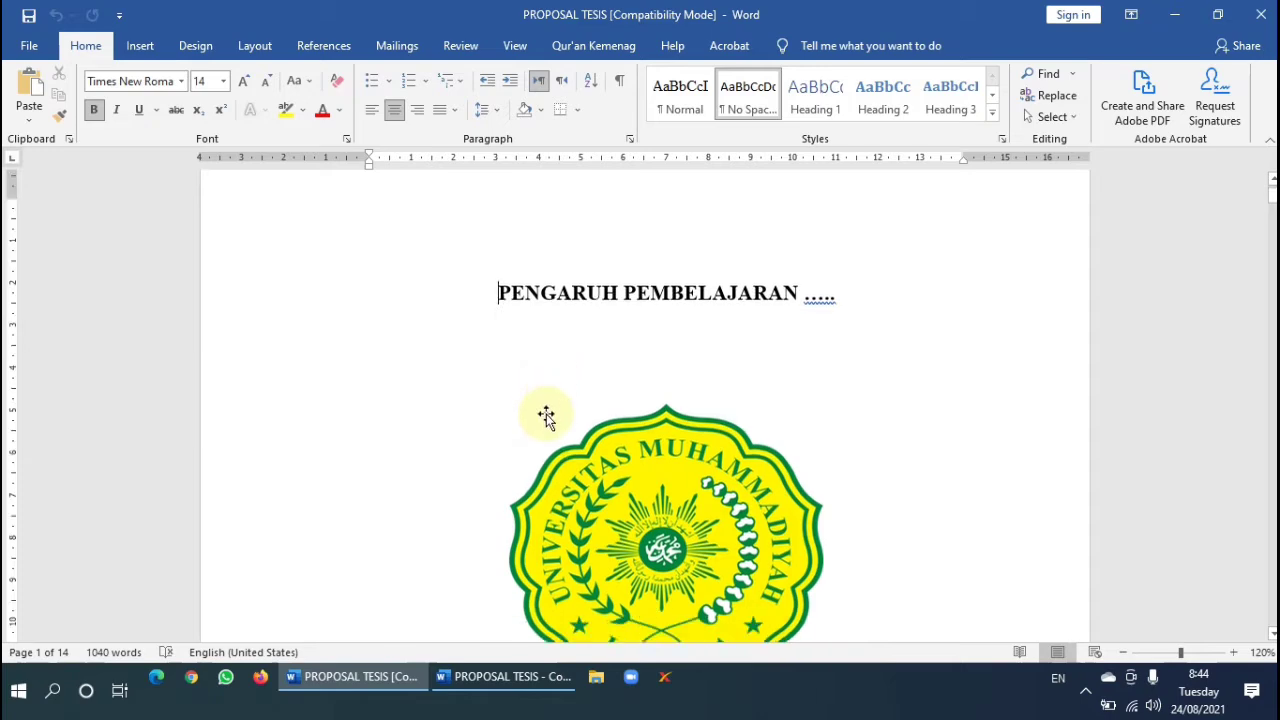
scroll(563, 465, up, 15)
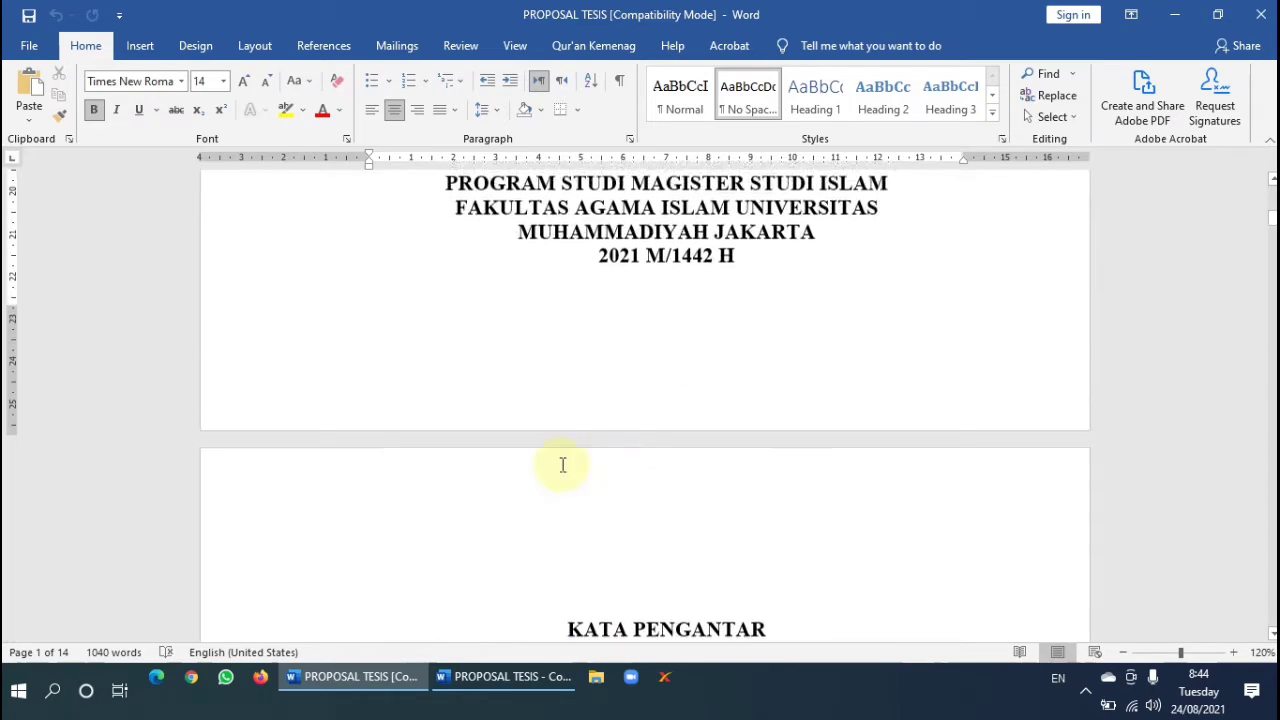
scroll(534, 380, down, 15)
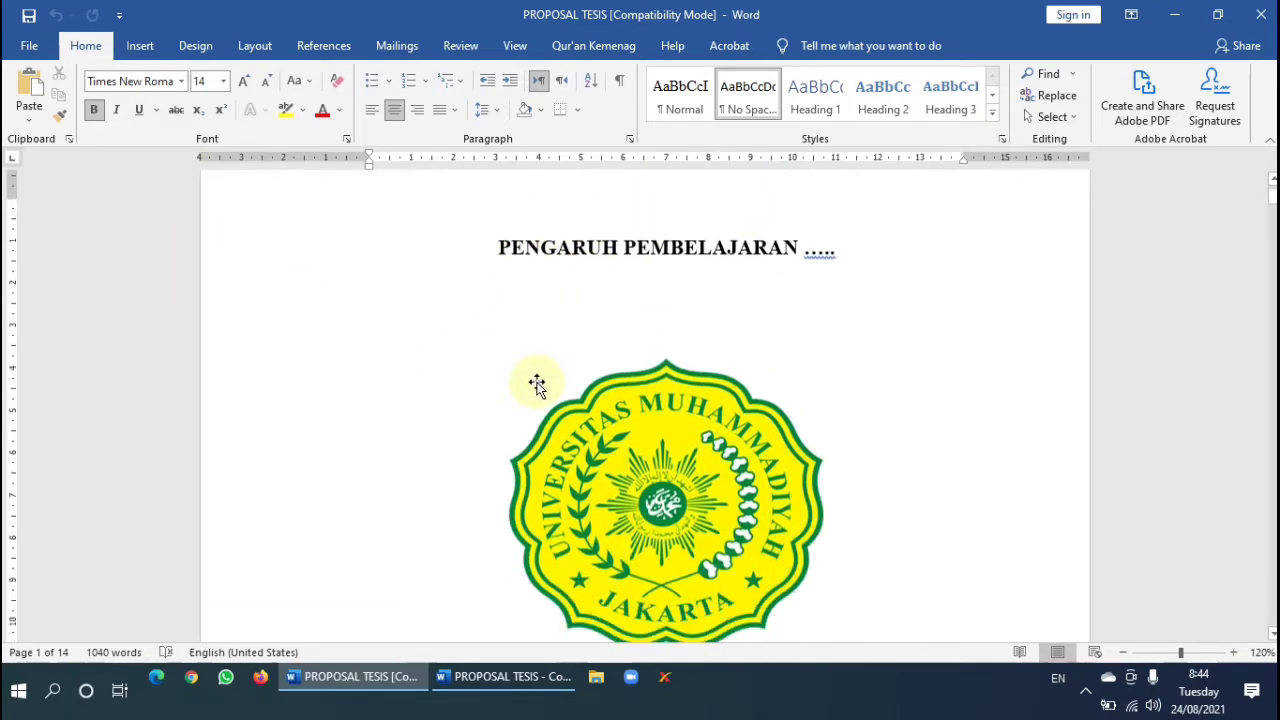
scroll(751, 511, down, 5)
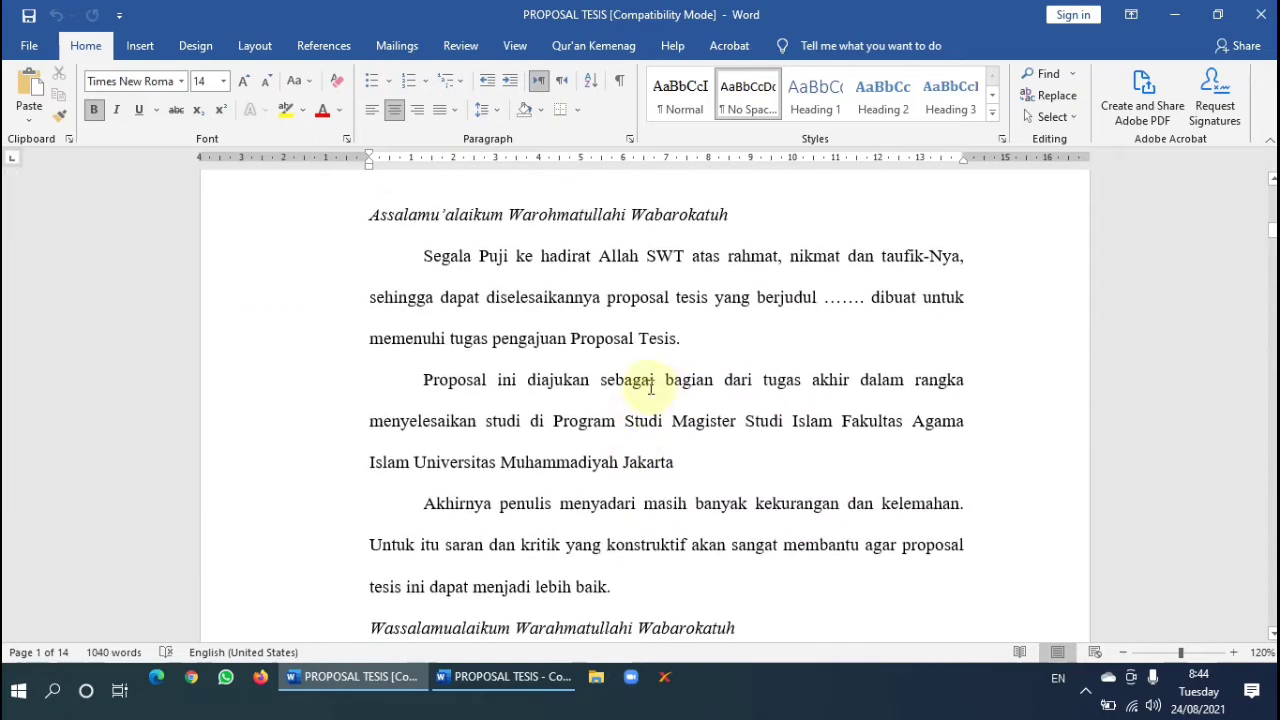
scroll(560, 380, up, 2)
scroll(575, 510, down, 15)
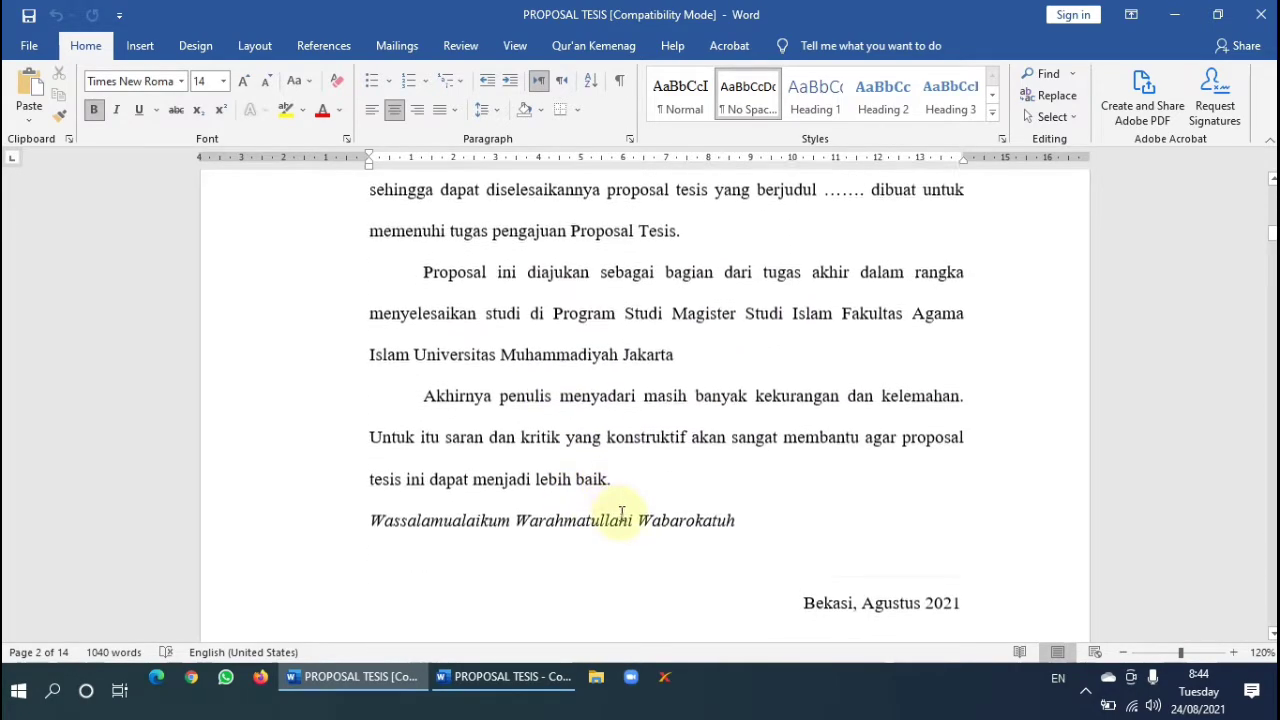
Examine the finished DAFTAR ISI table of contents, with its chapter and subchapter entries, at 90% zoom.
scroll(580, 425, down, 5)
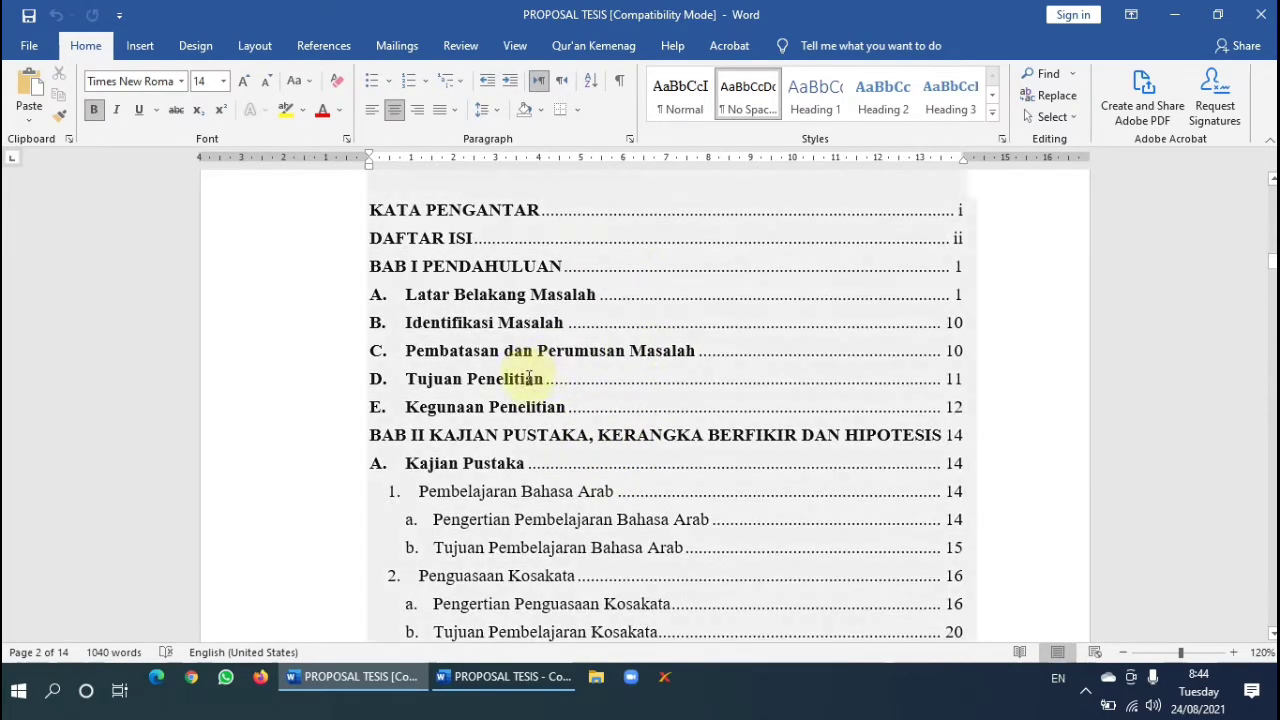
scroll(500, 466, up, 2)
scroll(430, 540, down, 9)
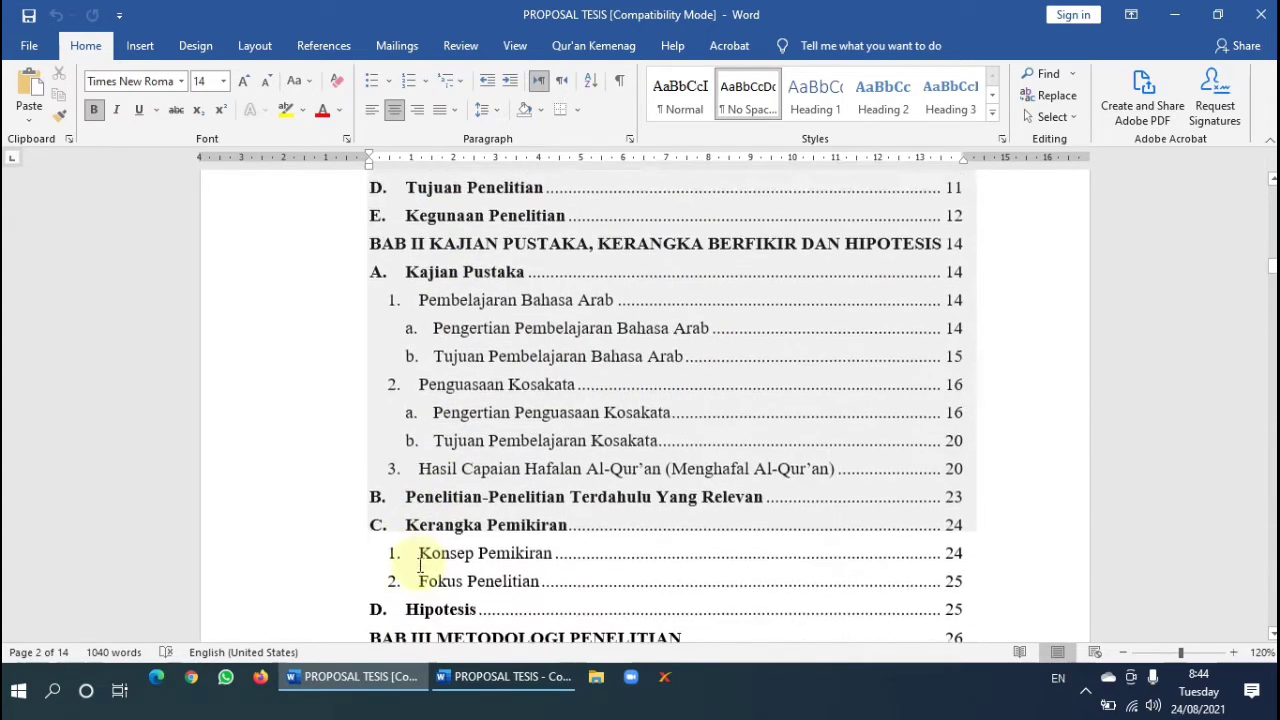
scroll(447, 516, down, 5)
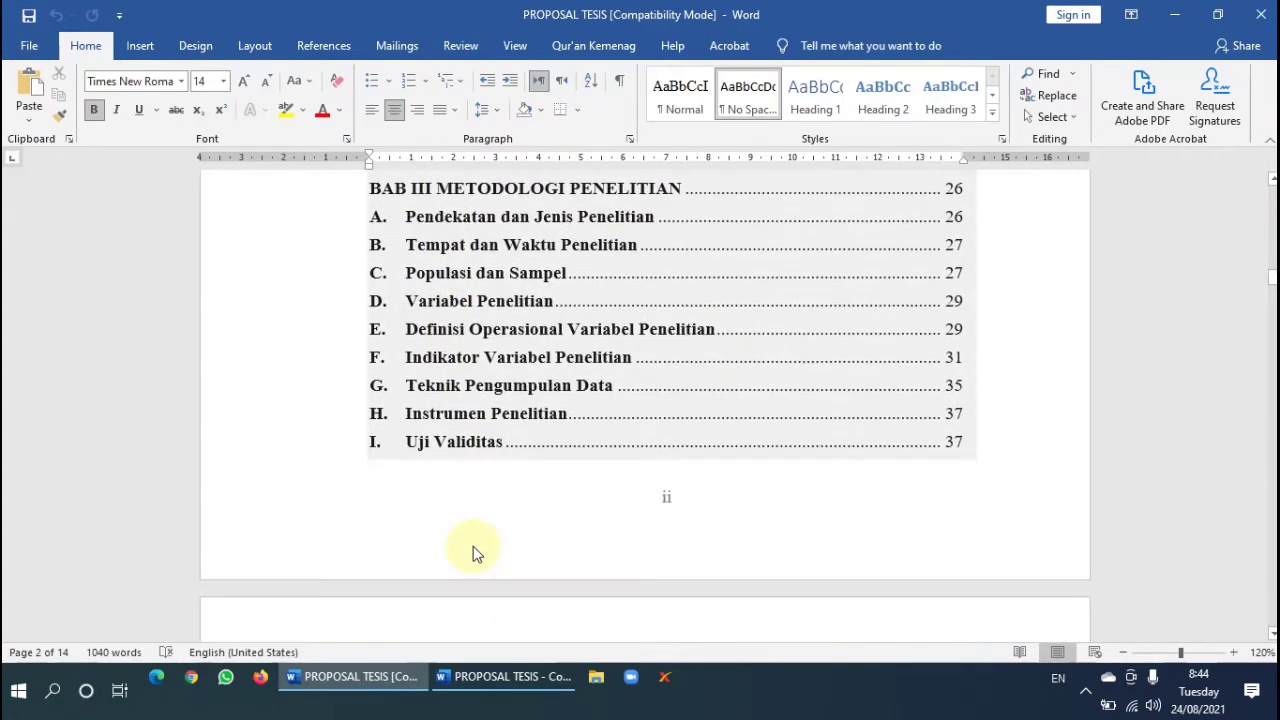
scroll(477, 551, up, 7)
scroll(475, 545, up, 8)
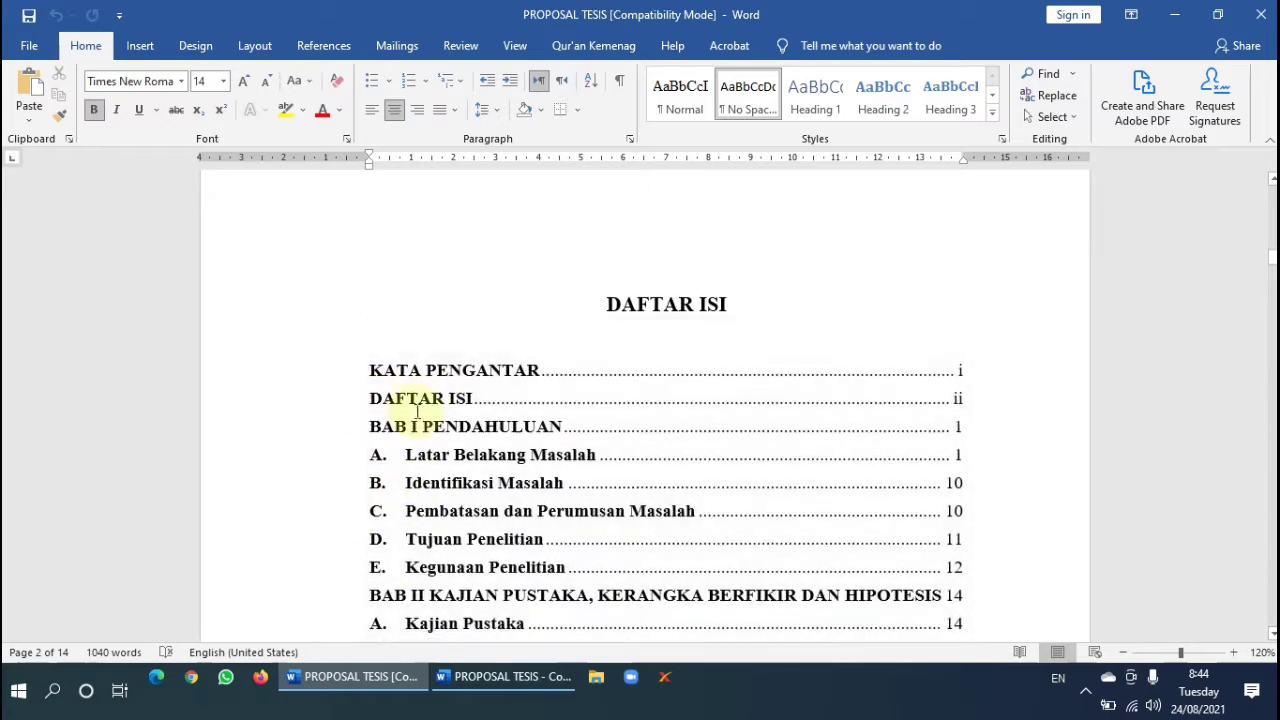
ctrl+scroll(420, 418, down, 3)
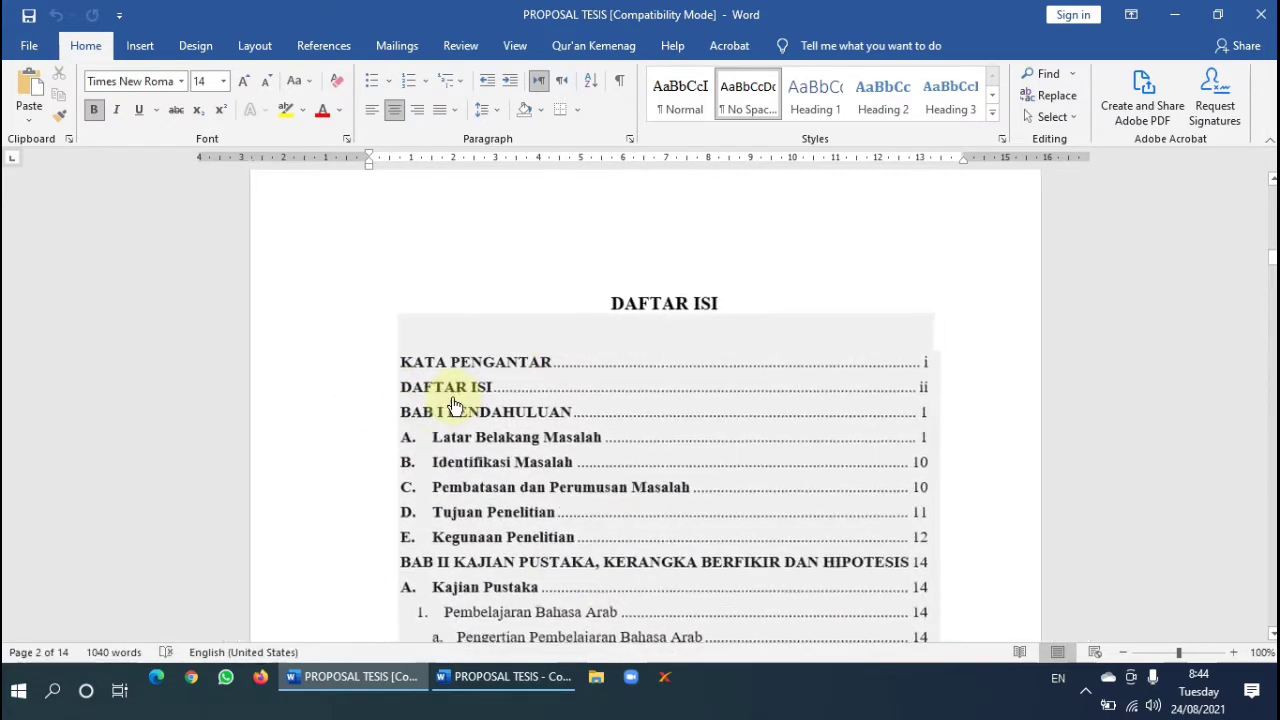
drag(614, 367, 590, 635)
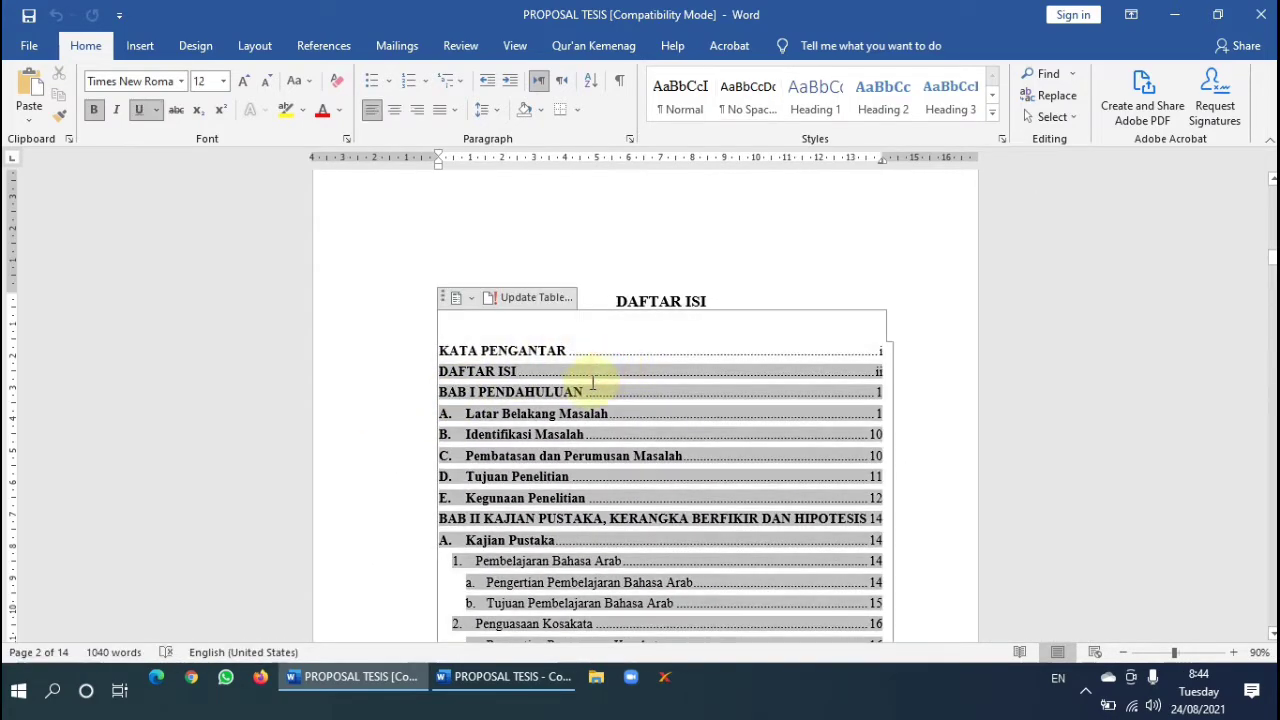
scroll(509, 391, down, 1)
click(951, 334)
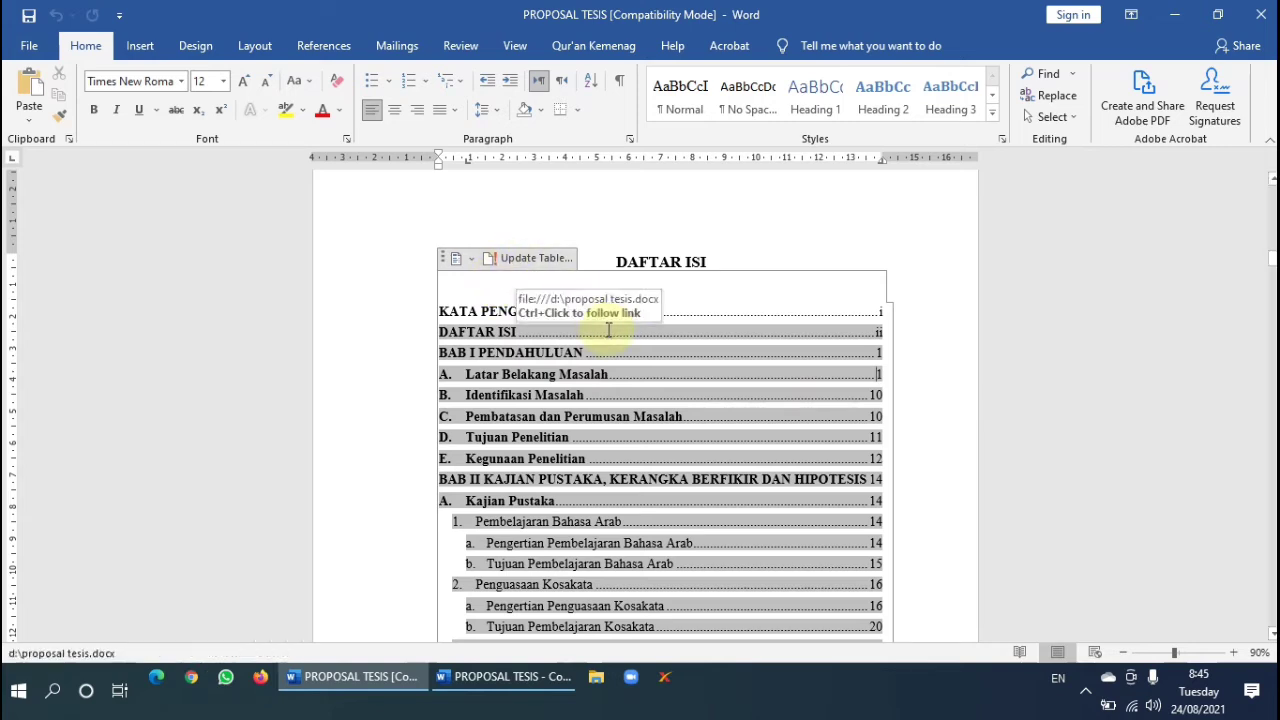
Check the DAFTAR ISI page in the PROPOSAL TESIS - Copy document, and return to the PROPOSAL TESIS document.
click(537, 677)
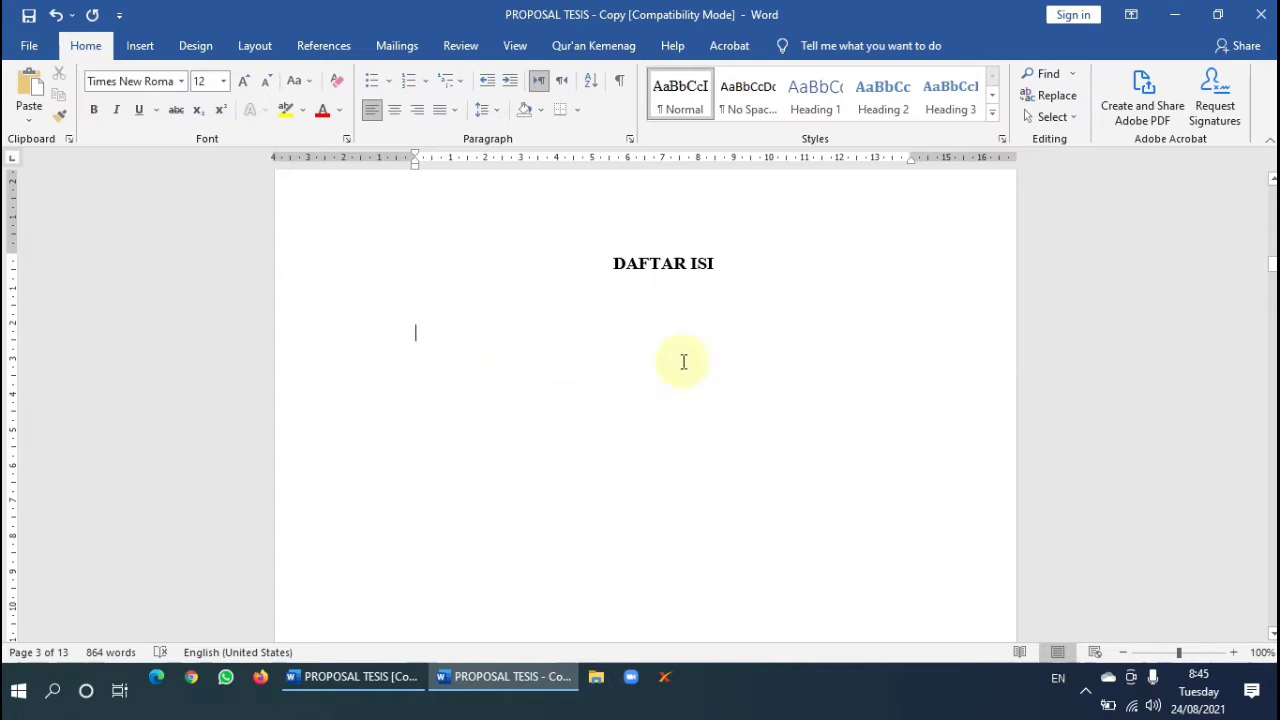
click(480, 297)
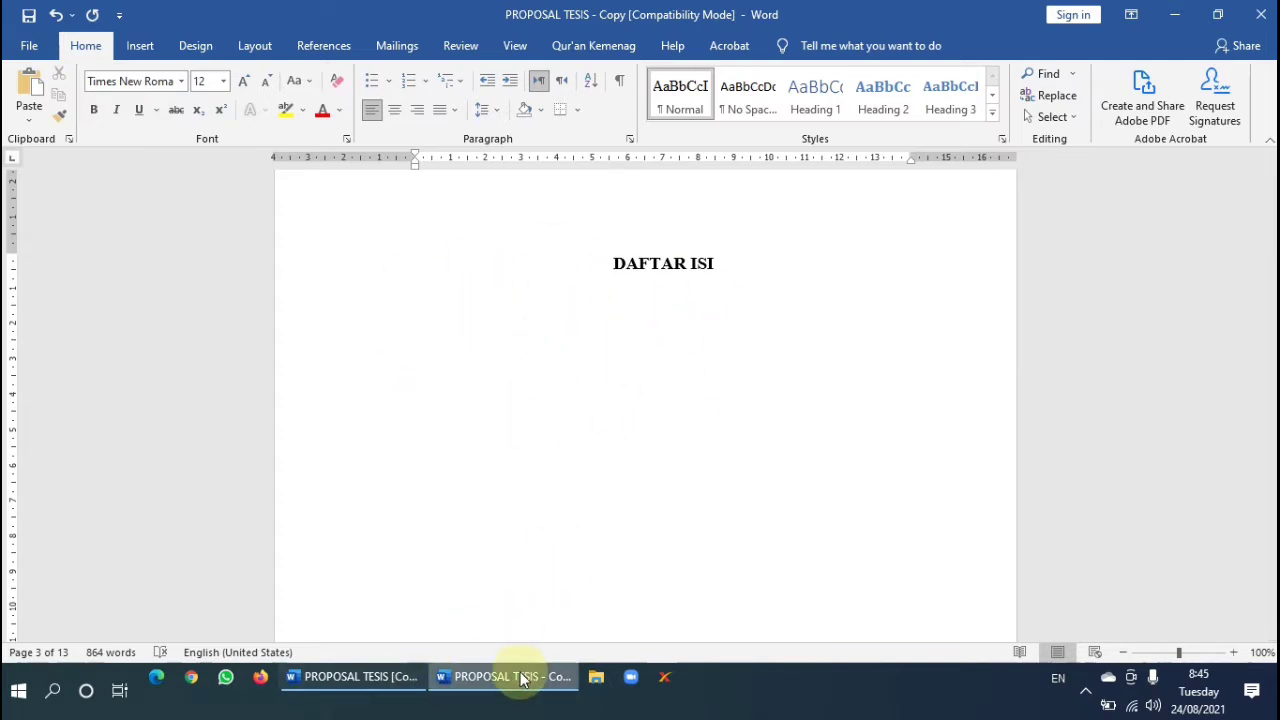
click(400, 679)
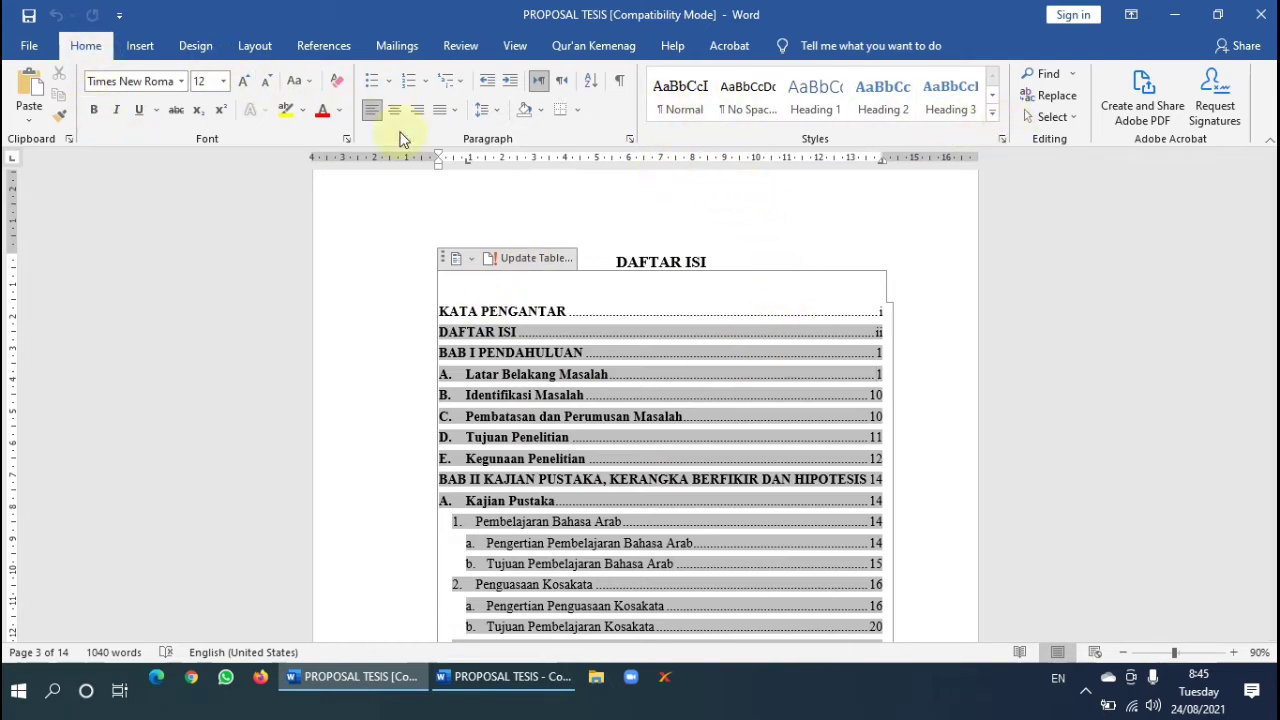
View the available text styles and the built-in table of contents layouts without applying any of them.
click(992, 118)
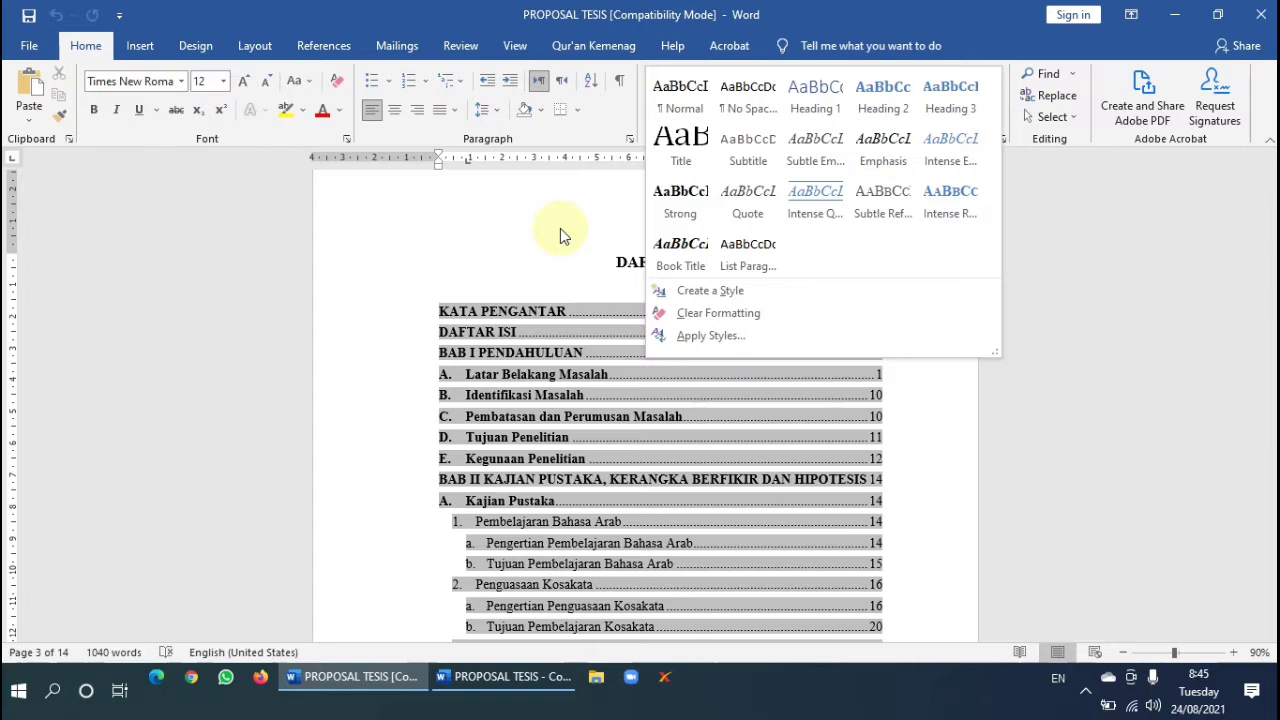
click(560, 228)
click(324, 45)
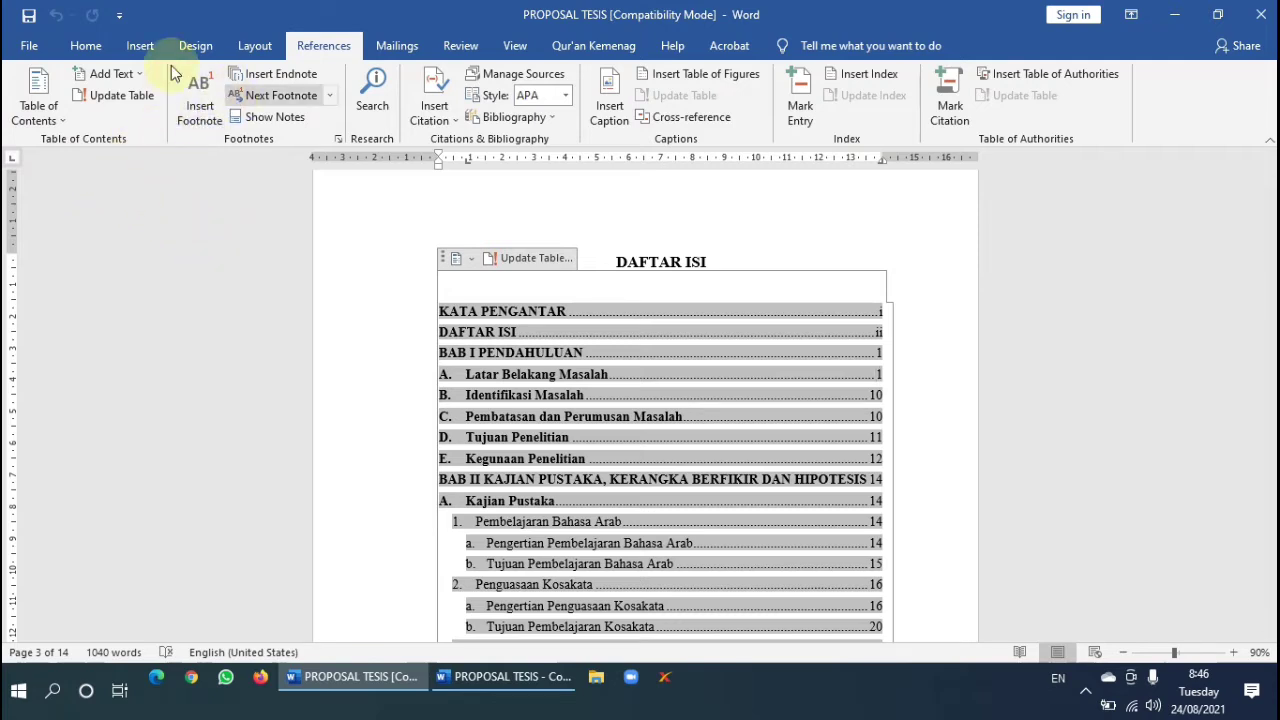
click(61, 127)
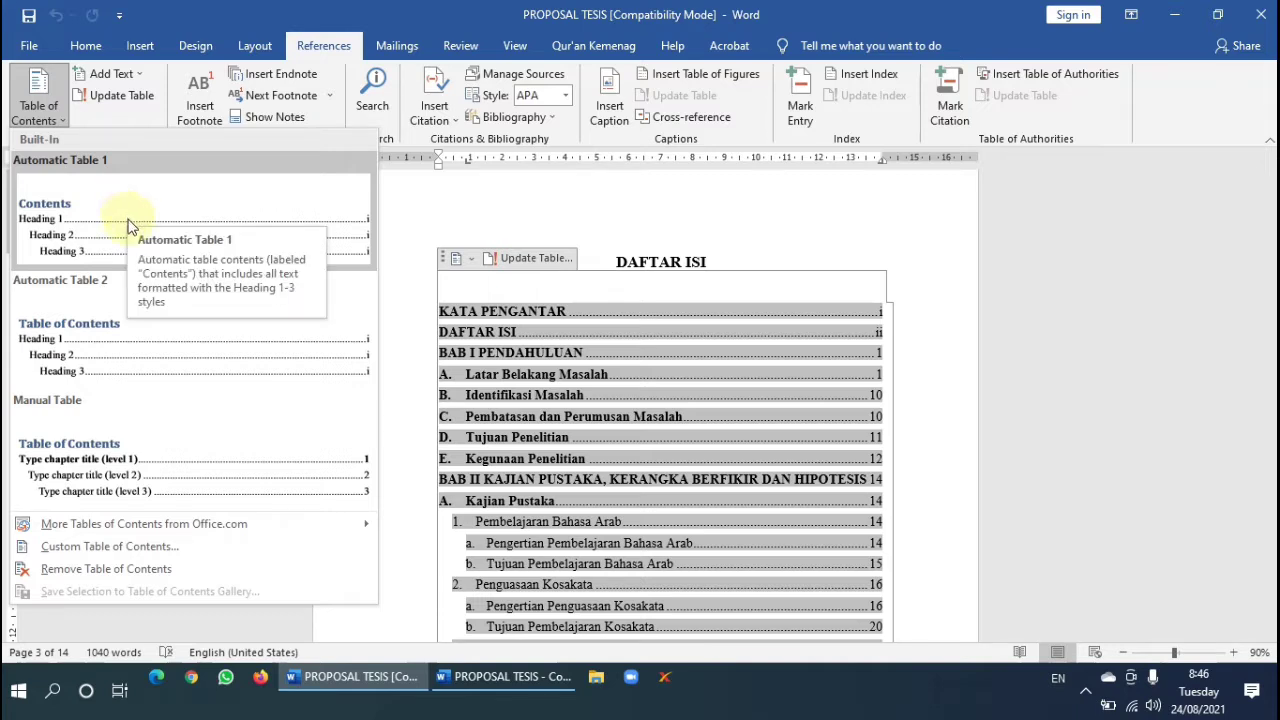
click(470, 205)
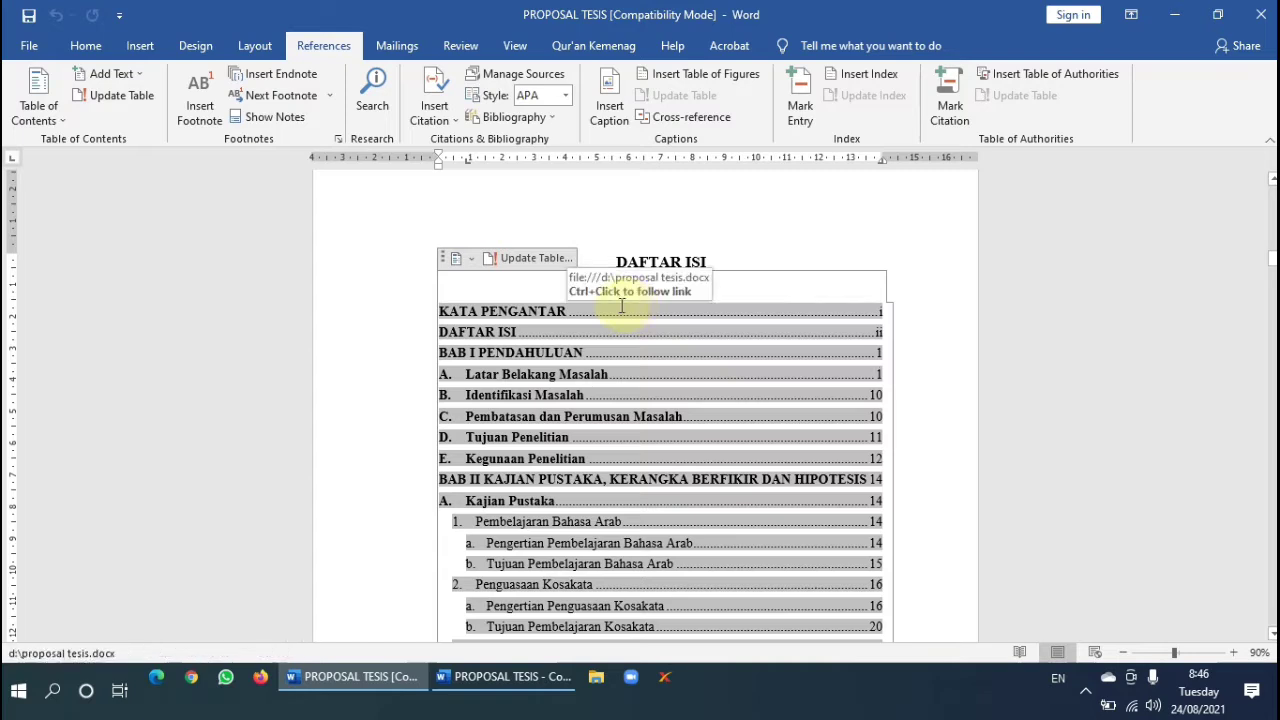
click(86, 46)
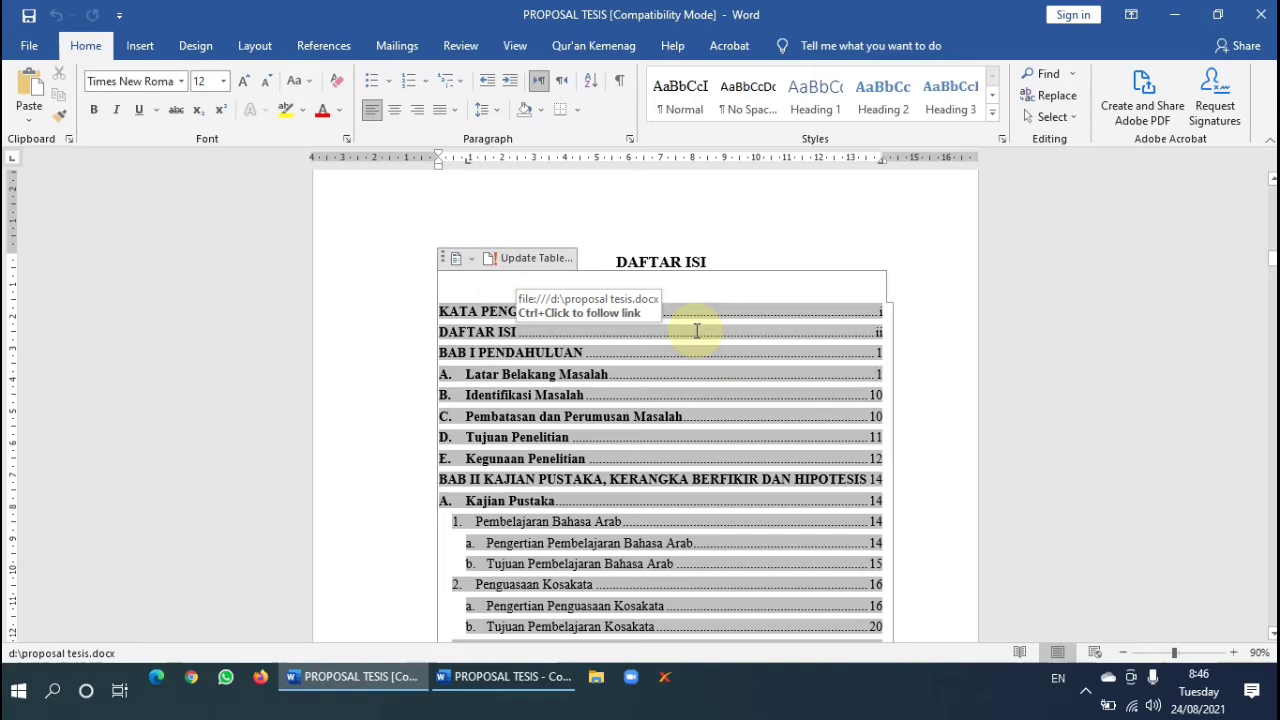
Examine the formatting of the BAB I PENDAHULUAN chapter title and of its first subheading, Latar Belakang Masalah.
scroll(608, 380, down, 8)
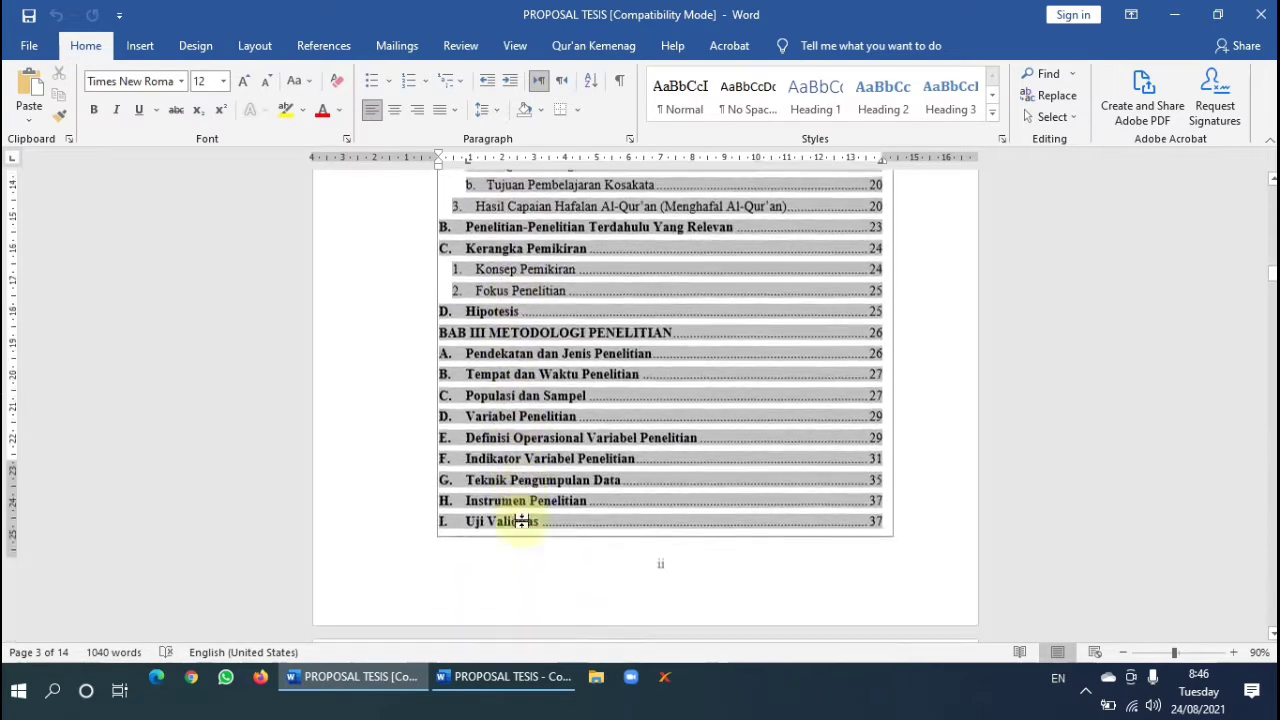
scroll(522, 521, down, 12)
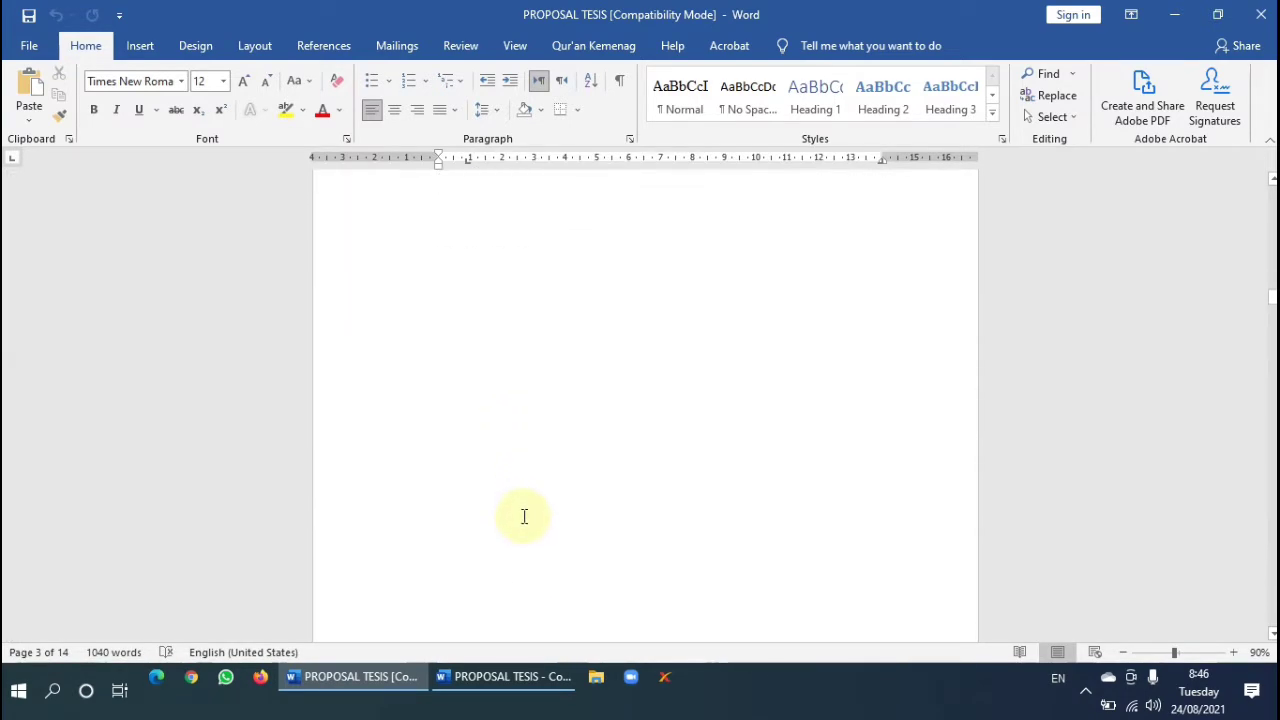
scroll(523, 516, down, 10)
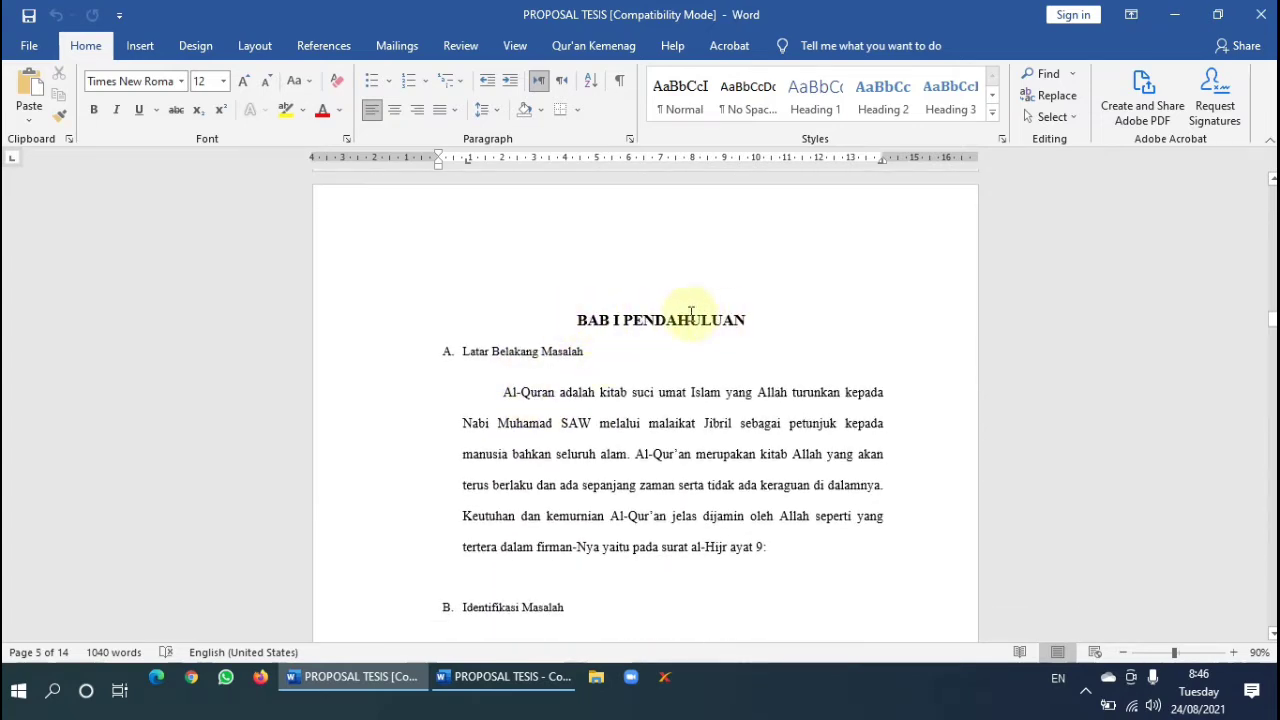
click(611, 317)
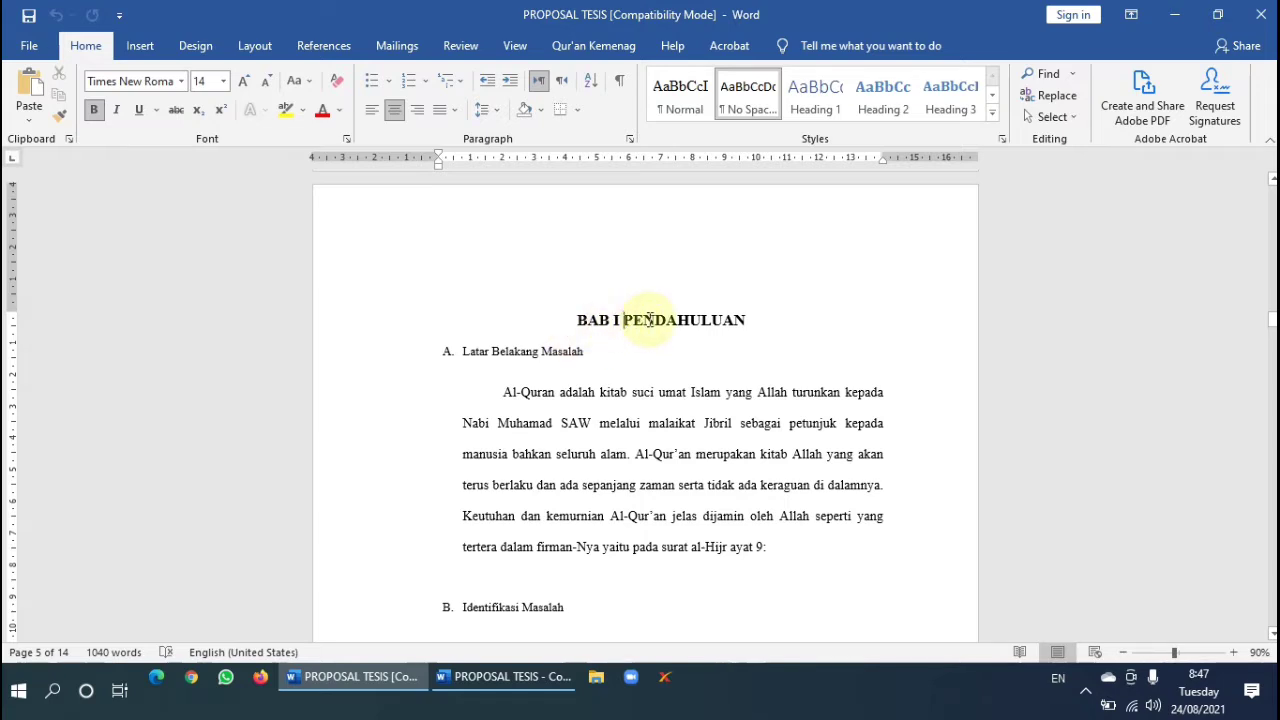
scroll(540, 338, up, 1)
scroll(540, 338, down, 1)
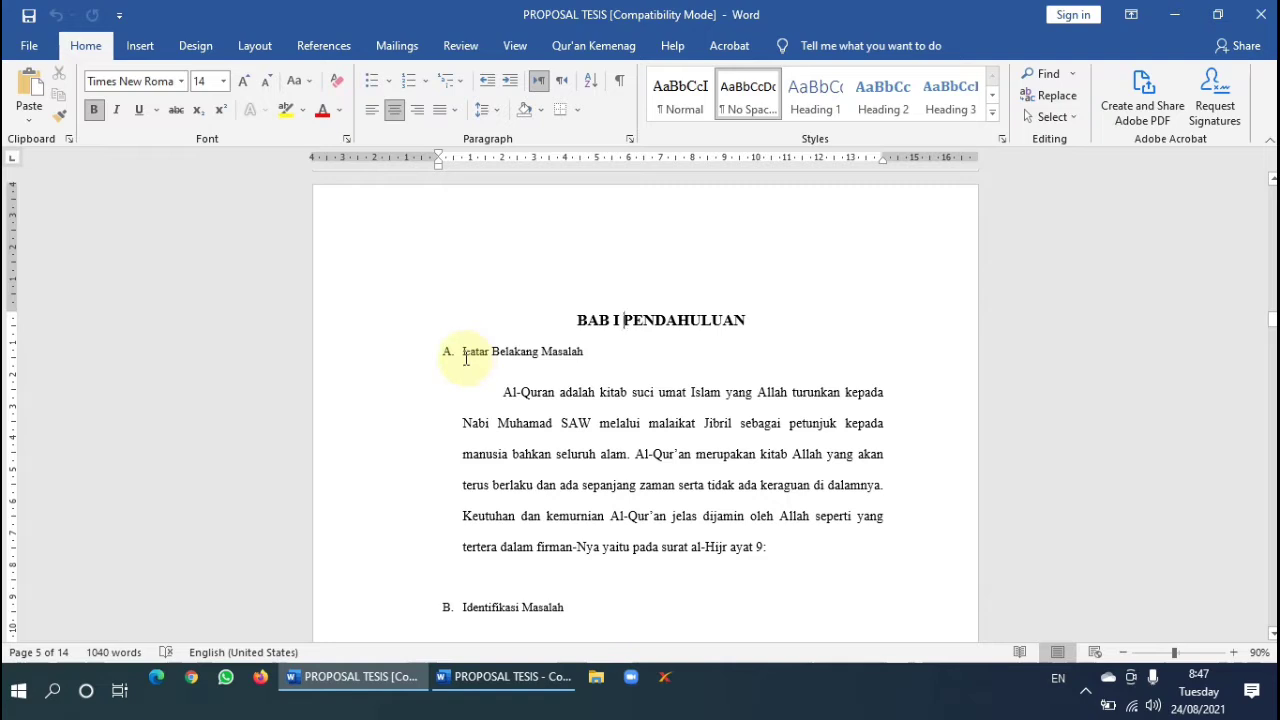
click(465, 353)
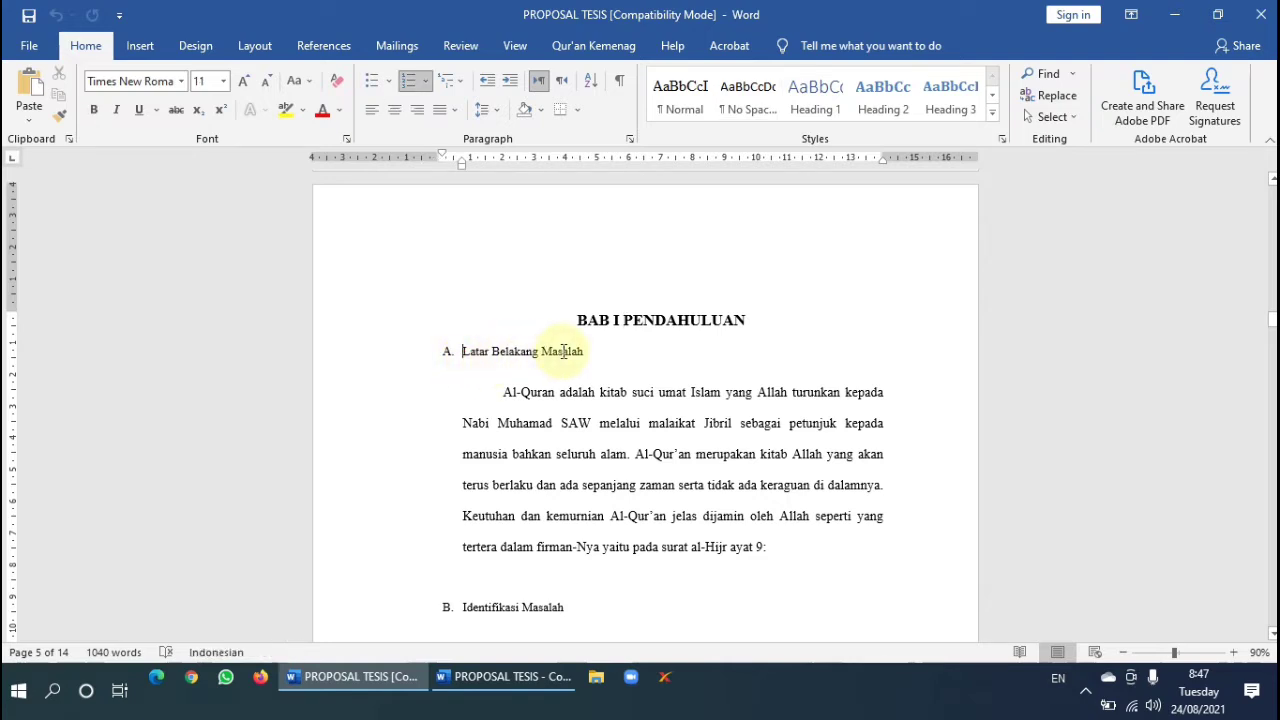
Review the remaining subheadings of BAB I, from Identifikasi Masalah through Perumusan Masalah and the following pages.
scroll(563, 352, down, 3)
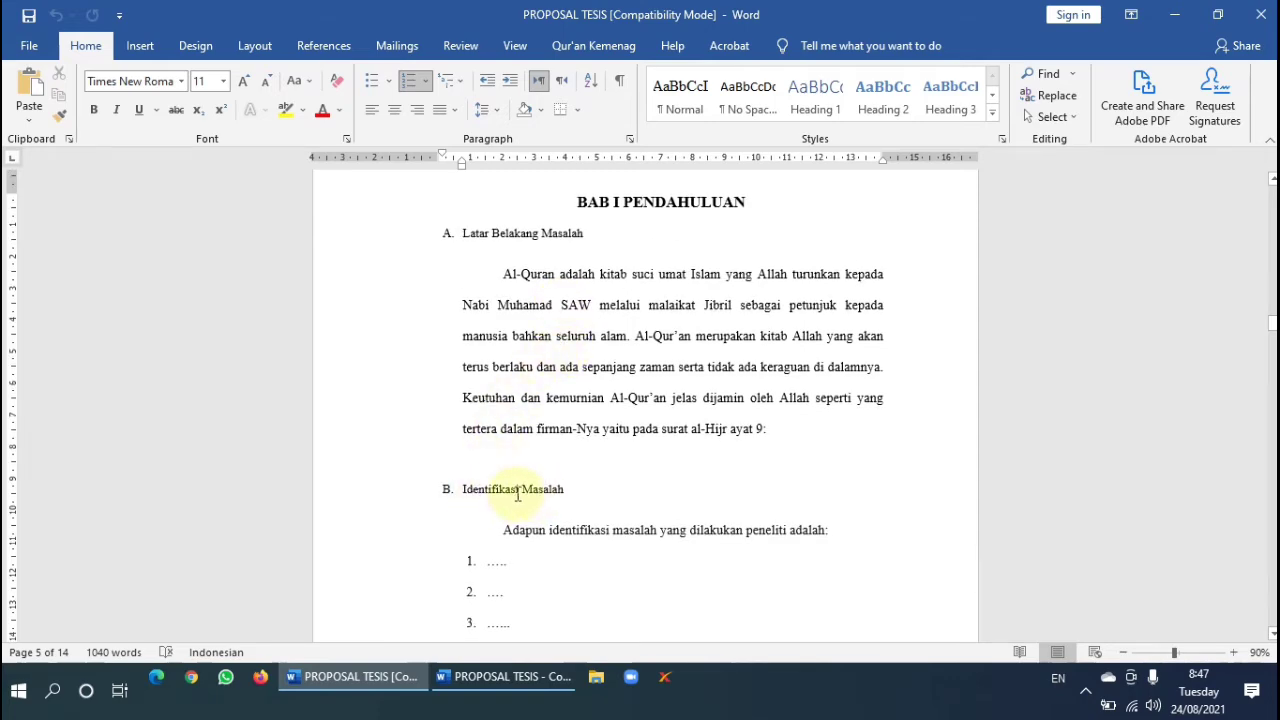
scroll(571, 491, down, 5)
scroll(451, 493, down, 10)
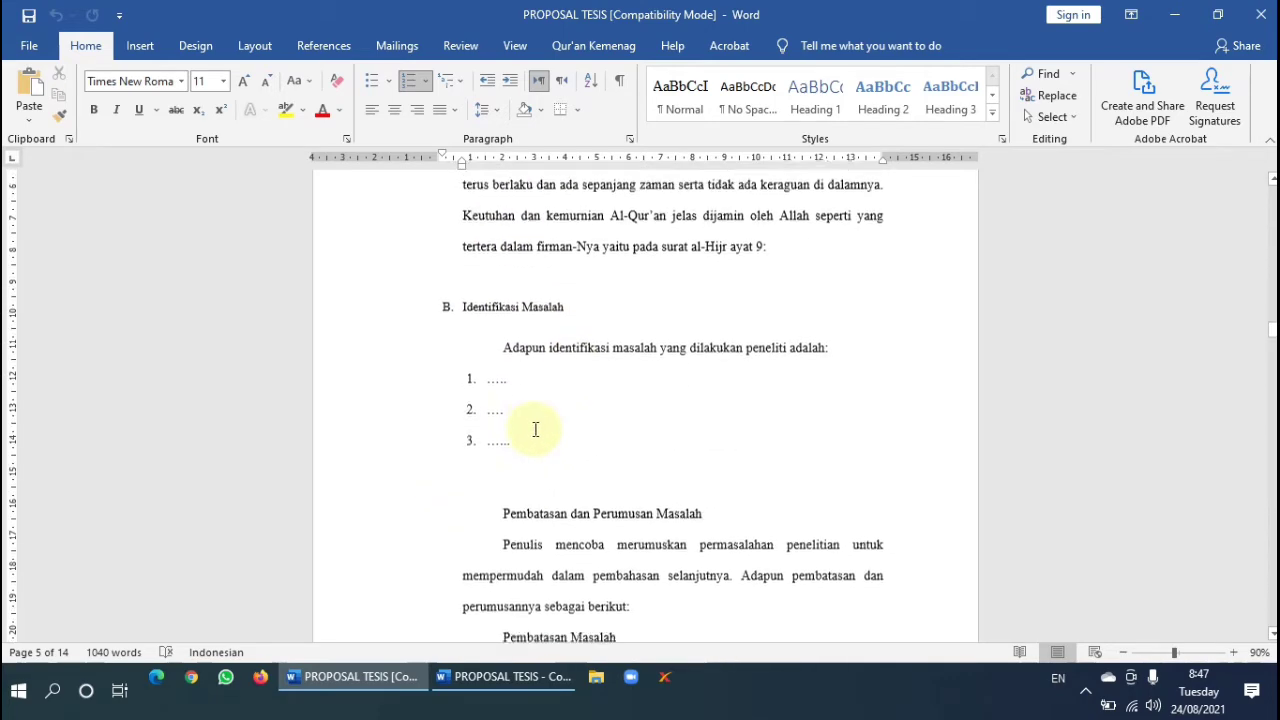
scroll(464, 537, down, 2)
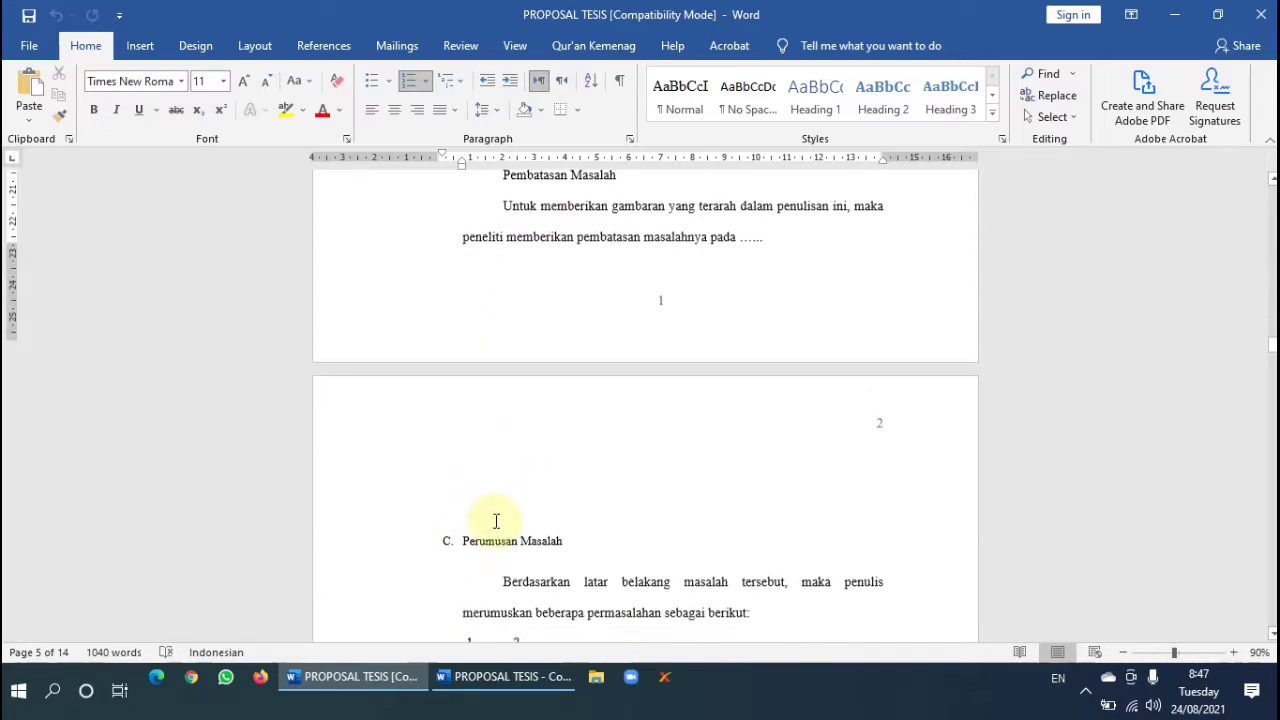
scroll(520, 491, up, 20)
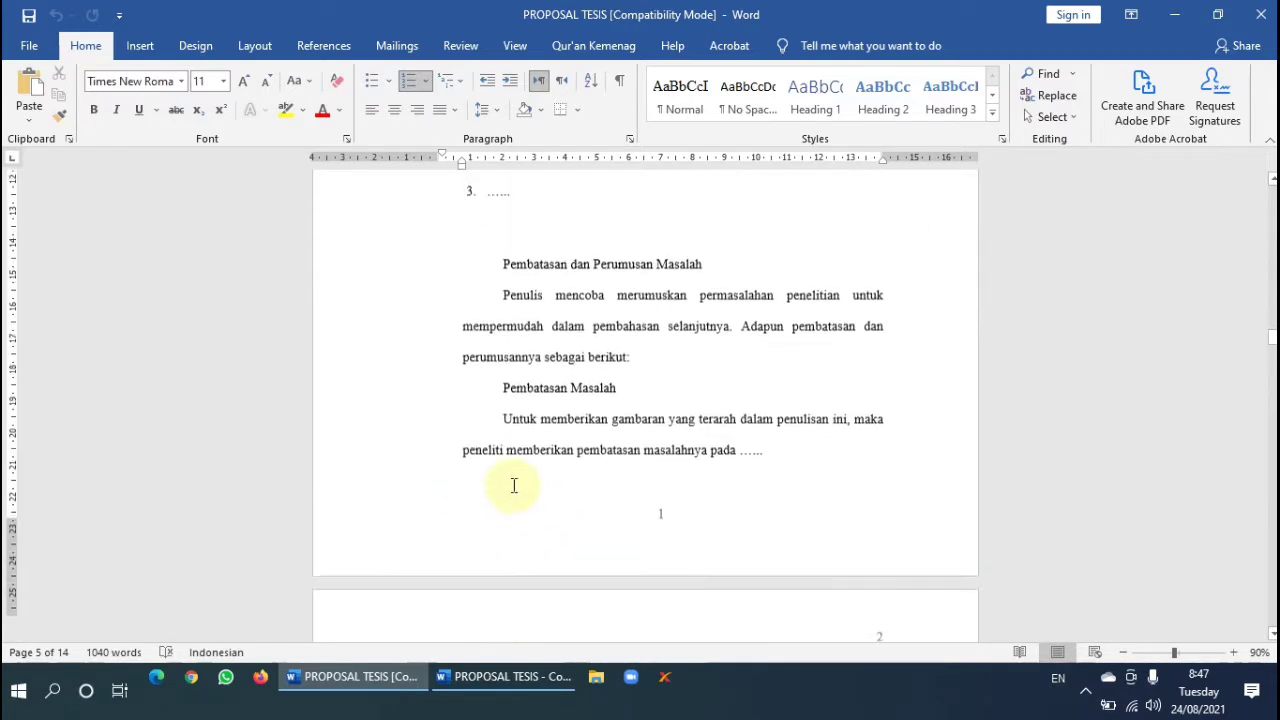
scroll(457, 351, down, 20)
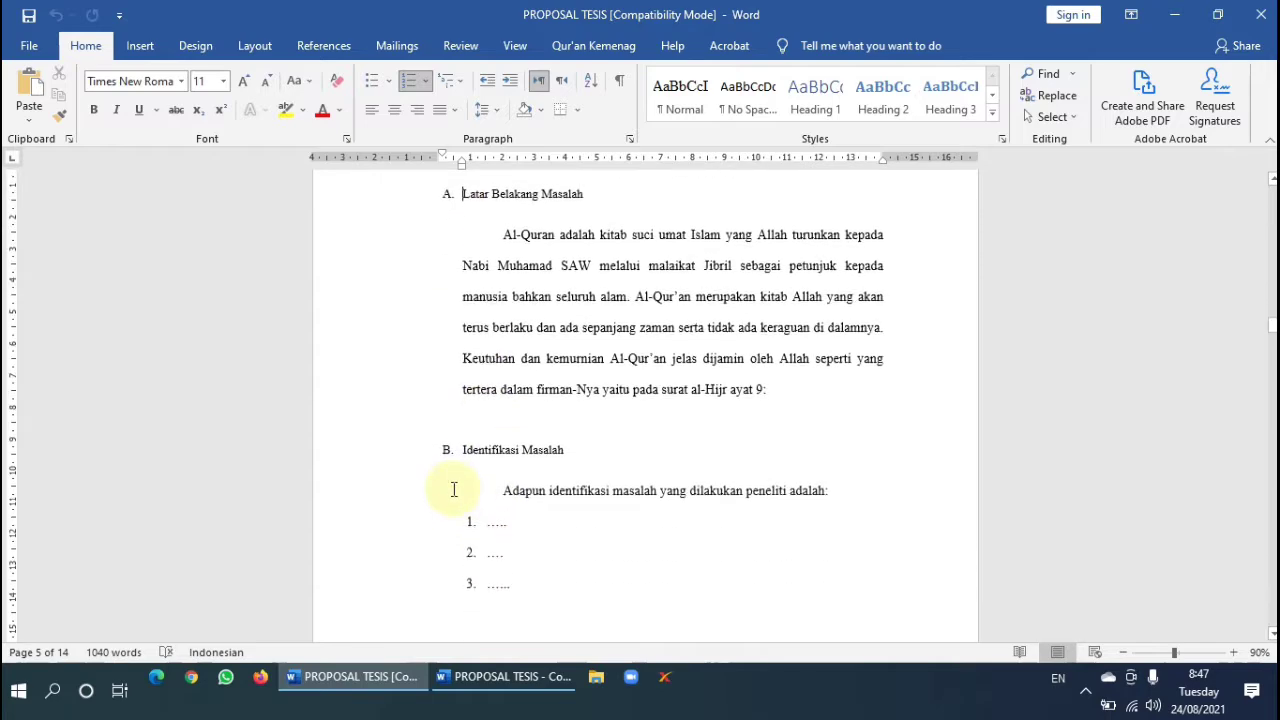
scroll(470, 506, down, 12)
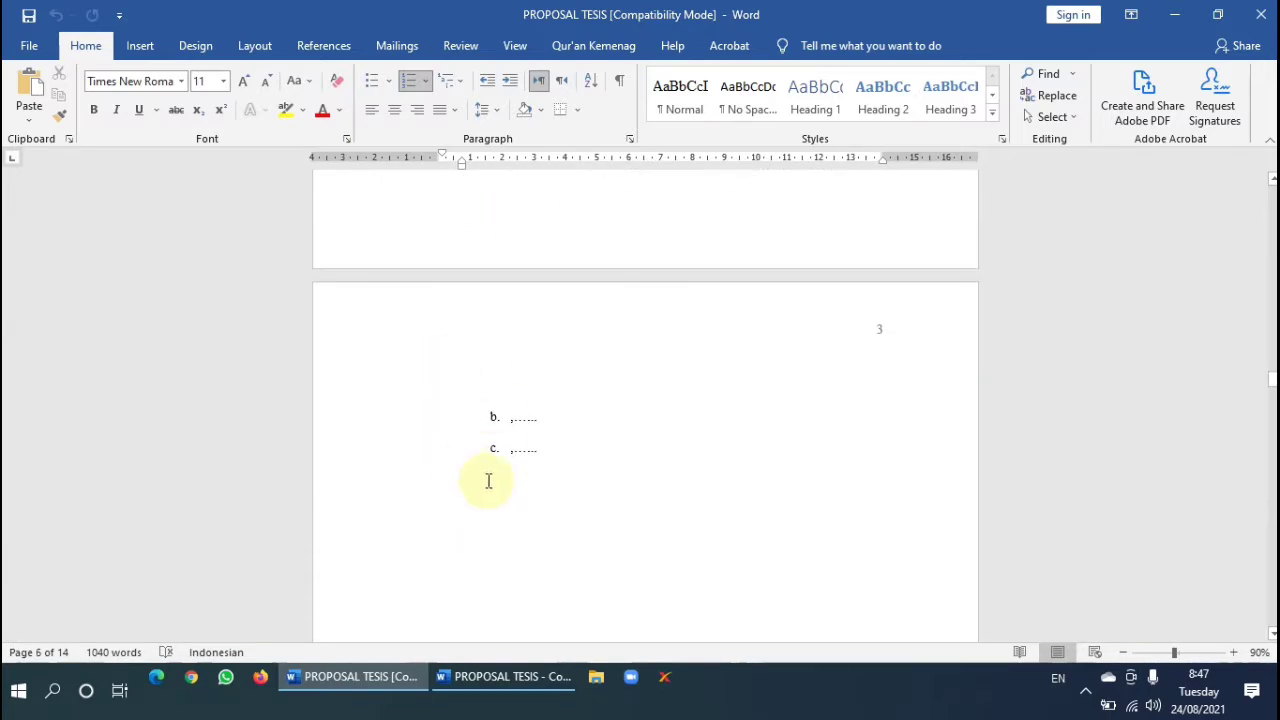
scroll(489, 477, up, 12)
scroll(489, 481, up, 10)
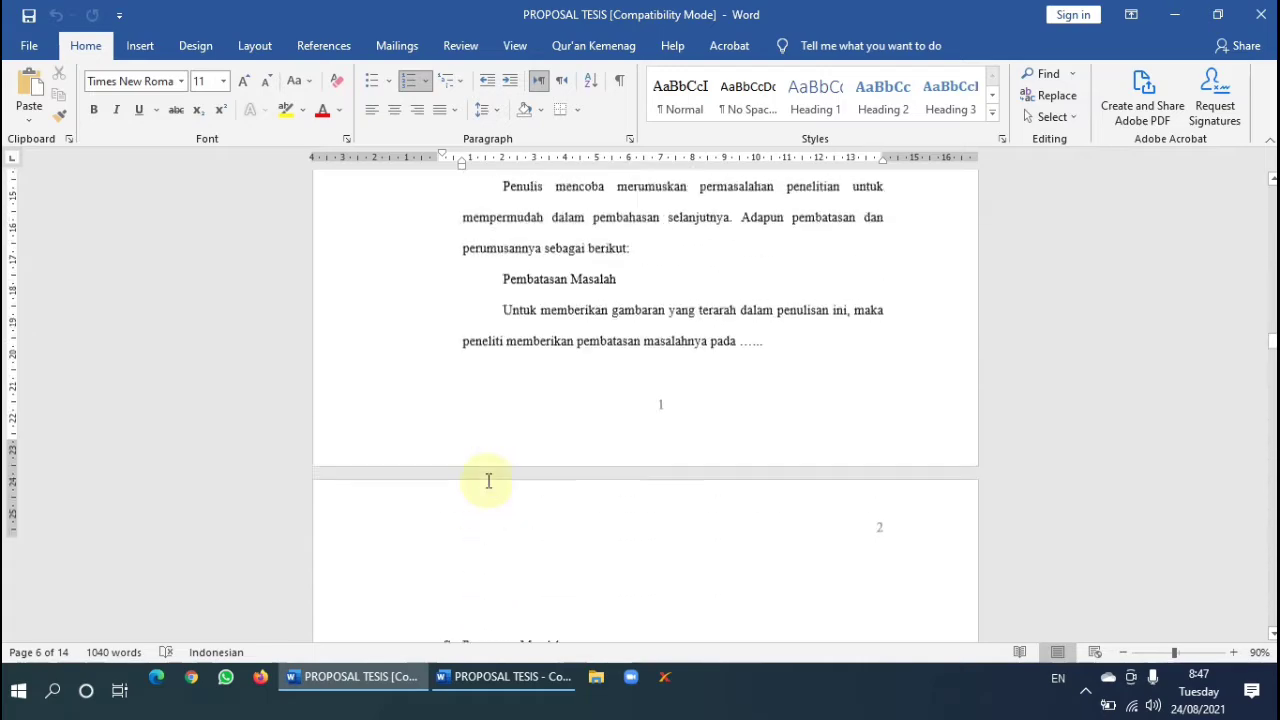
Copy the formatting of the Identifikasi Masalah subheading onto Pembatasan dan Perumusan Masalah so it continues the list as C.
scroll(488, 481, up, 2)
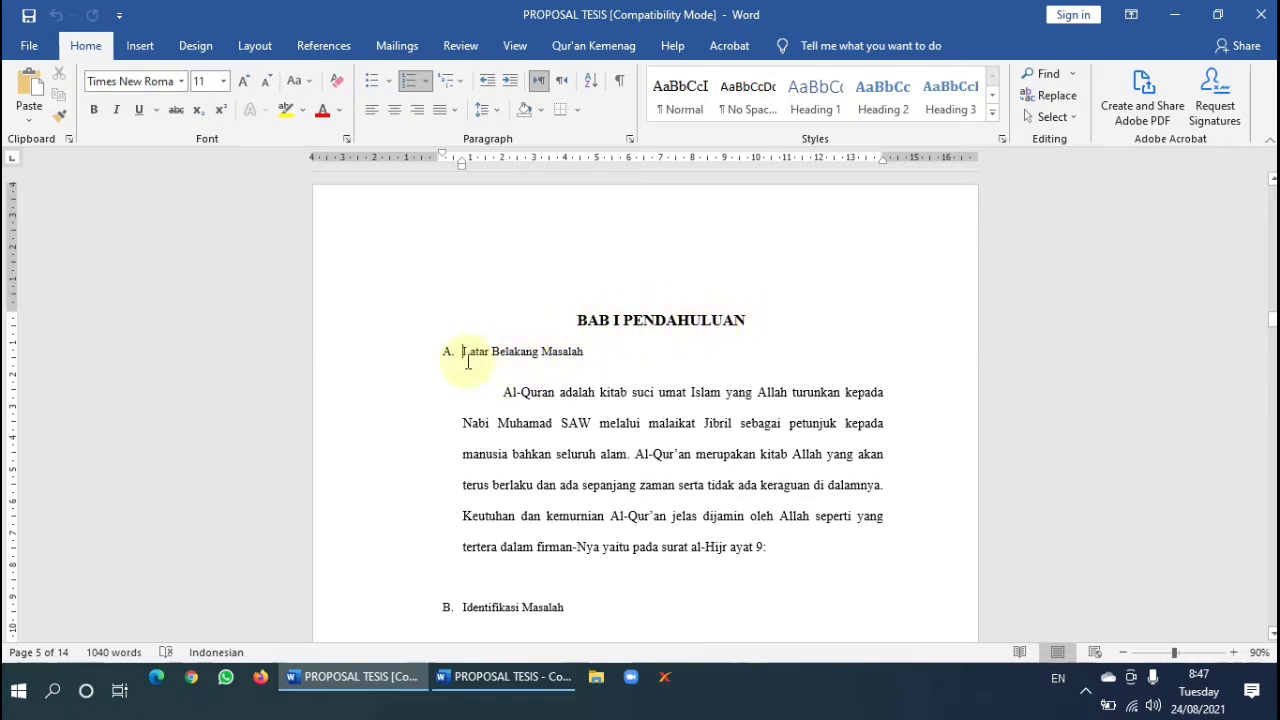
click(789, 544)
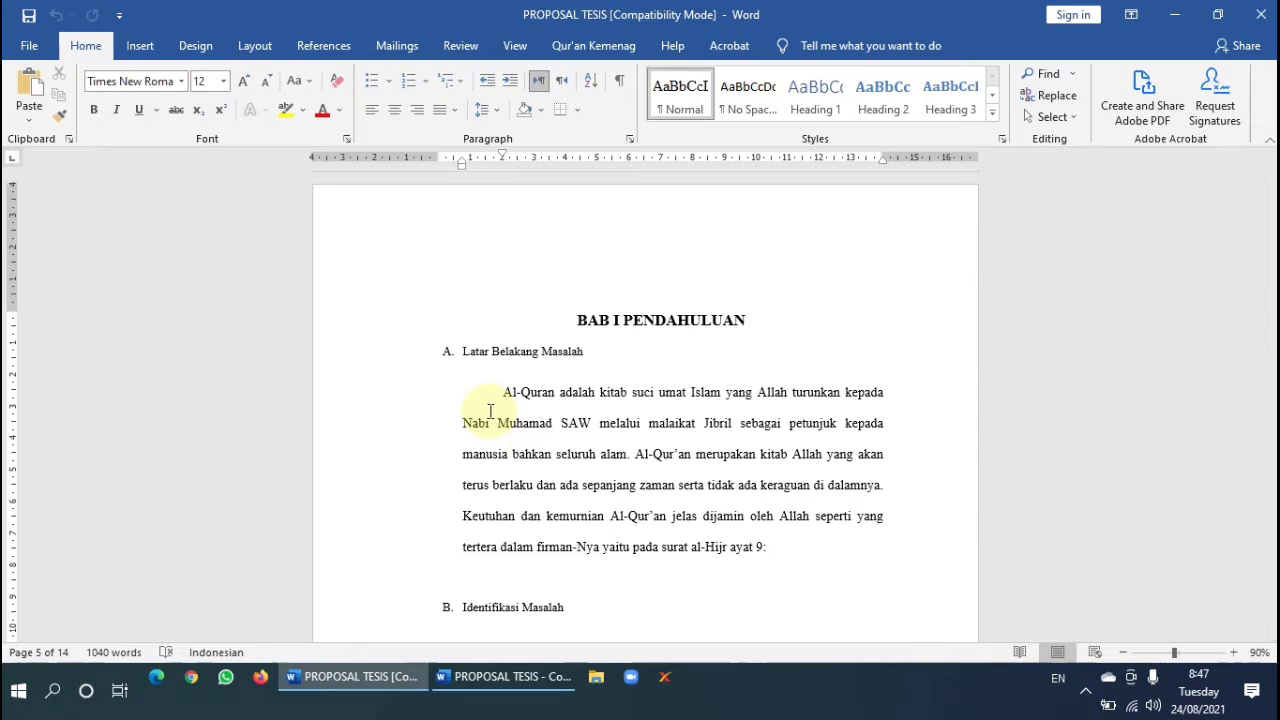
scroll(491, 420, down, 10)
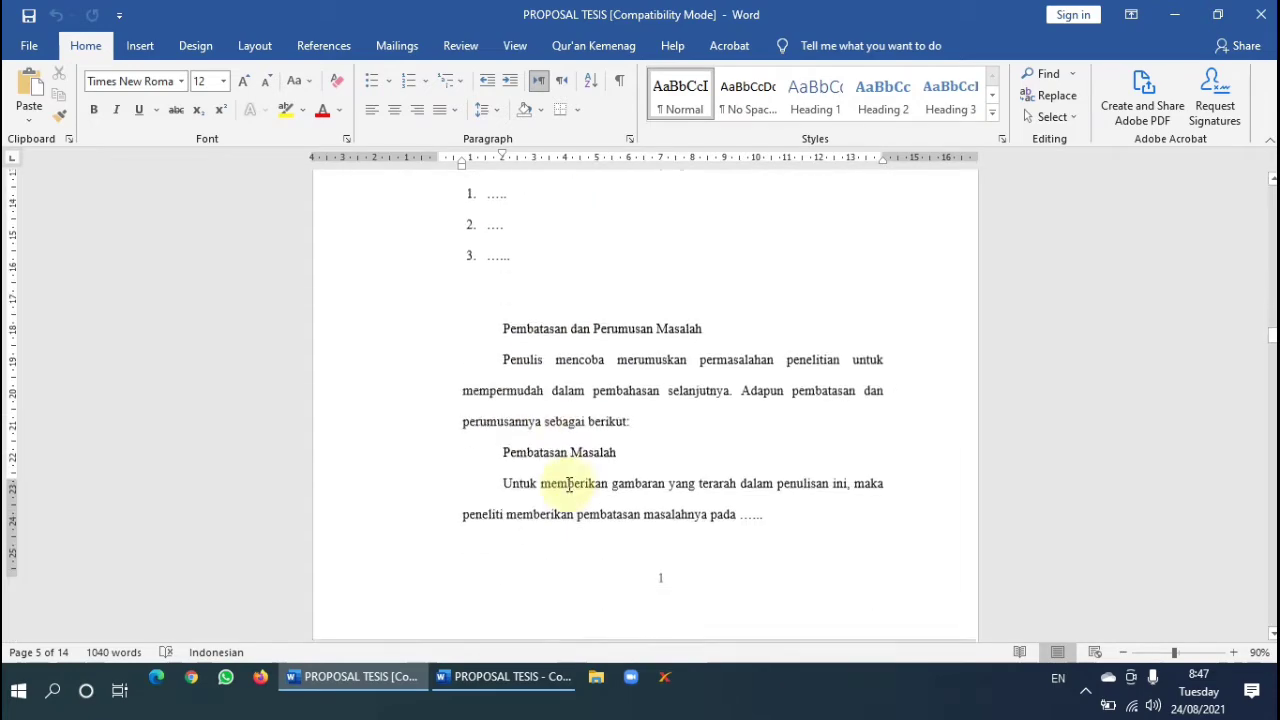
scroll(593, 422, up, 4)
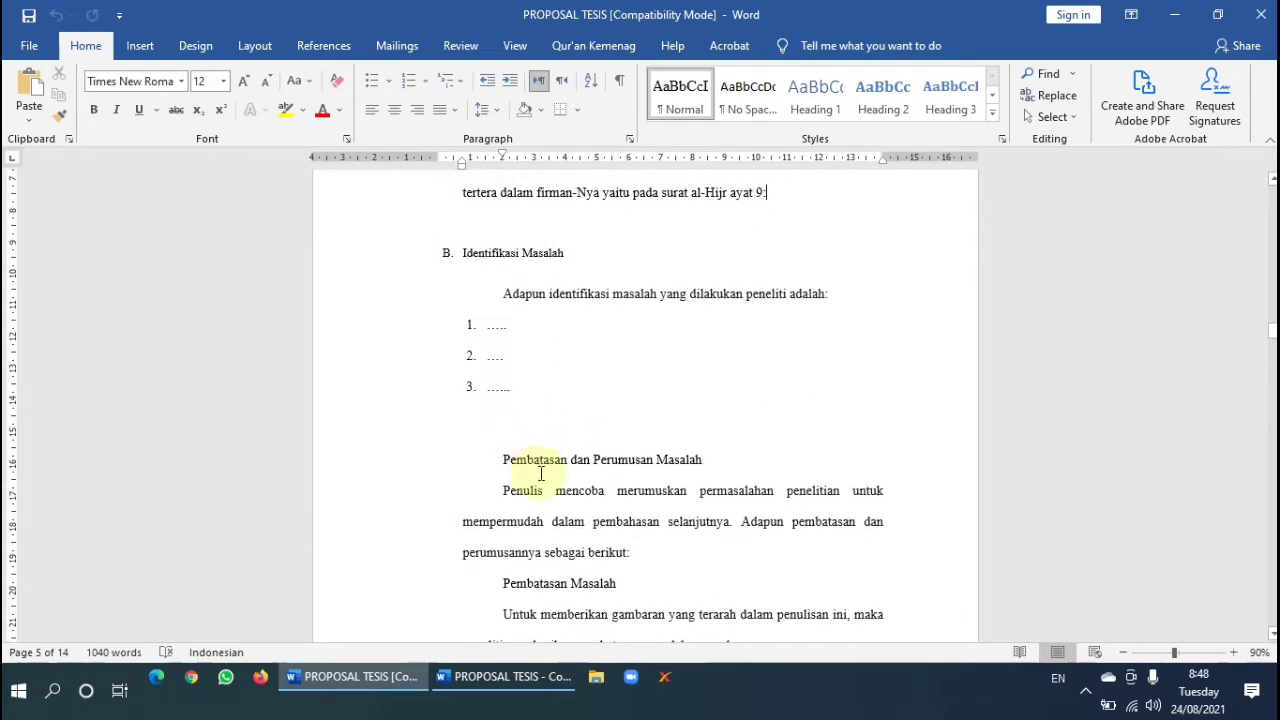
click(470, 260)
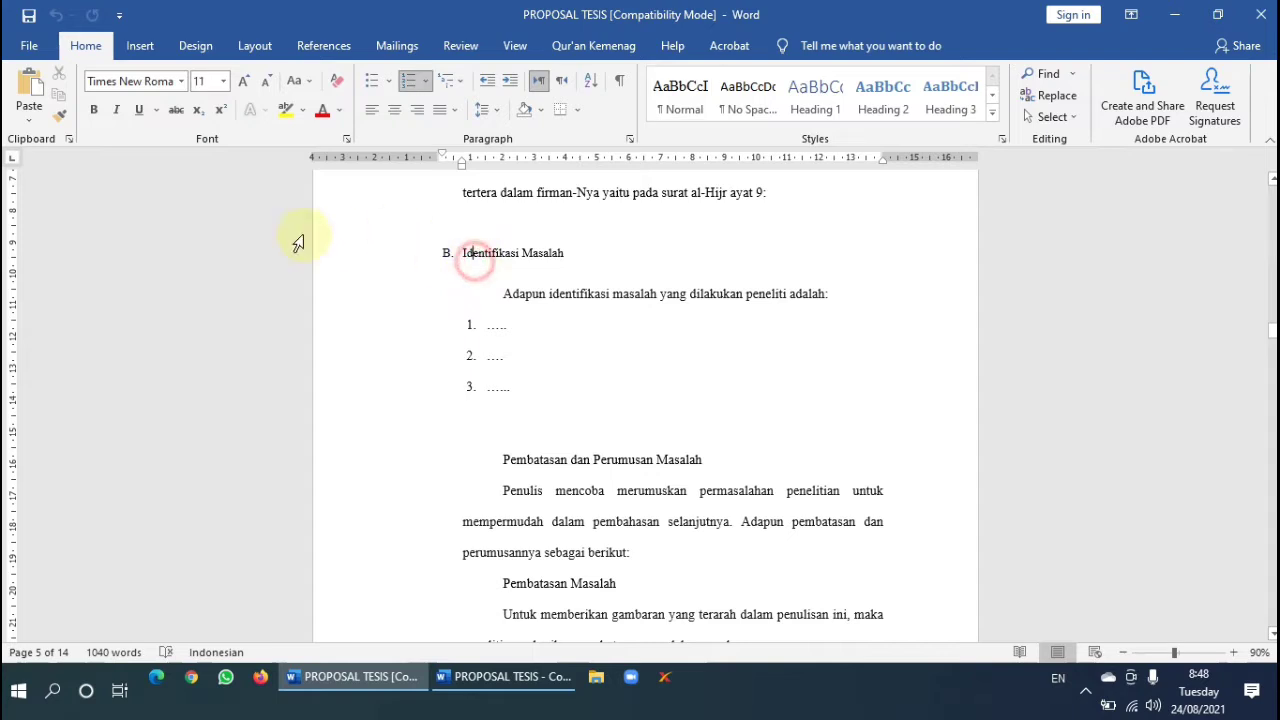
click(57, 118)
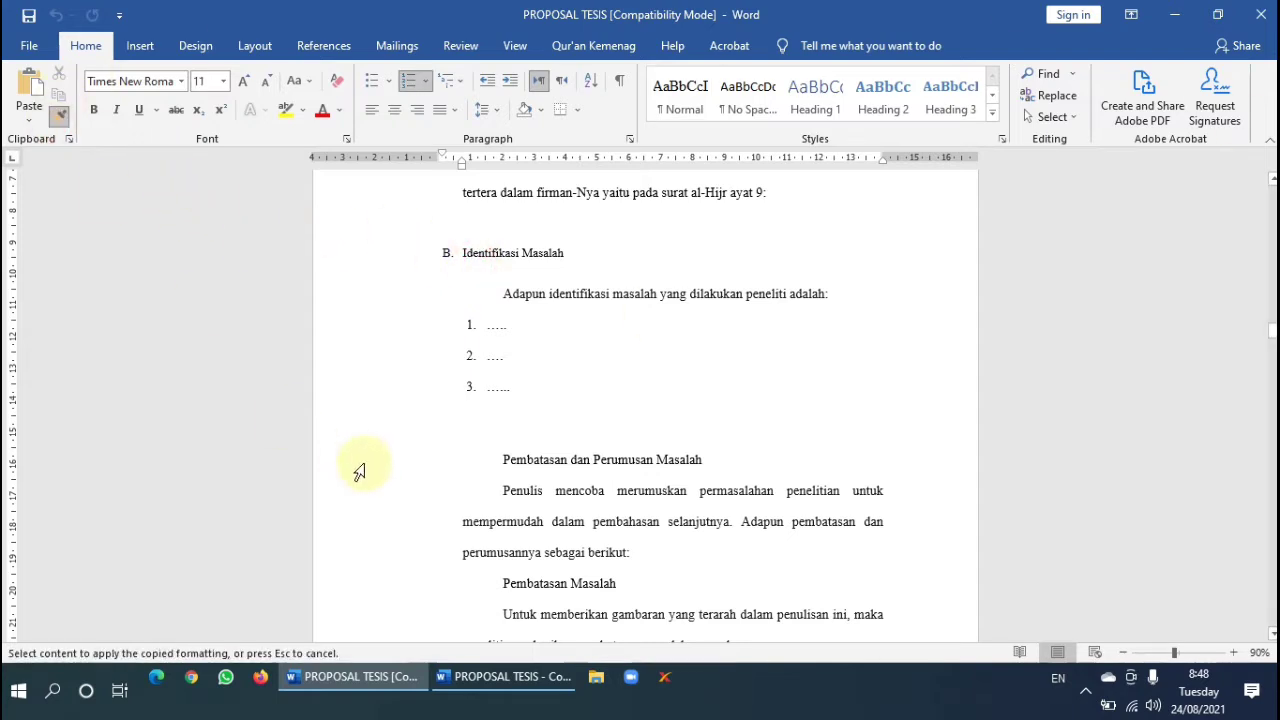
click(393, 471)
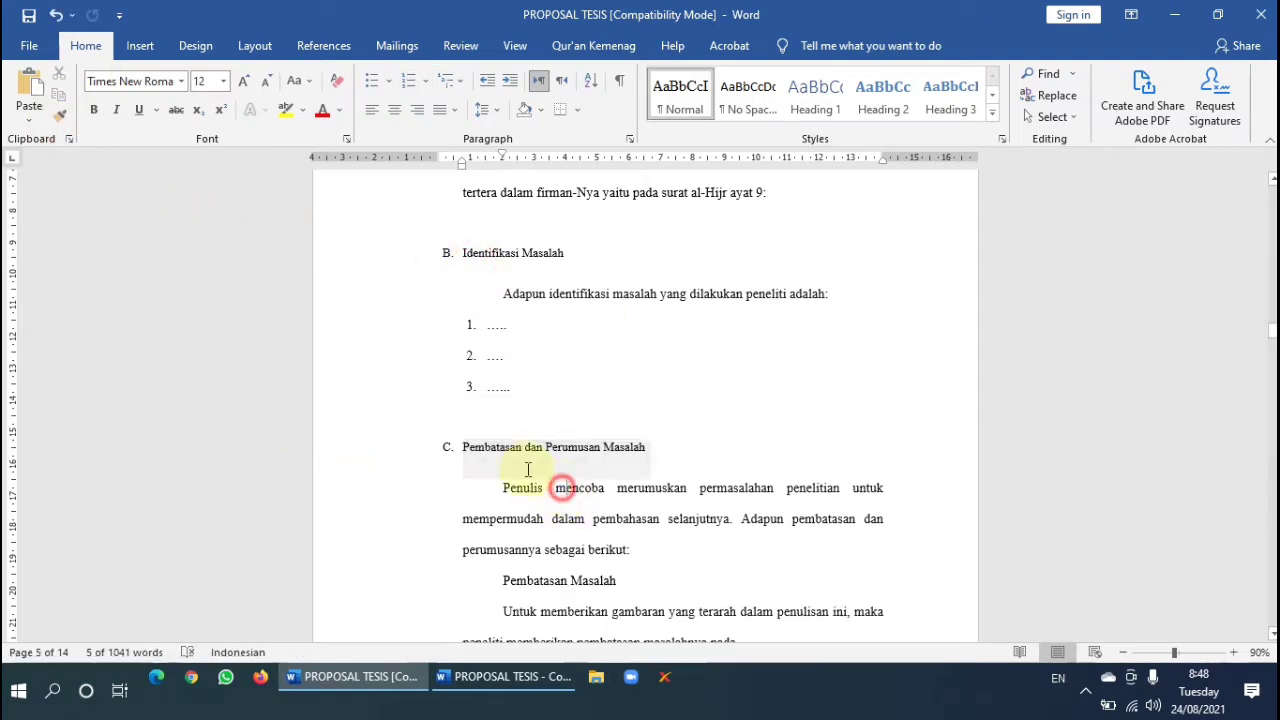
click(497, 483)
Remove the letter numbering from the Perumusan Masalah subheading on page 2.
scroll(524, 462, down, 1)
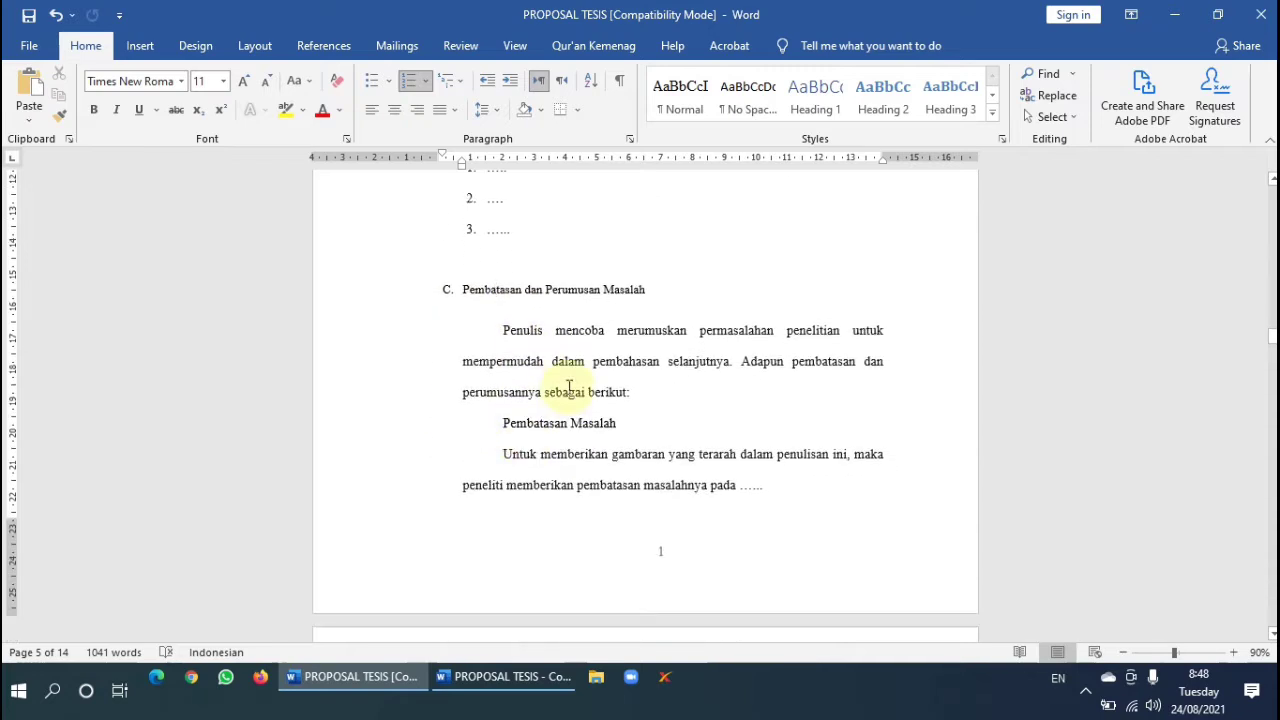
scroll(506, 475, down, 4)
scroll(506, 475, up, 3)
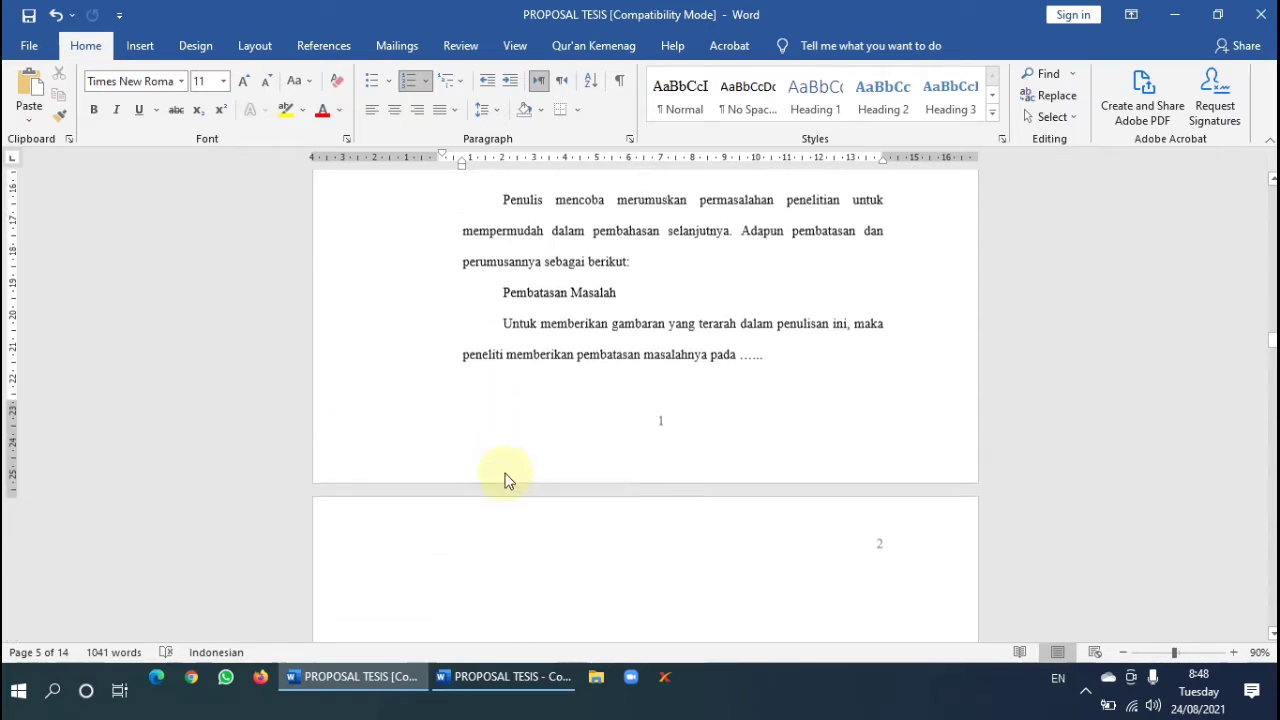
scroll(506, 478, down, 4)
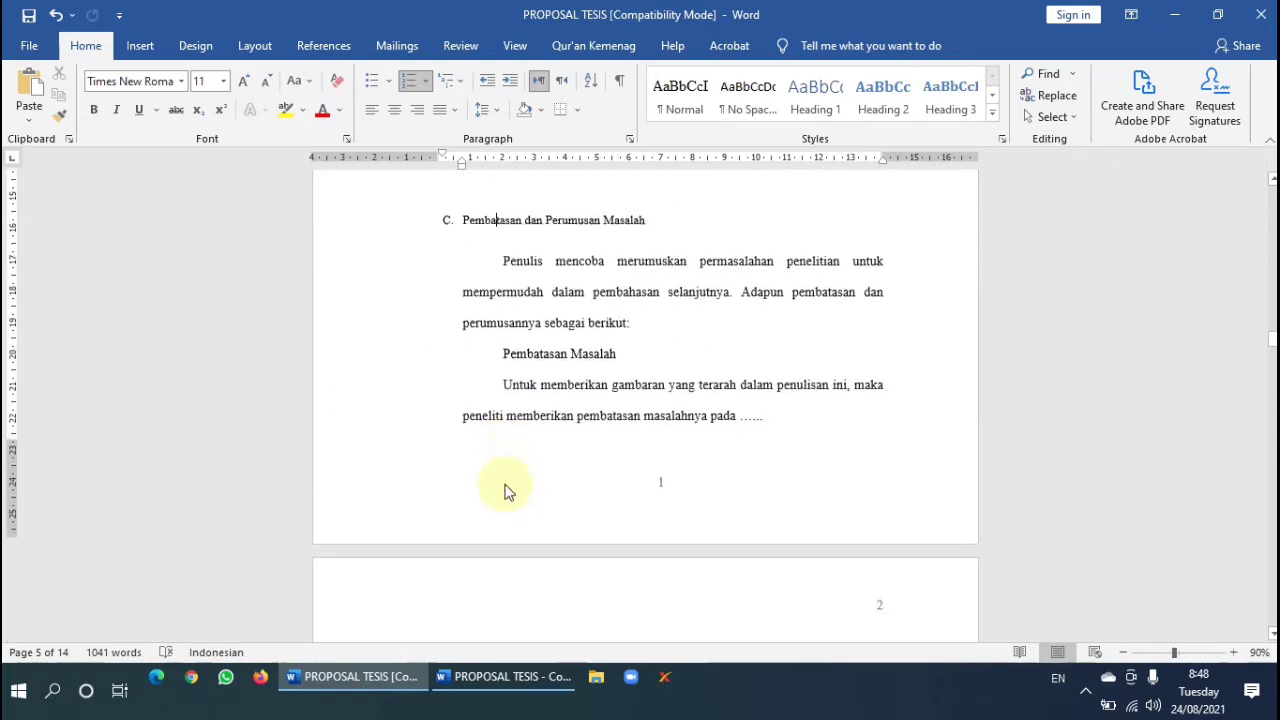
scroll(517, 440, up, 1)
scroll(514, 437, up, 3)
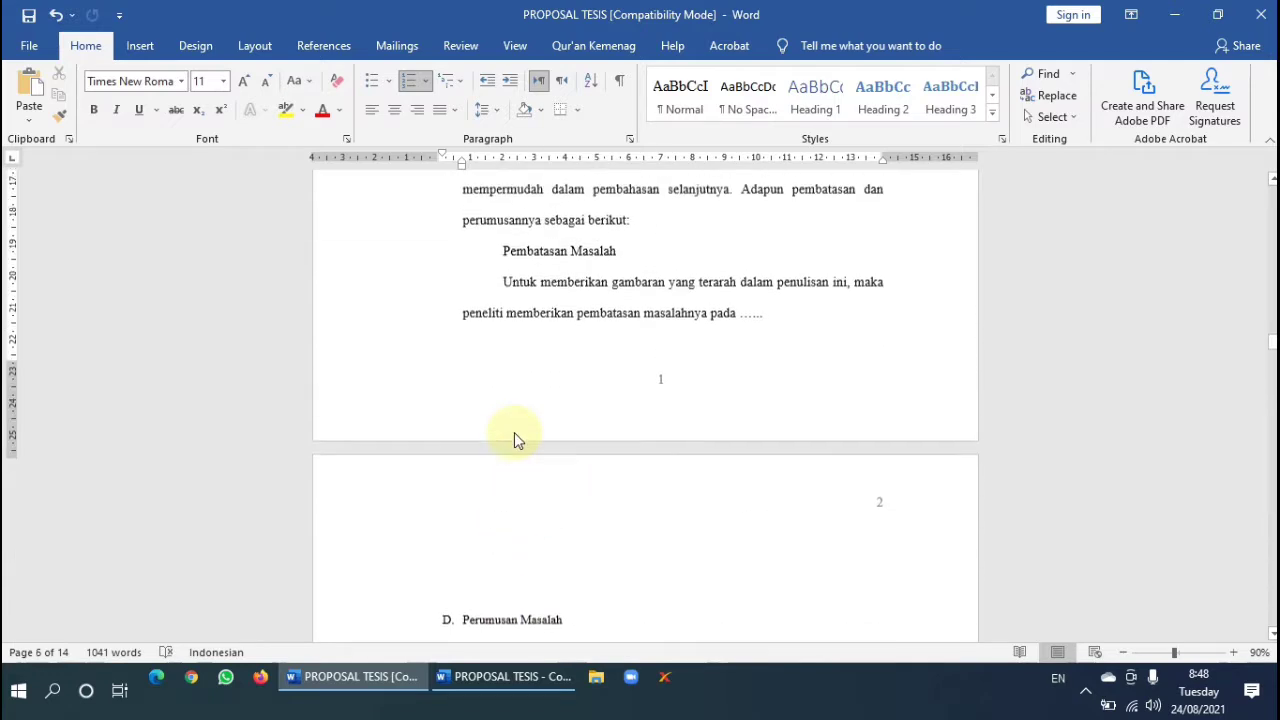
scroll(533, 398, down, 1)
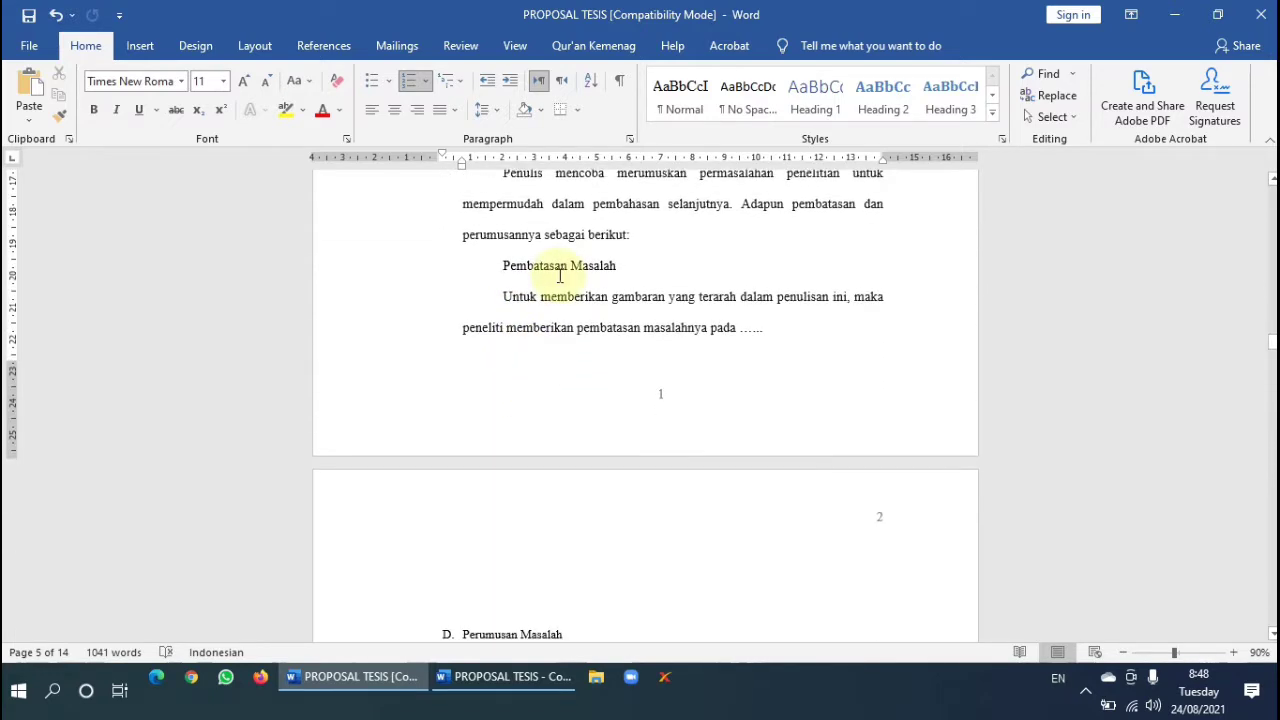
scroll(480, 518, down, 1)
click(462, 479)
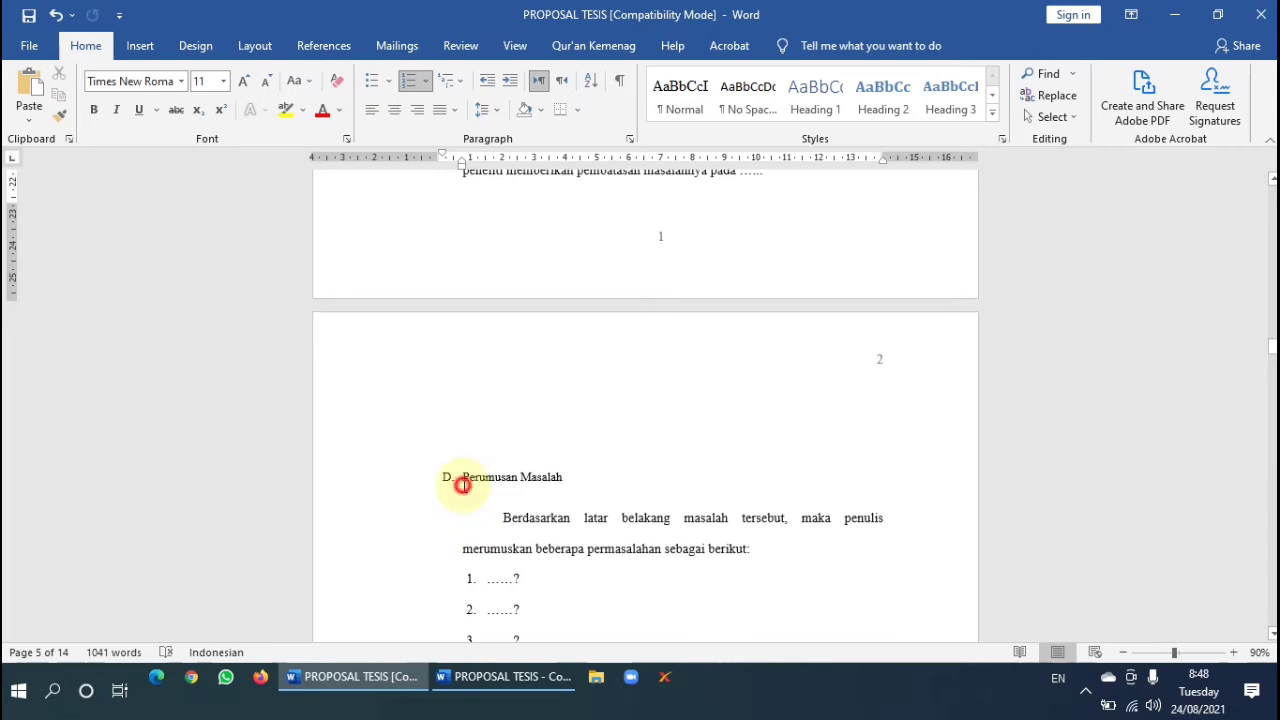
scroll(463, 494, up, 3)
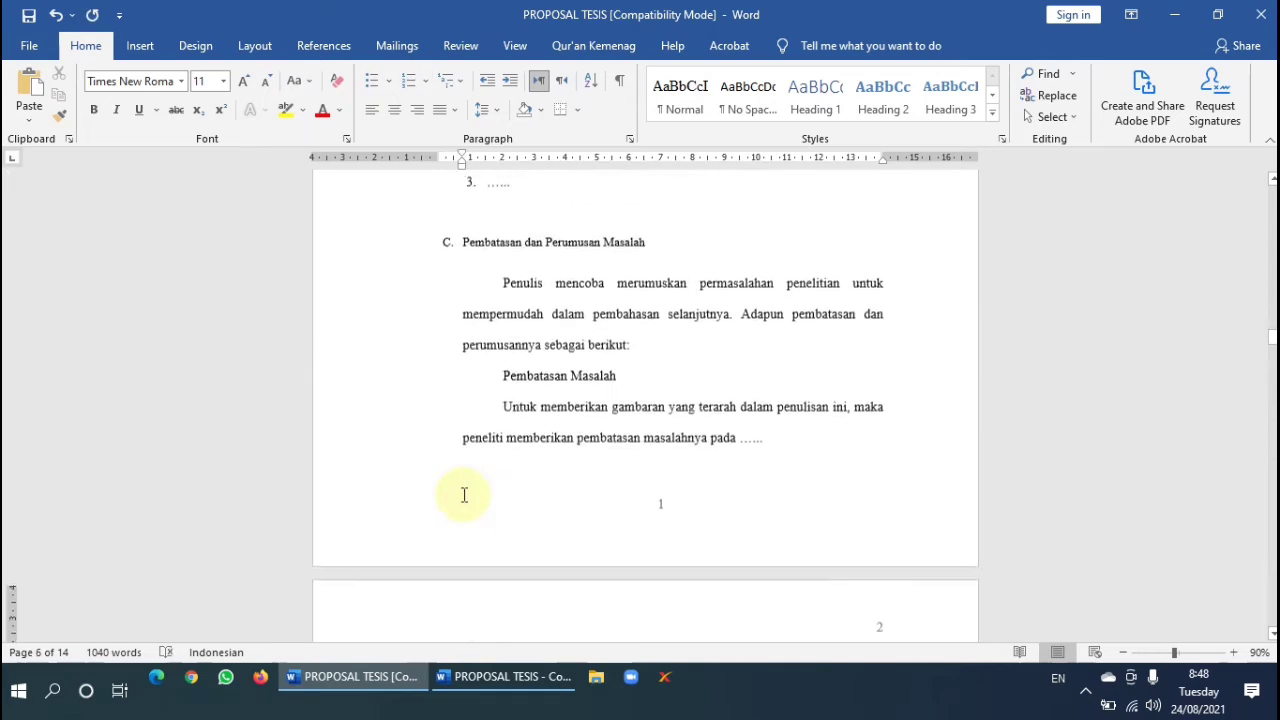
Number the Pembatasan Masalah subheading as item 1 and set its text indent to about 2 cm.
click(495, 475)
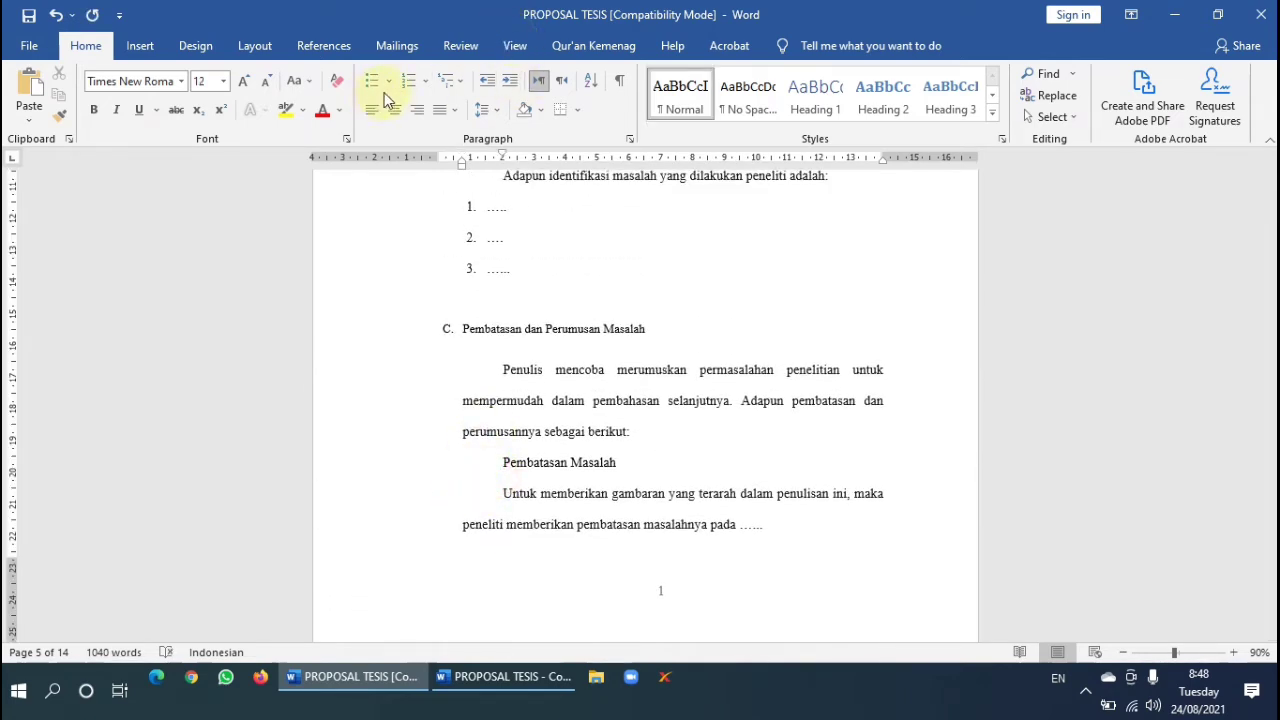
click(427, 85)
click(514, 157)
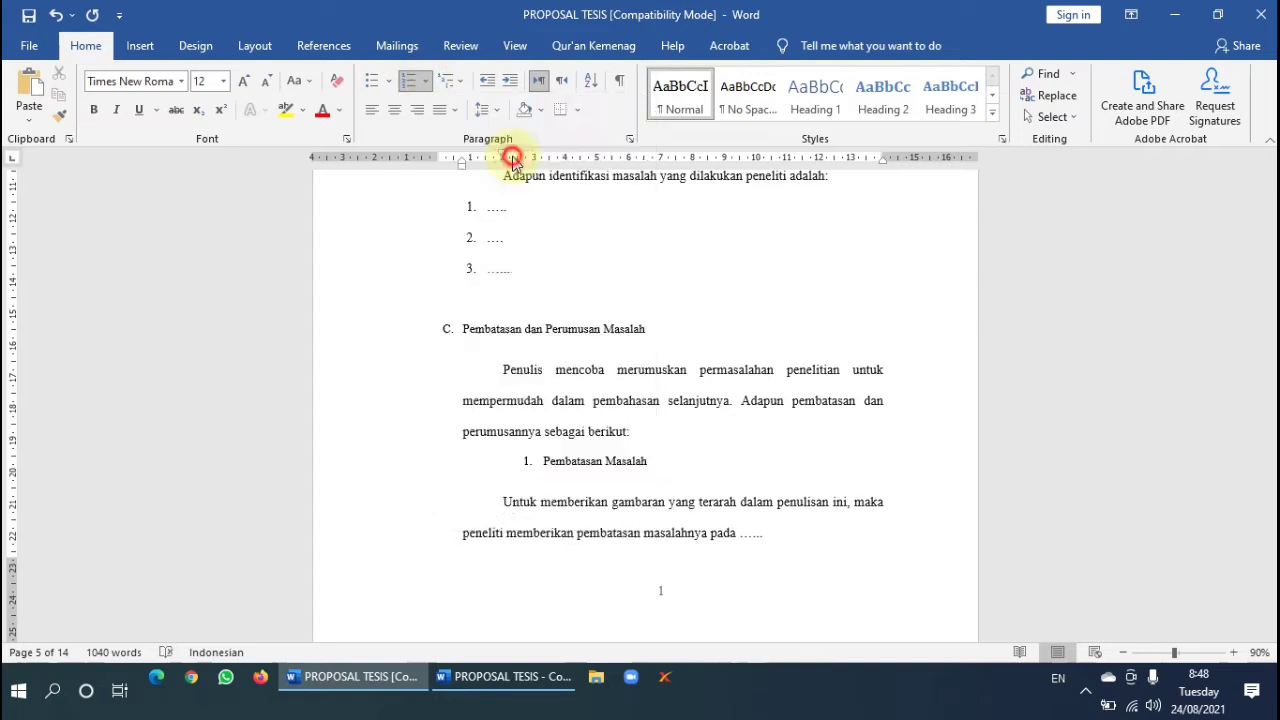
drag(540, 165, 504, 177)
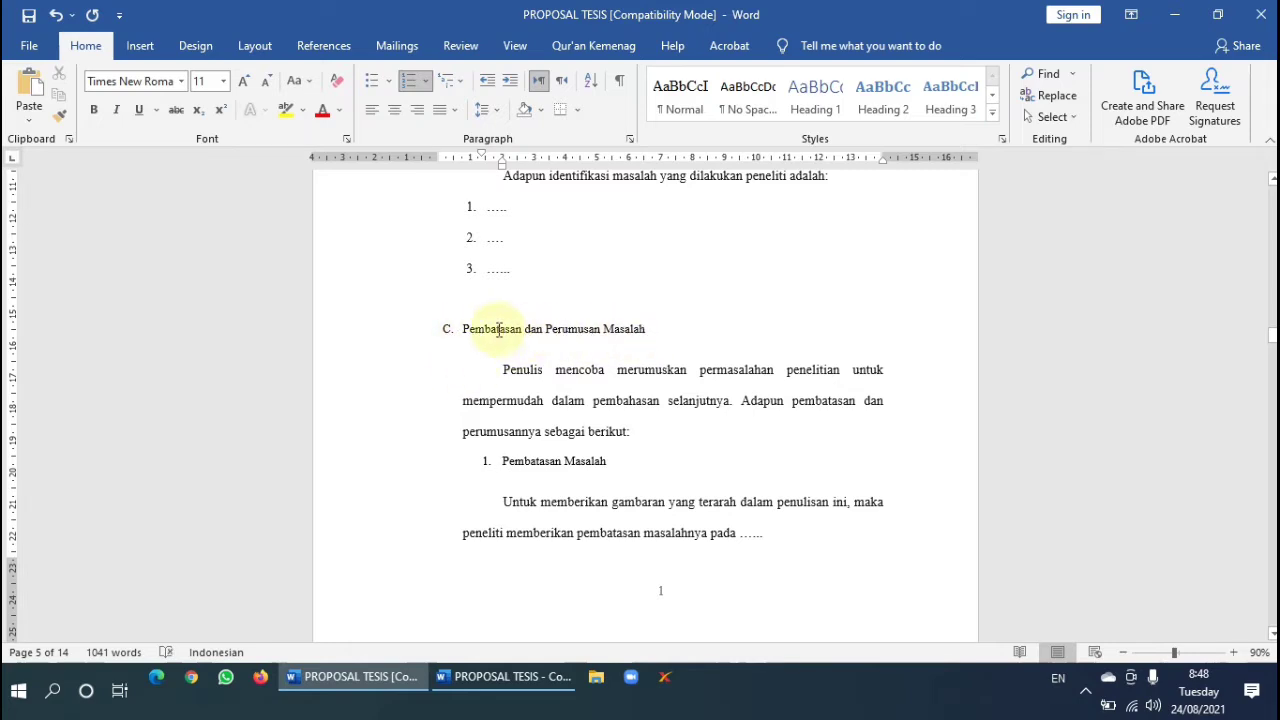
Copy the formatting of Pembatasan Masalah onto the Perumusan Masalah subheading so it becomes item 2.
scroll(540, 355, down, 2)
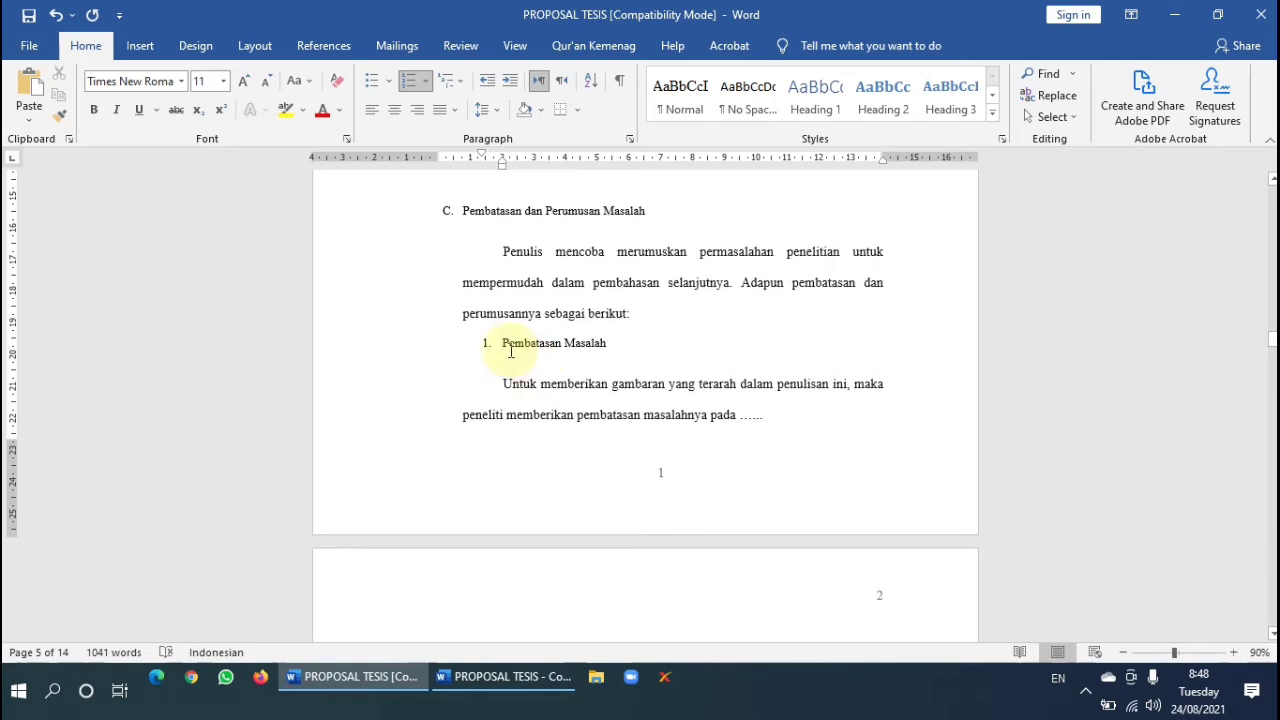
scroll(503, 338, down, 2)
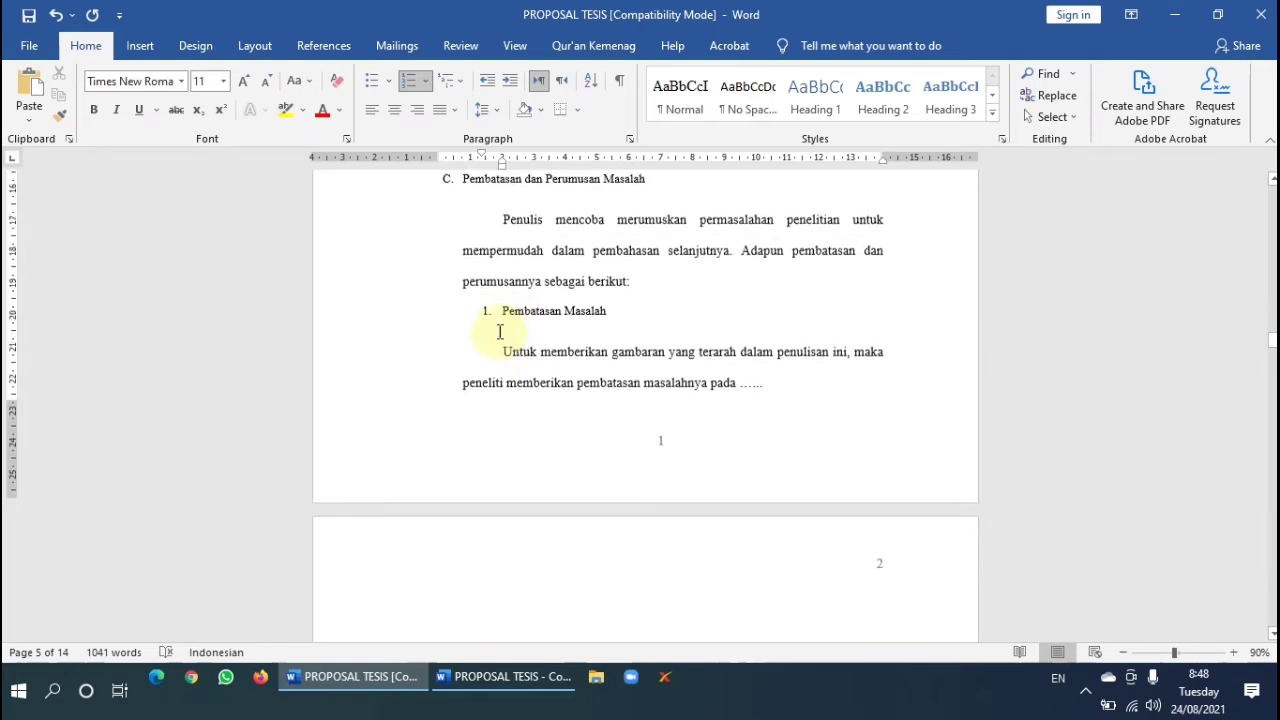
click(59, 114)
scroll(469, 491, down, 1)
scroll(469, 491, down, 2)
click(508, 440)
Check the numbering and nesting of Pembatasan Masalah and Perumusan Masalah under subheading C, comparing them with the B and C subheadings.
scroll(571, 451, up, 3)
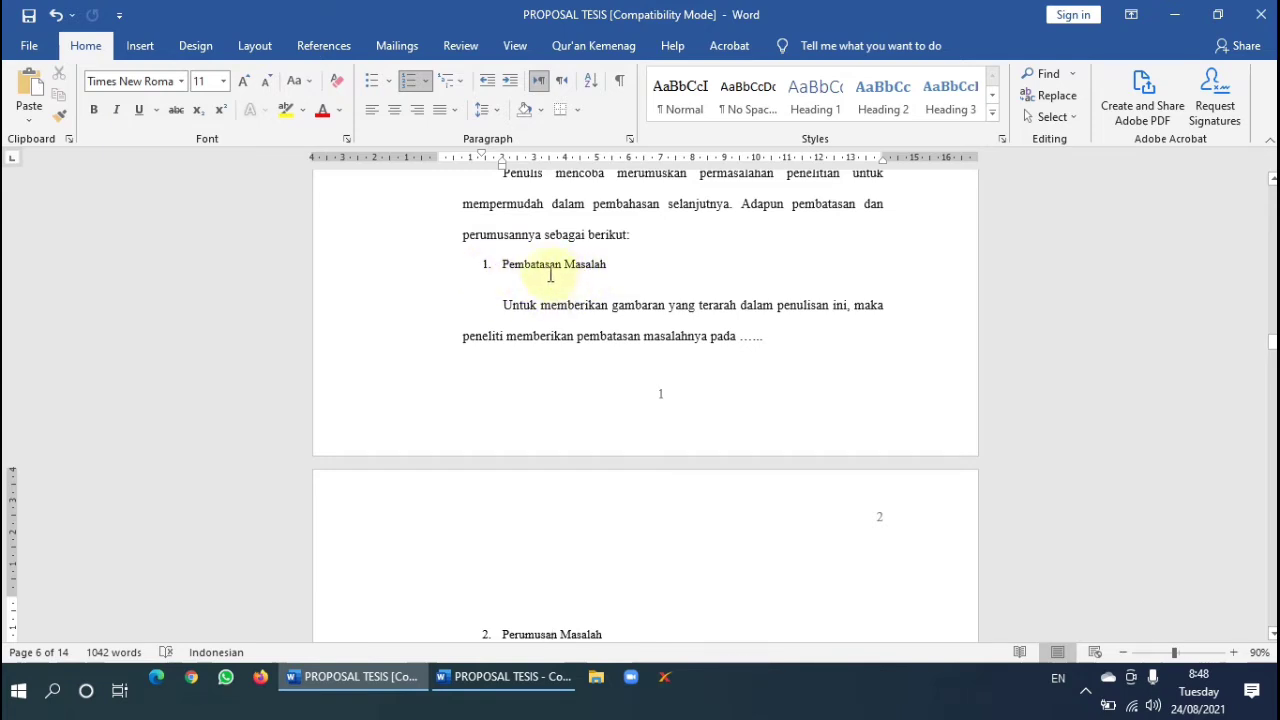
scroll(550, 275, up, 3)
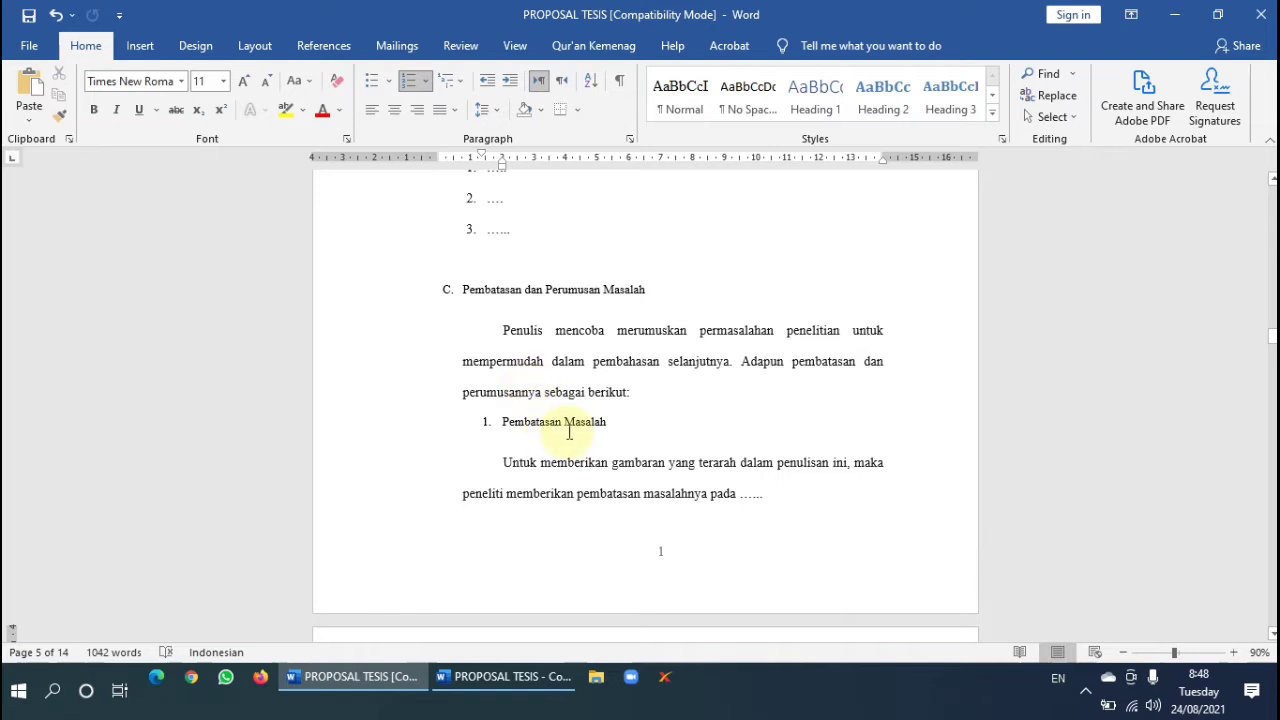
scroll(530, 390, down, 2)
scroll(600, 380, down, 7)
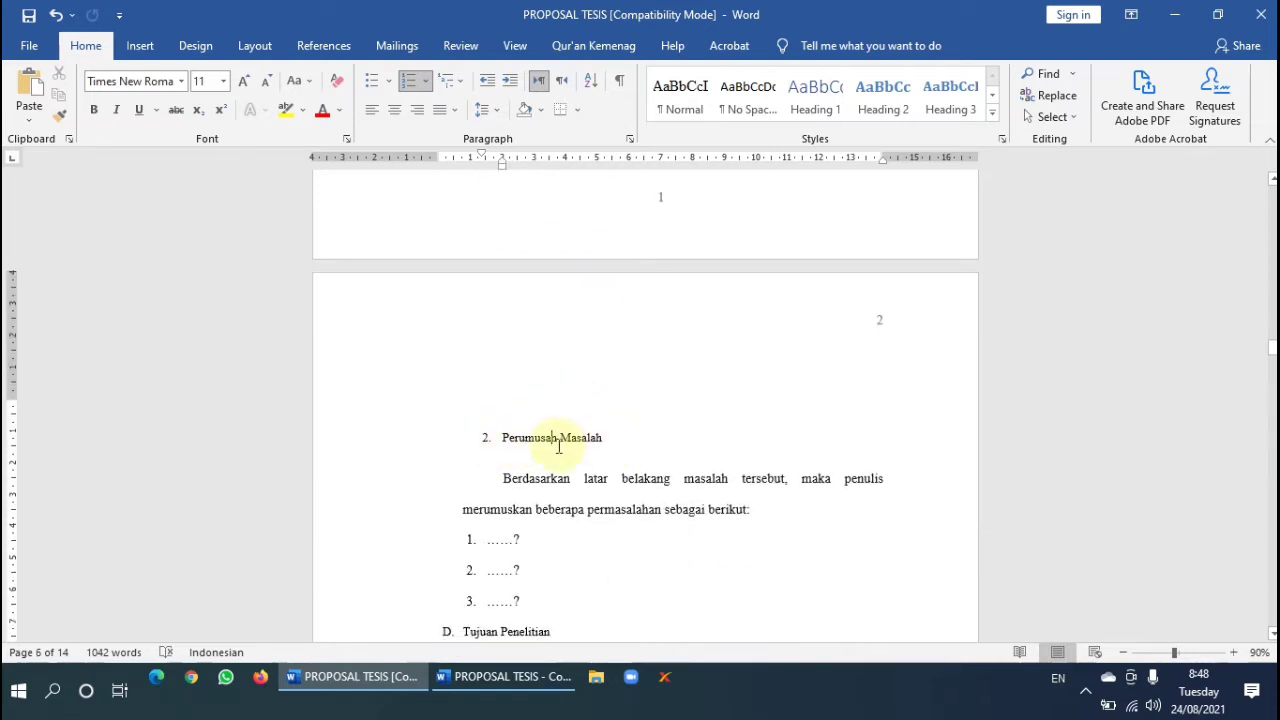
scroll(549, 450, up, 1)
scroll(549, 450, up, 4)
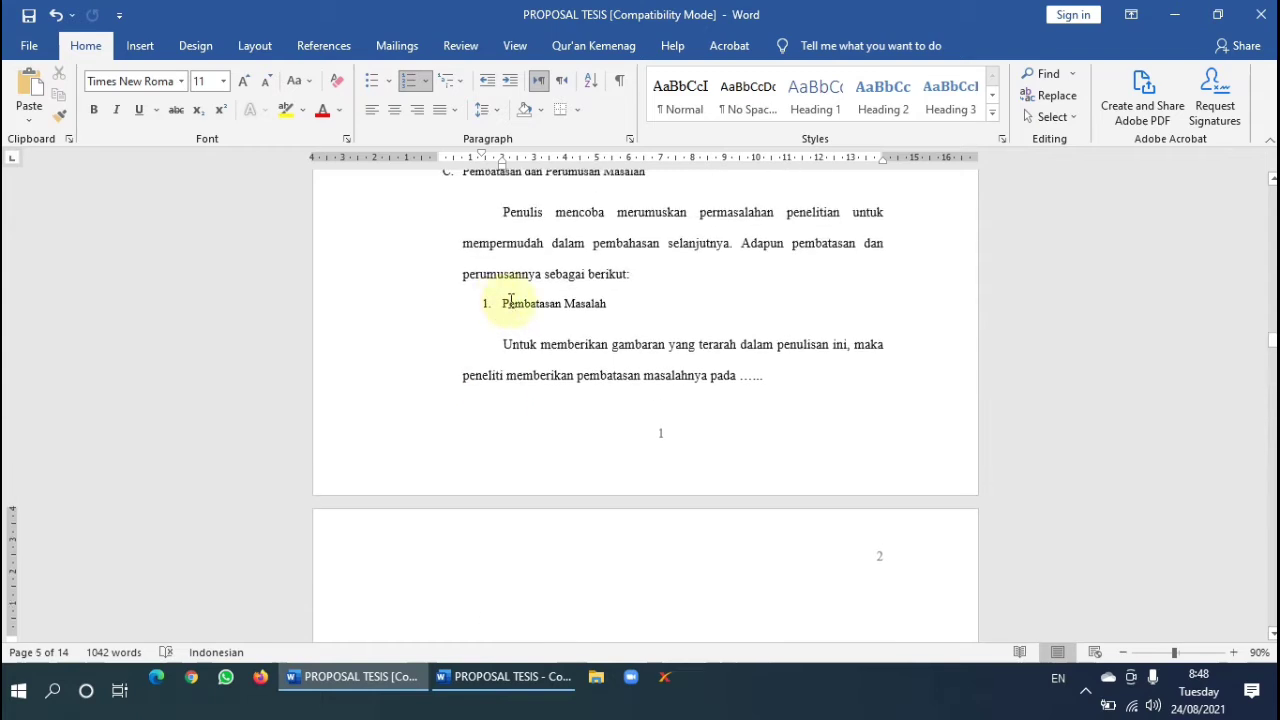
click(510, 302)
scroll(508, 320, up, 2)
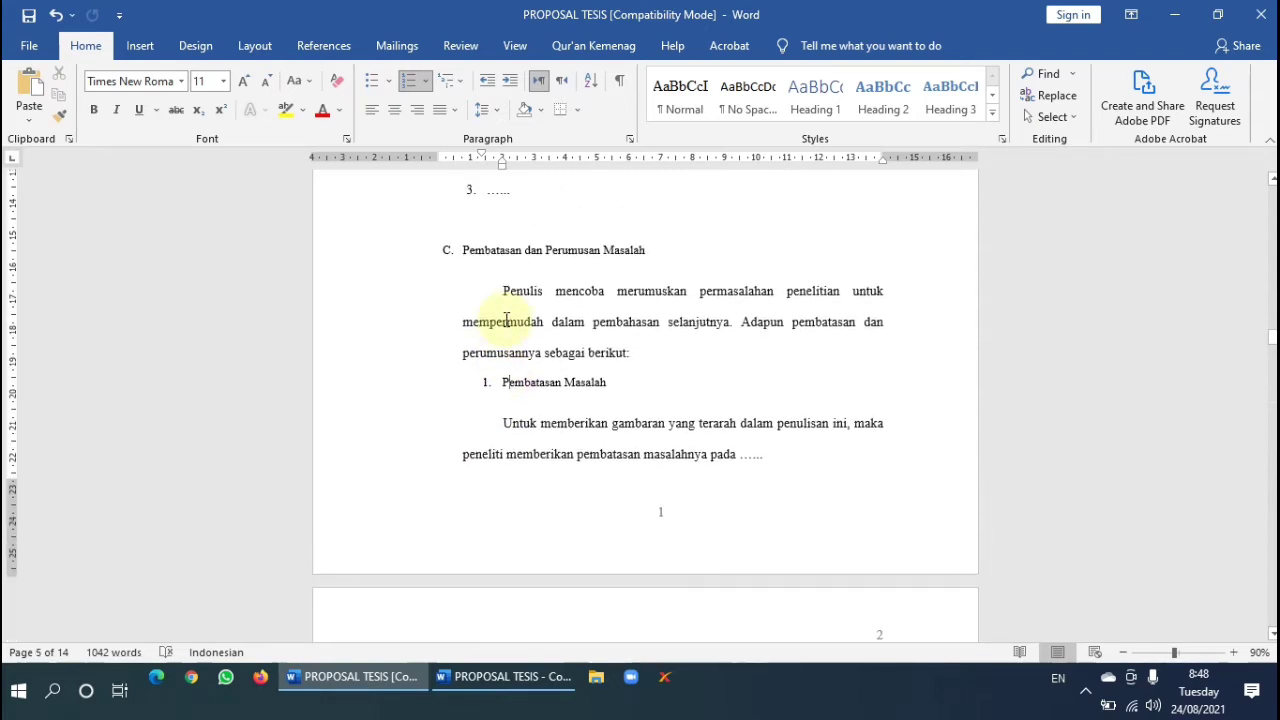
scroll(552, 388, up, 3)
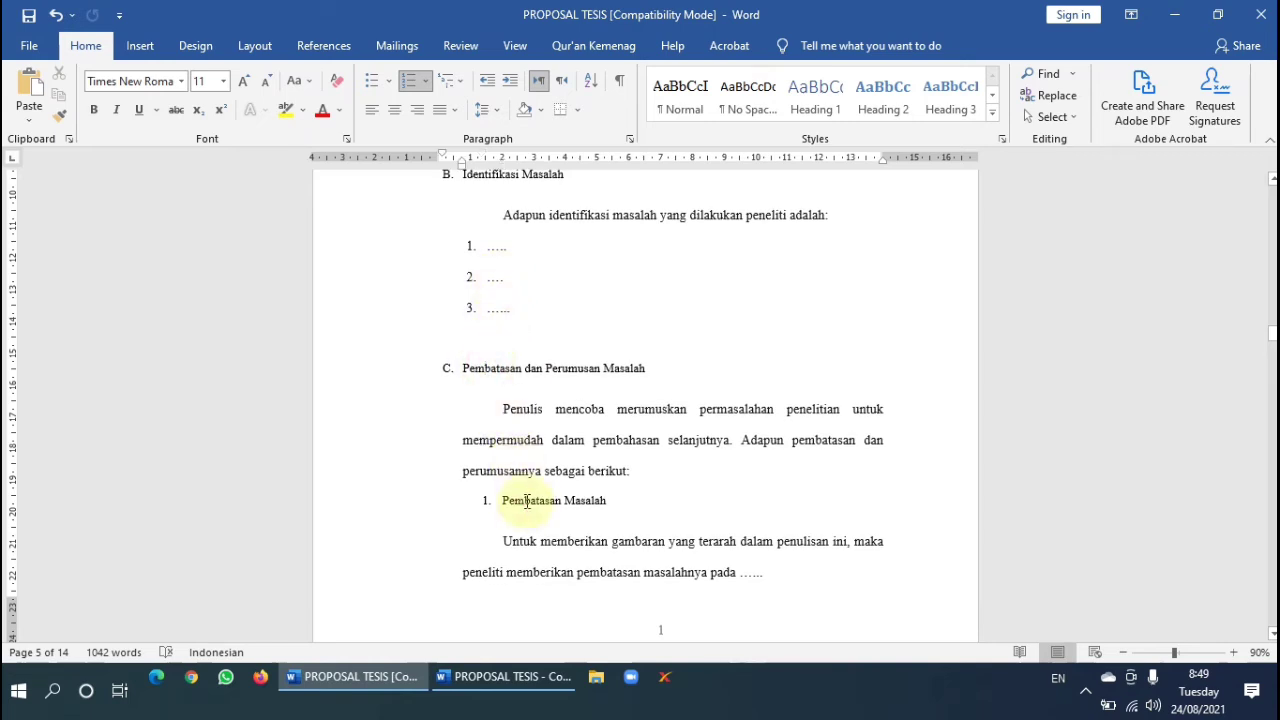
Check the Tujuan Penelitian and Kegunaan Penelitian subheadings, including the numbered items Manfaat Teoritis and Manfaat Praktis.
scroll(570, 360, down, 20)
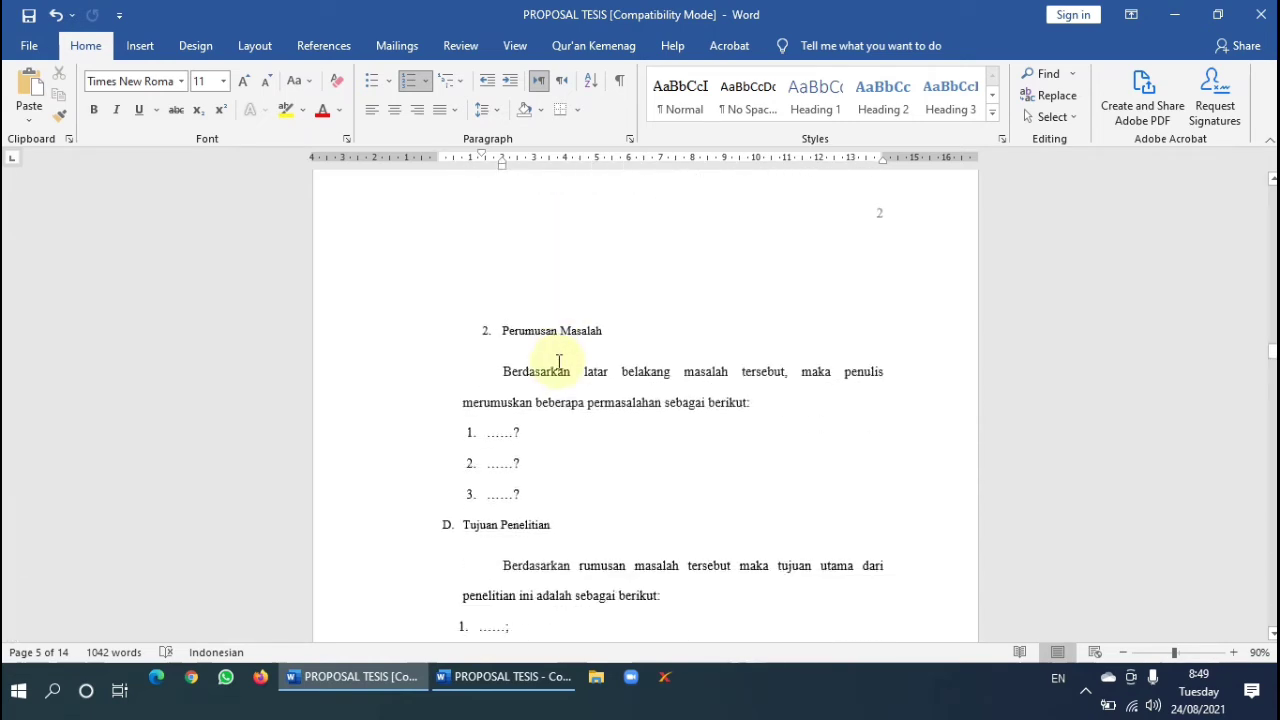
scroll(552, 396, down, 9)
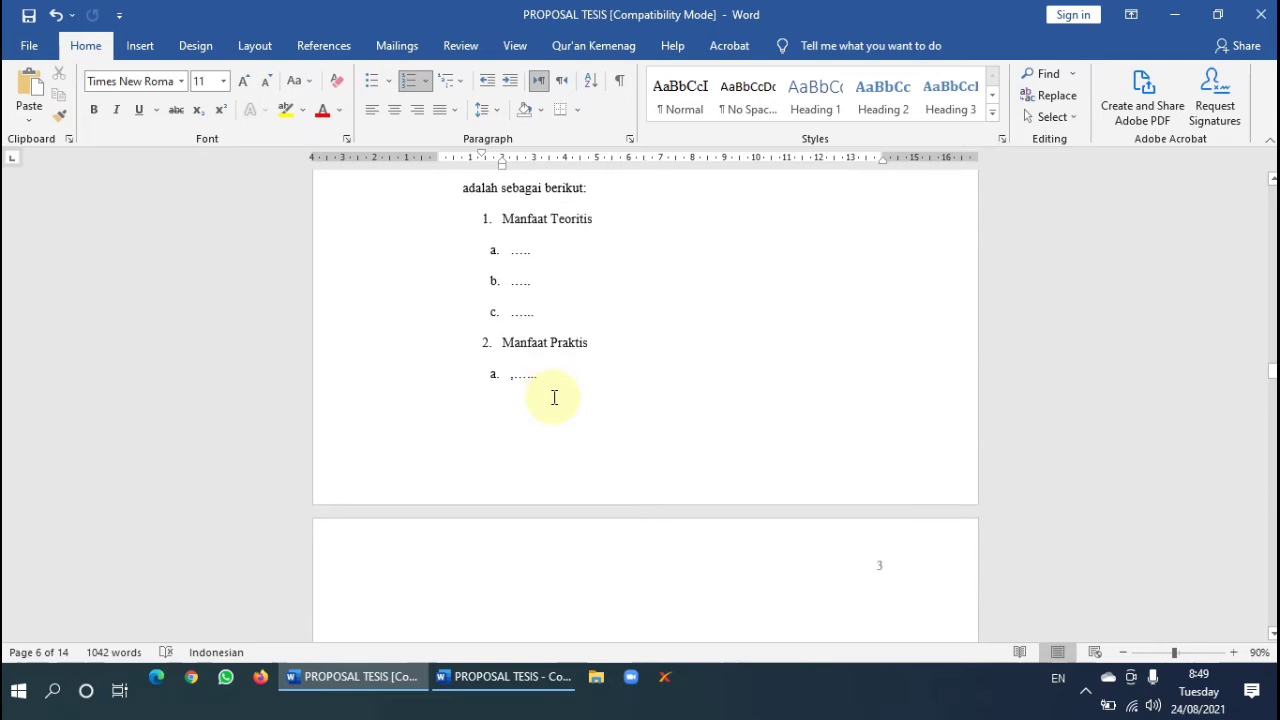
scroll(503, 331, up, 3)
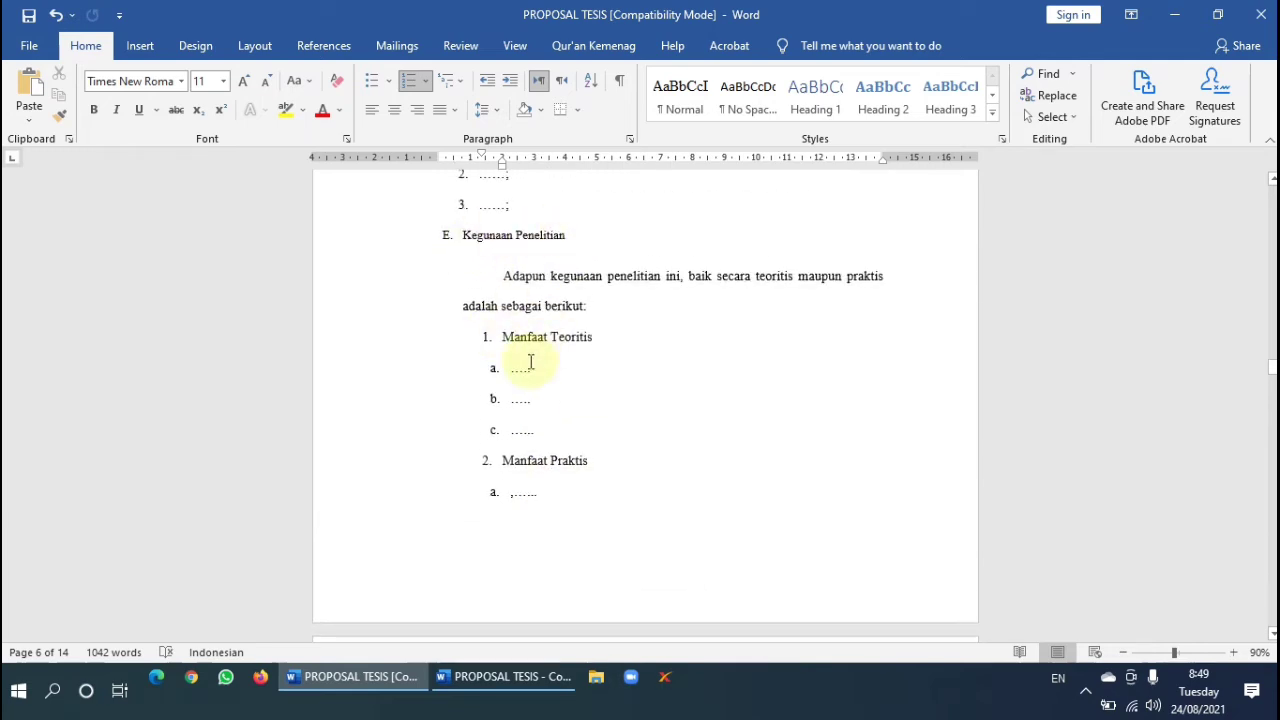
click(537, 462)
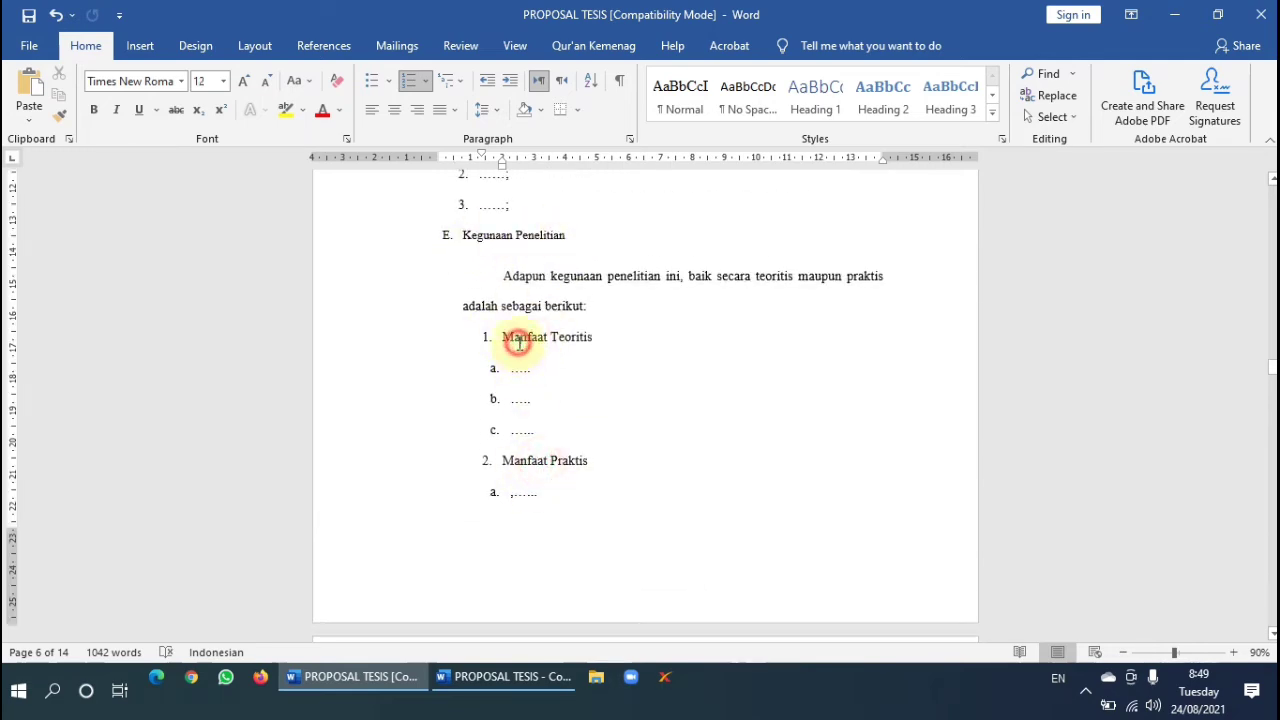
click(529, 457)
click(504, 337)
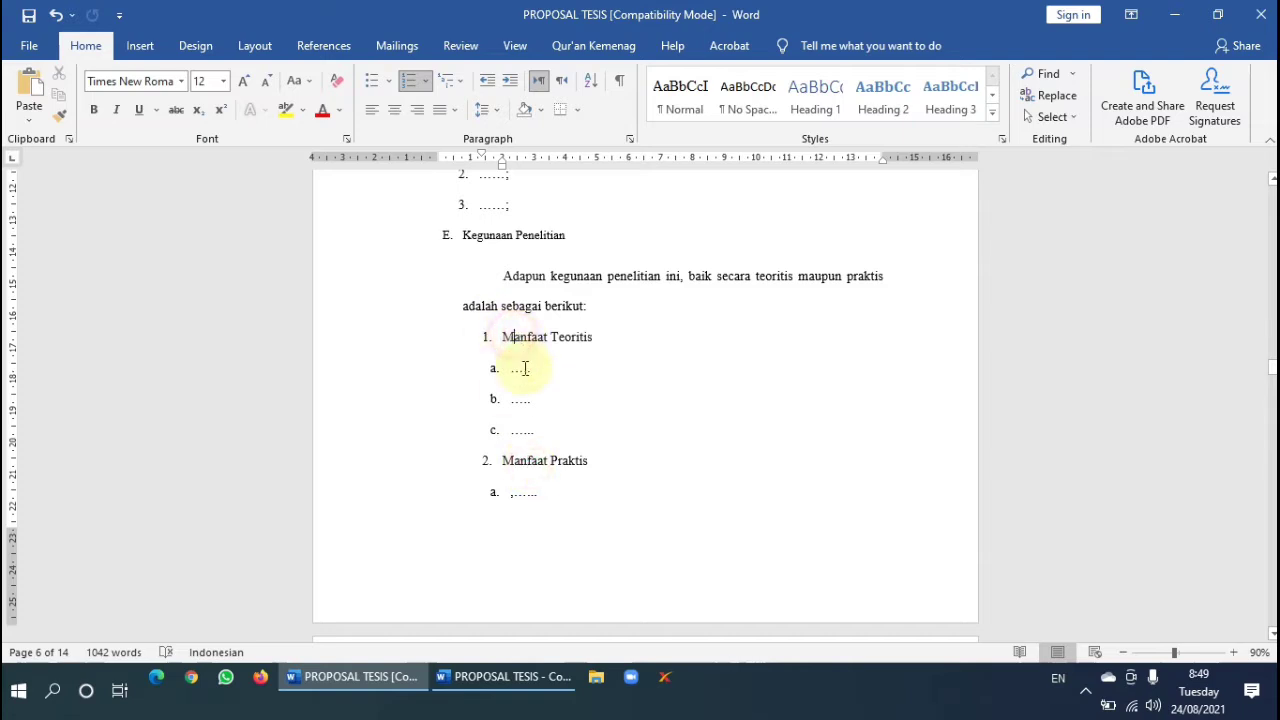
Examine the formatting of the BAB II title and its subheadings Kajian Pustaka, Pembelajaran Bahasa Arab and Penguasaan Kosakata.
scroll(523, 368, down, 5)
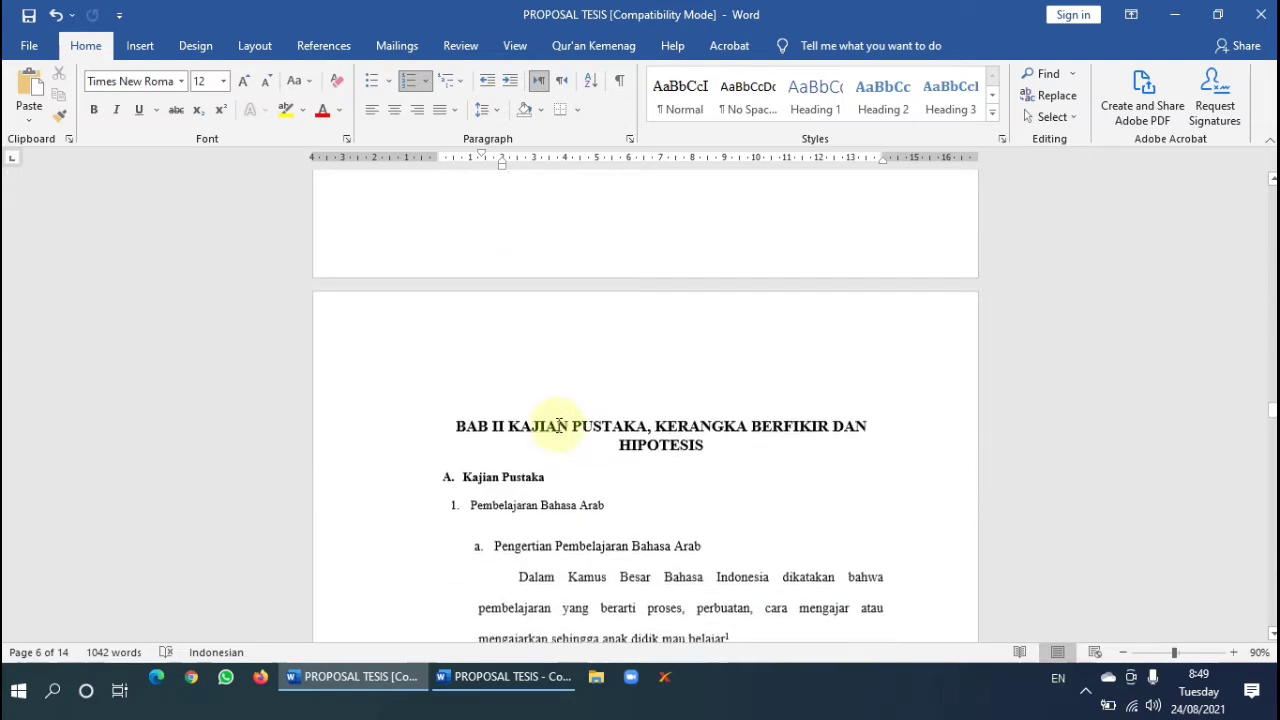
scroll(559, 426, down, 3)
click(548, 228)
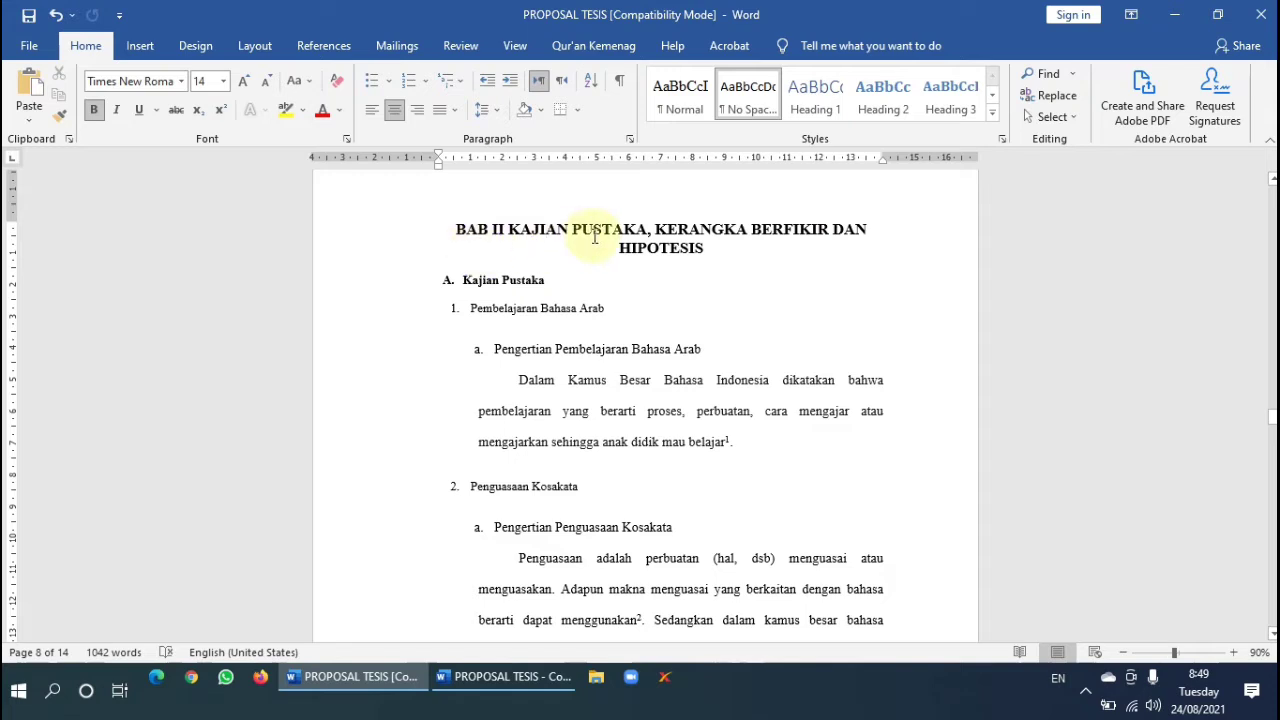
click(474, 281)
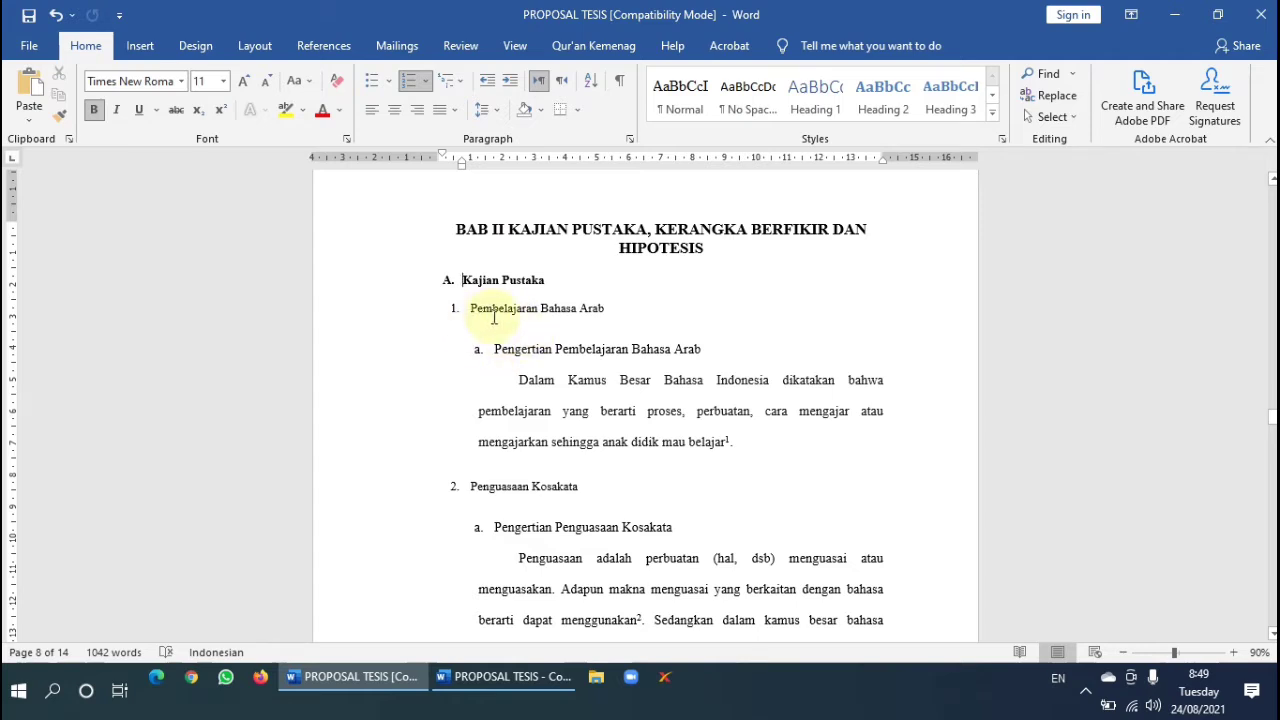
click(562, 490)
click(517, 488)
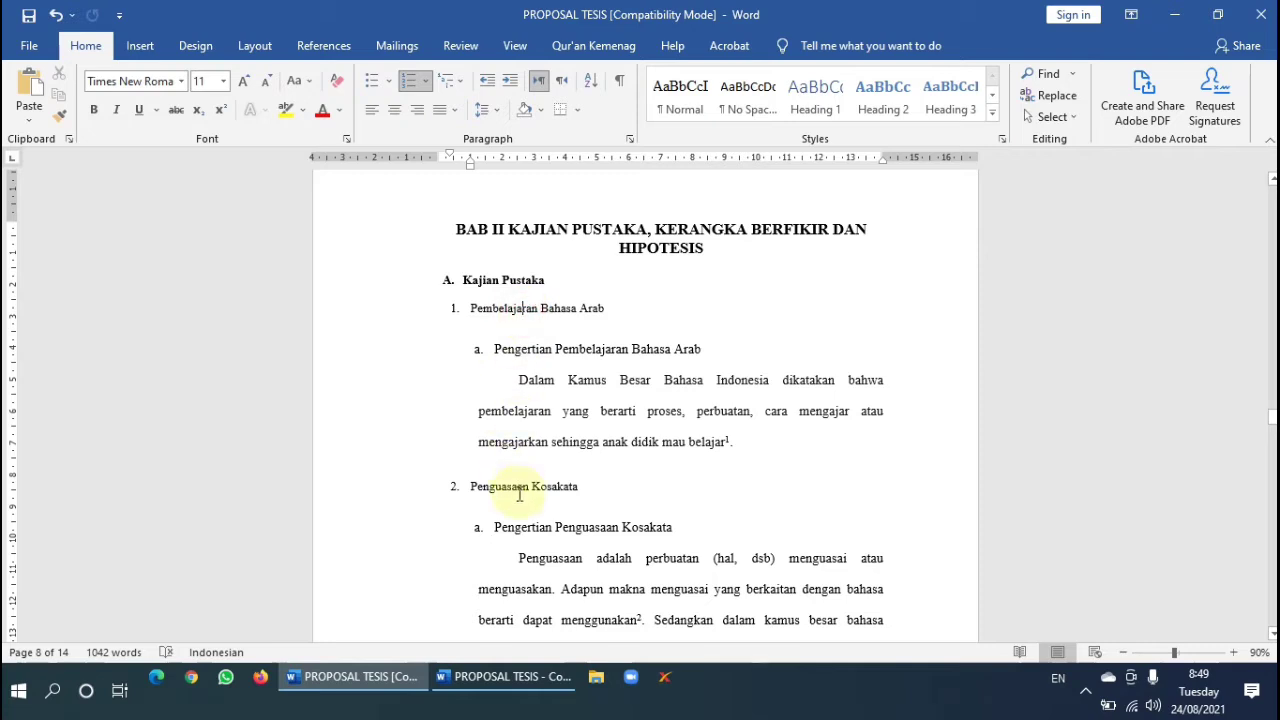
click(513, 487)
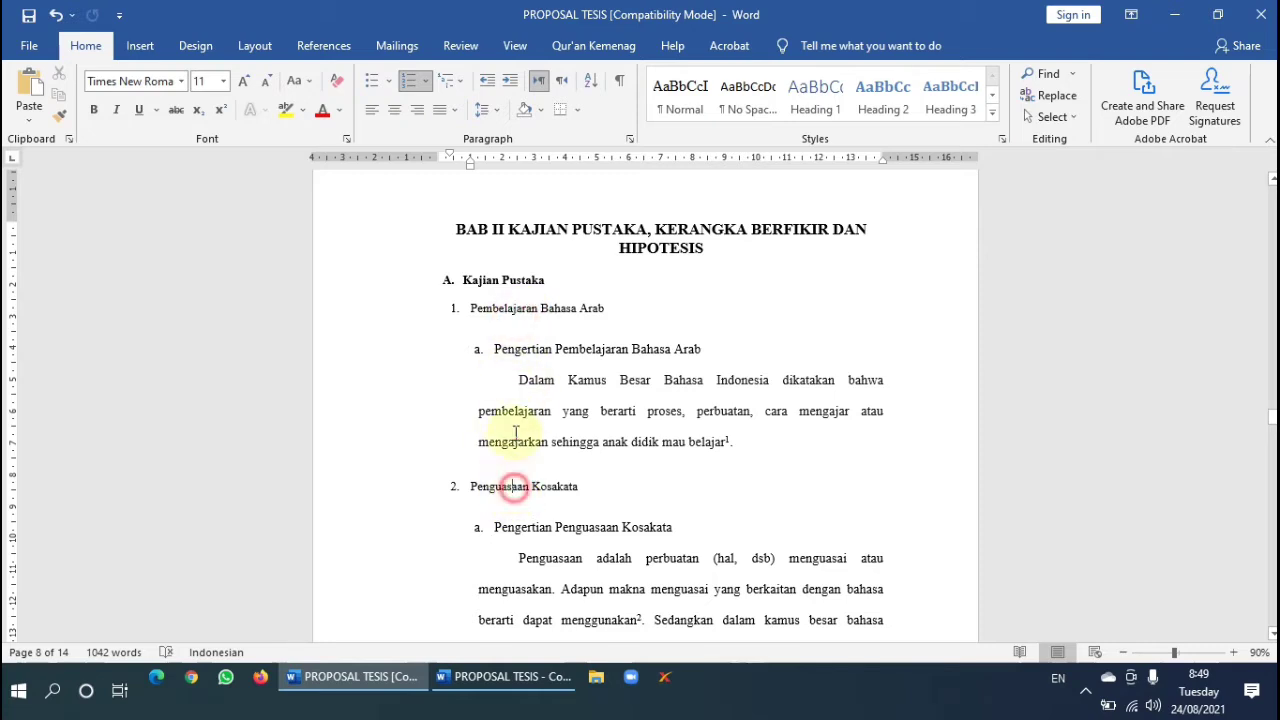
Check the formatting of Kajian Pustaka and its numbered items Pembelajaran Bahasa Arab, Penguasaan Kosakata and Hasil Capaian Hafalan Al-Qur'an.
click(509, 487)
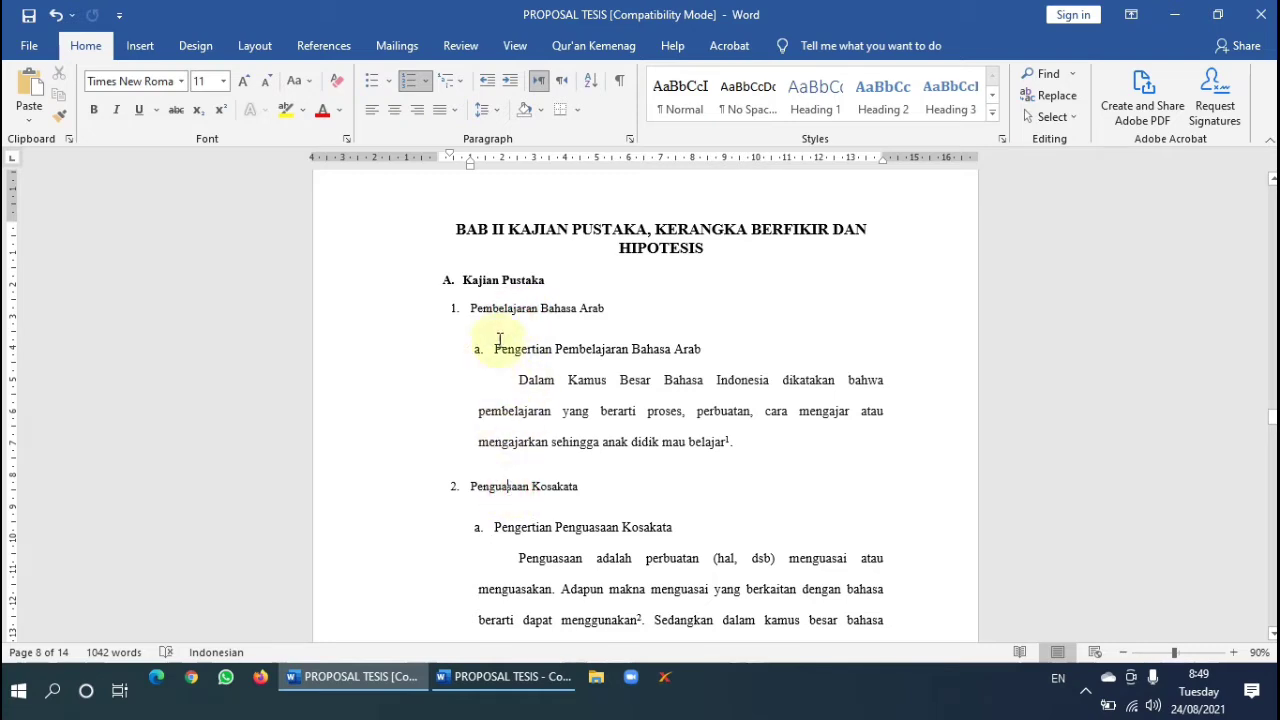
click(498, 298)
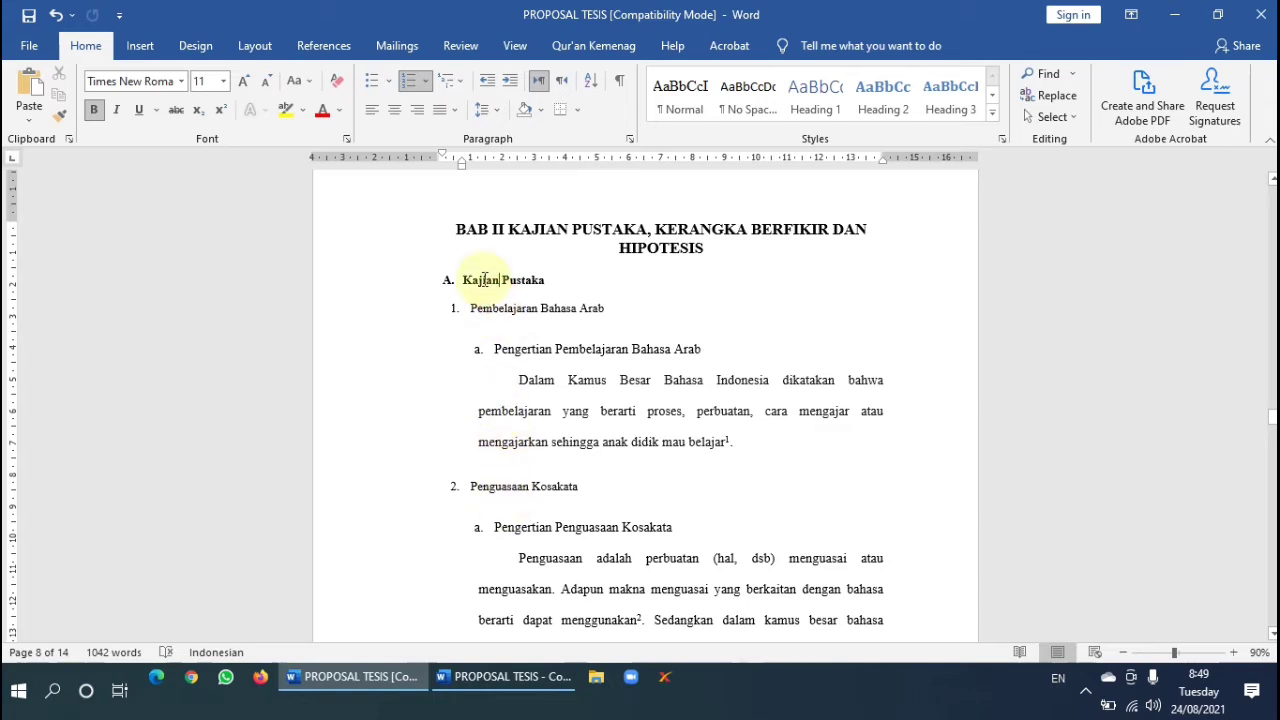
click(408, 285)
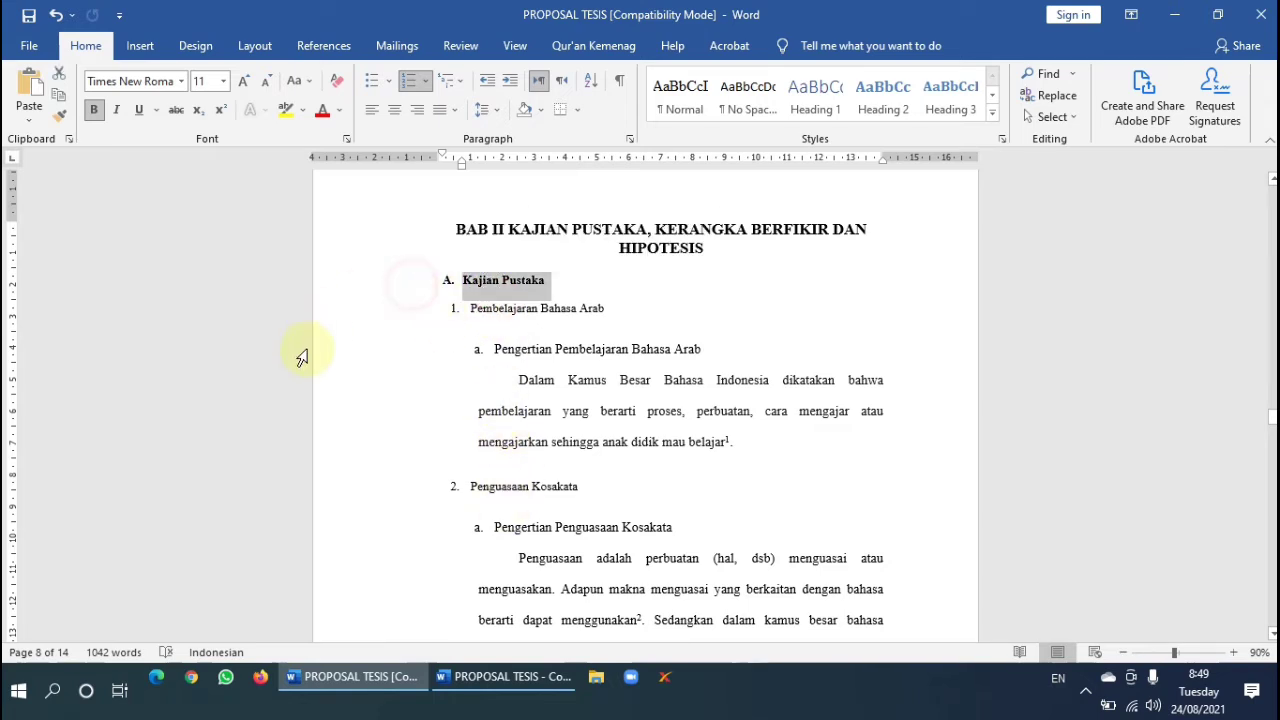
click(397, 311)
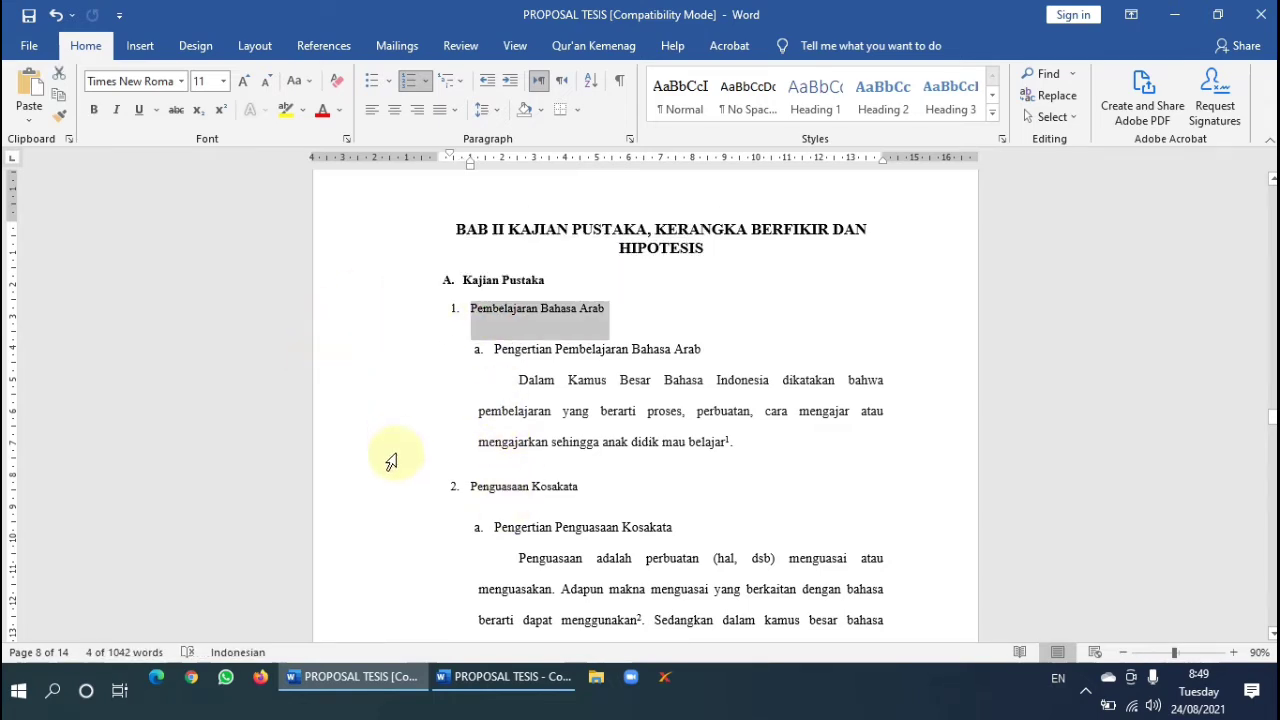
click(391, 488)
scroll(471, 329, down, 5)
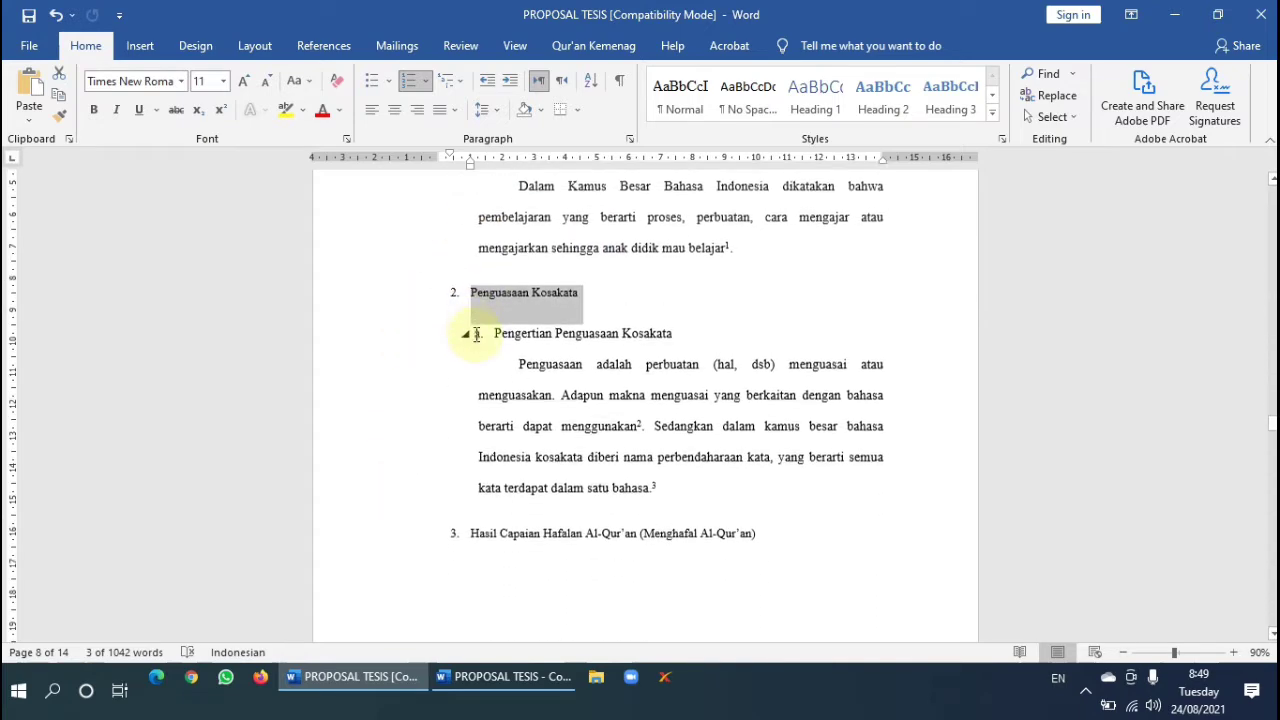
click(365, 418)
scroll(360, 386, down, 8)
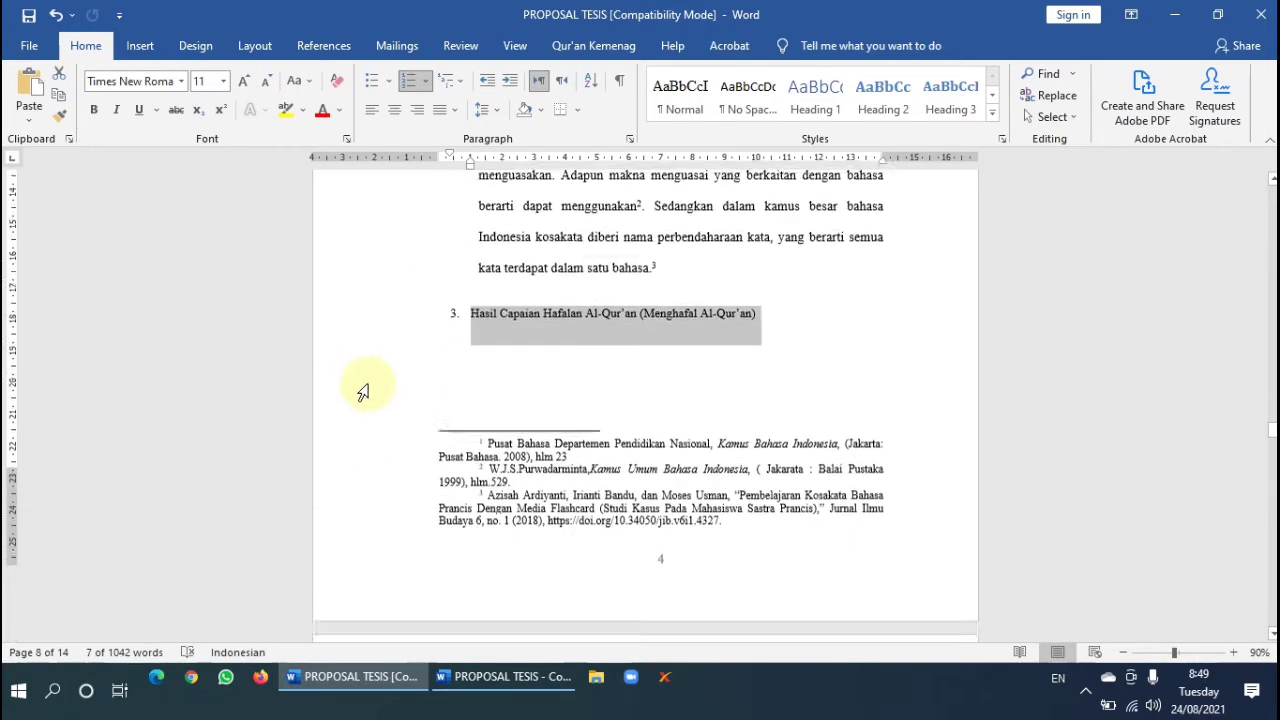
Check the remaining BAB II subheadings Penelitian-Penelitian Terdahulu Yang Relevan, Kerangka Pemikiran and Hipotesis.
scroll(479, 320, down, 1)
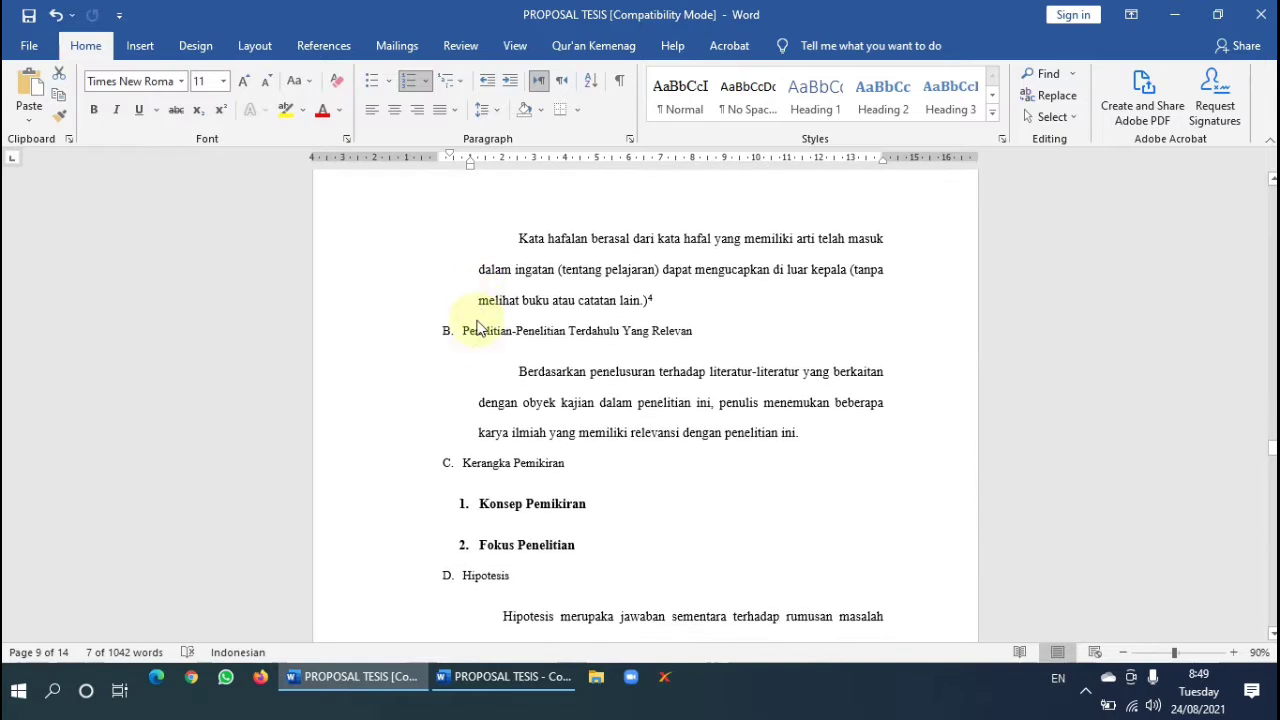
click(480, 331)
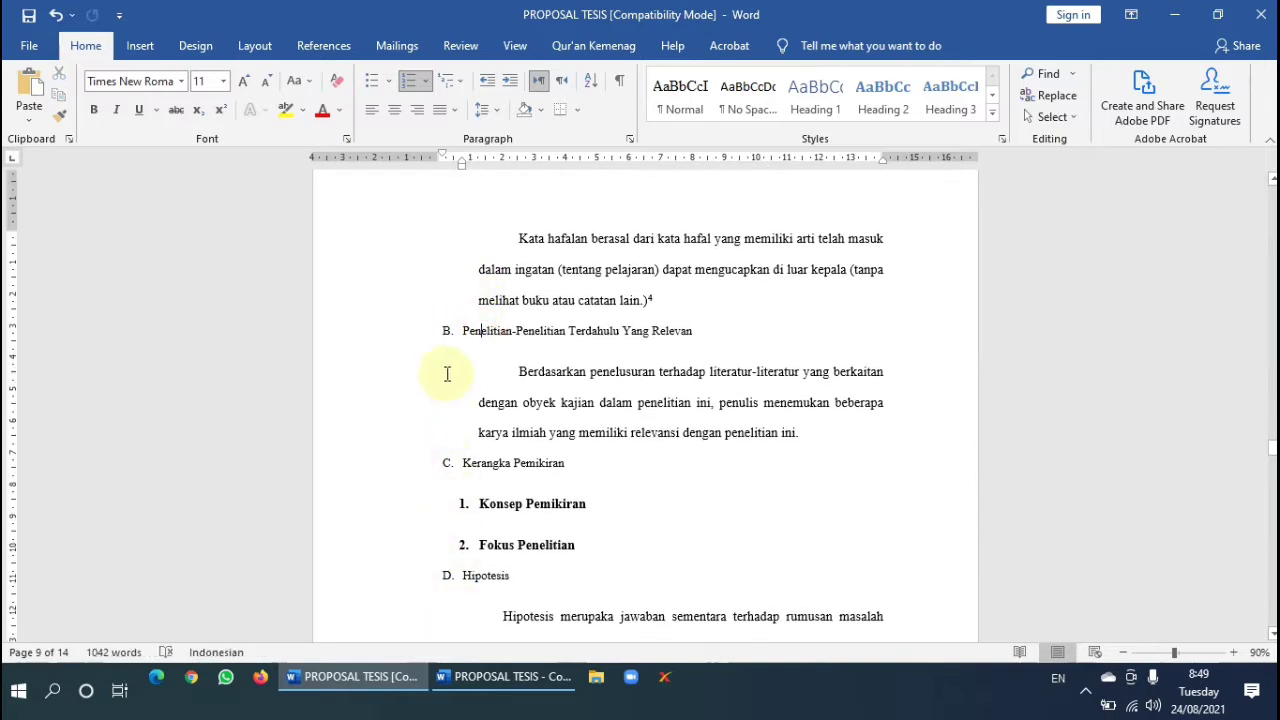
click(377, 331)
scroll(394, 366, down, 5)
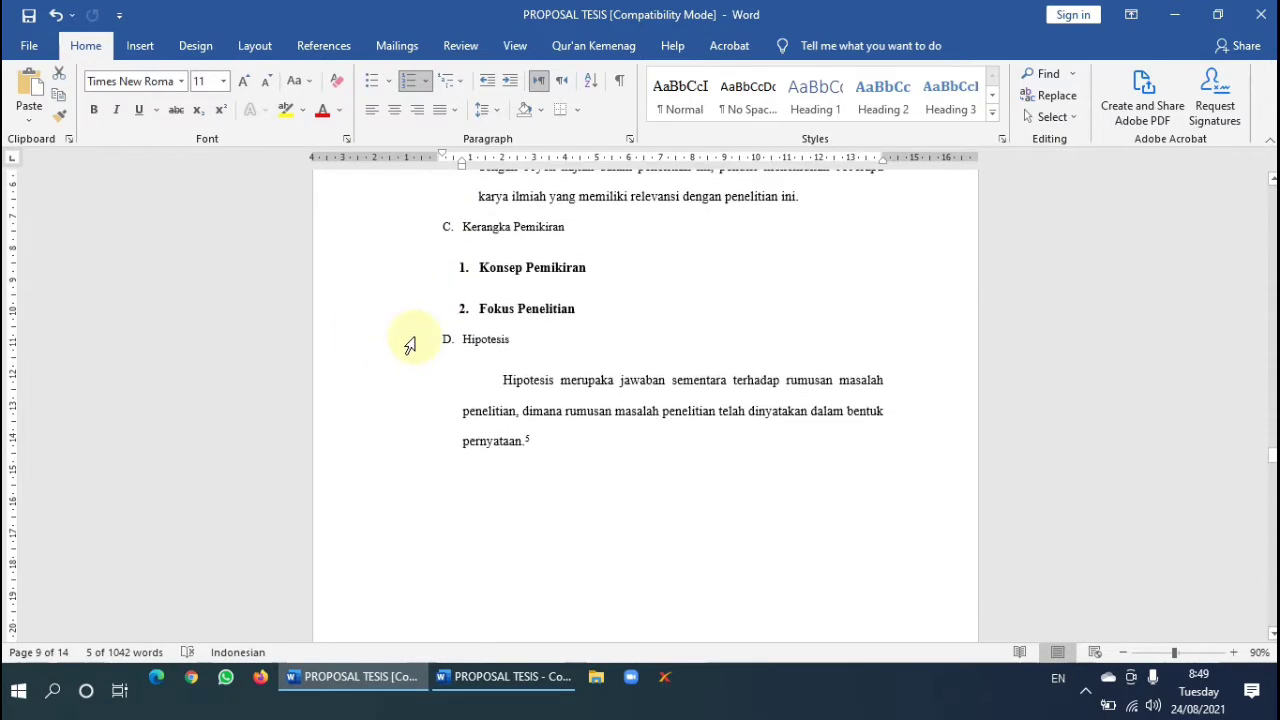
scroll(546, 302, up, 20)
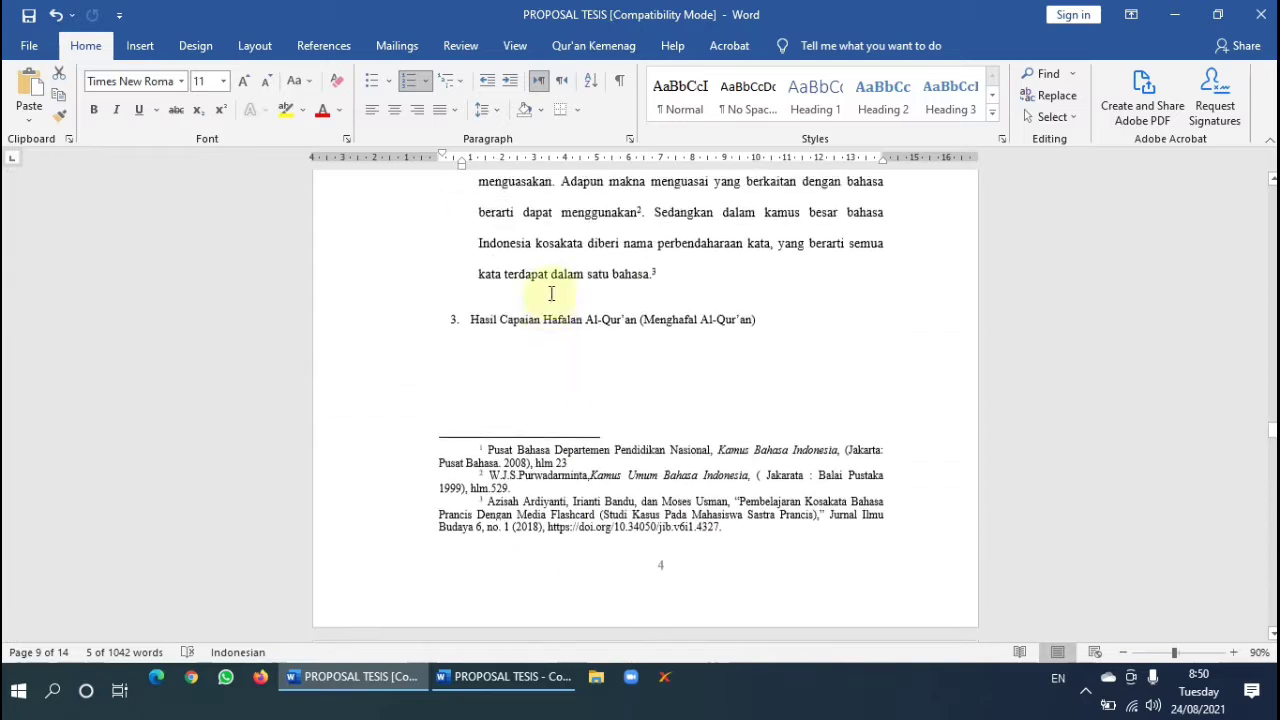
Go back to the DAFTAR ISI page and switch to the PROPOSAL TESIS - Copy document.
key(shift+F5)
mouse_move(514, 686)
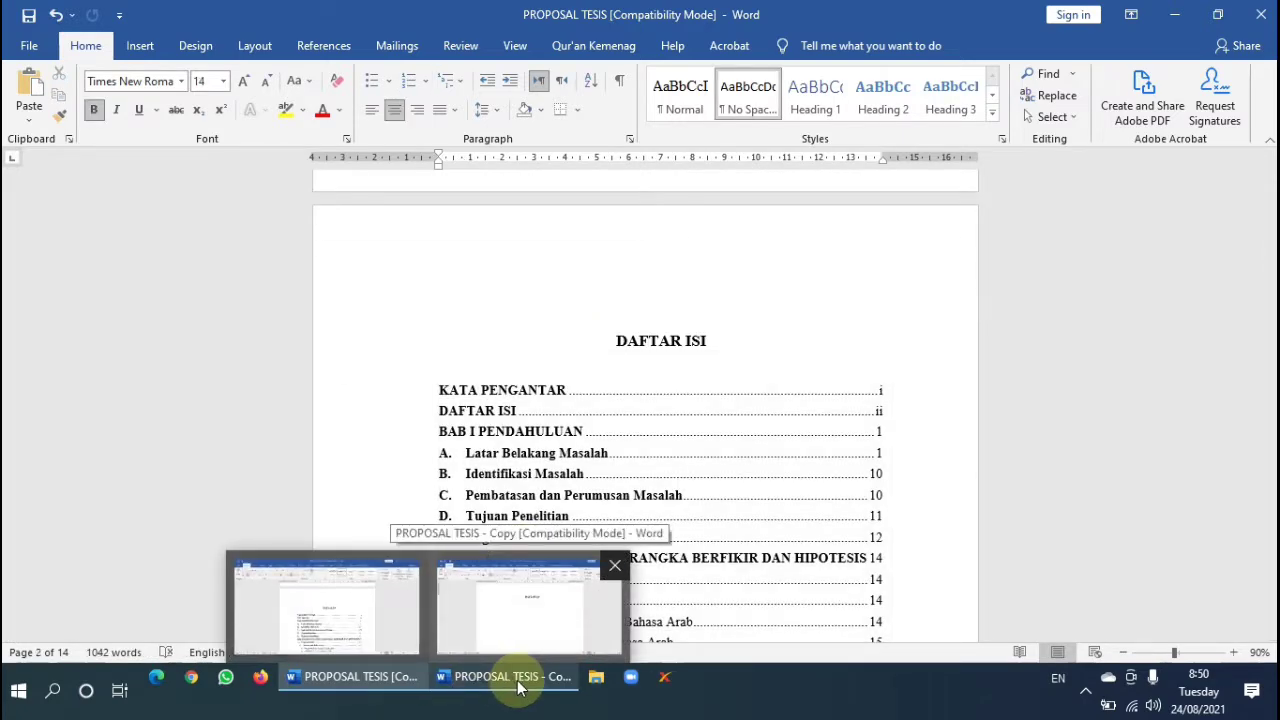
click(517, 686)
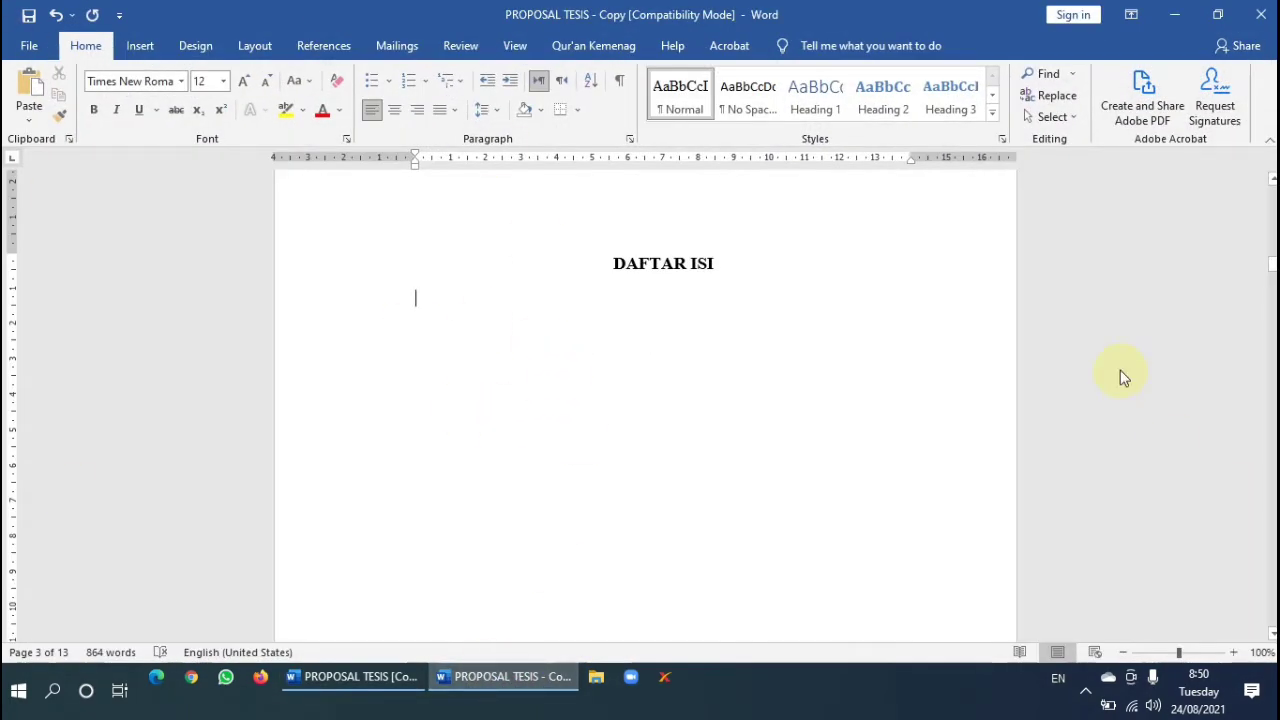
Look through the cover, KATA PENGANTAR and empty DAFTAR ISI pages of the copied proposal.
scroll(1120, 376, up, 15)
scroll(880, 474, down, 3)
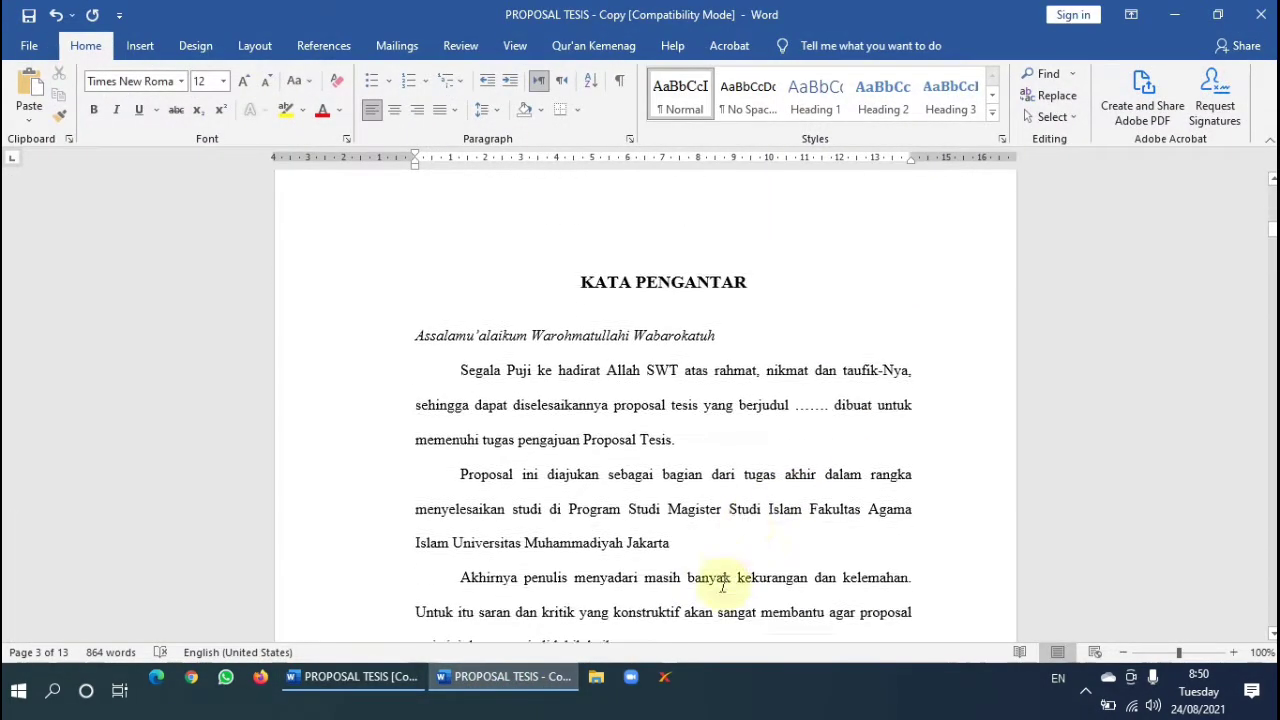
scroll(710, 580, down, 12)
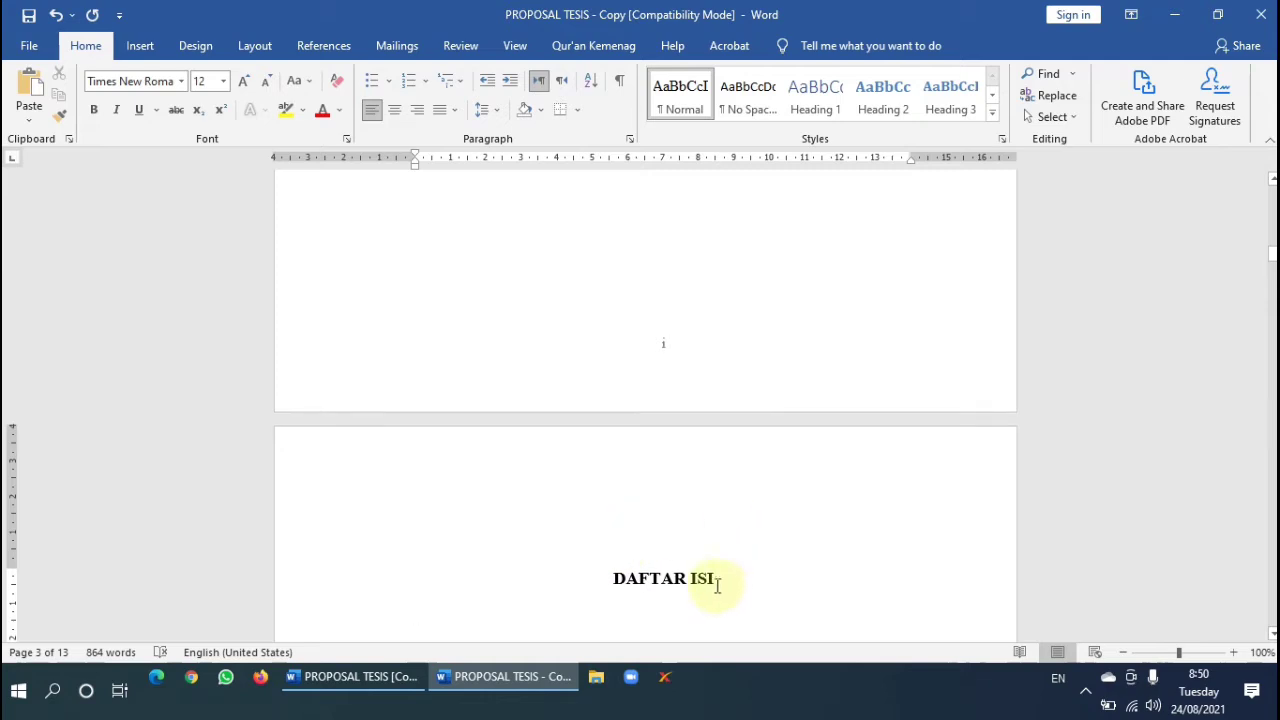
scroll(595, 585, down, 5)
click(614, 398)
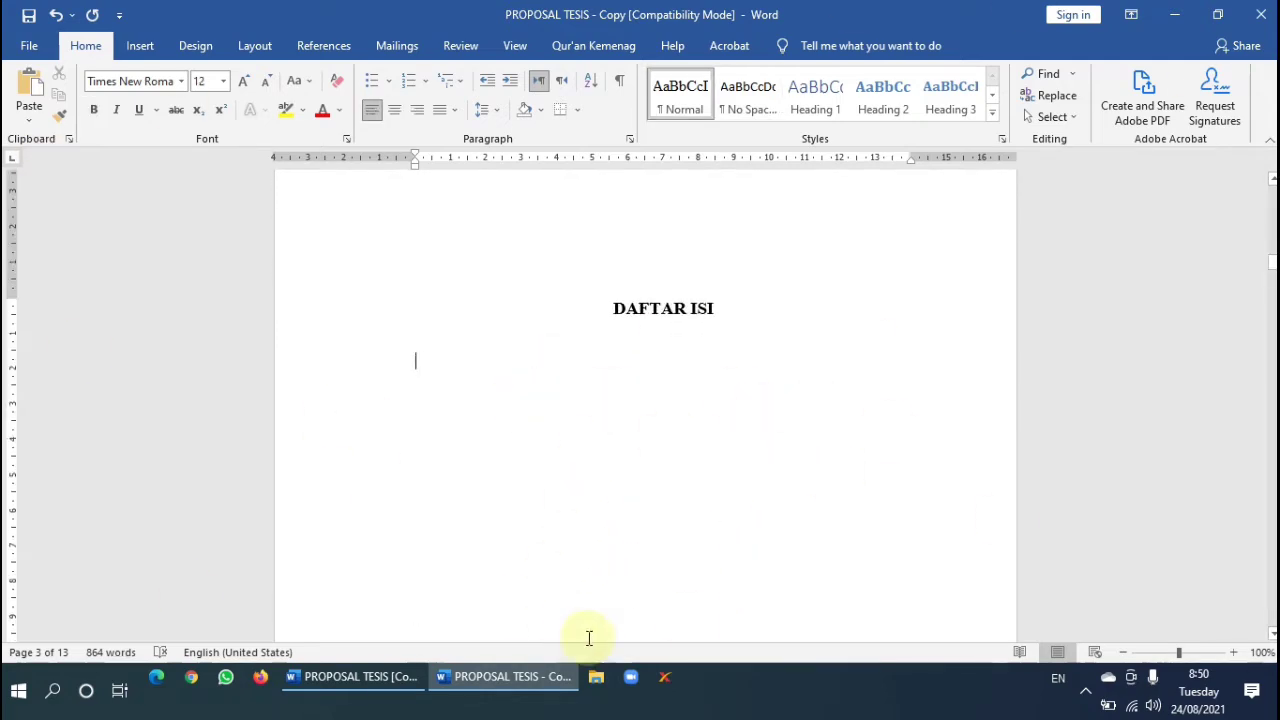
scroll(622, 568, up, 5)
scroll(622, 568, up, 20)
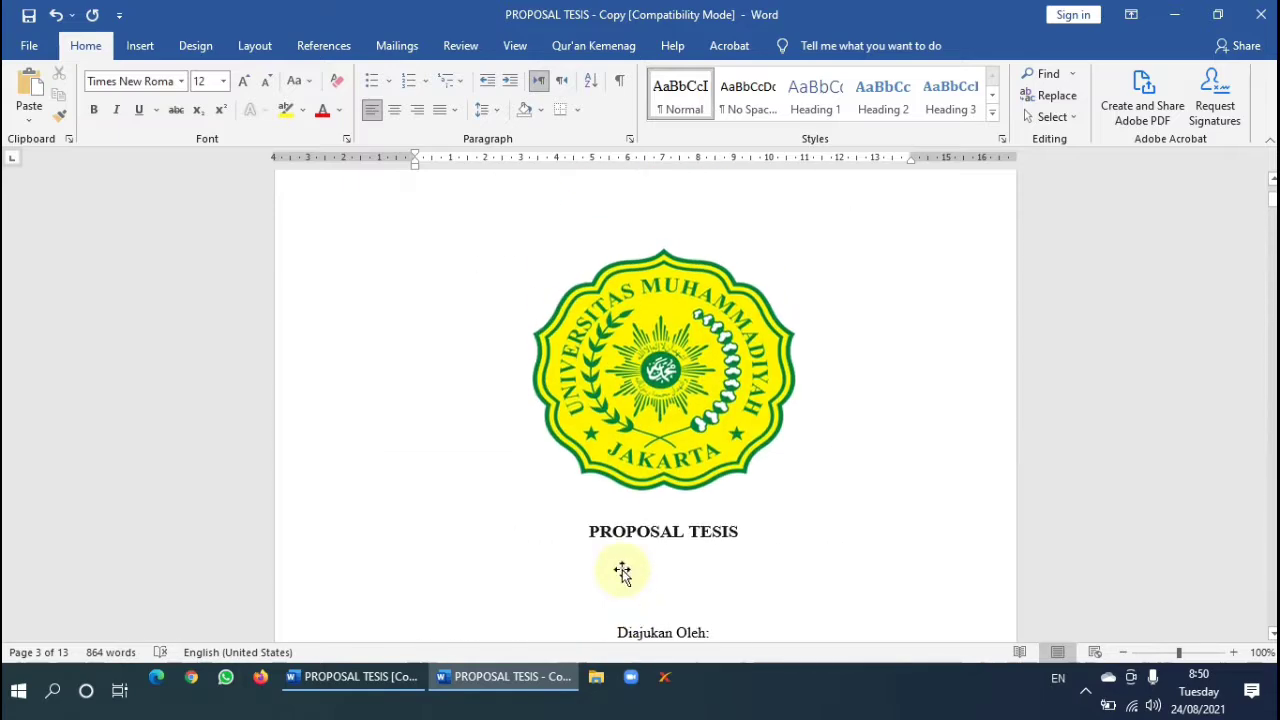
Apply the Heading 1 style to the KATA PENGANTAR title.
scroll(676, 455, down, 15)
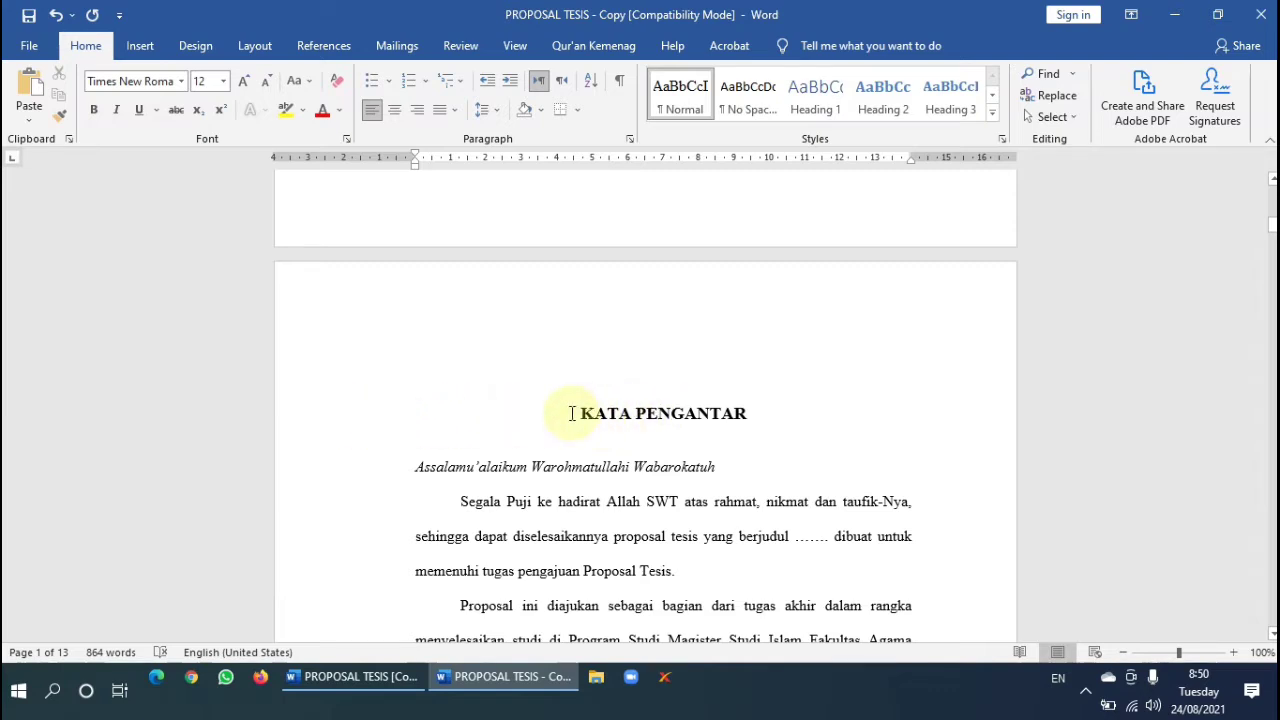
drag(570, 413, 728, 414)
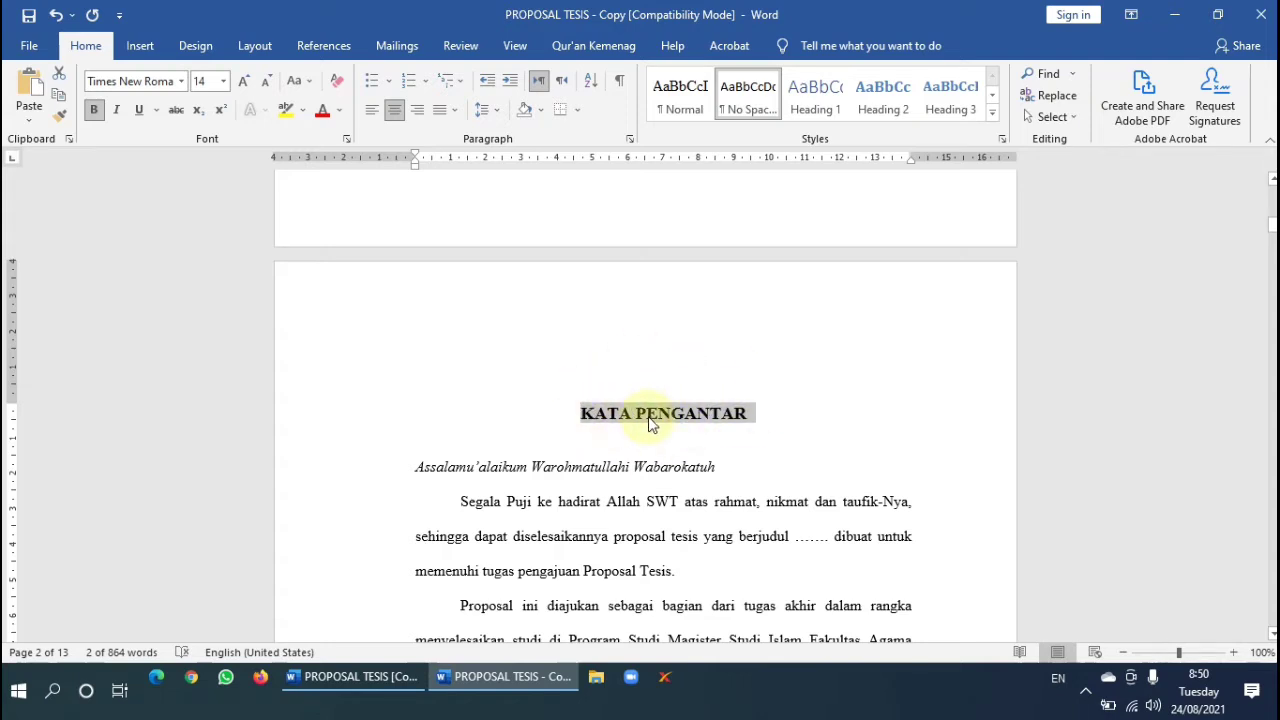
click(810, 113)
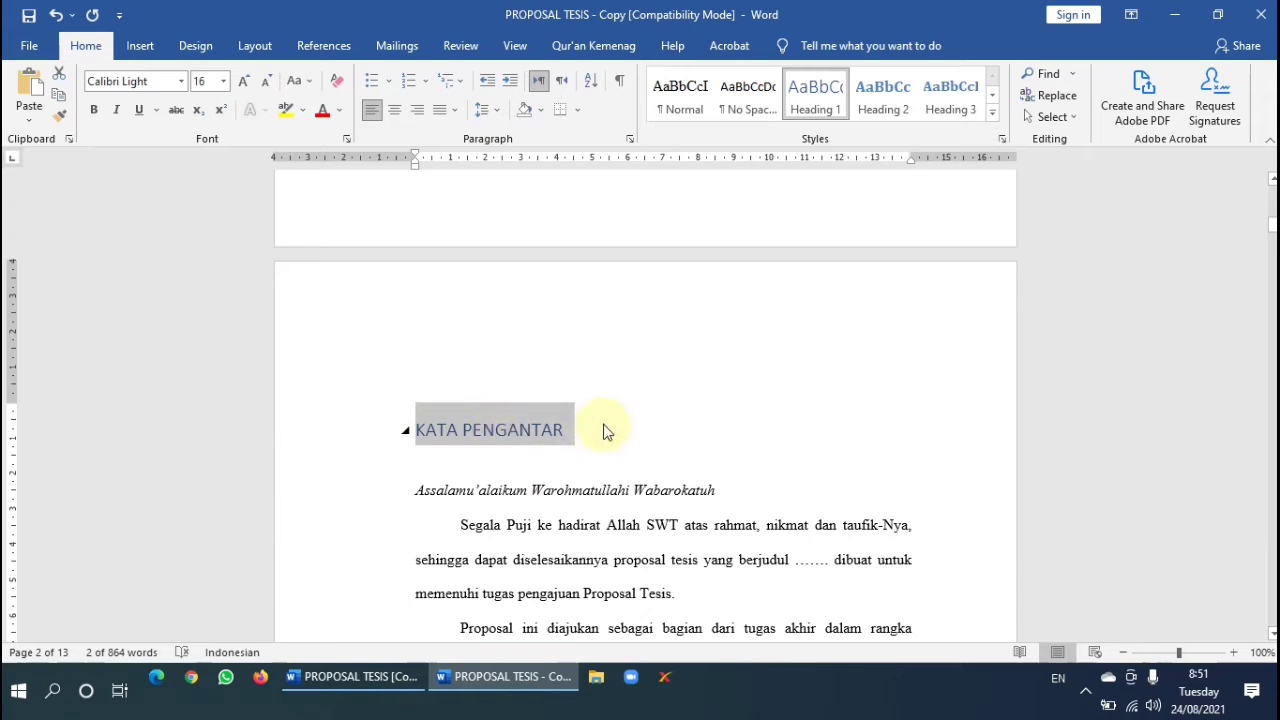
Set the KATA PENGANTAR heading to Times New Roman, size 14, and center it.
click(119, 82)
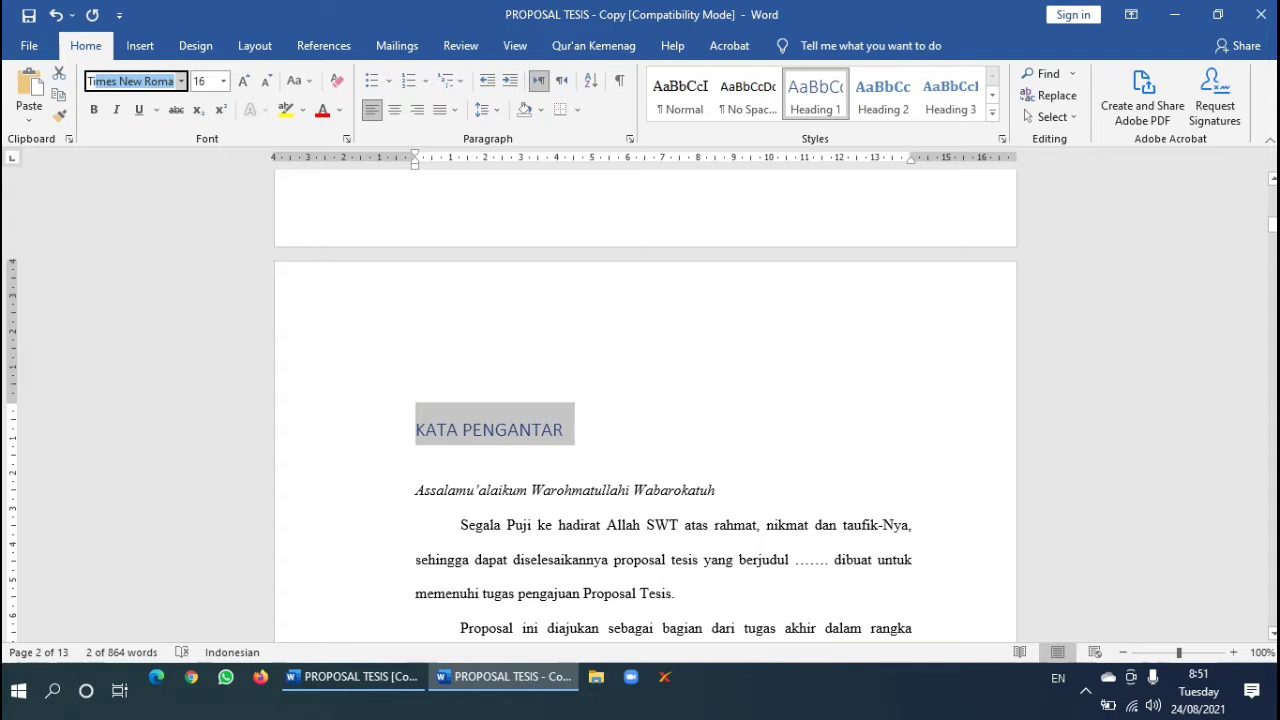
text(T)
key(Return)
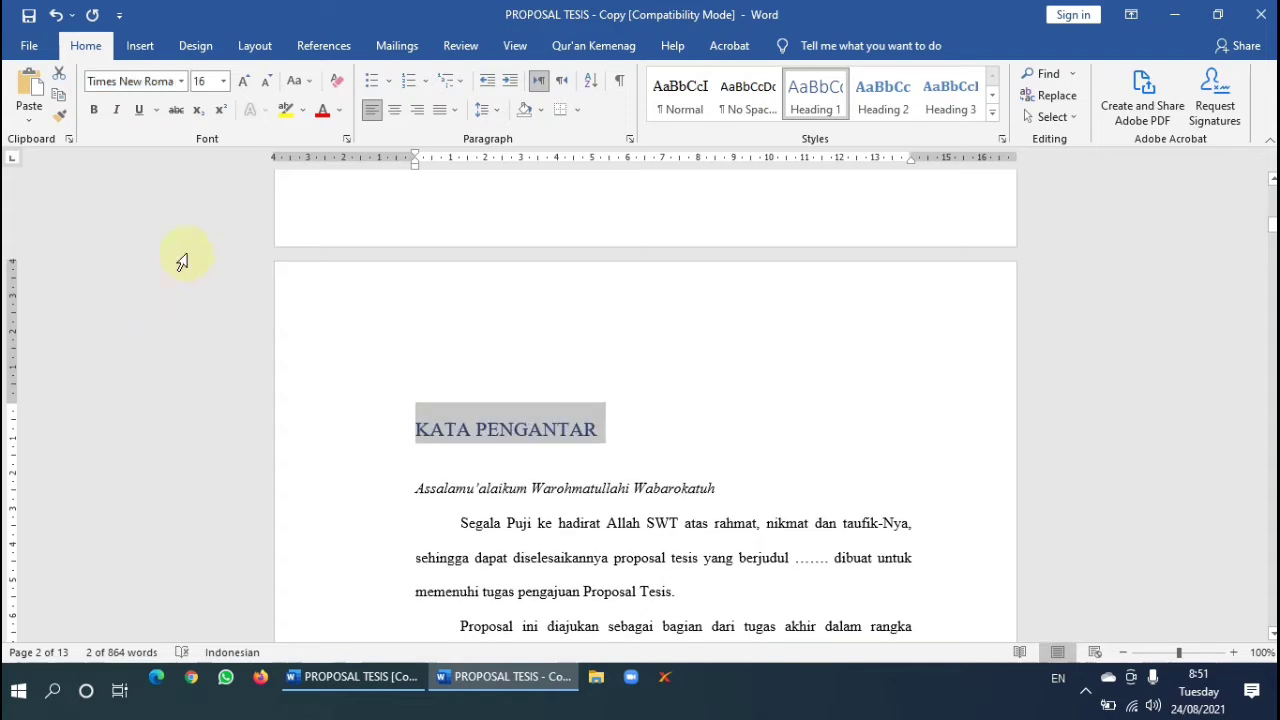
click(214, 82)
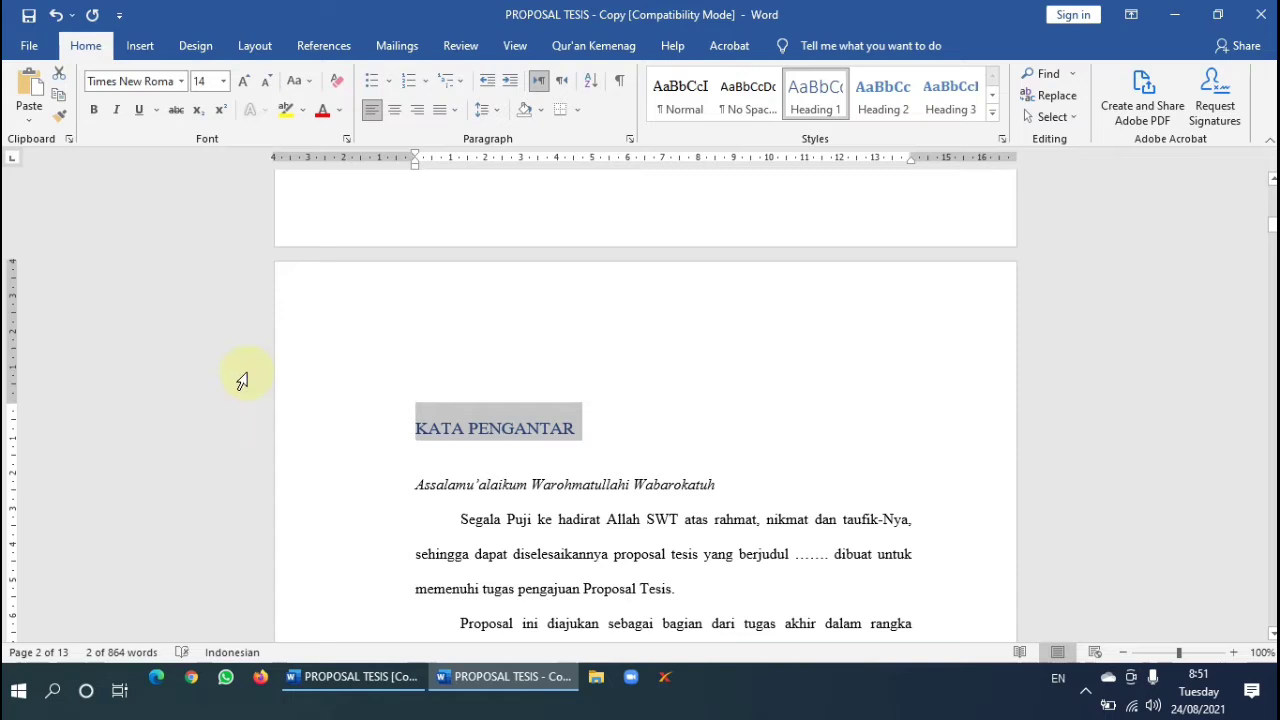
click(398, 116)
Make the KATA PENGANTAR heading bold and set its font color to Automatic.
click(645, 428)
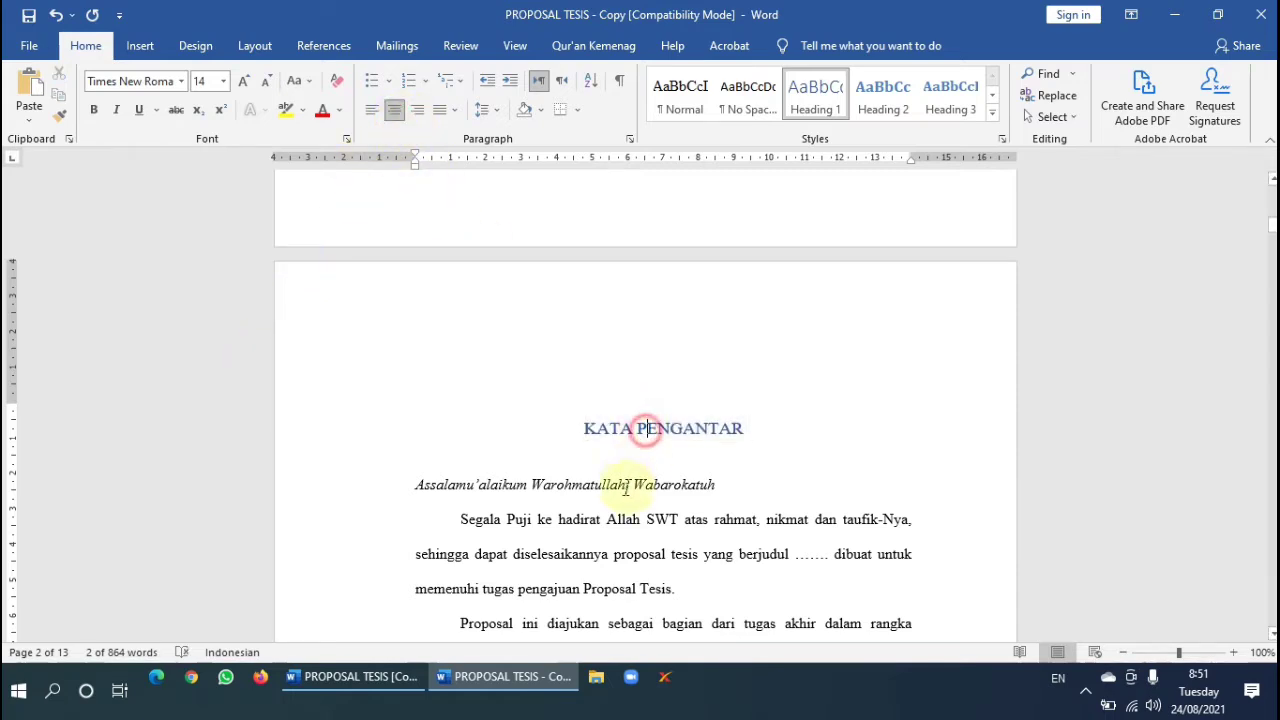
click(322, 452)
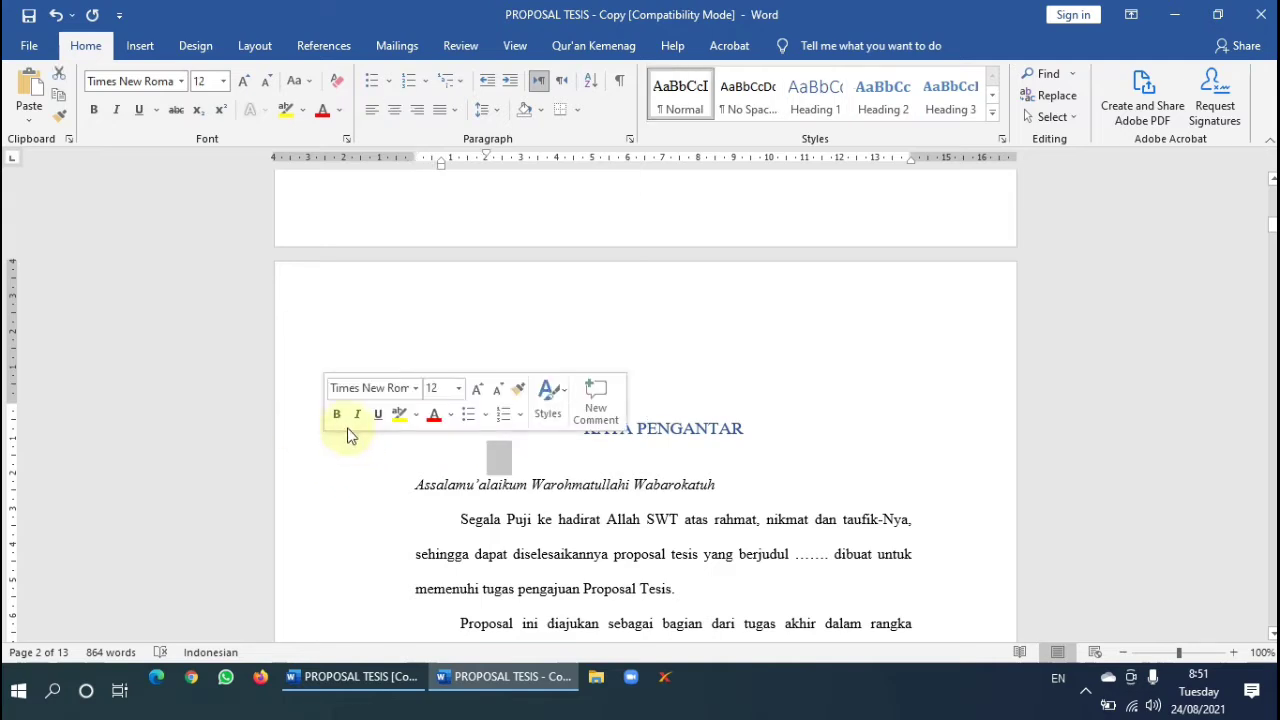
click(620, 432)
click(296, 432)
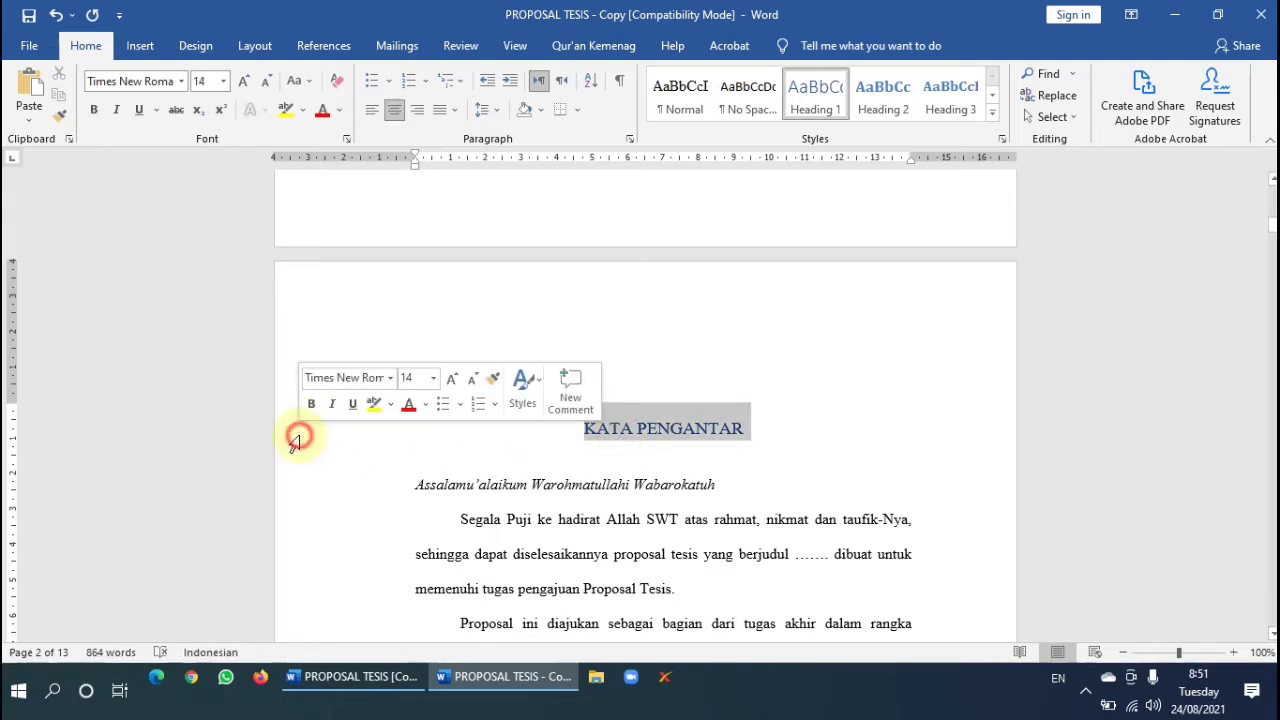
click(94, 110)
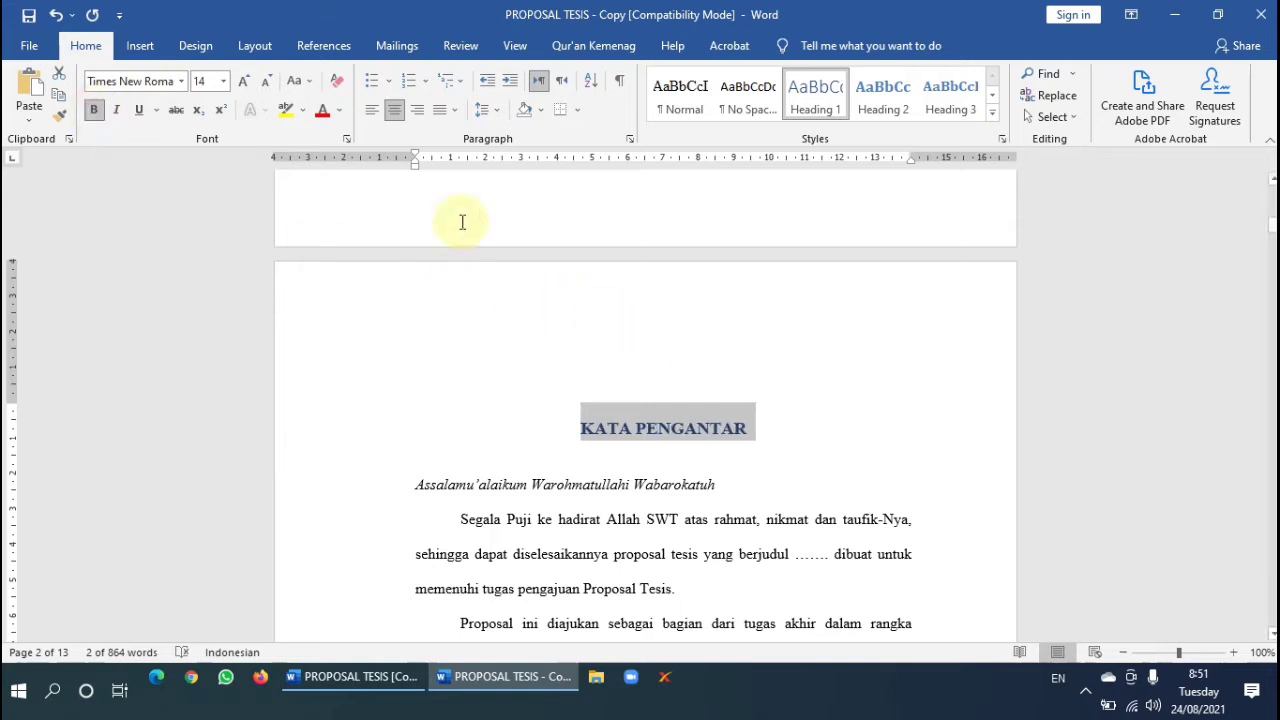
click(340, 112)
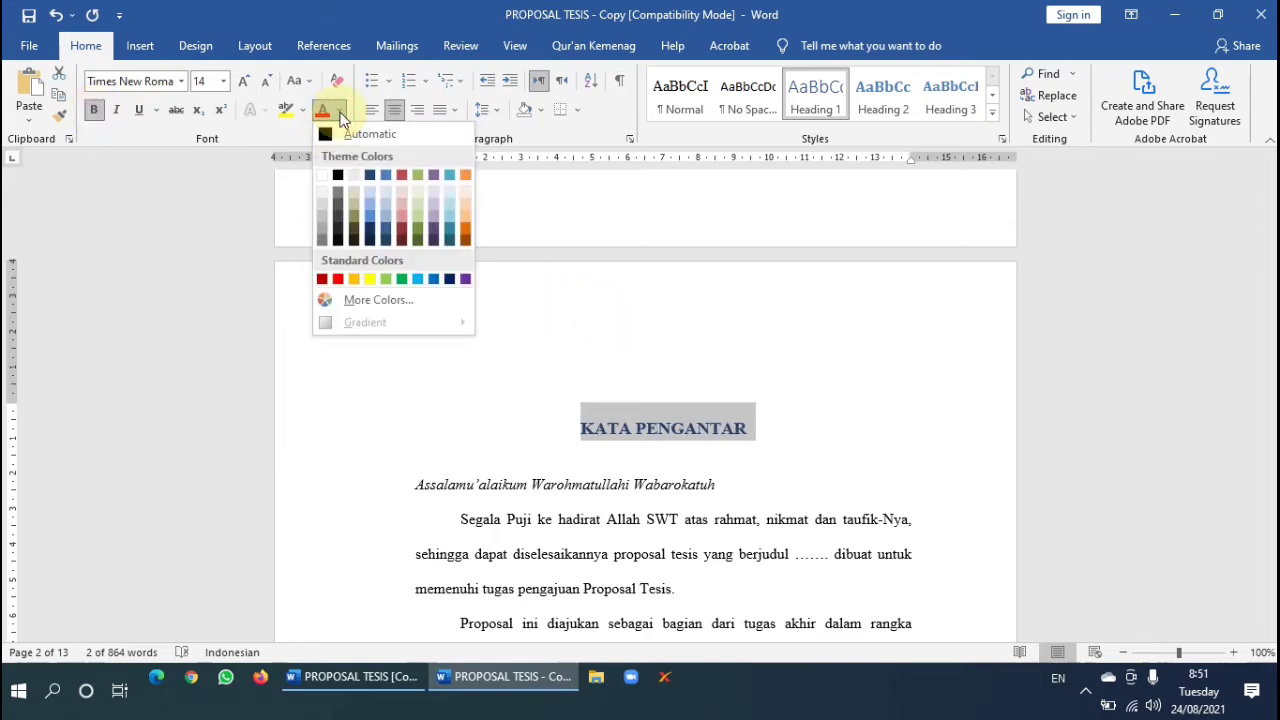
click(333, 138)
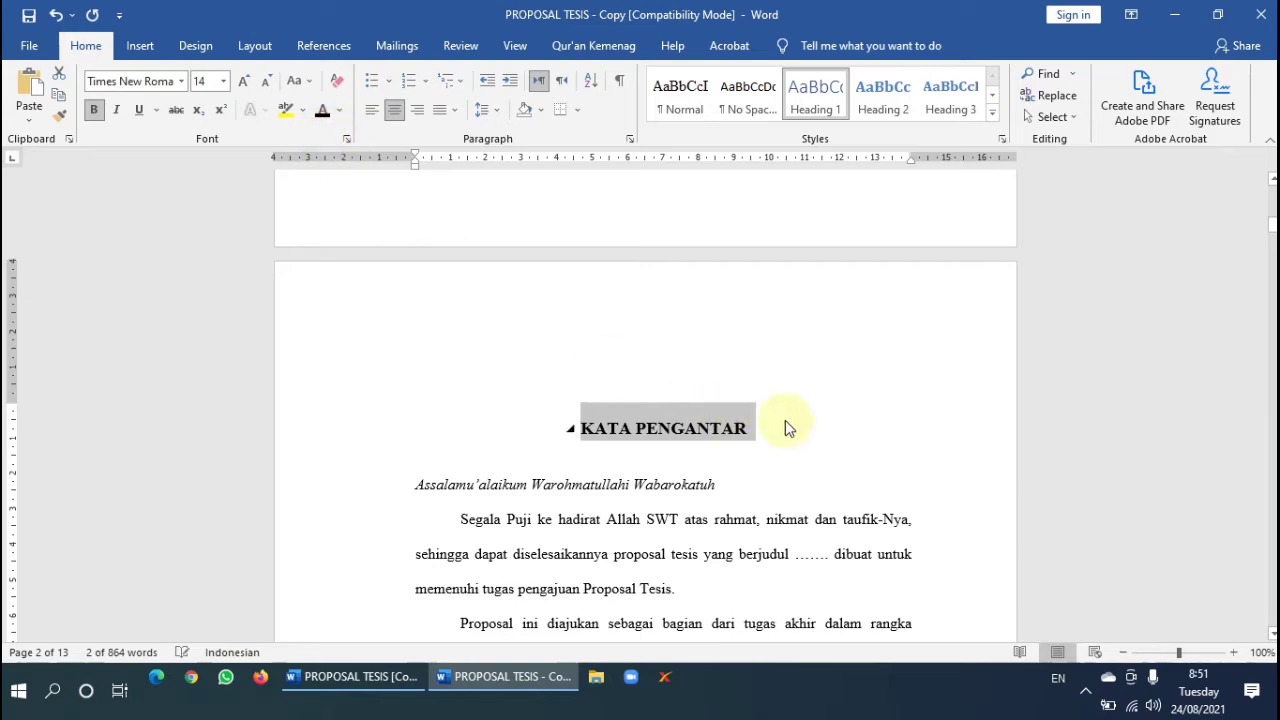
click(847, 444)
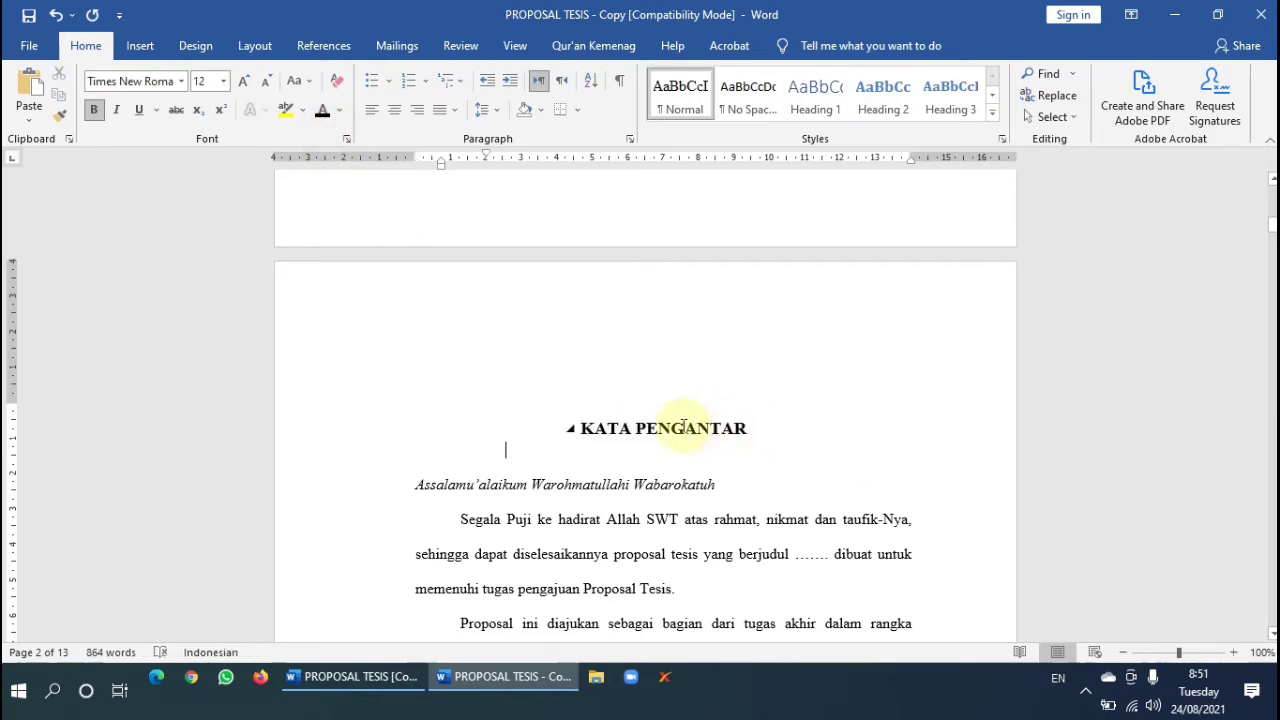
Insert the built-in Automatic Table 1 table of contents on the empty line below the DAFTAR ISI title.
scroll(664, 427, down, 12)
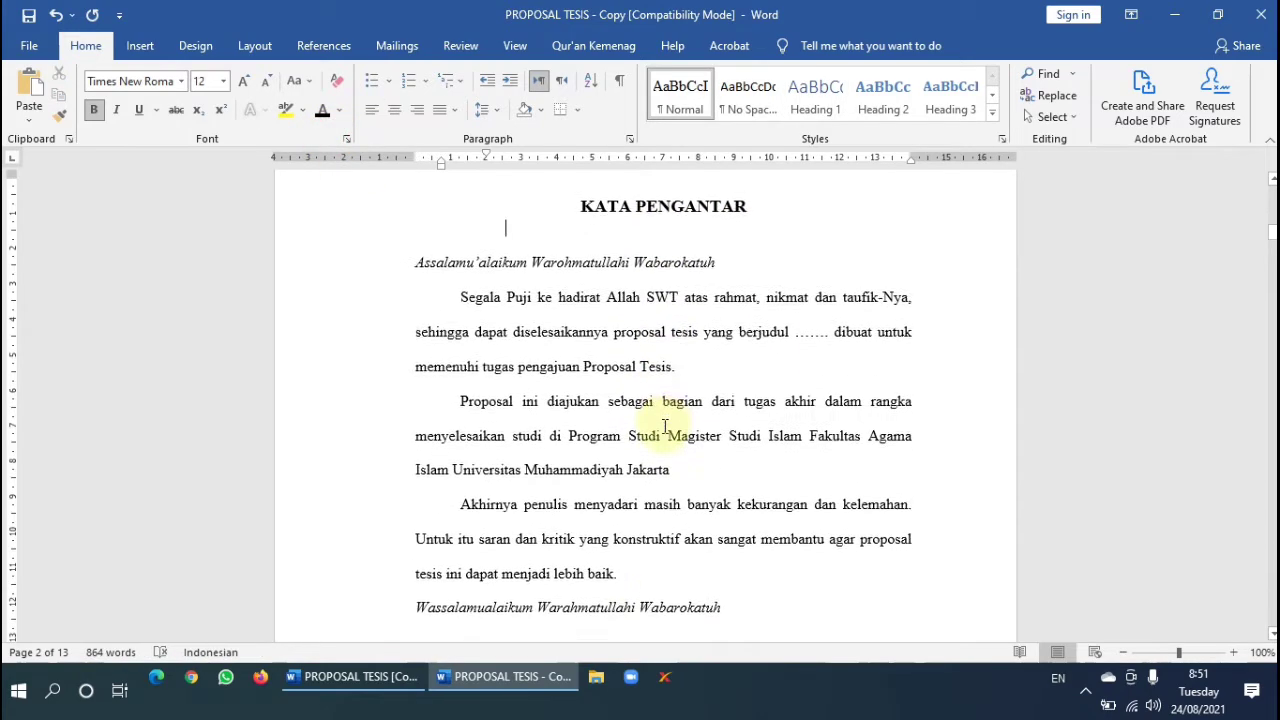
scroll(664, 427, down, 1)
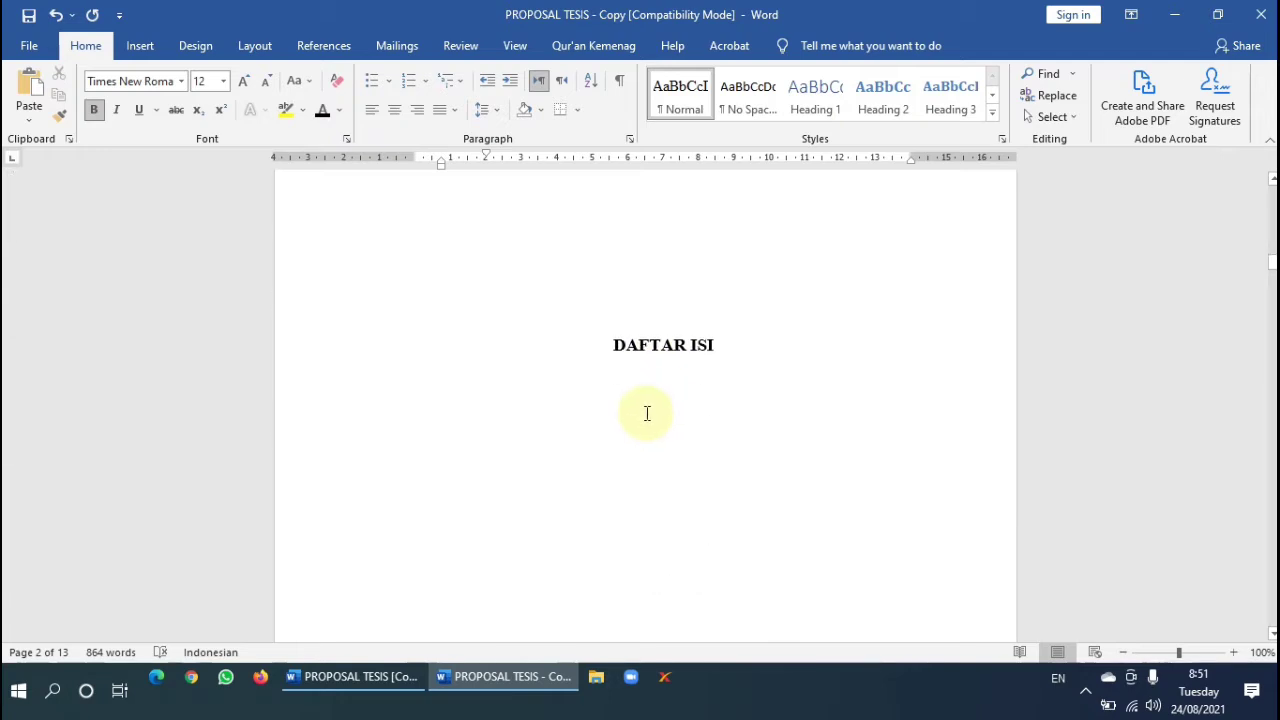
click(607, 428)
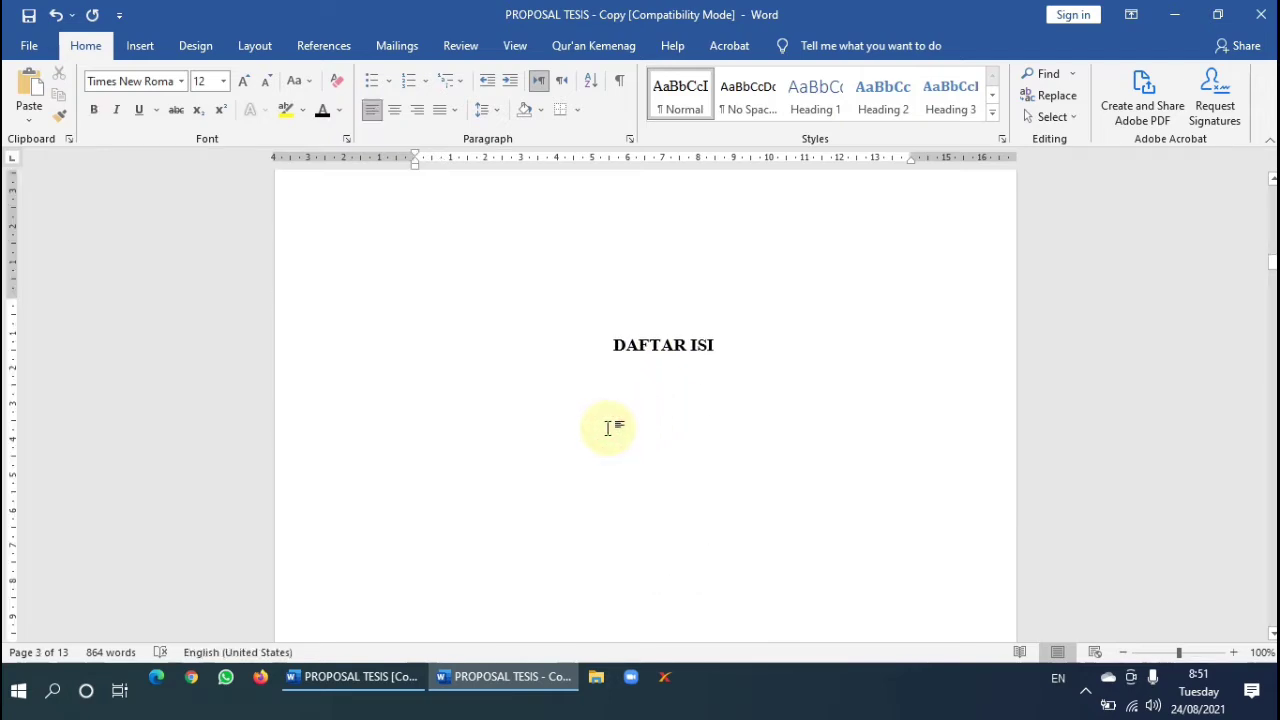
click(457, 397)
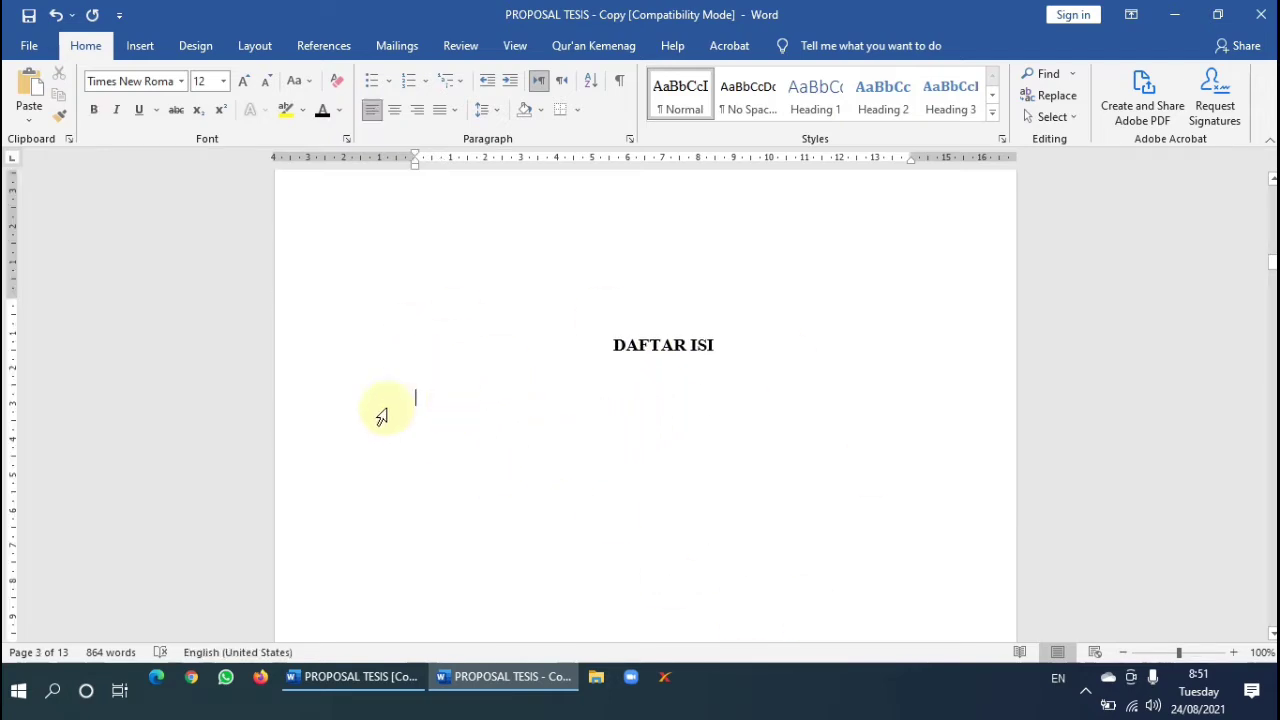
click(318, 48)
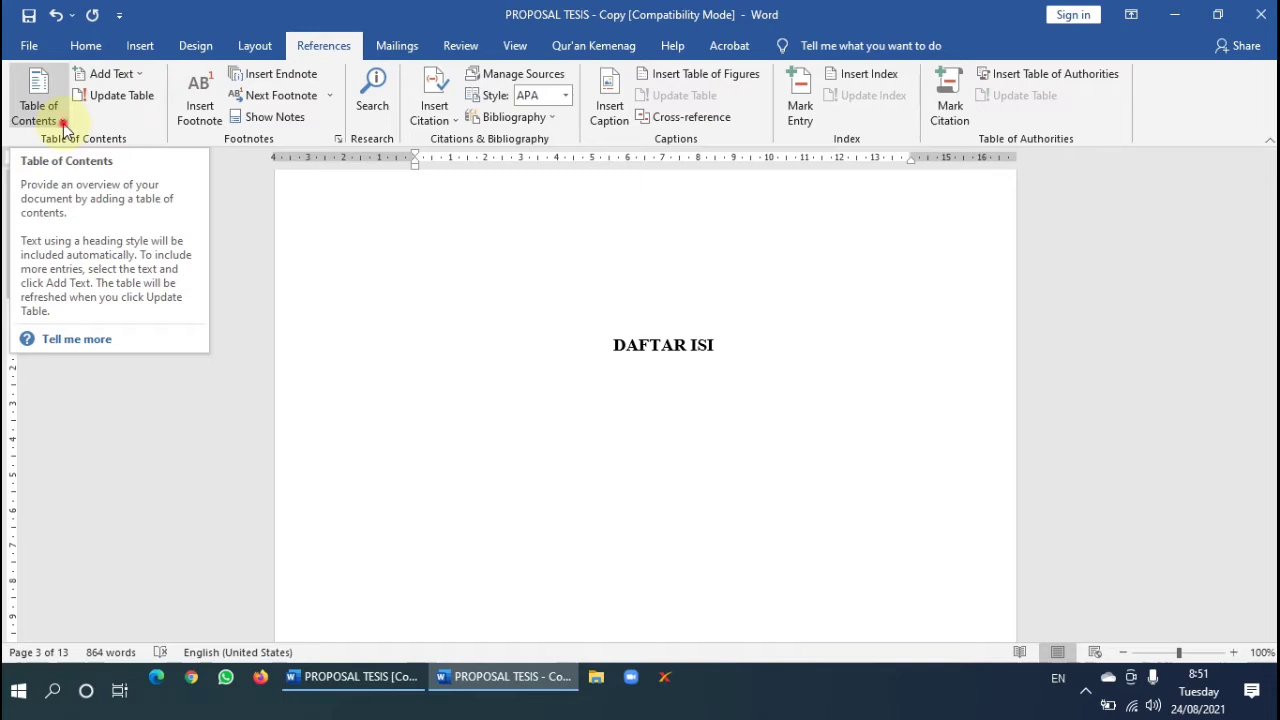
click(62, 121)
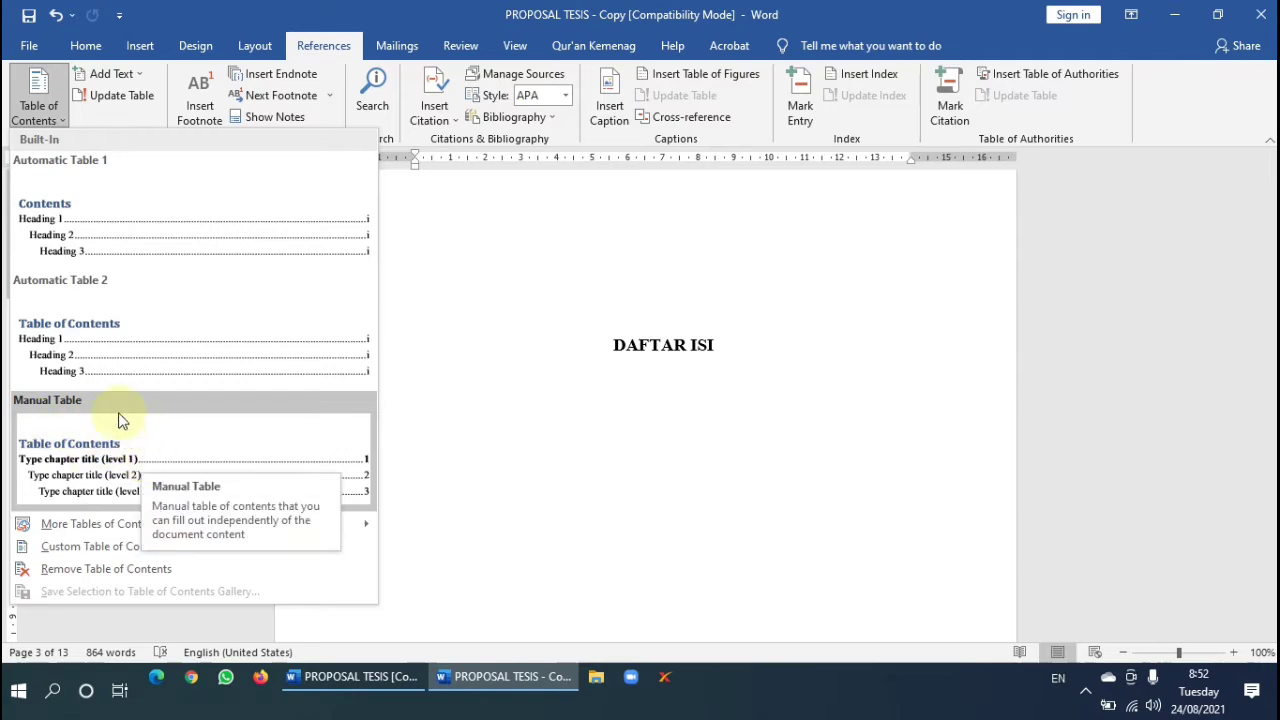
click(129, 226)
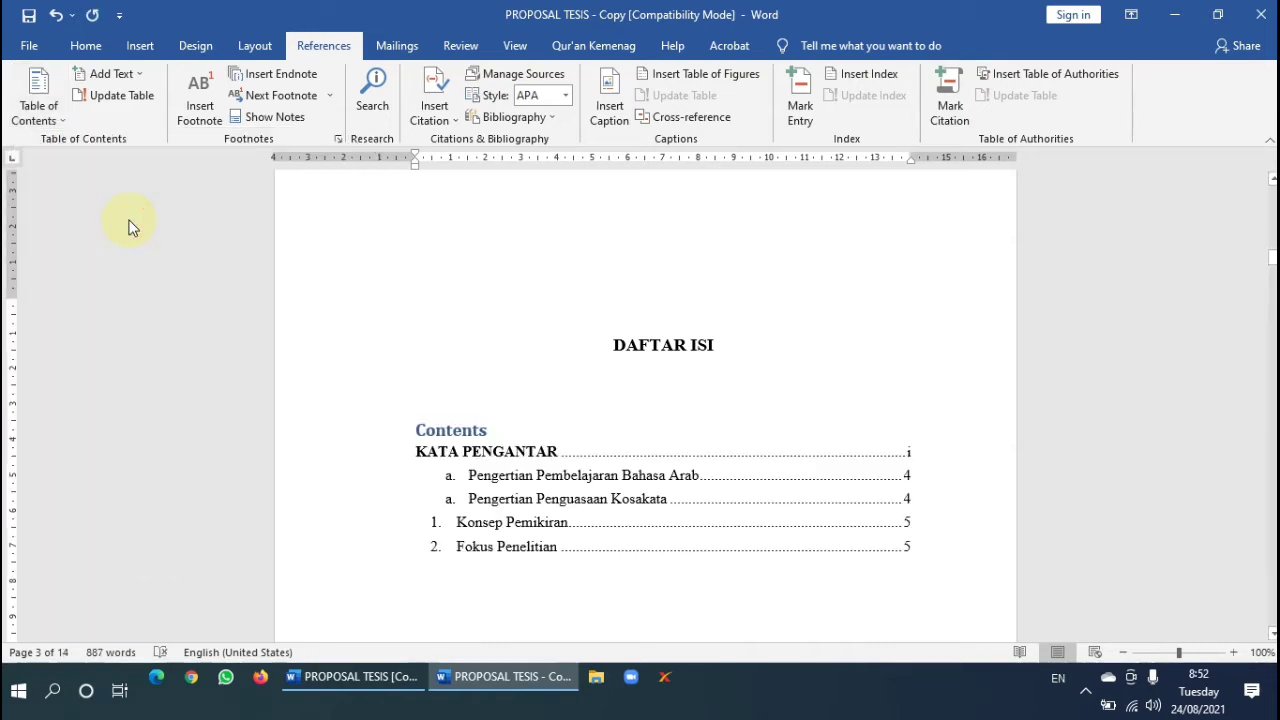
Review the entries of the inserted table of contents and the following pages up to BAB I PENDAHULUAN.
click(503, 457)
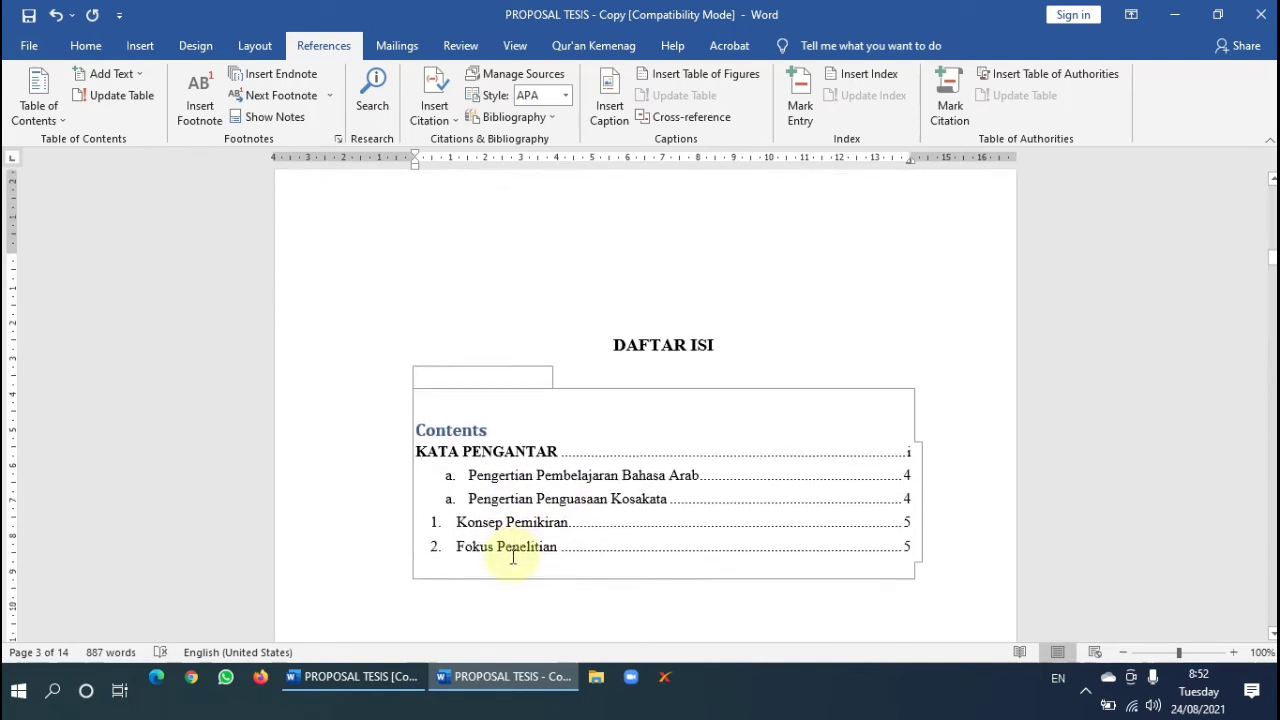
scroll(512, 556, up, 10)
scroll(512, 556, down, 12)
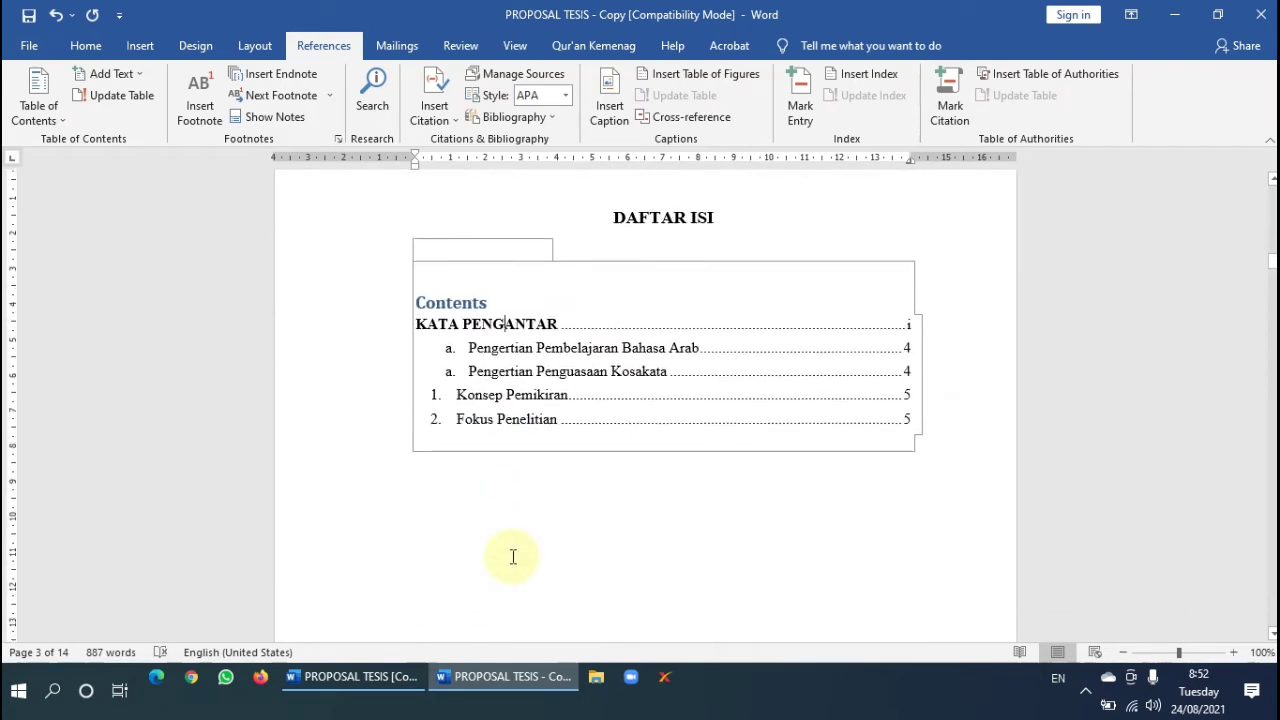
scroll(512, 556, down, 15)
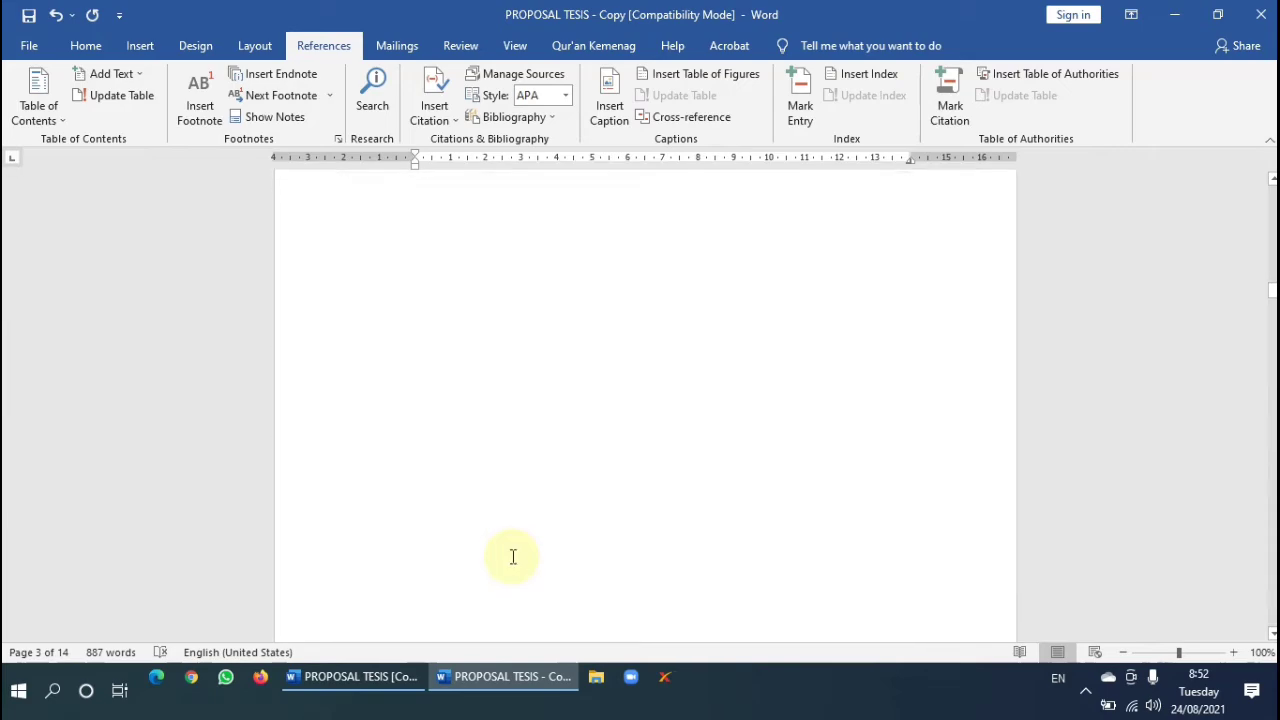
scroll(512, 557, down, 15)
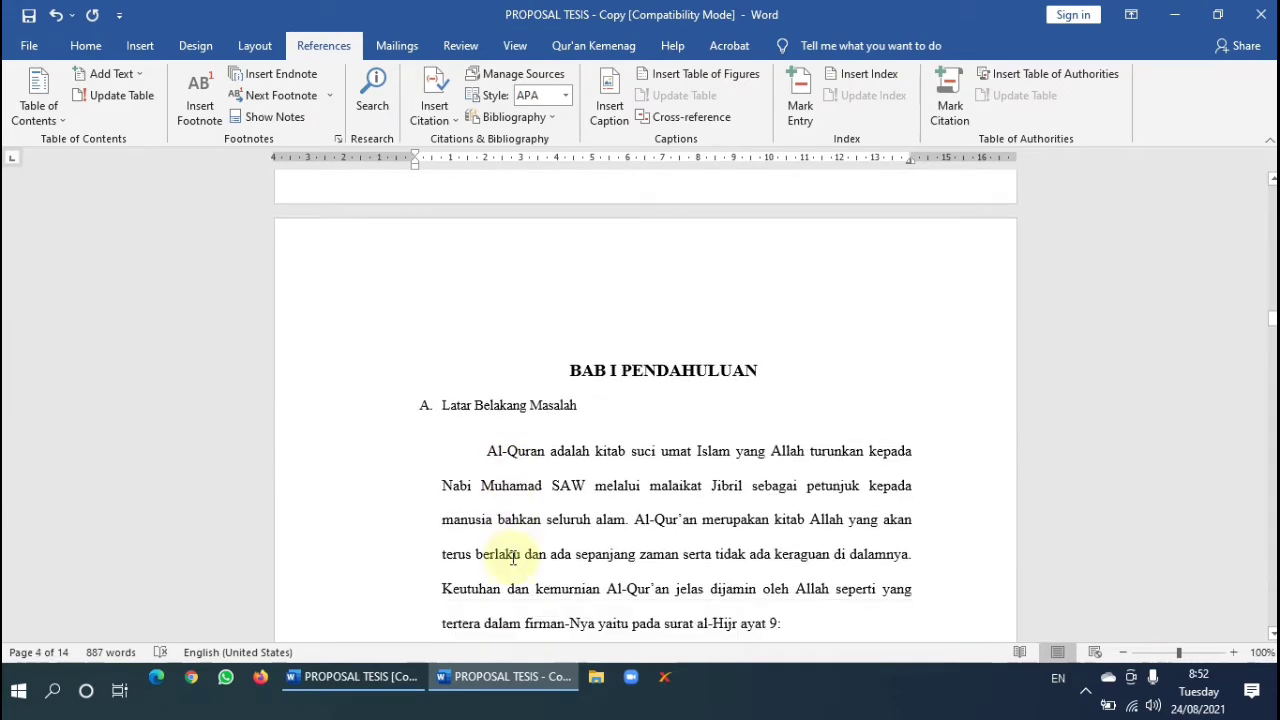
scroll(512, 557, down, 3)
scroll(512, 557, up, 10)
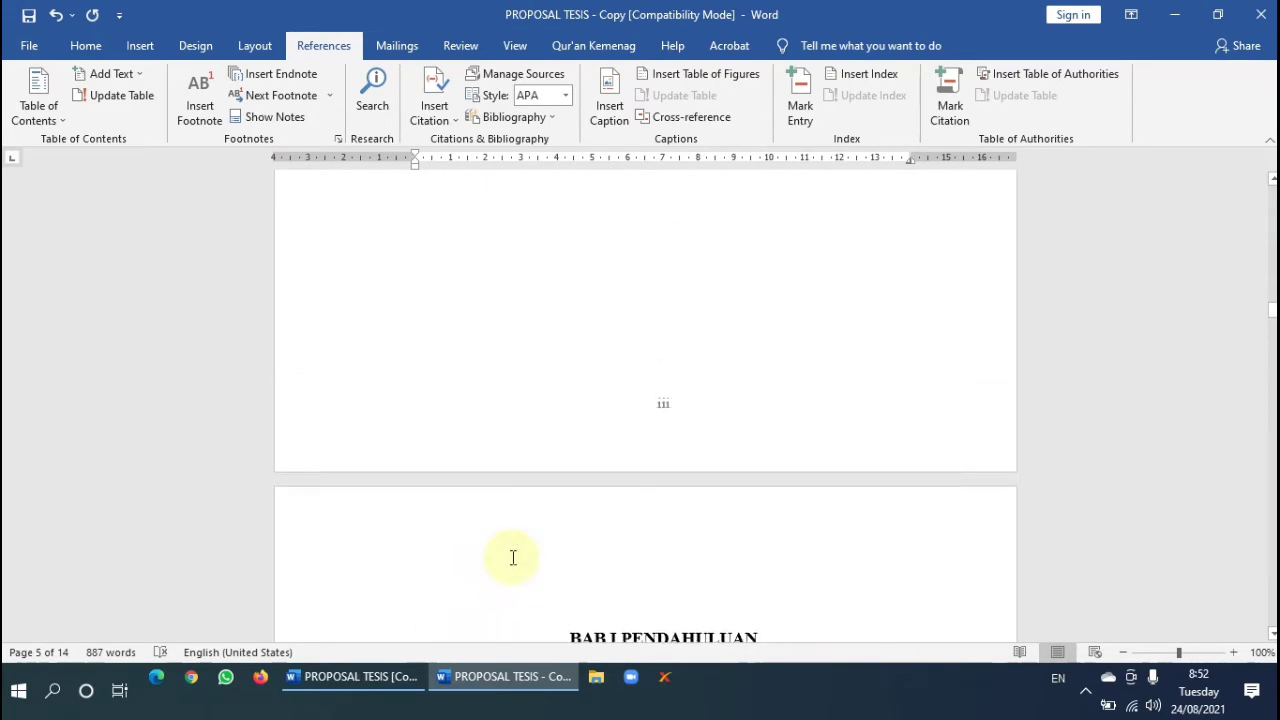
scroll(512, 557, down, 15)
scroll(512, 557, up, 15)
scroll(512, 557, down, 7)
scroll(512, 557, up, 6)
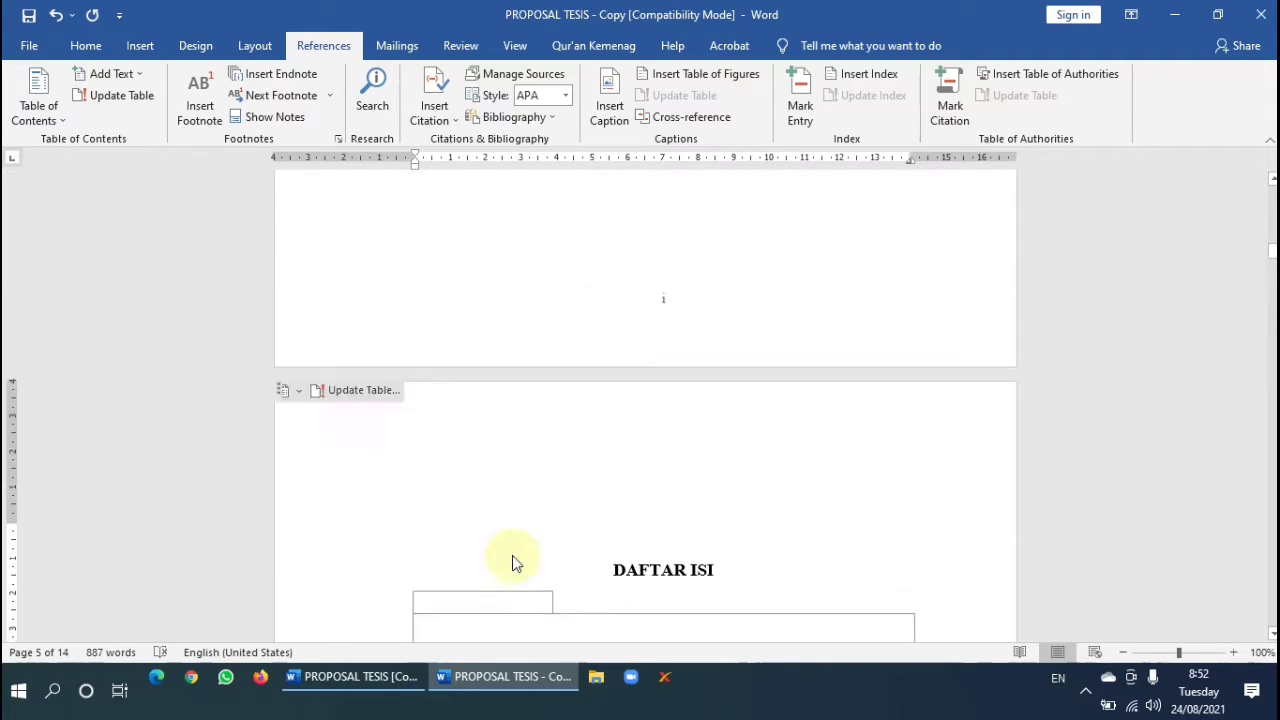
scroll(513, 560, down, 4)
scroll(514, 536, down, 1)
Follow the KATA PENGANTAR entry in the table of contents to its page.
click(489, 385)
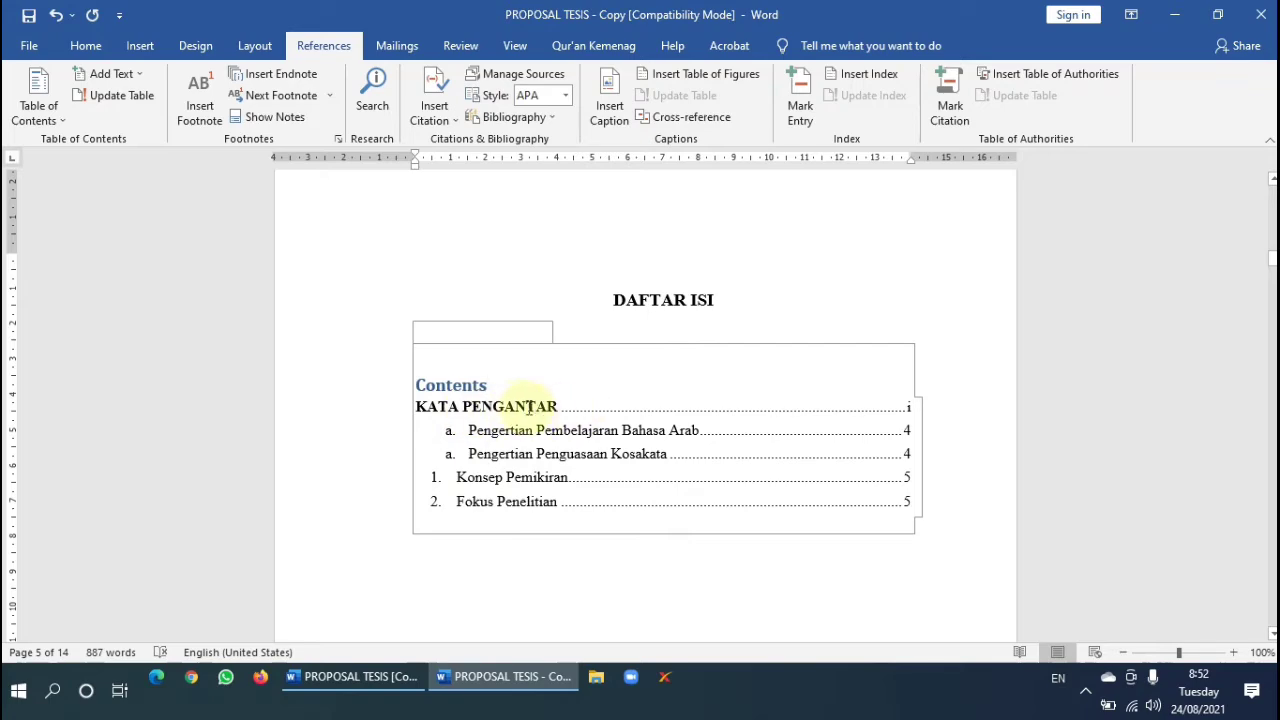
ctrl+click(517, 406)
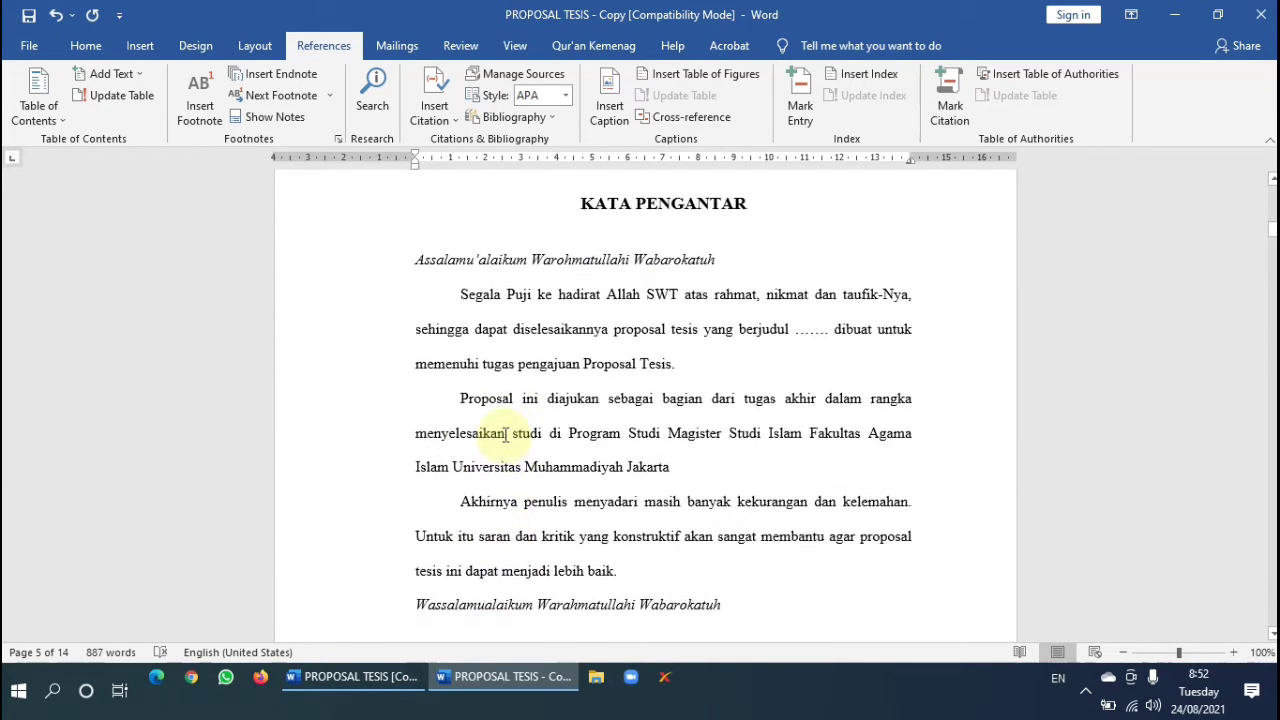
scroll(630, 505, down, 12)
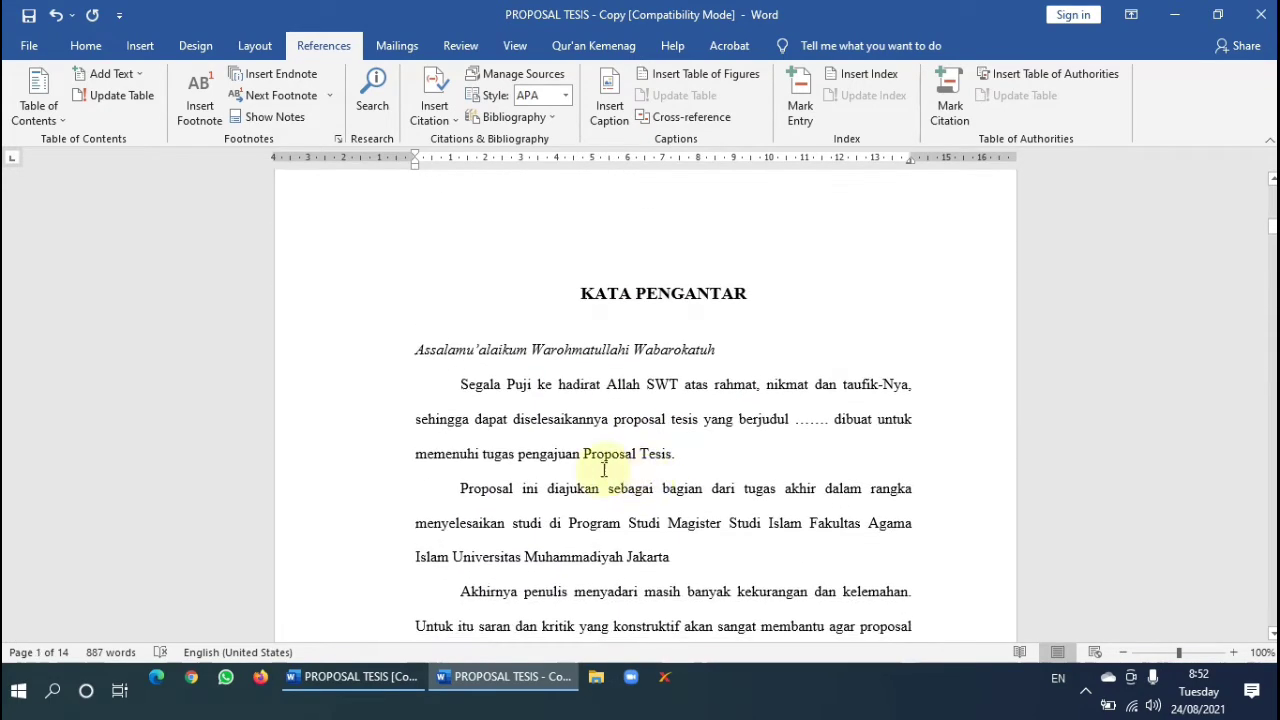
Delete the "Contents" title above the entries of the table of contents.
scroll(604, 471, down, 14)
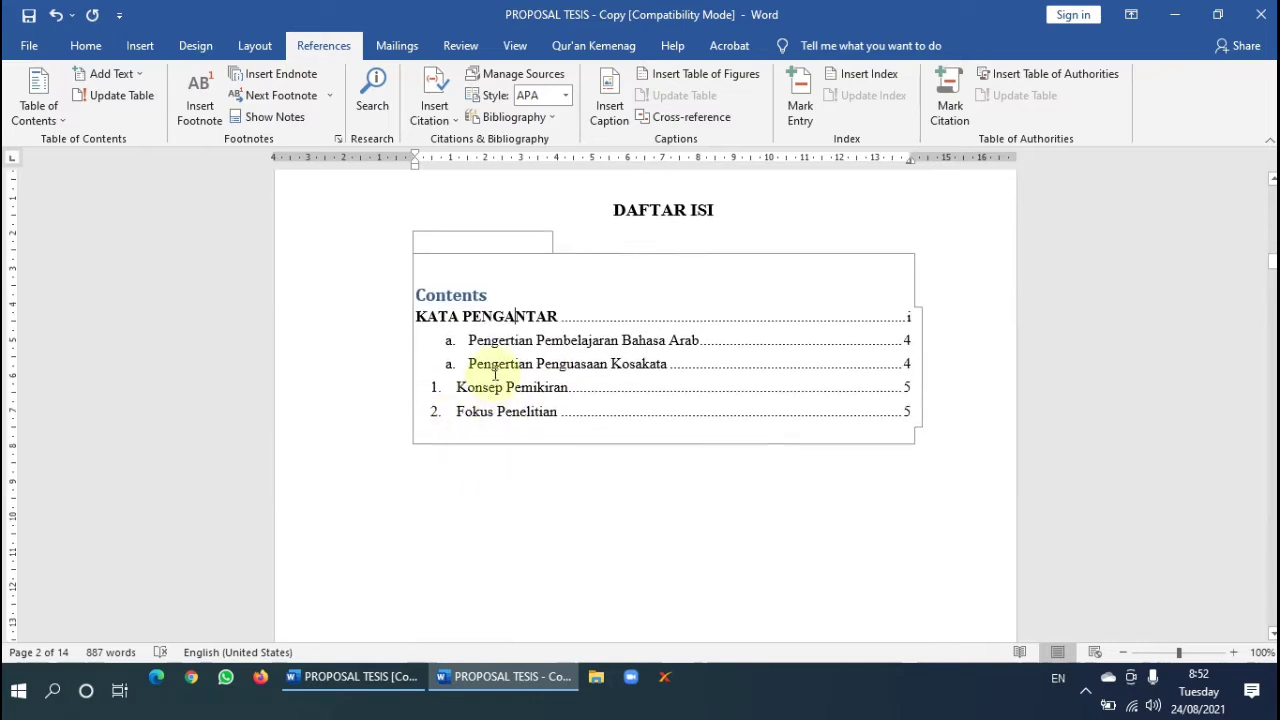
drag(494, 291, 414, 292)
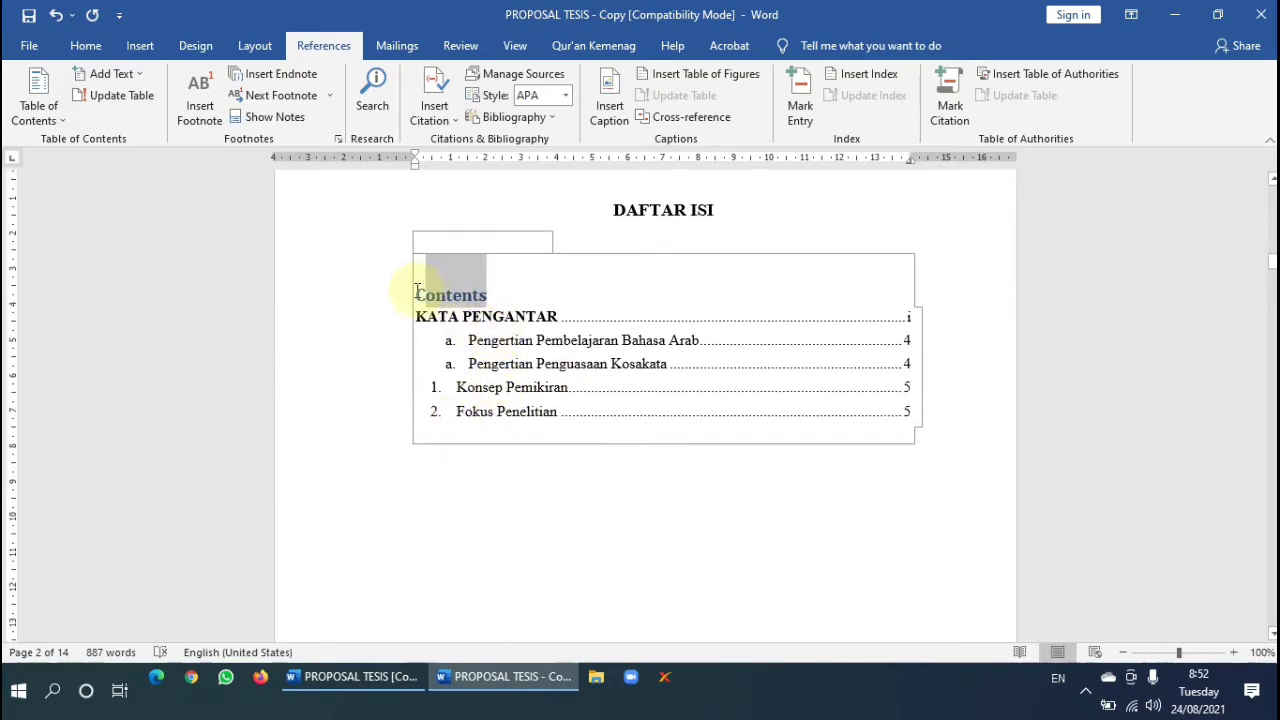
key(Delete)
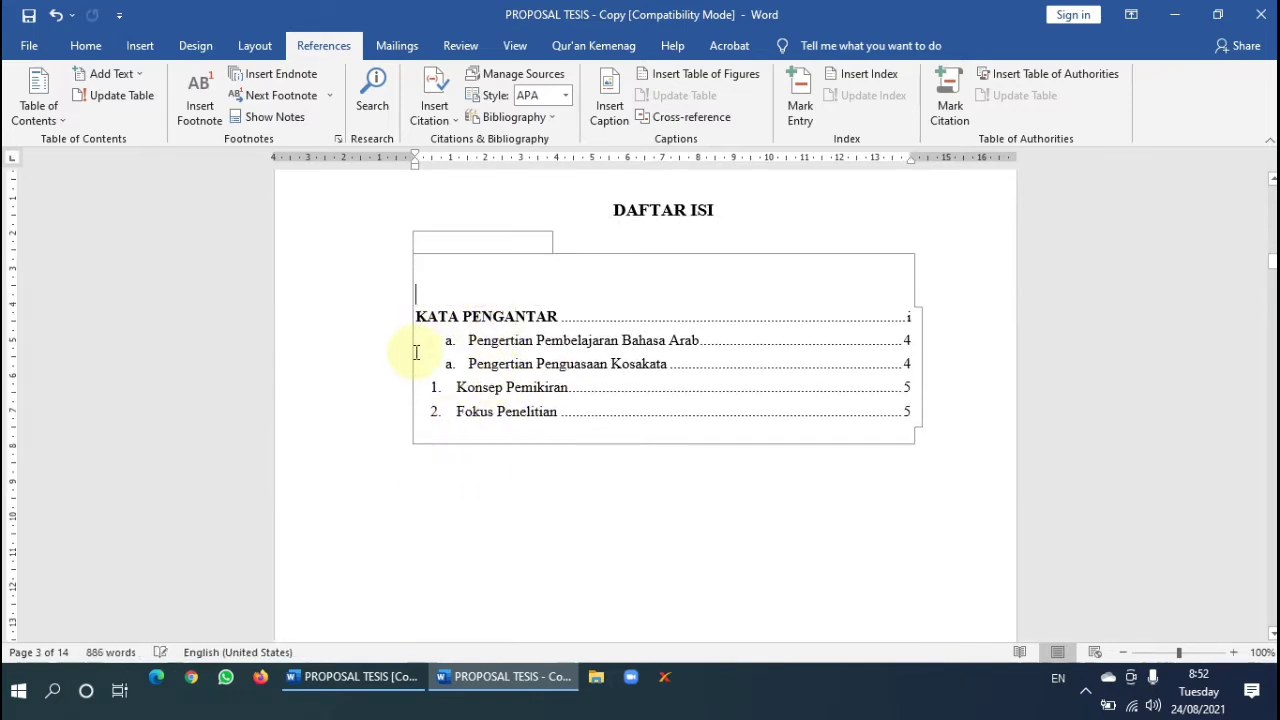
Check the style and font formatting applied to the KATA PENGANTAR title.
scroll(606, 270, up, 15)
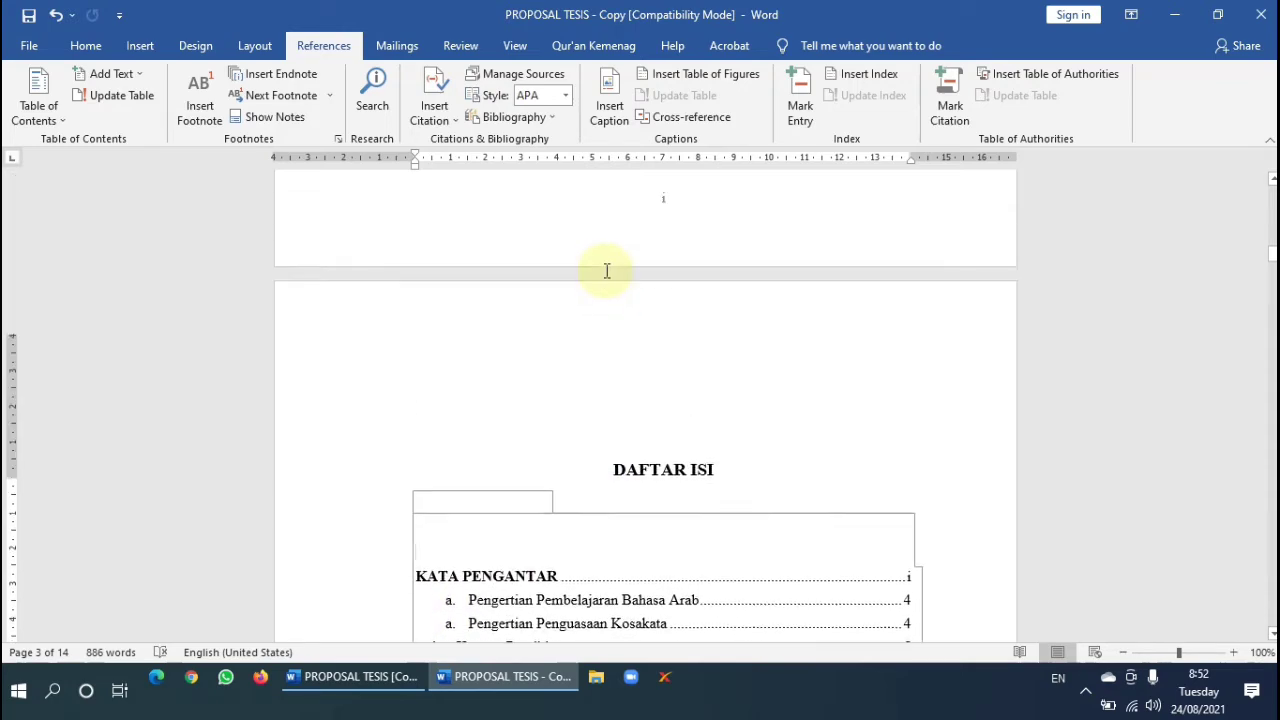
scroll(709, 196, down, 15)
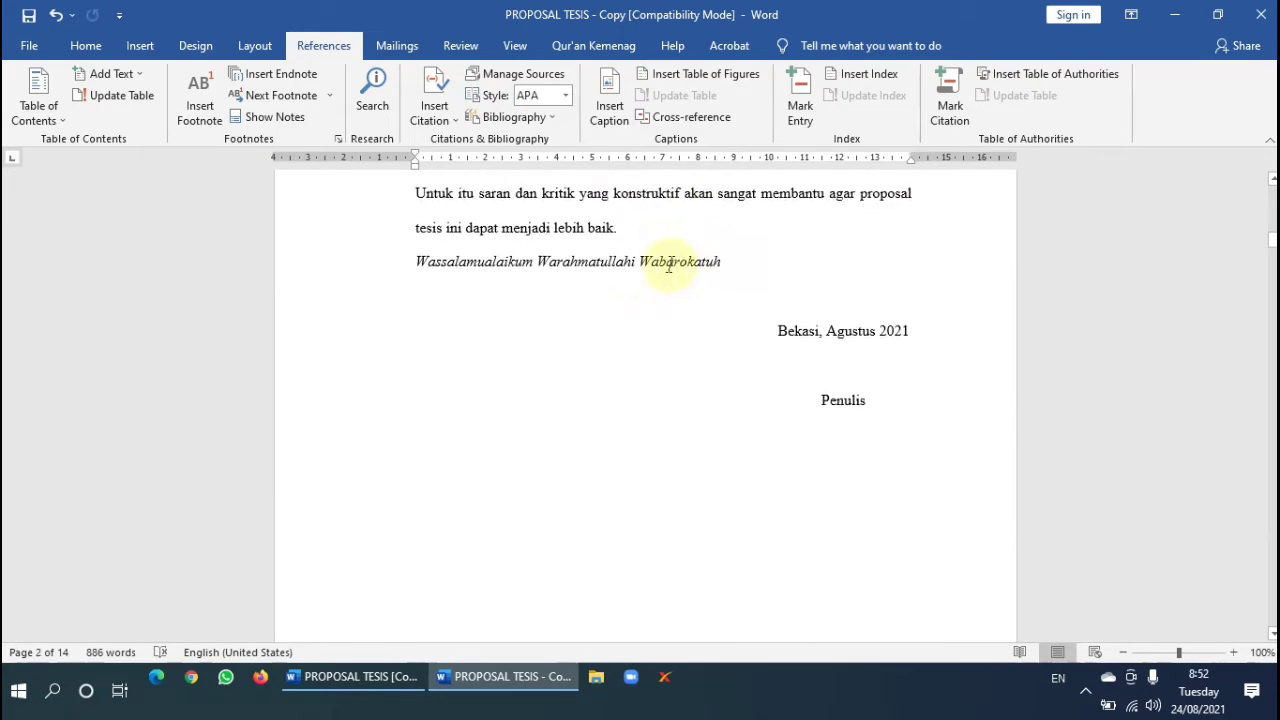
scroll(657, 267, up, 3)
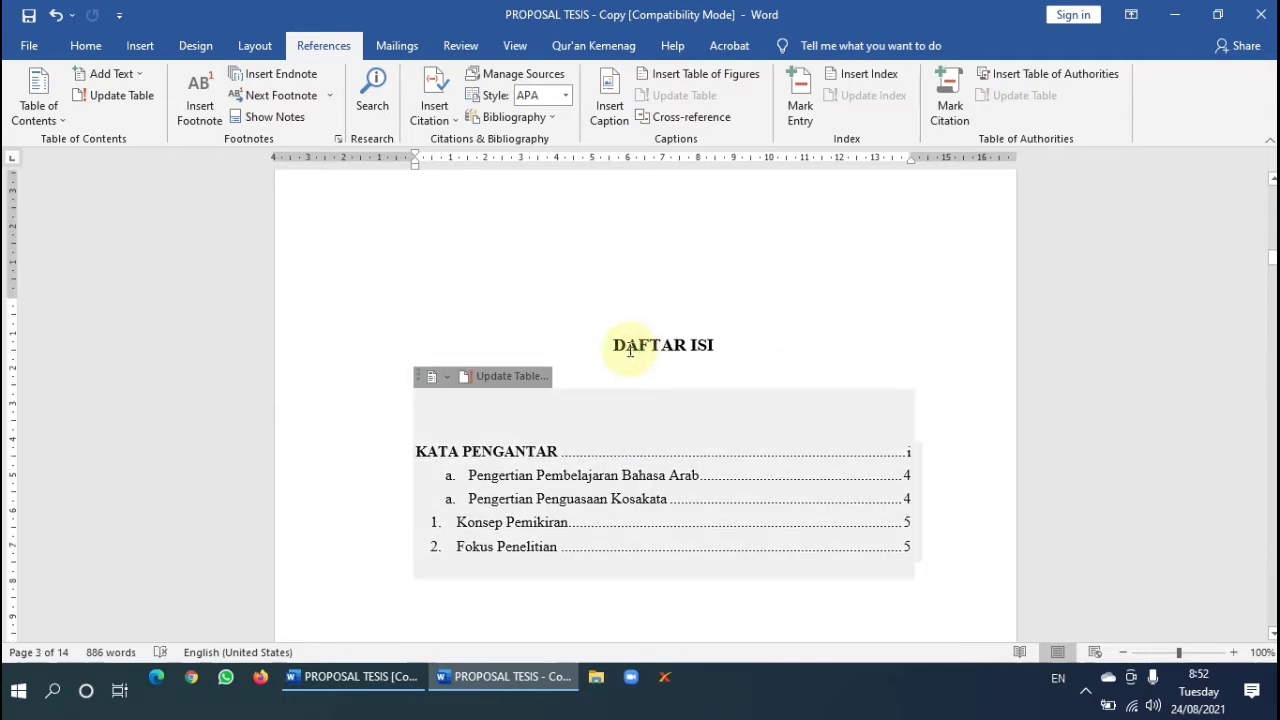
scroll(630, 350, up, 10)
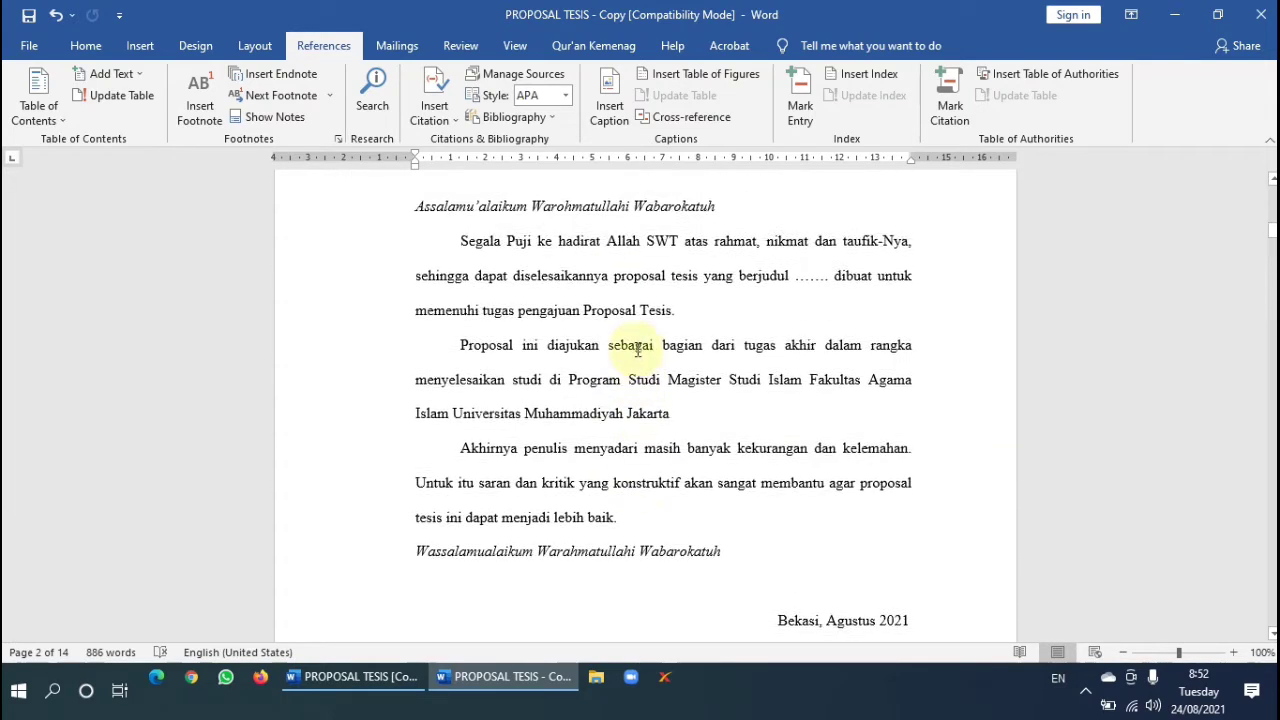
scroll(637, 349, up, 2)
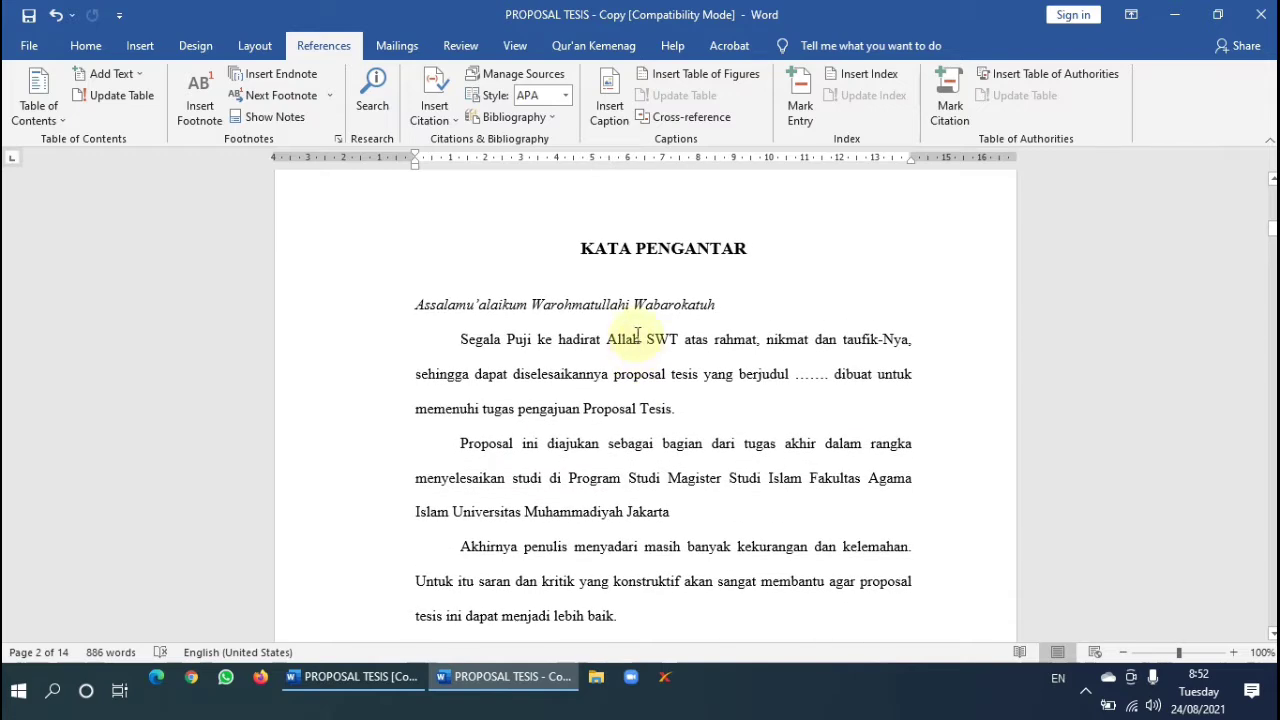
click(620, 246)
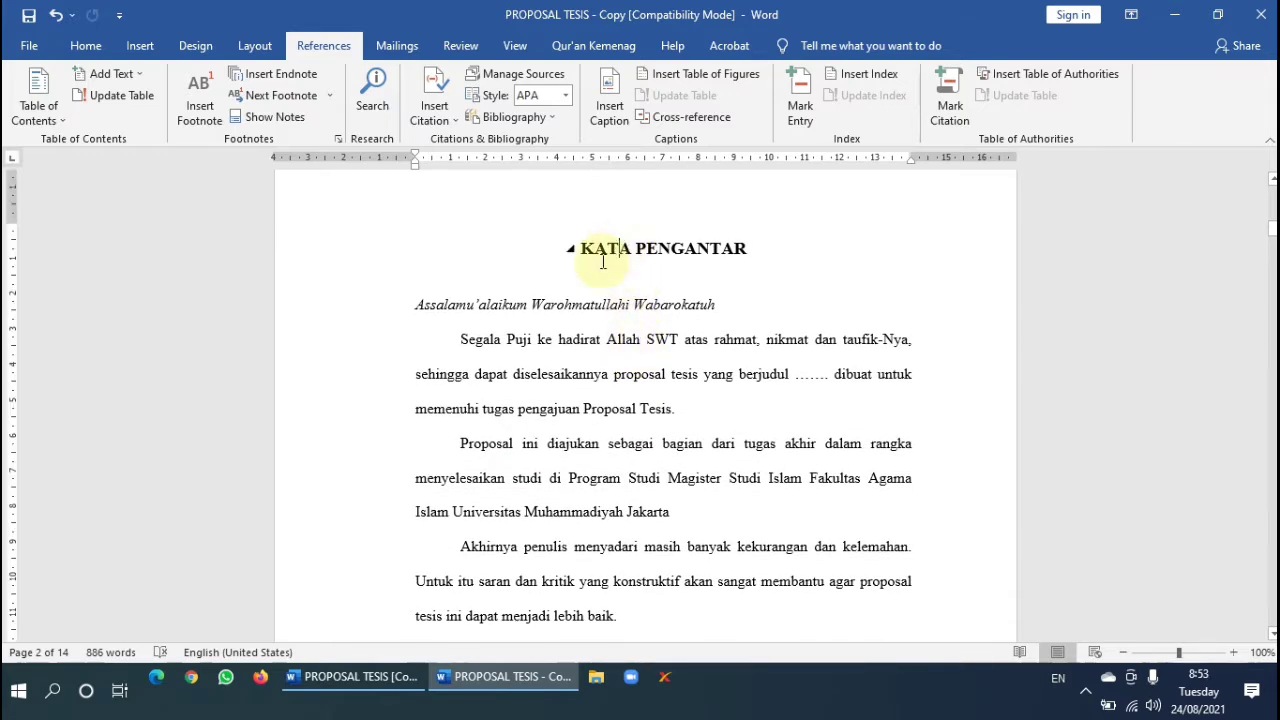
click(86, 46)
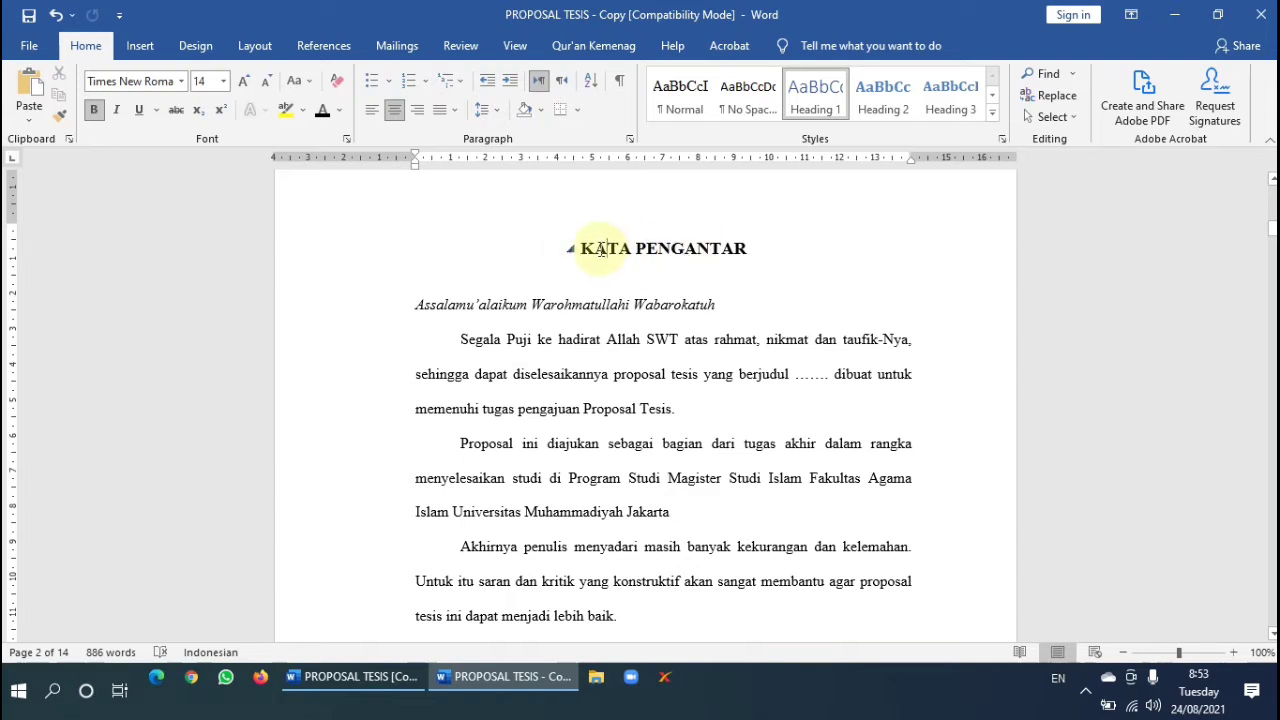
drag(582, 250, 700, 253)
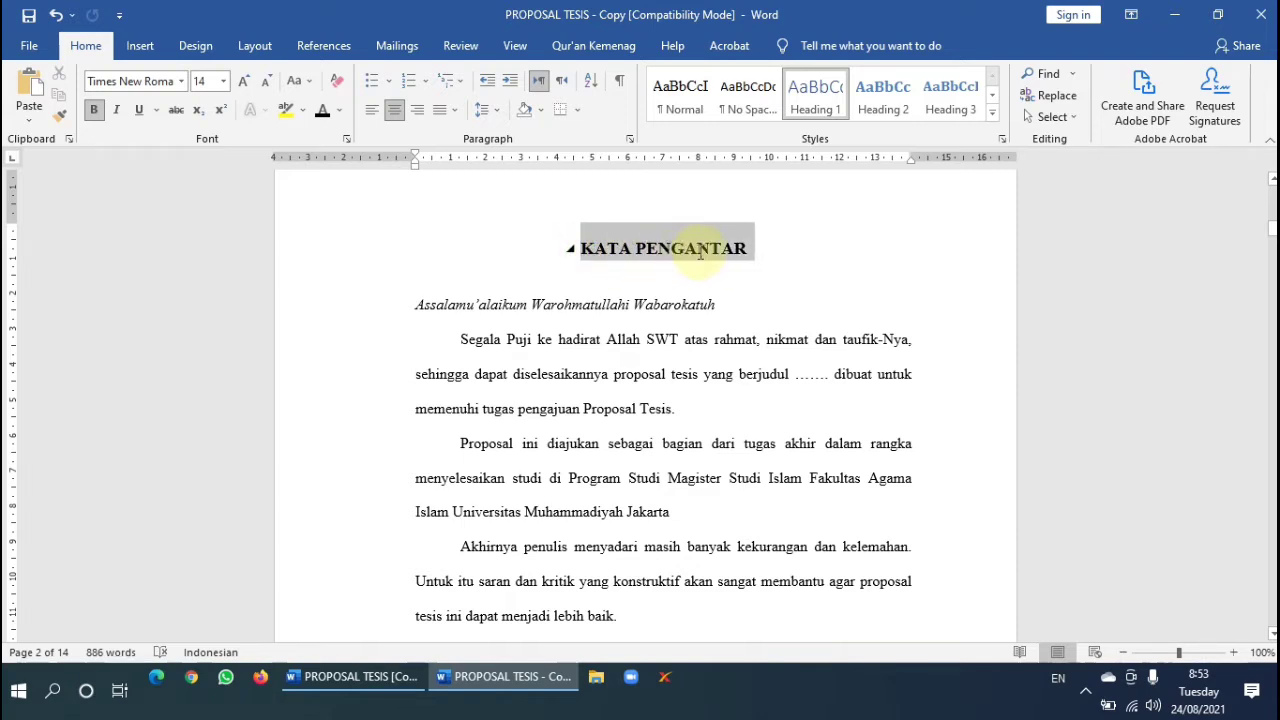
click(632, 251)
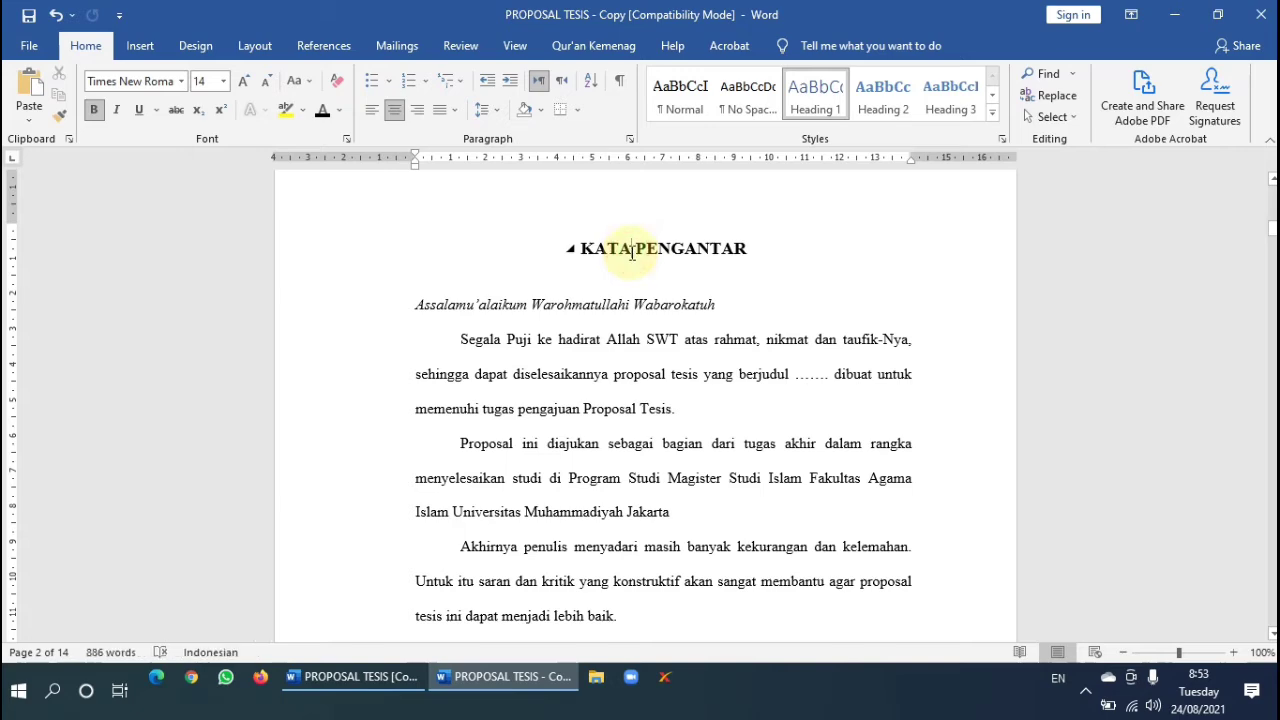
Compare the style of the DAFTAR ISI title with that of the KATA PENGANTAR title.
scroll(640, 277, down, 10)
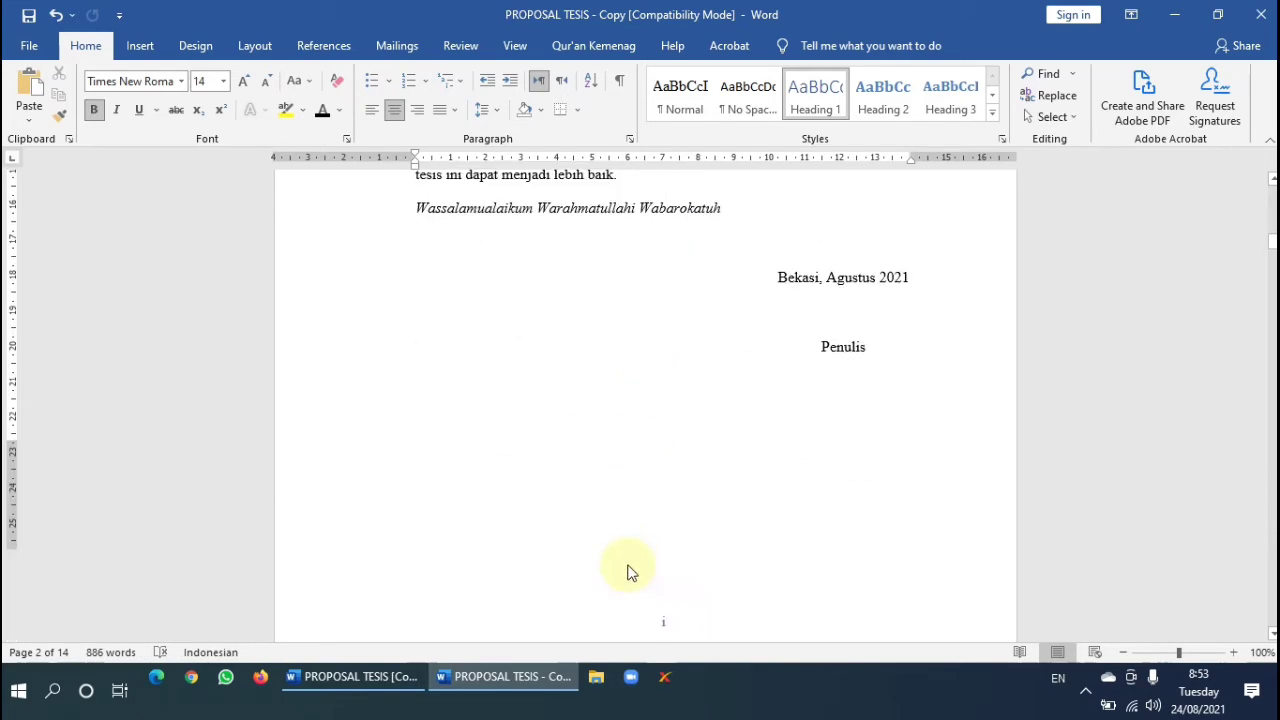
scroll(628, 586, down, 6)
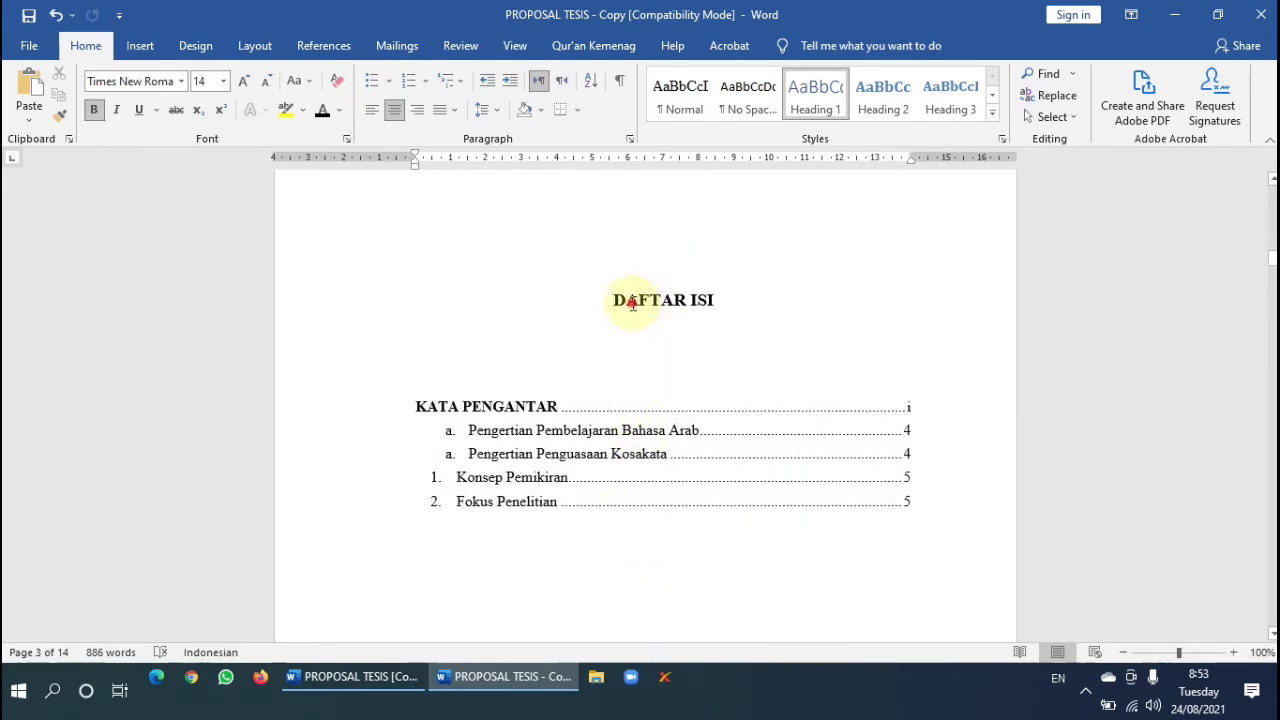
click(632, 303)
scroll(646, 328, up, 12)
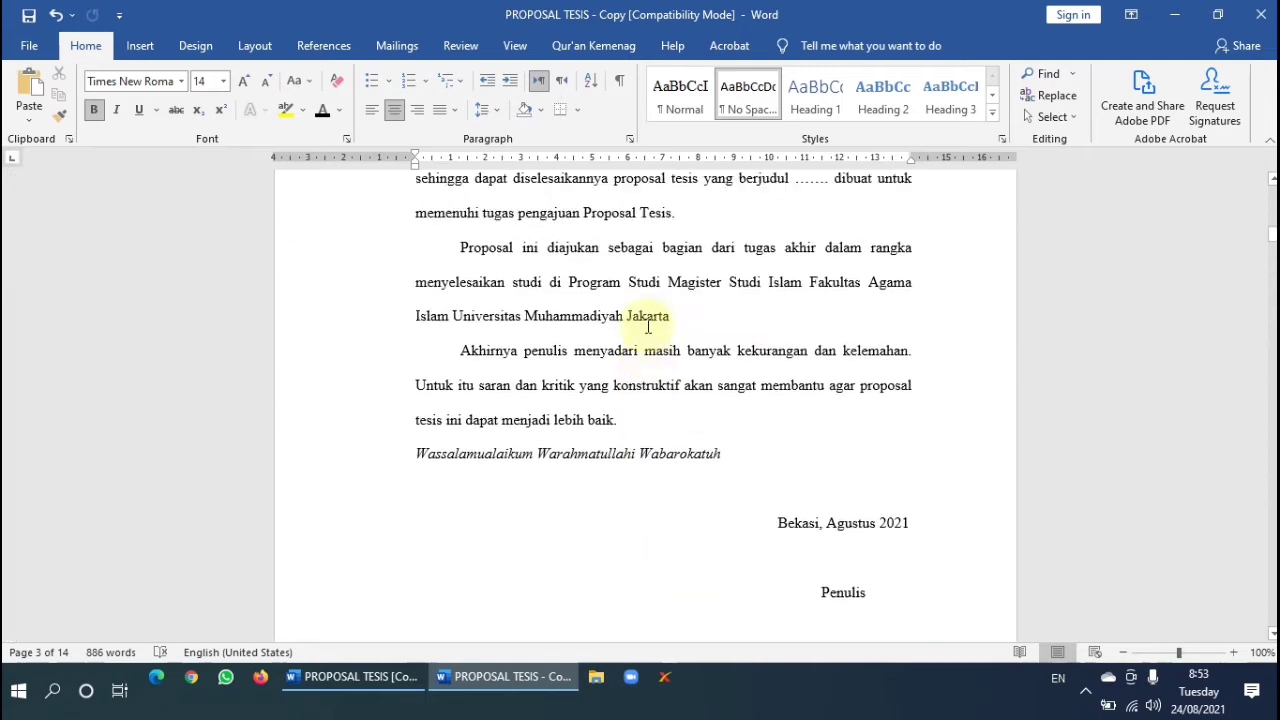
scroll(648, 327, up, 5)
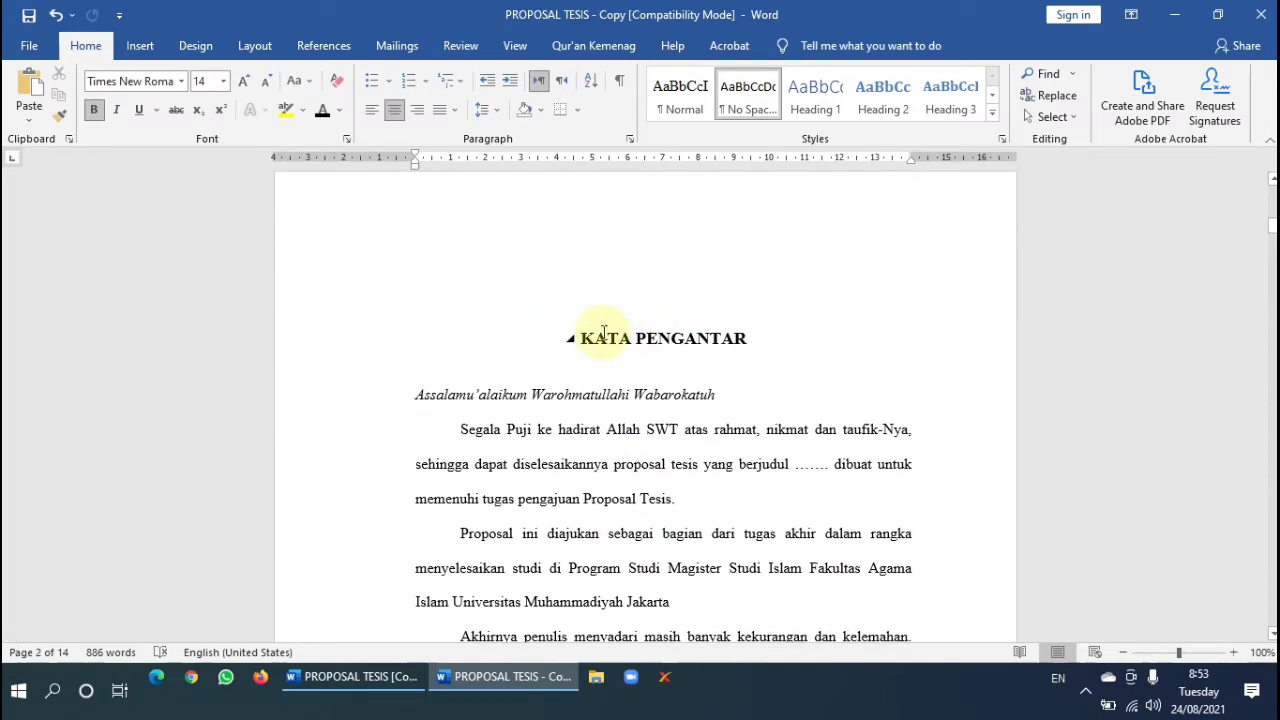
click(618, 338)
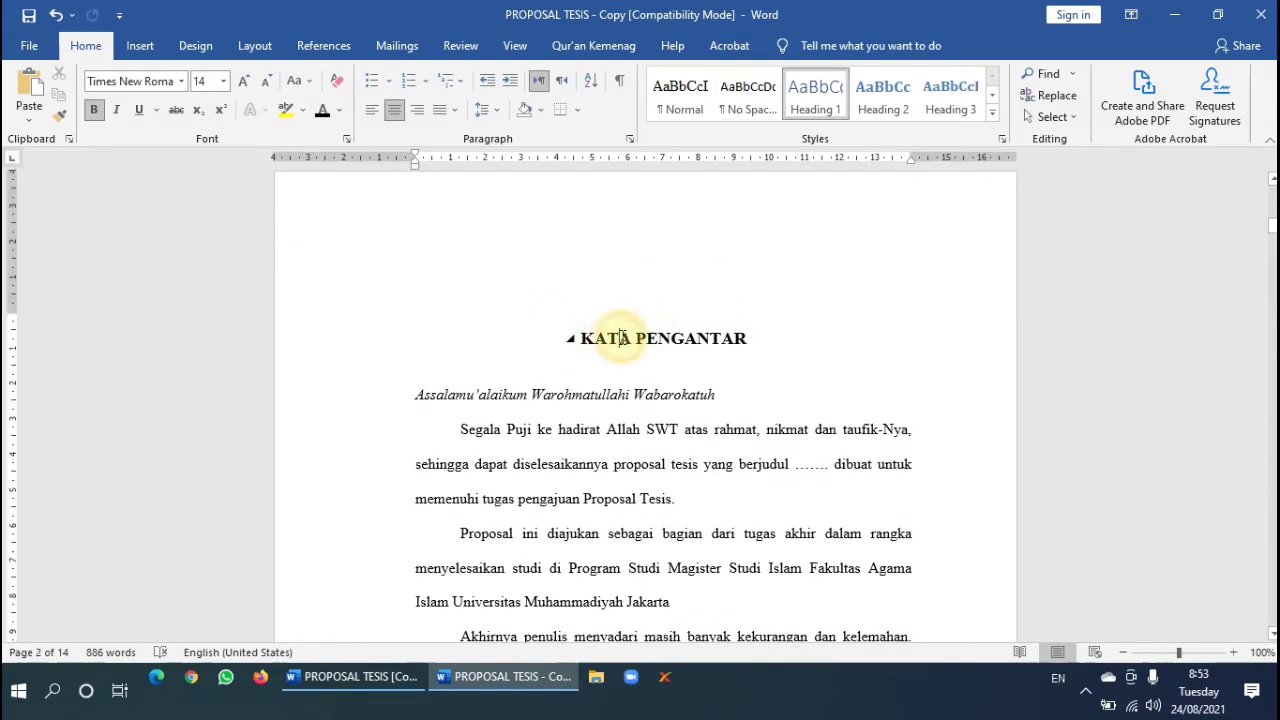
drag(585, 341, 649, 336)
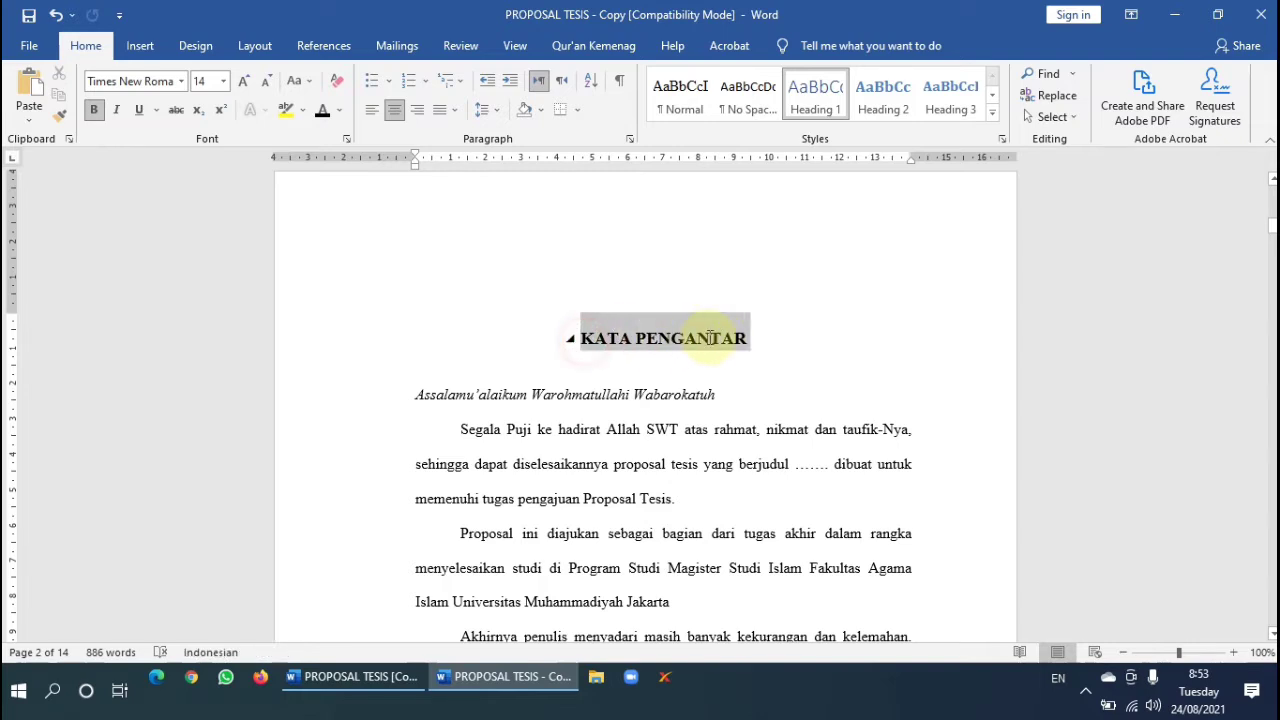
click(649, 338)
click(606, 338)
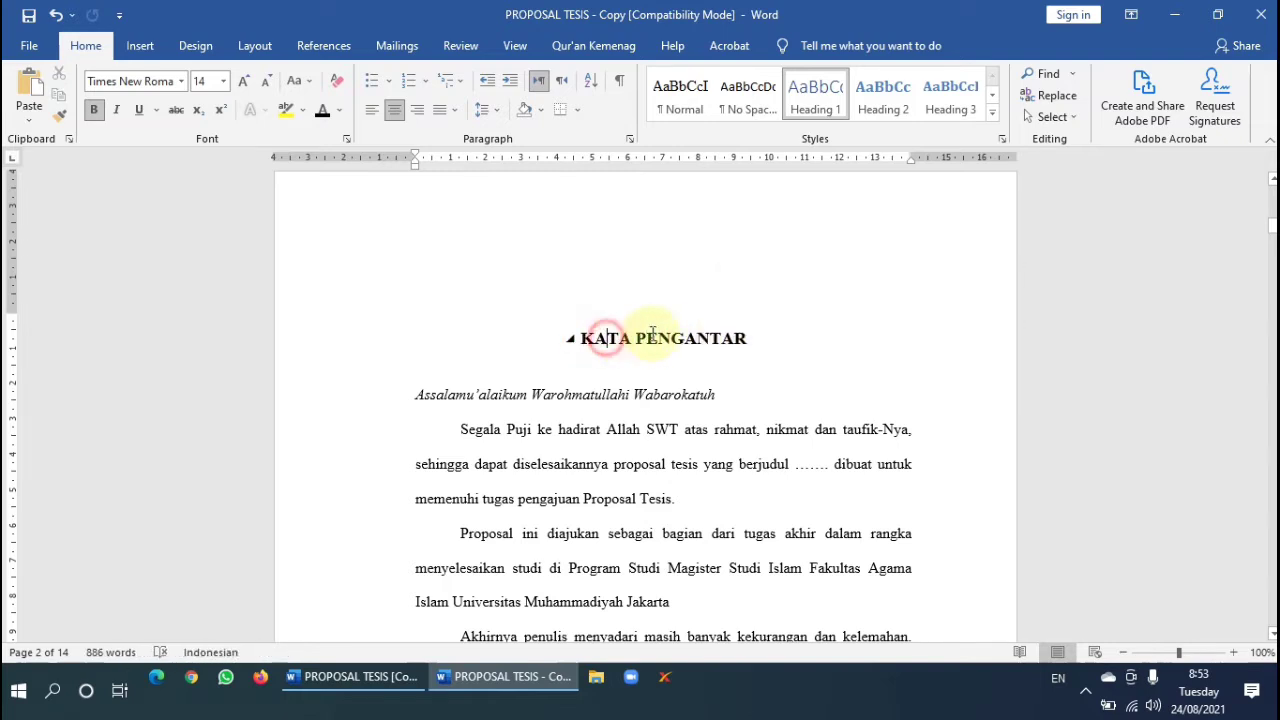
Copy the formatting of the KATA PENGANTAR title onto the DAFTAR ISI title with Format Painter.
double_click(595, 338)
click(600, 338)
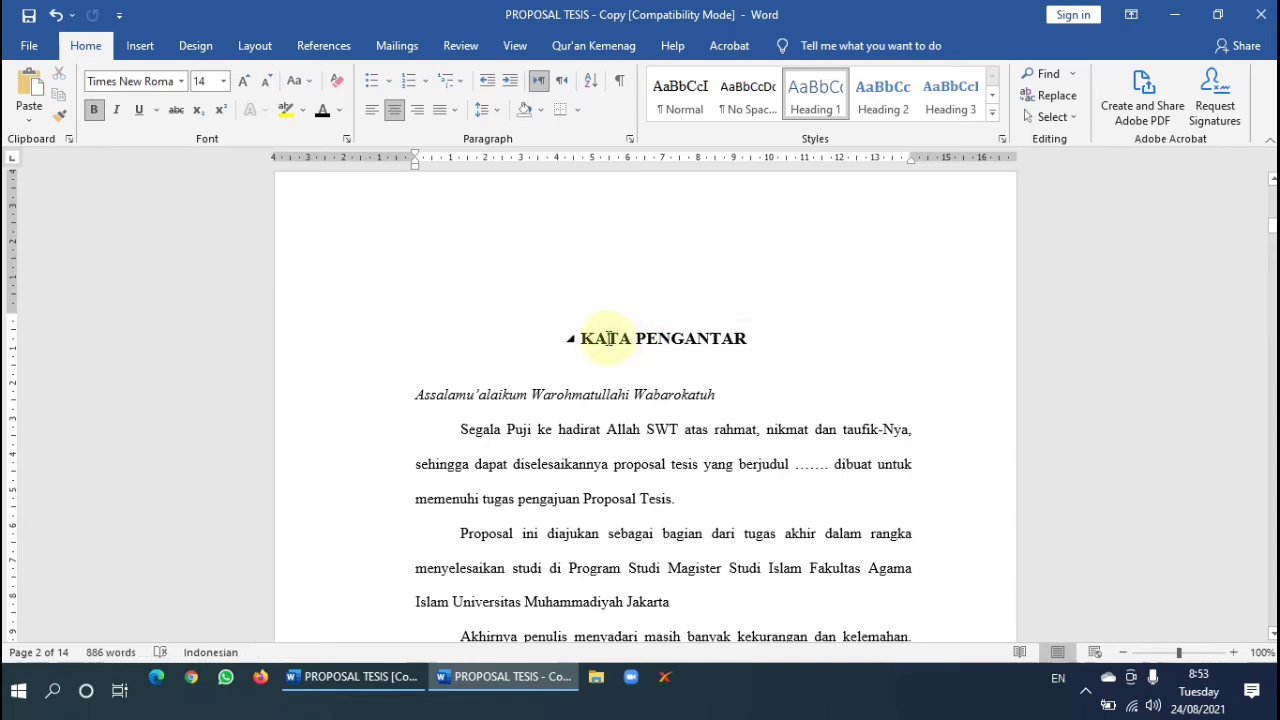
scroll(614, 343, up, 14)
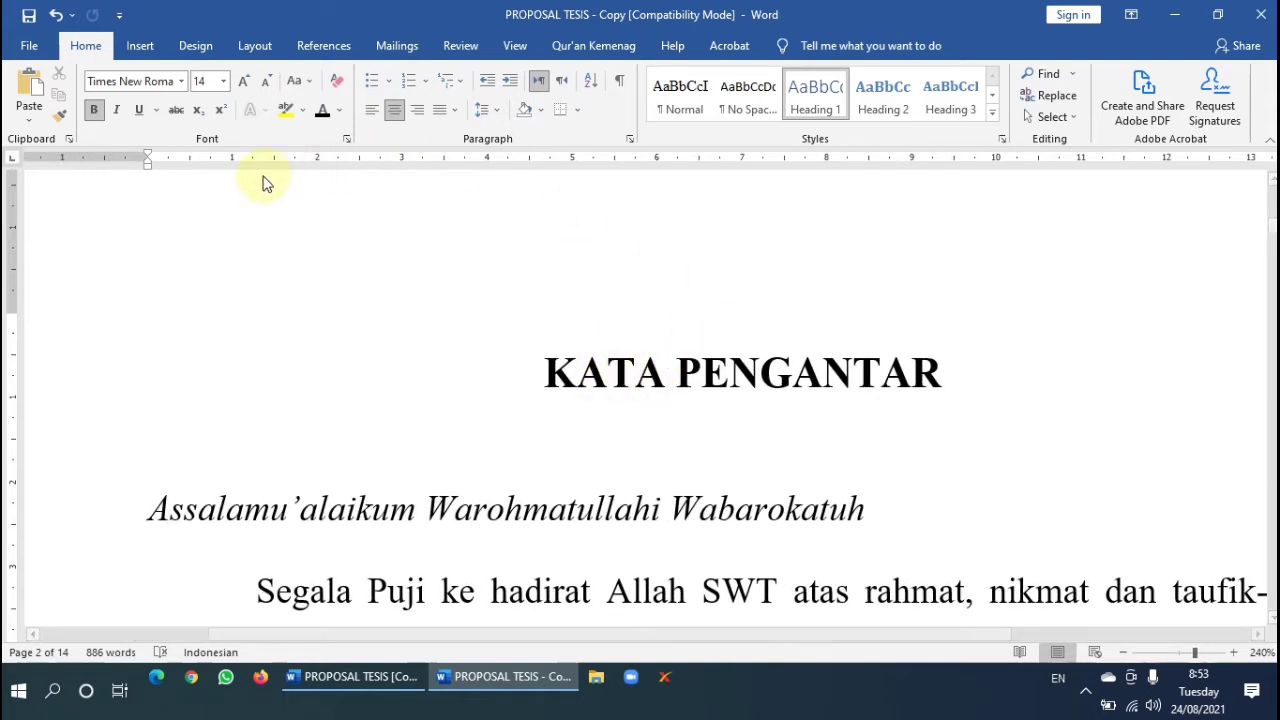
scroll(218, 236, down, 12)
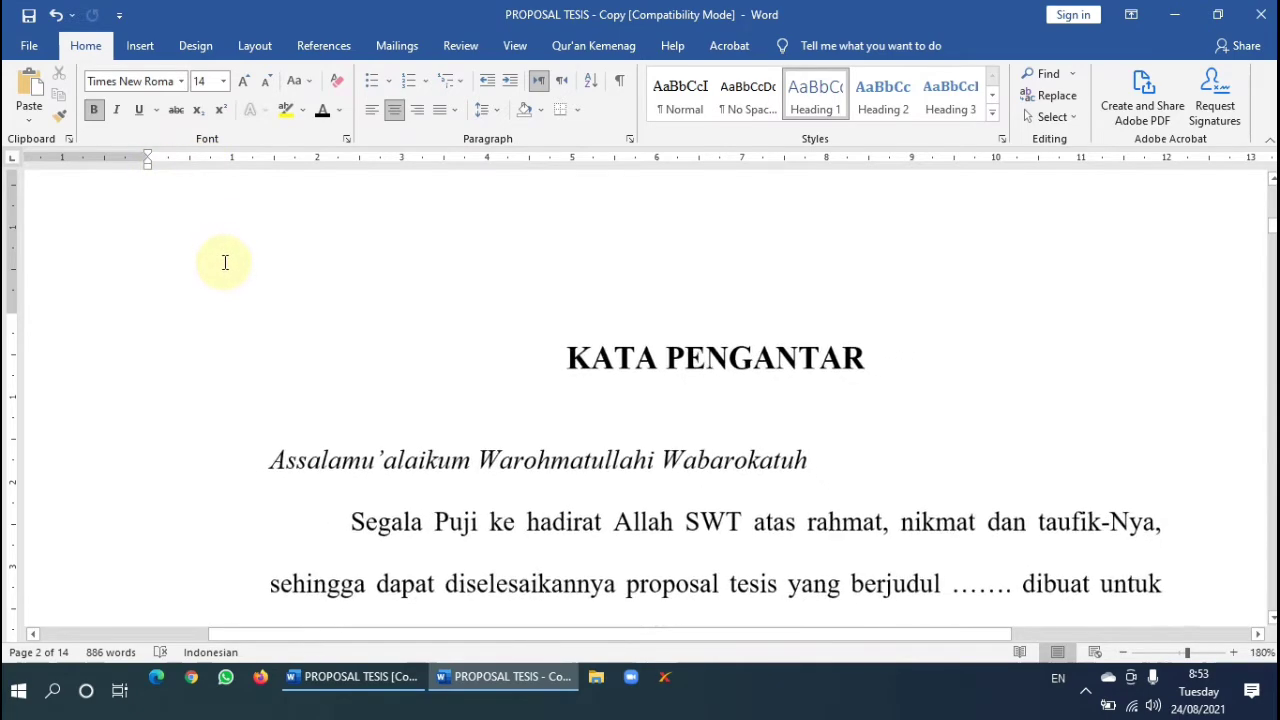
click(57, 119)
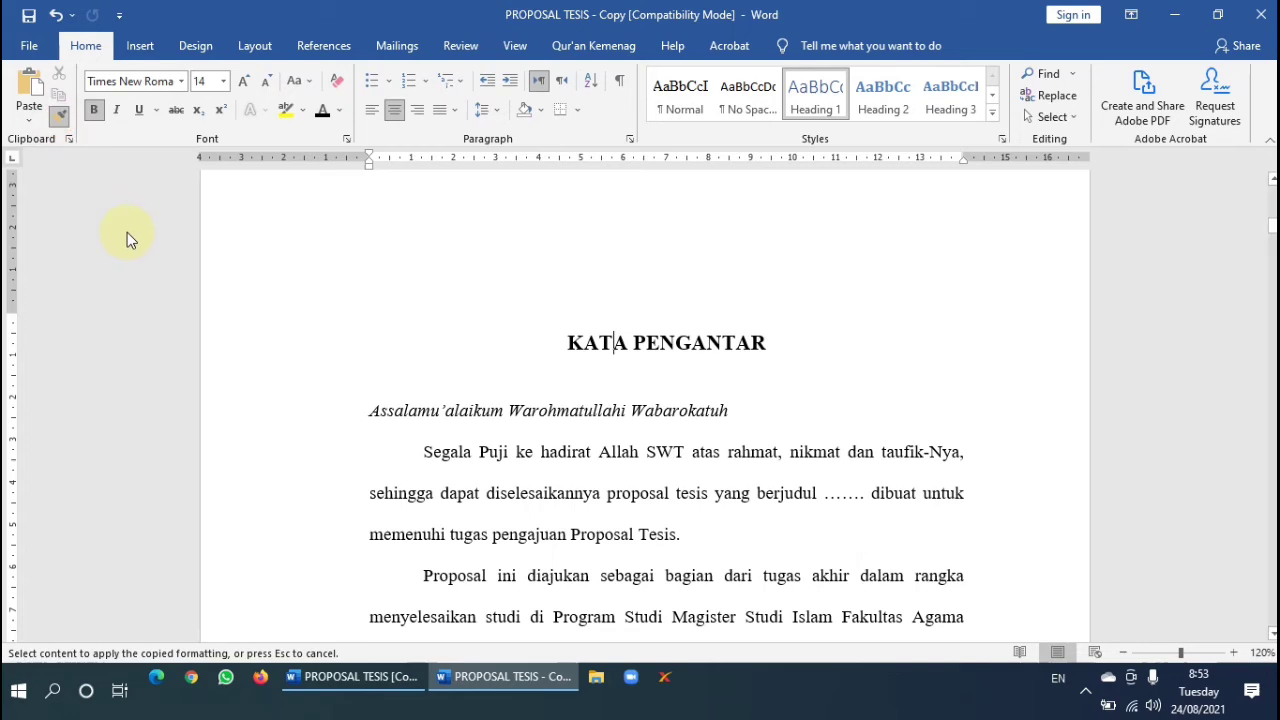
scroll(615, 425, down, 10)
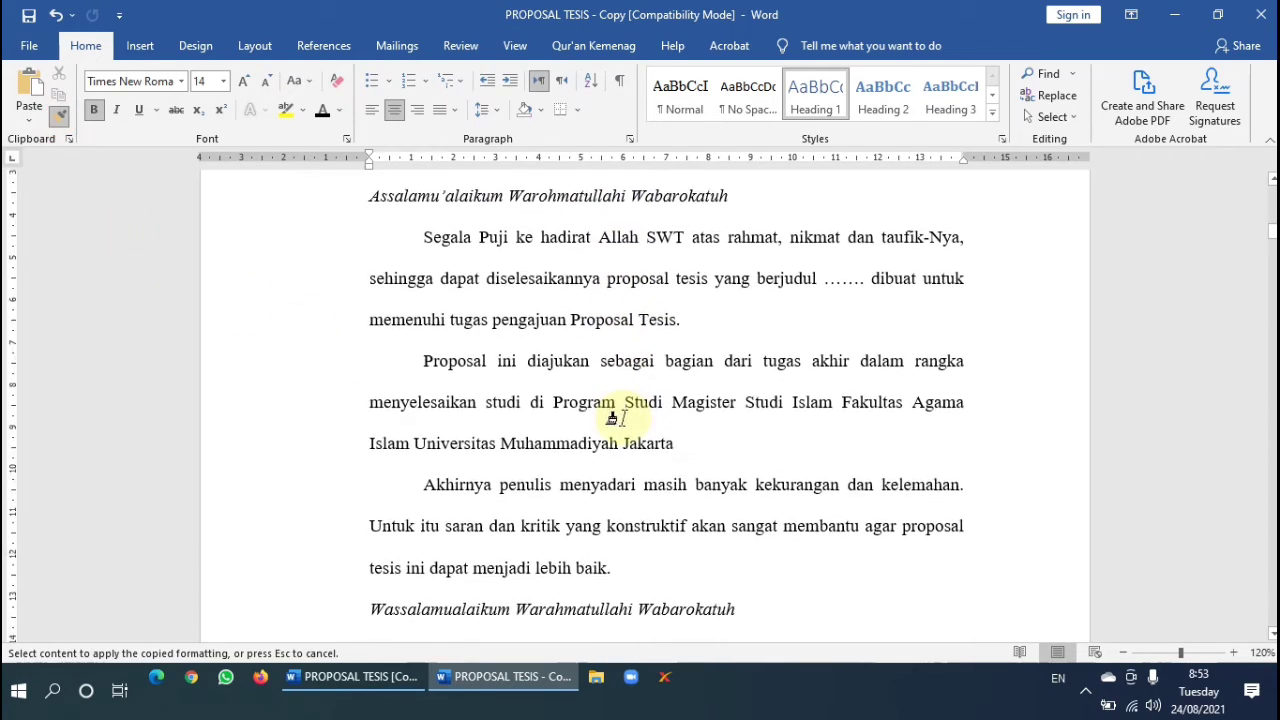
scroll(618, 427, down, 8)
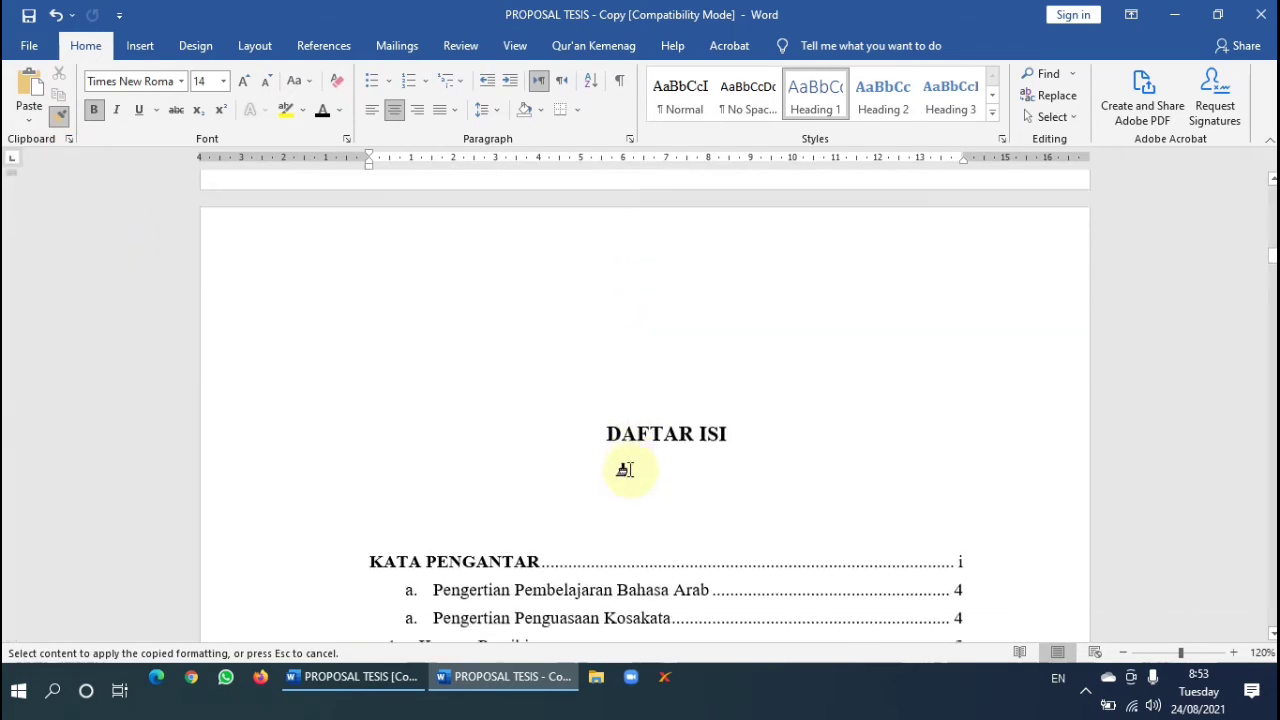
scroll(620, 471, down, 5)
scroll(620, 437, up, 4)
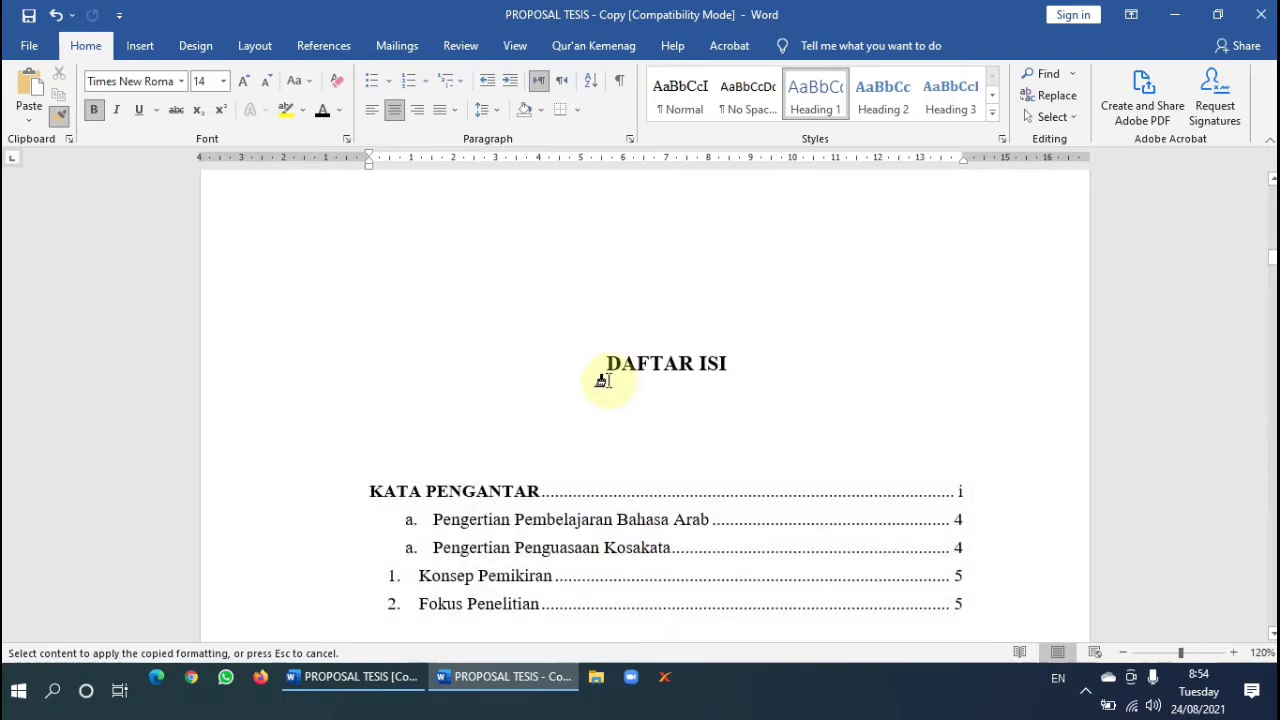
scroll(593, 380, up, 4)
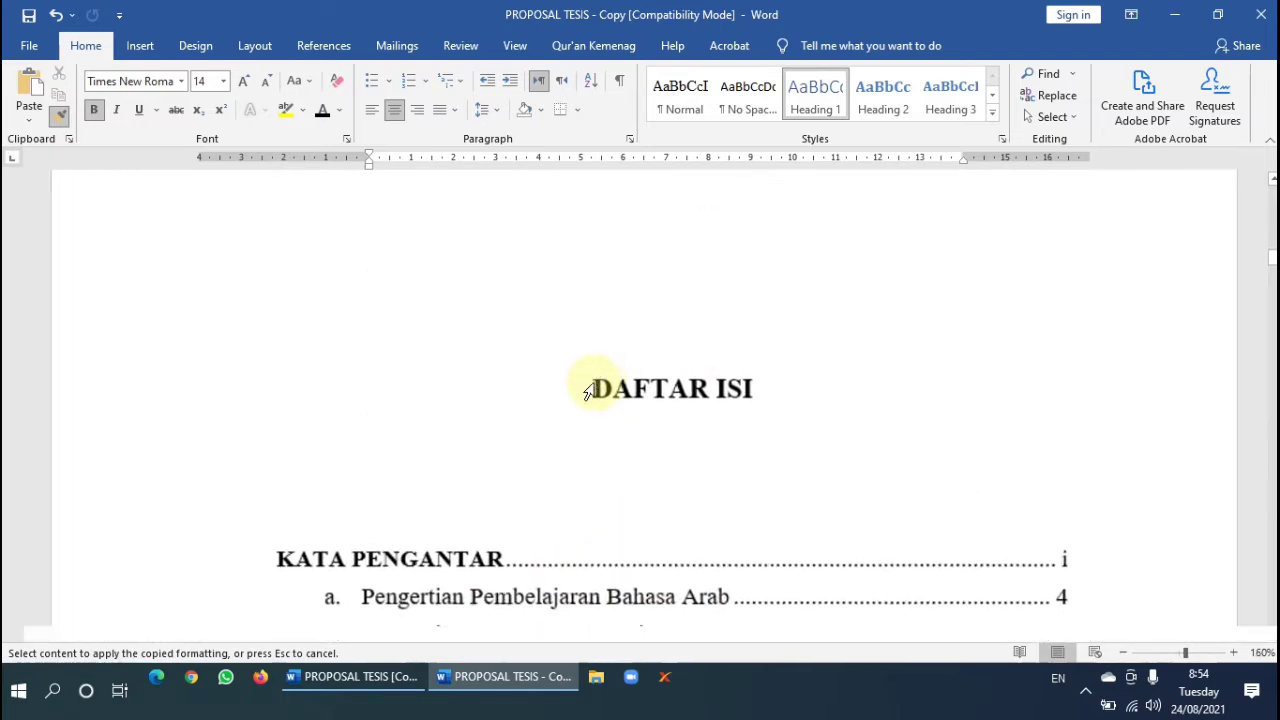
scroll(588, 388, down, 4)
scroll(600, 395, down, 1)
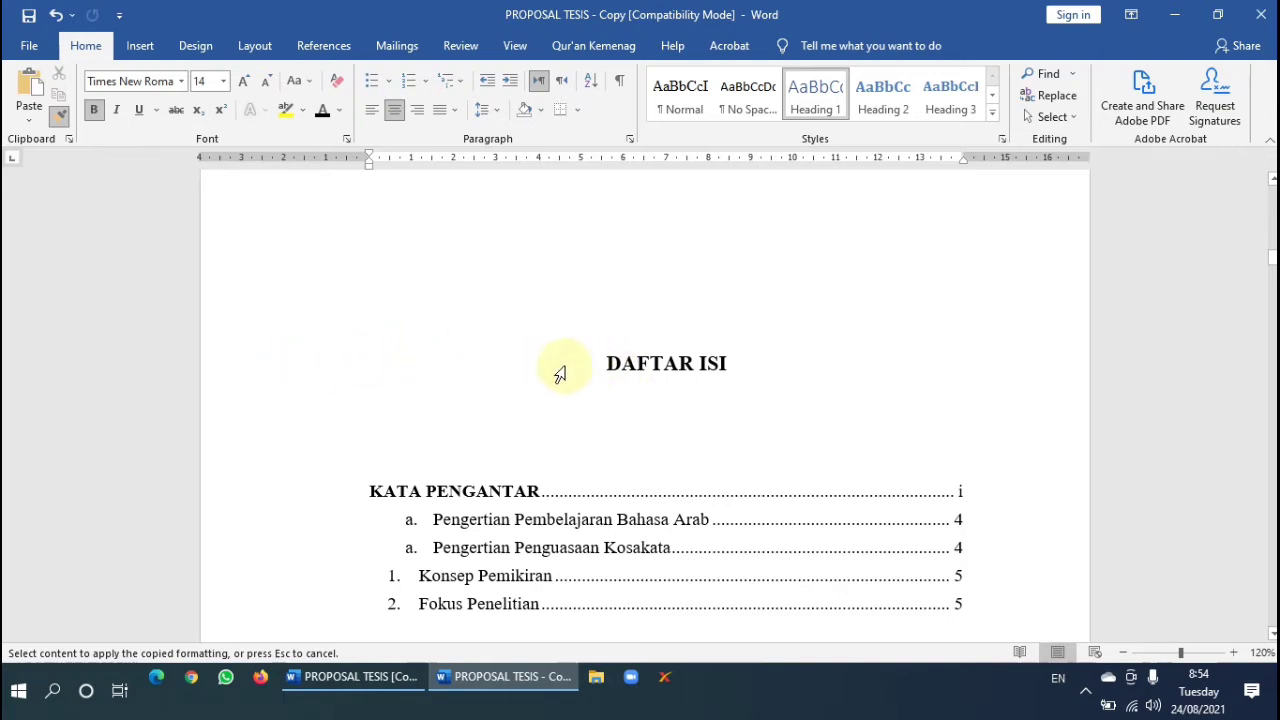
click(262, 372)
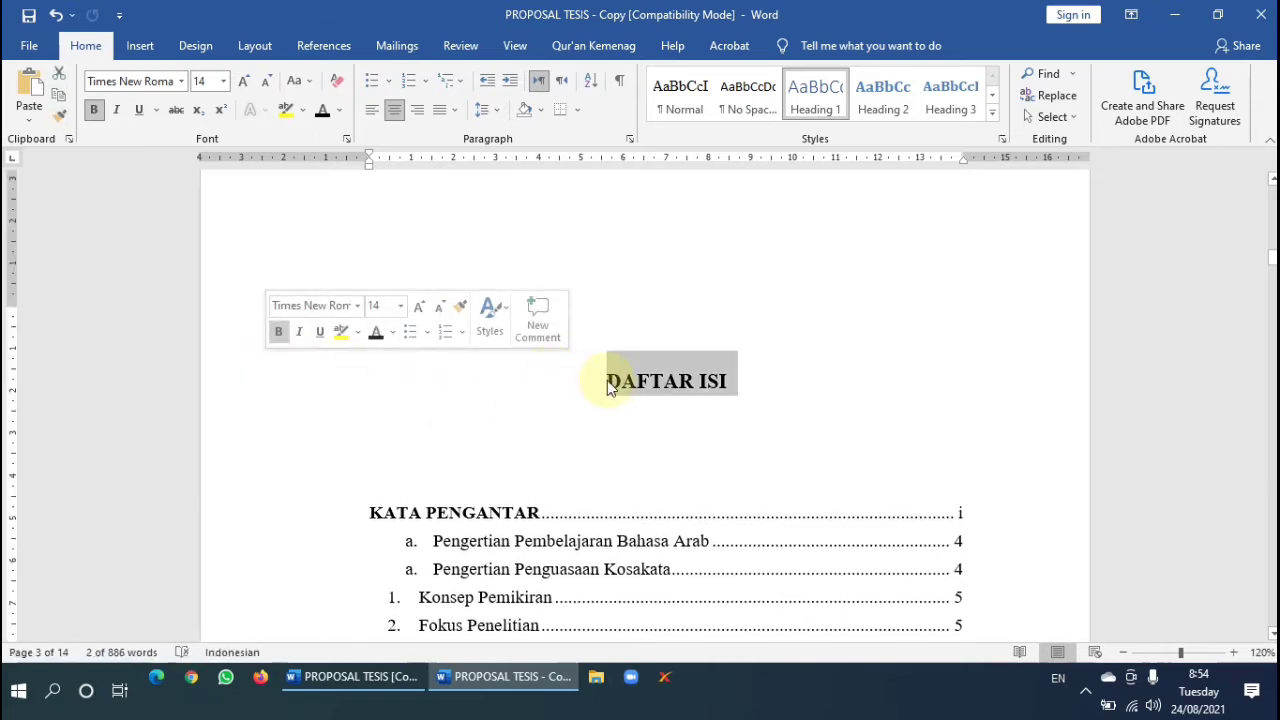
click(647, 383)
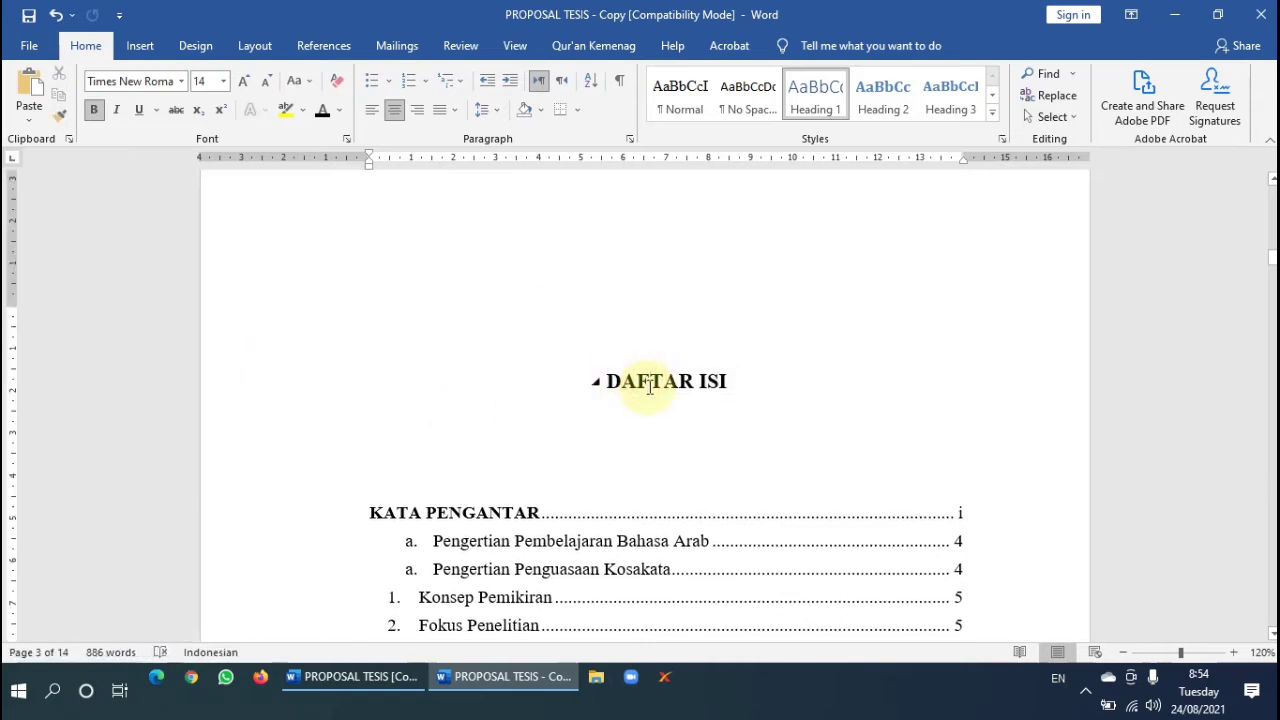
click(63, 119)
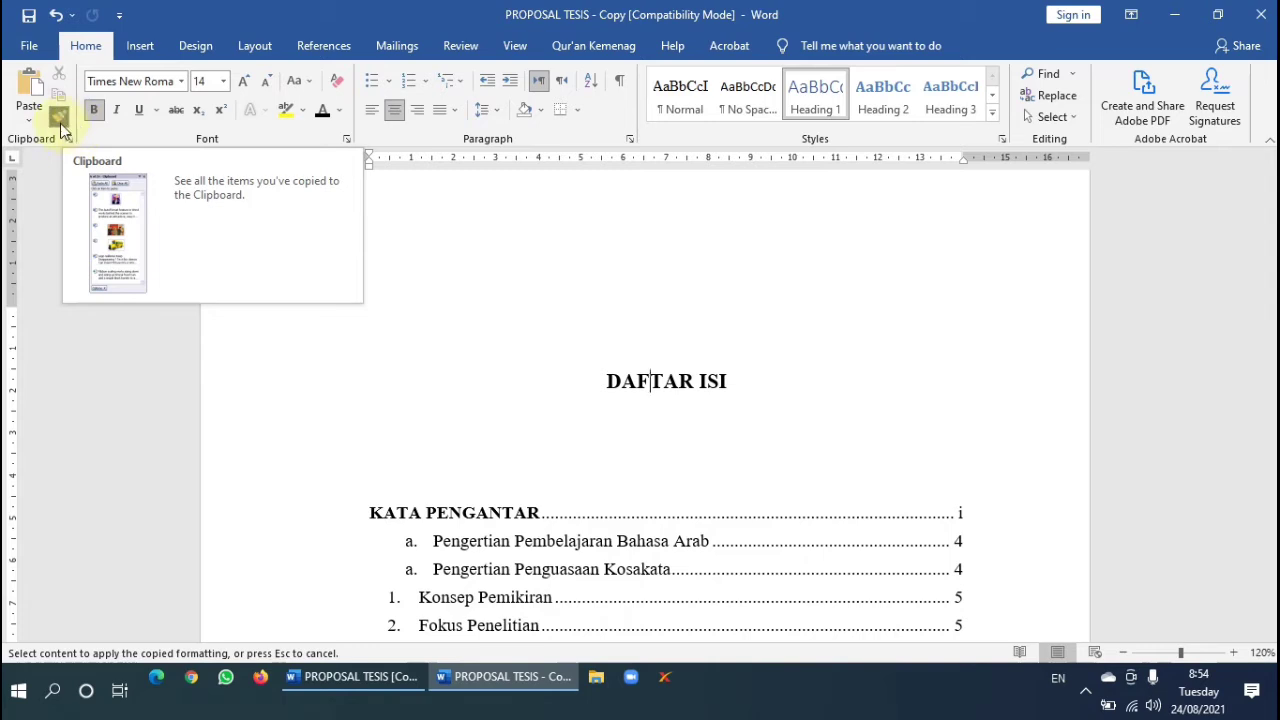
click(59, 117)
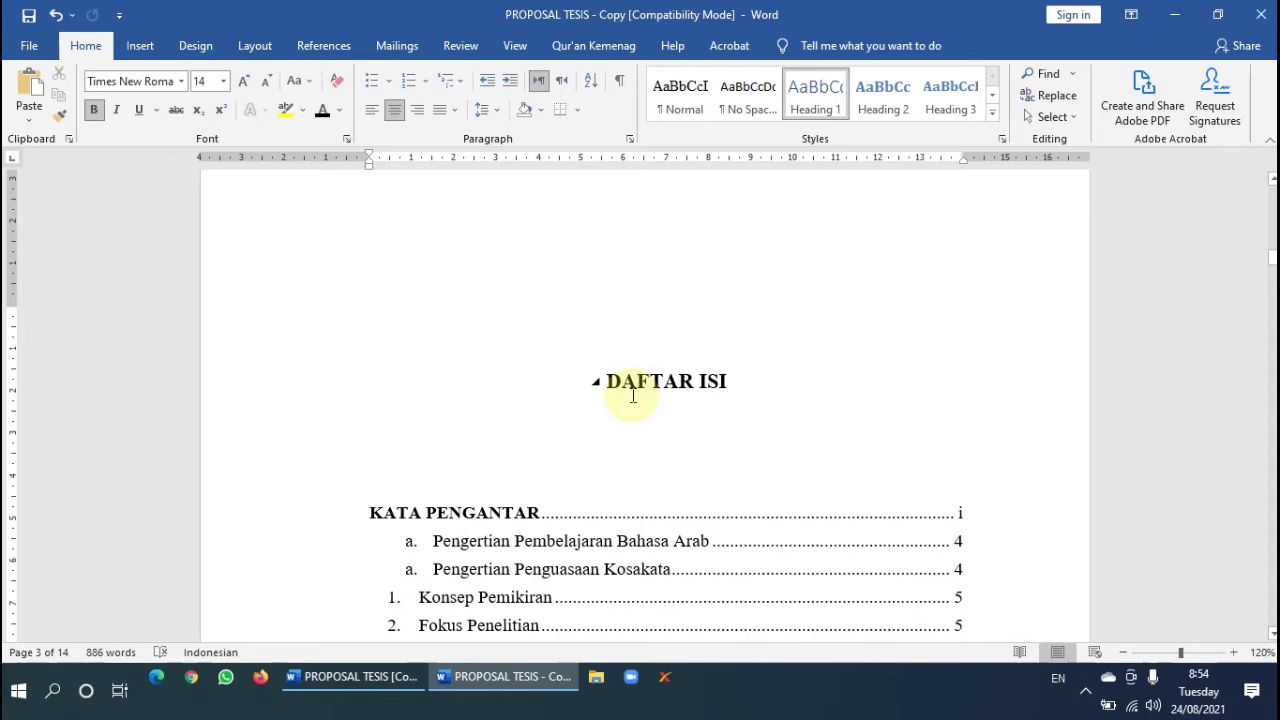
scroll(632, 395, down, 3)
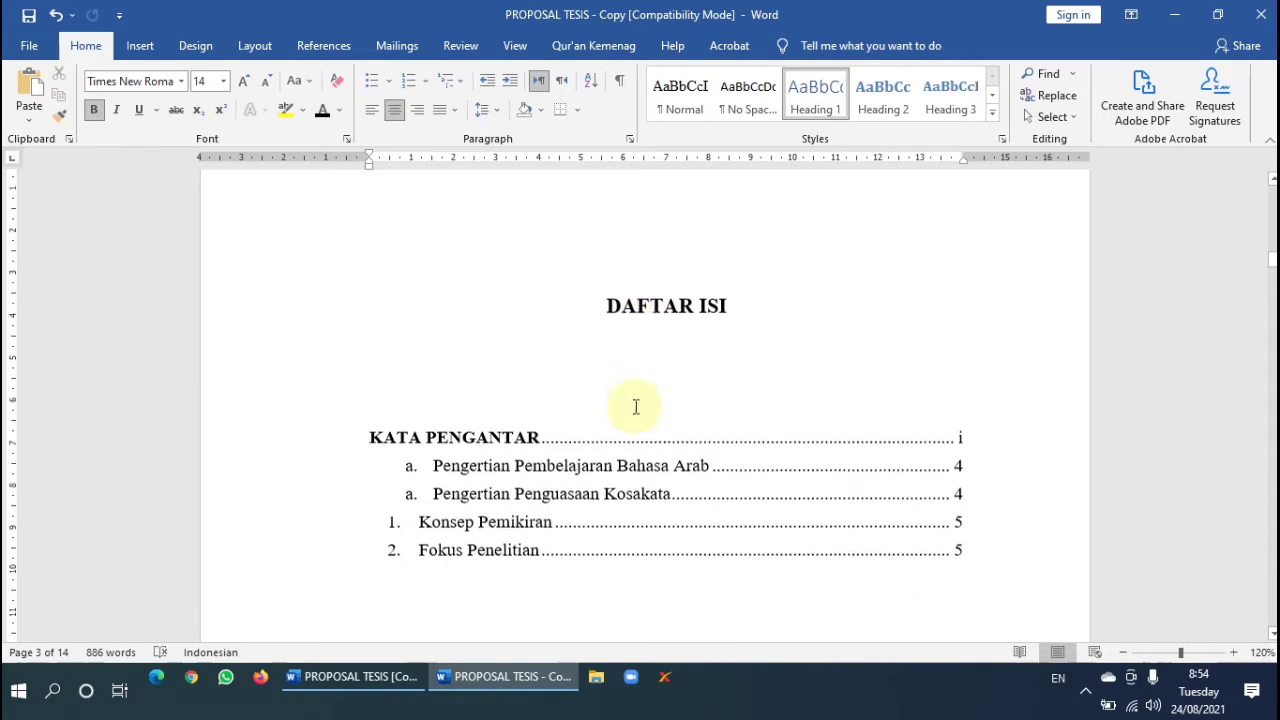
click(469, 312)
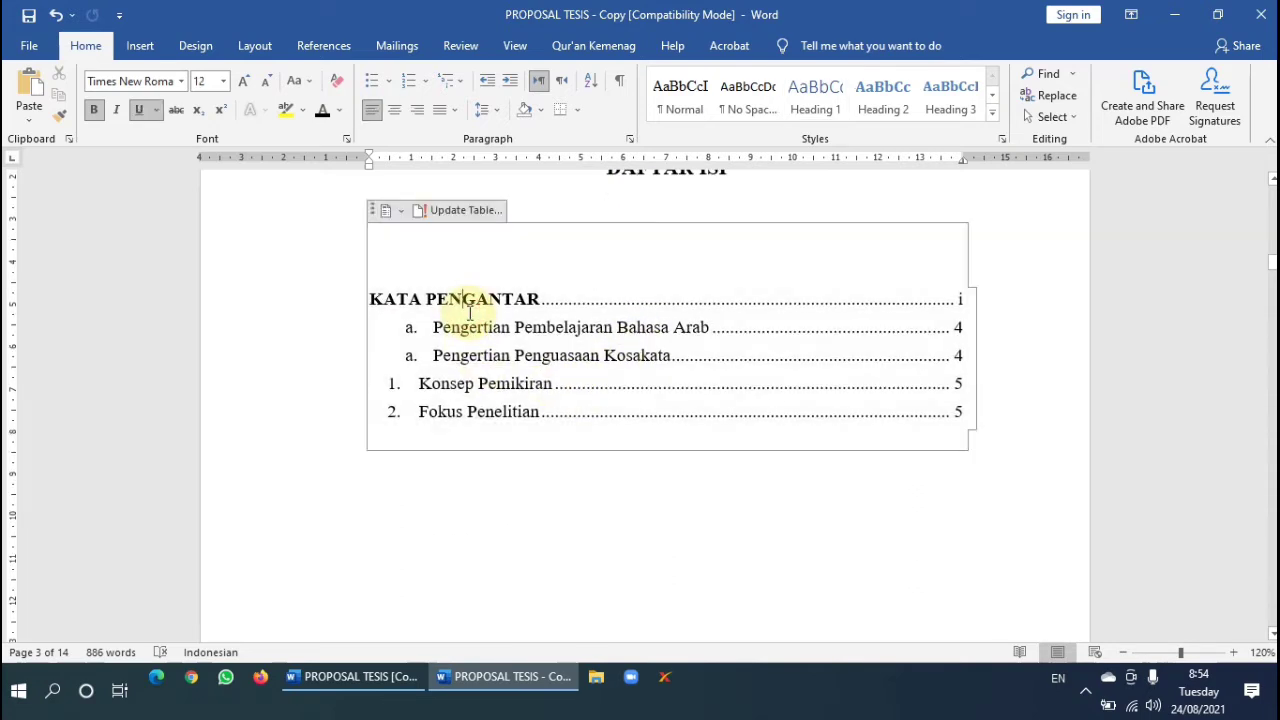
scroll(606, 354, up, 2)
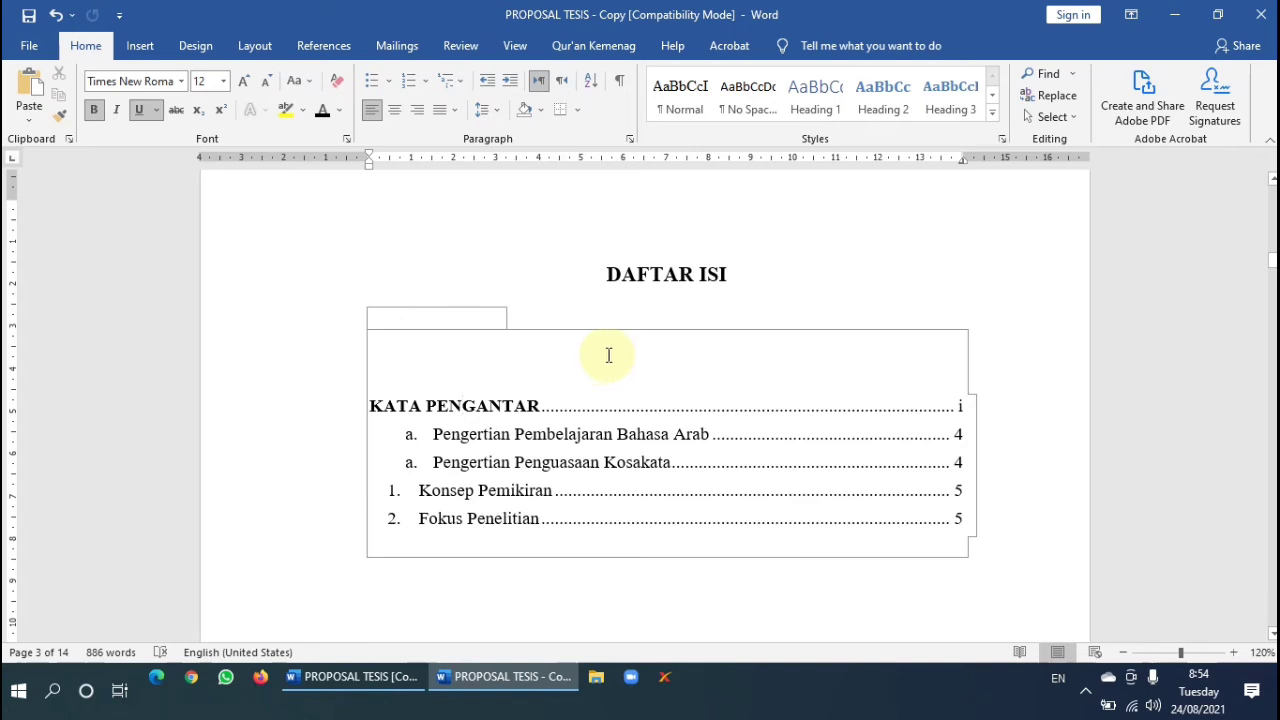
click(467, 422)
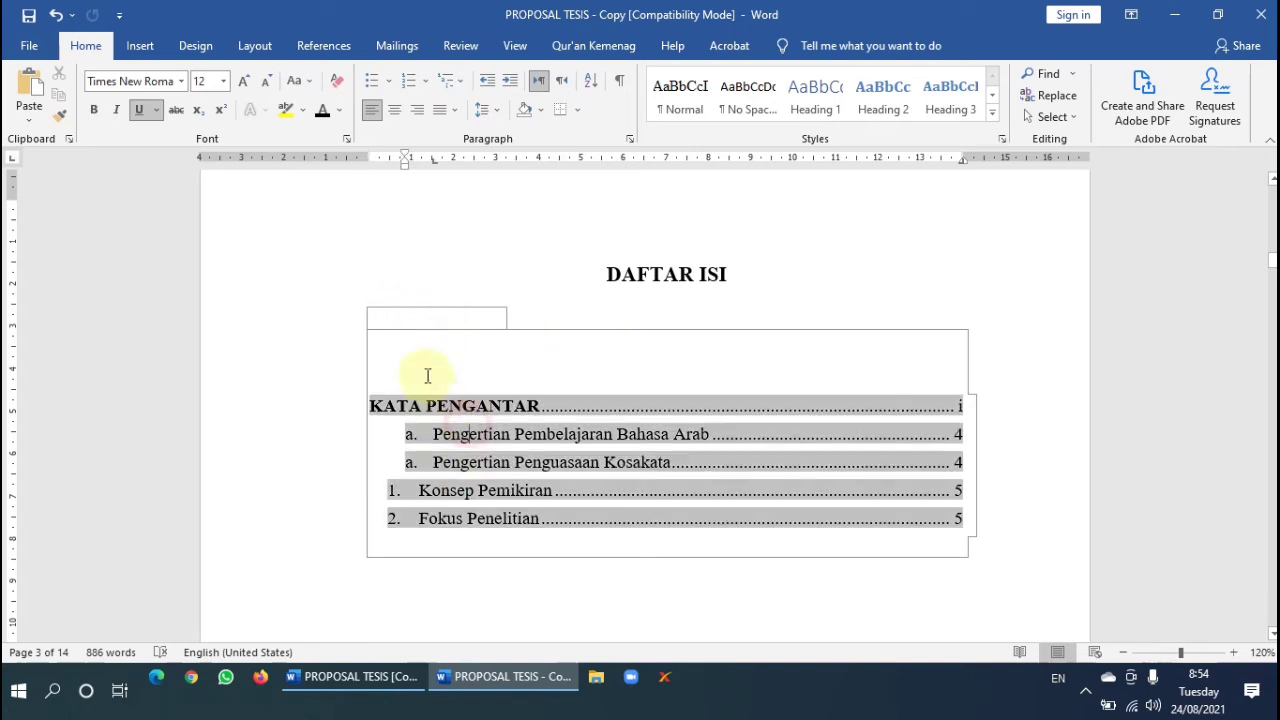
click(420, 327)
click(414, 363)
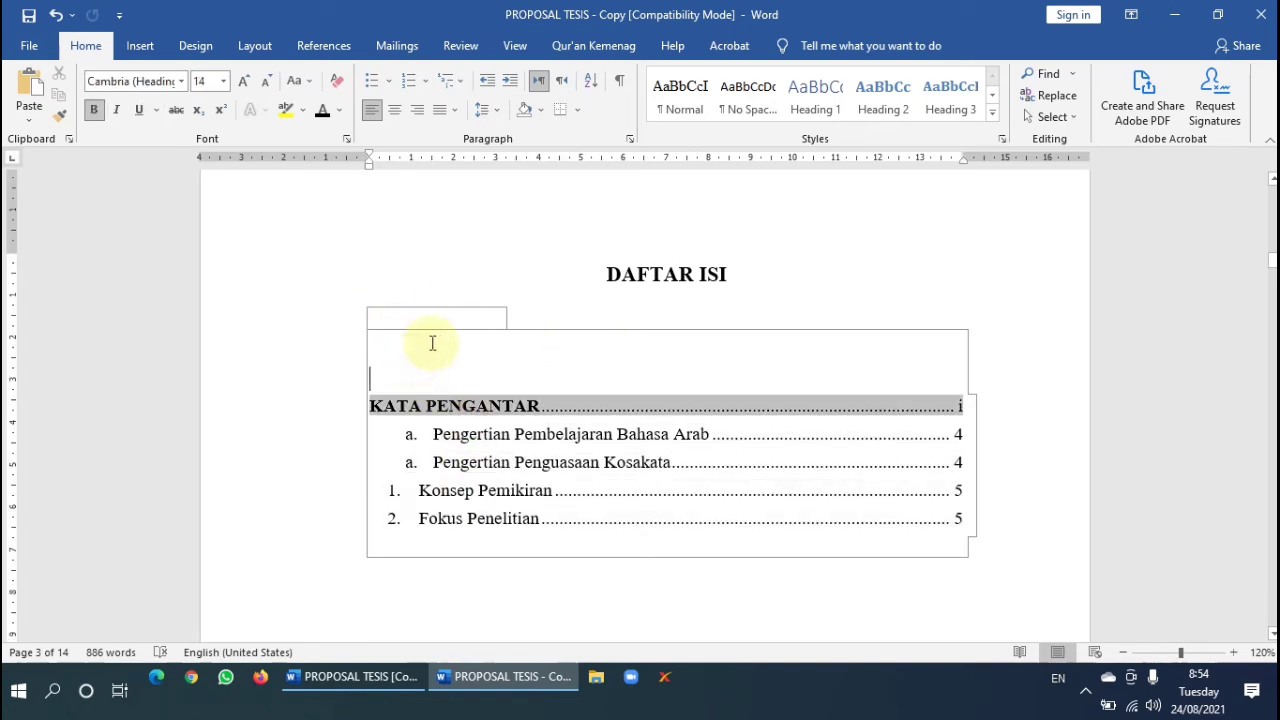
scroll(431, 343, up, 4)
click(451, 532)
scroll(451, 514, down, 6)
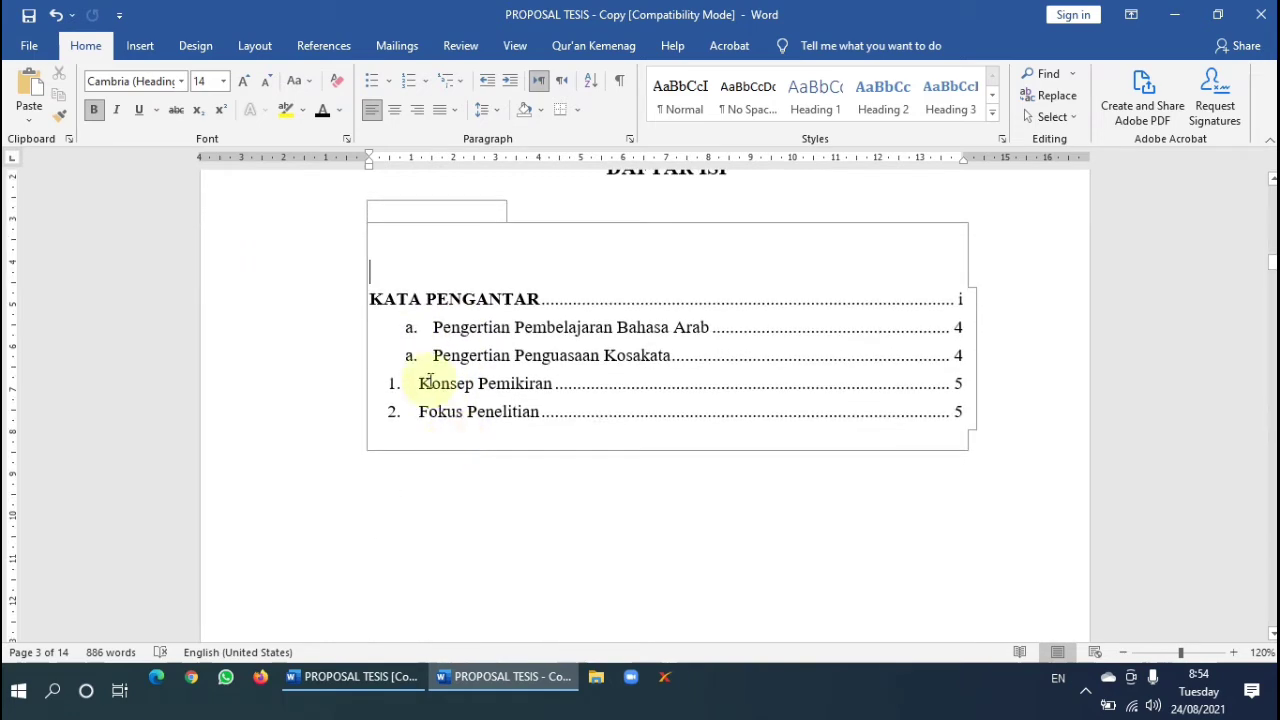
scroll(423, 377, up, 10)
ctrl+scroll(346, 420, down, 3)
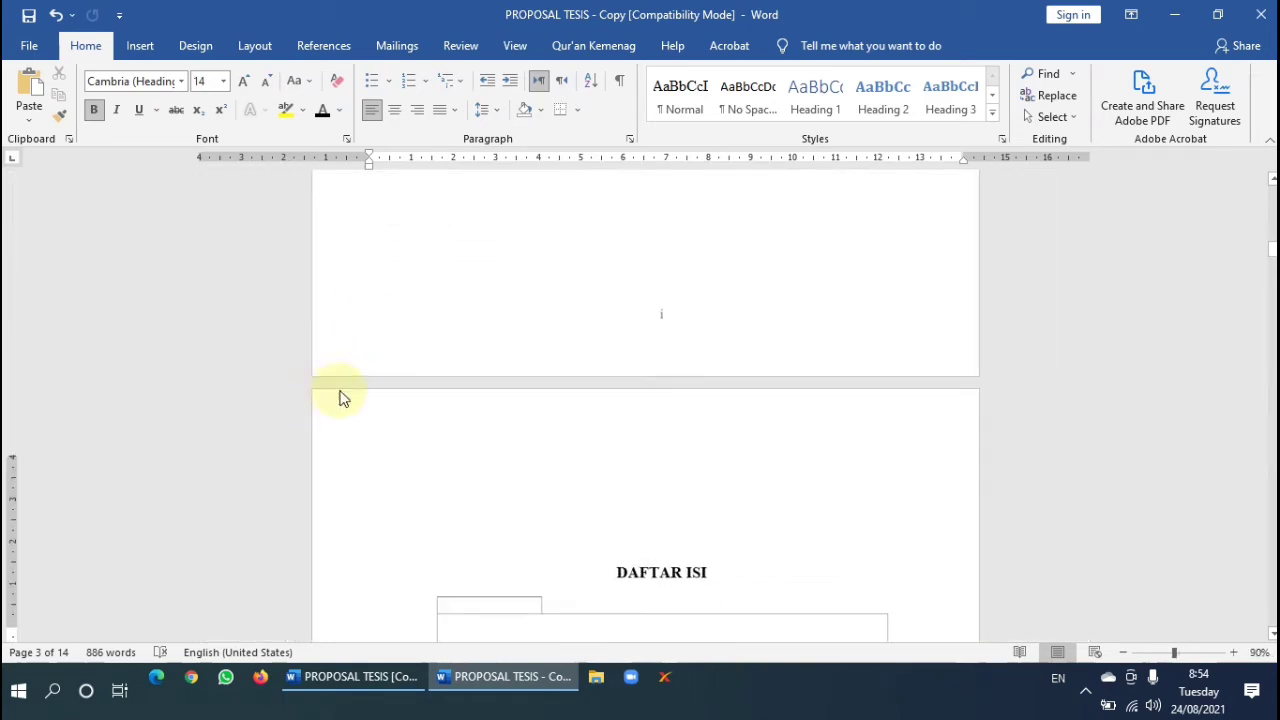
click(343, 397)
ctrl+scroll(493, 527, up, 2)
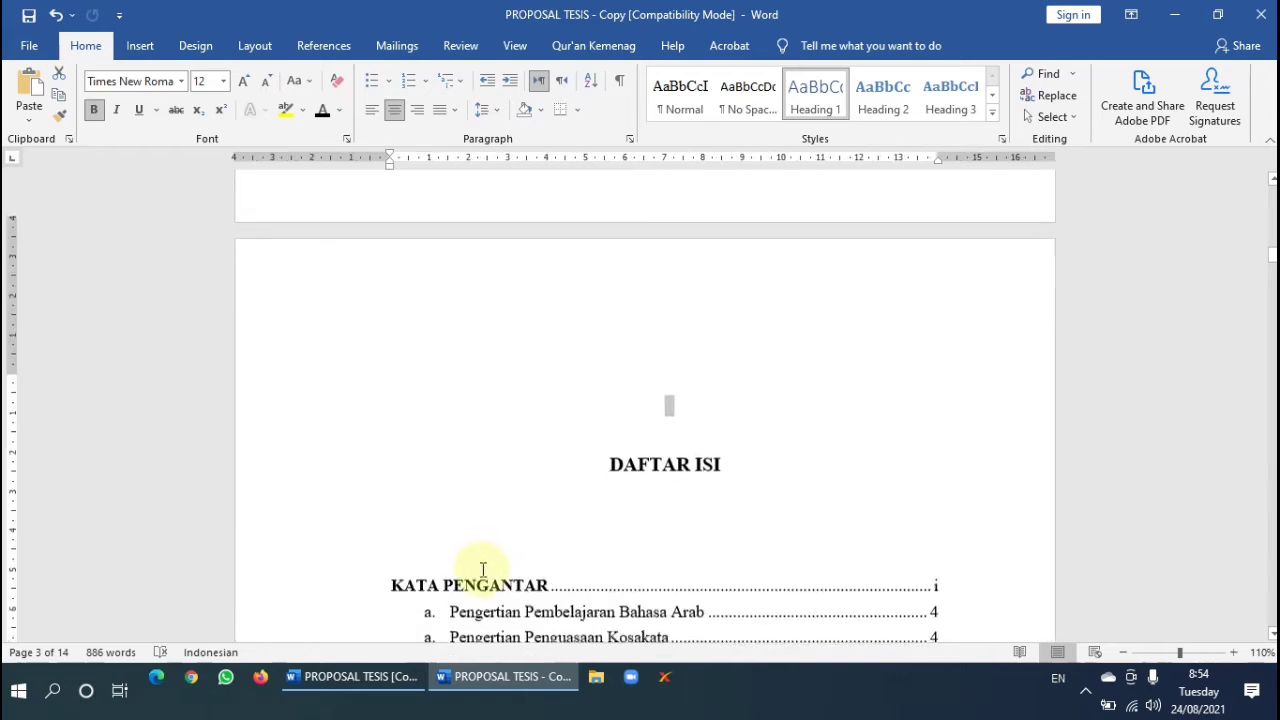
Update only the page numbers of the table of contents under the DAFTAR ISI title.
click(481, 527)
ctrl+scroll(481, 527, up, 2)
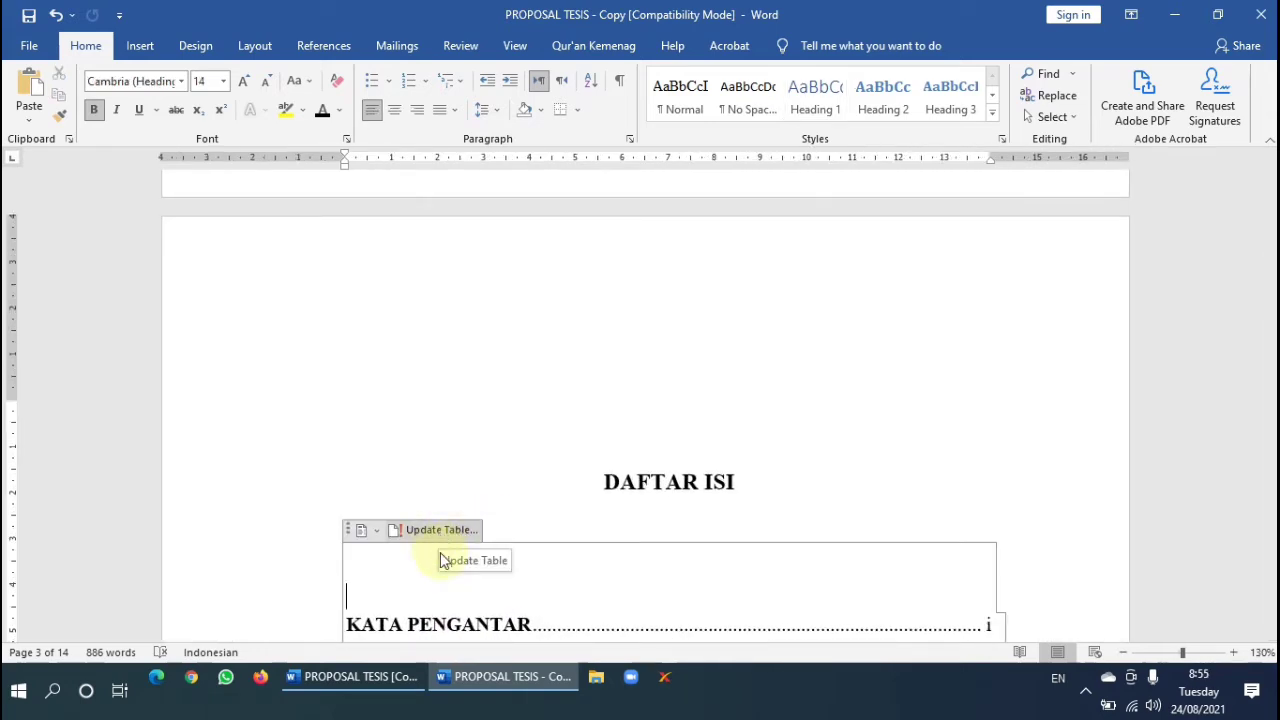
scroll(633, 461, down, 2)
click(437, 310)
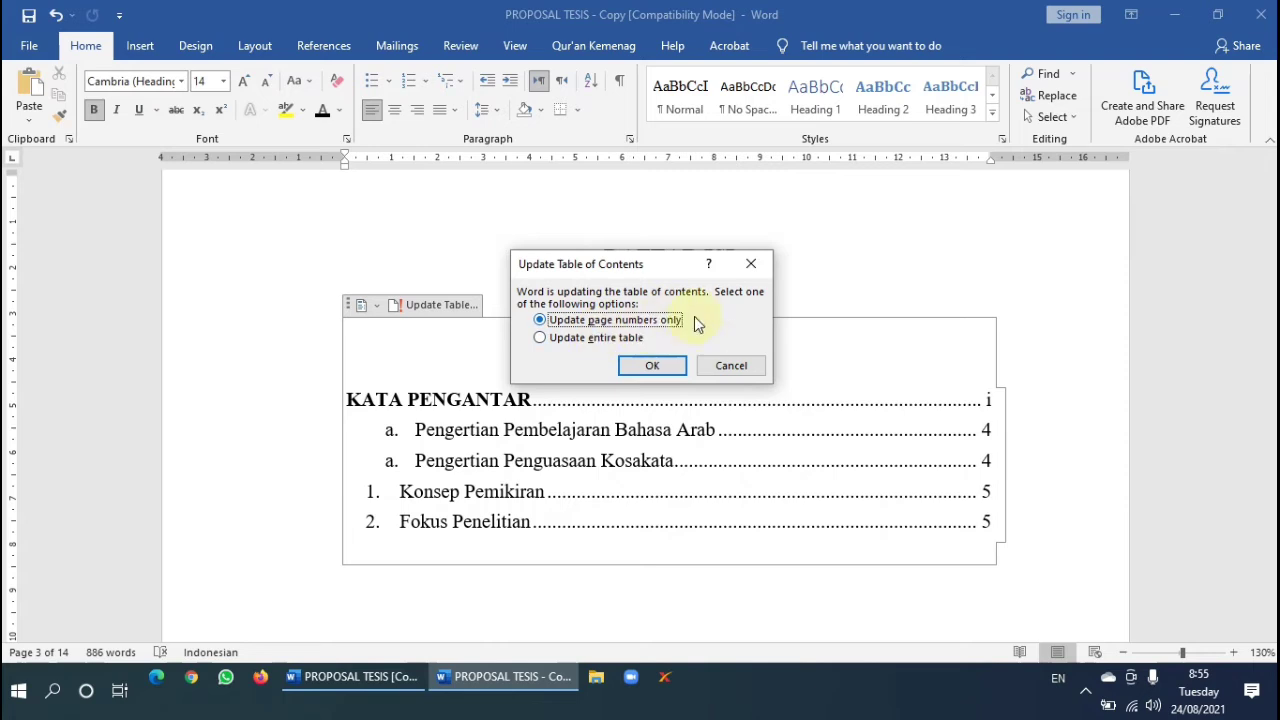
click(540, 339)
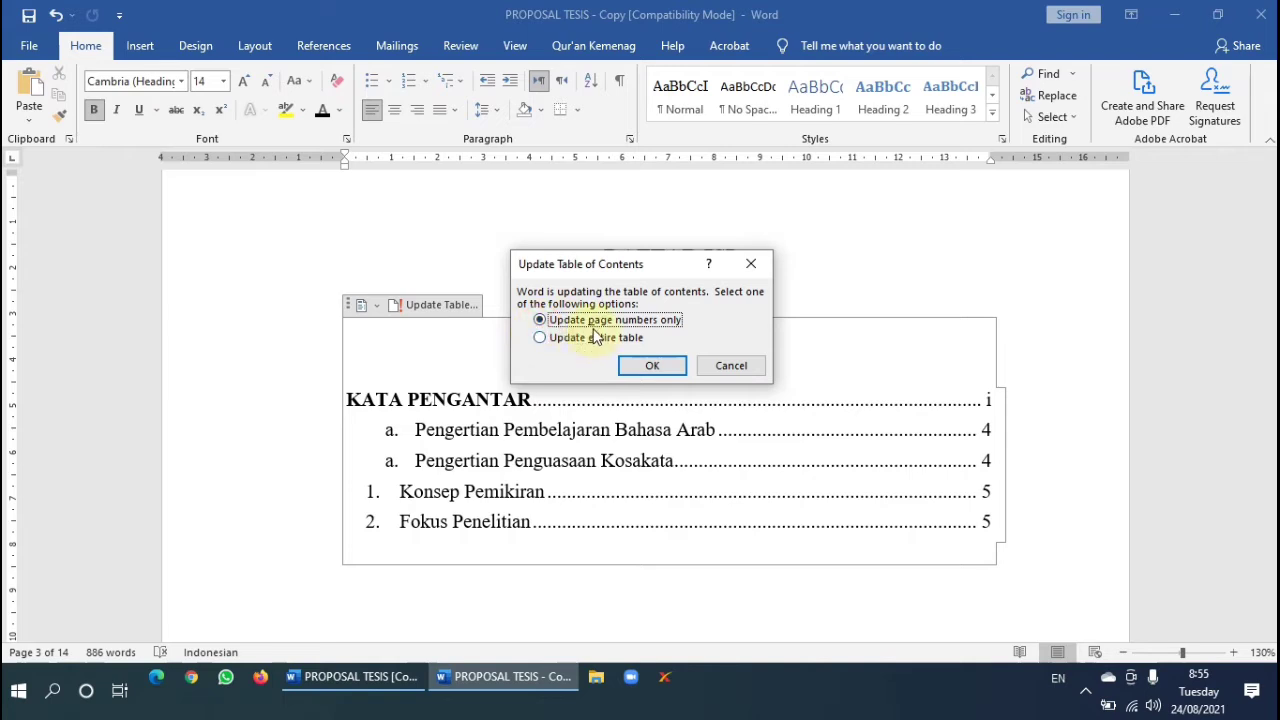
click(653, 366)
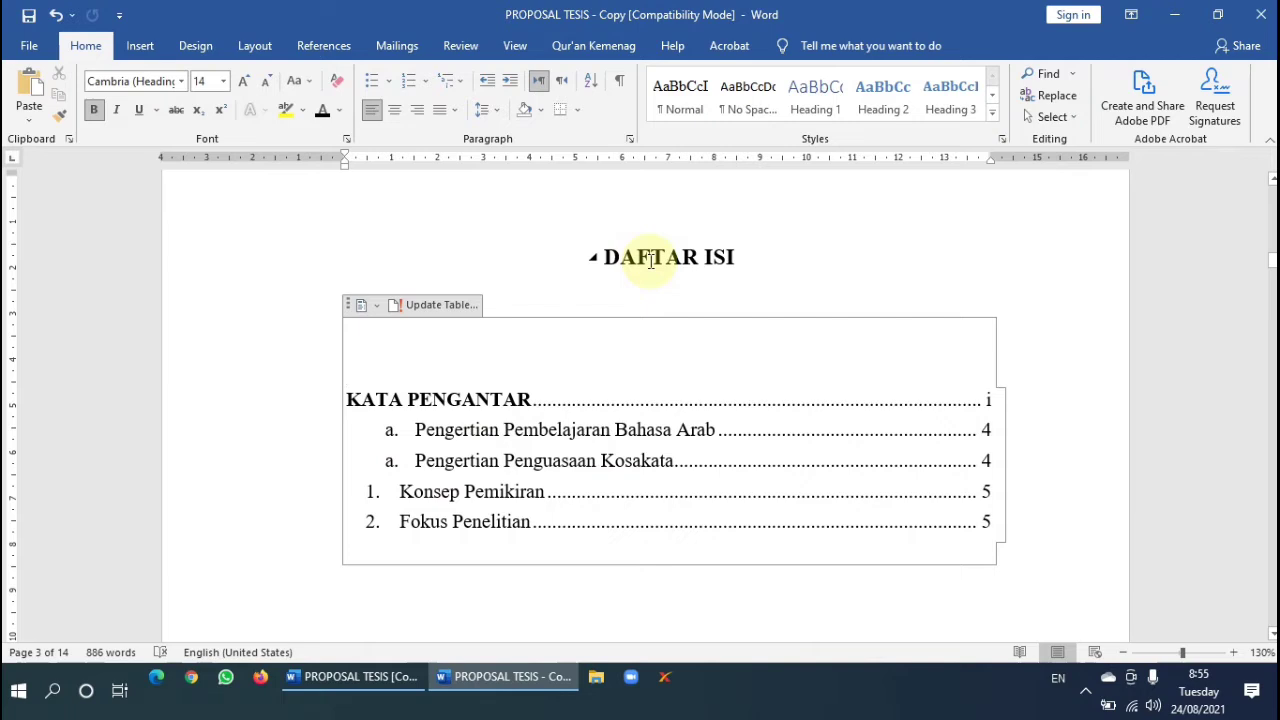
Update the entire table of contents and review its entries.
click(437, 310)
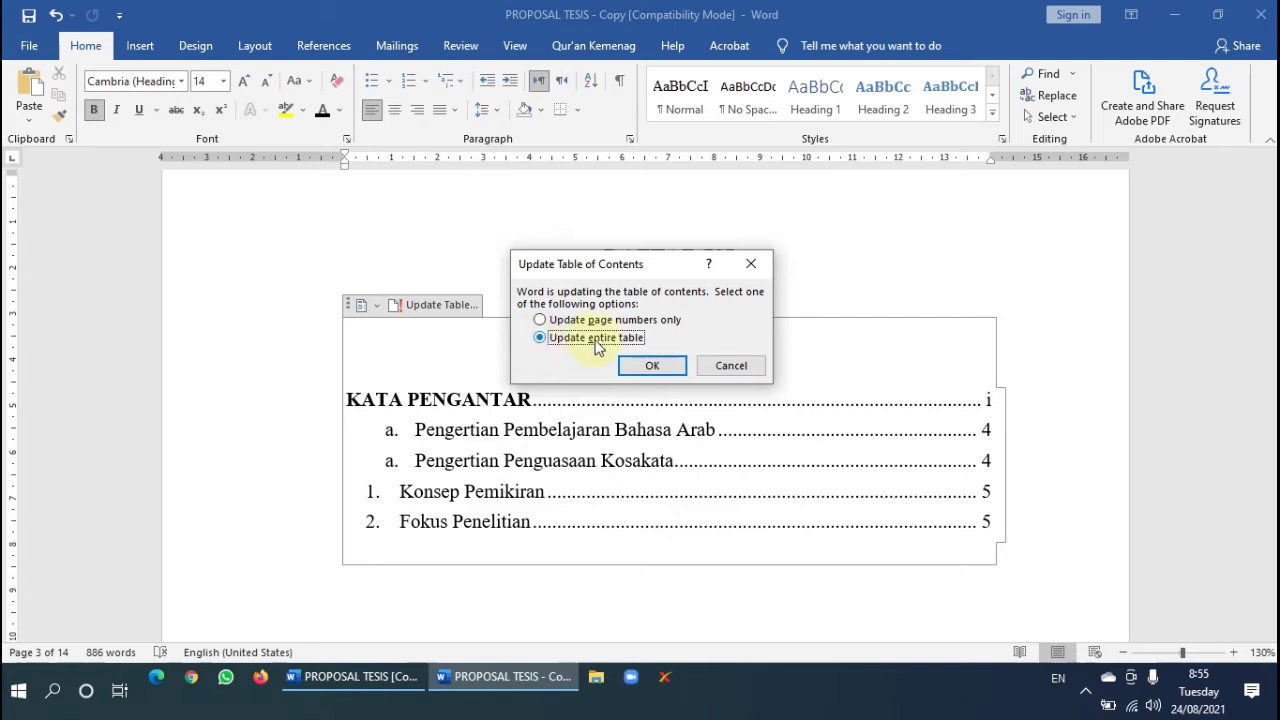
click(648, 364)
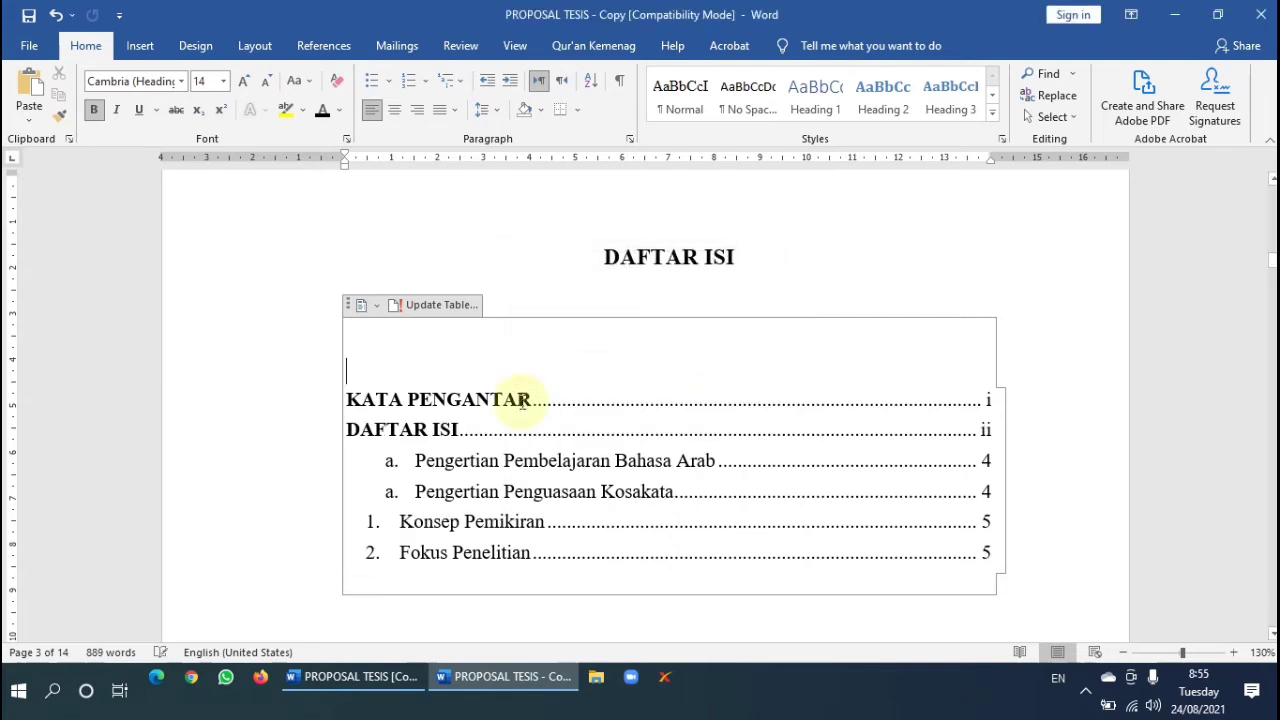
scroll(400, 395, down, 3)
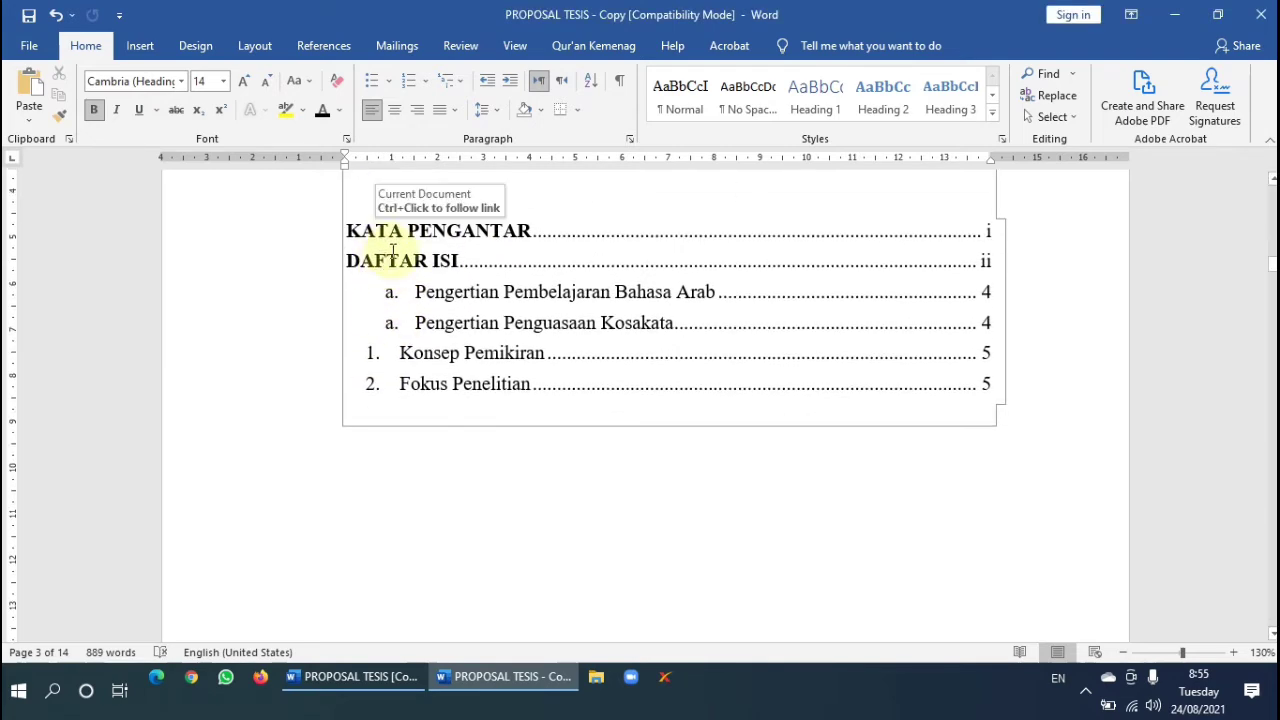
scroll(398, 253, up, 1)
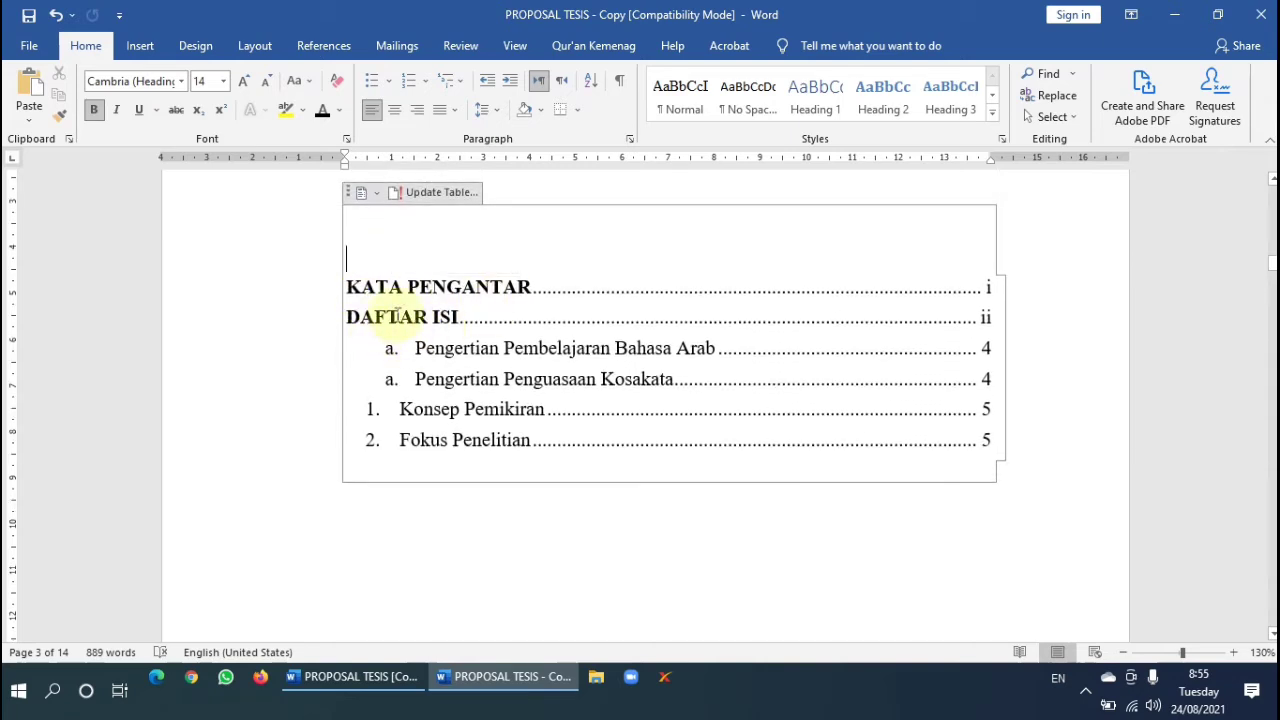
scroll(492, 350, up, 4)
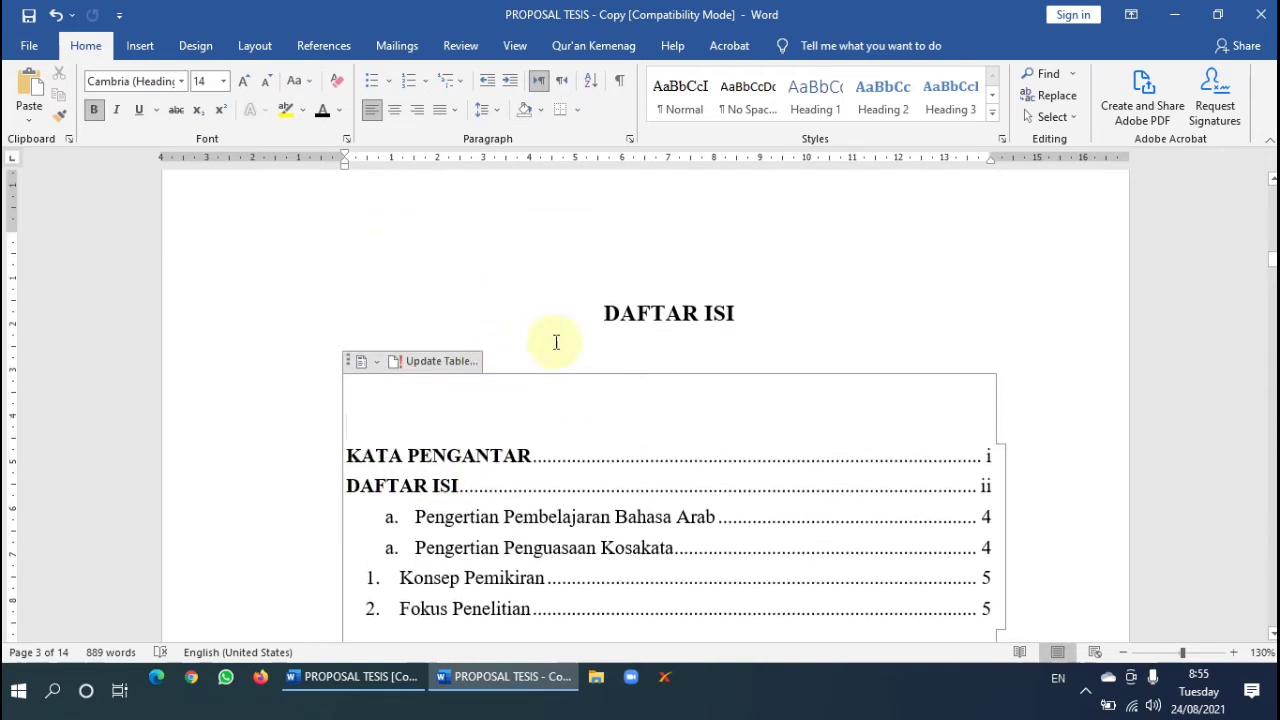
Check the style applied to the DAFTAR ISI title and look through the pages after the table of contents.
click(620, 318)
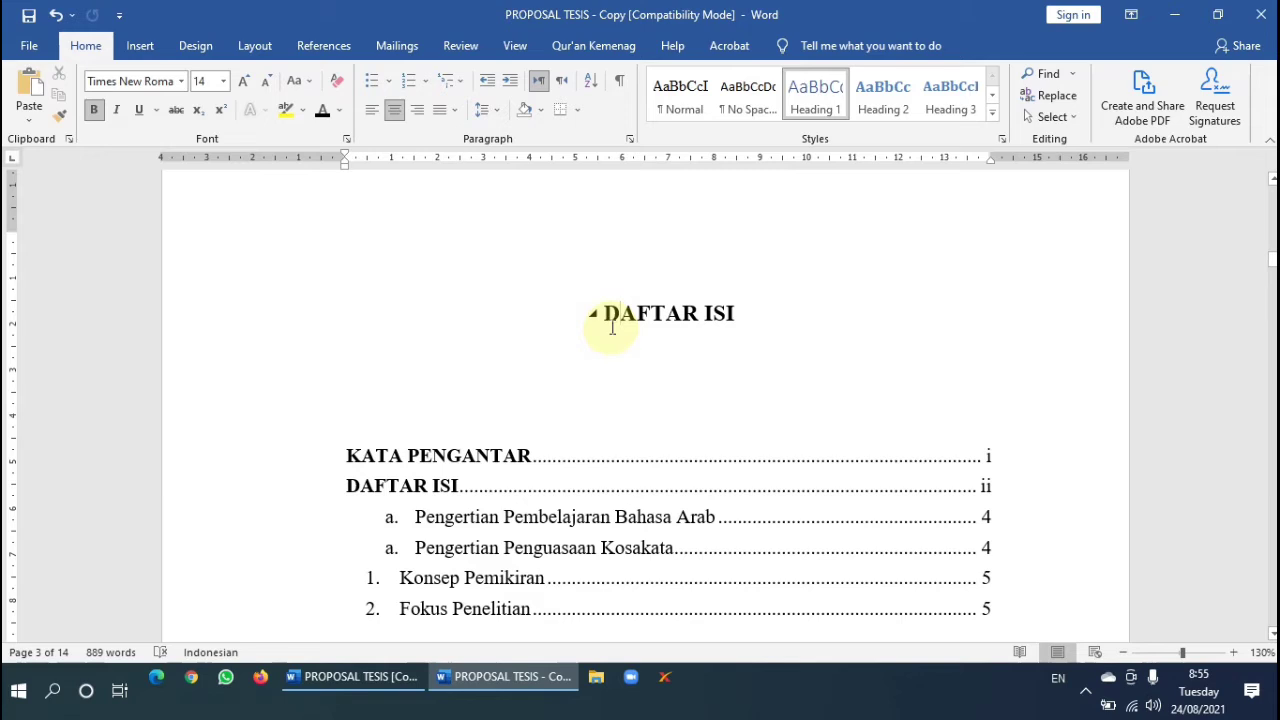
scroll(632, 354, down, 10)
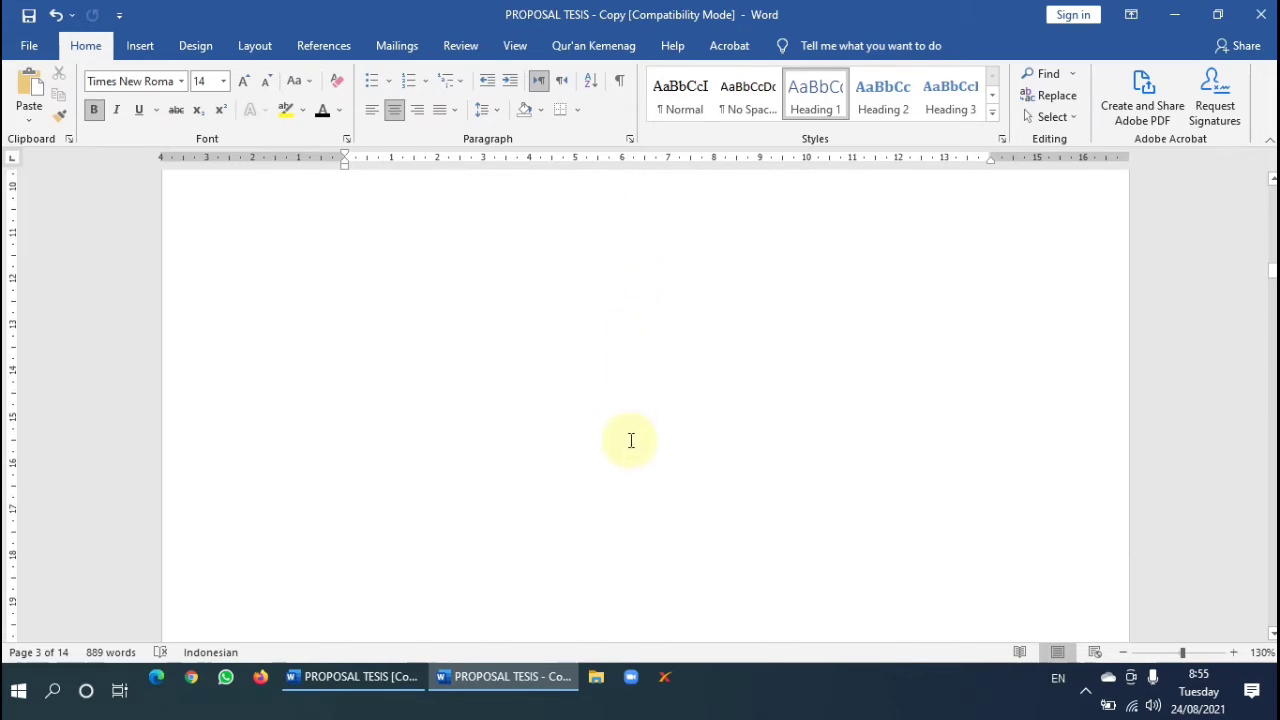
scroll(640, 480, down, 7)
scroll(660, 542, down, 20)
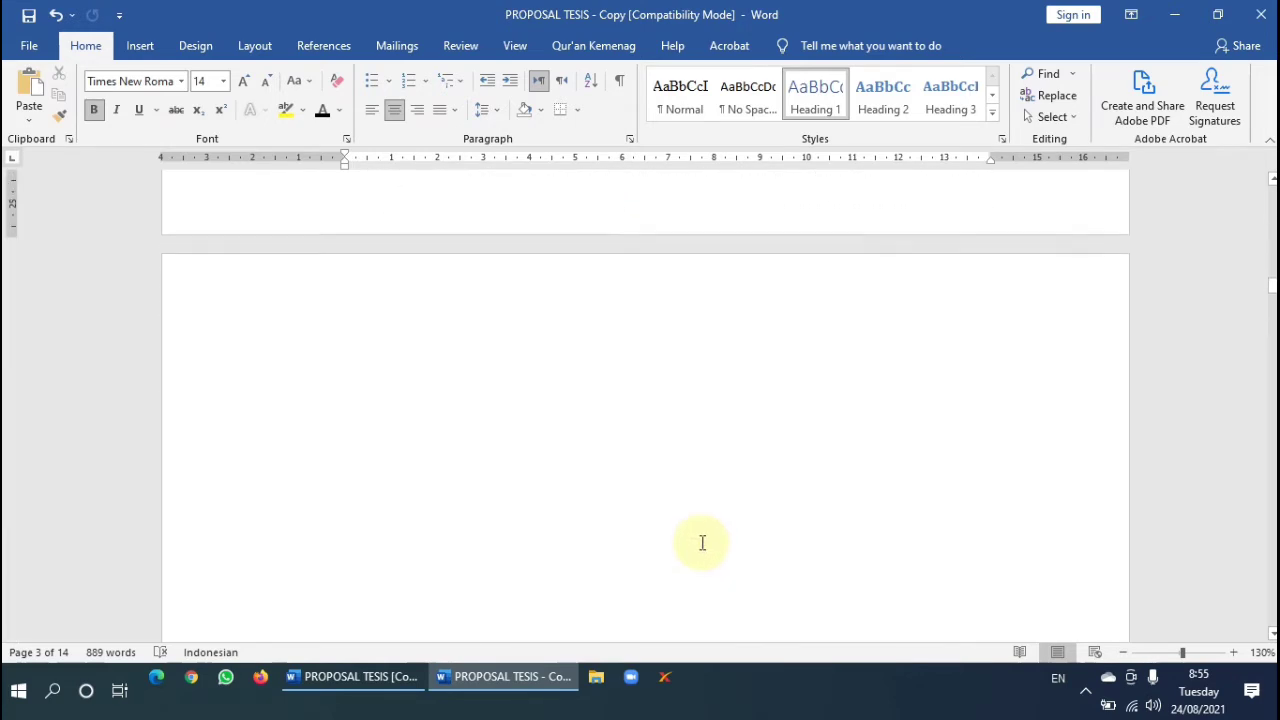
scroll(634, 494, down, 6)
scroll(640, 480, down, 13)
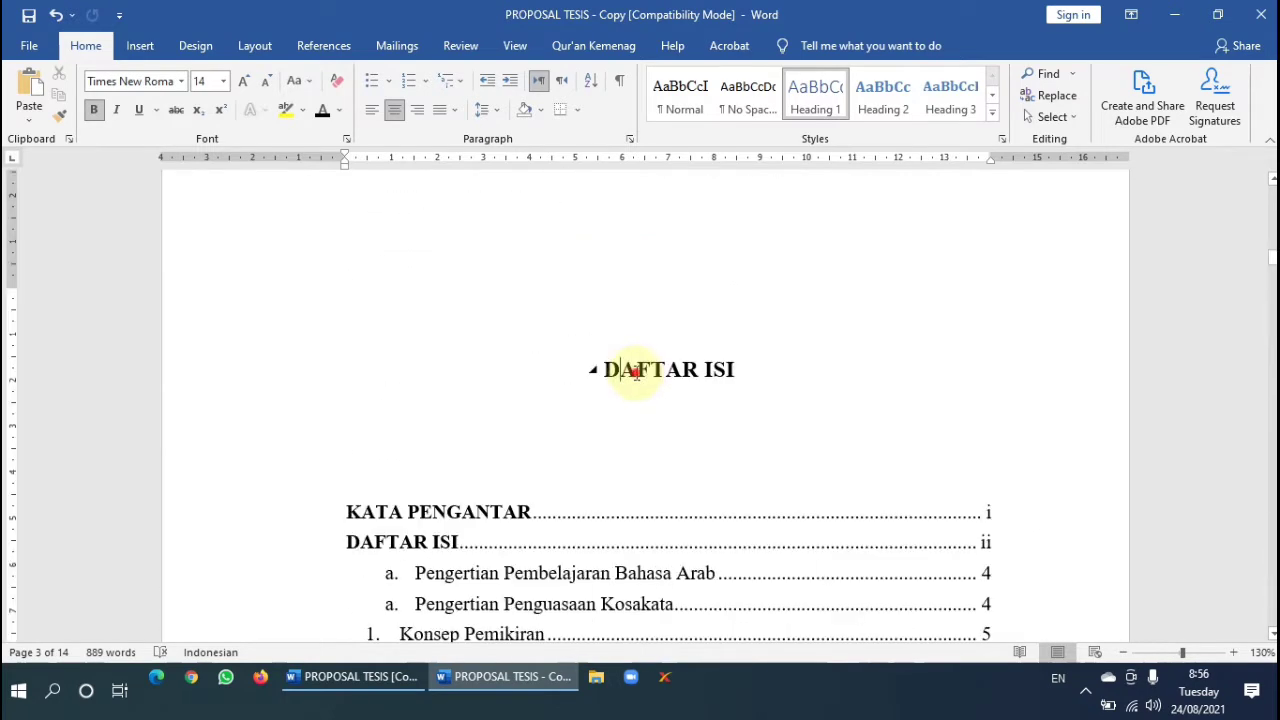
Select the DAFTAR ISI title, look for the BAB I PENDAHULUAN title that follows, and return to the DAFTAR ISI page.
double_click(636, 372)
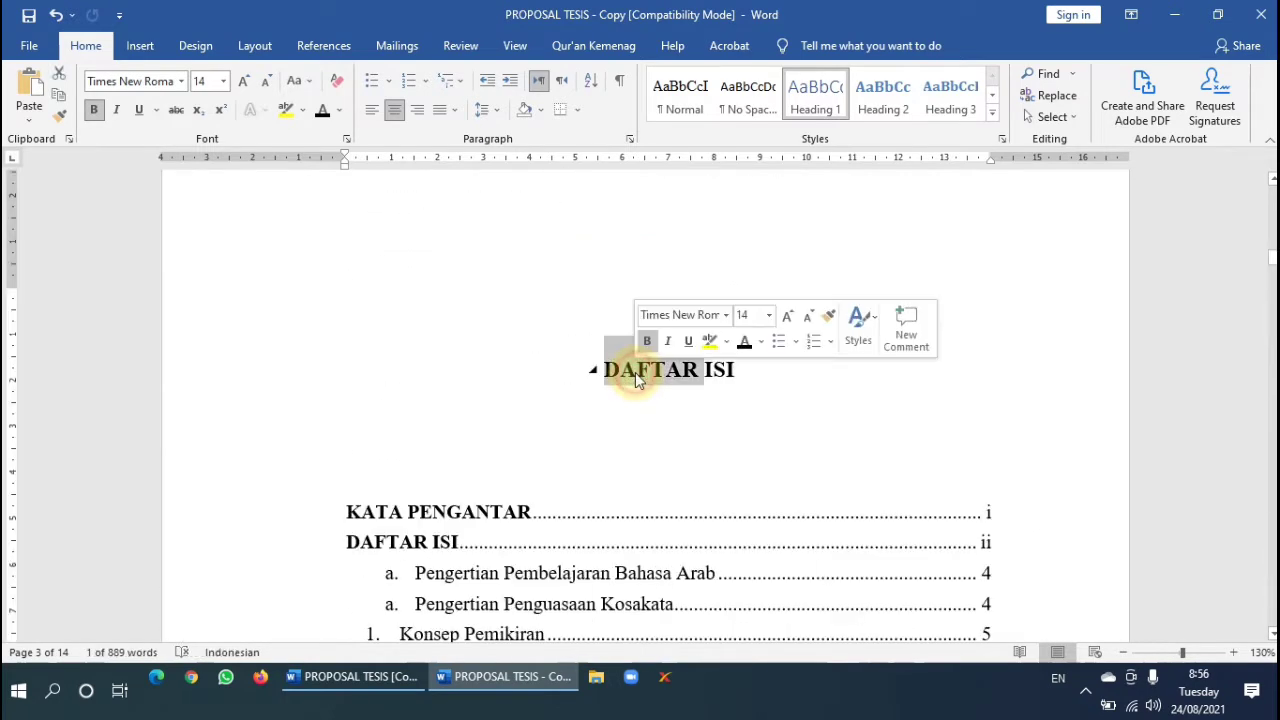
click(240, 390)
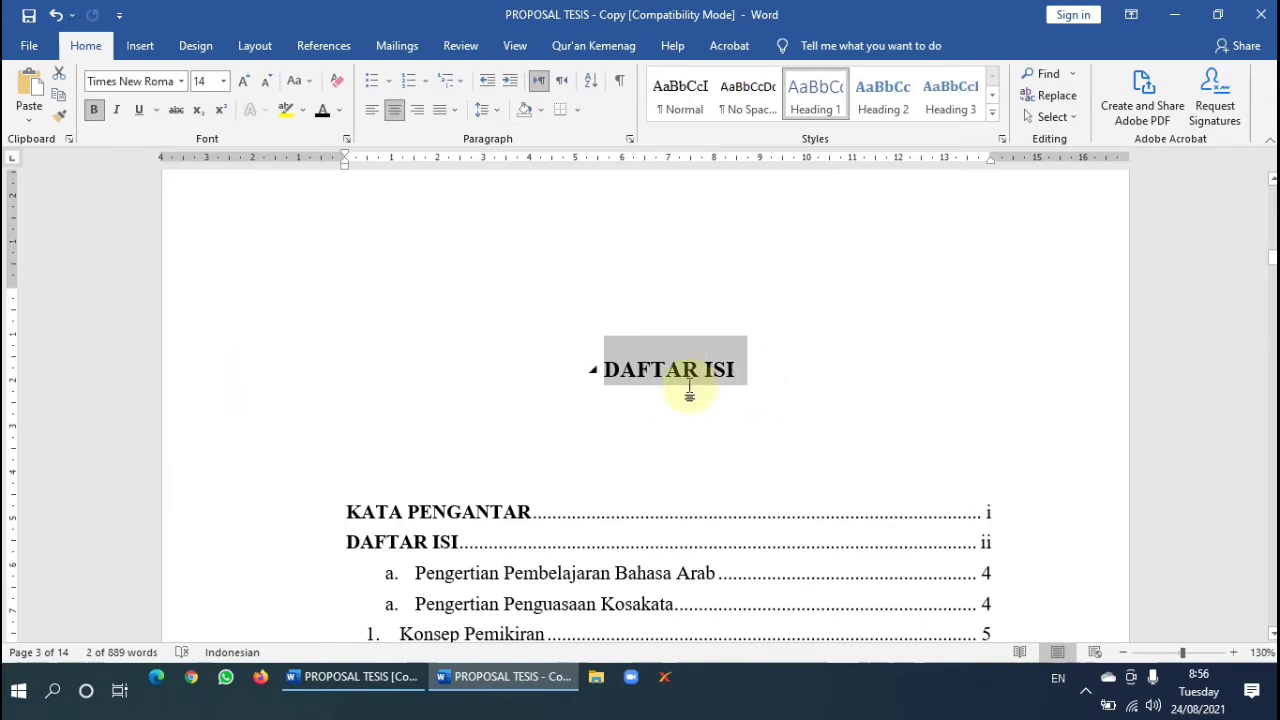
click(60, 120)
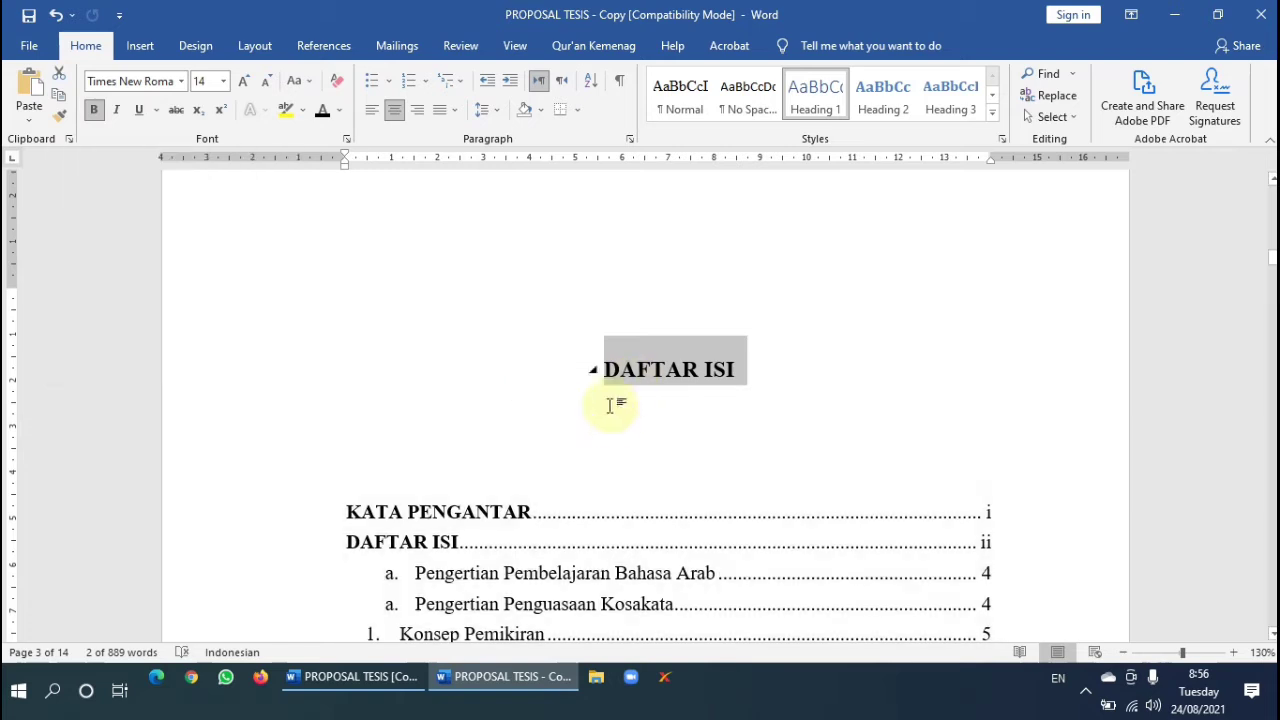
scroll(620, 440, down, 10)
scroll(641, 512, down, 5)
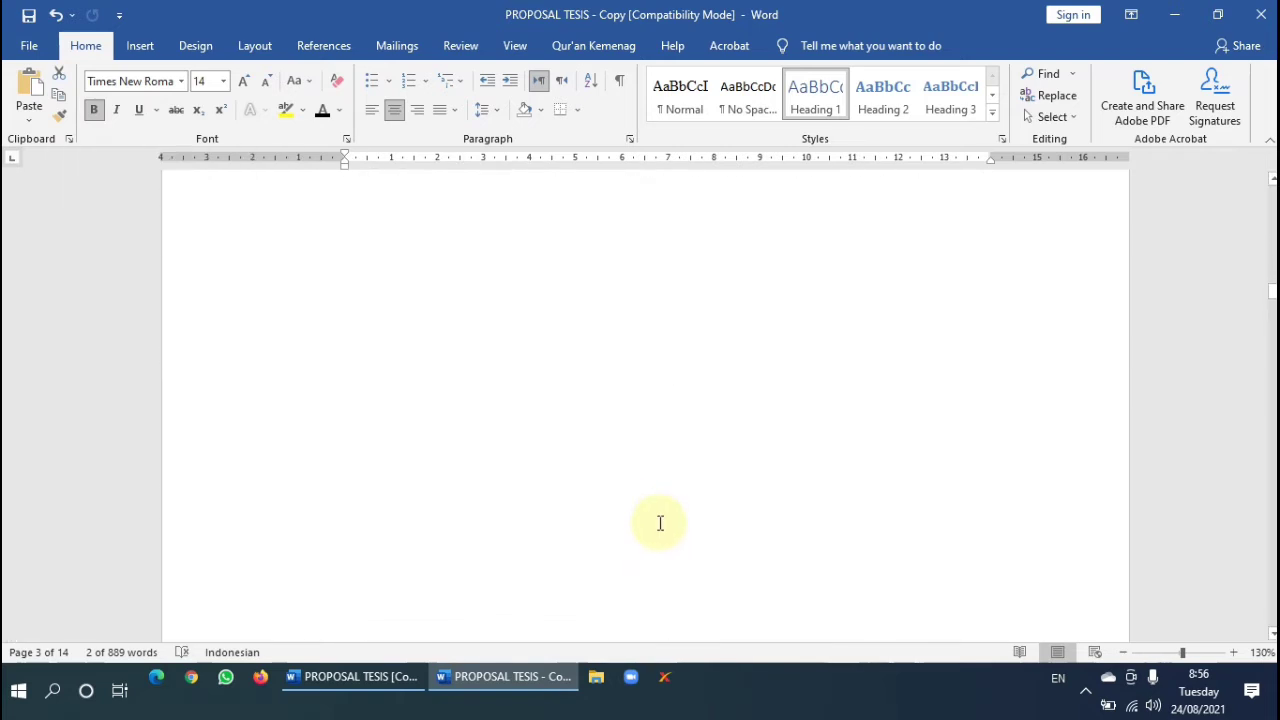
scroll(661, 568, down, 10)
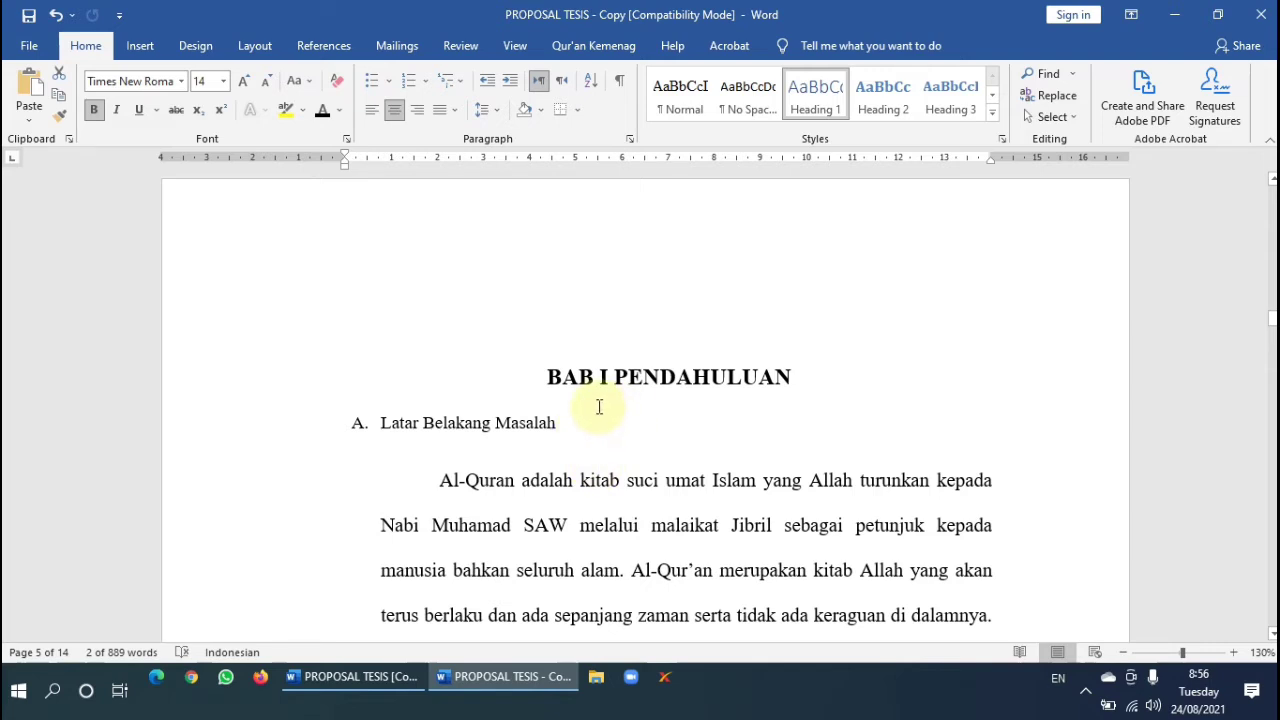
scroll(599, 407, up, 15)
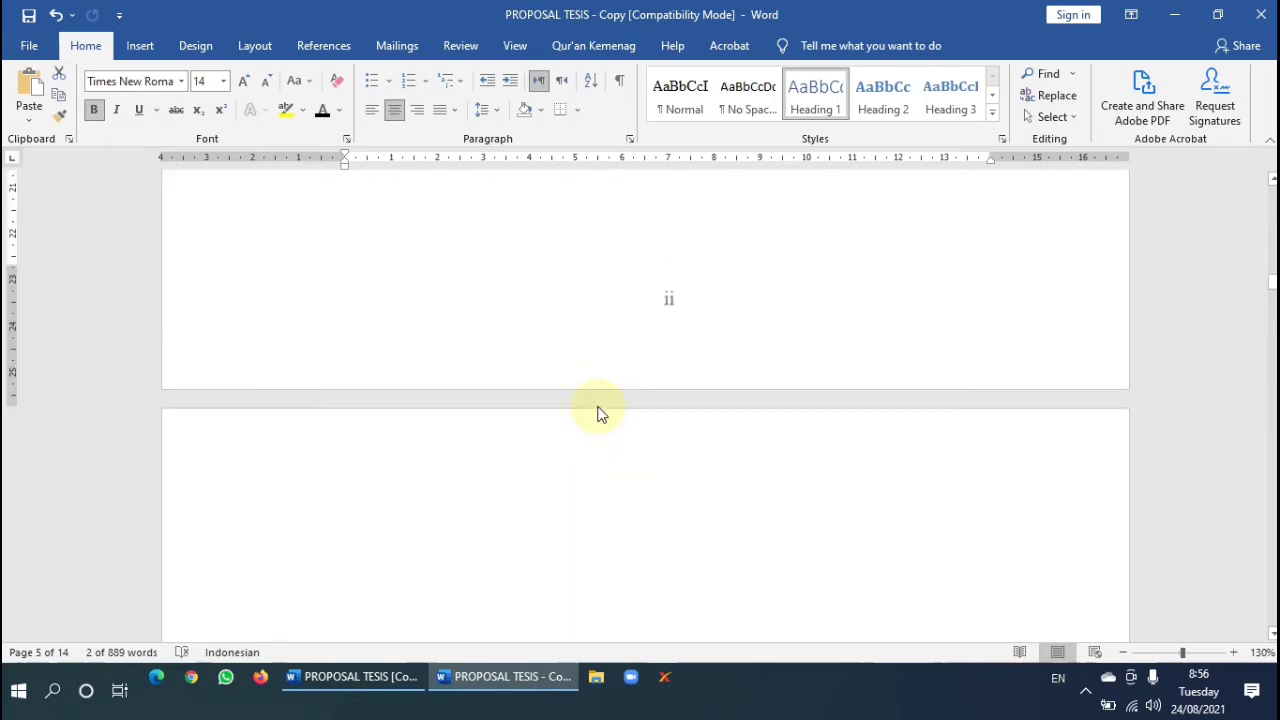
scroll(563, 405, up, 5)
scroll(797, 526, down, 2)
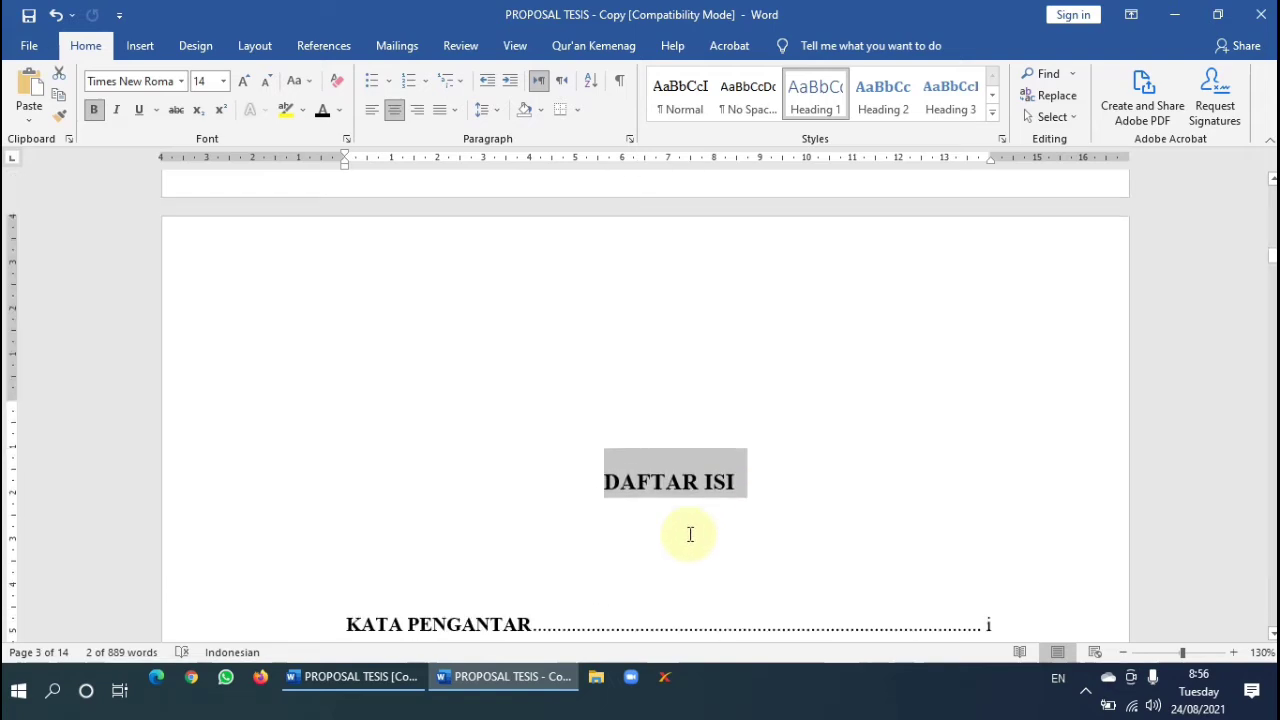
click(689, 534)
scroll(617, 514, down, 2)
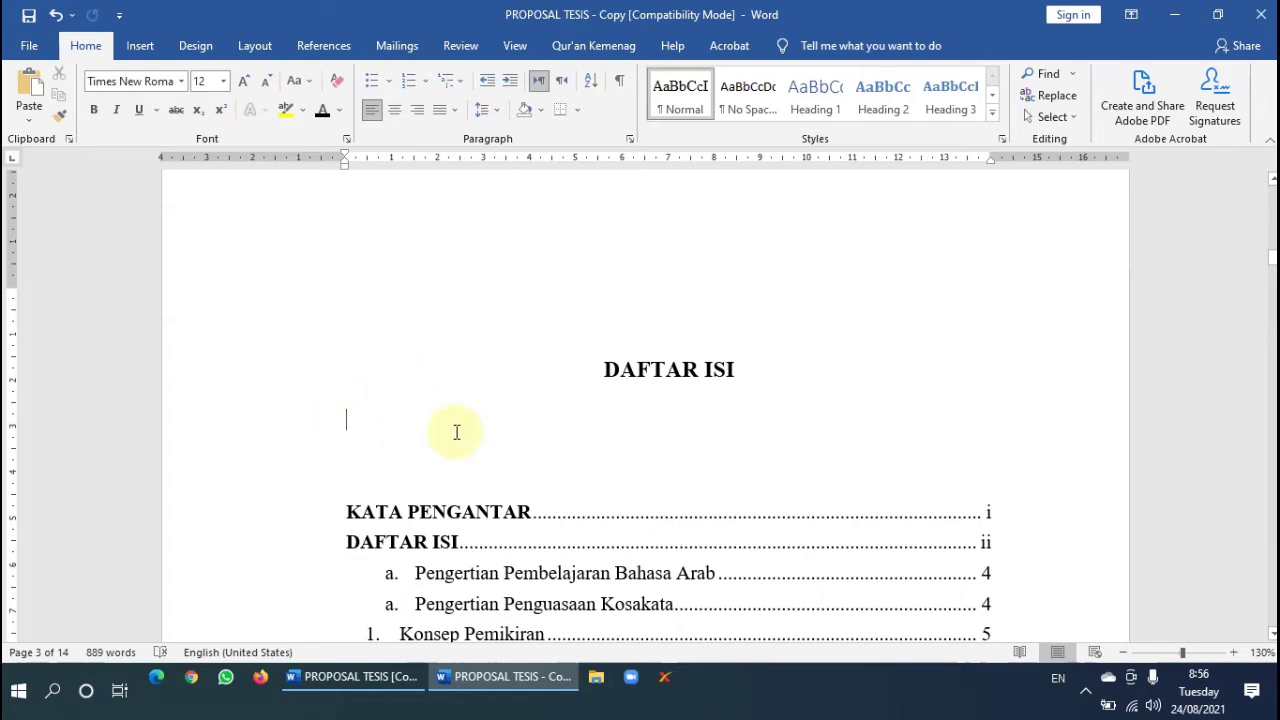
click(720, 404)
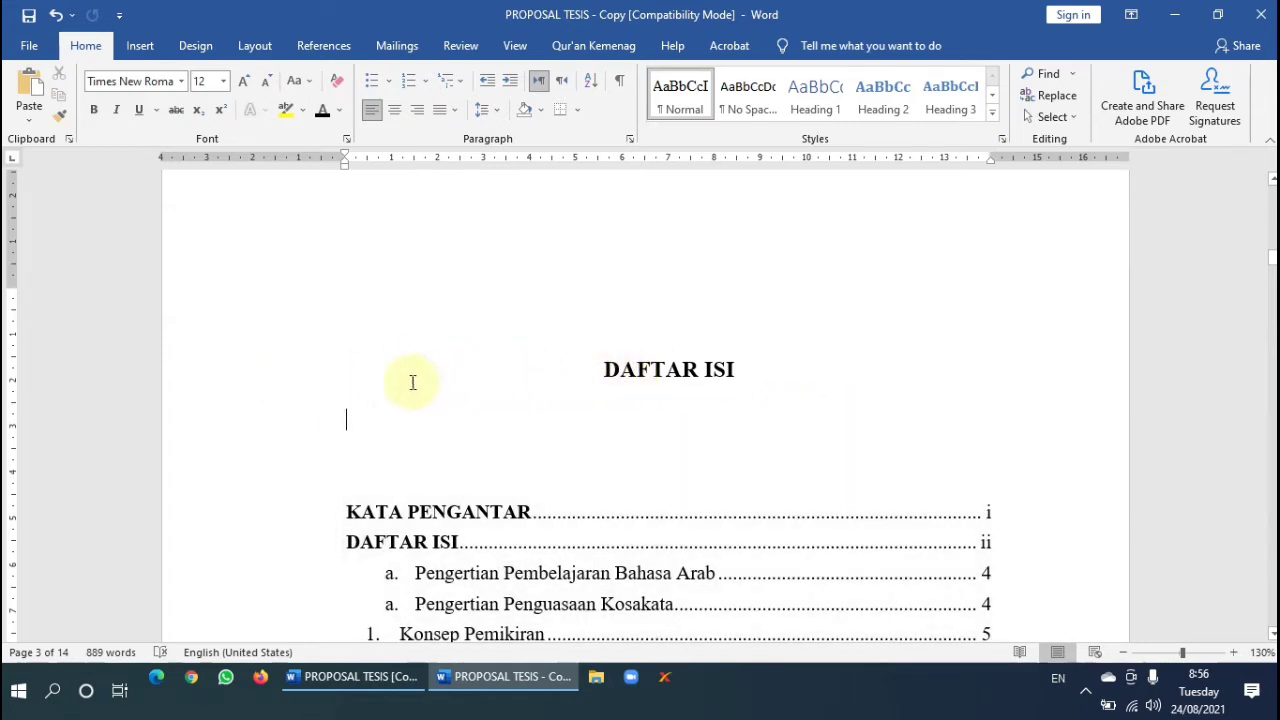
Pick up the formatting of the DAFTAR ISI title with Format Painter, keeping it active for repeated use.
click(271, 385)
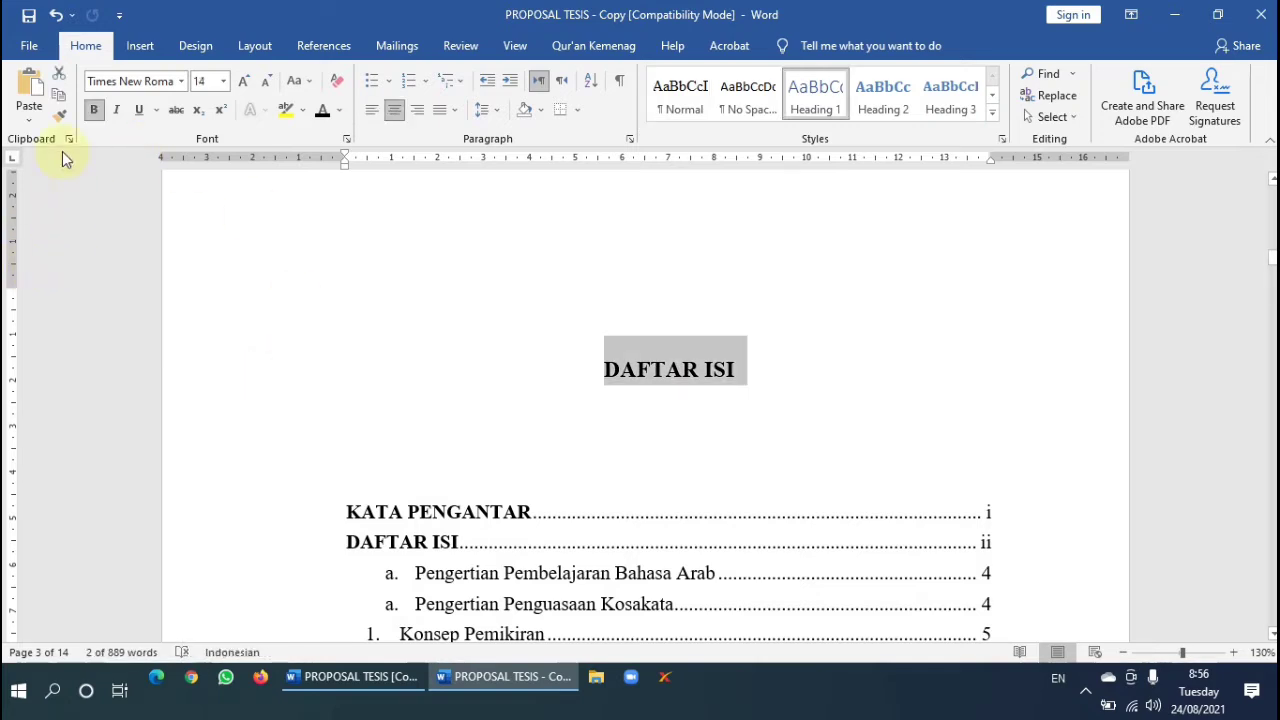
click(60, 115)
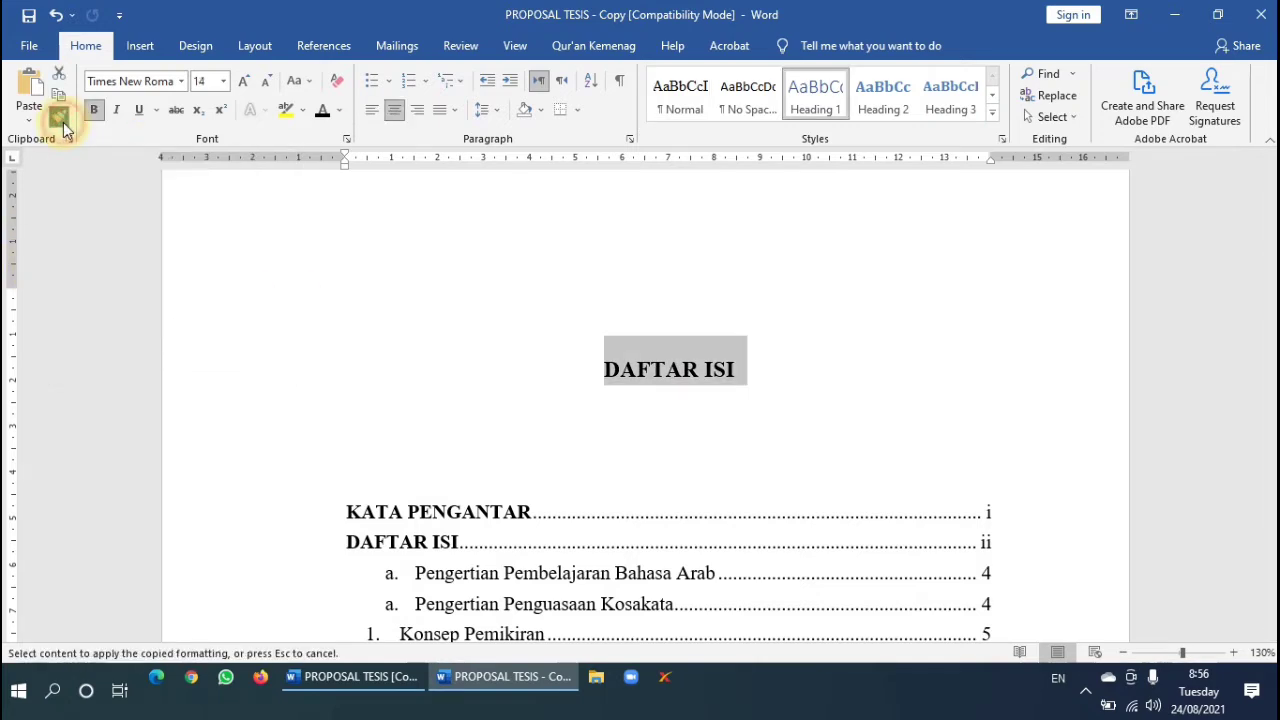
click(62, 118)
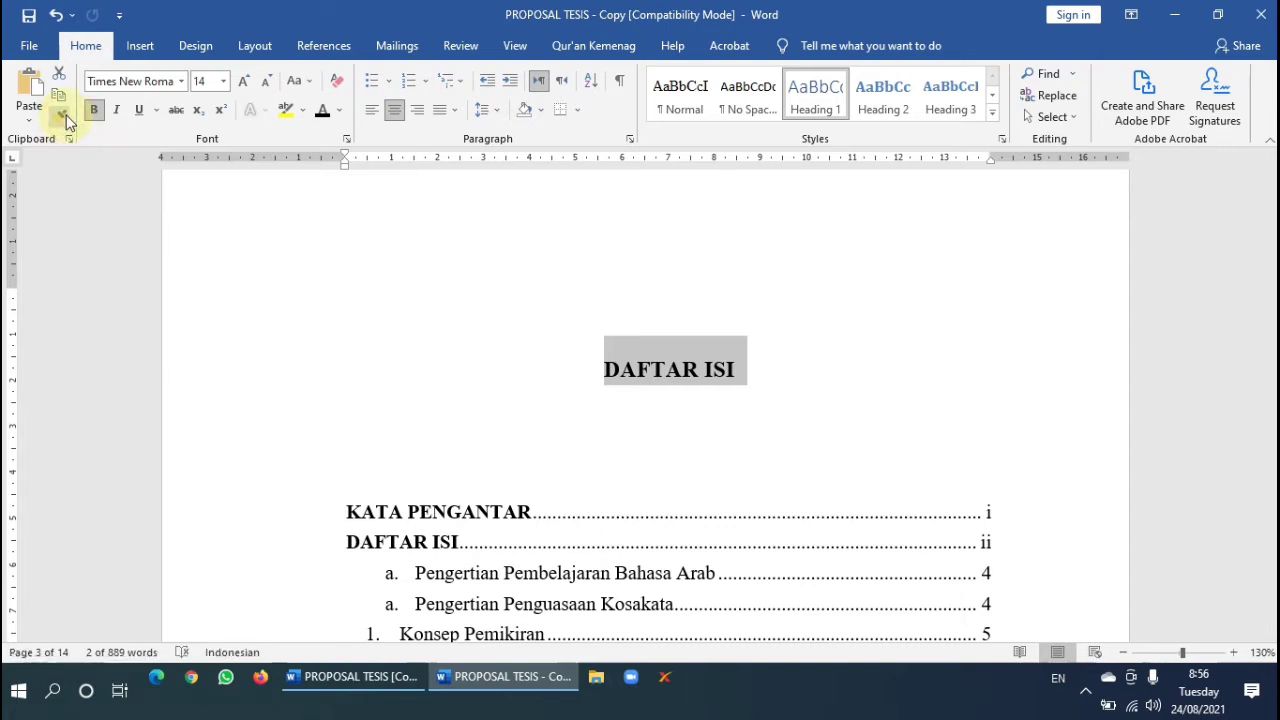
click(64, 118)
click(58, 115)
click(57, 117)
click(59, 118)
click(60, 118)
Apply the copied DAFTAR ISI formatting to the BAB I PENDAHULUAN title.
scroll(597, 453, down, 3)
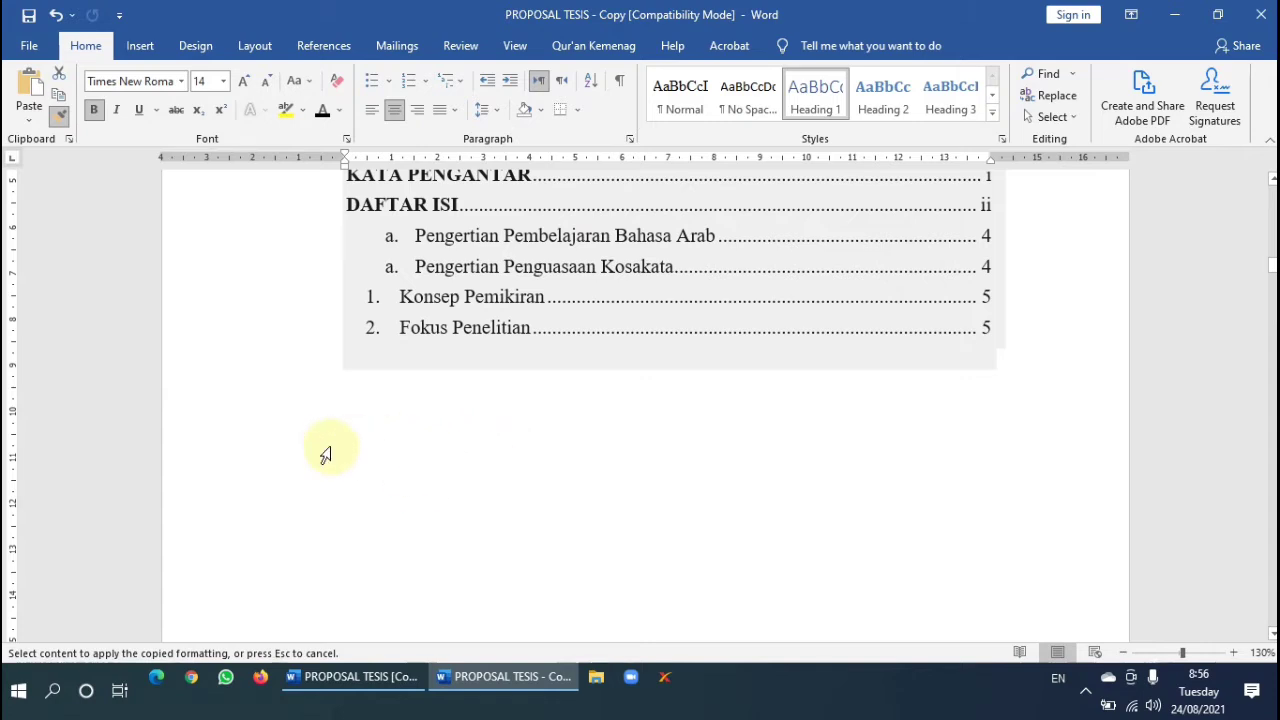
scroll(560, 495, up, 1)
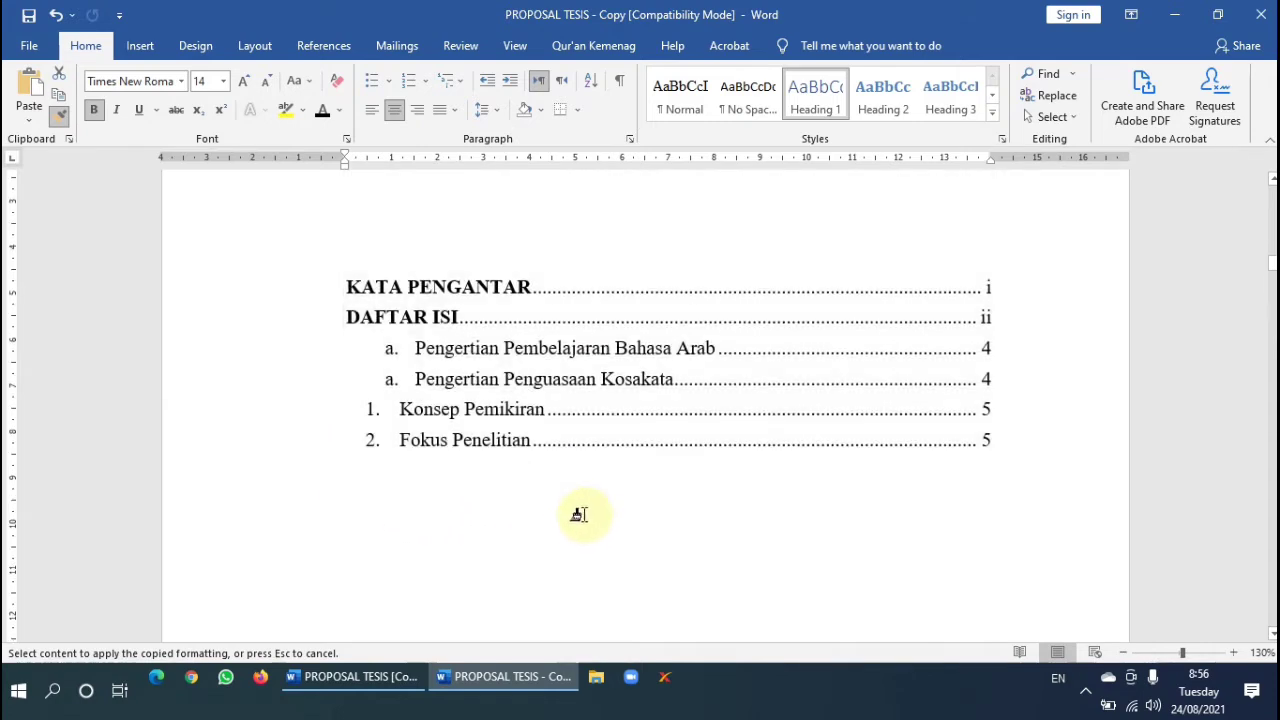
scroll(580, 522, down, 6)
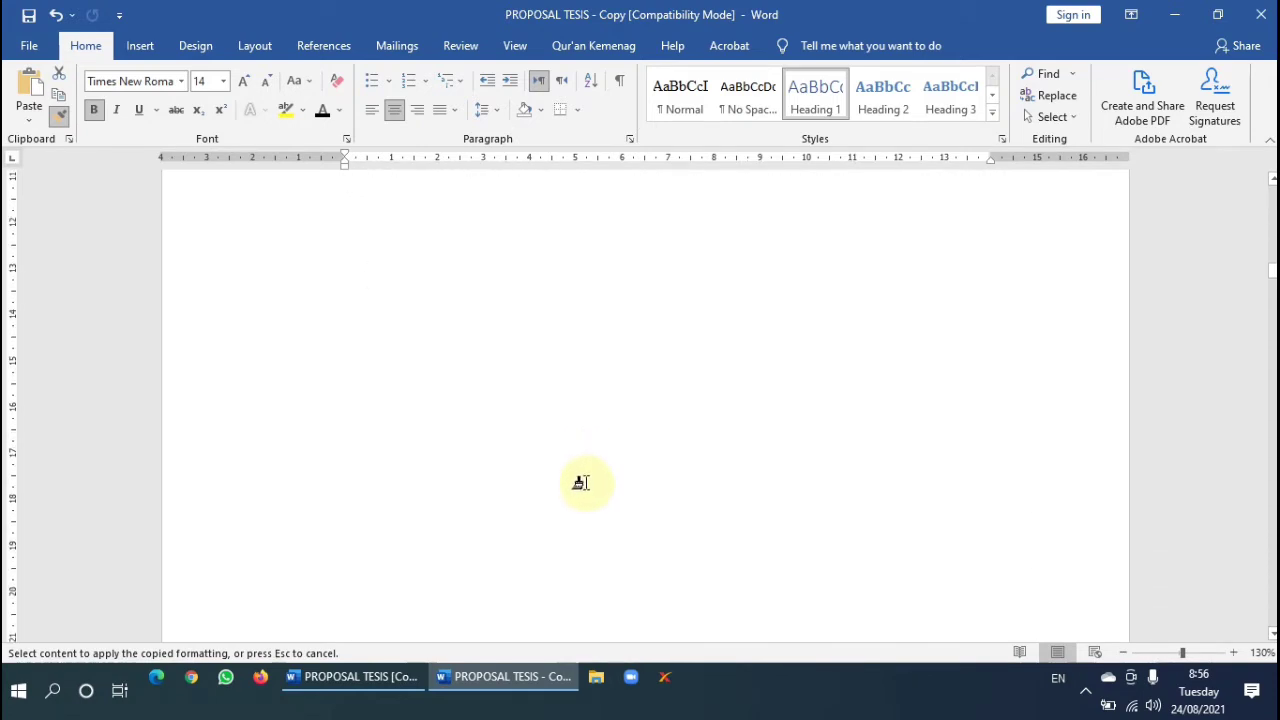
scroll(587, 484, down, 5)
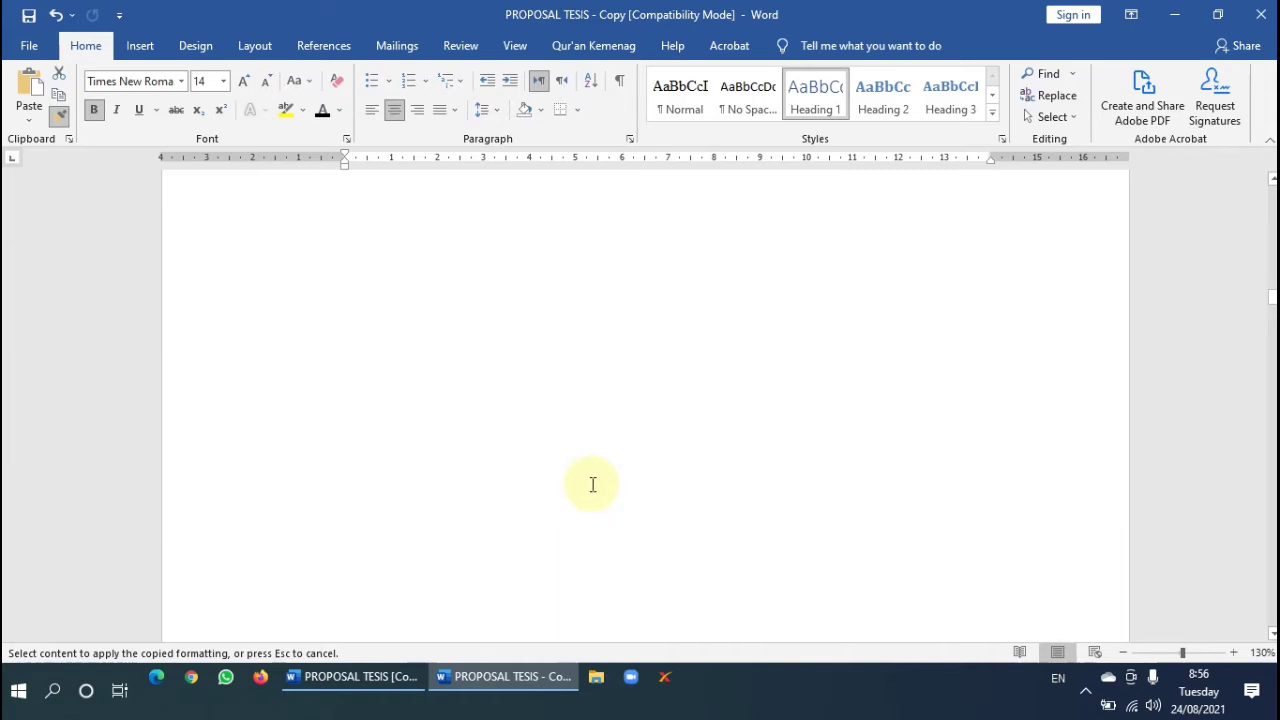
scroll(591, 488, down, 7)
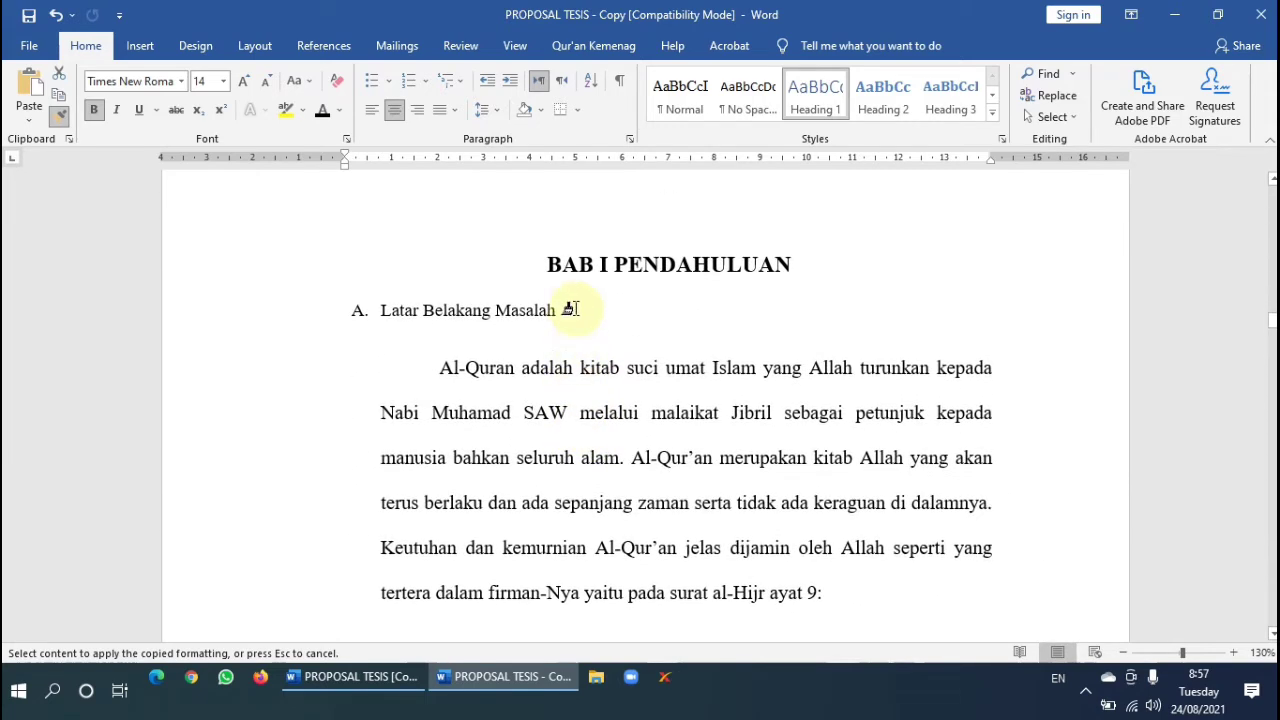
click(236, 276)
Apply the copied formatting to the two-line title BAB II KAJIAN PUSTAKA, KERANGKA BERFIKIR DAN HIPOTESIS.
scroll(477, 534, down, 15)
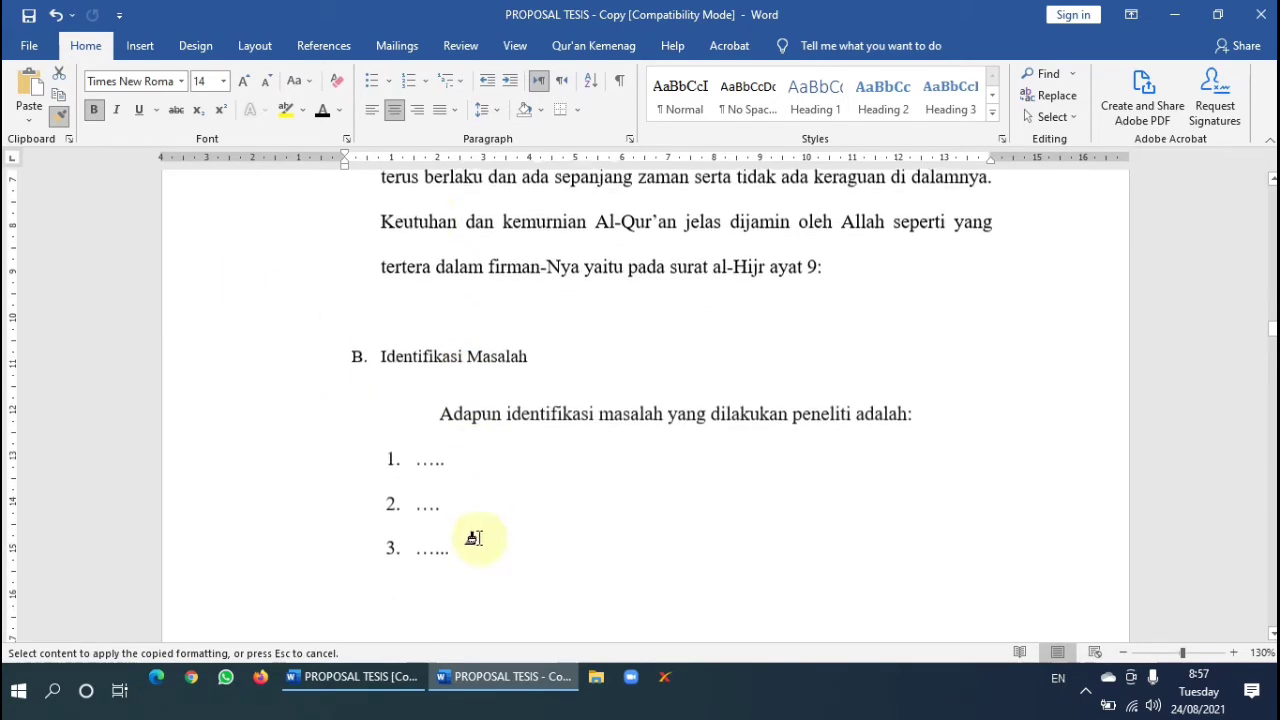
scroll(490, 551, down, 12)
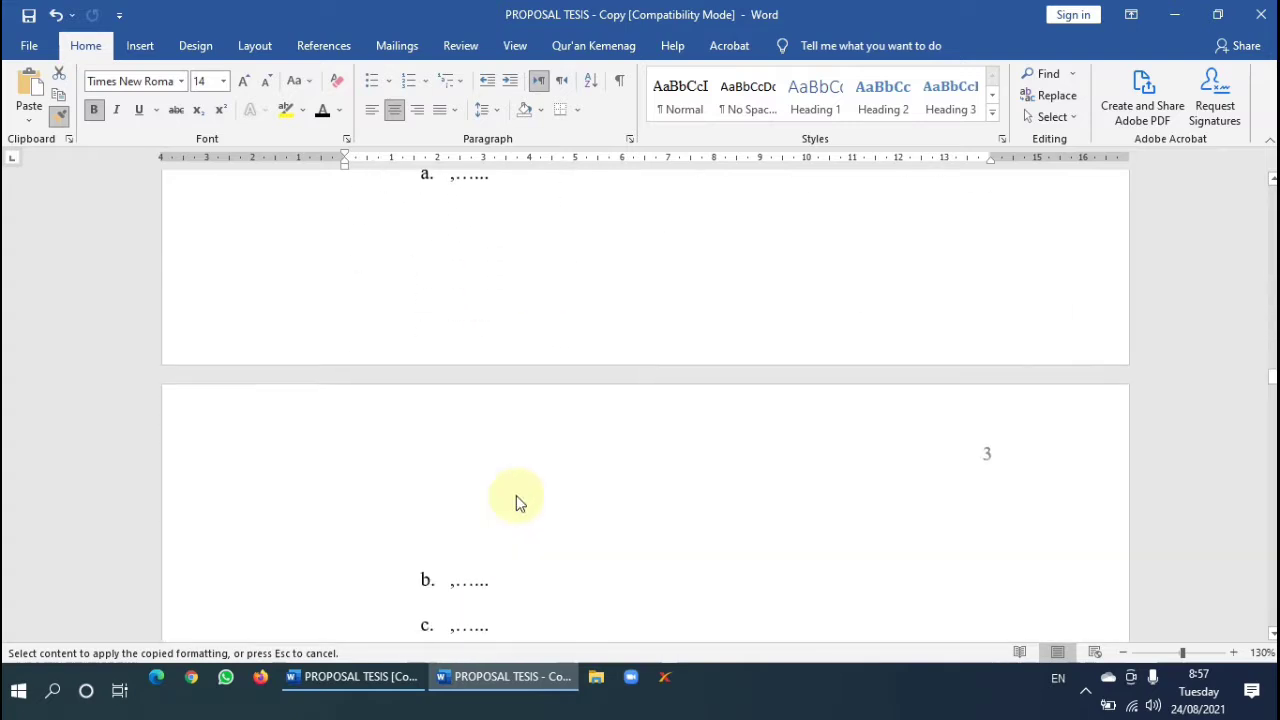
scroll(544, 500, down, 4)
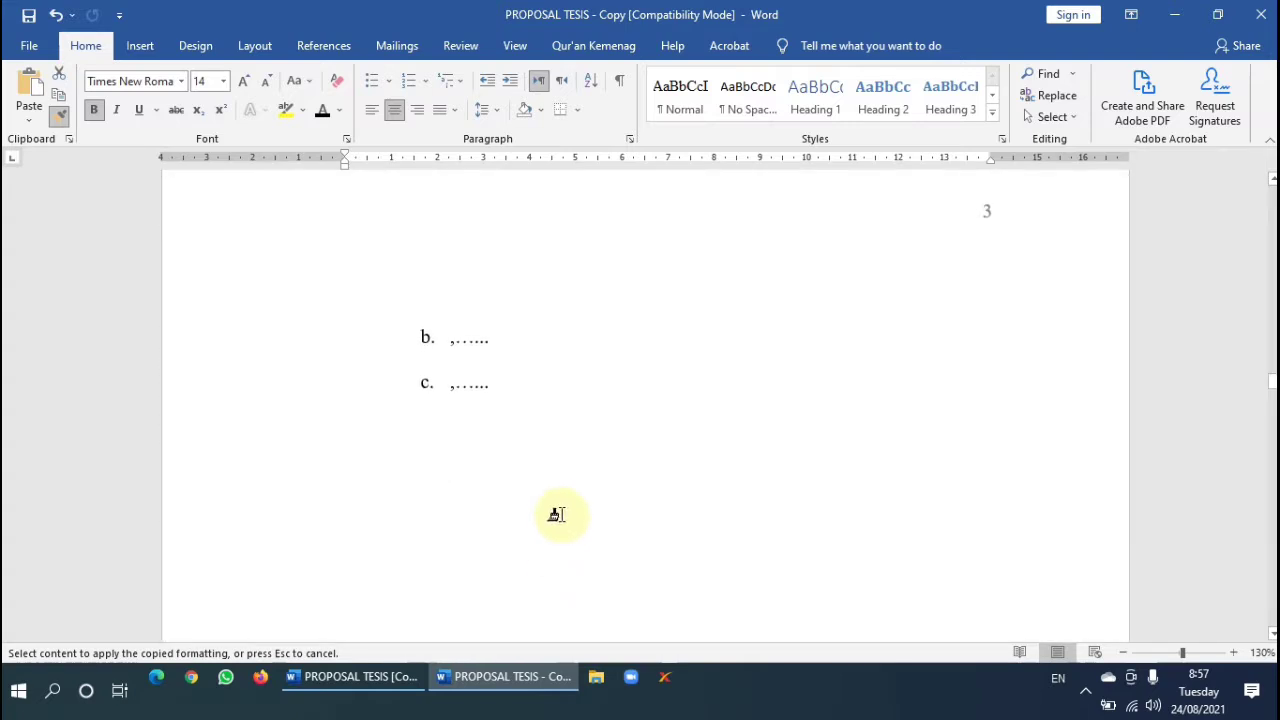
scroll(568, 504, down, 8)
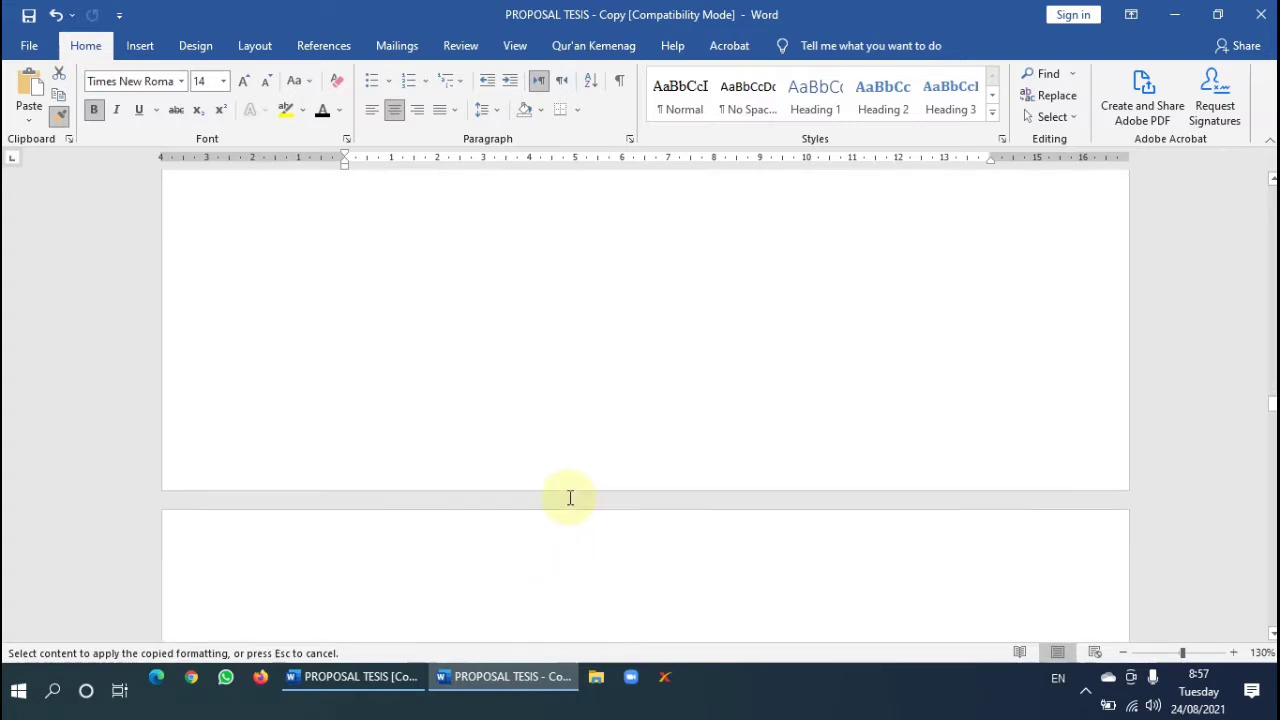
drag(206, 404, 206, 410)
click(206, 410)
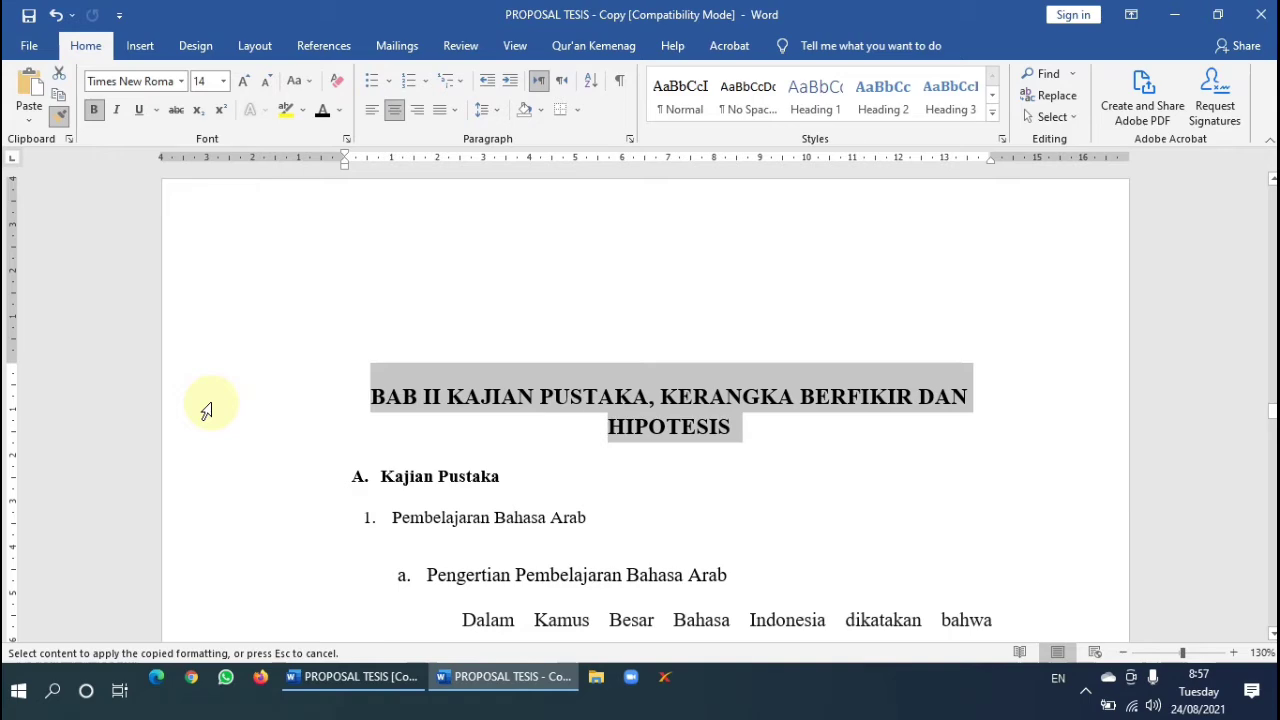
Apply the copied formatting to the BAB III METODOLOGI PENELITIAN title.
scroll(634, 437, down, 15)
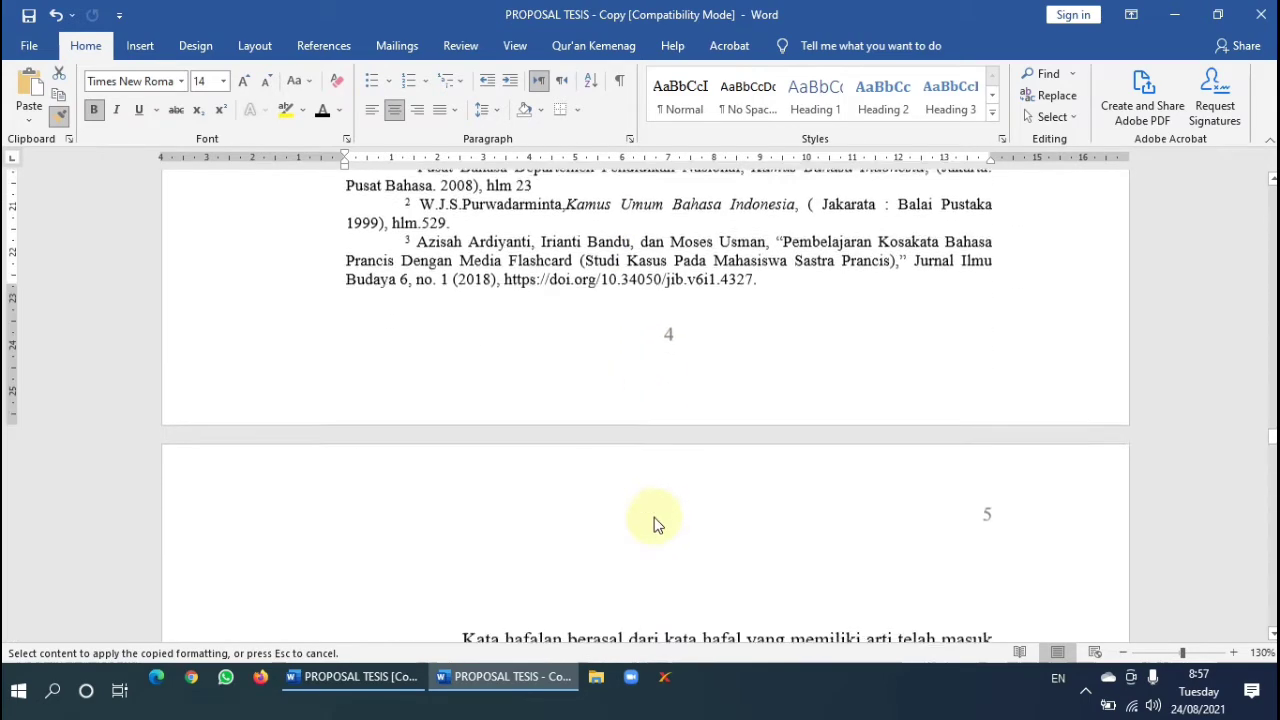
scroll(657, 525, down, 15)
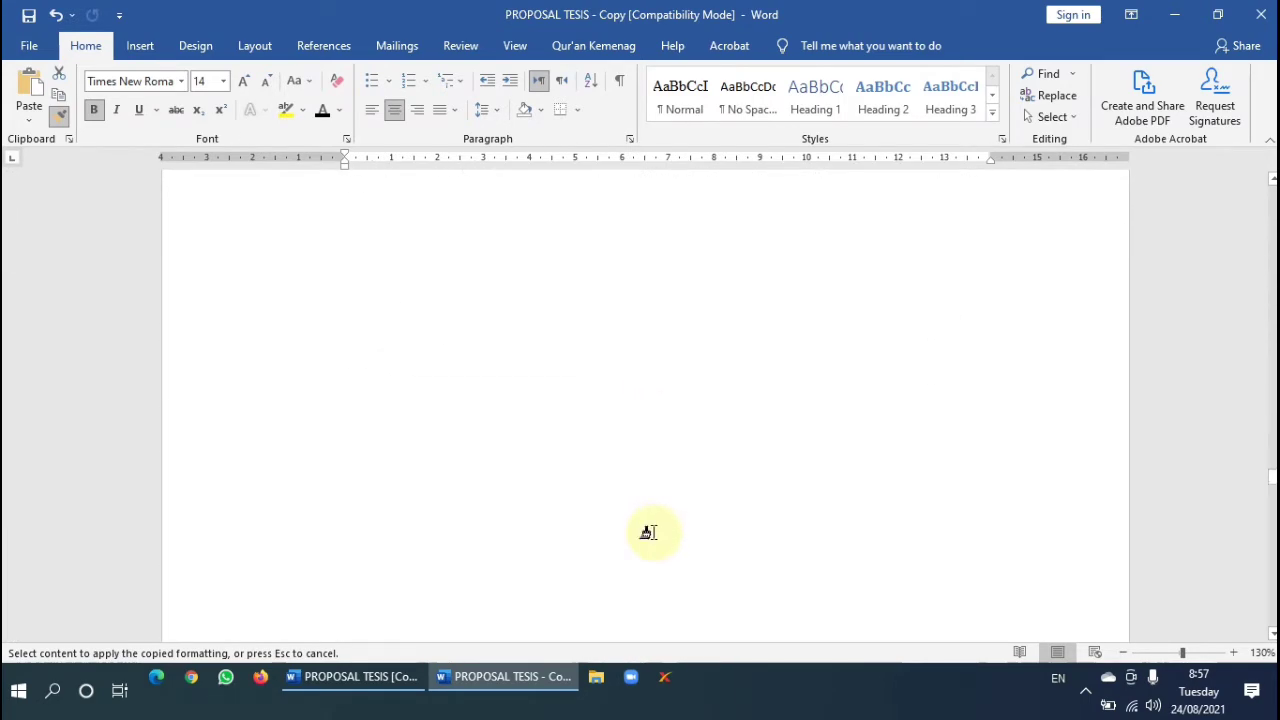
scroll(653, 540, down, 5)
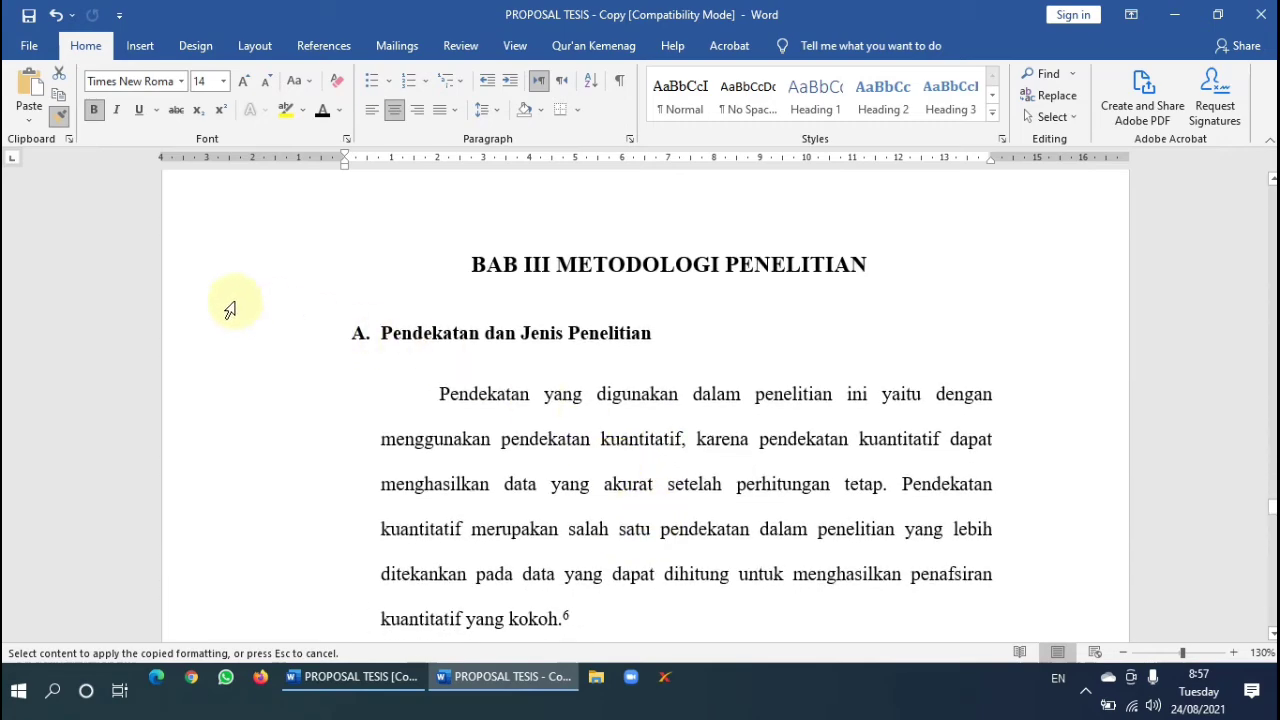
click(213, 273)
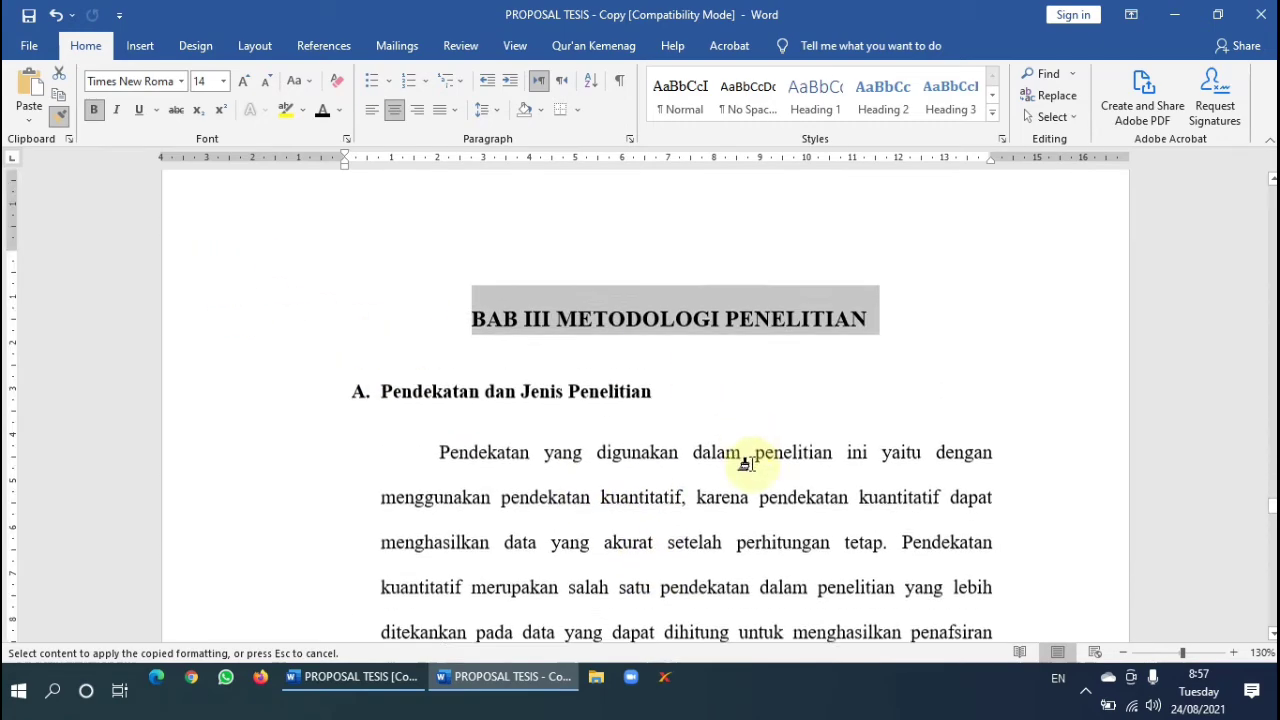
Apply the copied formatting to the DAFTAR PUSTAKA title and turn off Format Painter.
scroll(745, 480, down, 10)
scroll(757, 561, down, 15)
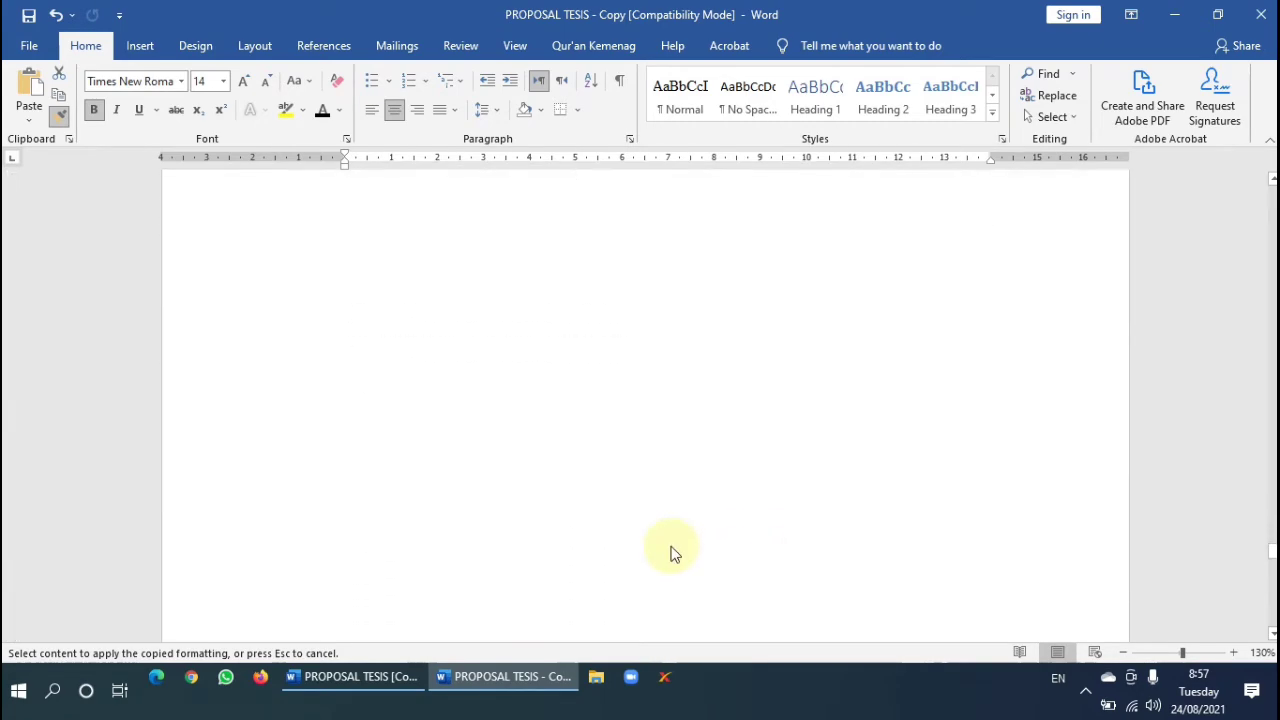
scroll(667, 495, up, 3)
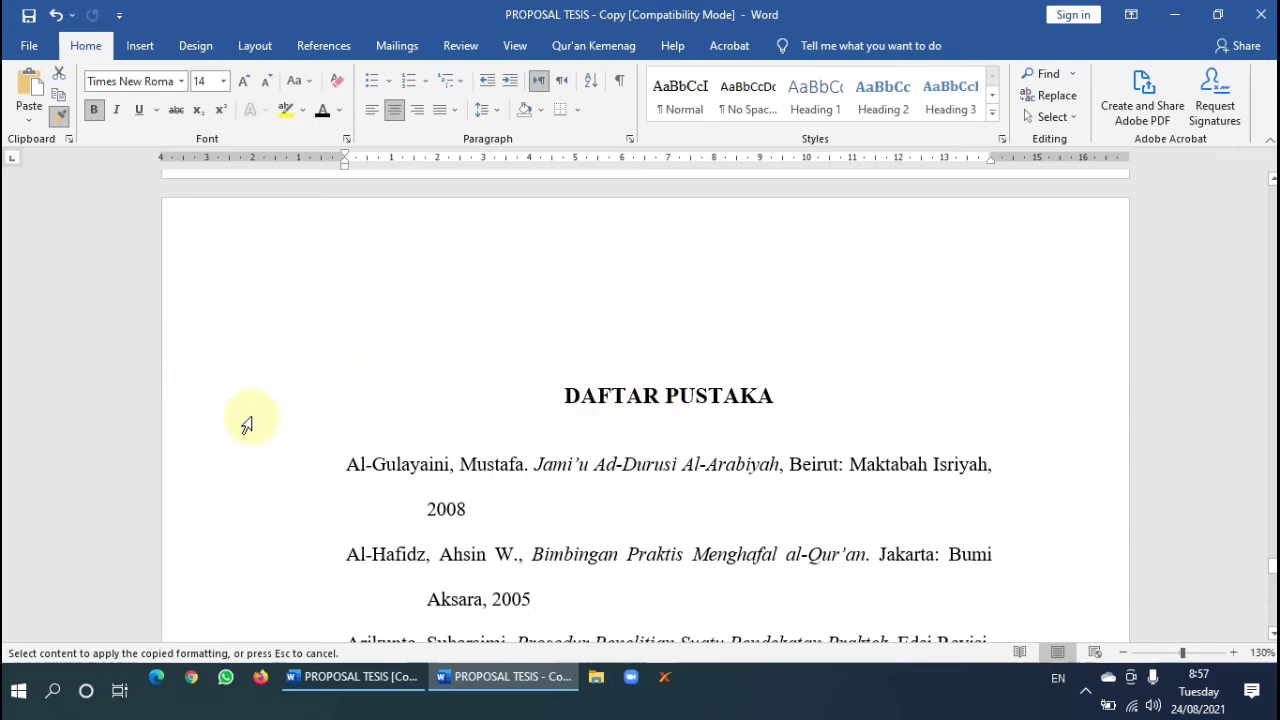
click(250, 406)
scroll(580, 430, up, 2)
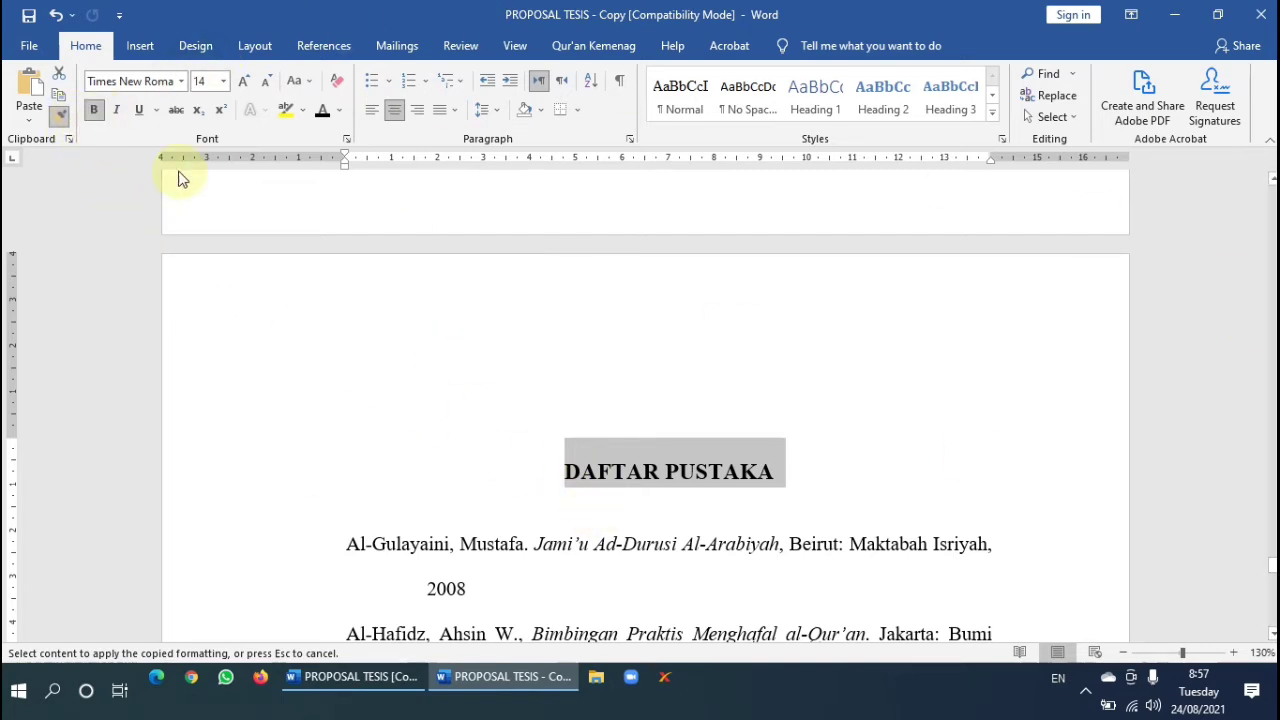
click(63, 115)
Update the entire table of contents under DAFTAR ISI, including its entries as well as the page numbers.
scroll(534, 432, up, 5)
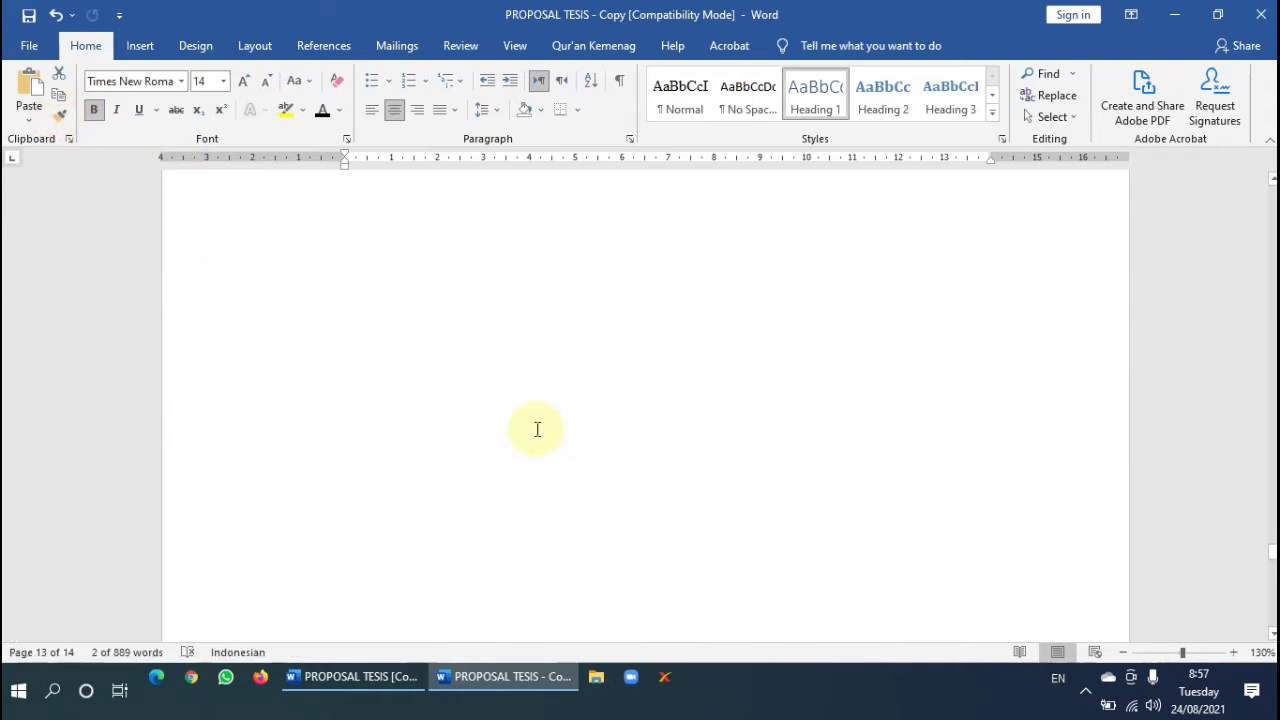
scroll(537, 430, up, 15)
scroll(536, 433, up, 20)
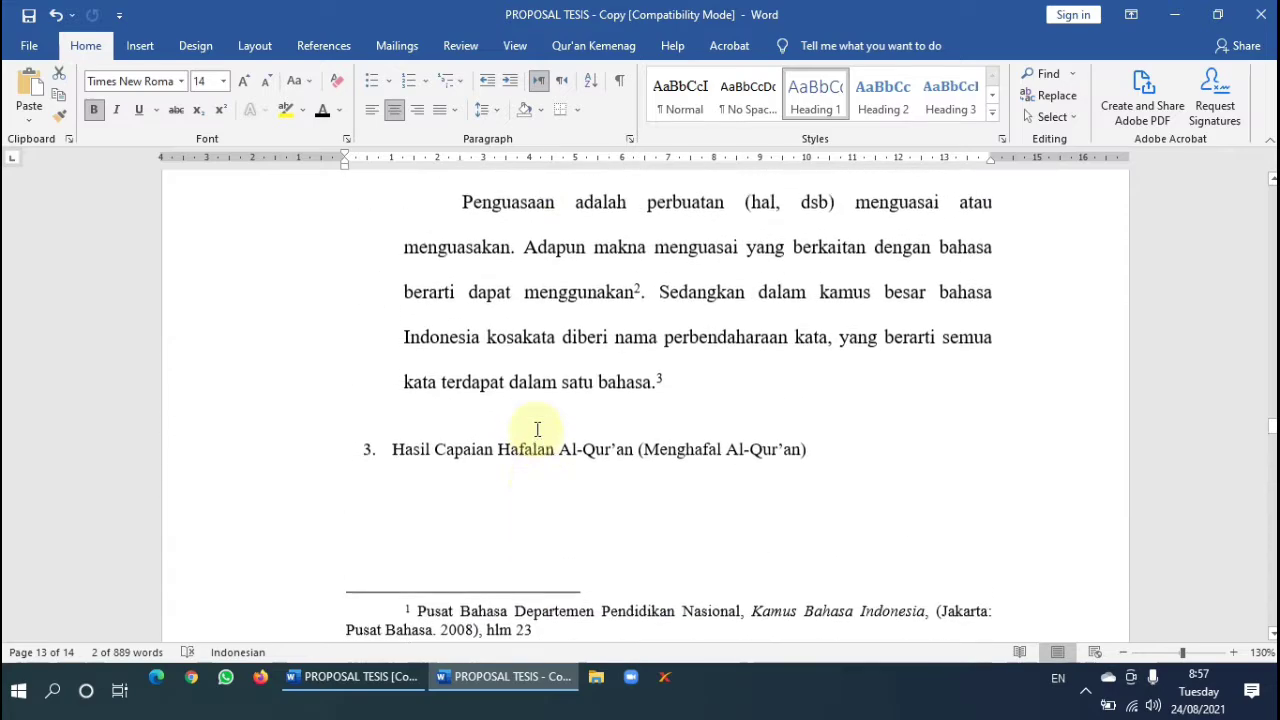
scroll(537, 430, up, 20)
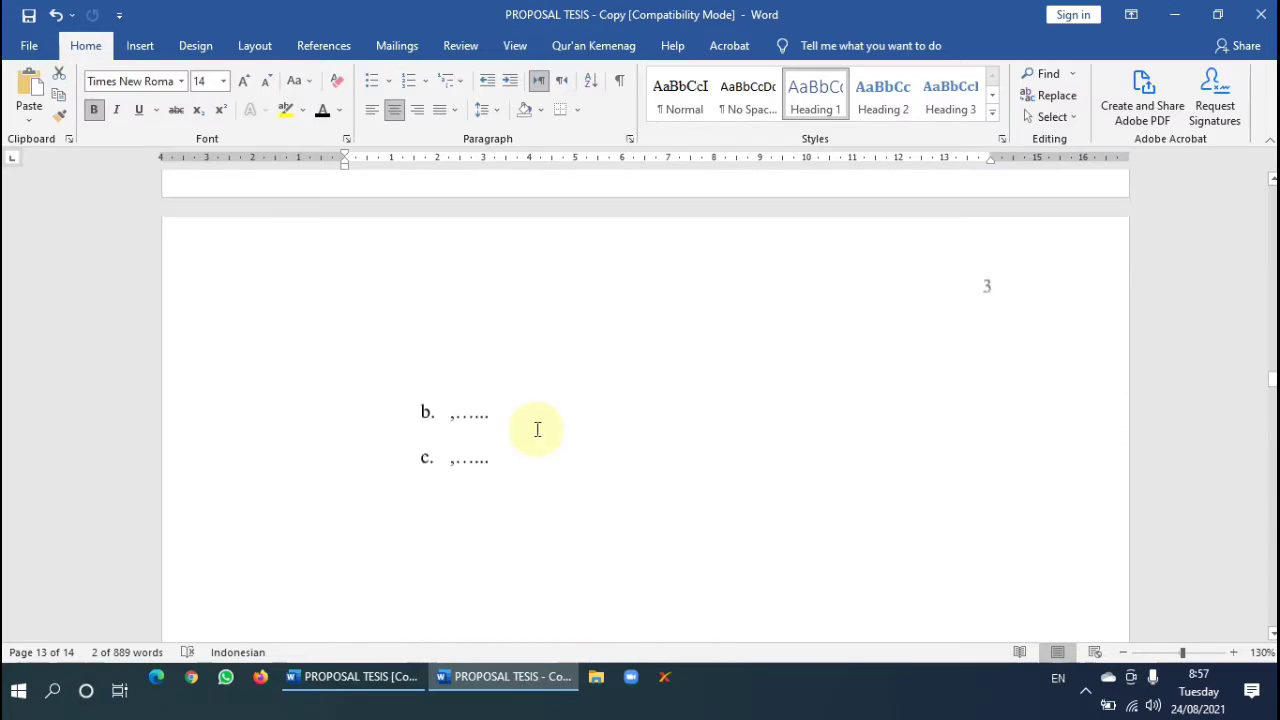
scroll(537, 430, up, 20)
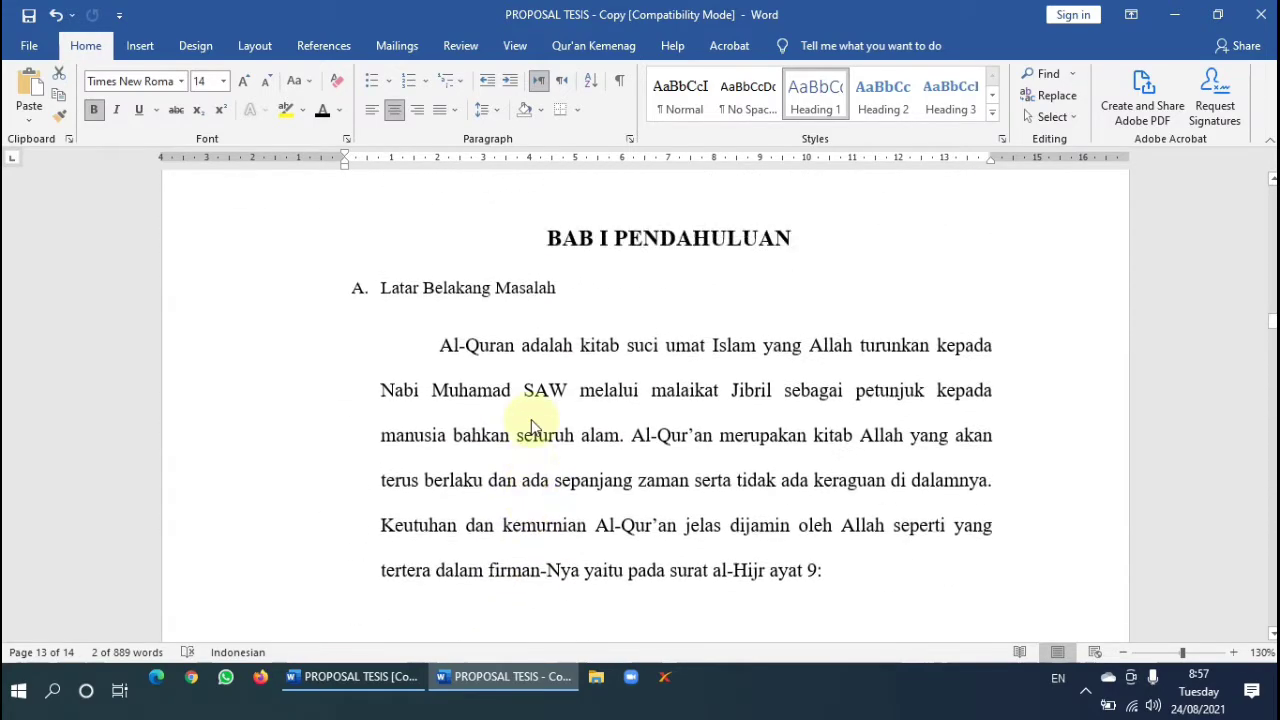
scroll(533, 425, up, 20)
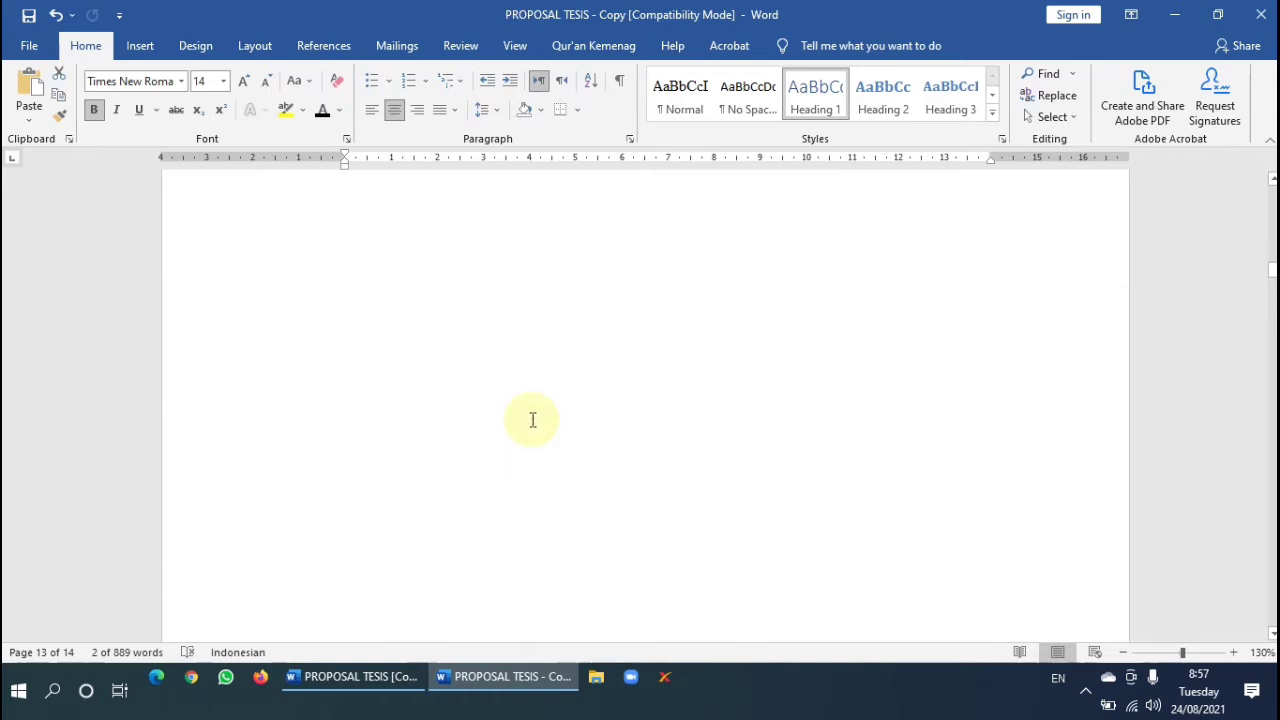
scroll(535, 437, down, 3)
scroll(500, 251, up, 1)
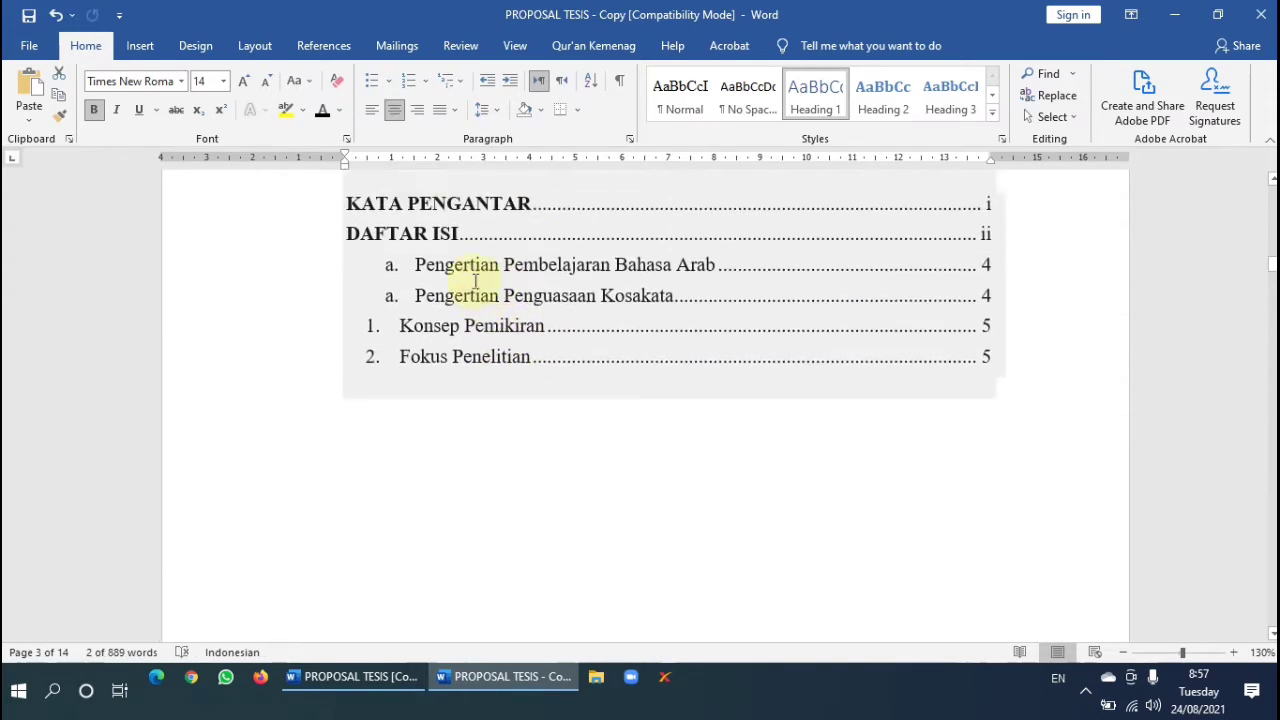
click(458, 287)
click(434, 192)
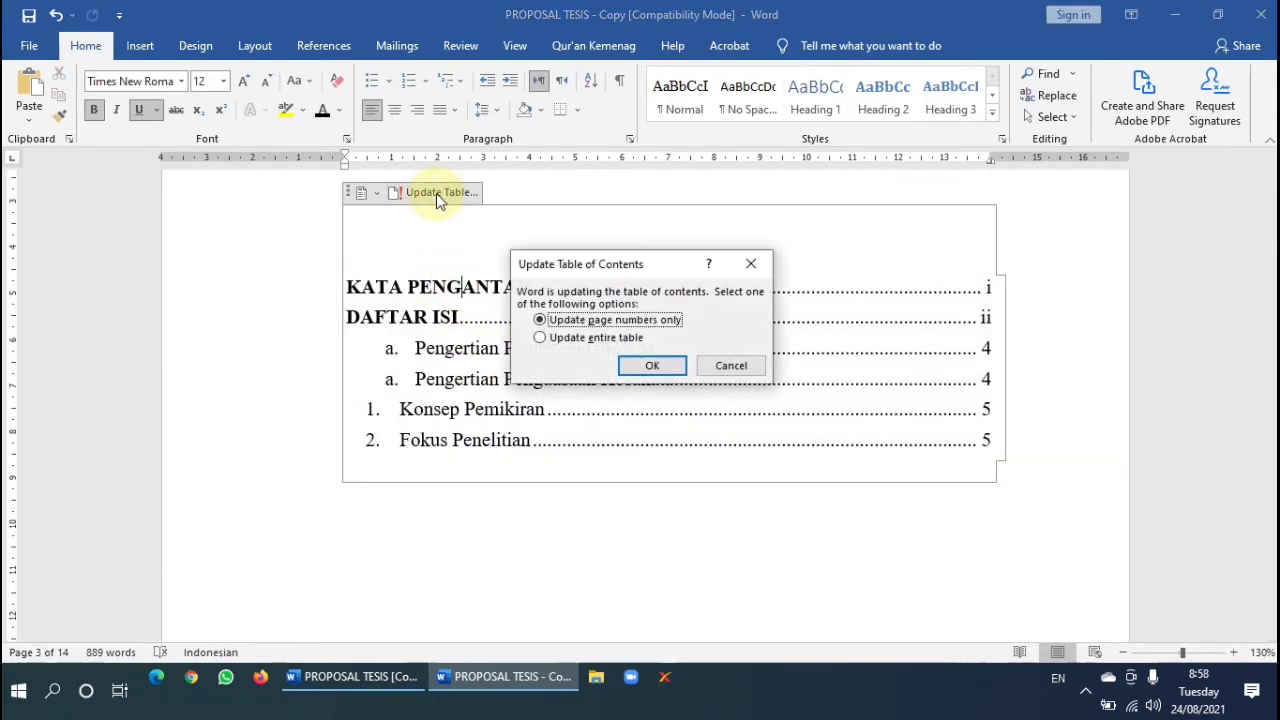
click(552, 338)
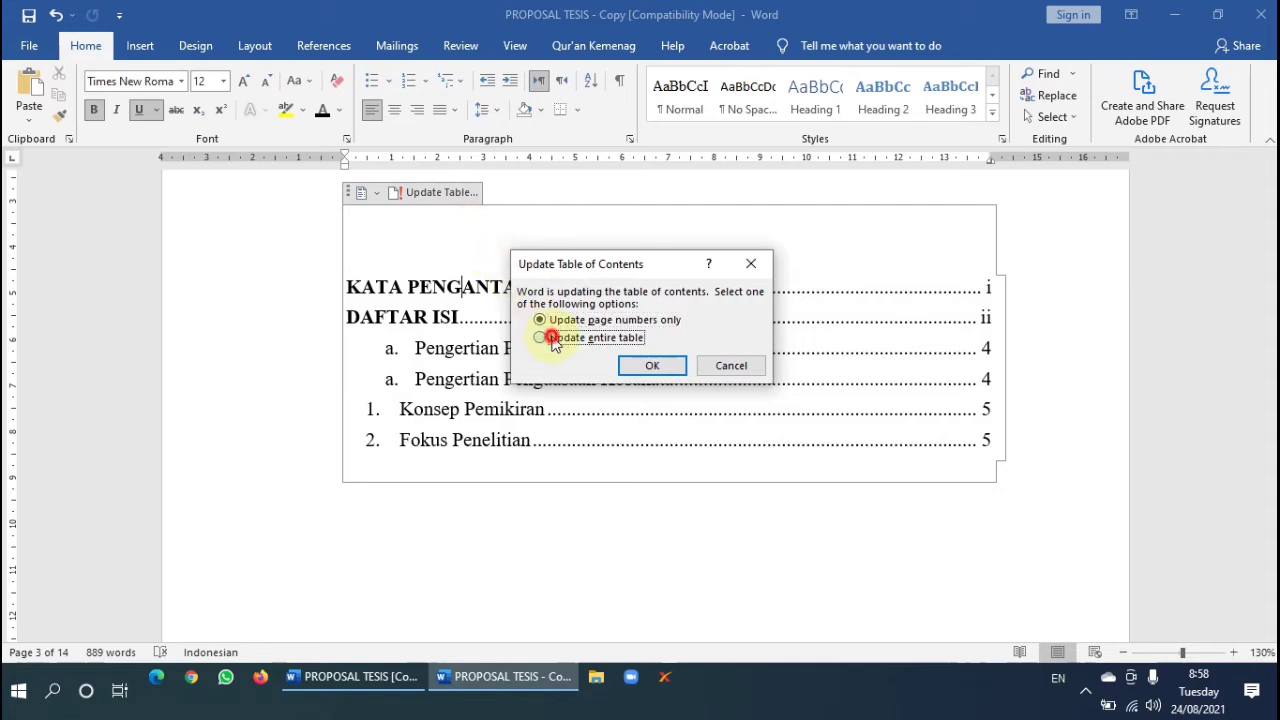
click(649, 368)
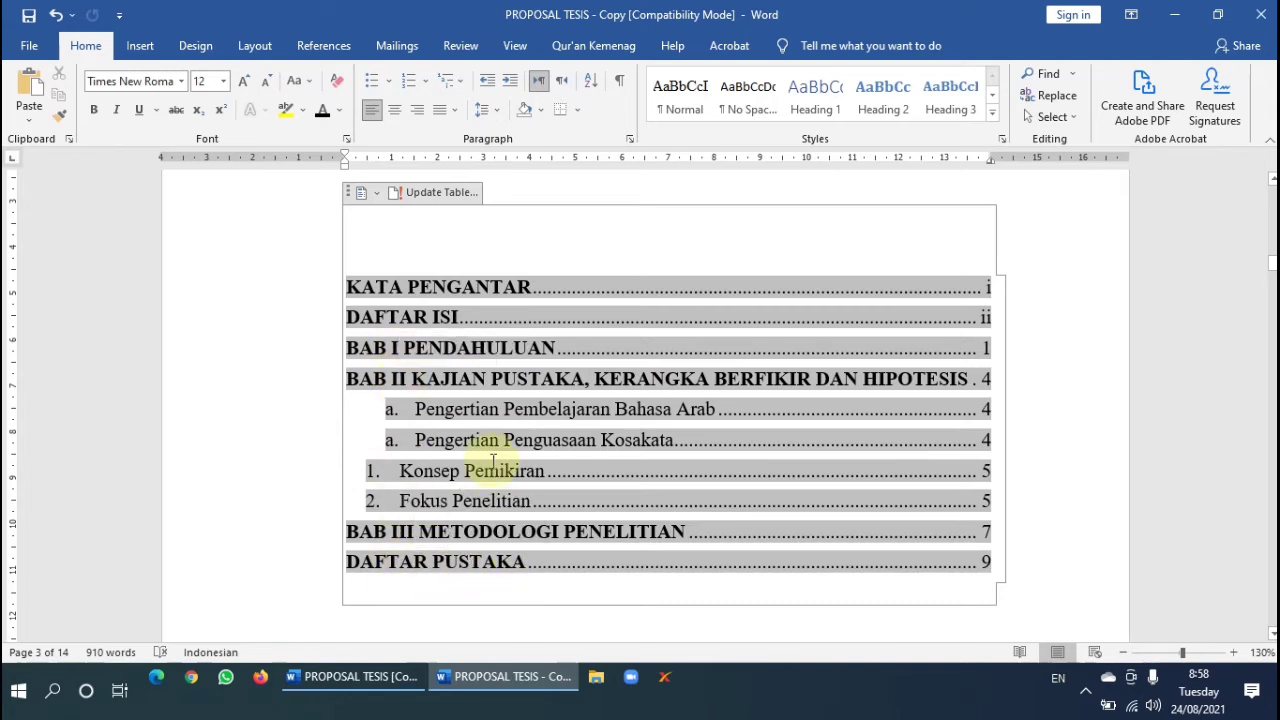
Review the chapter titles, subheadings and page numbers listed in the updated table of contents.
scroll(492, 412, down, 3)
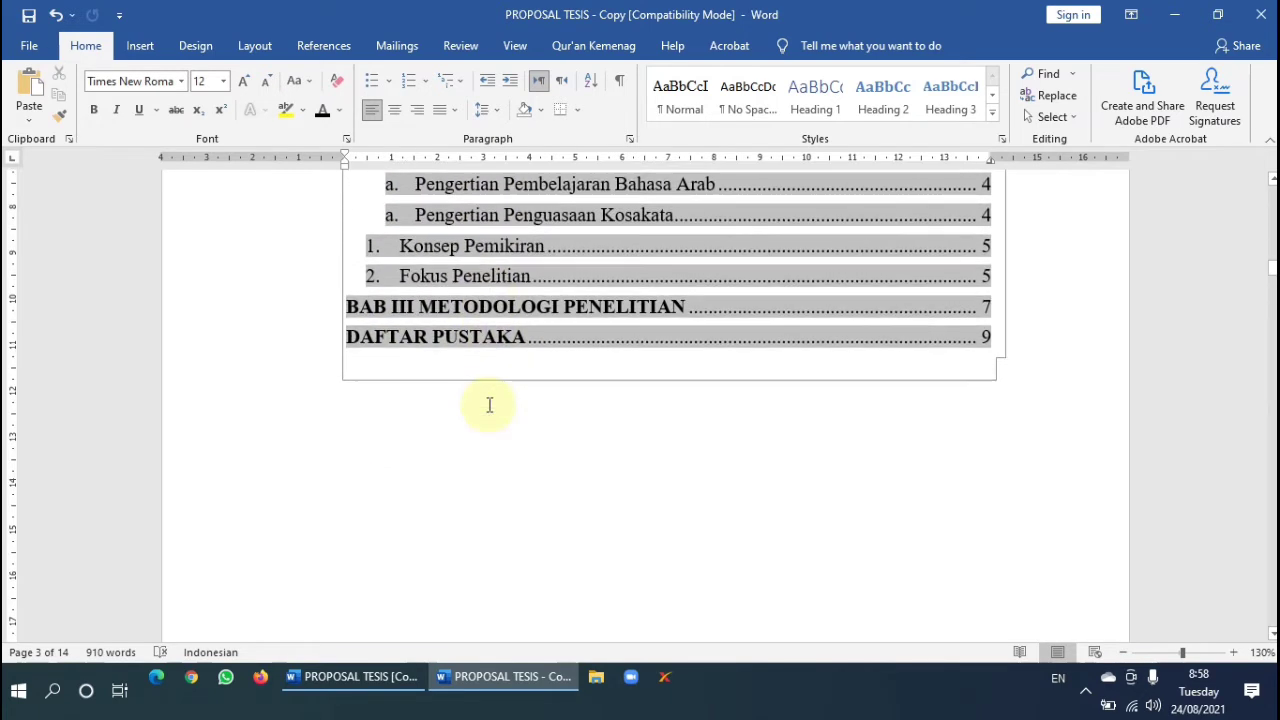
scroll(520, 540, down, 5)
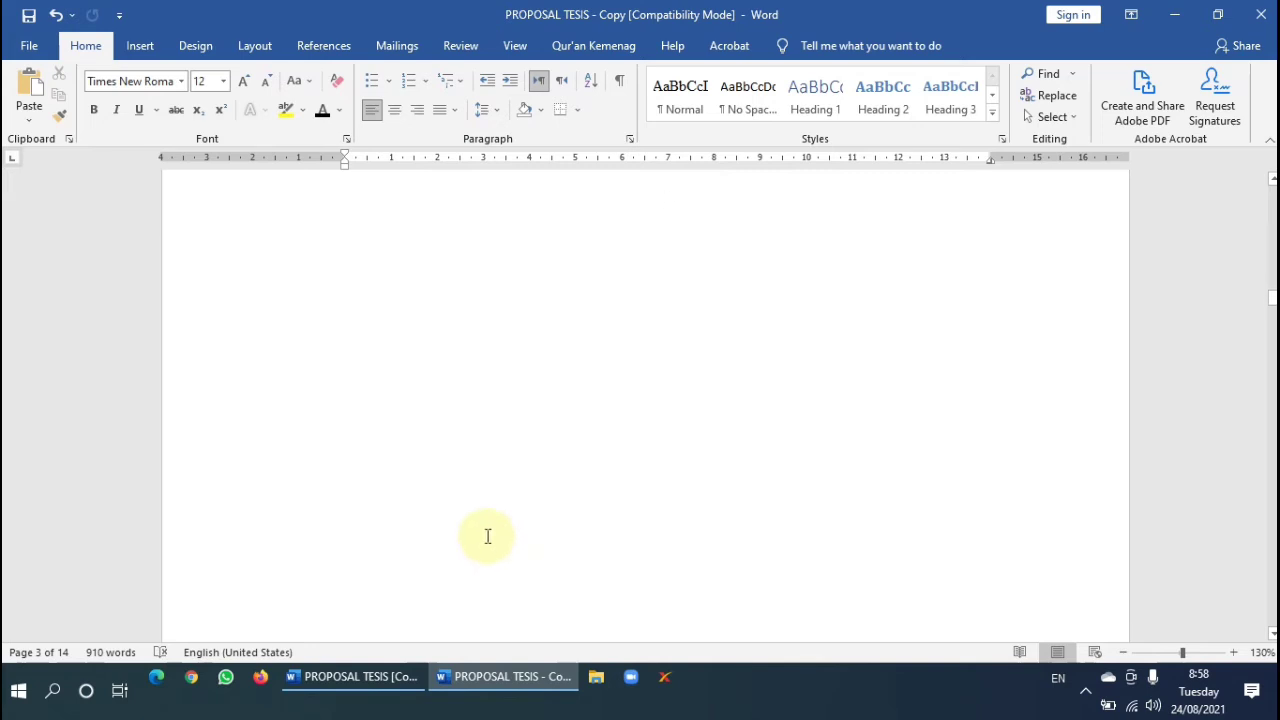
scroll(487, 537, up, 10)
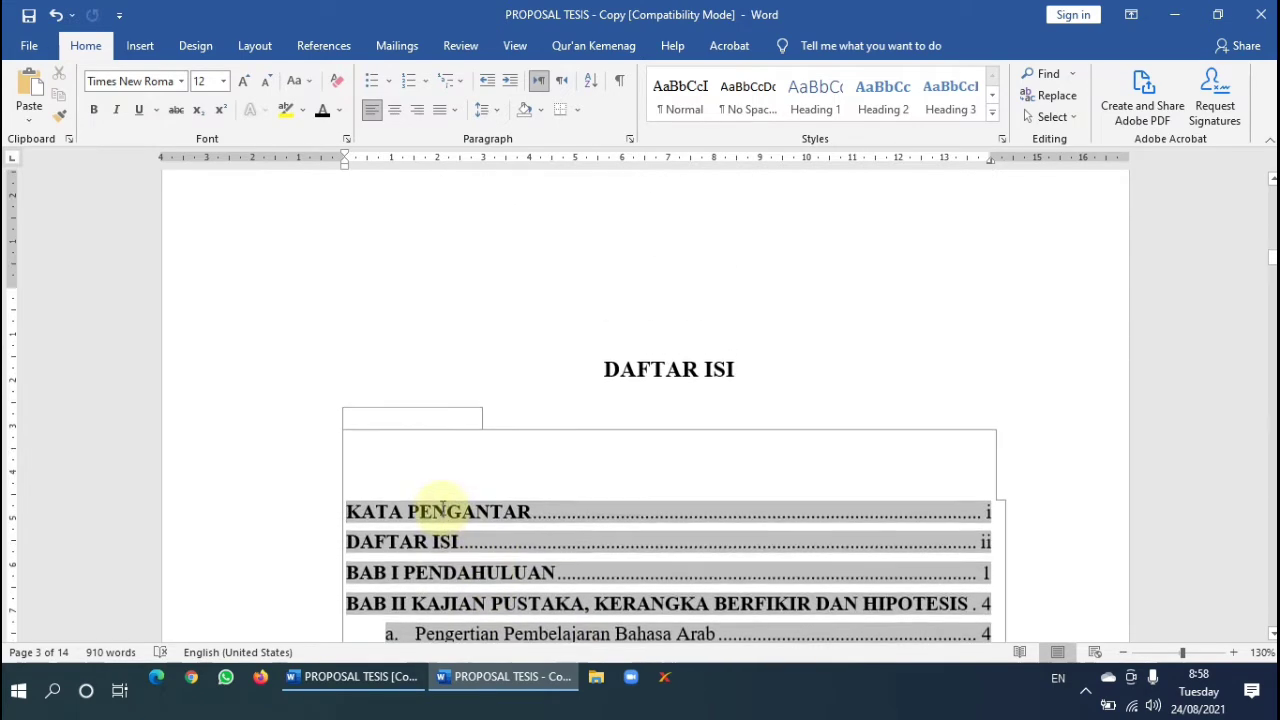
scroll(430, 525, down, 5)
scroll(440, 490, down, 1)
scroll(470, 350, up, 2)
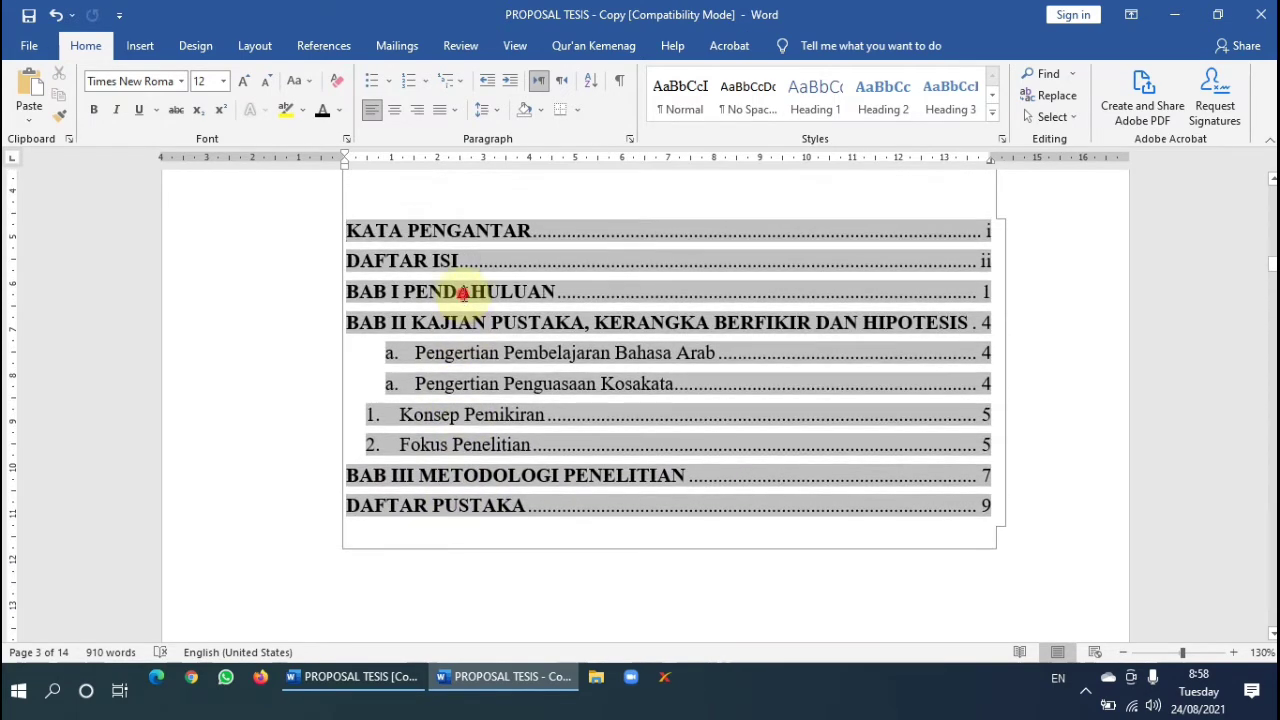
Apply the Heading 2 style to the "Latar Belakang Masalah" subheading under BAB I PENDAHULUAN.
click(437, 300)
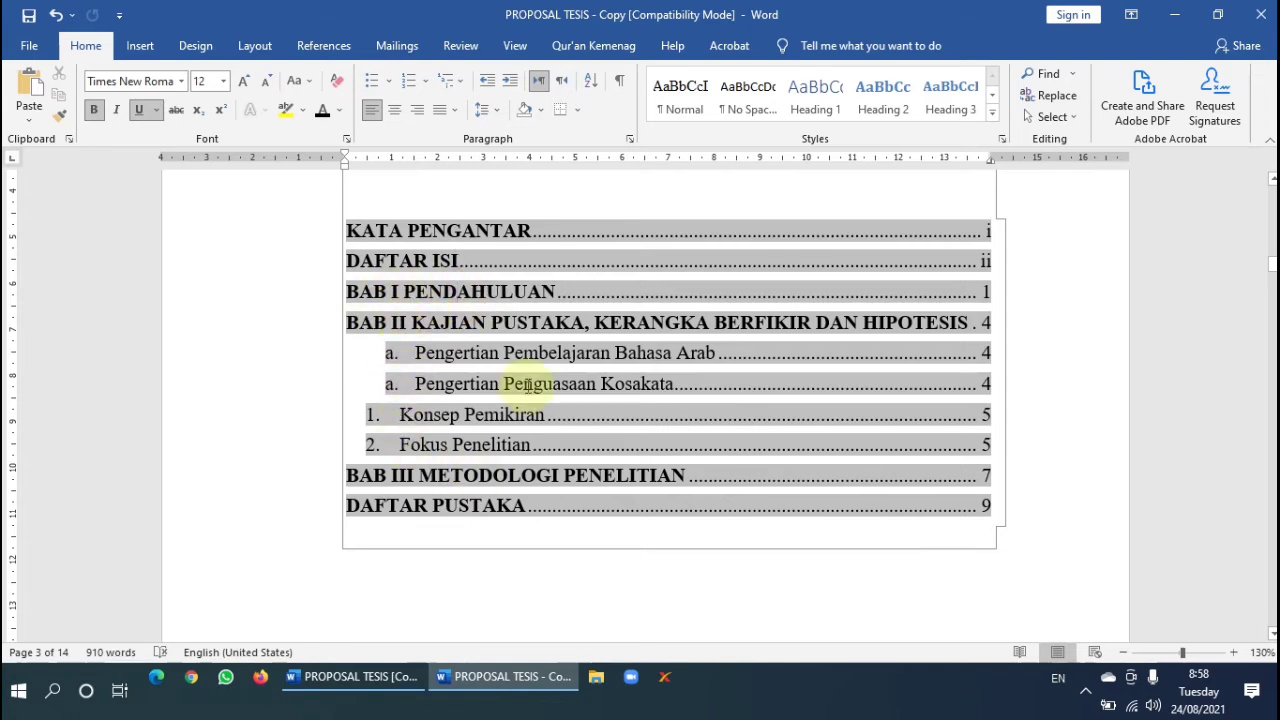
scroll(500, 340, up, 5)
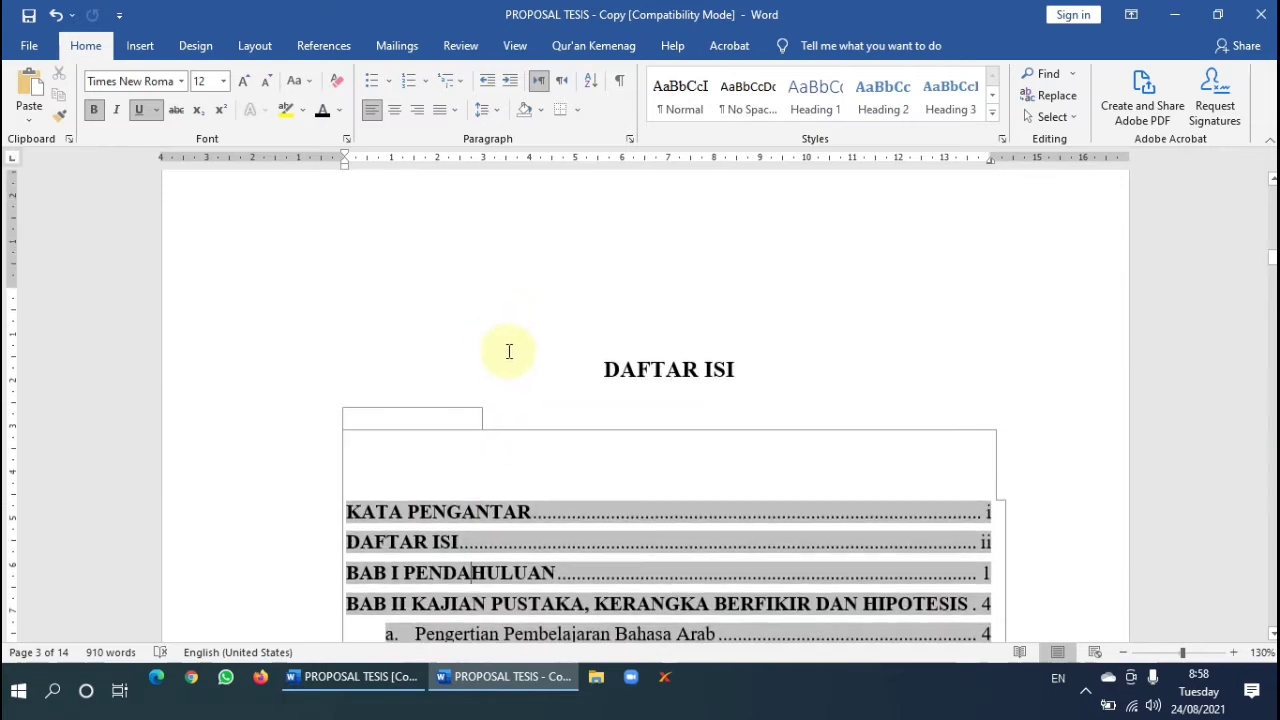
scroll(520, 370, down, 4)
scroll(536, 417, down, 9)
scroll(545, 432, down, 12)
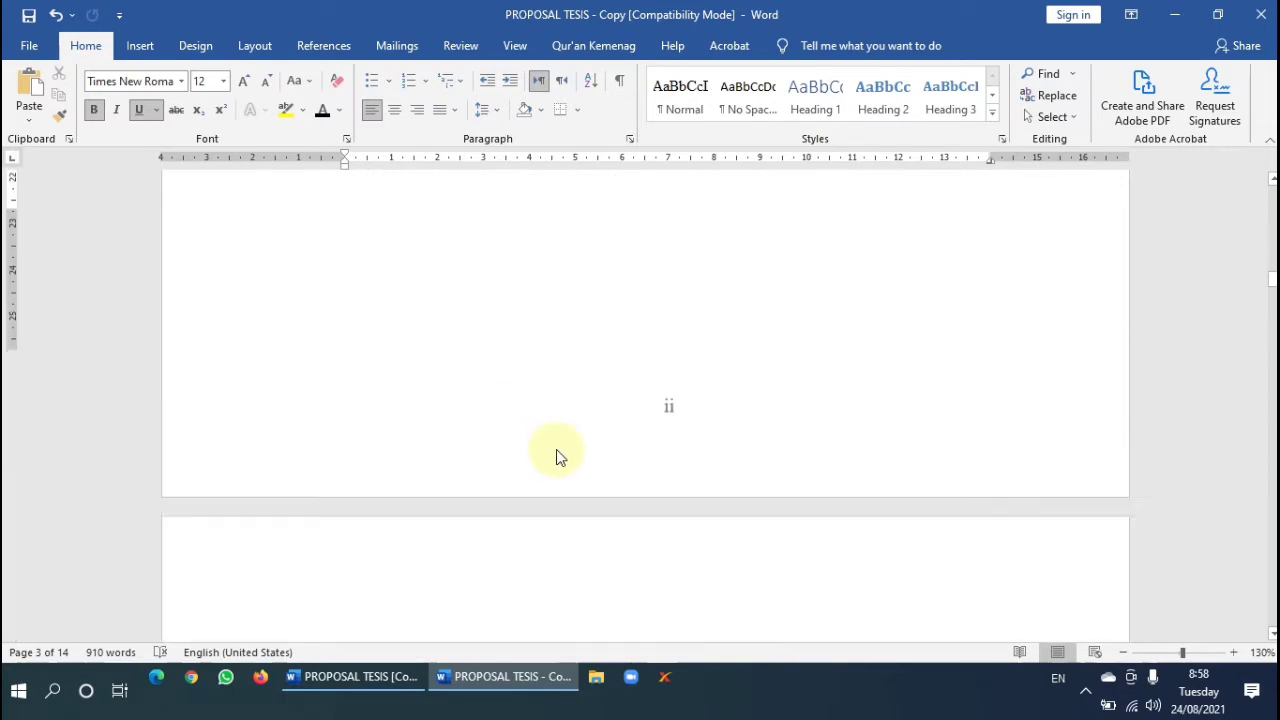
scroll(612, 516, down, 5)
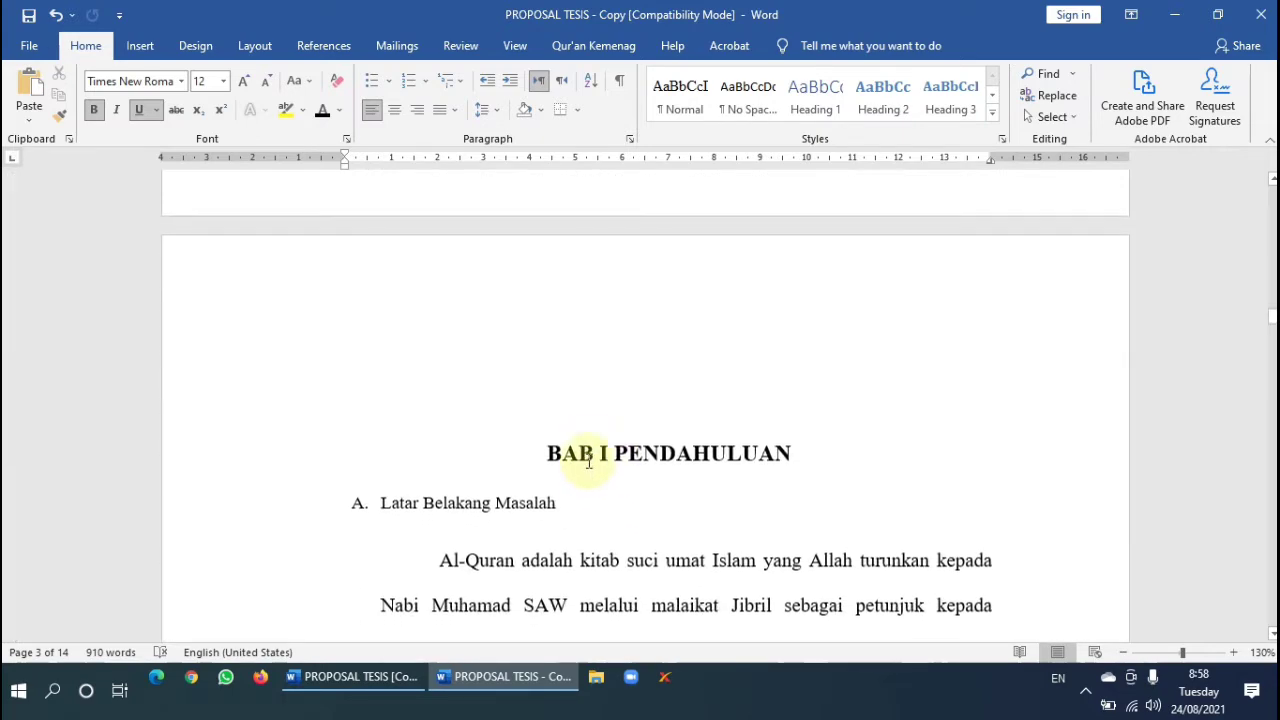
click(396, 335)
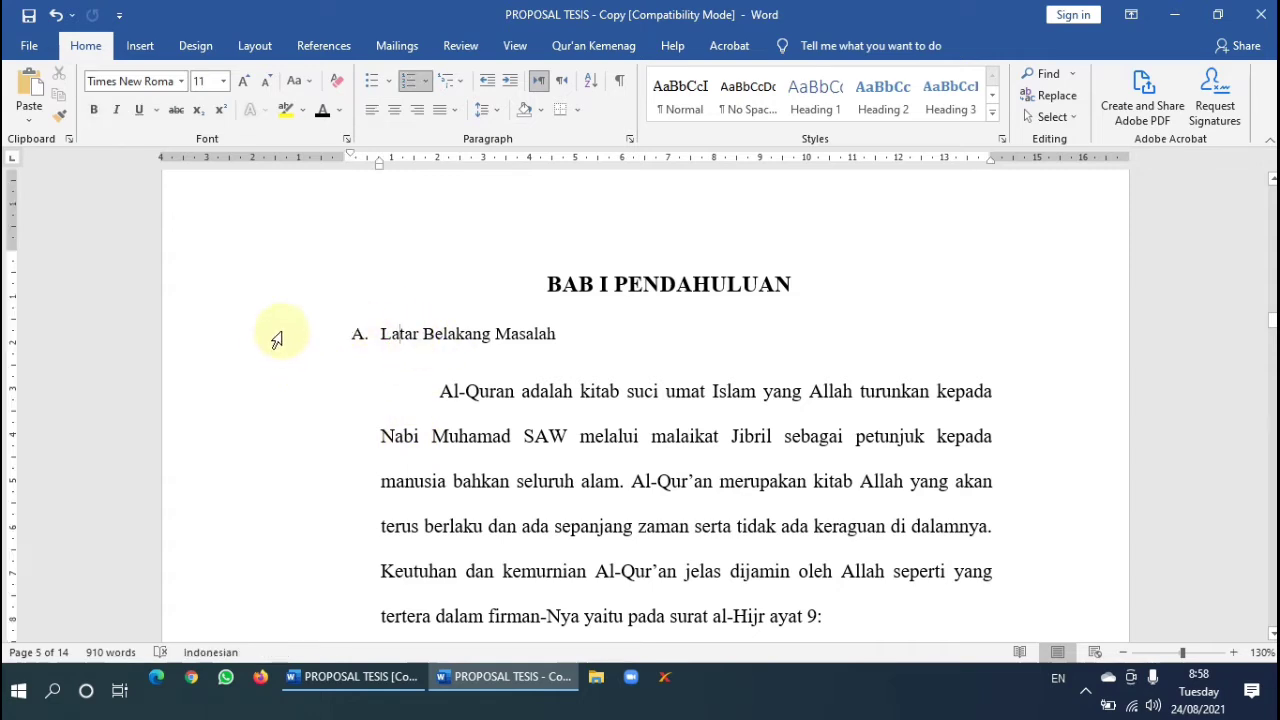
click(236, 344)
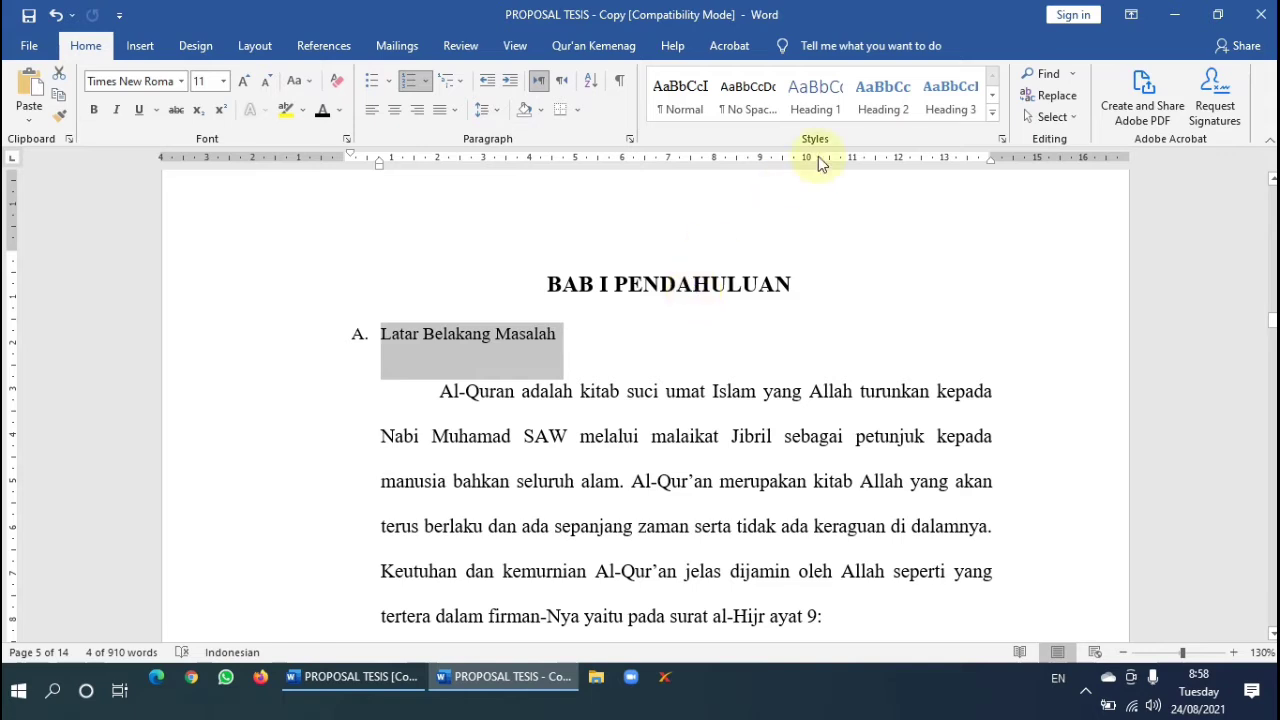
click(880, 110)
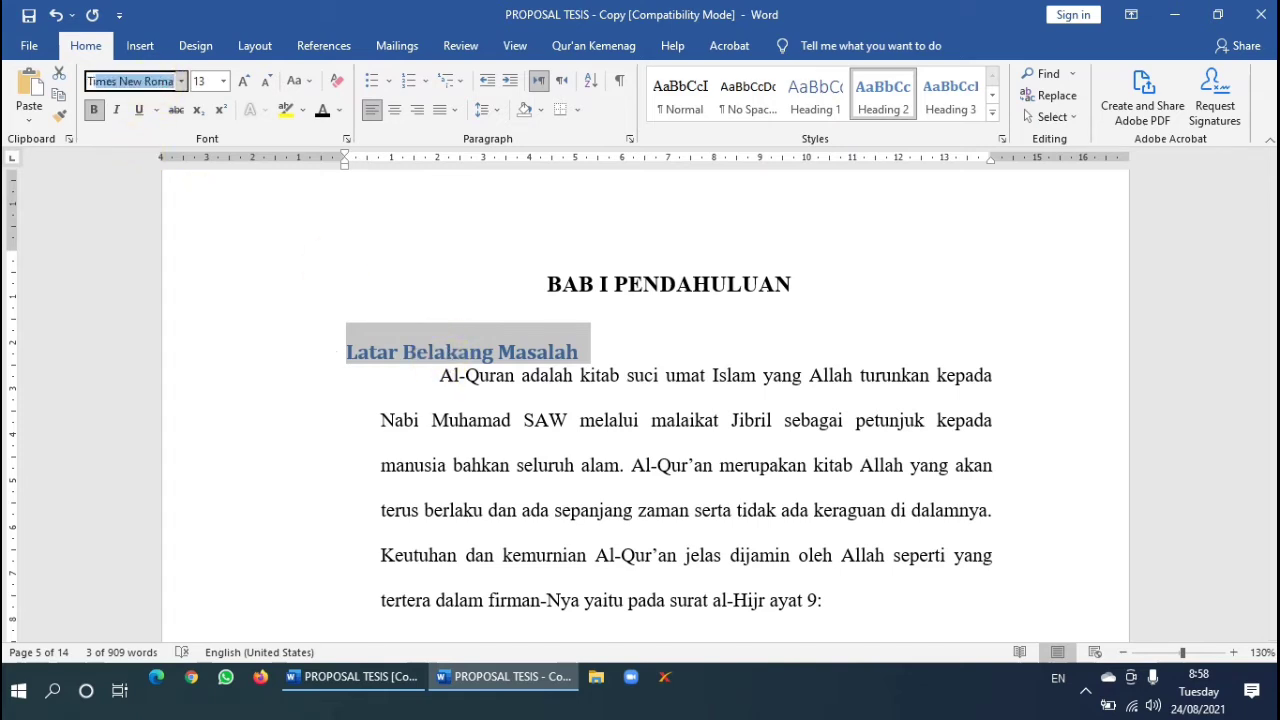
Format the "Latar Belakang Masalah" heading in black 12 pt Times New Roman and number it in the A., B., C. format.
key(Return)
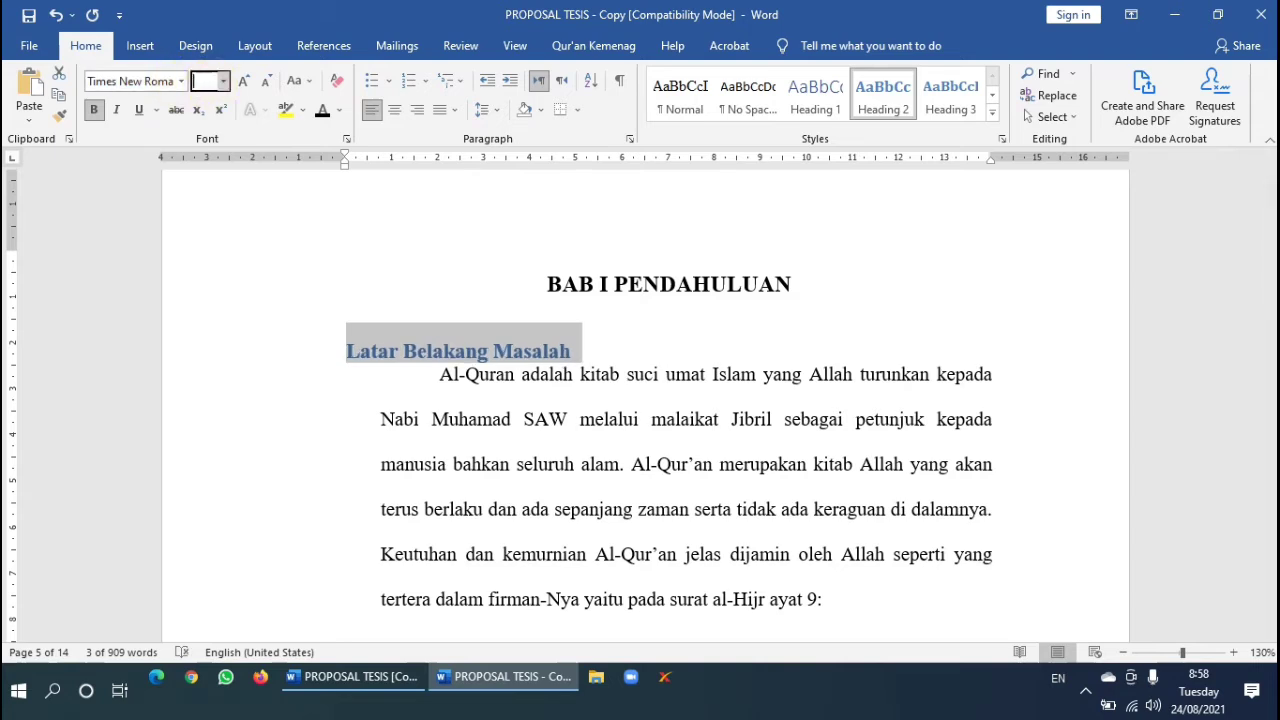
key(Return)
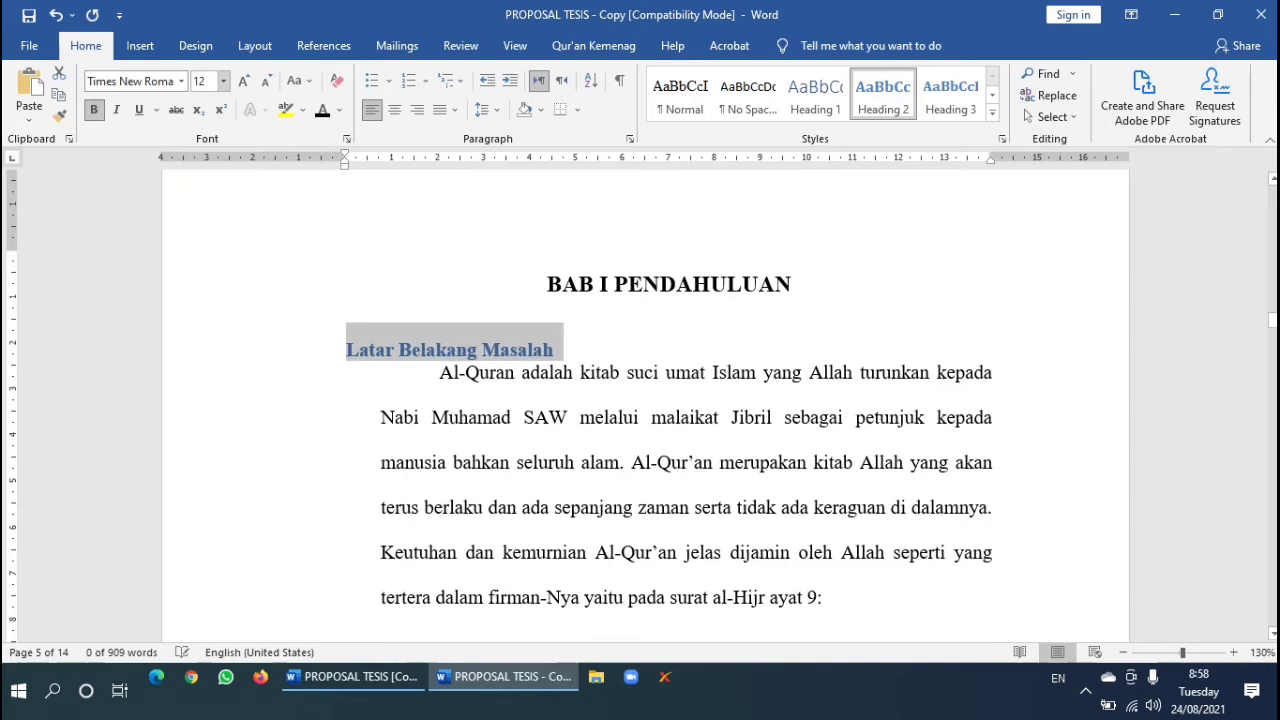
click(323, 113)
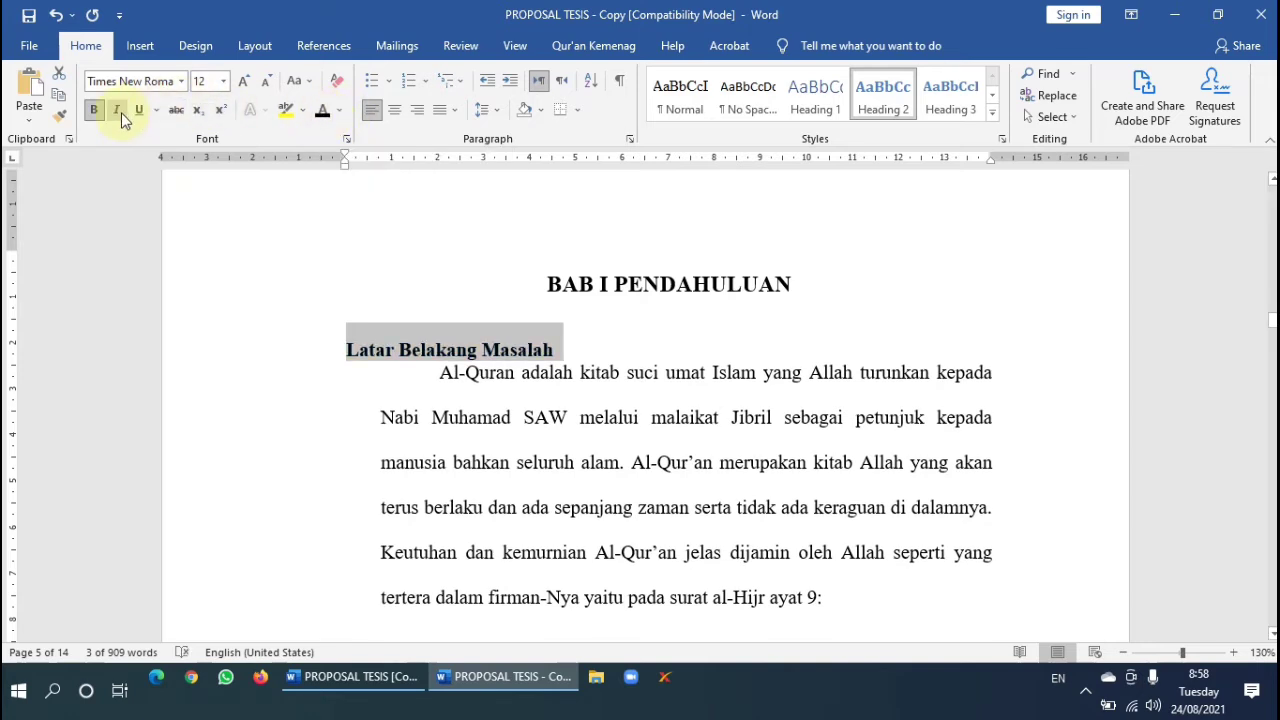
click(426, 84)
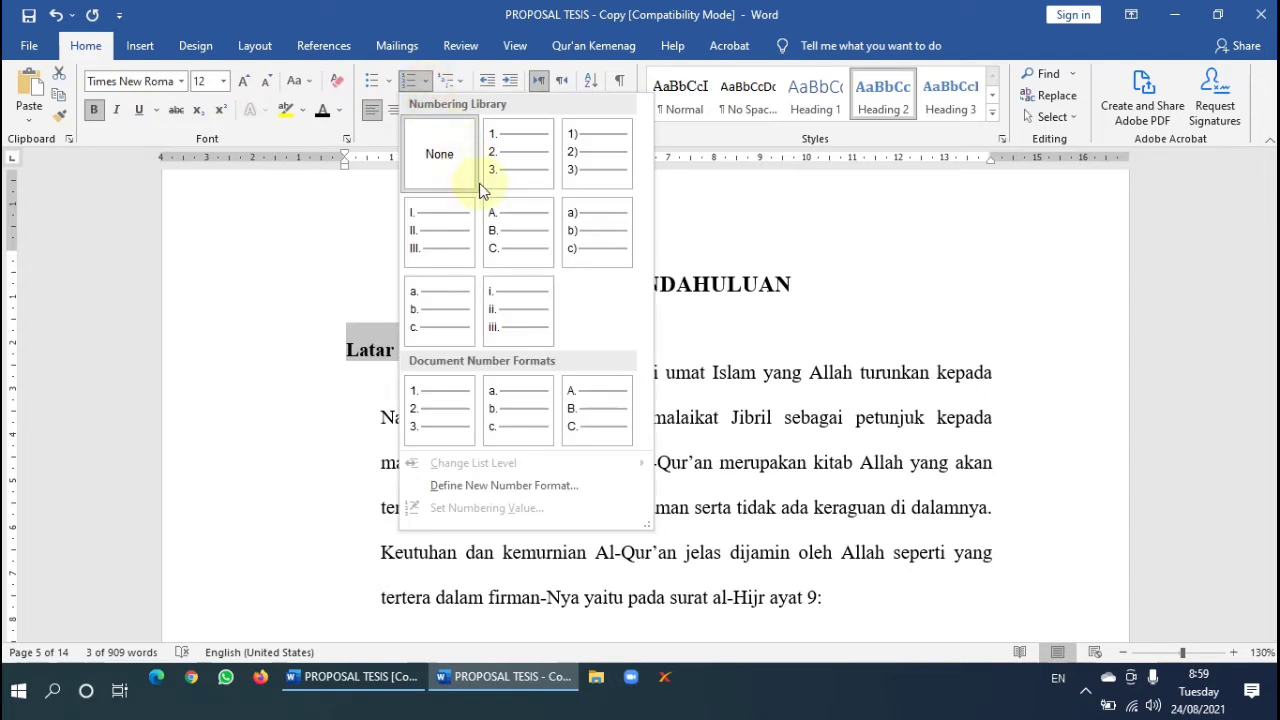
click(511, 227)
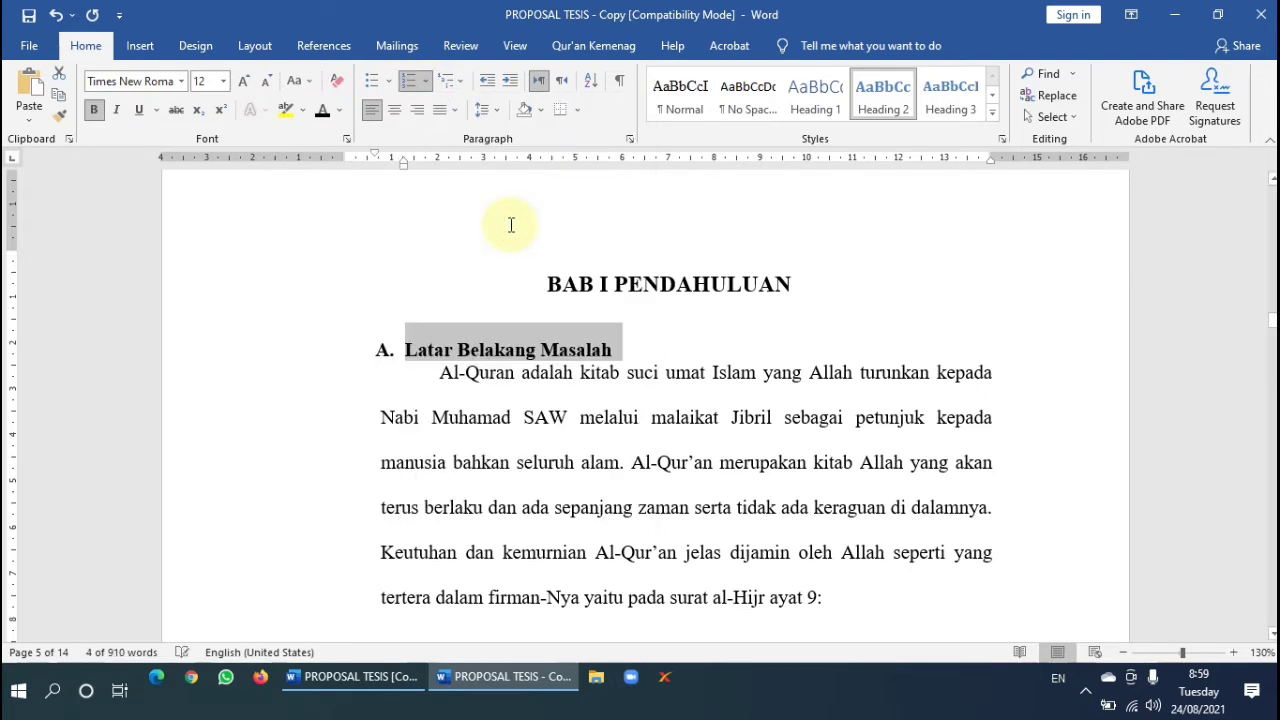
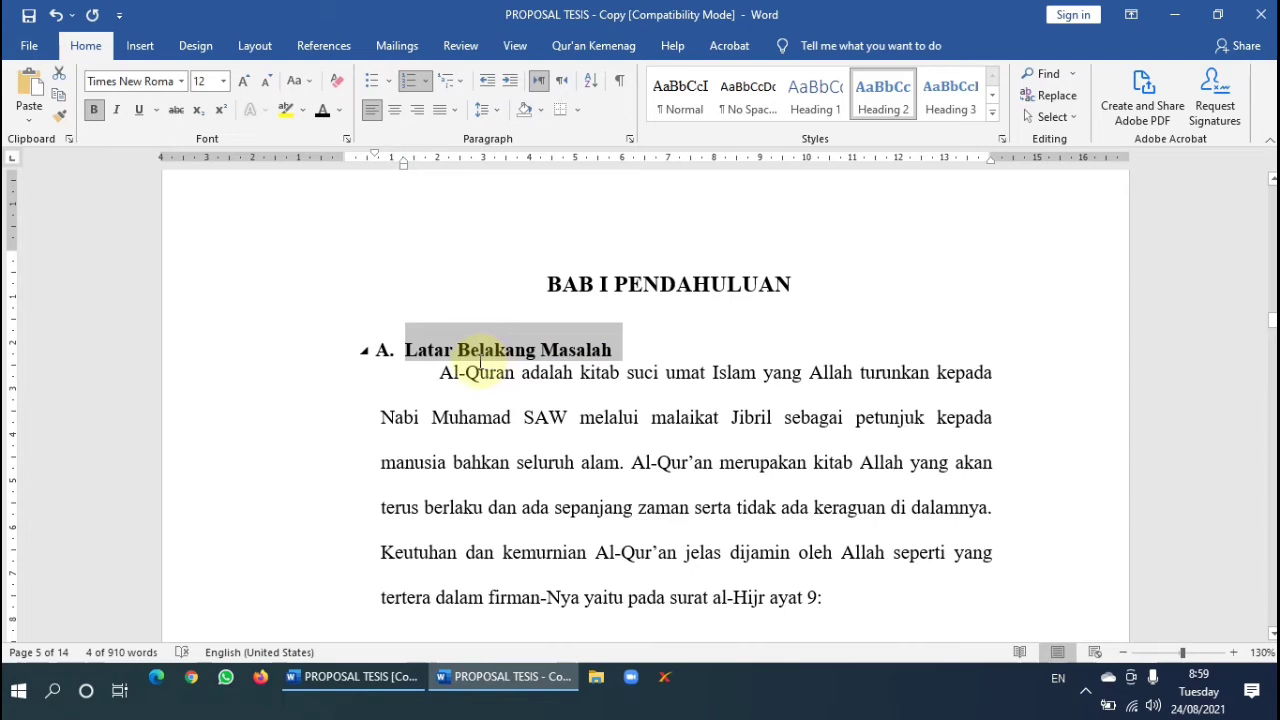
Set the heading's line spacing to 2,0 and reduce its left indent so its text aligns with the body paragraph's left edge.
click(499, 112)
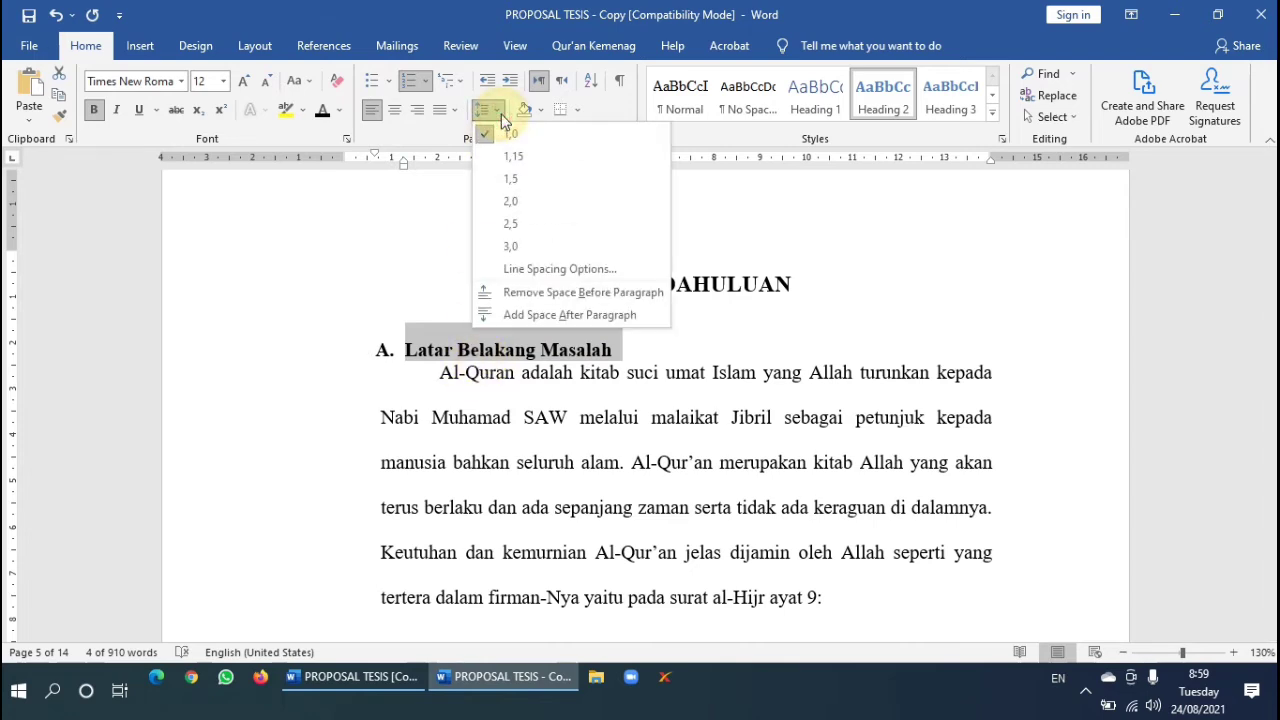
click(513, 204)
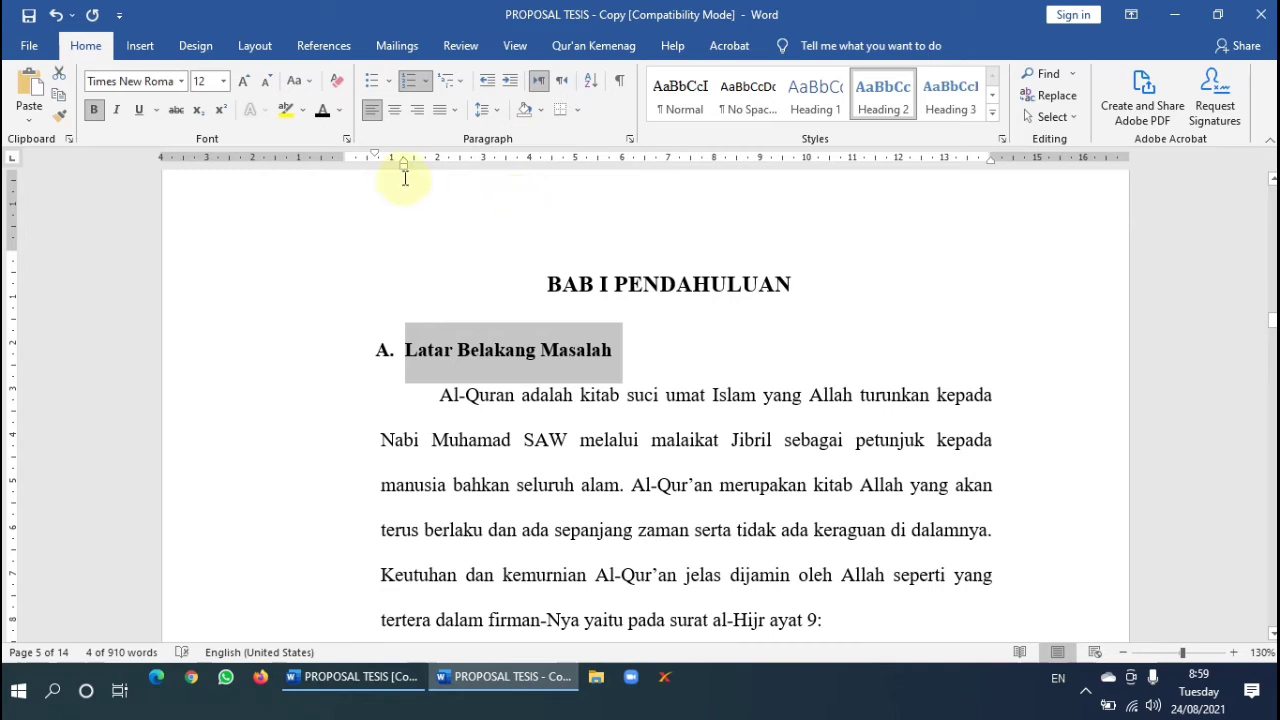
drag(405, 172, 377, 171)
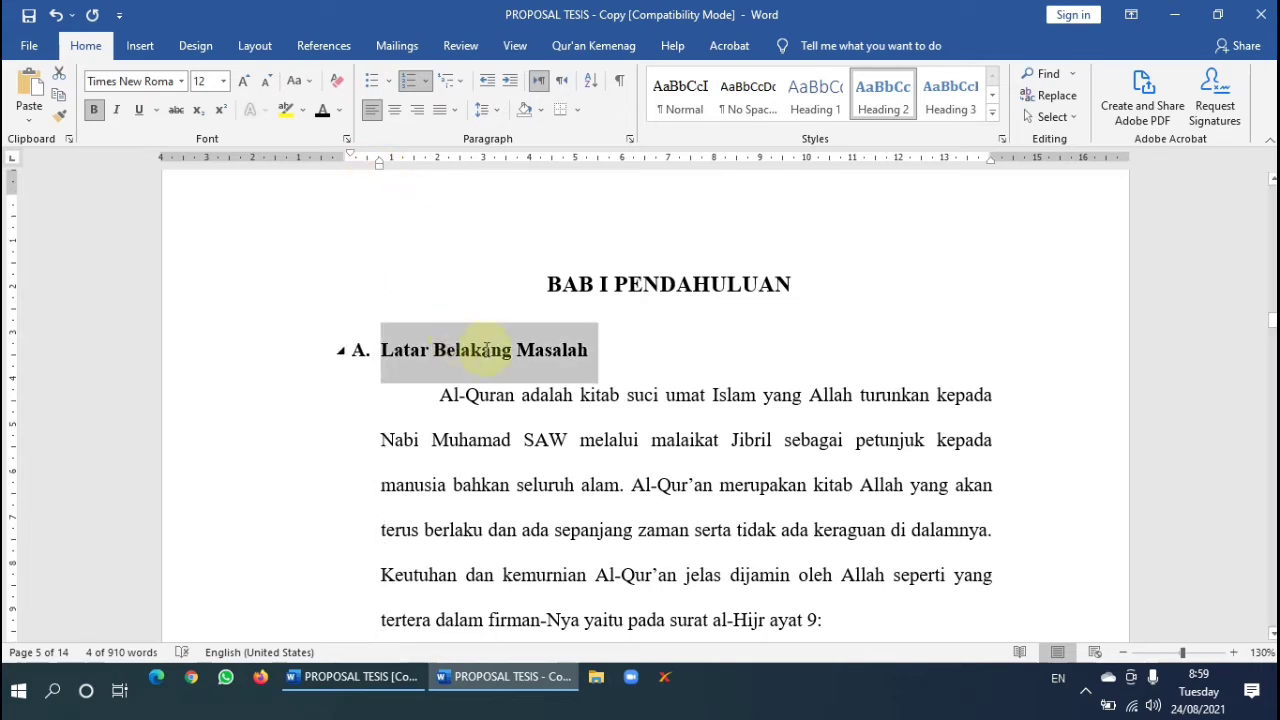
Update the entire table of contents under DAFTAR ISI to include the "Latar Belakang Masalah" heading.
scroll(480, 338, down, 1)
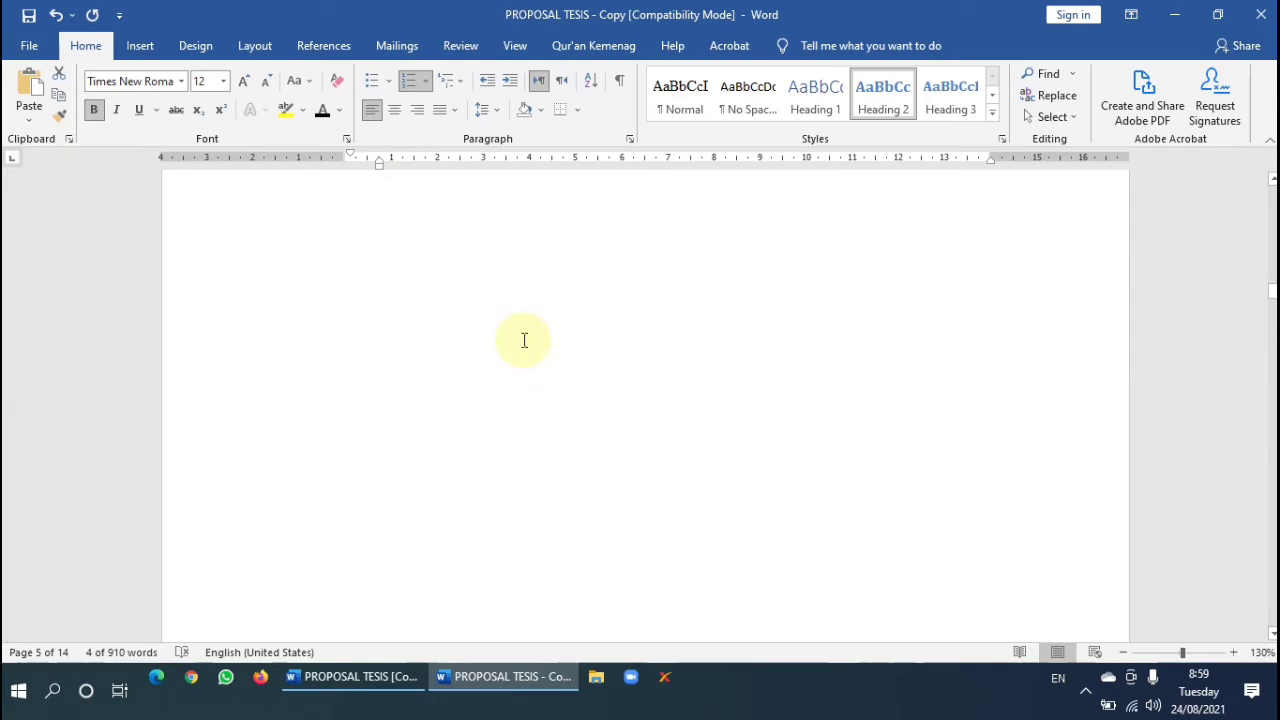
scroll(523, 340, up, 5)
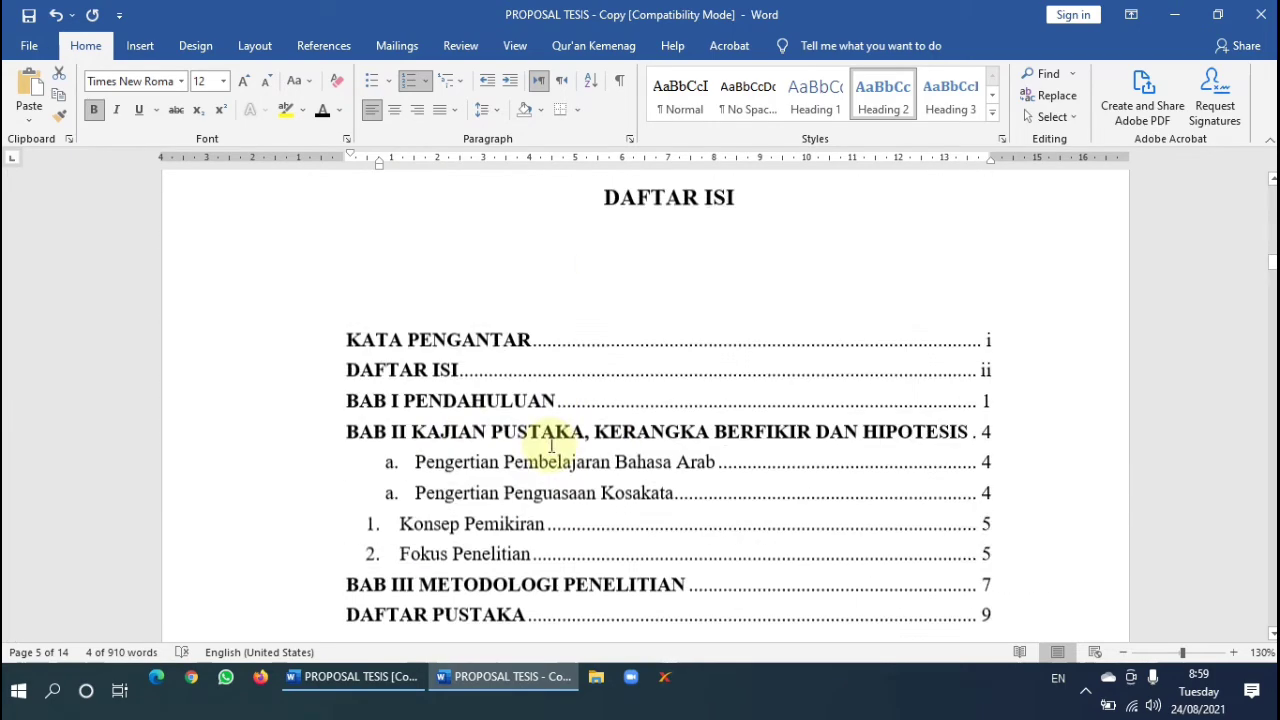
click(550, 447)
scroll(486, 286, down, 2)
scroll(457, 269, up, 2)
click(457, 249)
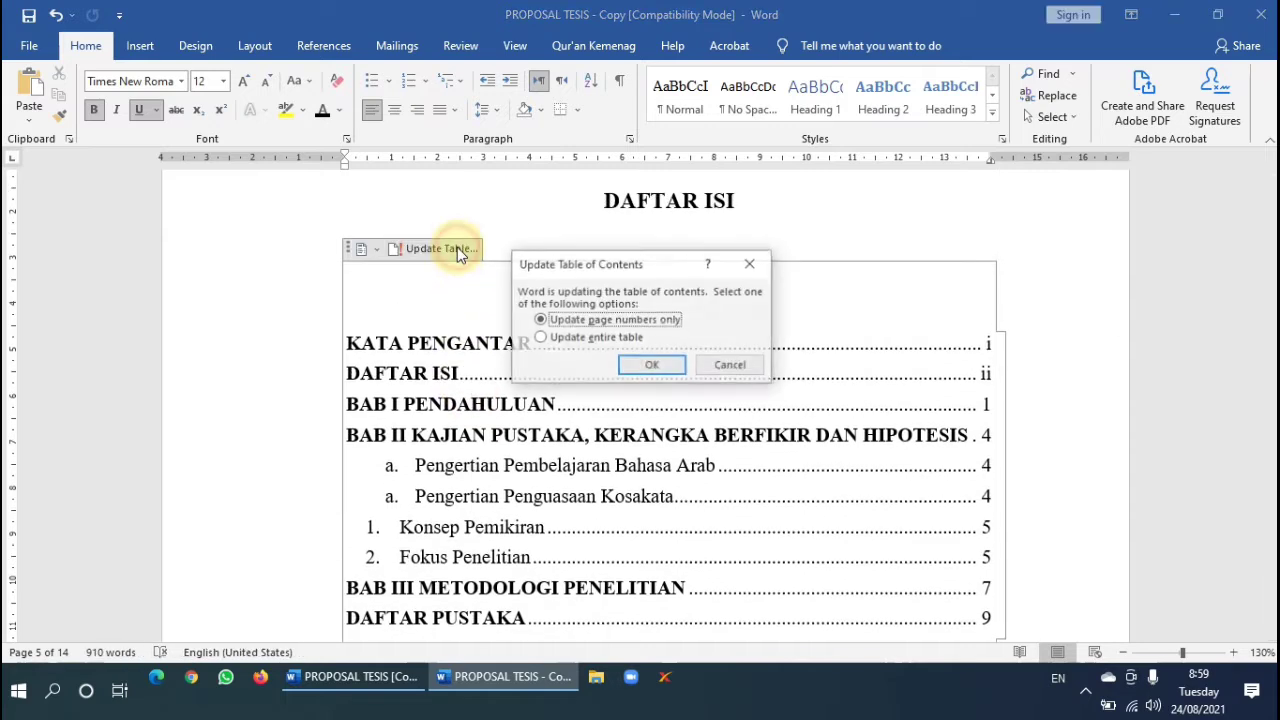
click(597, 337)
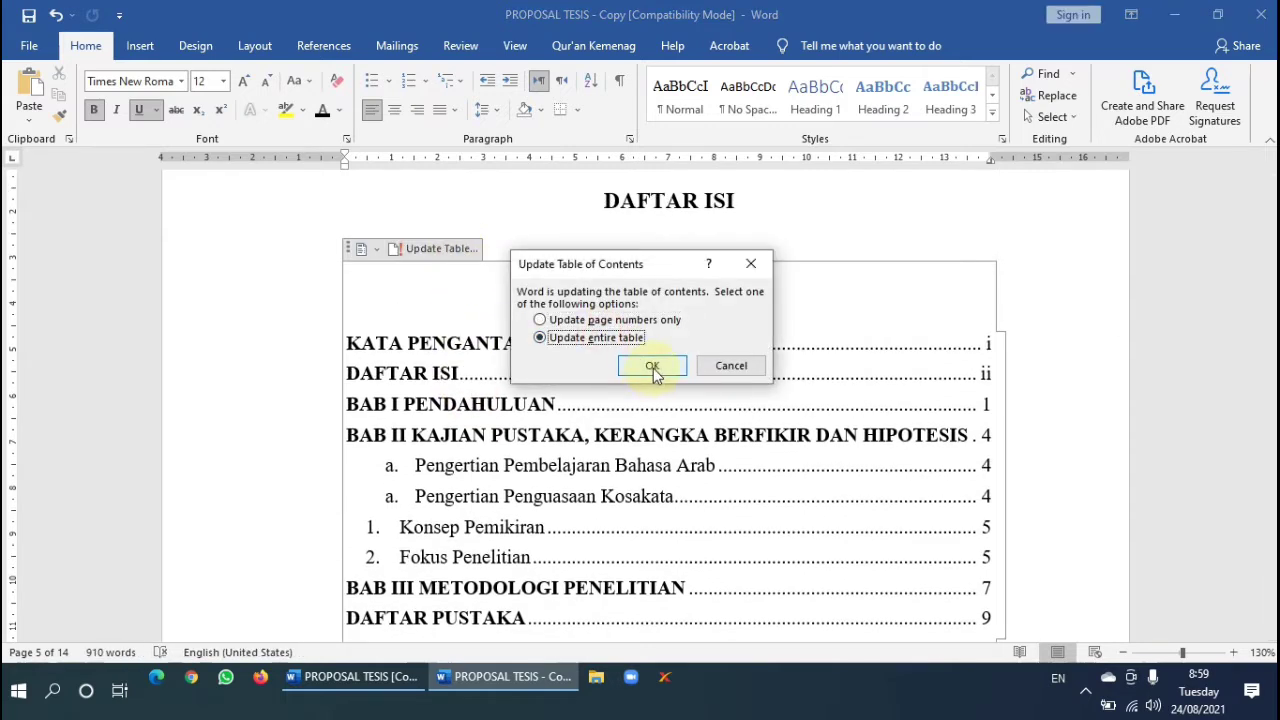
click(652, 366)
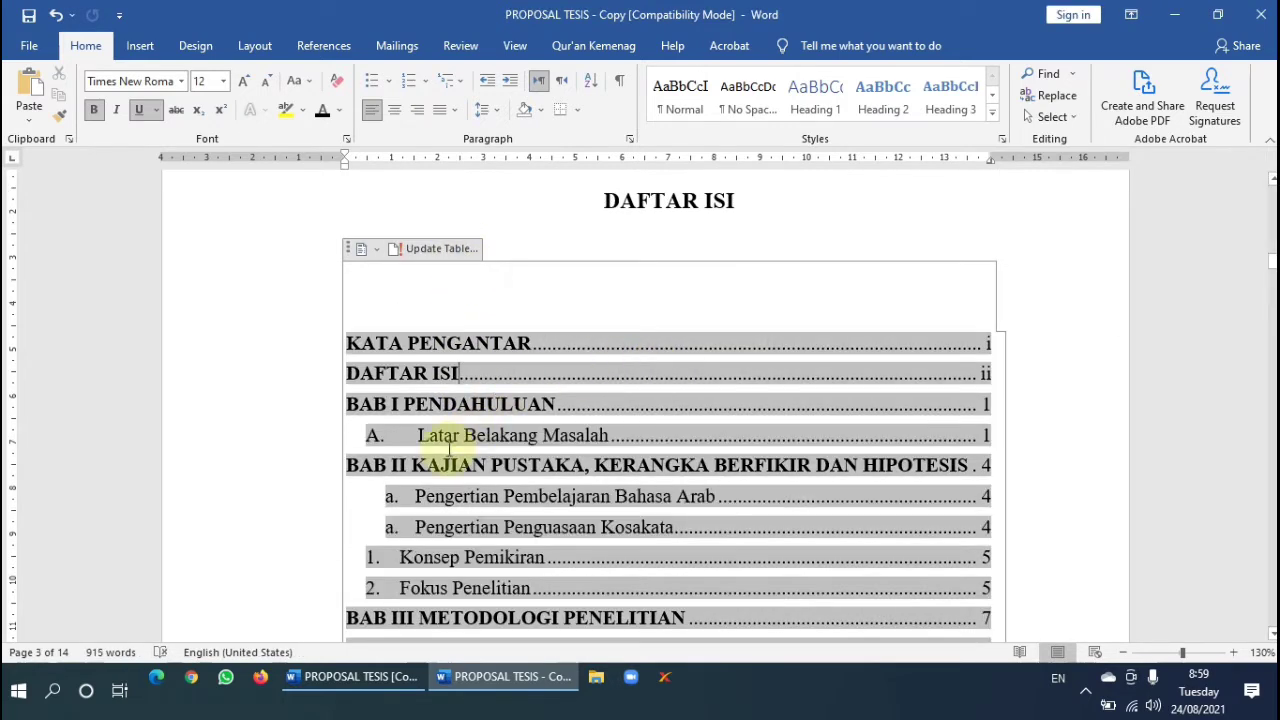
click(463, 438)
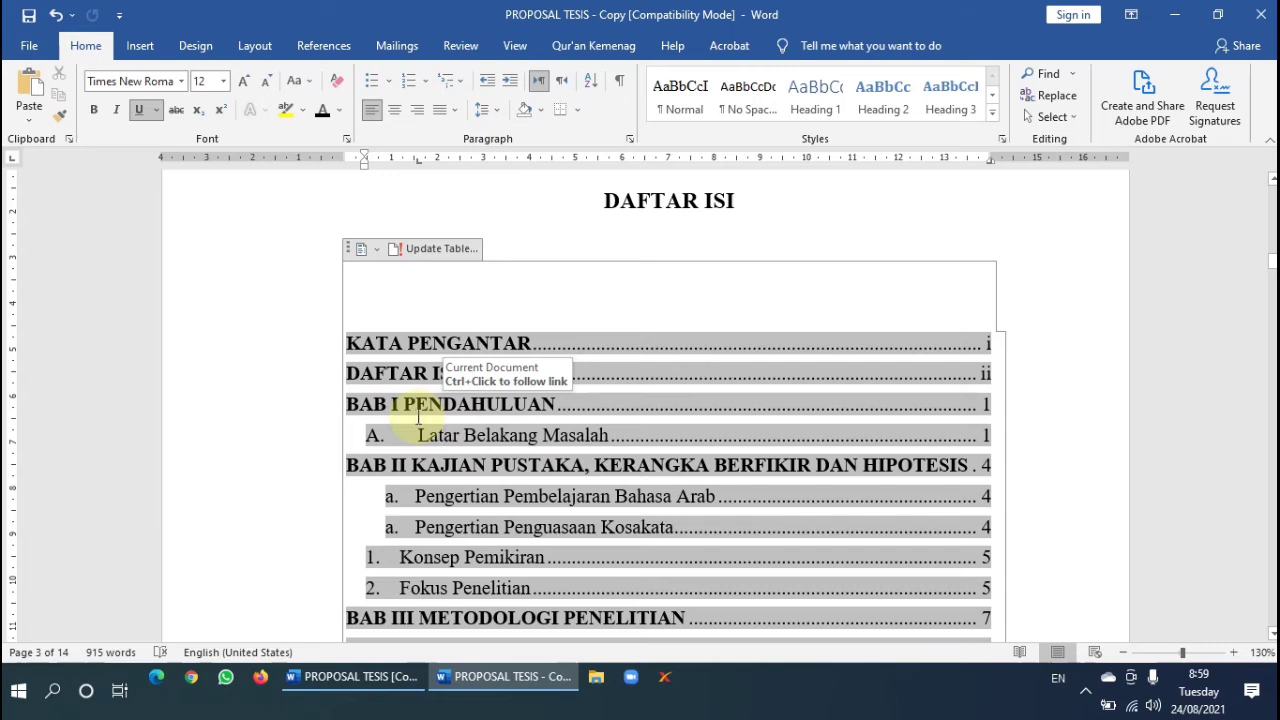
Return to BAB I PENDAHULUAN and select the whole "Latar Belakang Masalah" heading.
scroll(418, 418, down, 10)
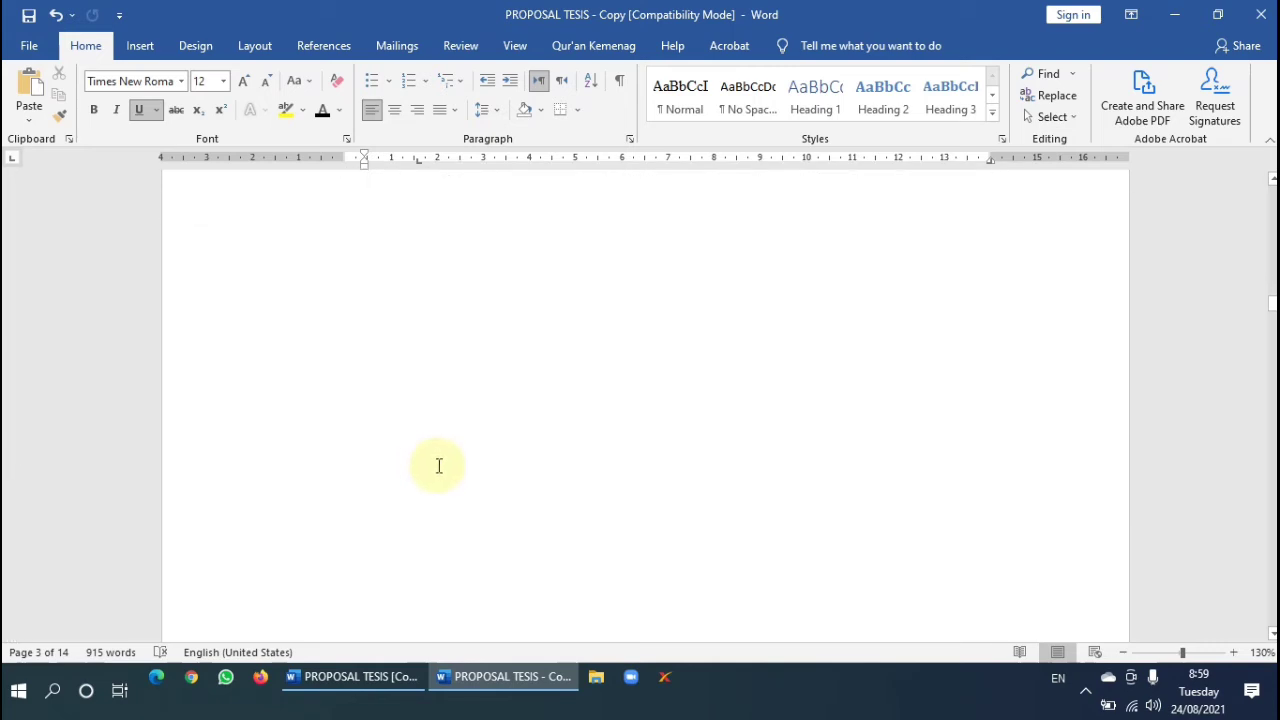
scroll(438, 470, down, 12)
scroll(429, 437, up, 4)
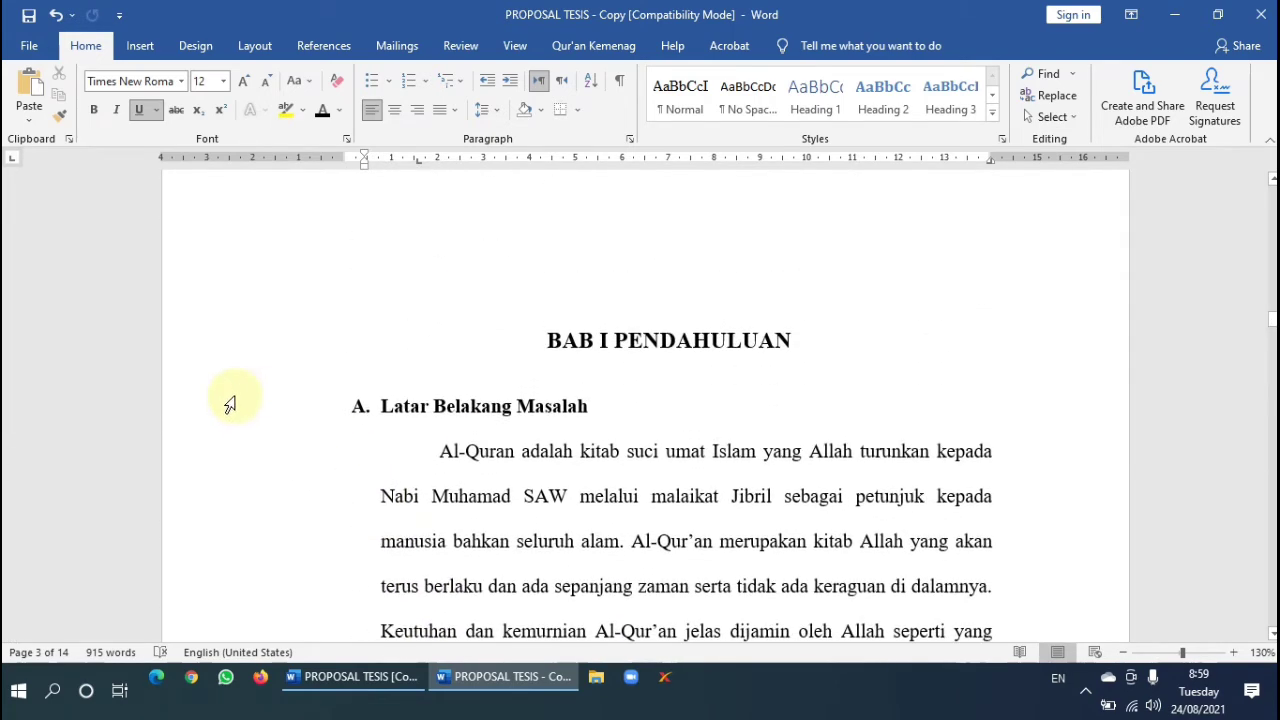
scroll(229, 407, down, 3)
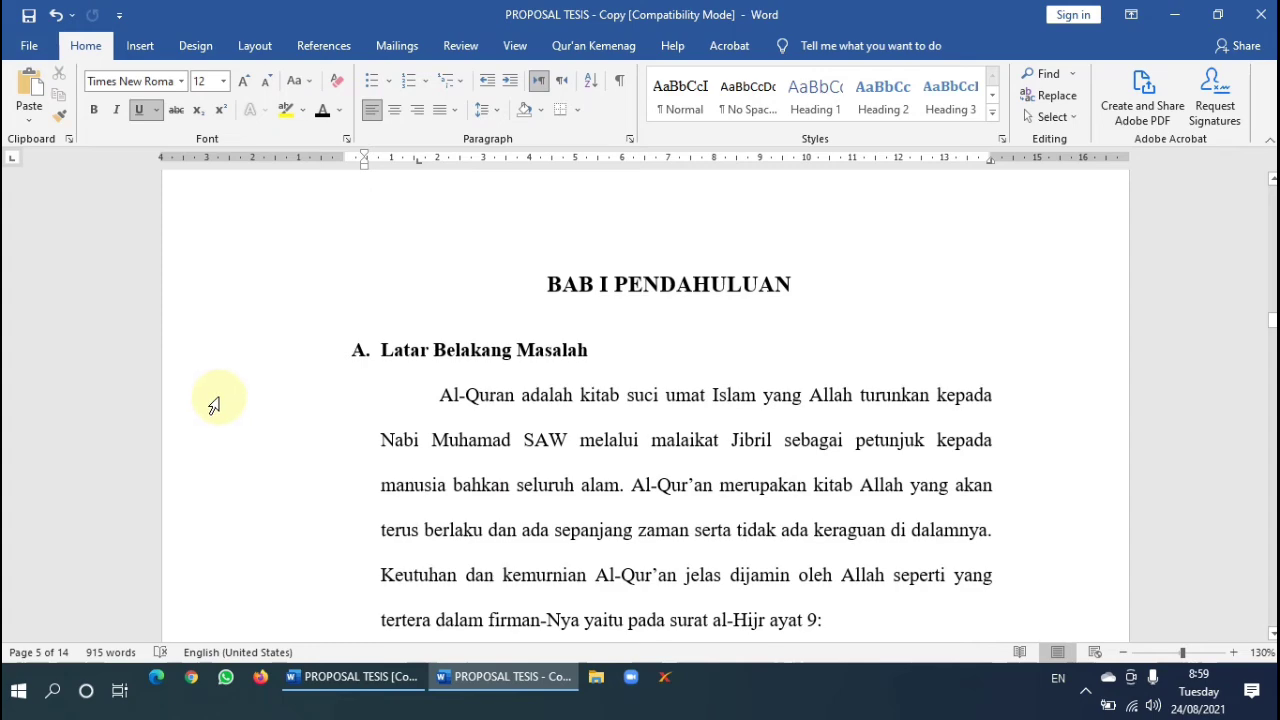
click(222, 305)
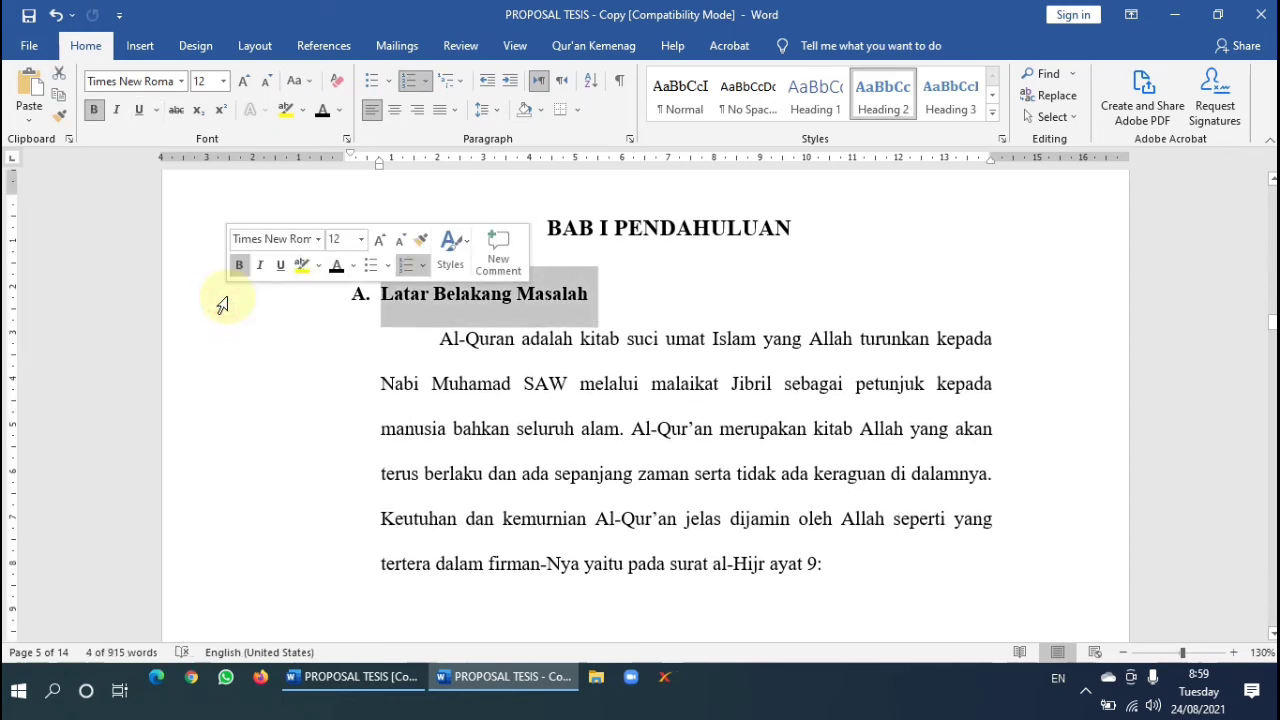
Examine the other subheadings in BAB I, from "Identifikasi Masalah" through "Perumusan Masalah" and "Tujuan Penelitian".
scroll(320, 371, down, 8)
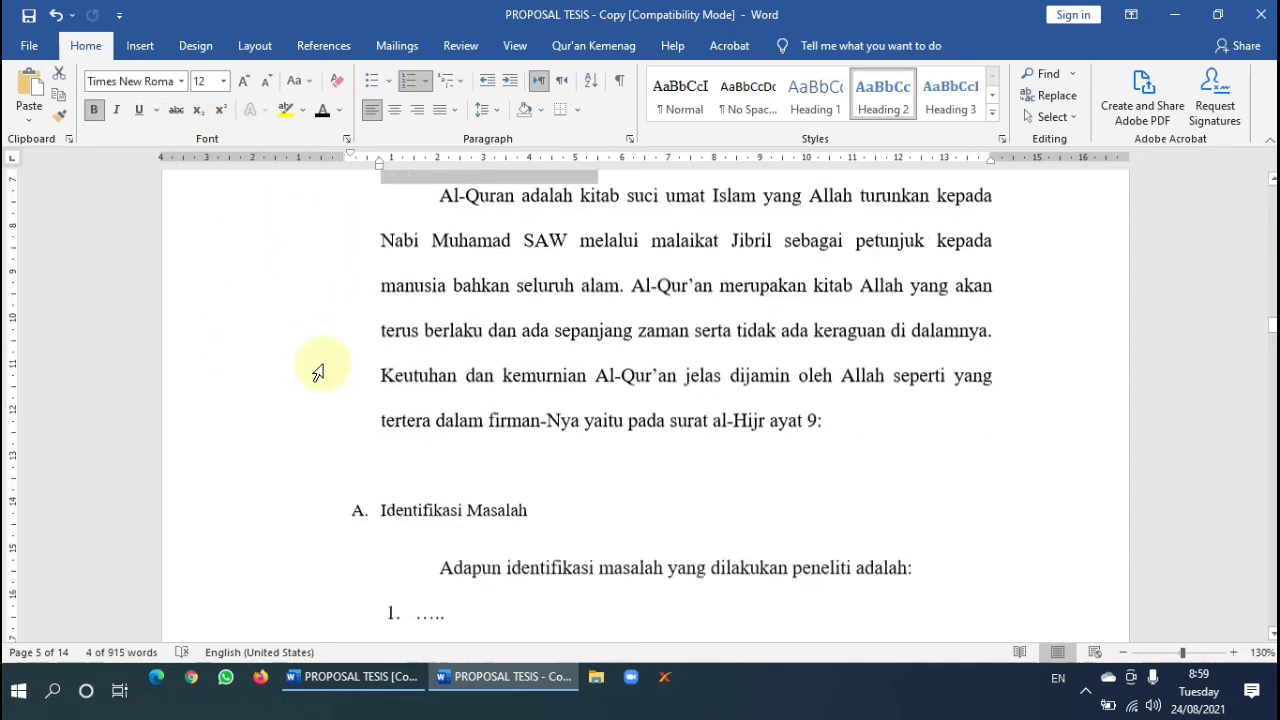
scroll(320, 371, up, 9)
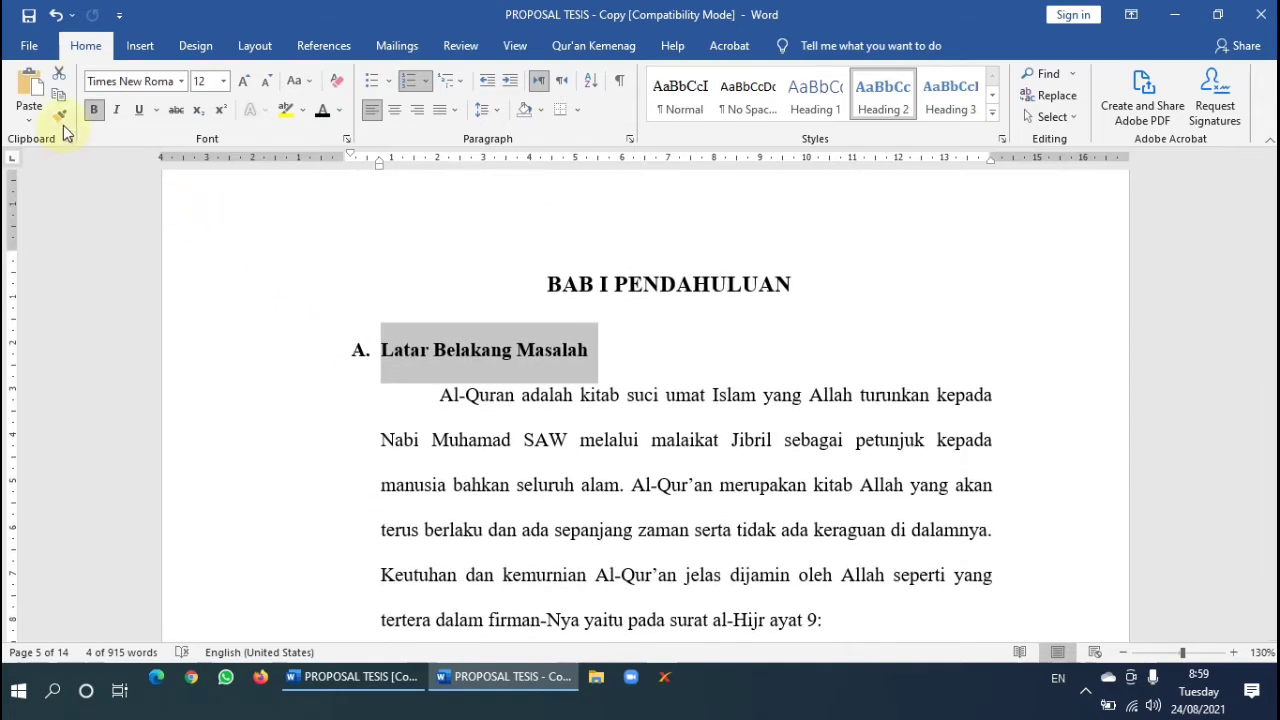
scroll(403, 403, down, 13)
scroll(403, 440, up, 6)
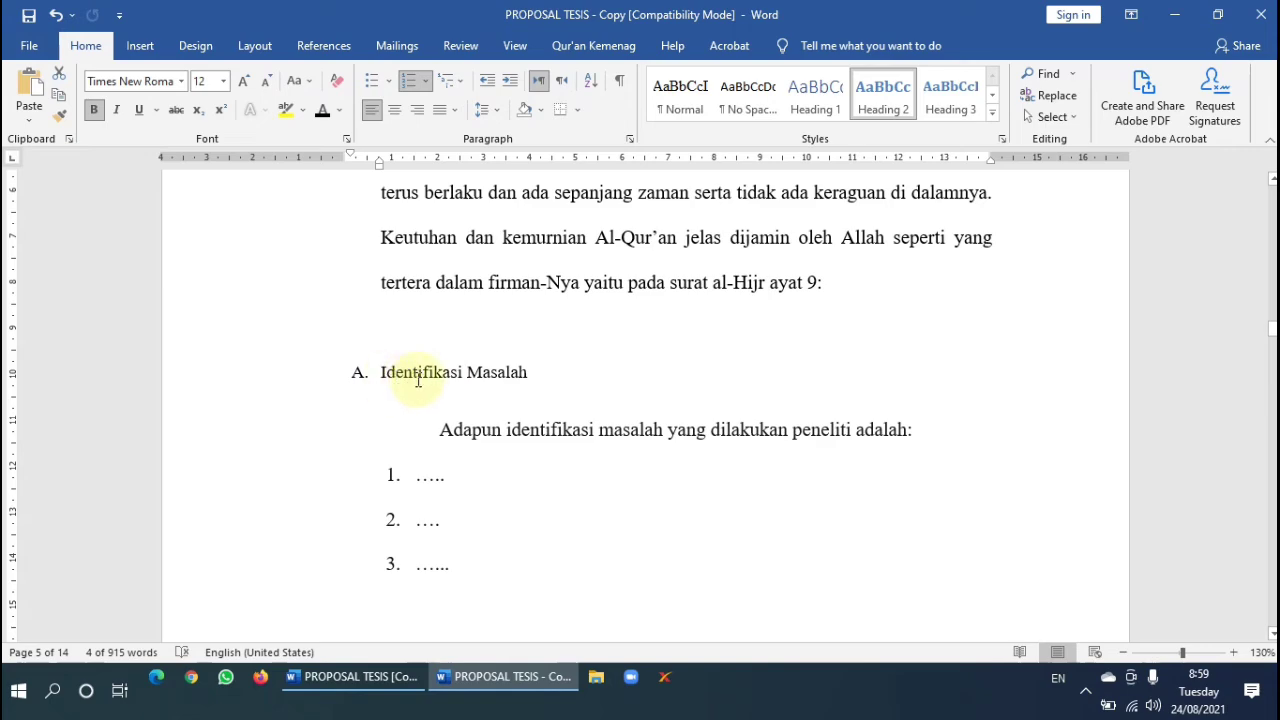
scroll(405, 380, down, 15)
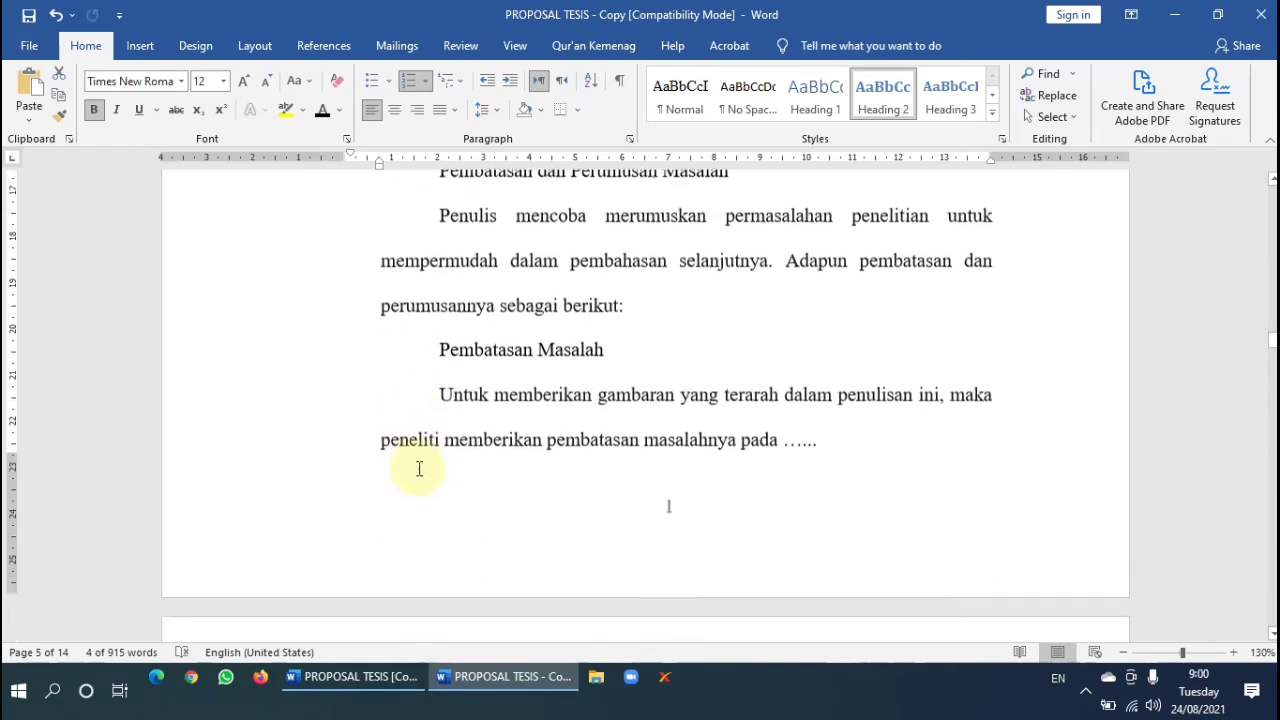
scroll(380, 323, down, 8)
scroll(380, 320, up, 2)
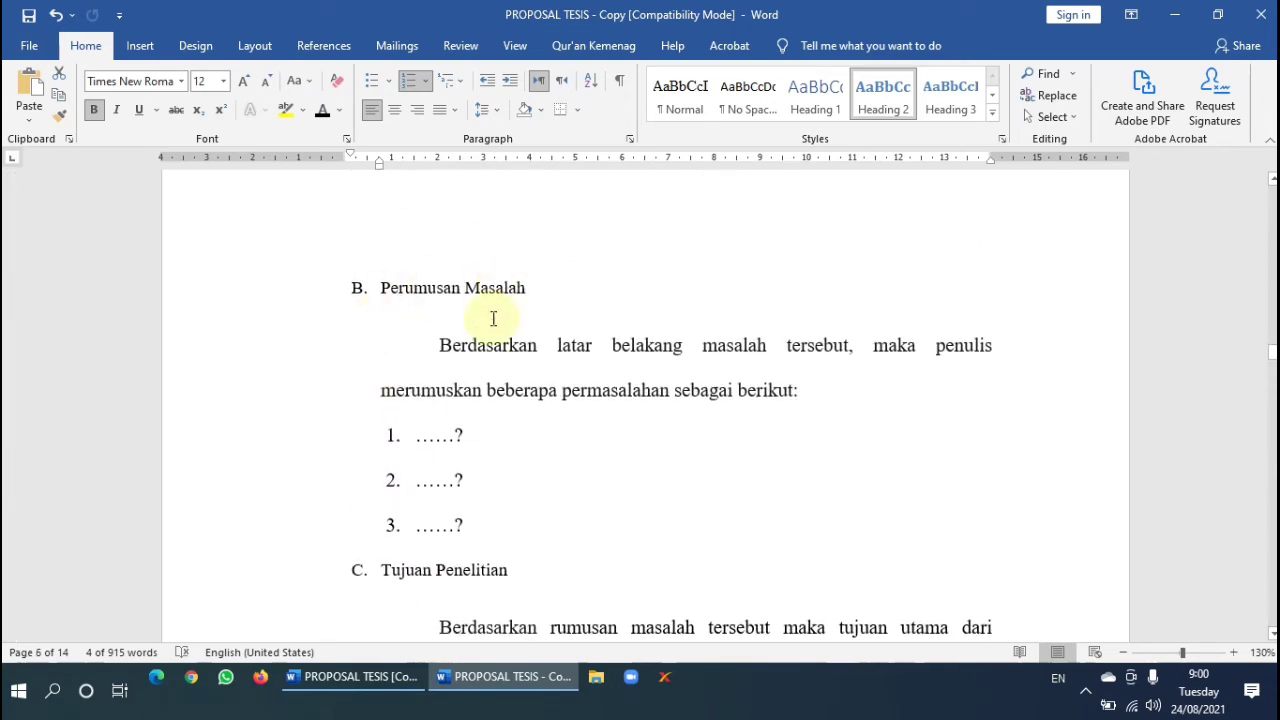
scroll(394, 480, up, 12)
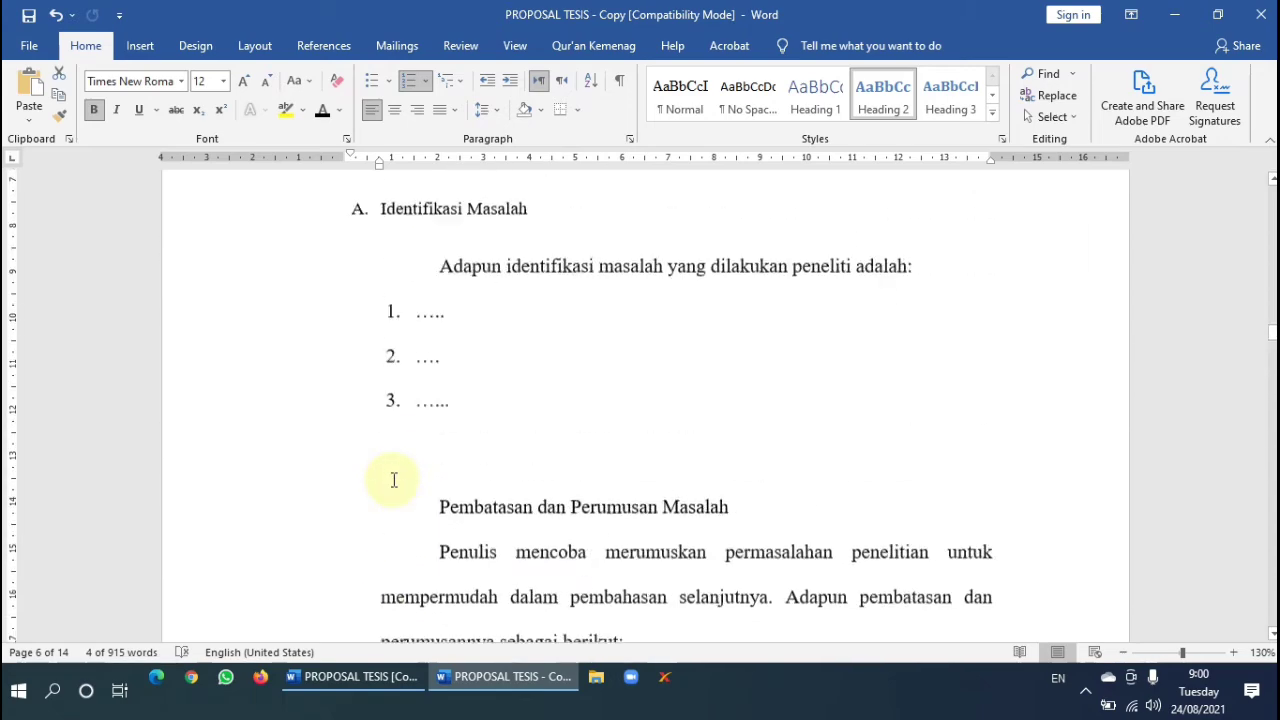
scroll(394, 480, up, 5)
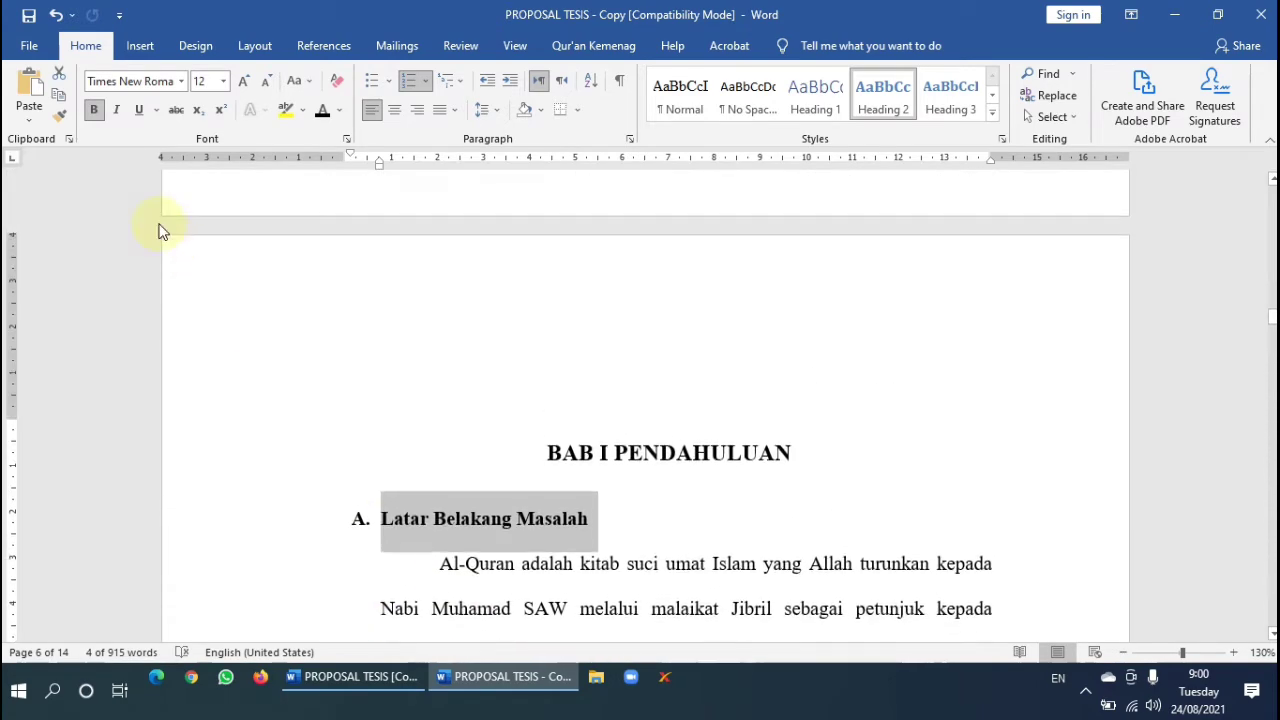
Copy the "Latar Belakang Masalah" heading's formatting onto "Identifikasi Masalah" and "Pembatasan dan Perumusan Masalah" with a multi-use Format Painter.
click(58, 120)
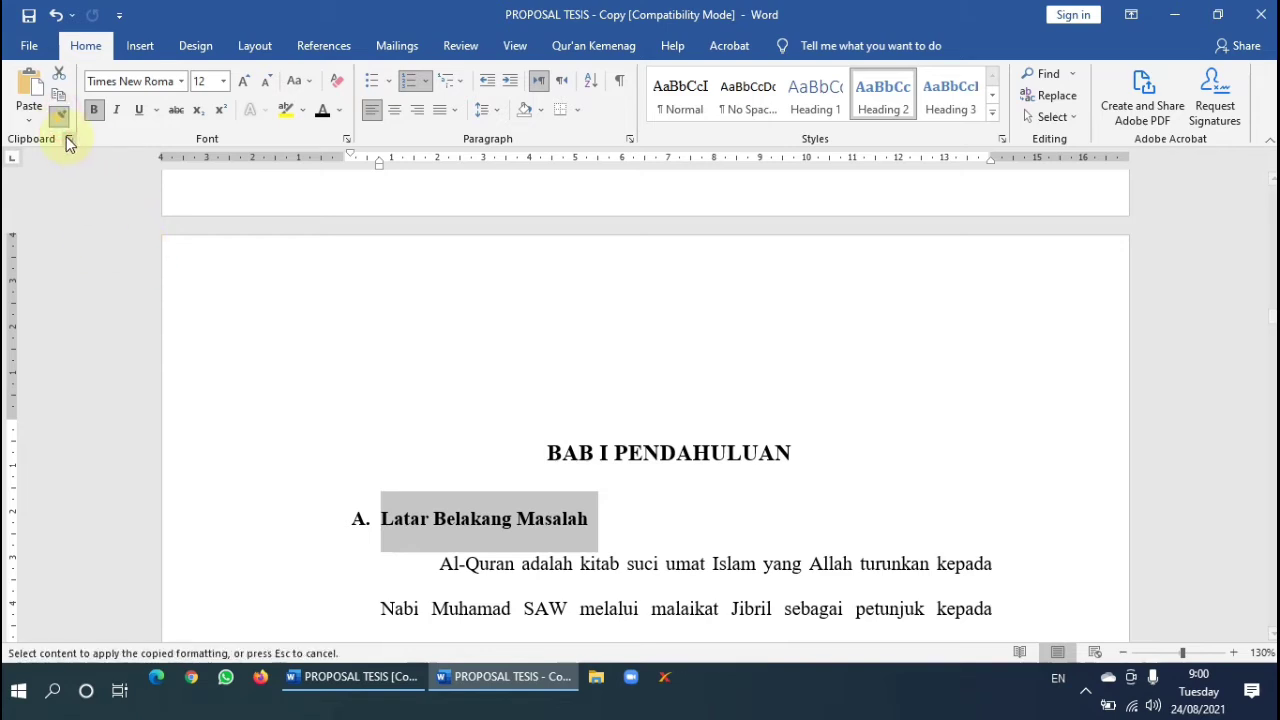
scroll(447, 325, down, 3)
scroll(447, 325, down, 2)
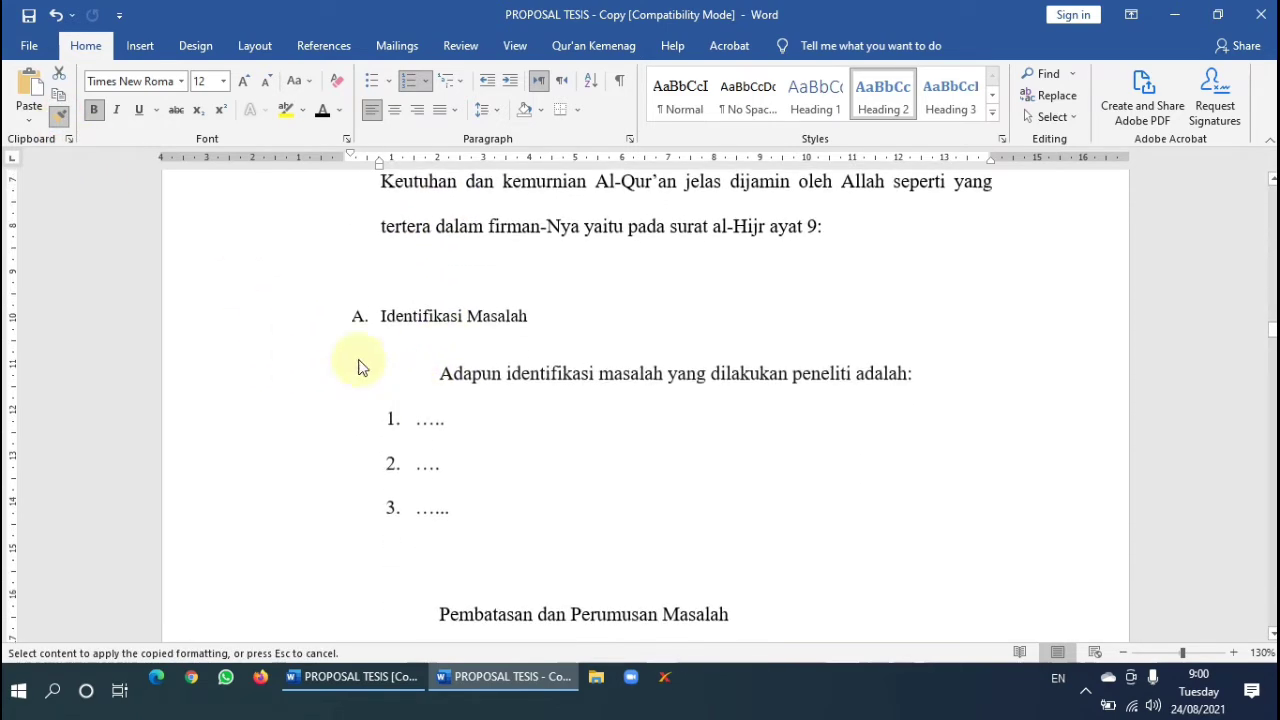
click(240, 322)
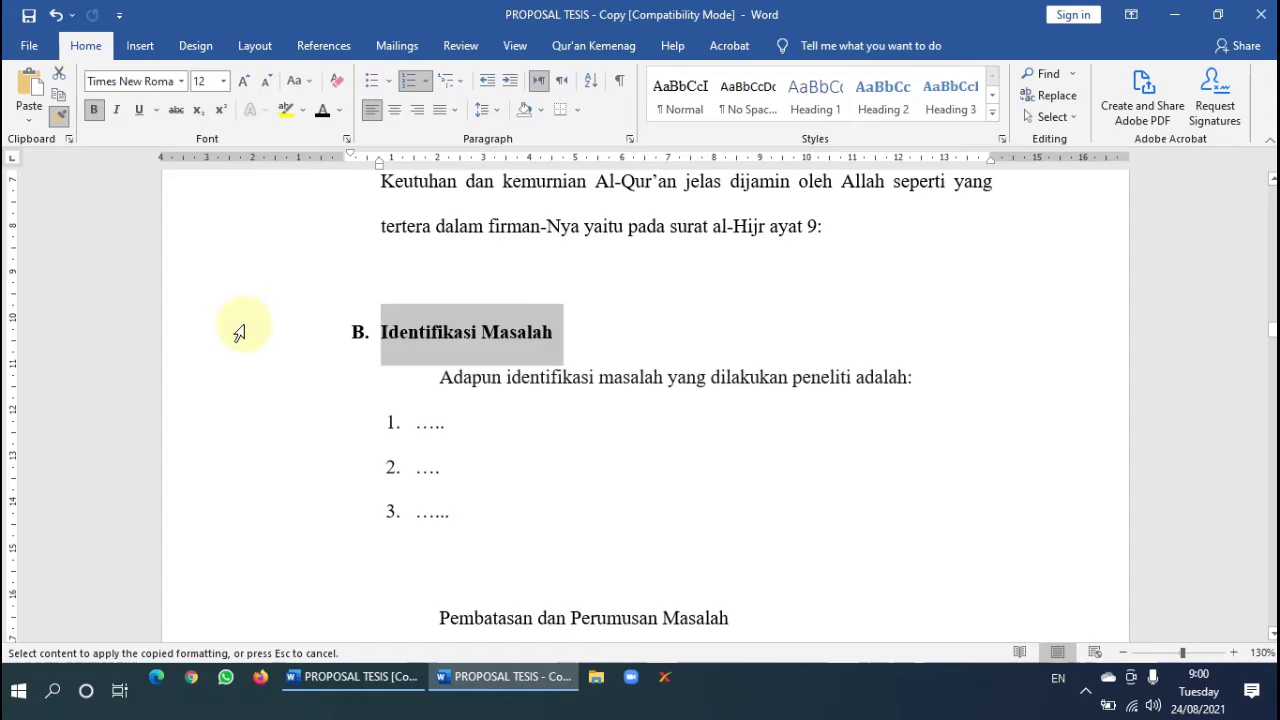
scroll(294, 463, down, 4)
scroll(315, 422, up, 3)
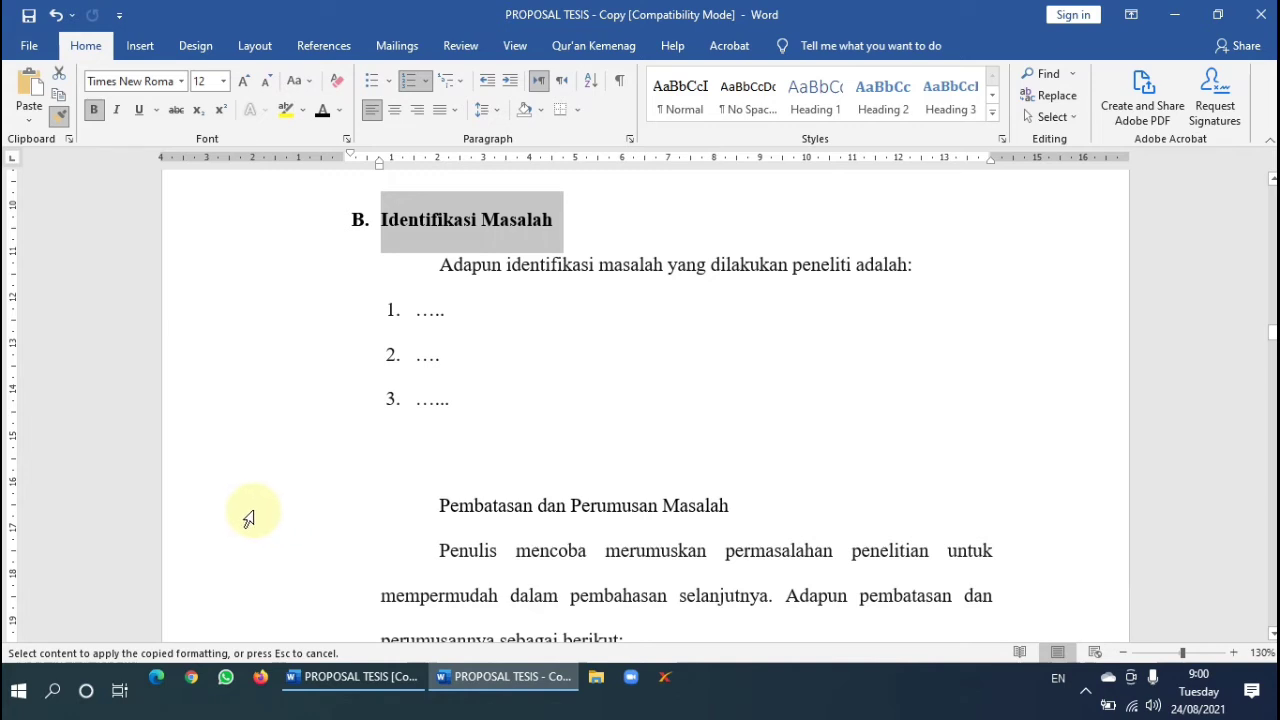
click(249, 514)
Apply the copied heading formatting to the "Tujuan Penelitian" subheading on page 2.
scroll(457, 557, down, 7)
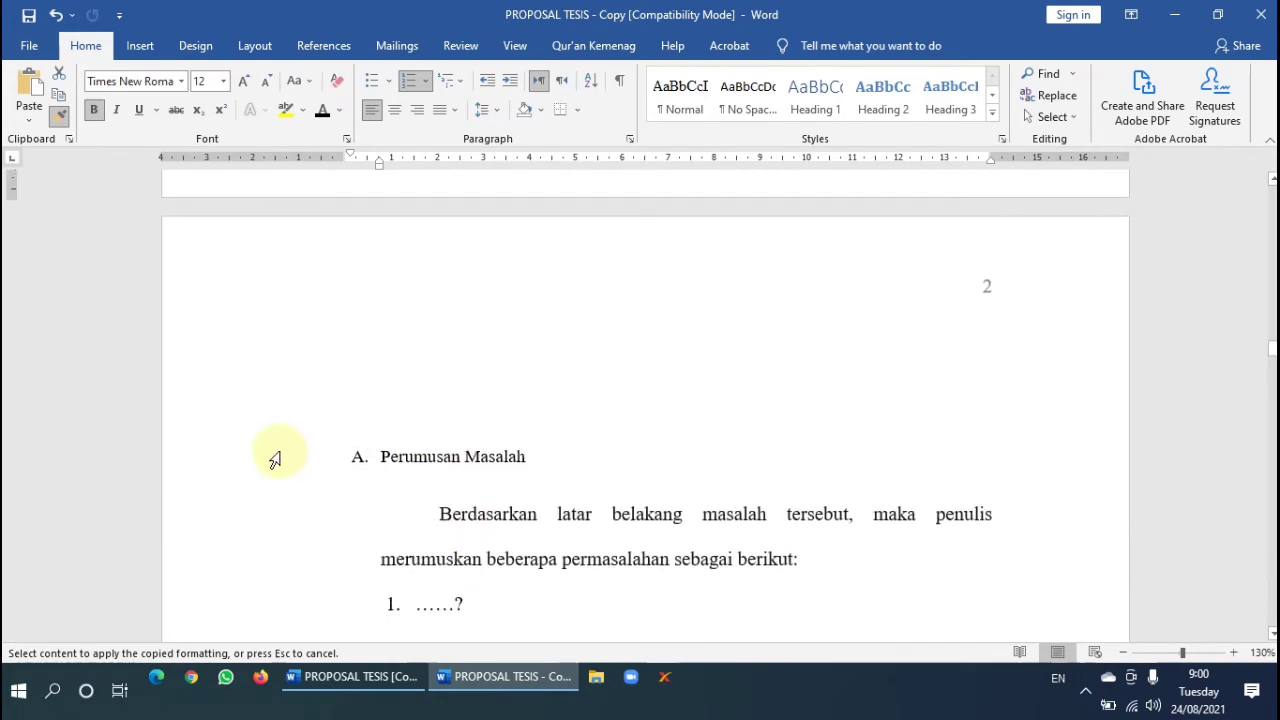
scroll(360, 449, up, 5)
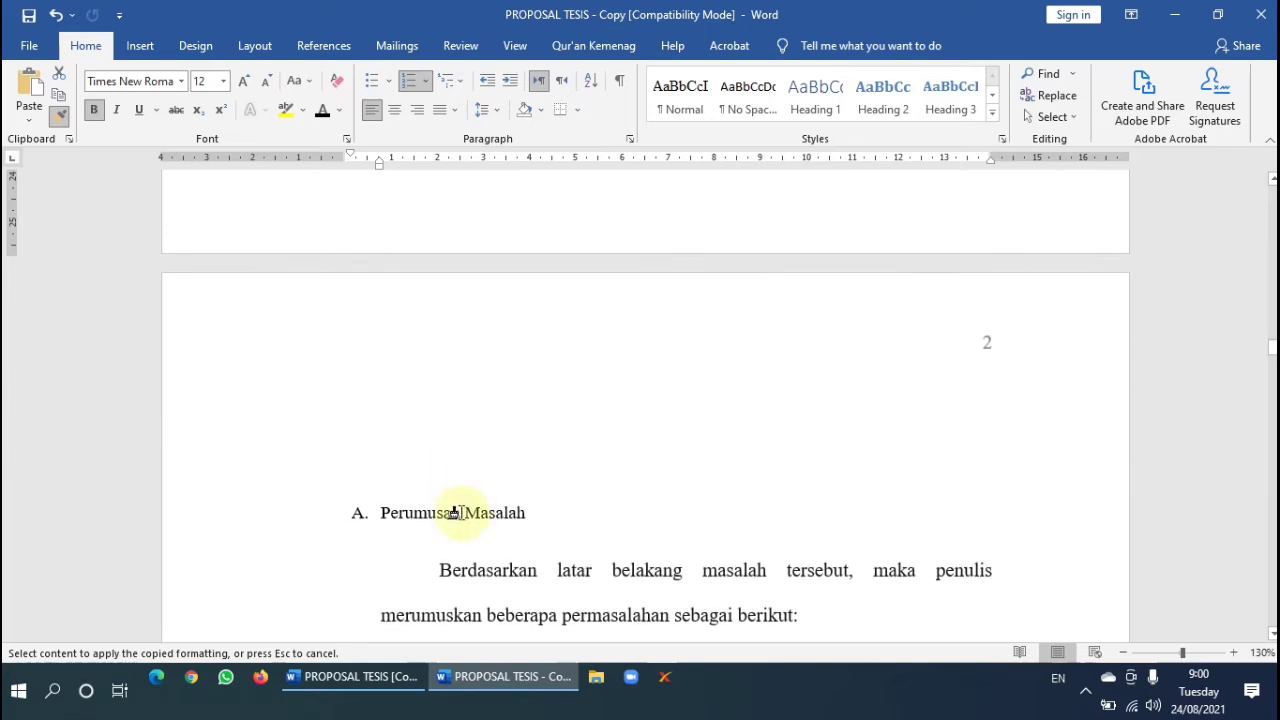
scroll(480, 423, down, 10)
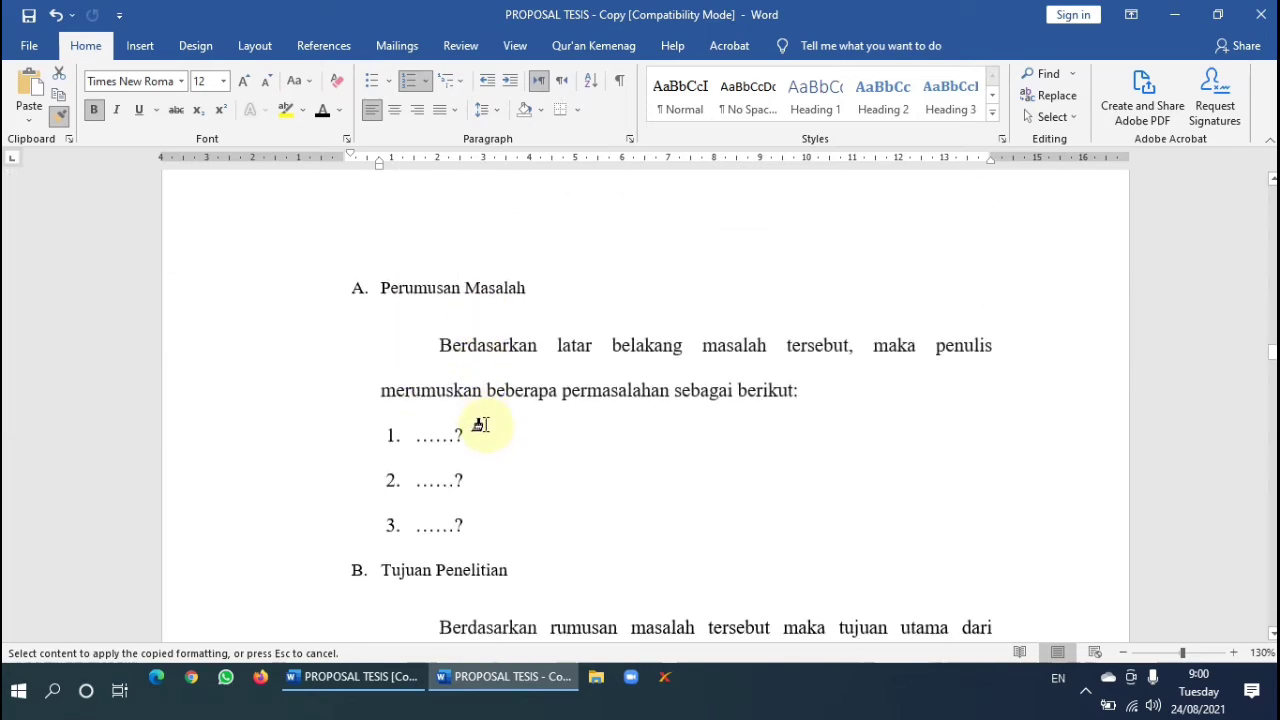
scroll(420, 355, up, 5)
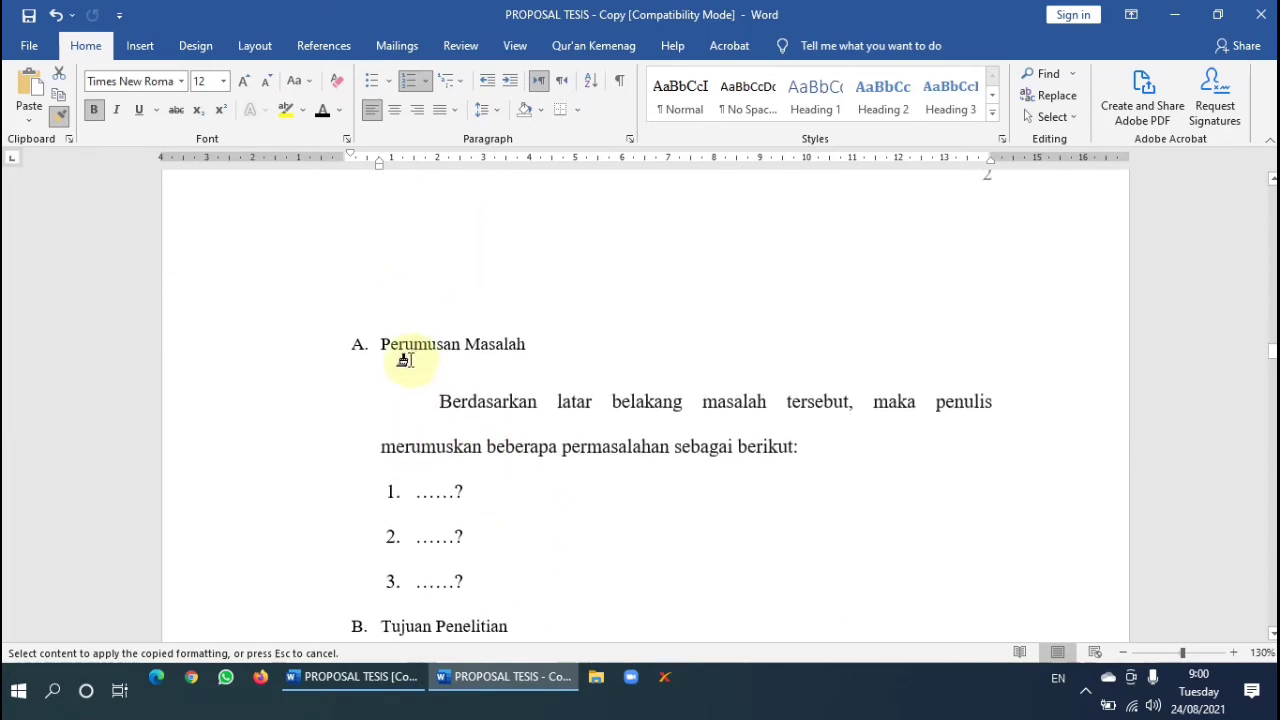
scroll(411, 400, down, 3)
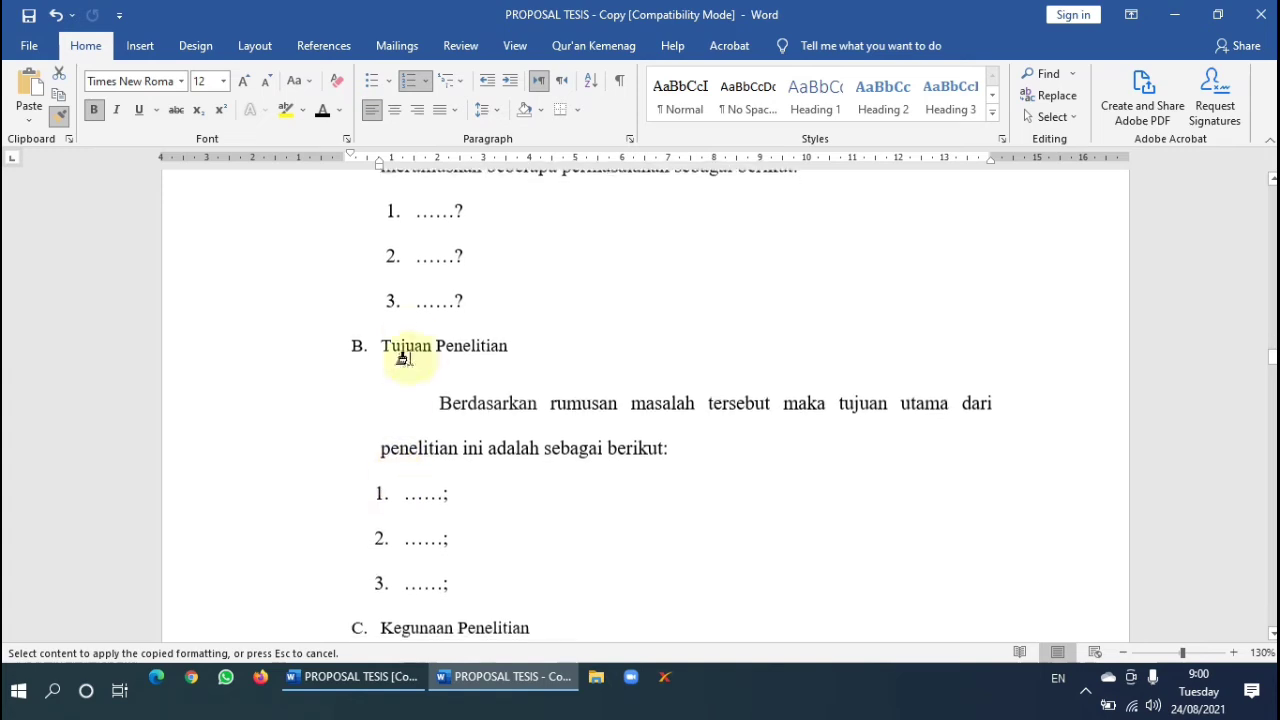
click(241, 354)
Apply the copied formatting to "Kegunaan Penelitian", check the rest of BAB I for more subheadings, and turn off Format Painter.
scroll(306, 429, down, 8)
scroll(257, 263, up, 3)
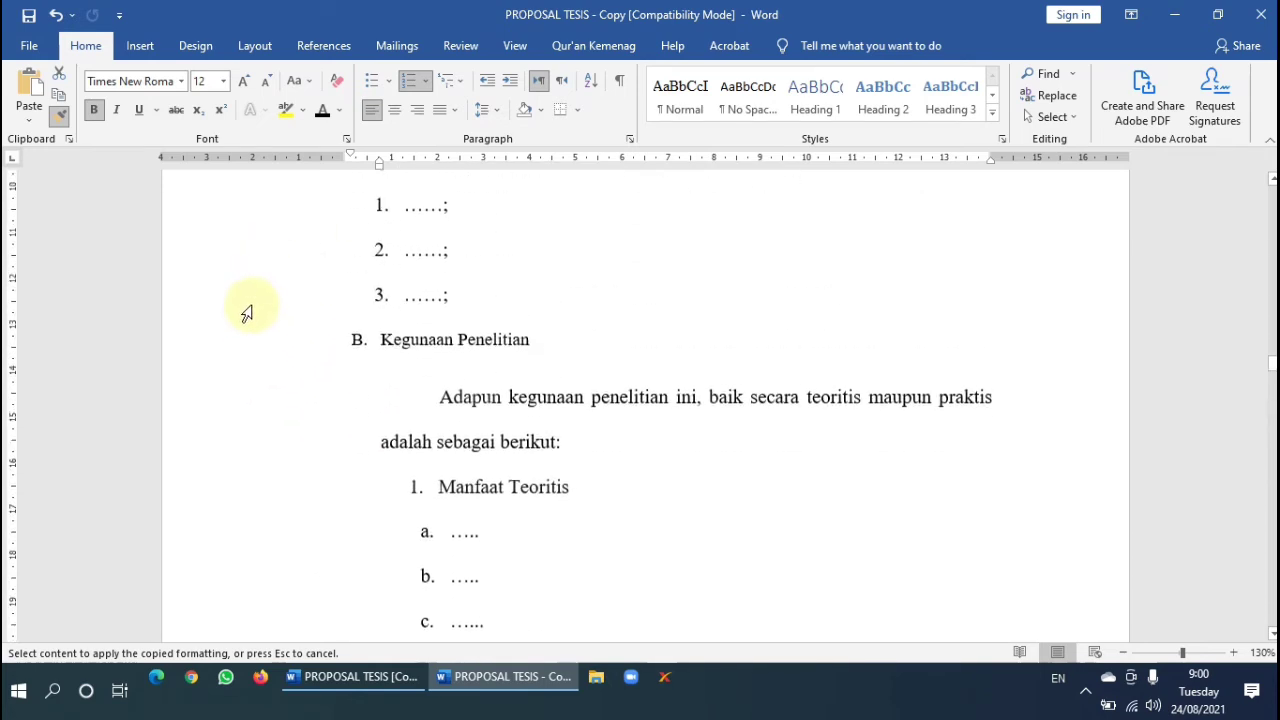
click(240, 349)
scroll(314, 474, down, 10)
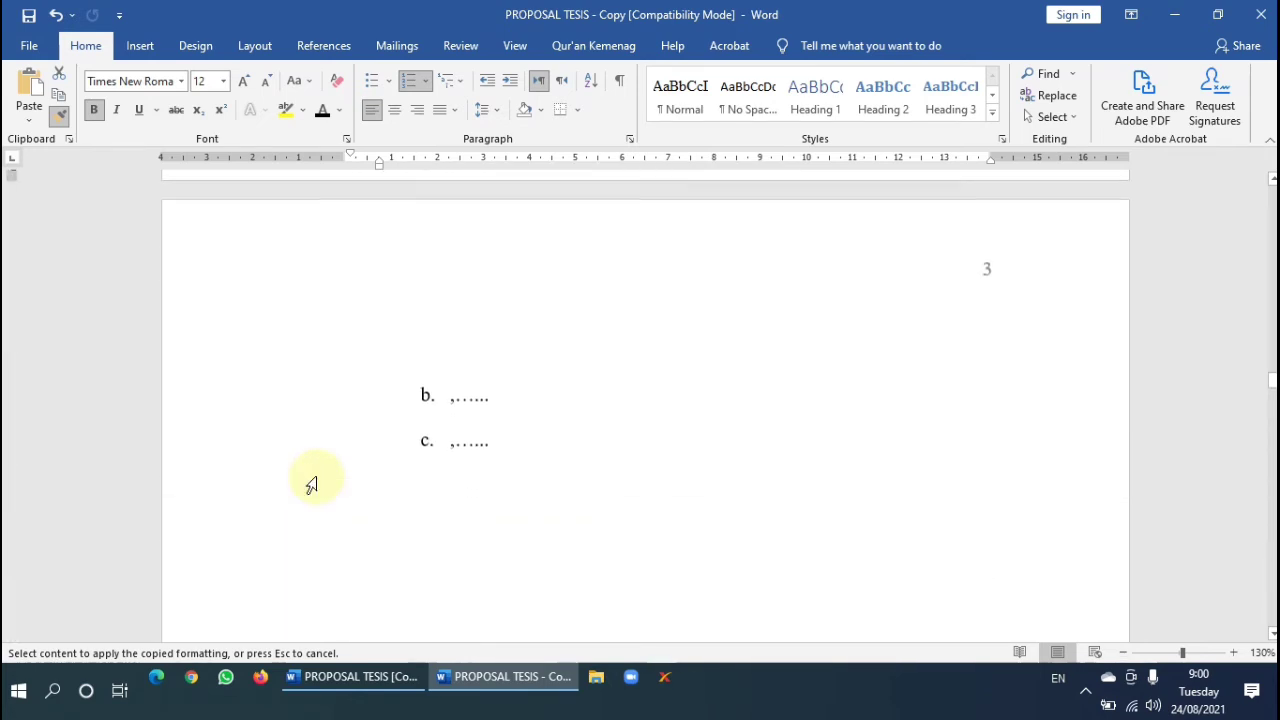
scroll(311, 485, down, 5)
scroll(311, 485, up, 10)
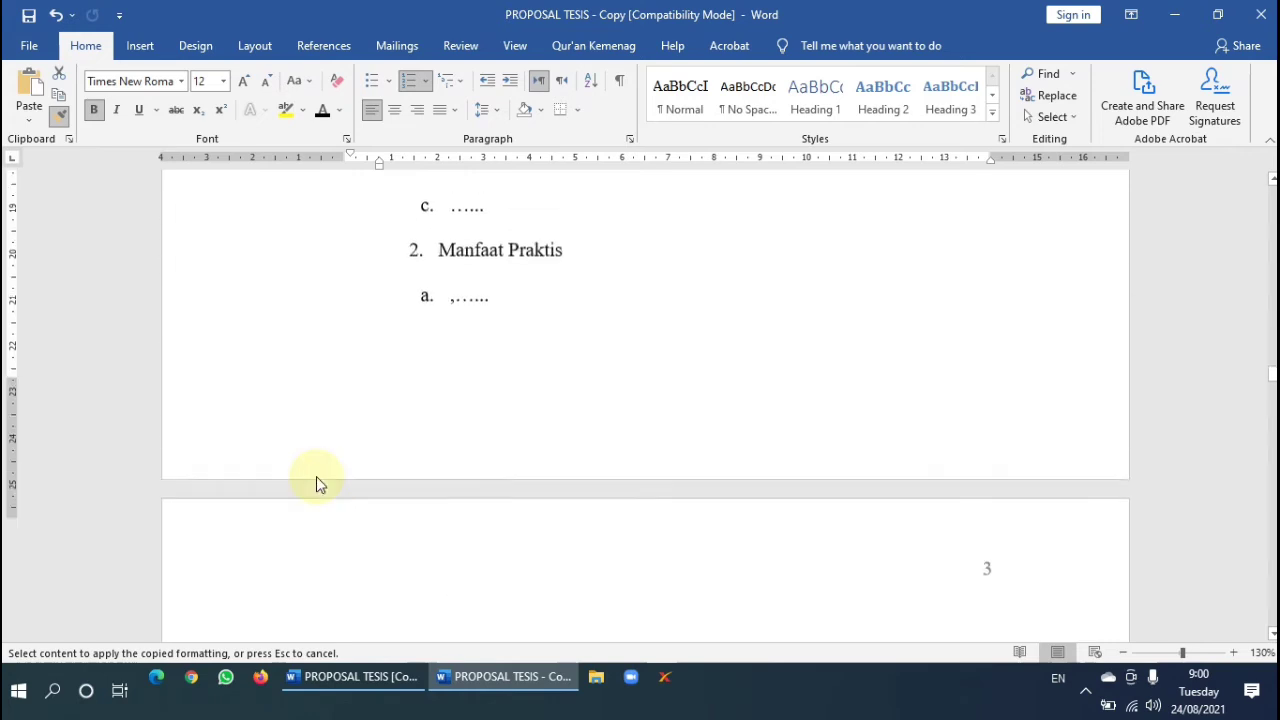
scroll(311, 485, up, 4)
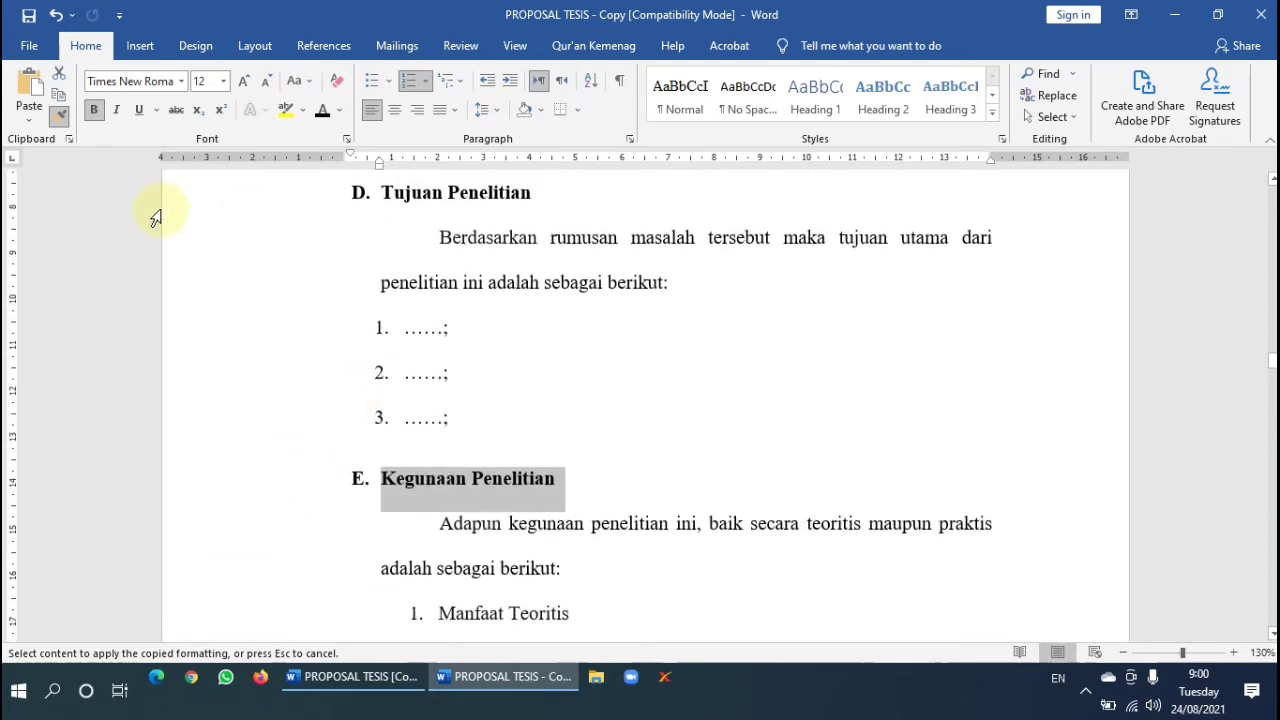
click(60, 115)
Update the entire table of contents under DAFTAR ISI and check its BAB I subheading entries.
scroll(529, 357, up, 10)
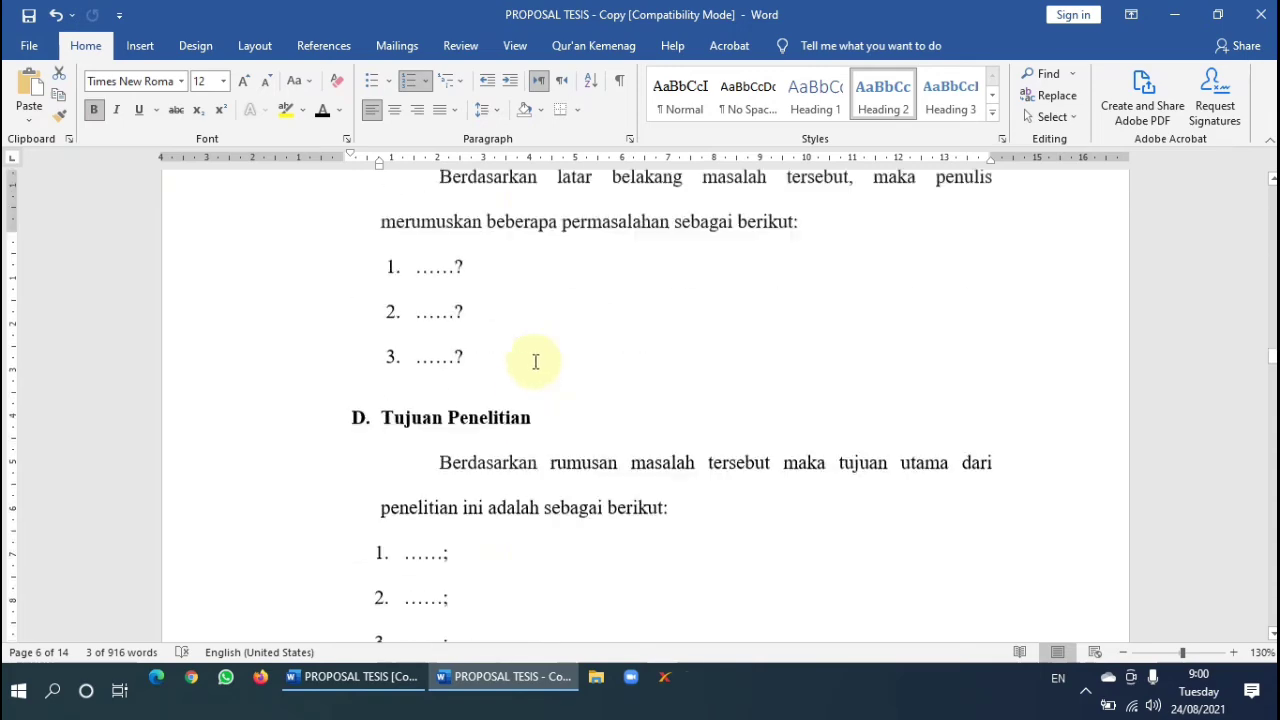
scroll(536, 362, up, 15)
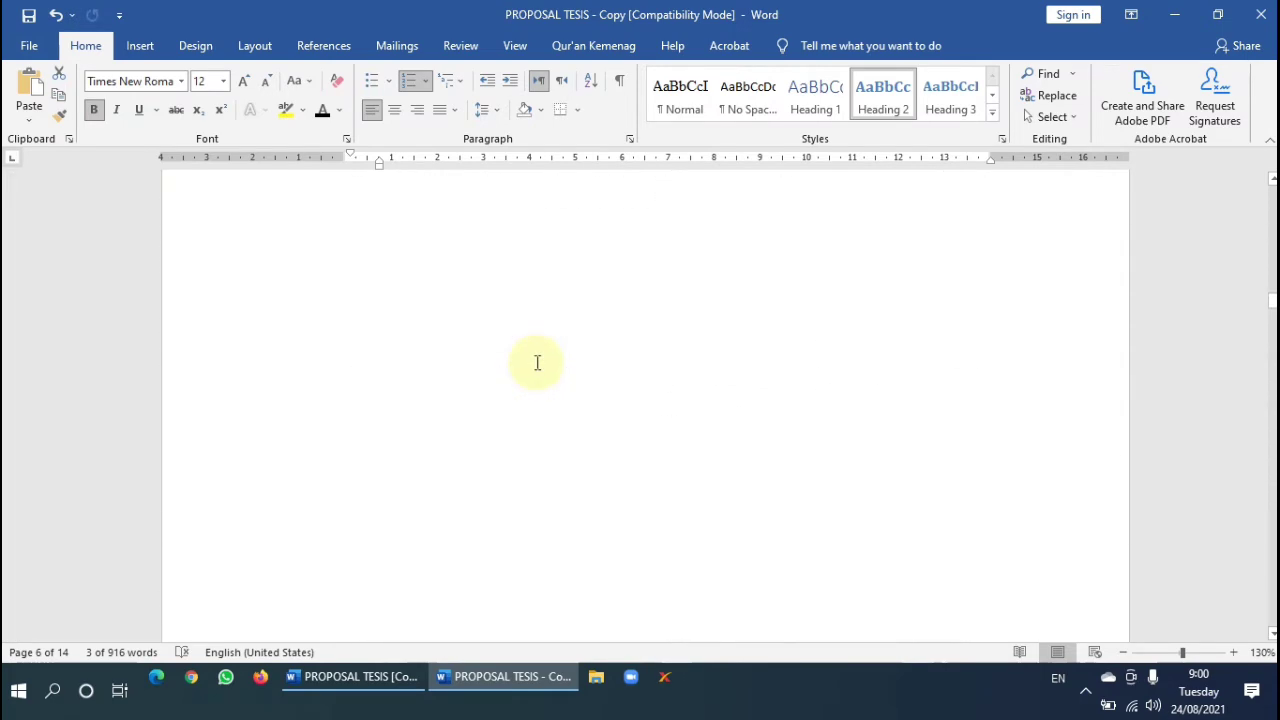
scroll(537, 362, up, 5)
click(514, 458)
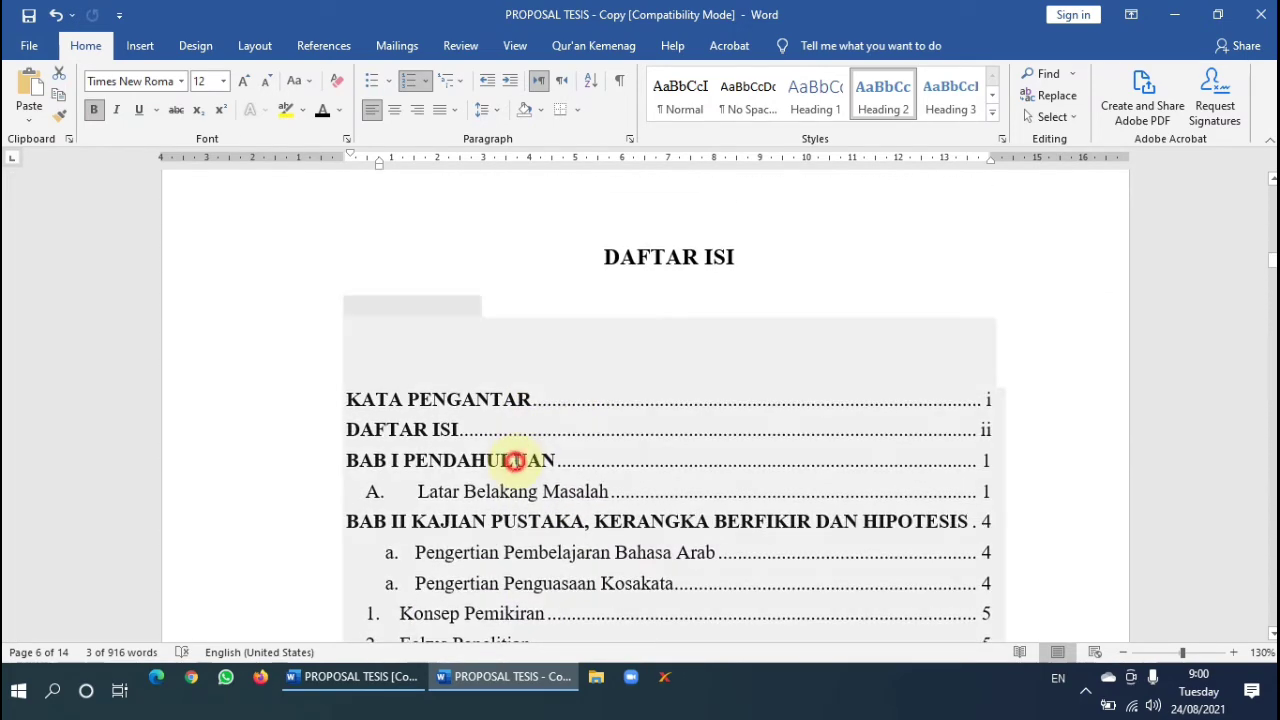
click(447, 308)
click(575, 337)
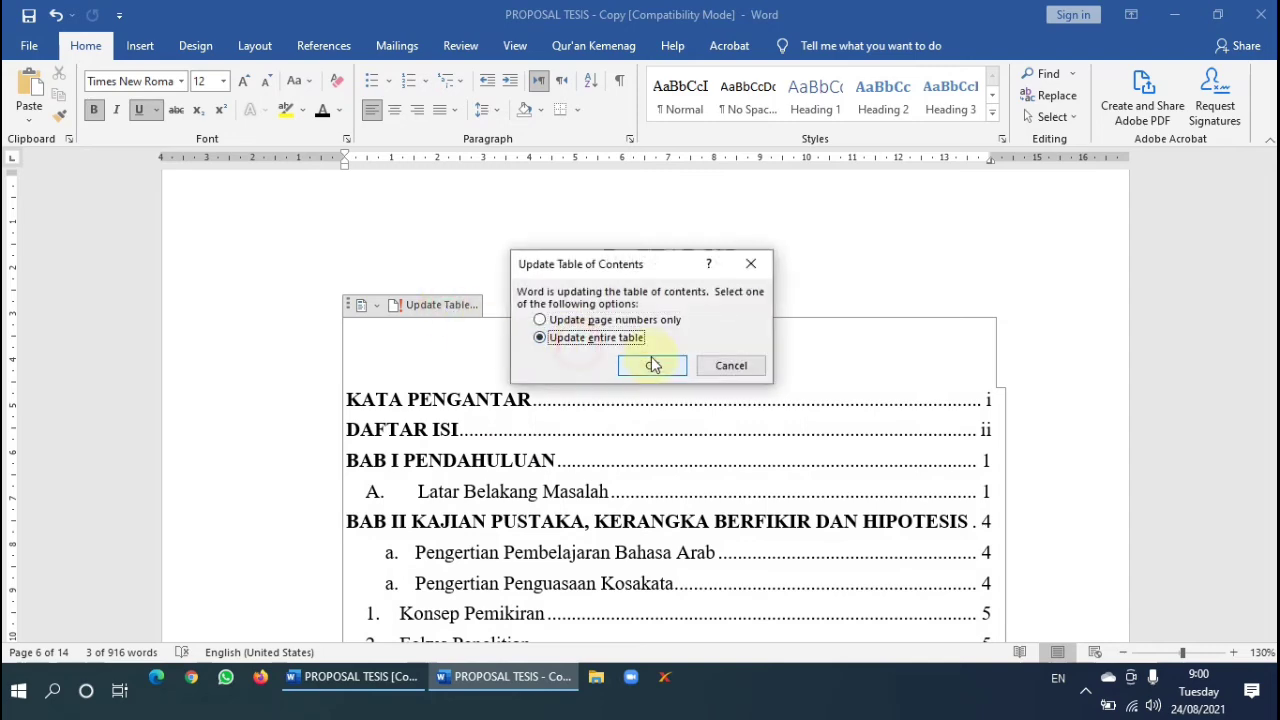
click(652, 365)
scroll(437, 355, down, 3)
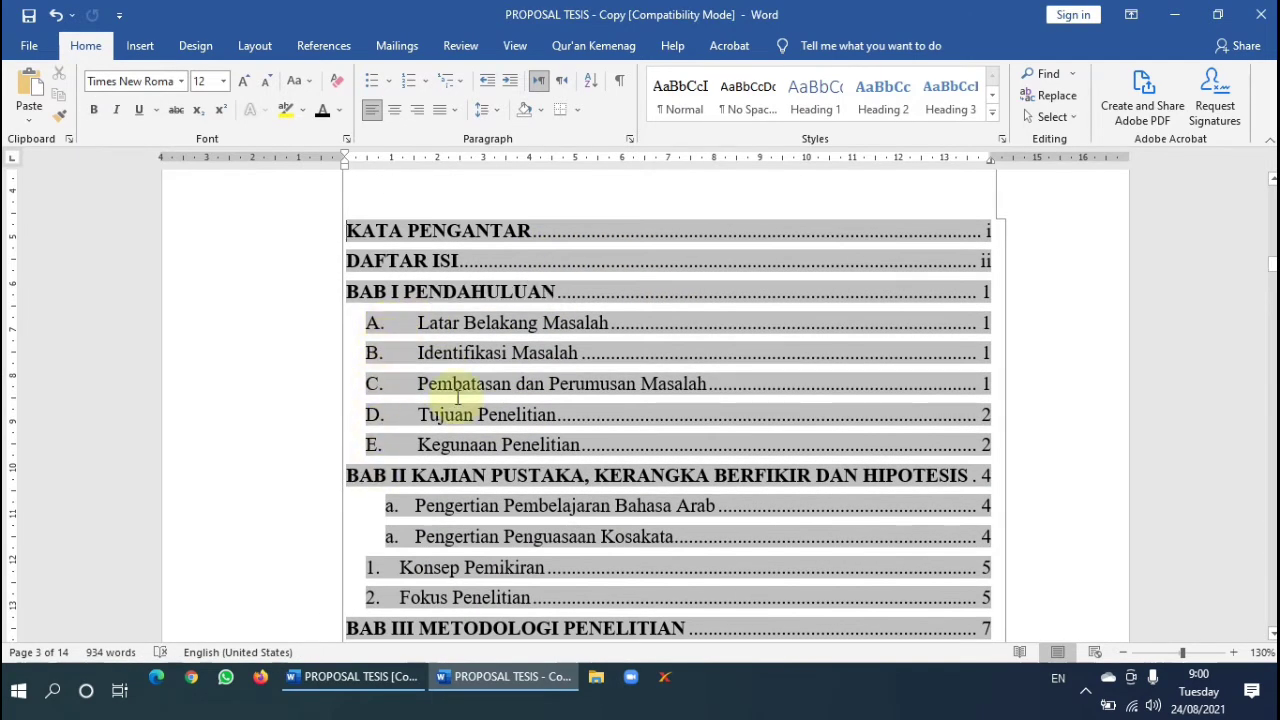
click(428, 323)
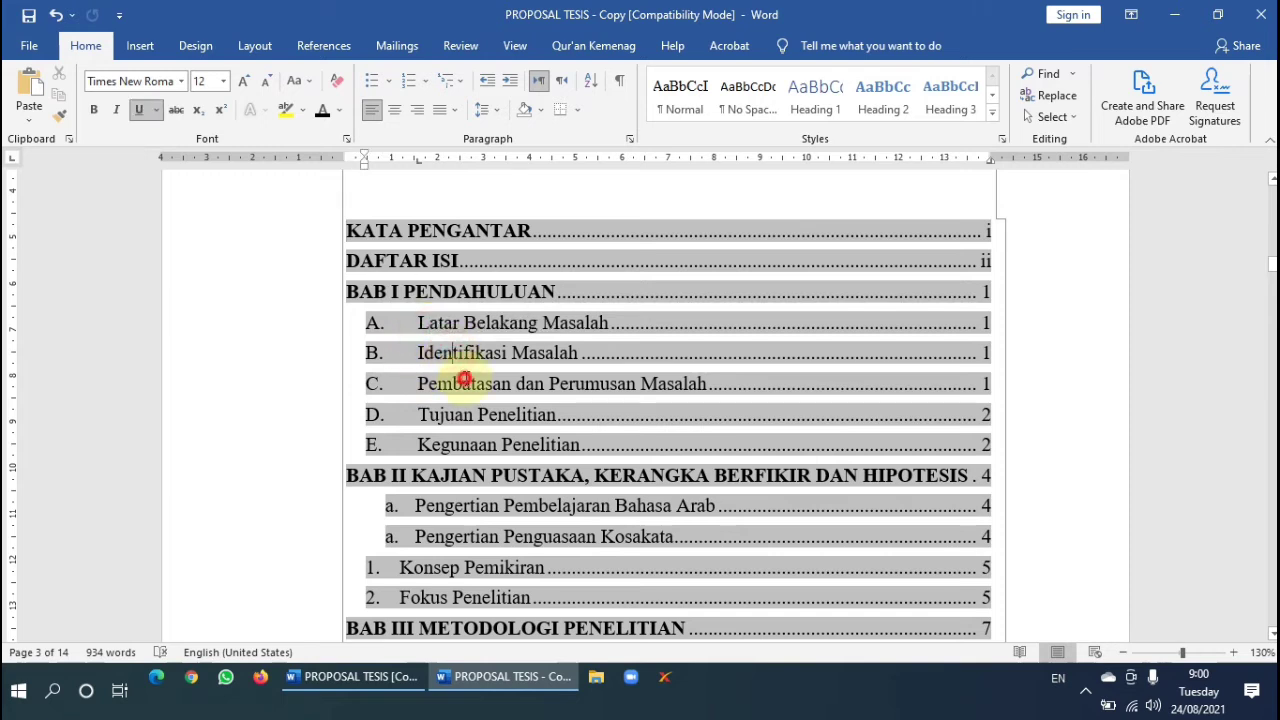
click(466, 395)
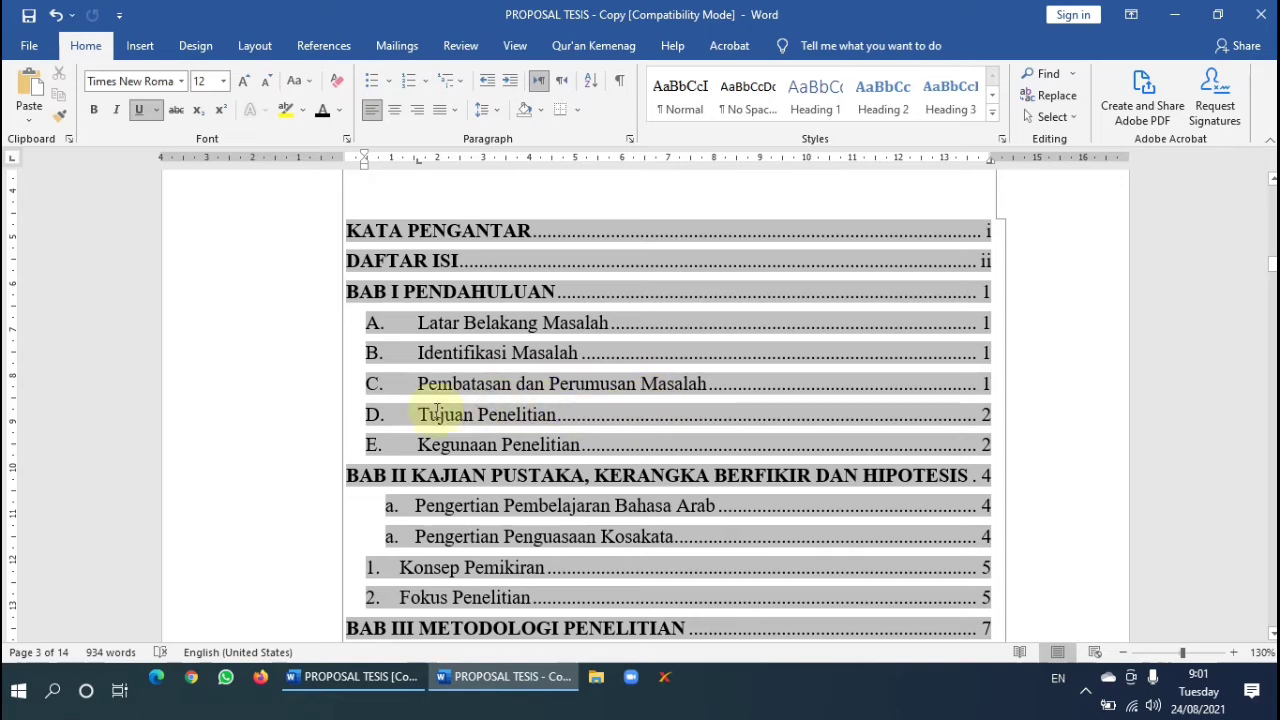
Apply the Heading 3 style to "Pembatasan Masalah", the subheading beneath "Pembatasan dan Perumusan Masalah" in BAB I.
scroll(436, 400, down, 20)
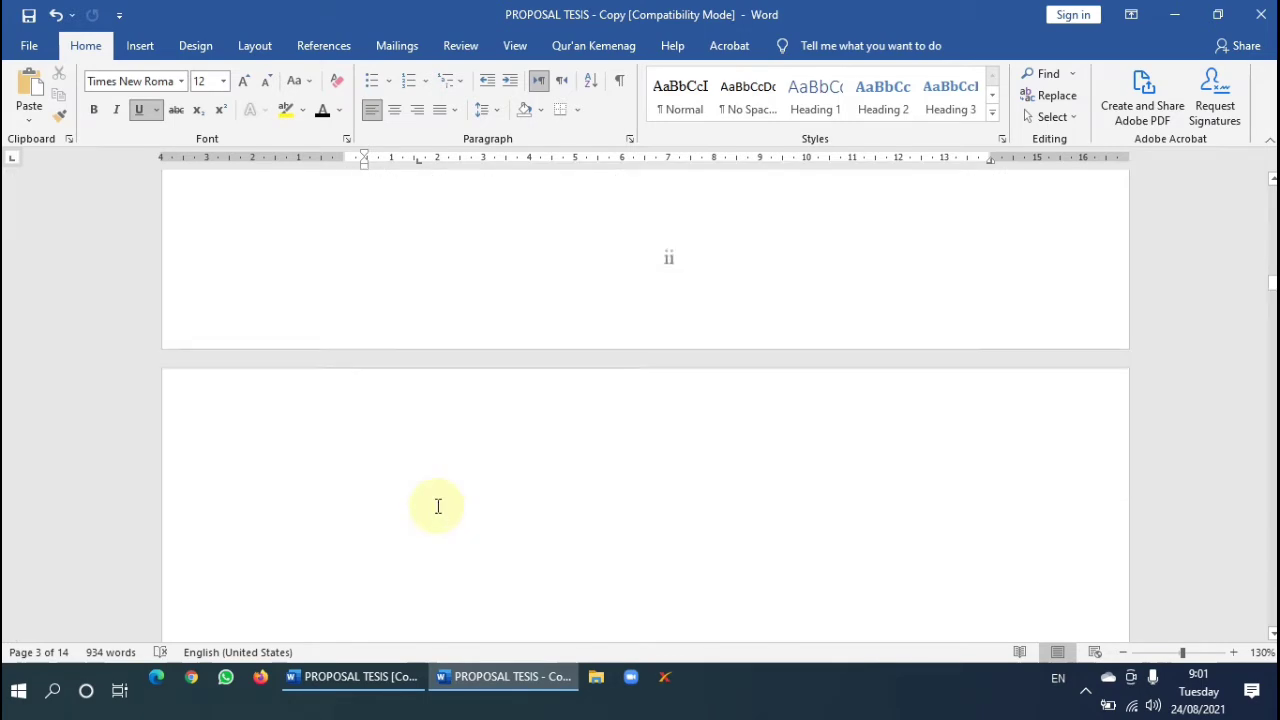
scroll(437, 506, down, 20)
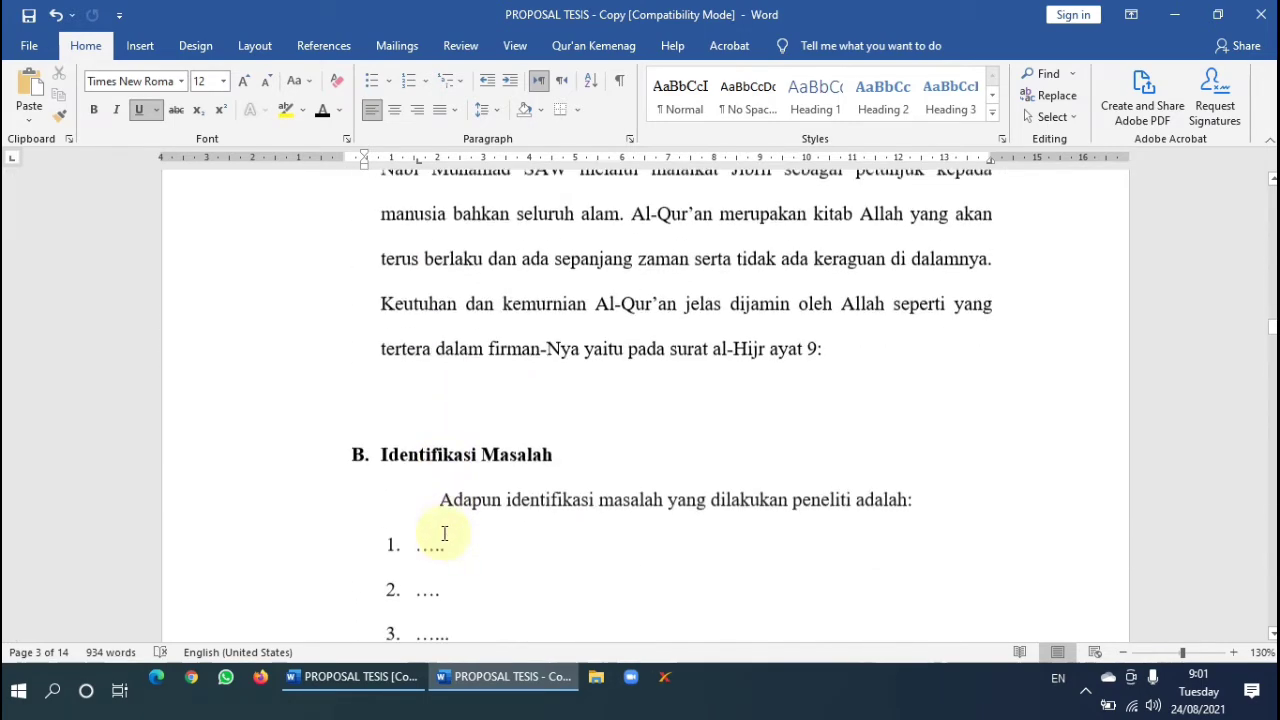
scroll(445, 540, down, 4)
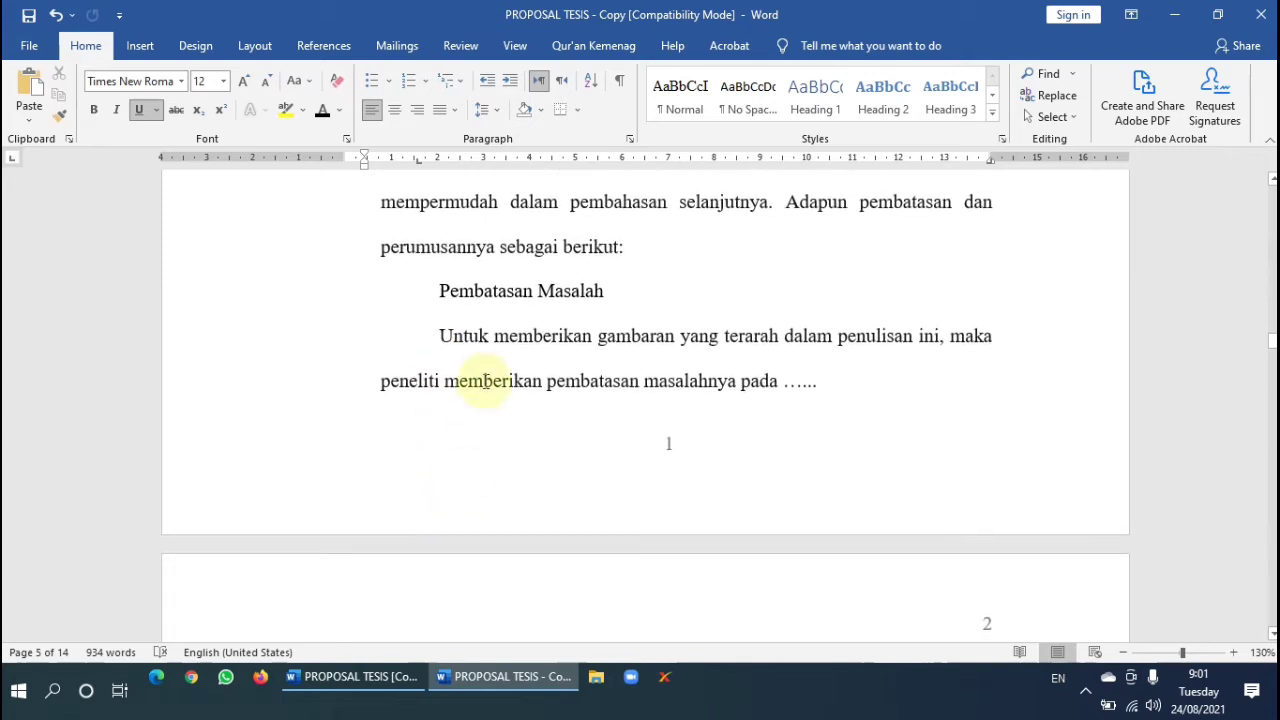
click(463, 291)
scroll(452, 320, up, 4)
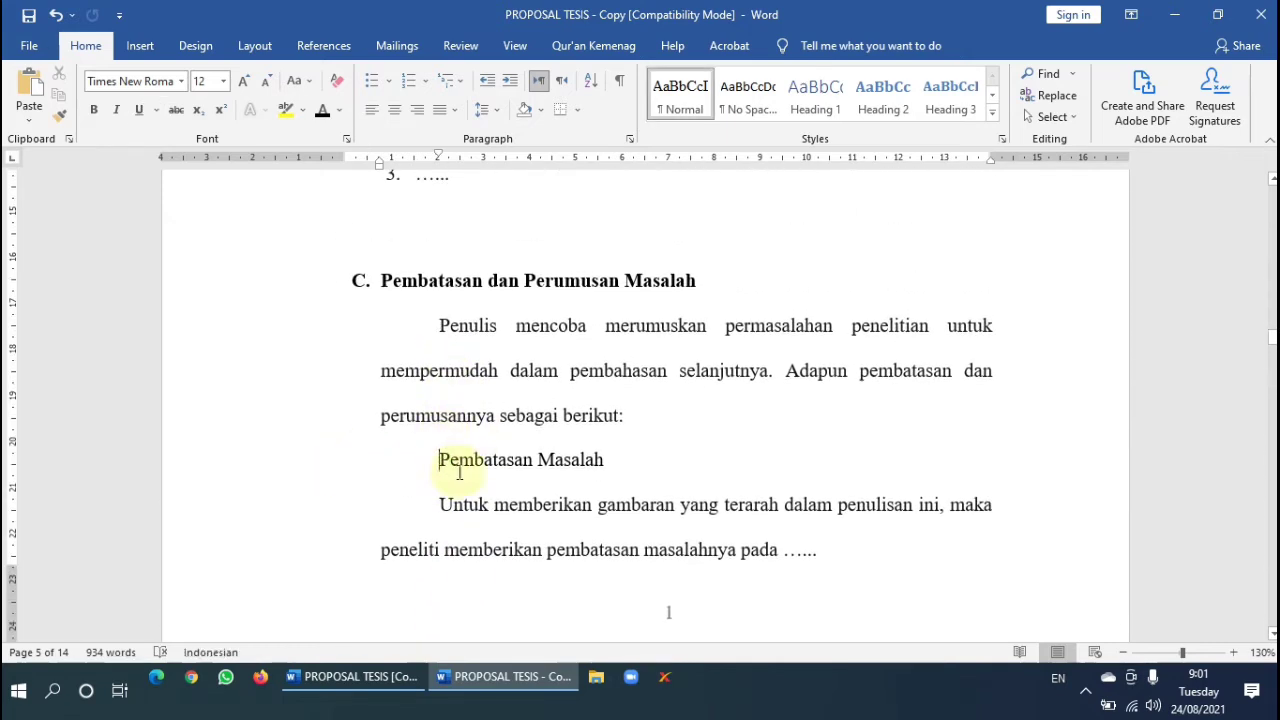
click(410, 283)
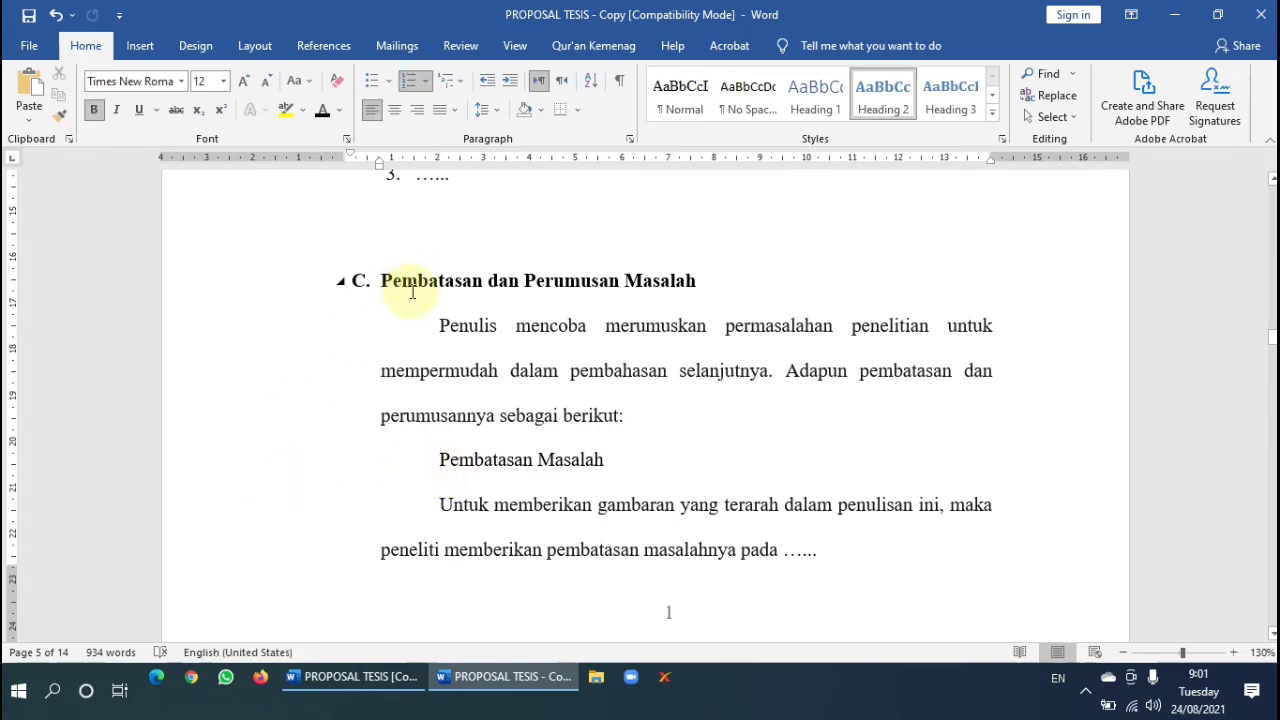
click(254, 277)
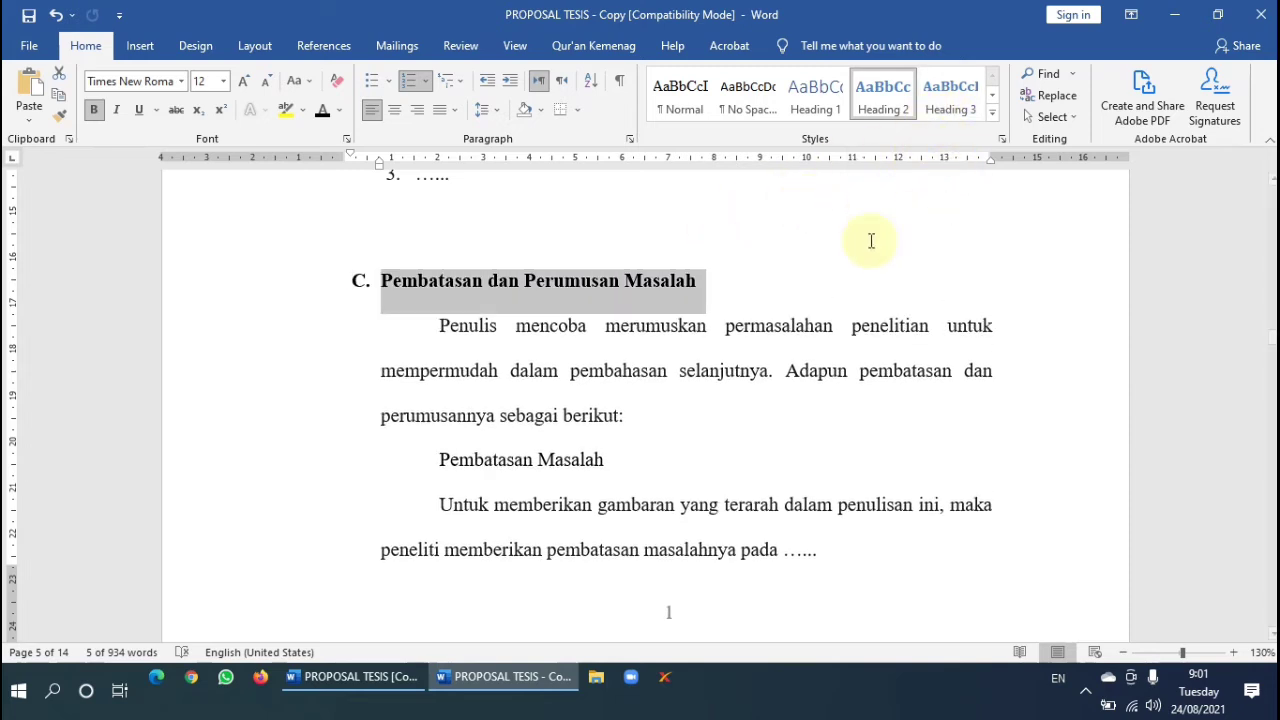
click(486, 462)
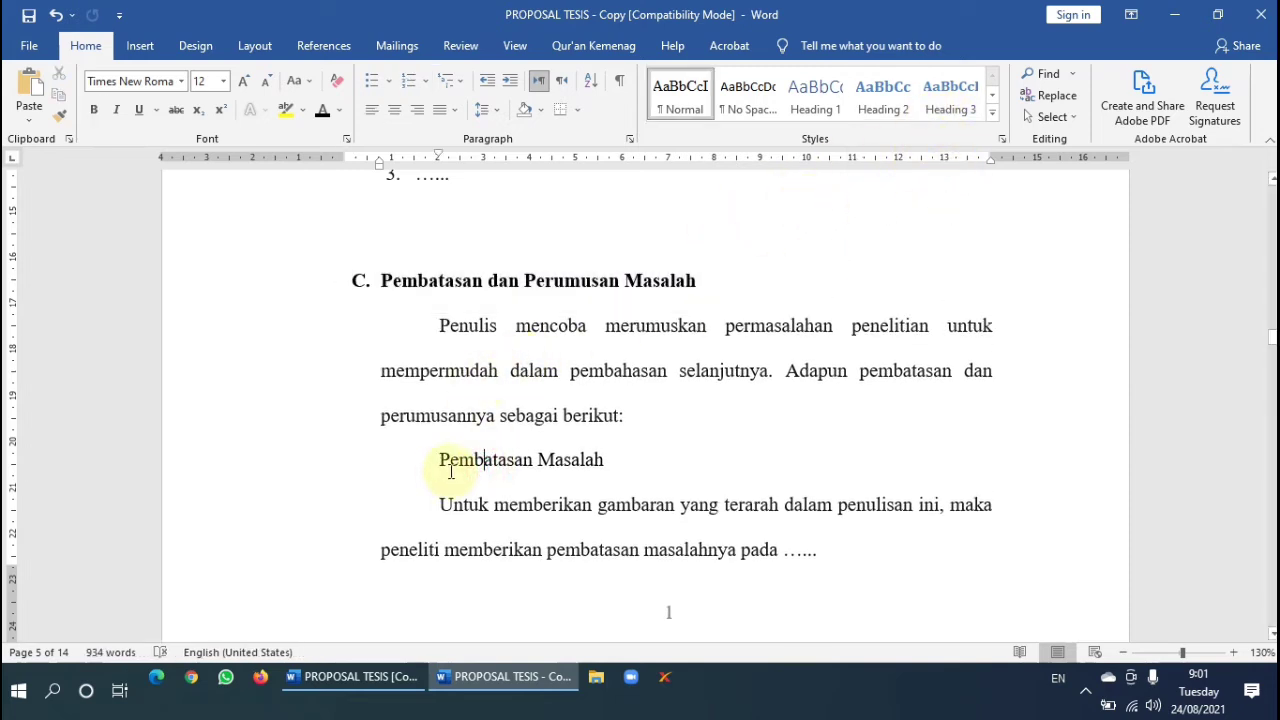
click(267, 470)
click(948, 103)
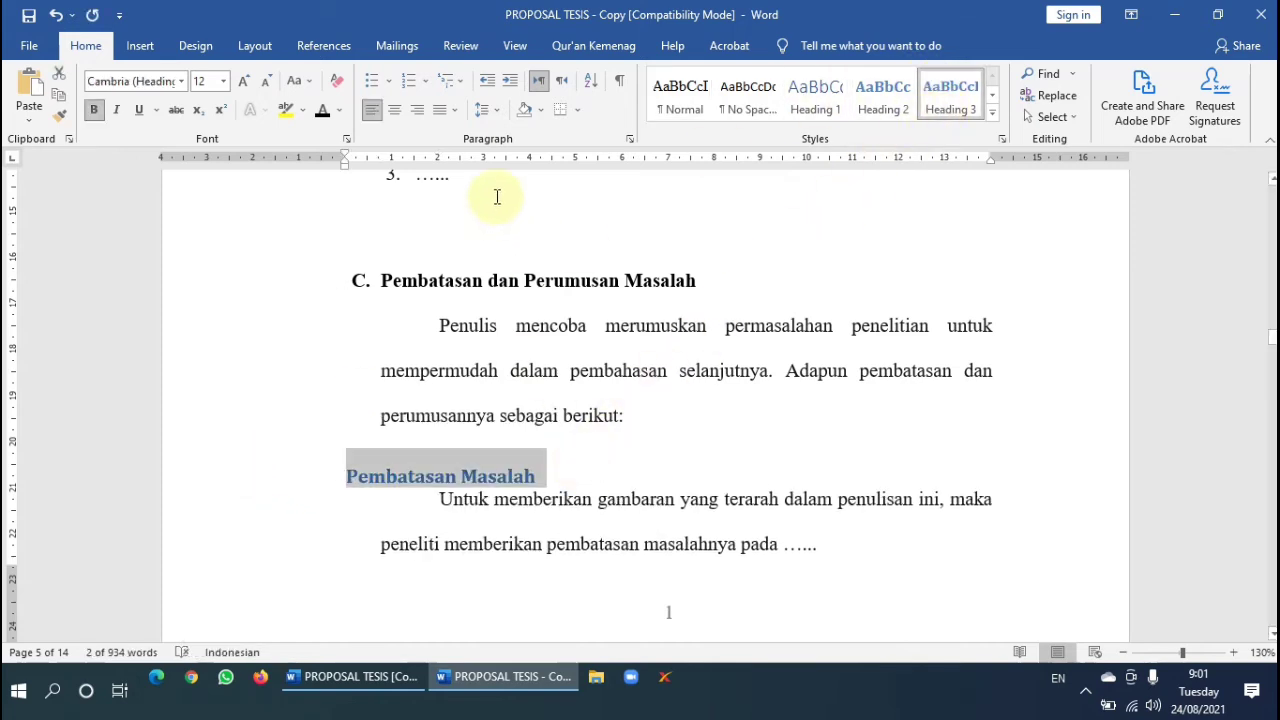
Set the "Pembatasan Masalah" heading's line spacing to 2,0 and its text to black Times New Roman, size 12.
click(486, 109)
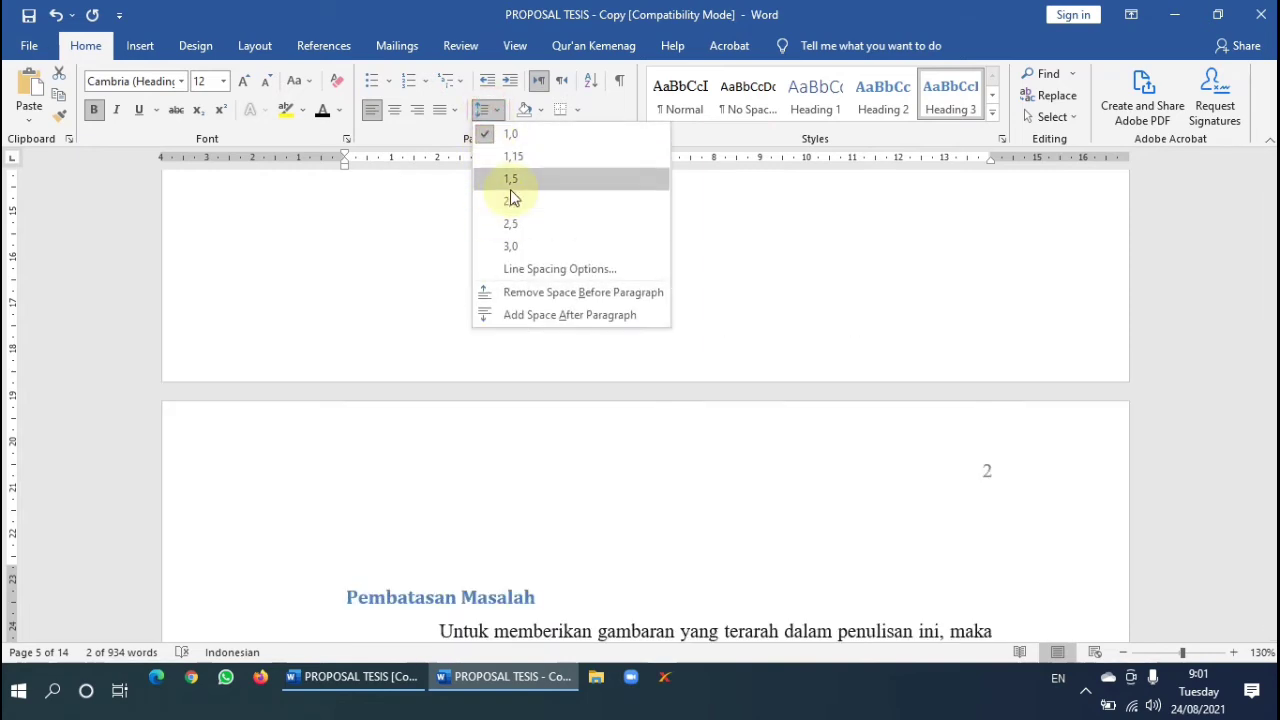
click(510, 201)
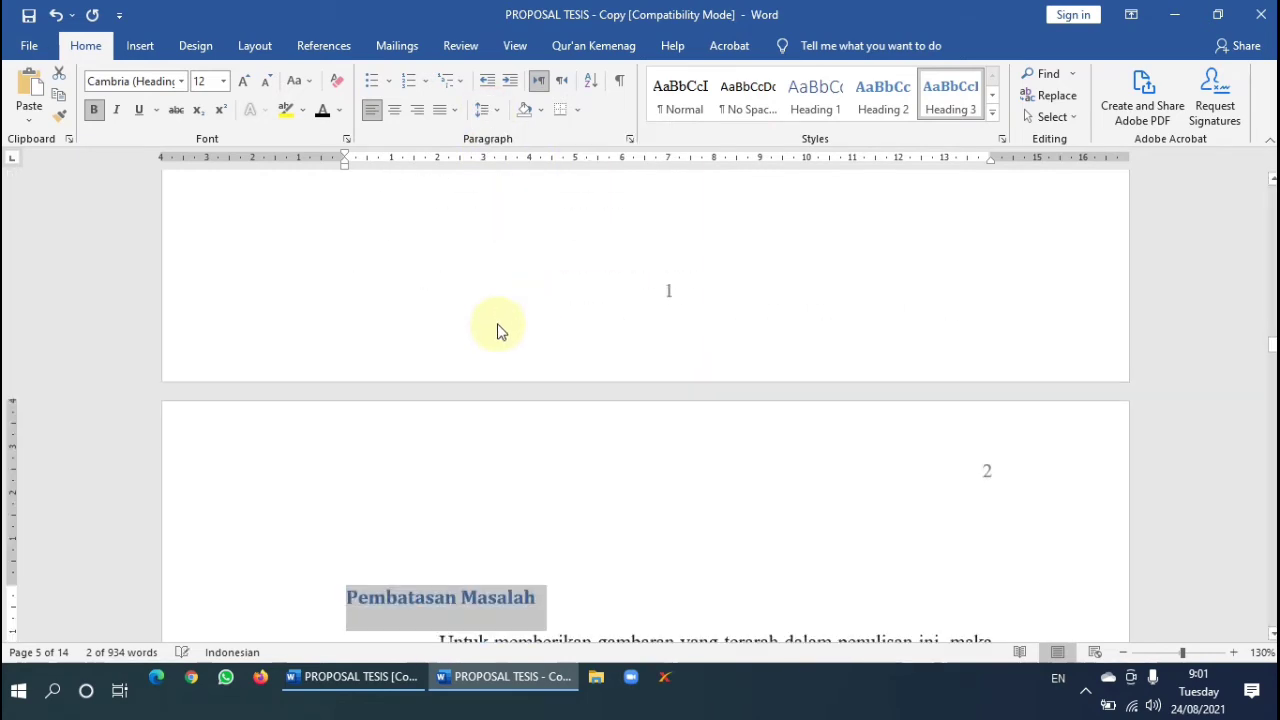
scroll(498, 322, up, 10)
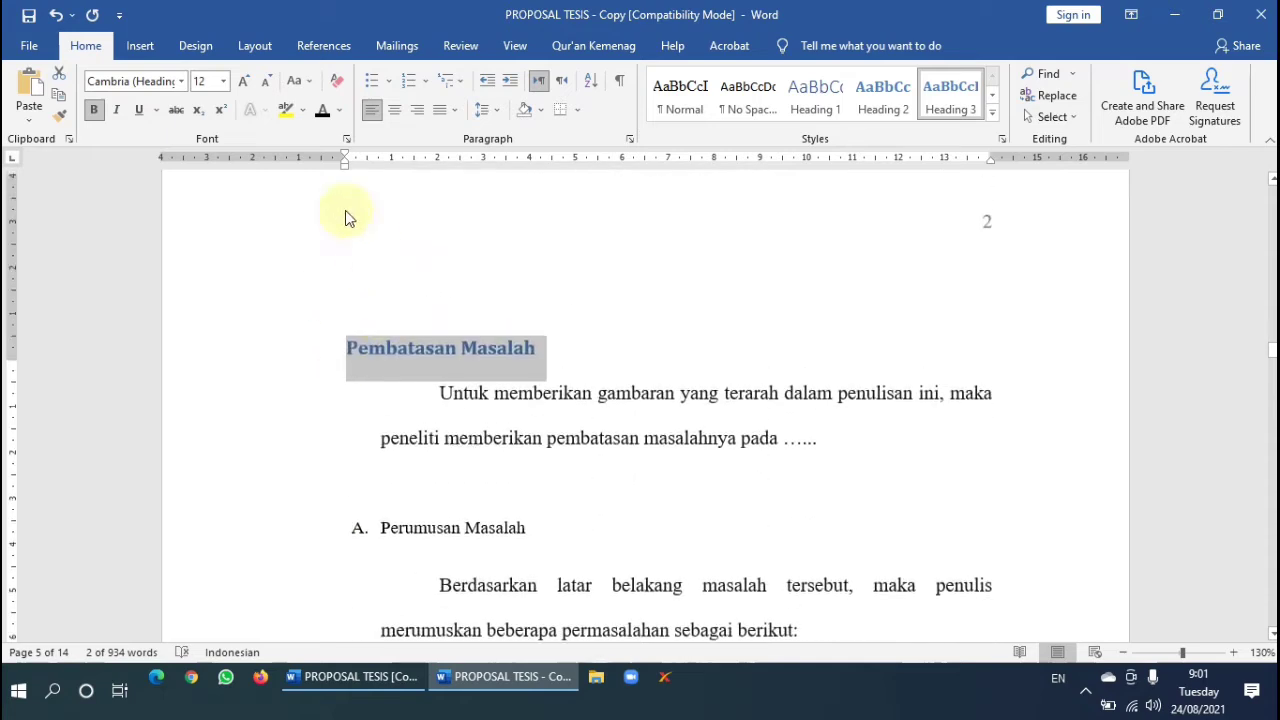
click(323, 112)
click(131, 82)
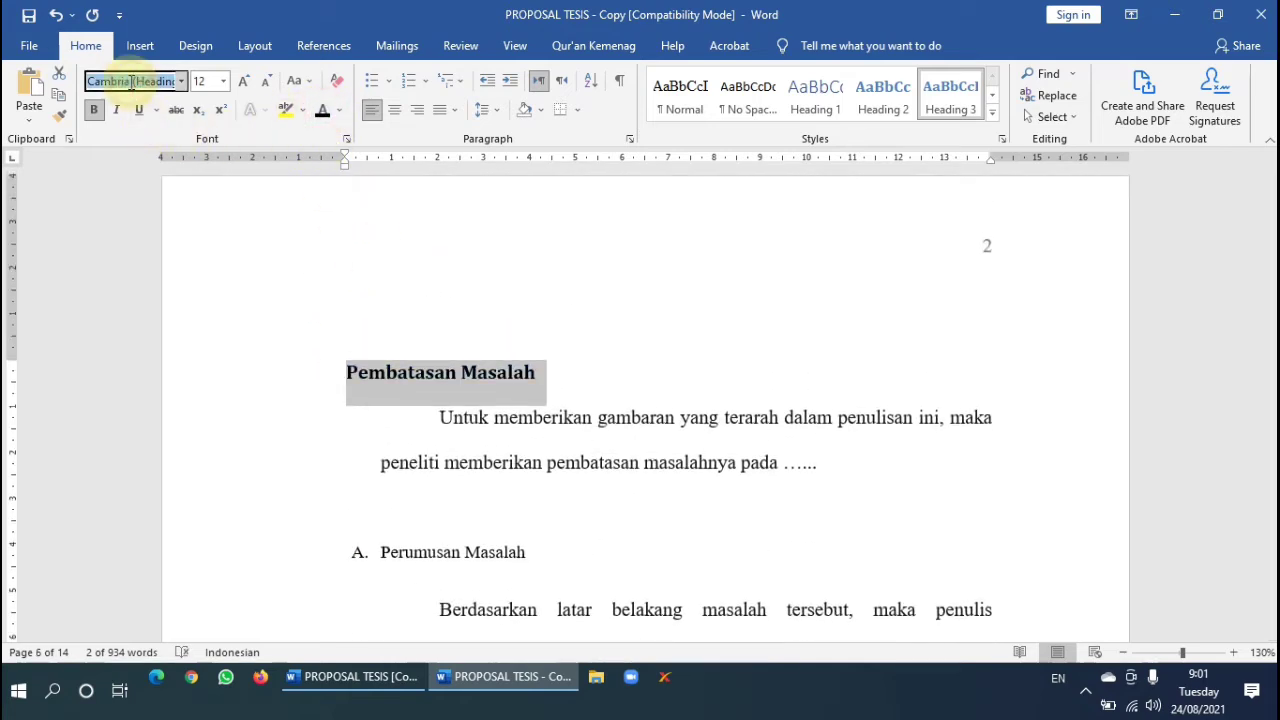
key(Return)
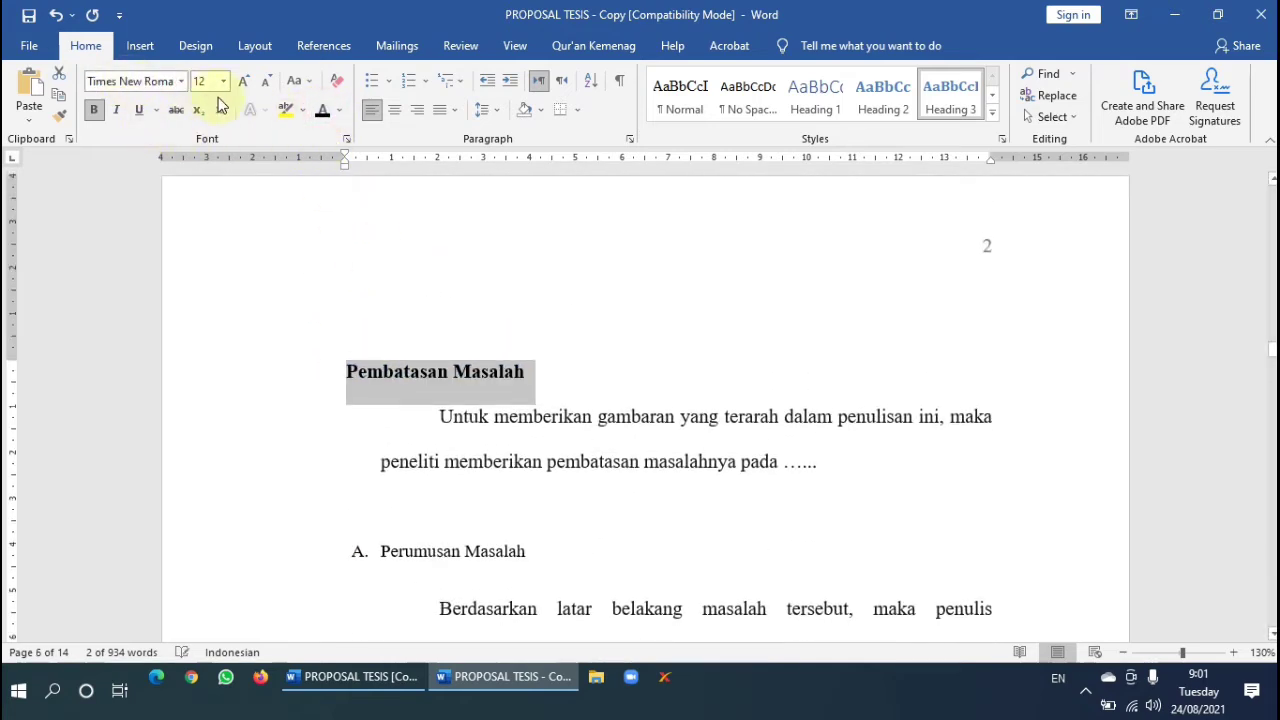
click(208, 80)
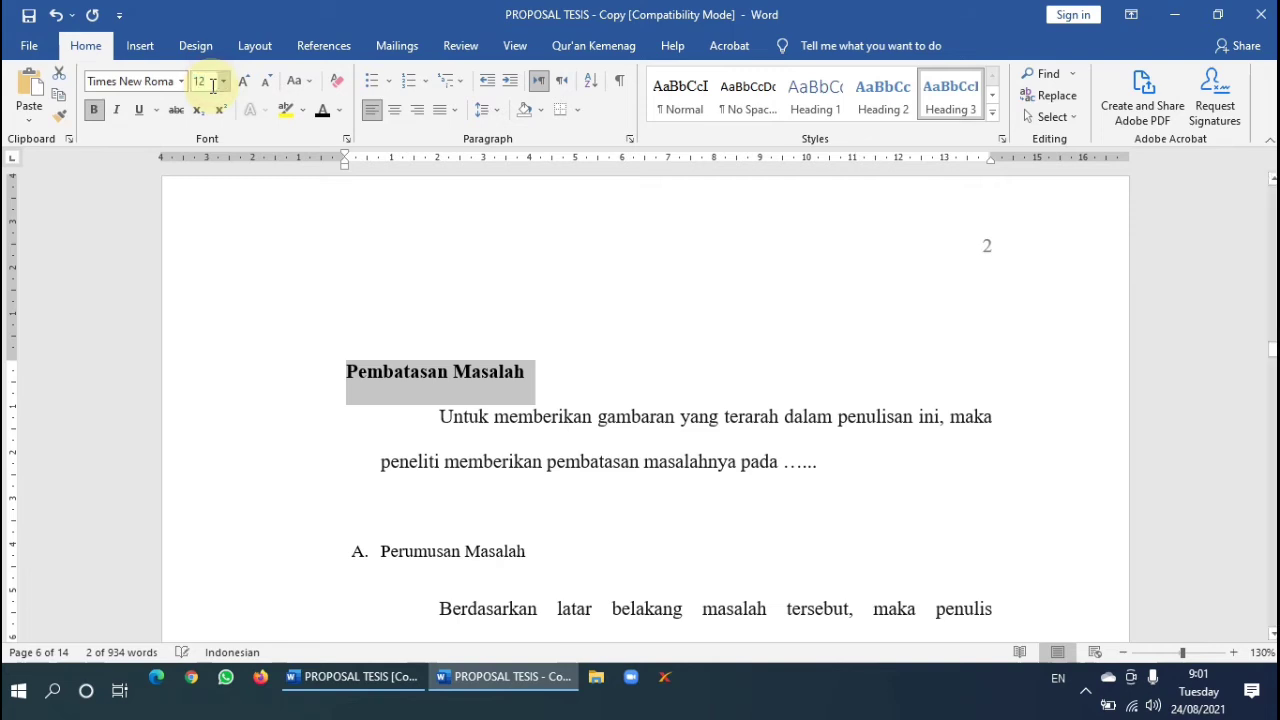
key(Return)
Number the "Pembatasan Masalah" heading with the 1., 2., 3. format and increase its indent slightly.
click(424, 84)
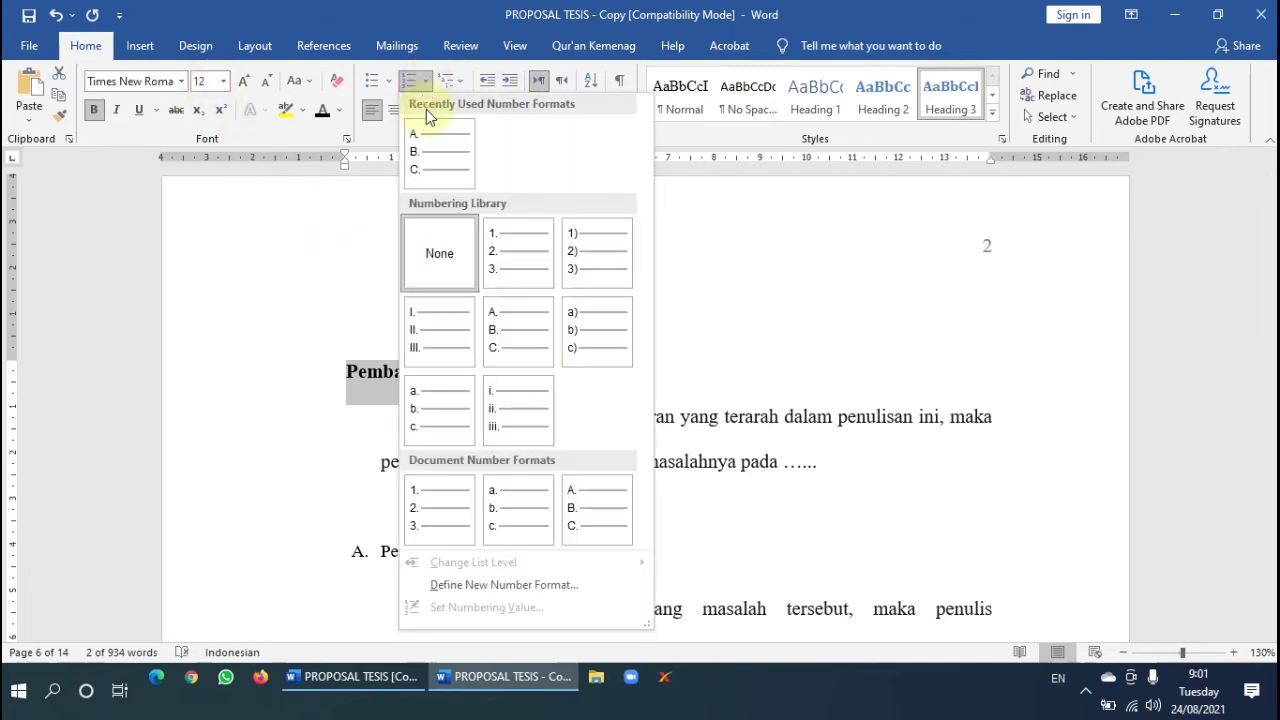
click(516, 250)
scroll(528, 343, up, 6)
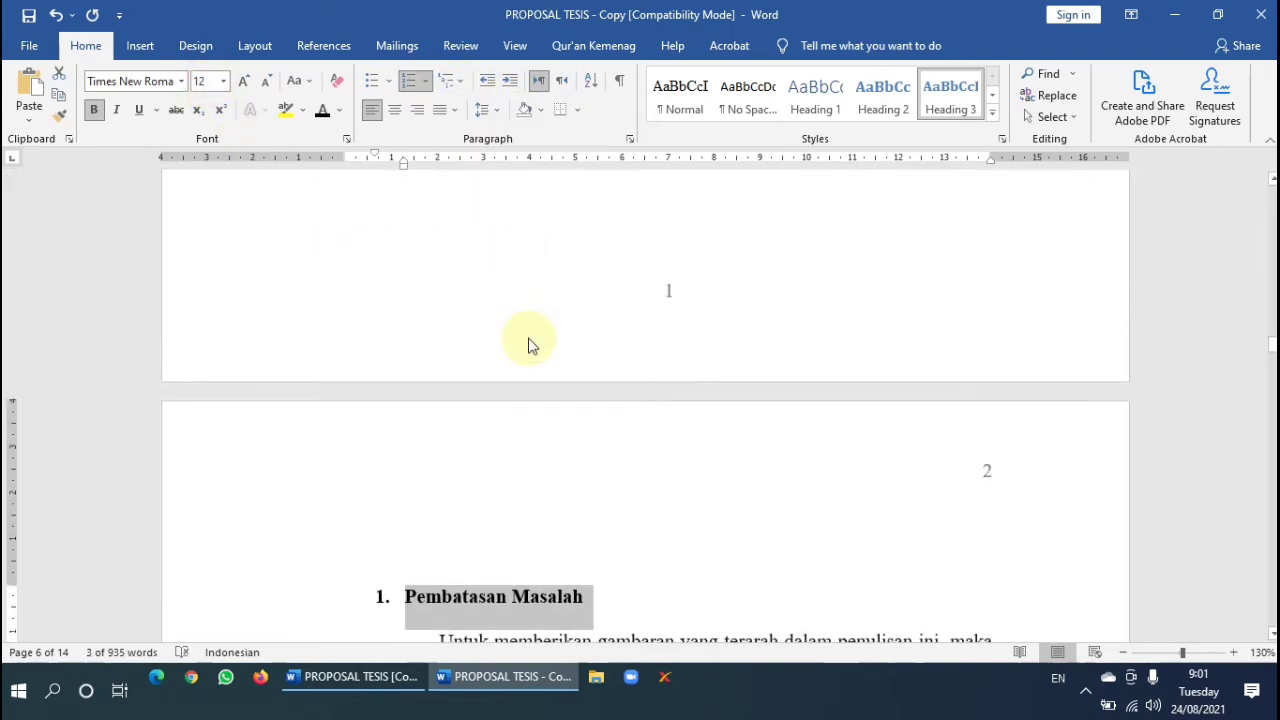
scroll(443, 249, down, 3)
mouse_move(407, 161)
mouse_down()
mouse_move(424, 176)
mouse_move(411, 165)
mouse_up()
scroll(437, 249, down, 2)
scroll(437, 249, up, 6)
scroll(435, 249, down, 12)
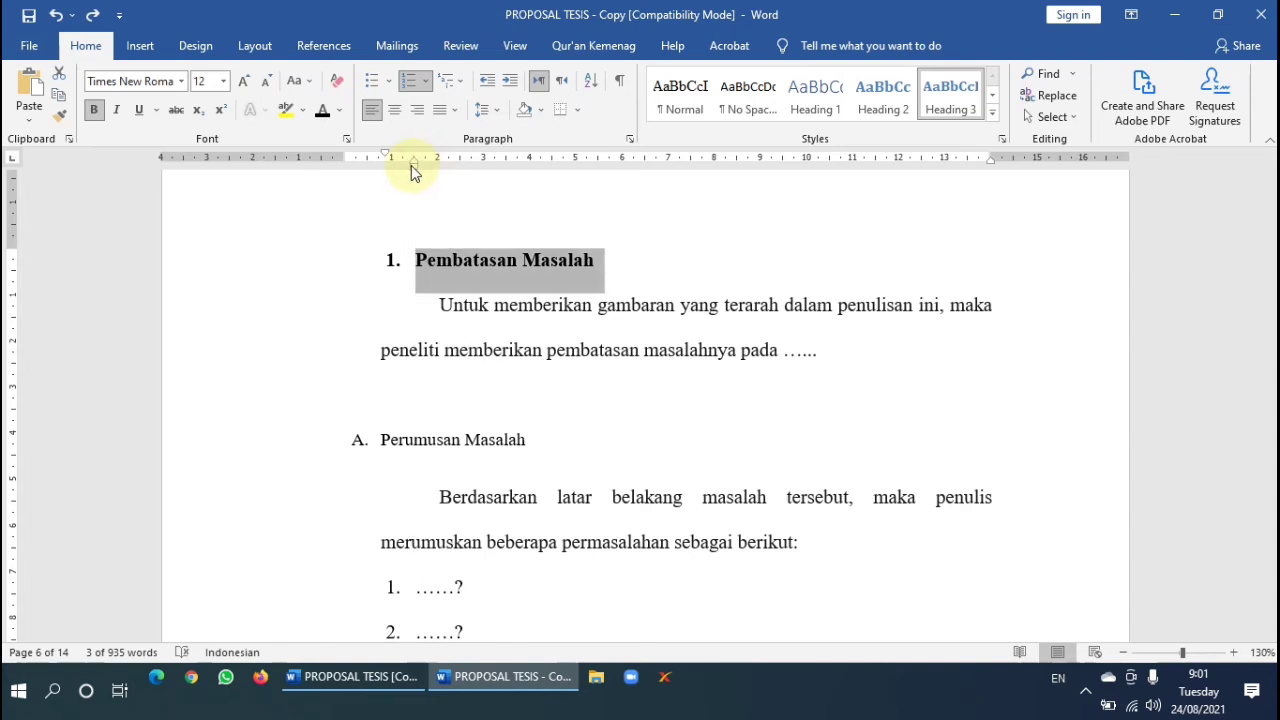
scroll(449, 285, up, 3)
scroll(452, 292, down, 3)
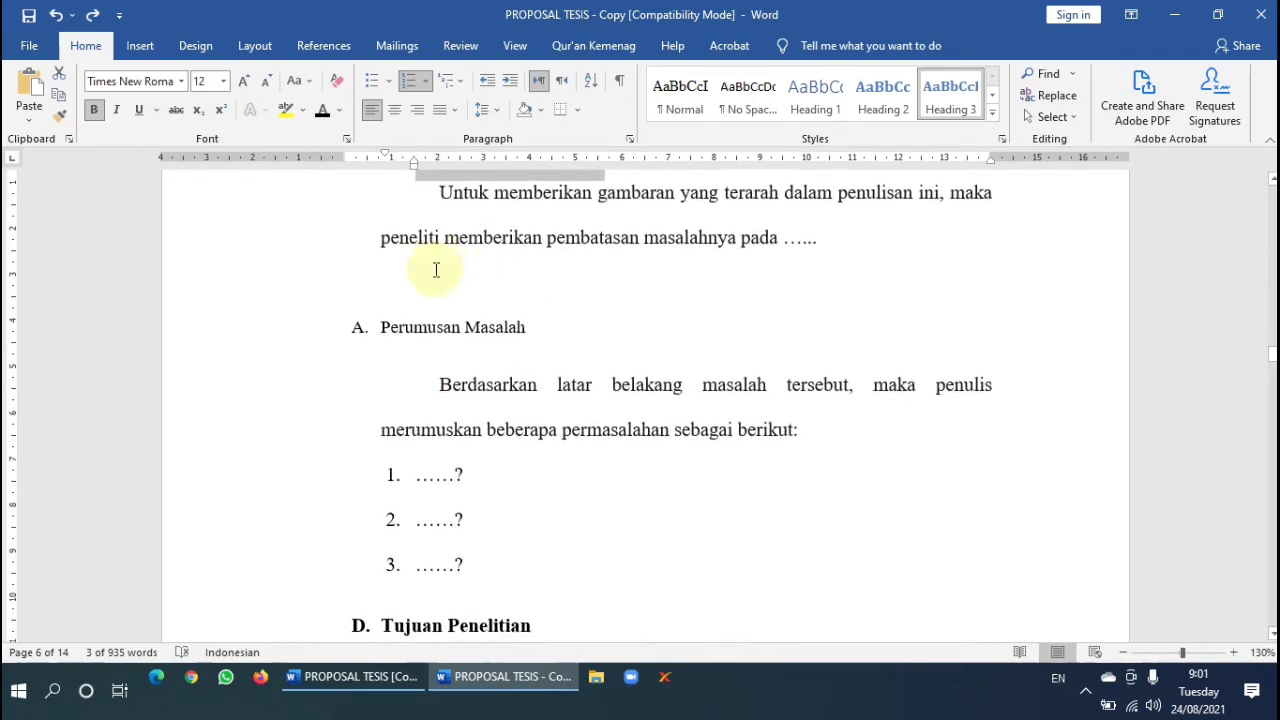
scroll(434, 271, up, 1)
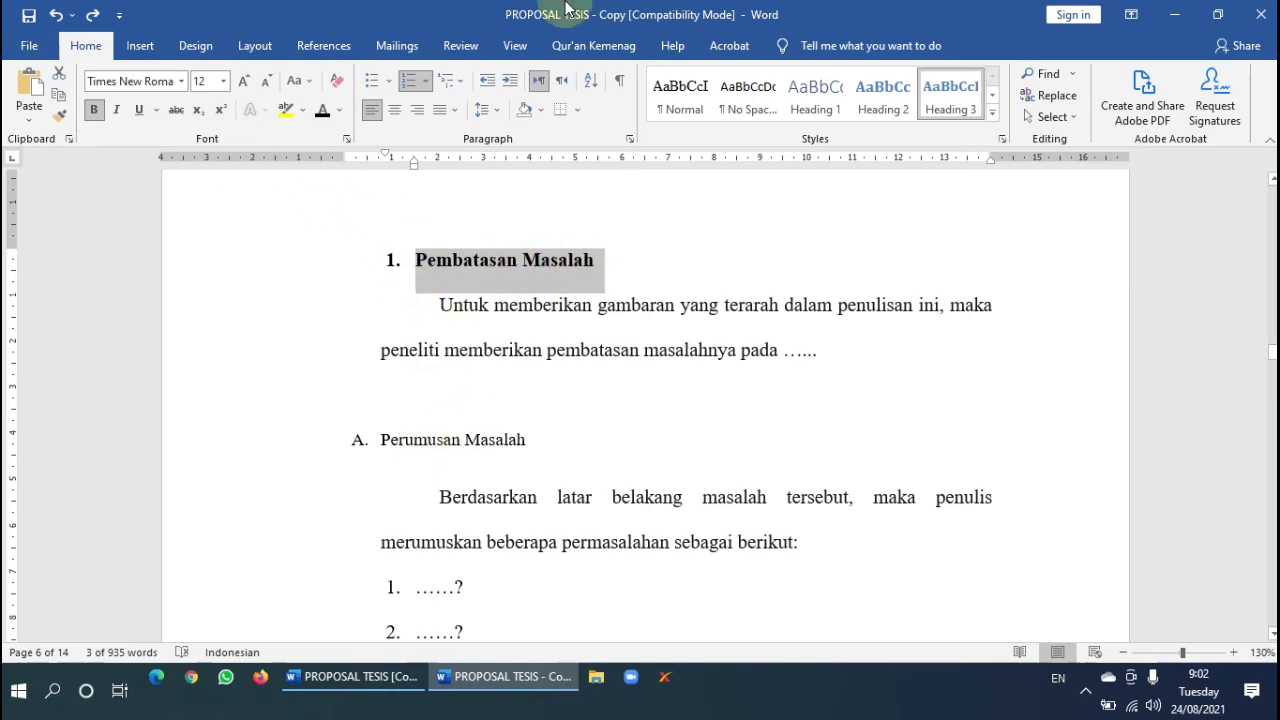
Copy the "Pembatasan Masalah" heading's formatting onto "Perumusan Masalah" and turn off Format Painter.
click(58, 119)
click(214, 443)
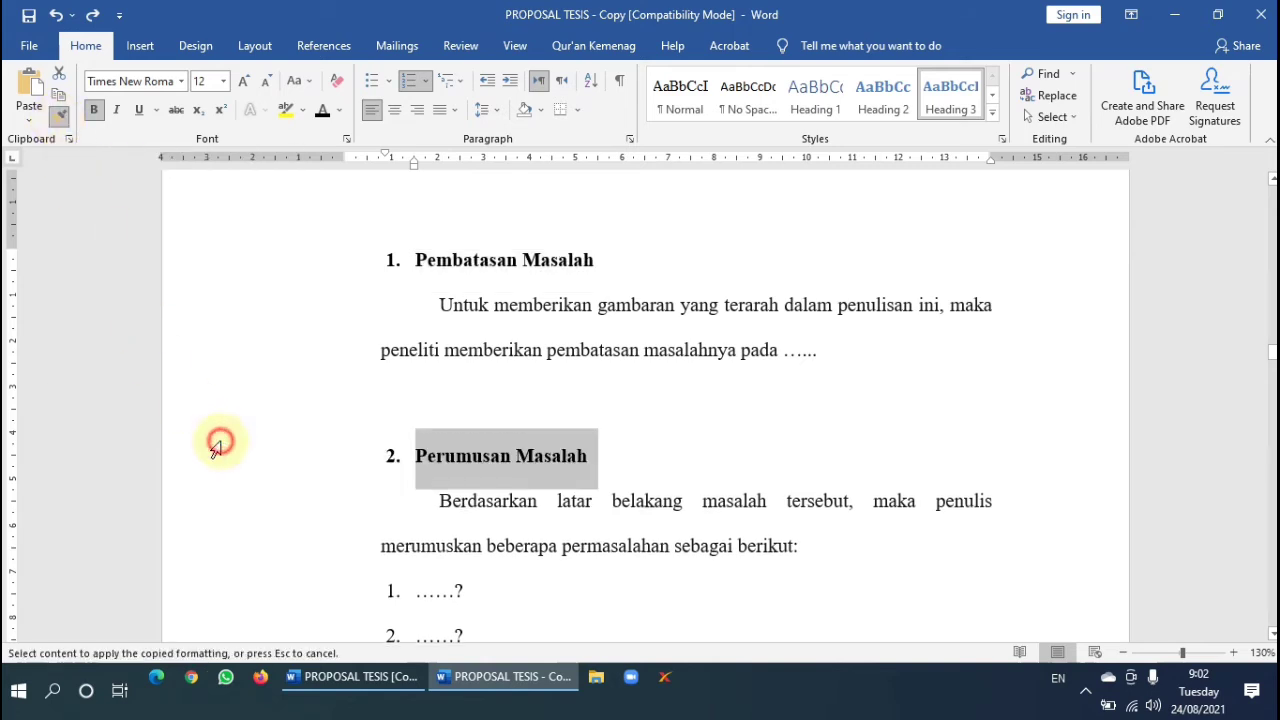
click(52, 115)
Update the entire table of contents under DAFTAR ISI to include the new Heading 3 subheadings.
scroll(683, 371, up, 15)
scroll(684, 370, up, 15)
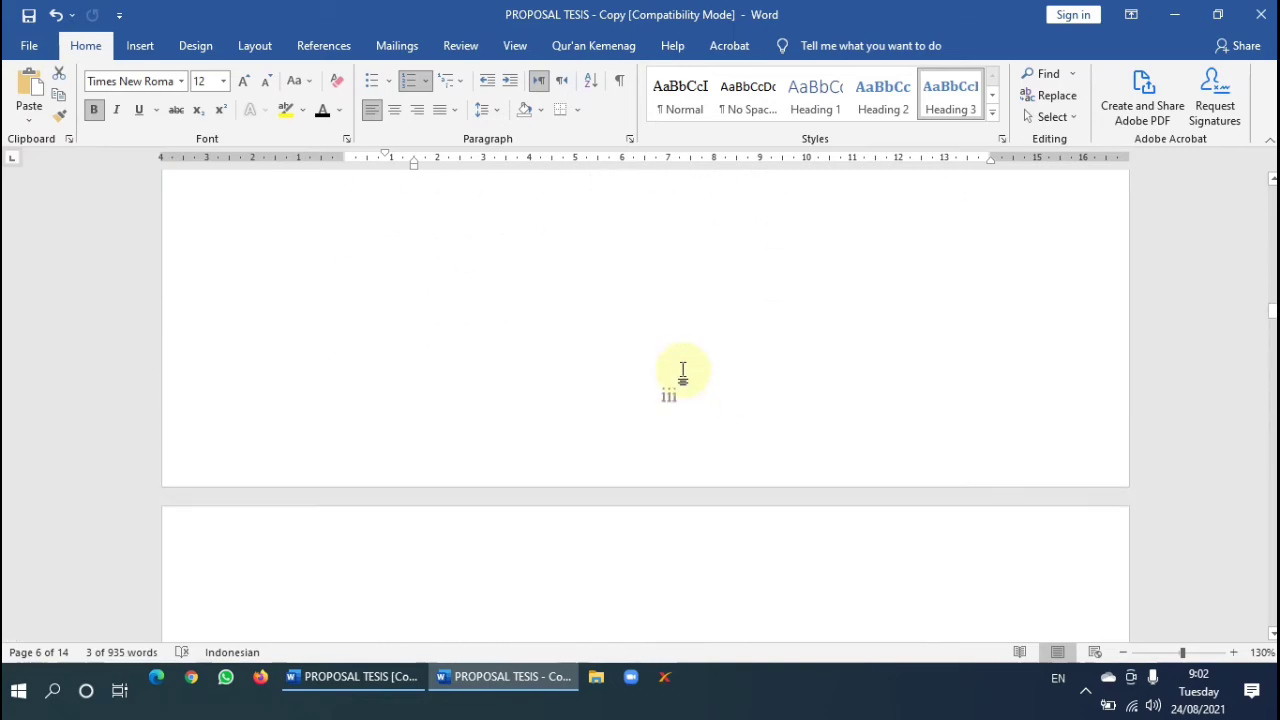
scroll(684, 370, up, 15)
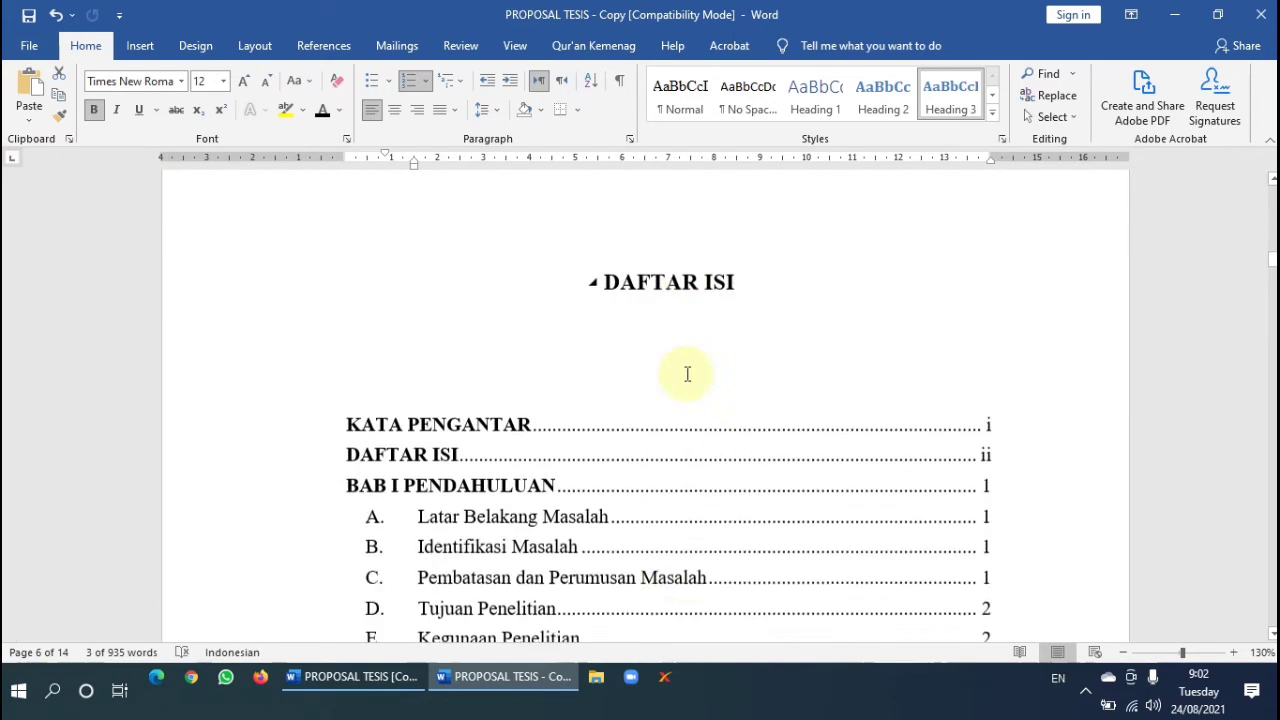
scroll(631, 477, down, 5)
click(540, 340)
scroll(420, 314, up, 2)
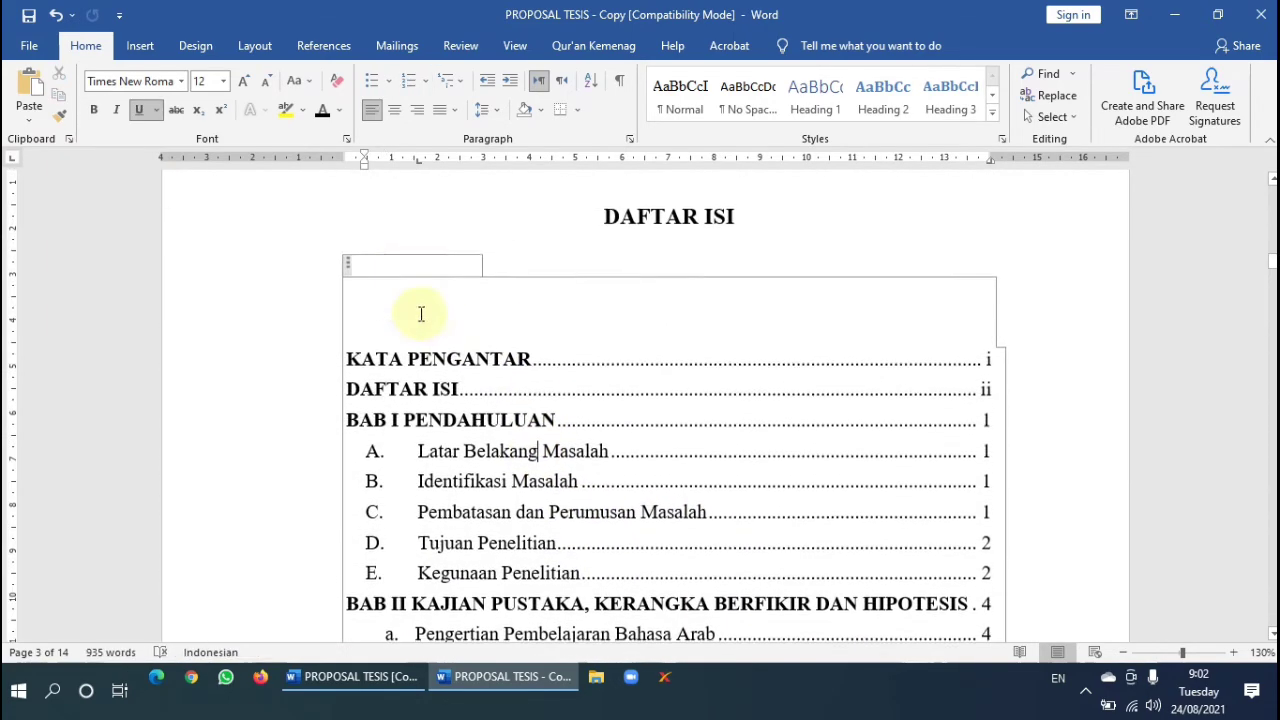
scroll(428, 272, up, 4)
click(443, 518)
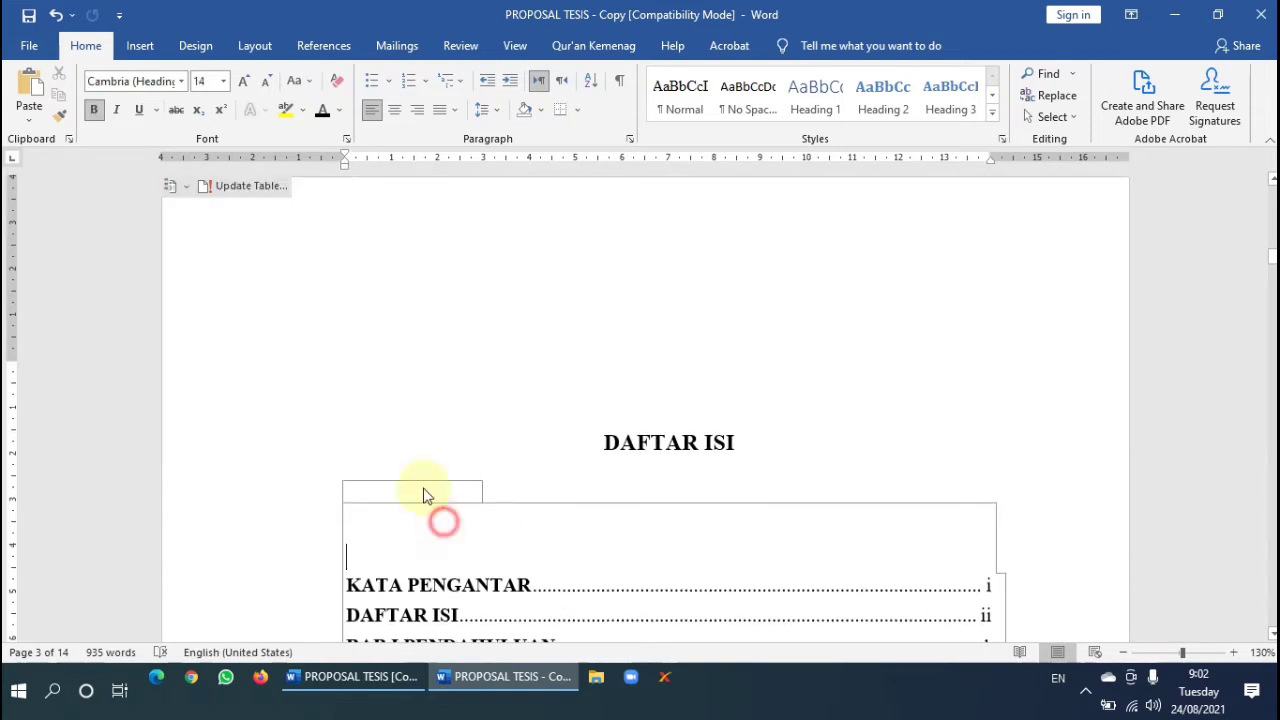
click(269, 187)
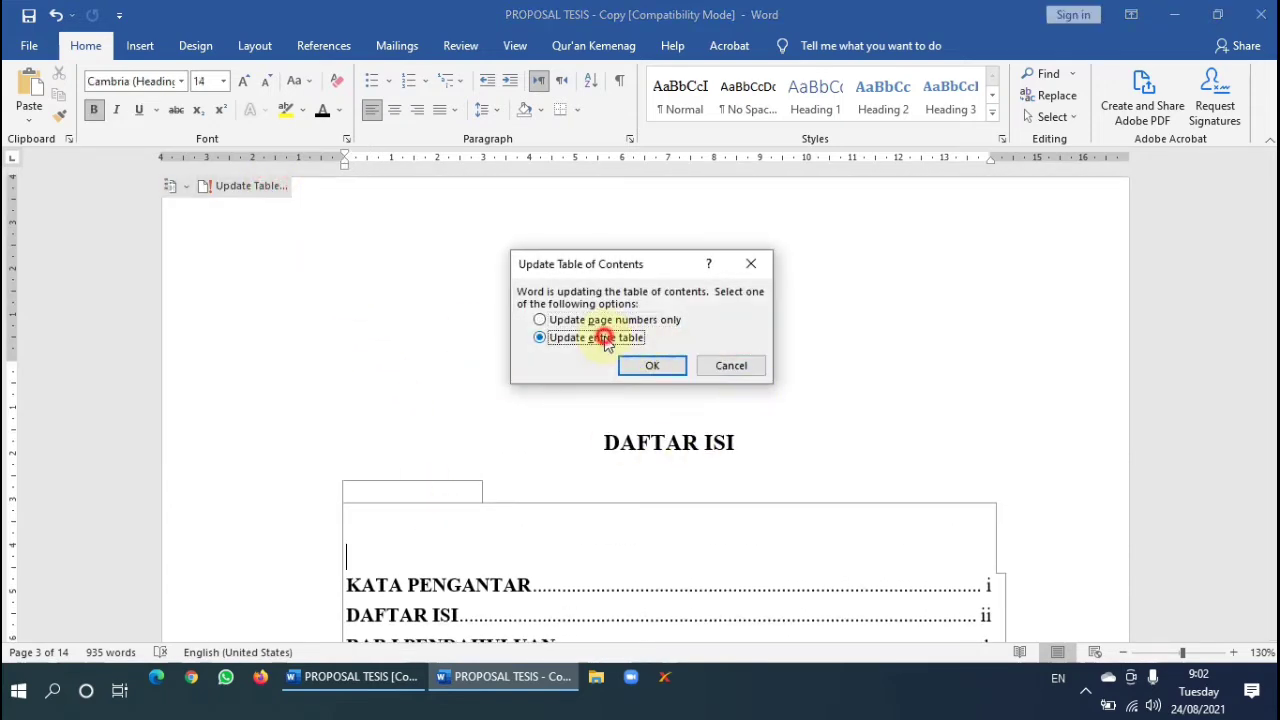
click(680, 366)
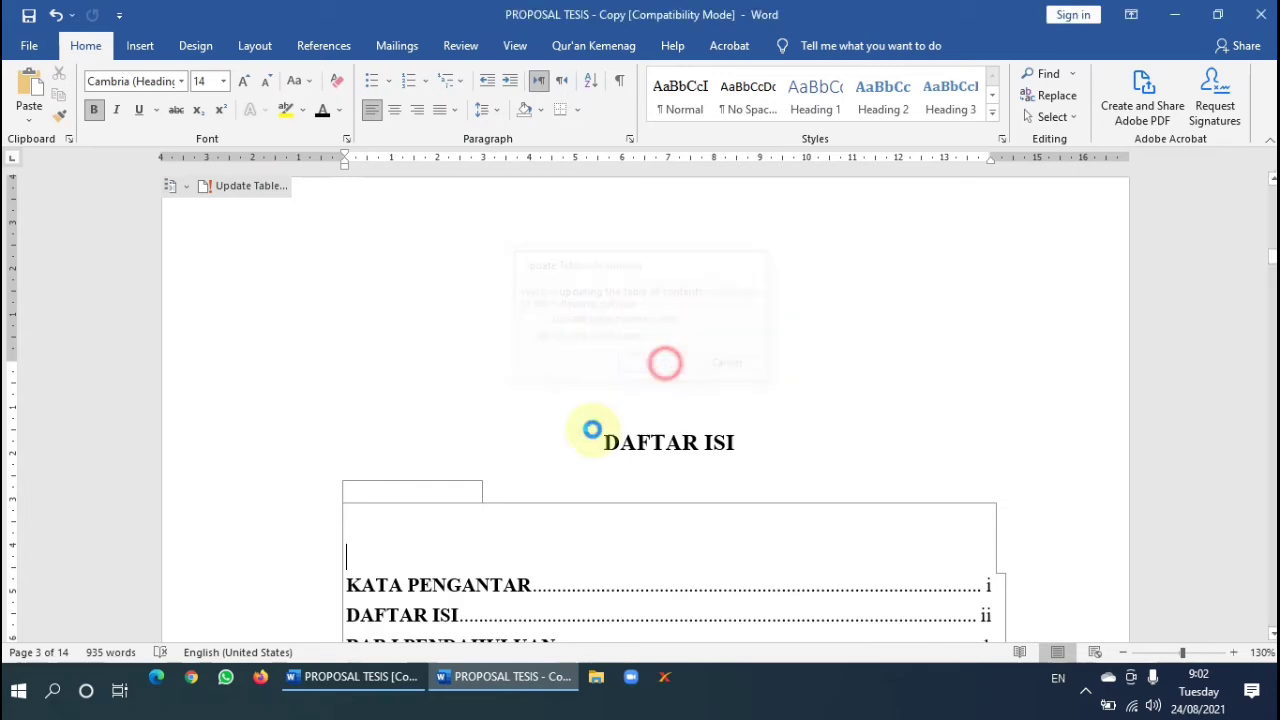
Check the entries beneath "Pembatasan dan Perumusan Masalah" in the updated table of contents.
scroll(510, 505, down, 4)
scroll(471, 517, down, 4)
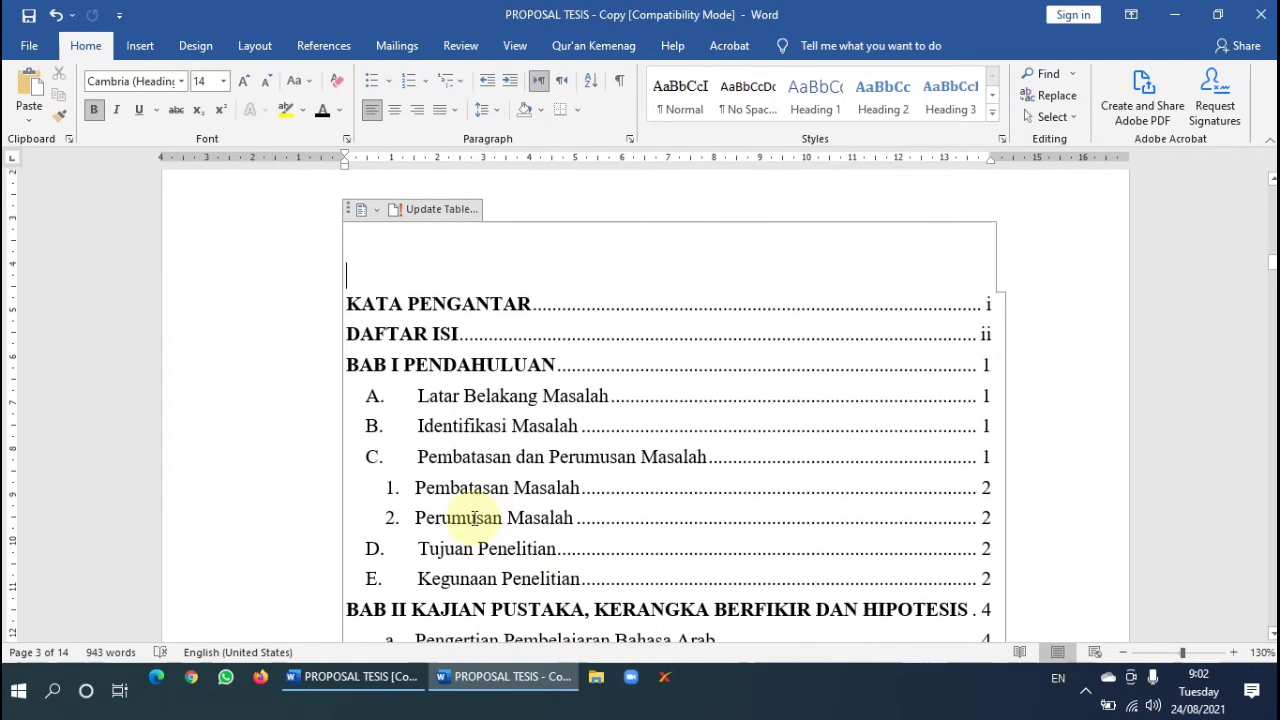
shift+click(421, 320)
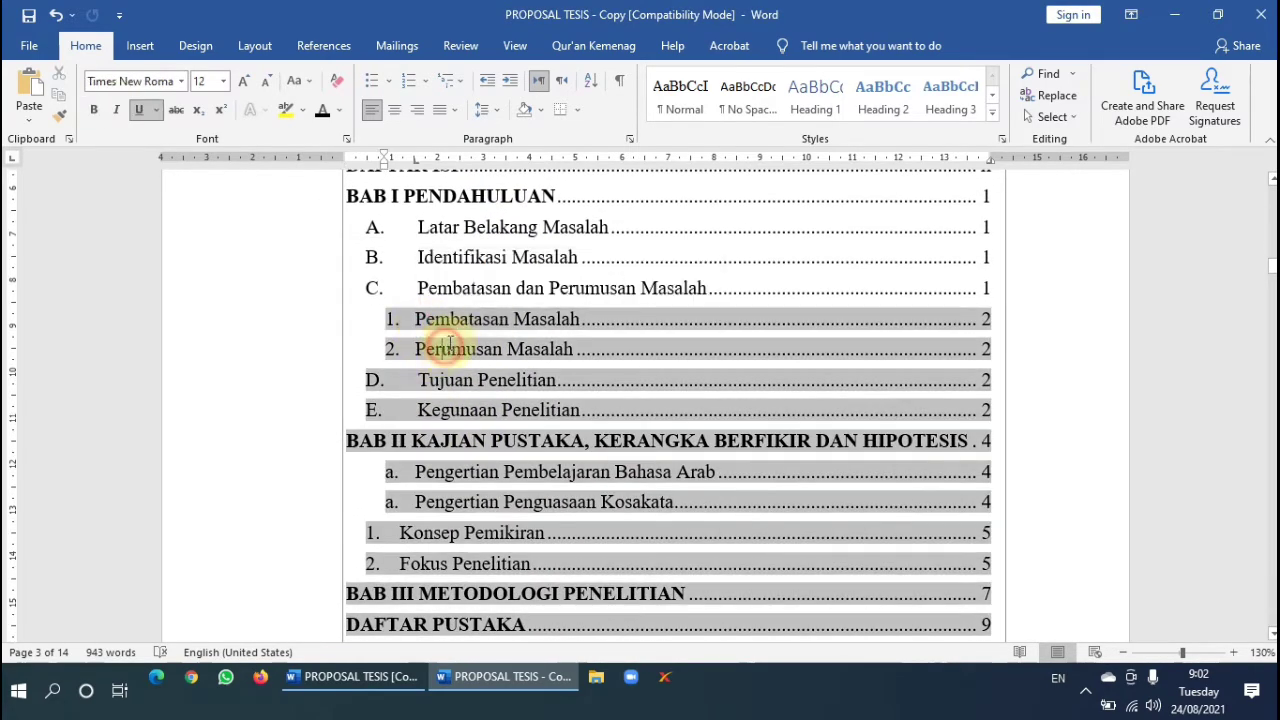
shift+click(465, 292)
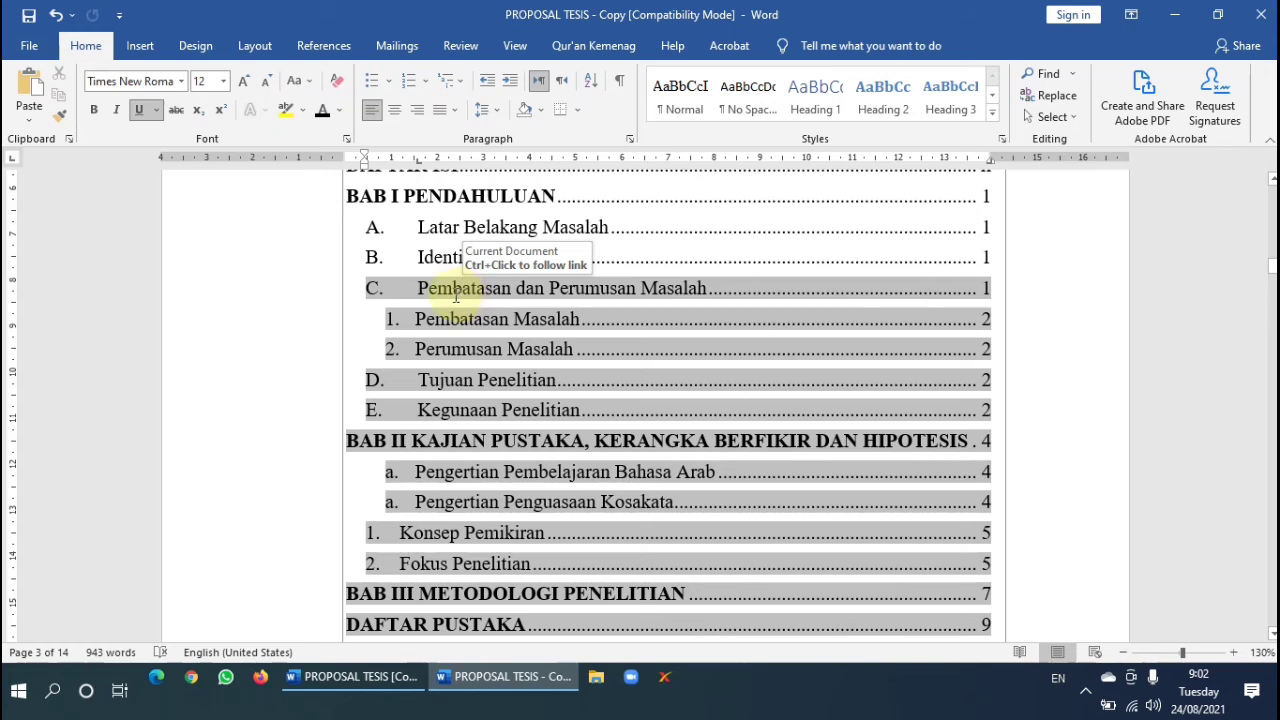
shift+click(385, 288)
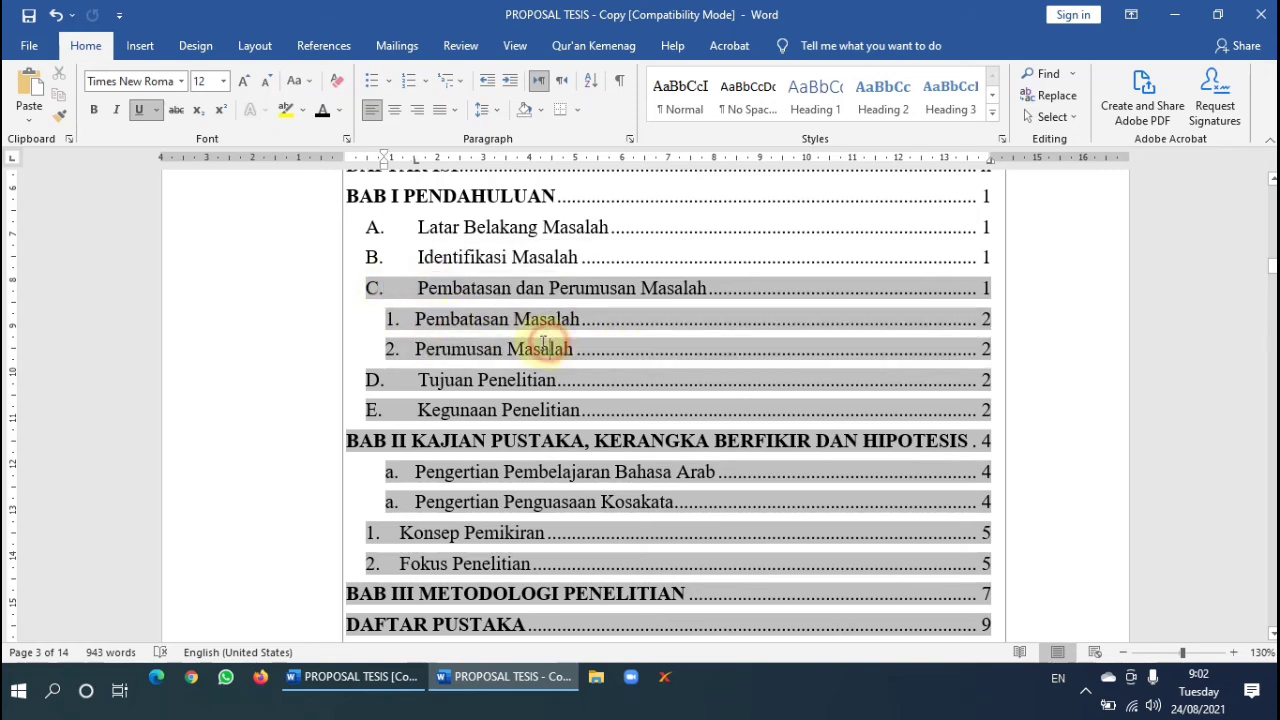
scroll(440, 375, up, 1)
scroll(453, 365, down, 2)
Review the subheadings in BAB I and at the start of BAB II, comparing the styles of "Kegunaan Penelitian" and "Kajian Pustaka".
scroll(495, 400, down, 15)
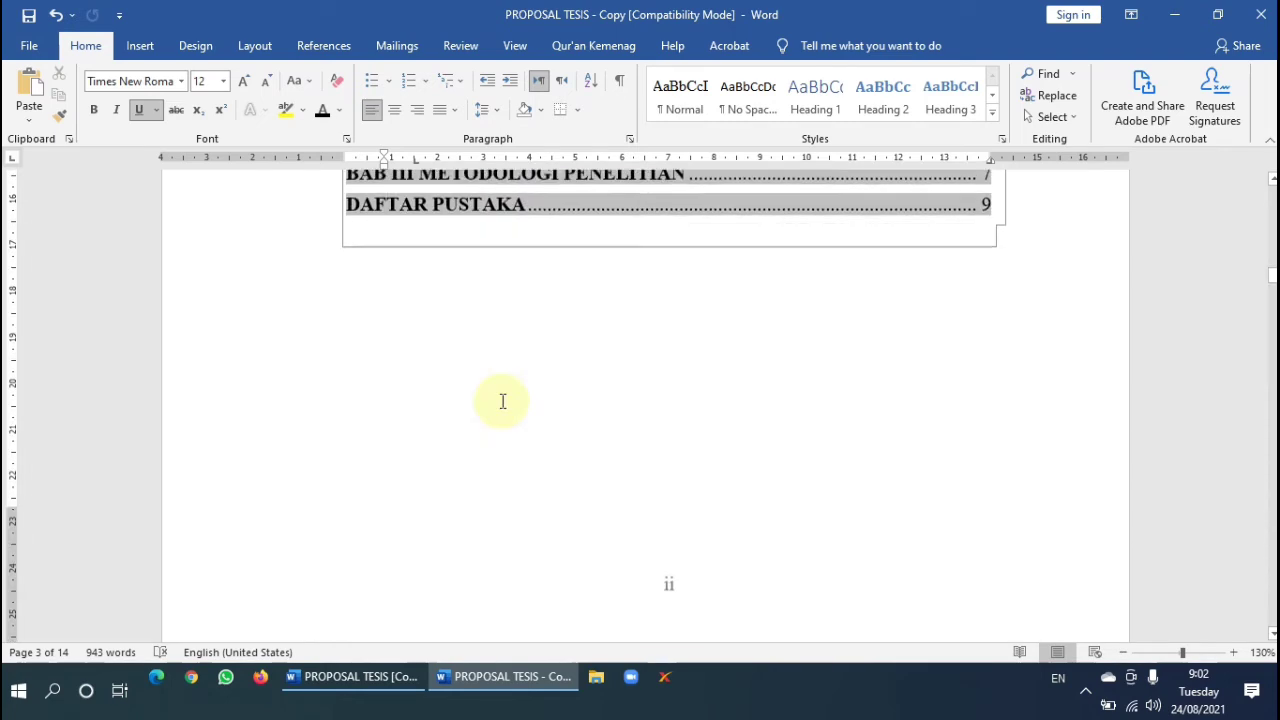
scroll(505, 404, down, 15)
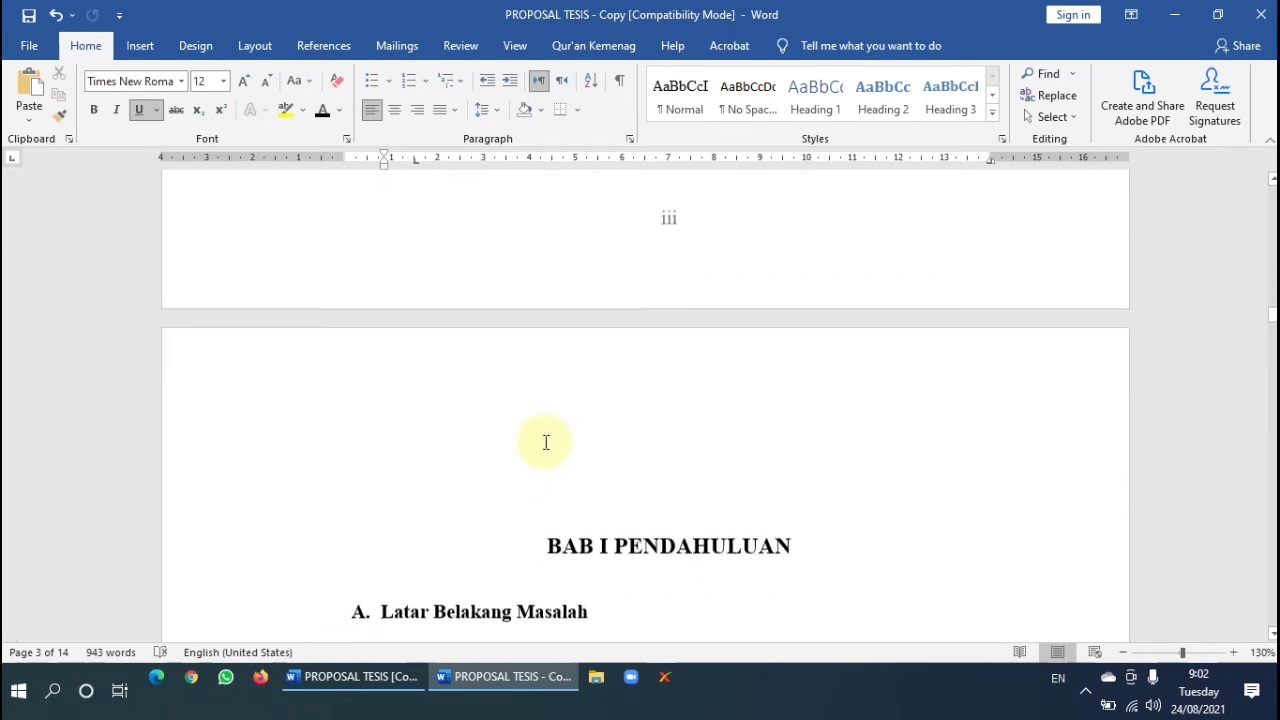
scroll(563, 472, down, 15)
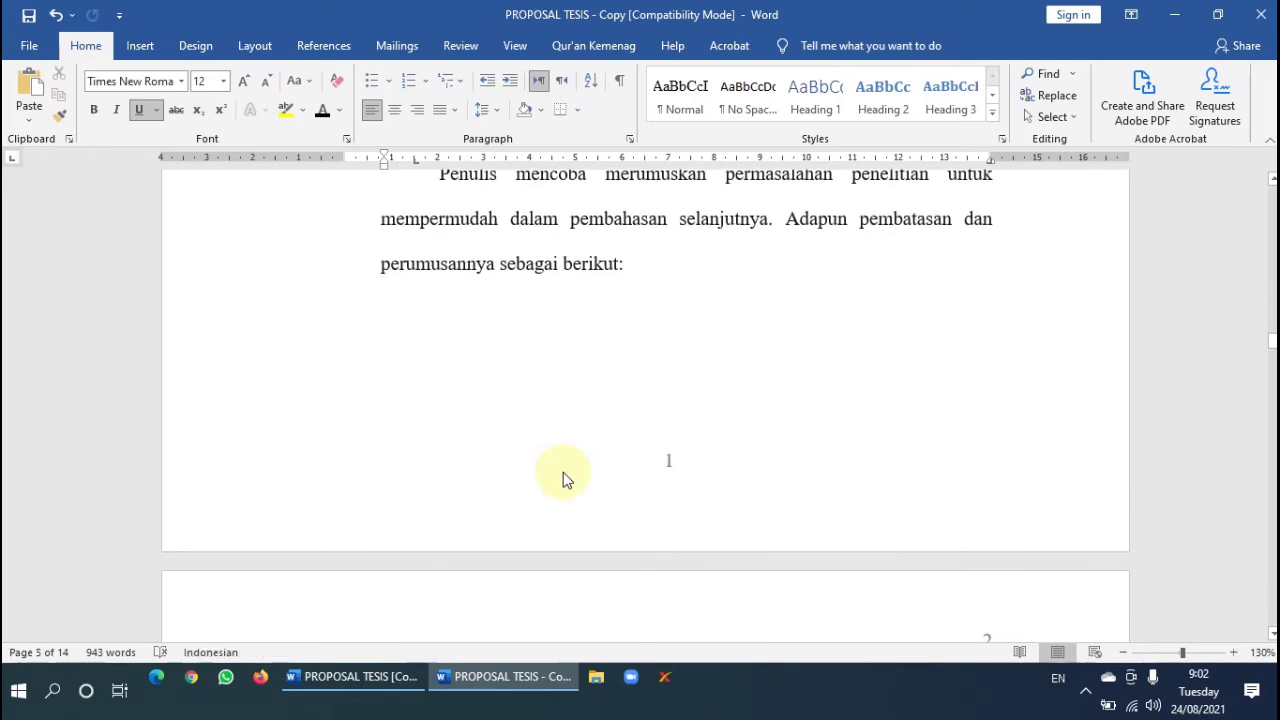
scroll(562, 472, down, 5)
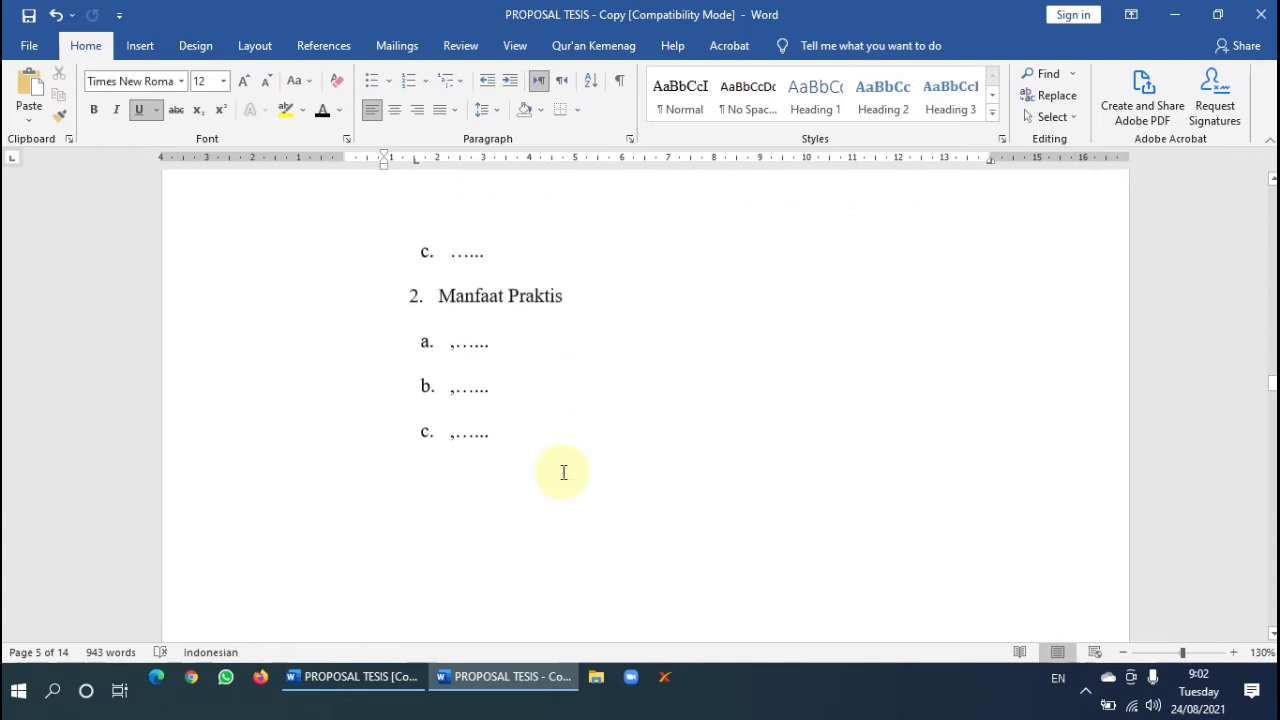
scroll(563, 472, down, 8)
scroll(565, 475, up, 8)
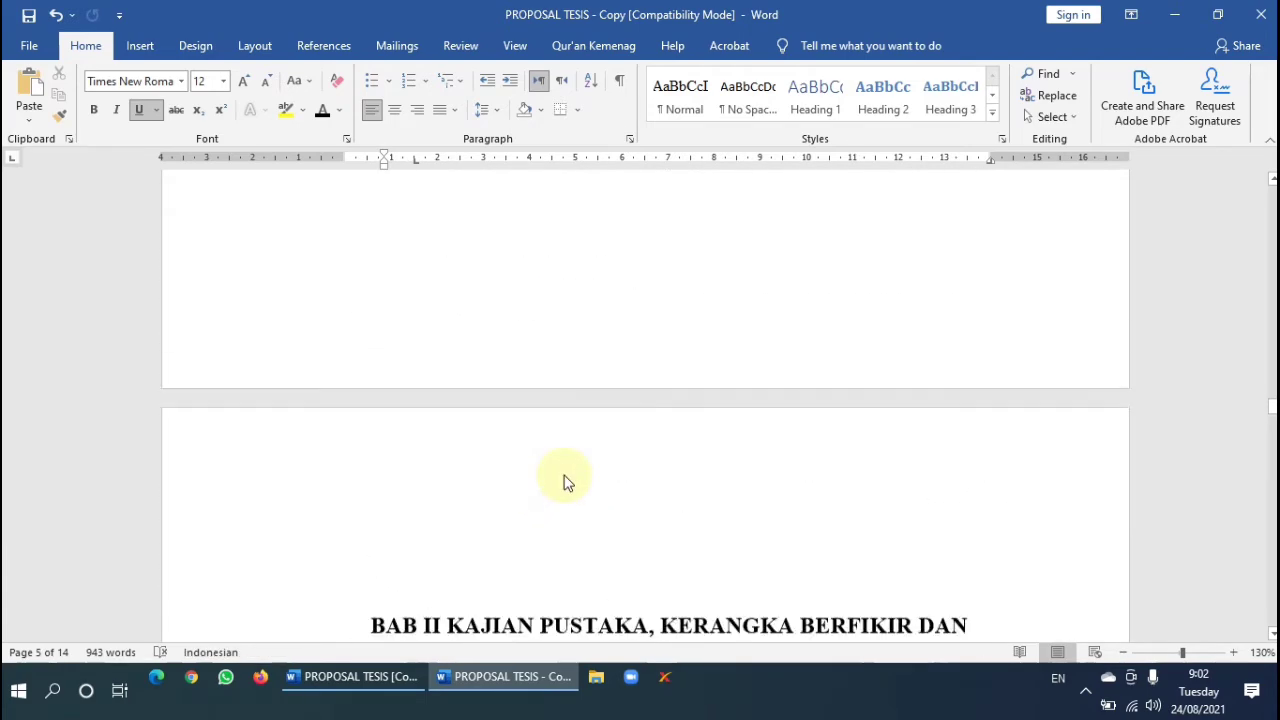
scroll(565, 475, up, 10)
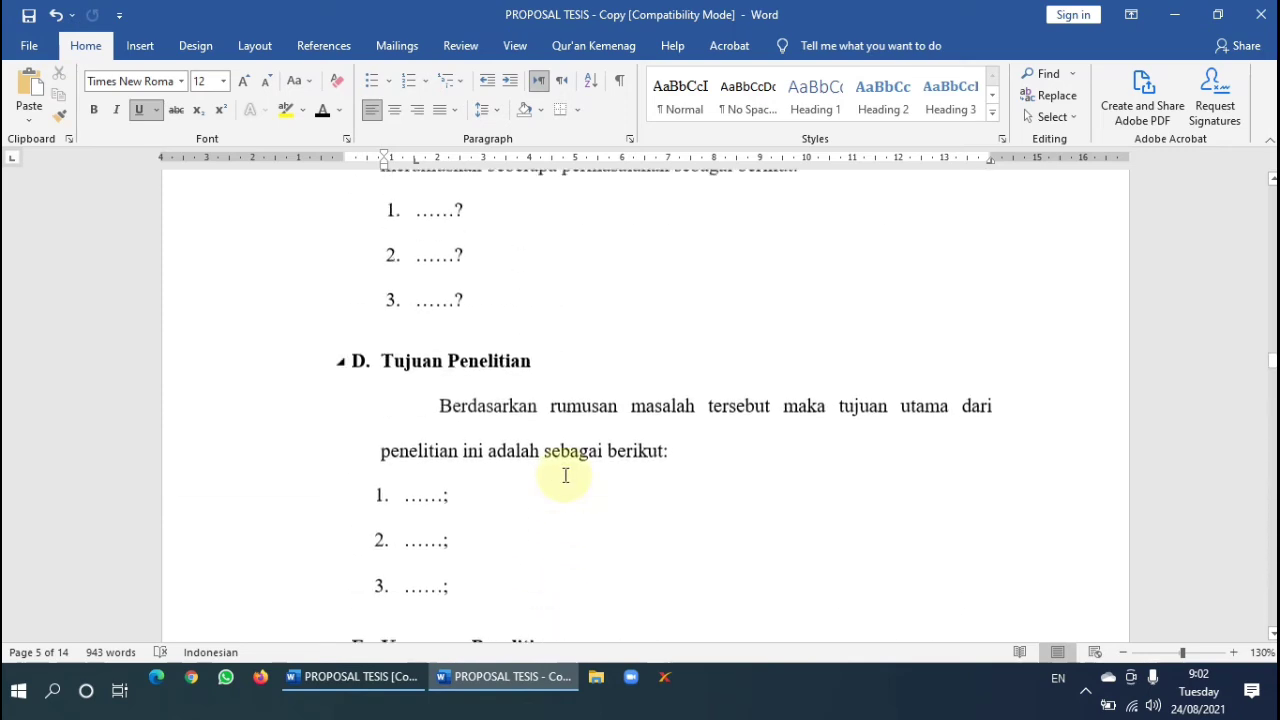
scroll(527, 444, up, 3)
scroll(506, 403, down, 7)
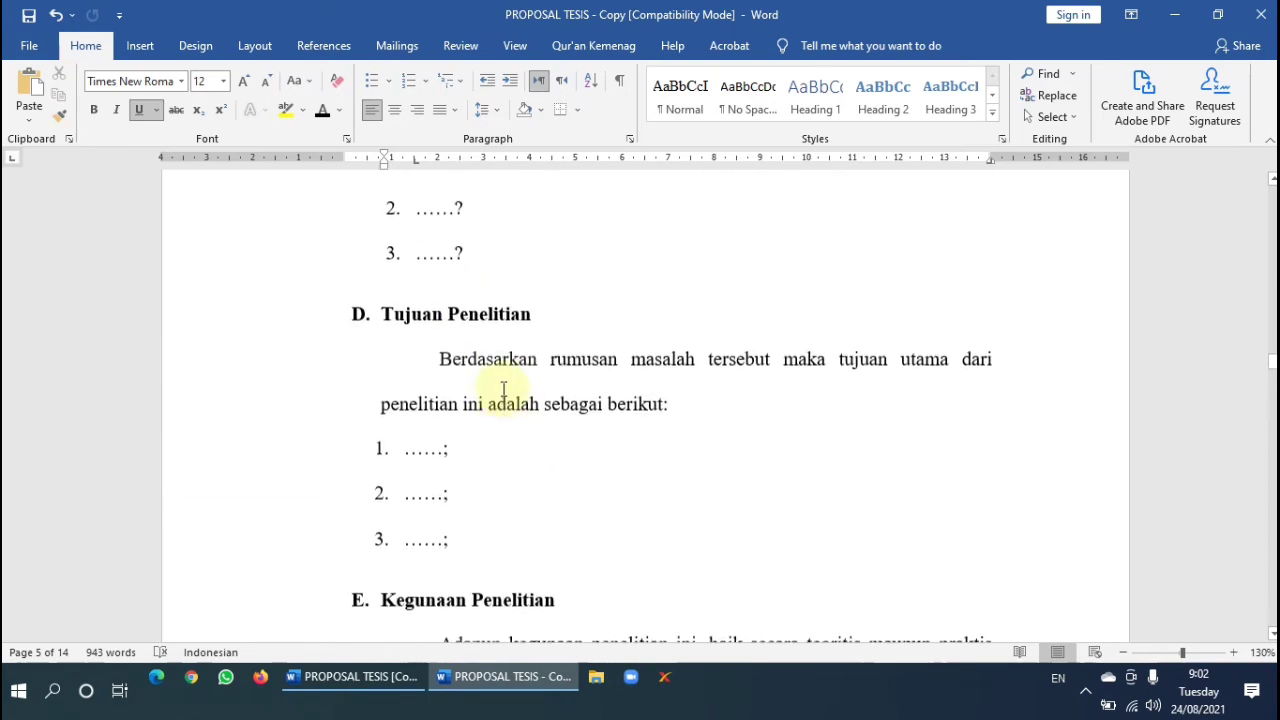
scroll(491, 300, up, 6)
scroll(510, 410, down, 10)
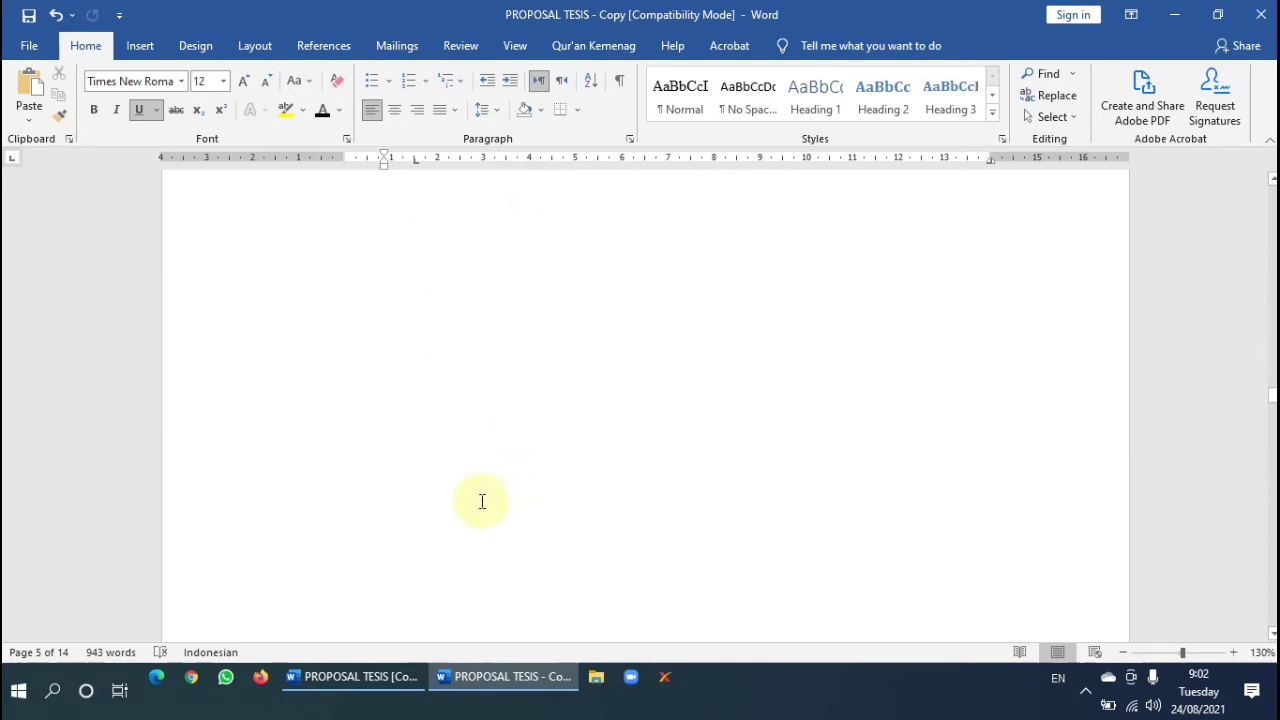
scroll(420, 545, down, 5)
scroll(420, 357, down, 1)
scroll(400, 374, up, 2)
click(408, 375)
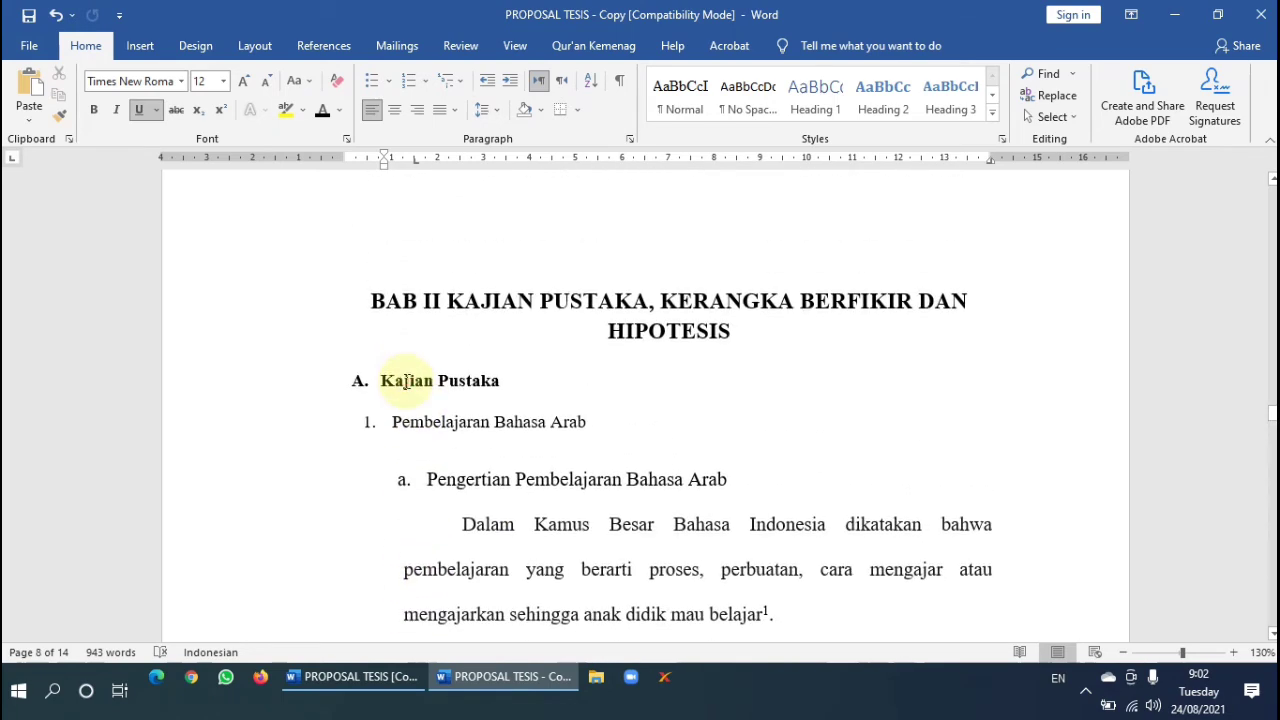
scroll(407, 380, up, 1)
scroll(406, 380, up, 15)
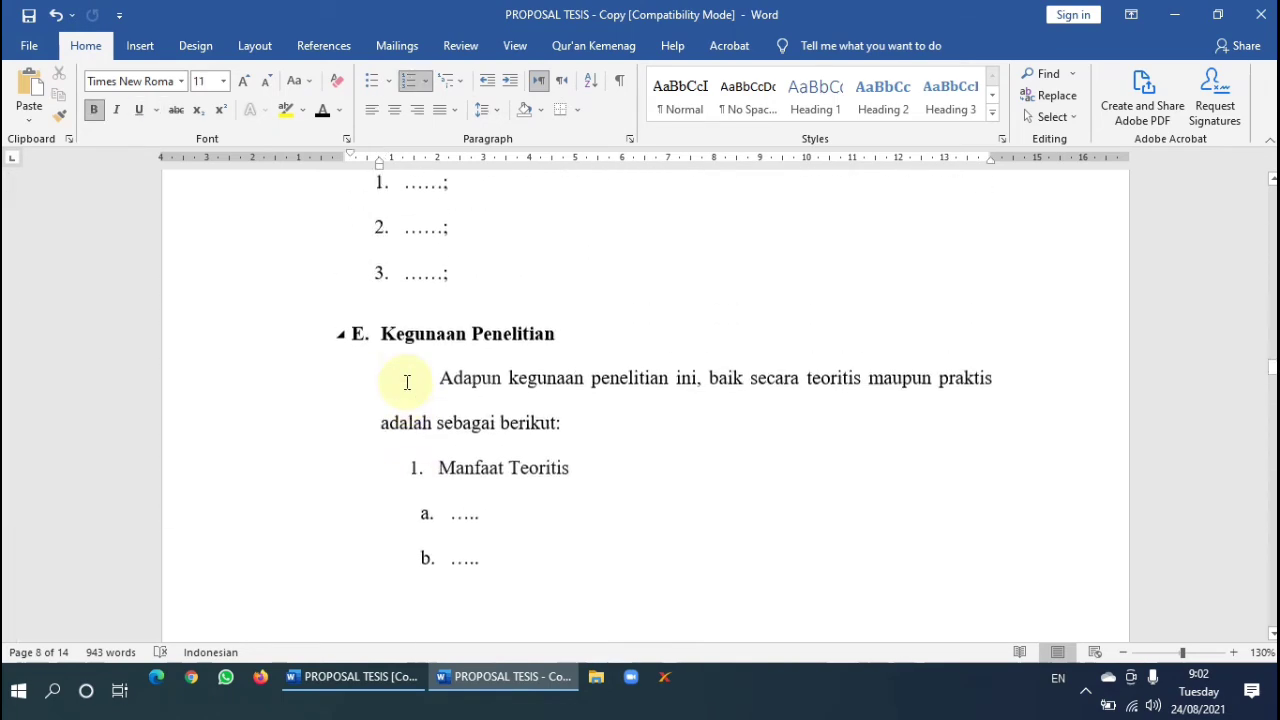
click(398, 353)
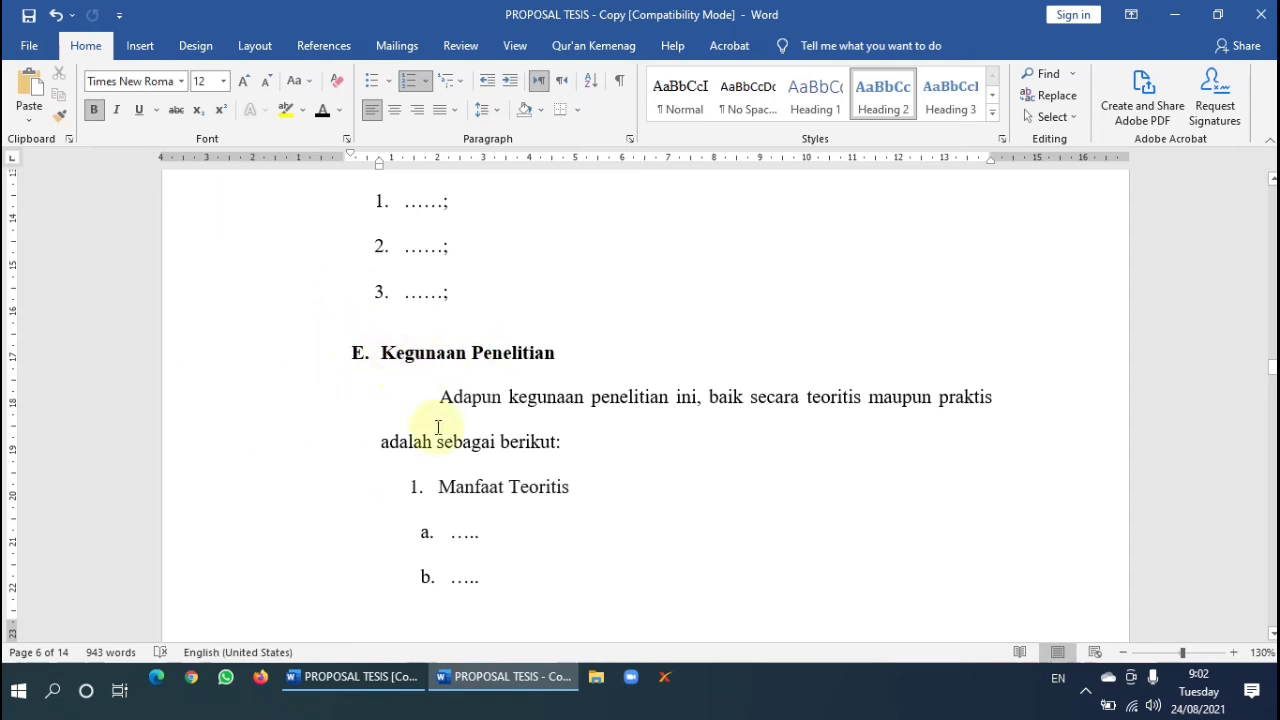
scroll(480, 434, up, 7)
scroll(423, 457, down, 4)
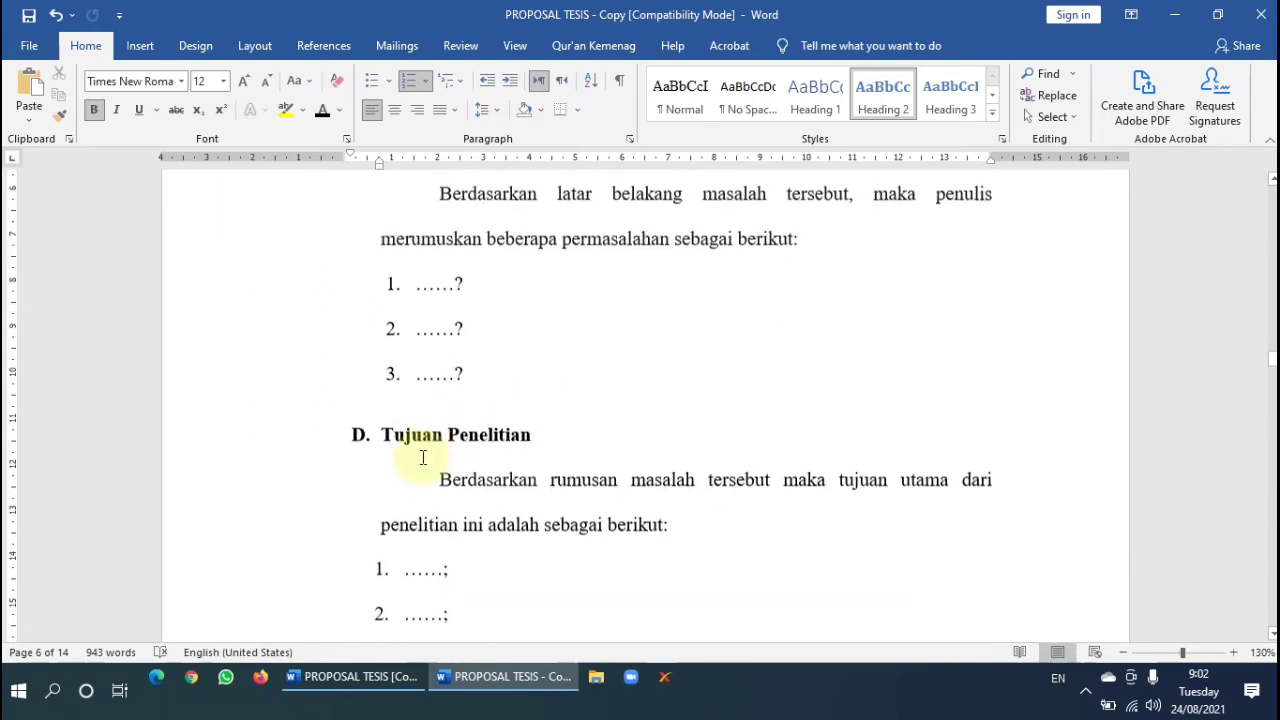
Apply the Heading 2 style to the "Kajian Pustaka" subheading at the start of BAB II.
scroll(423, 457, down, 15)
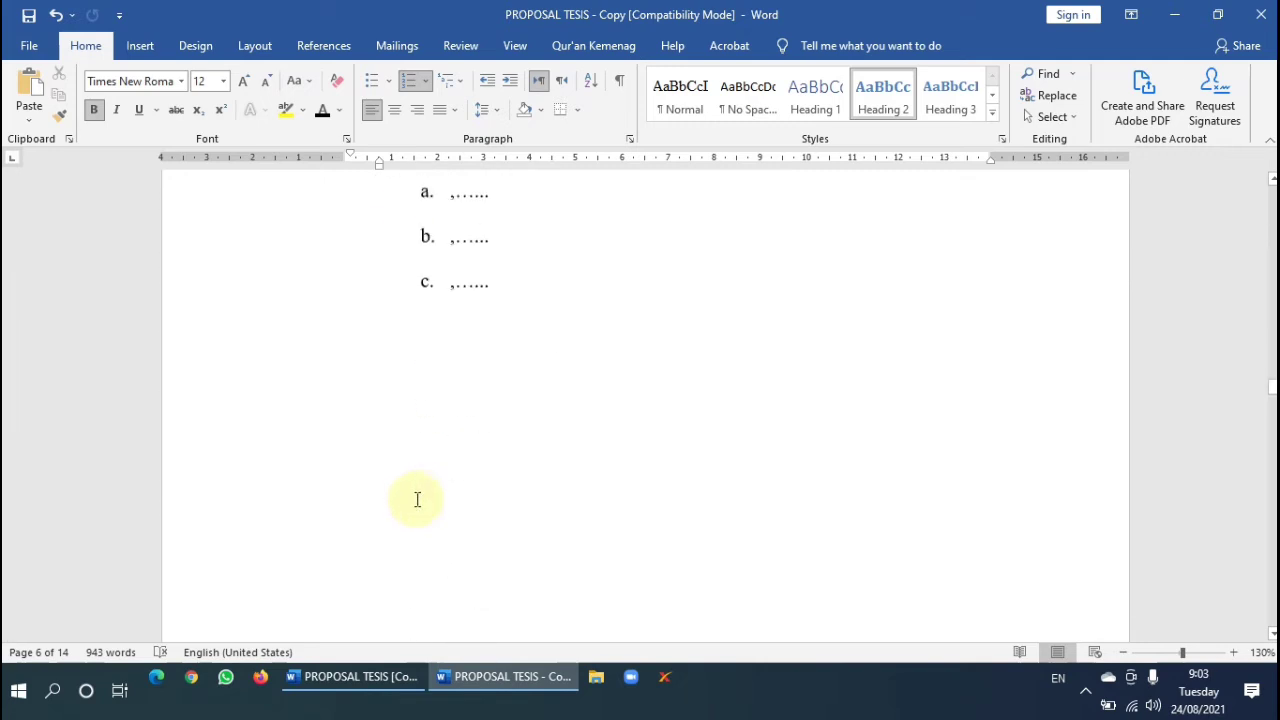
scroll(428, 517, down, 8)
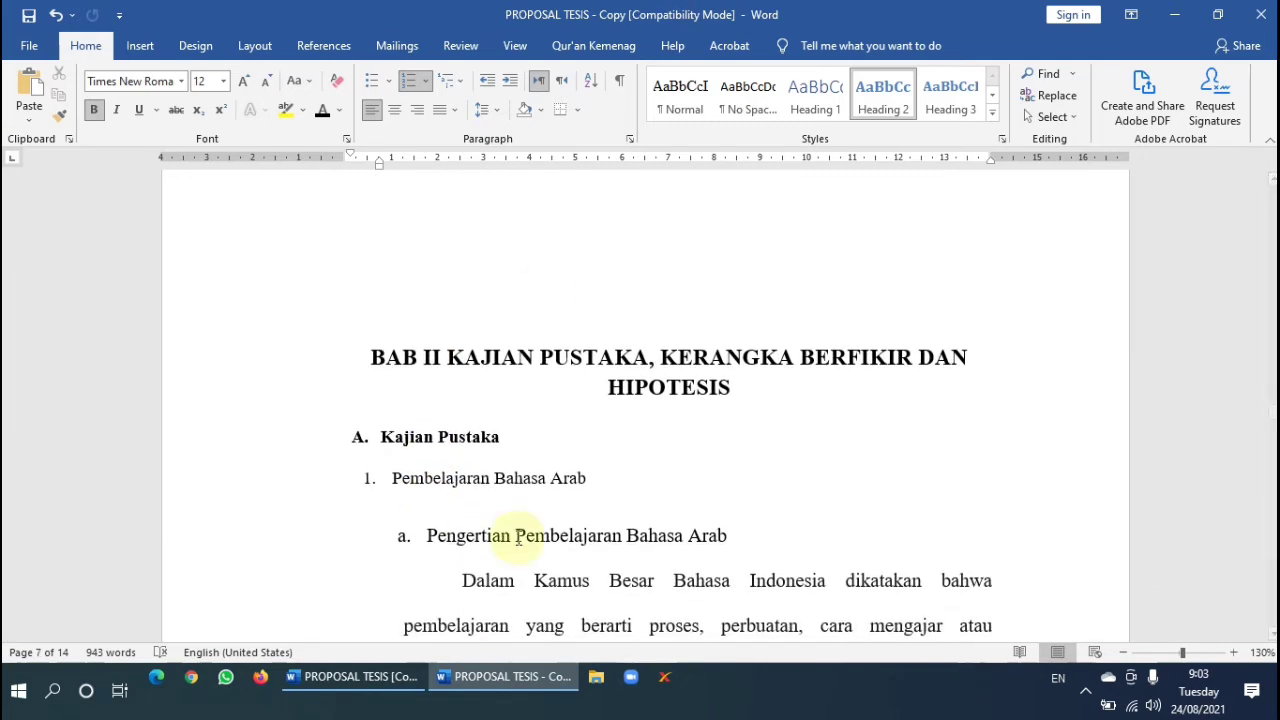
click(394, 446)
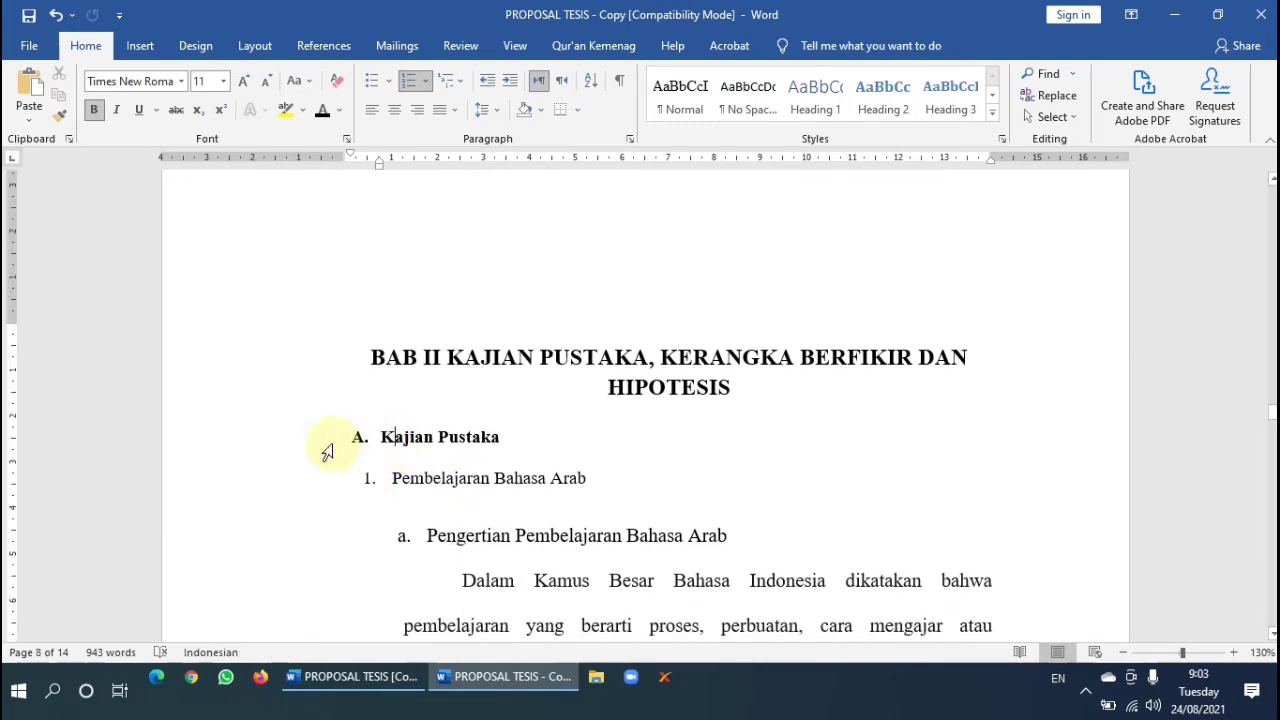
click(268, 448)
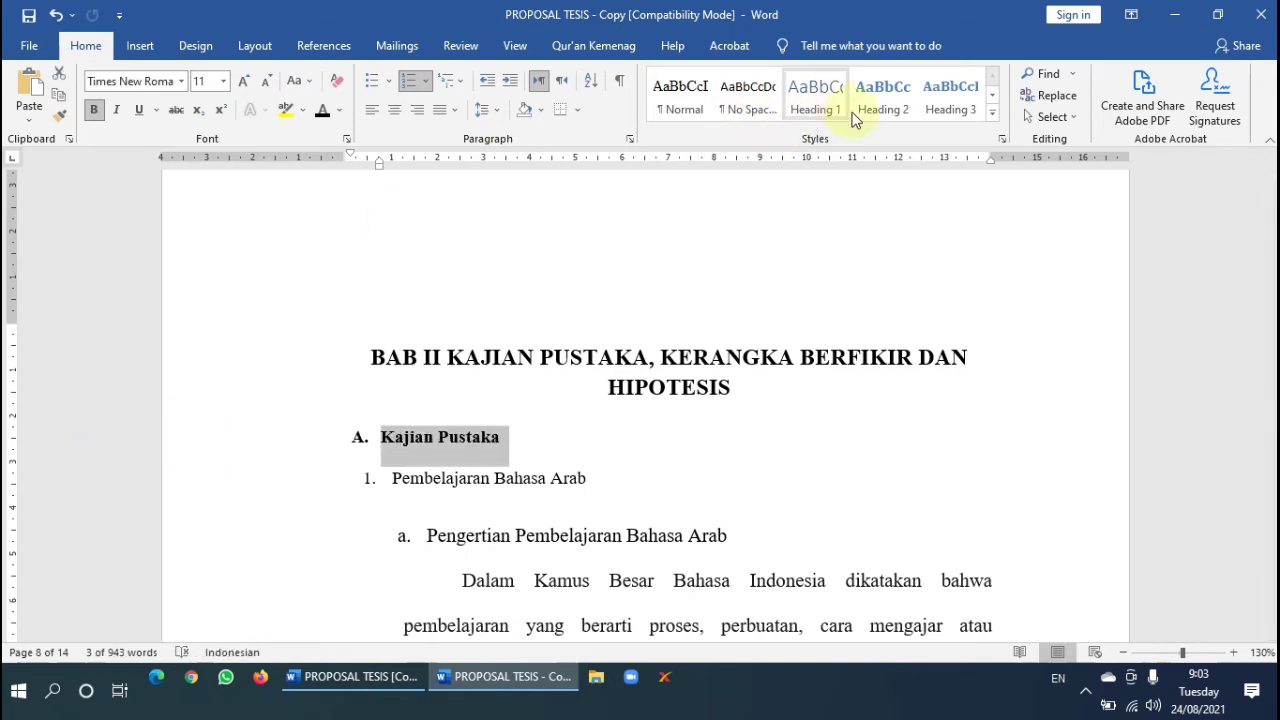
click(887, 110)
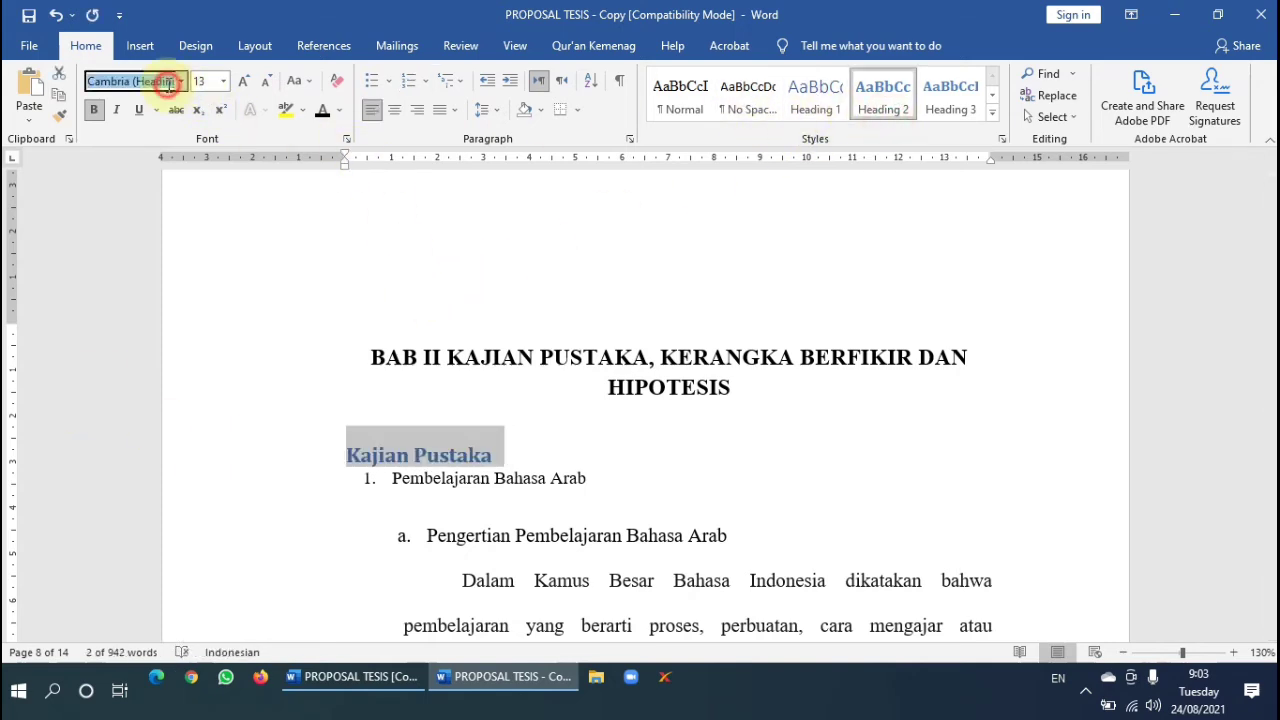
Set the "Kajian Pustaka" heading's text to Times New Roman, size 12.
click(205, 81)
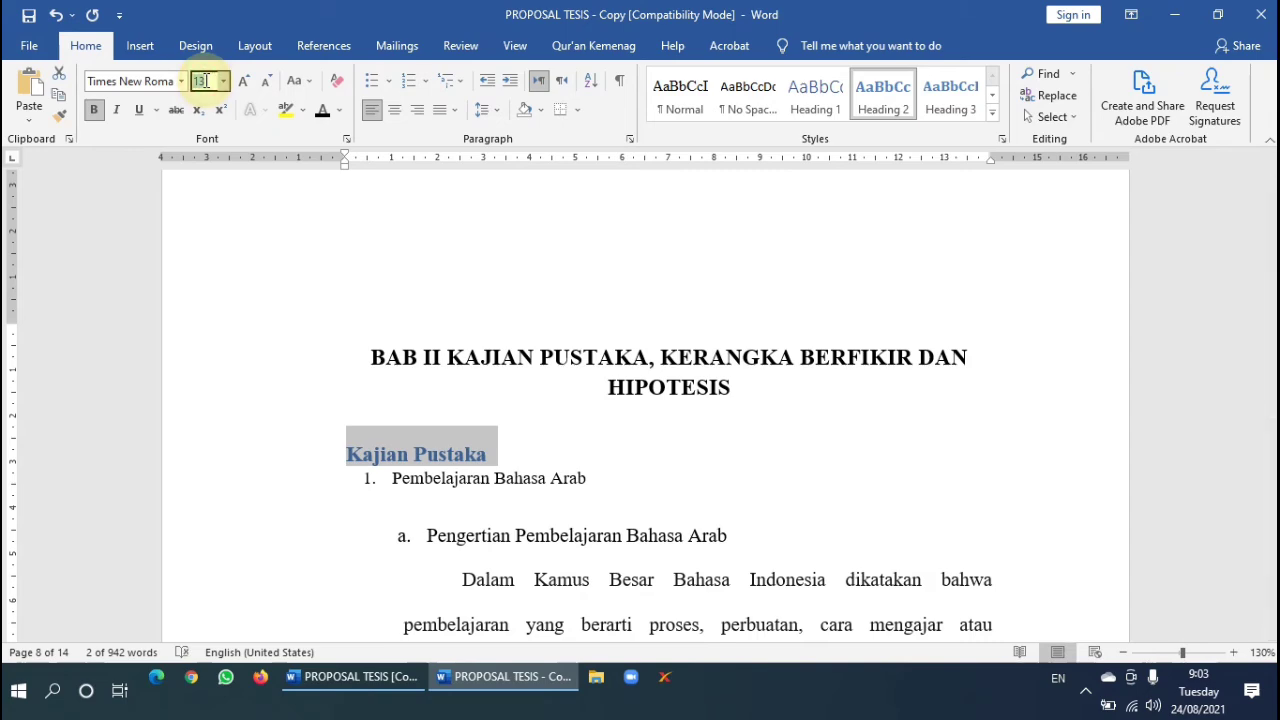
text(12)
key(Return)
scroll(626, 431, down, 15)
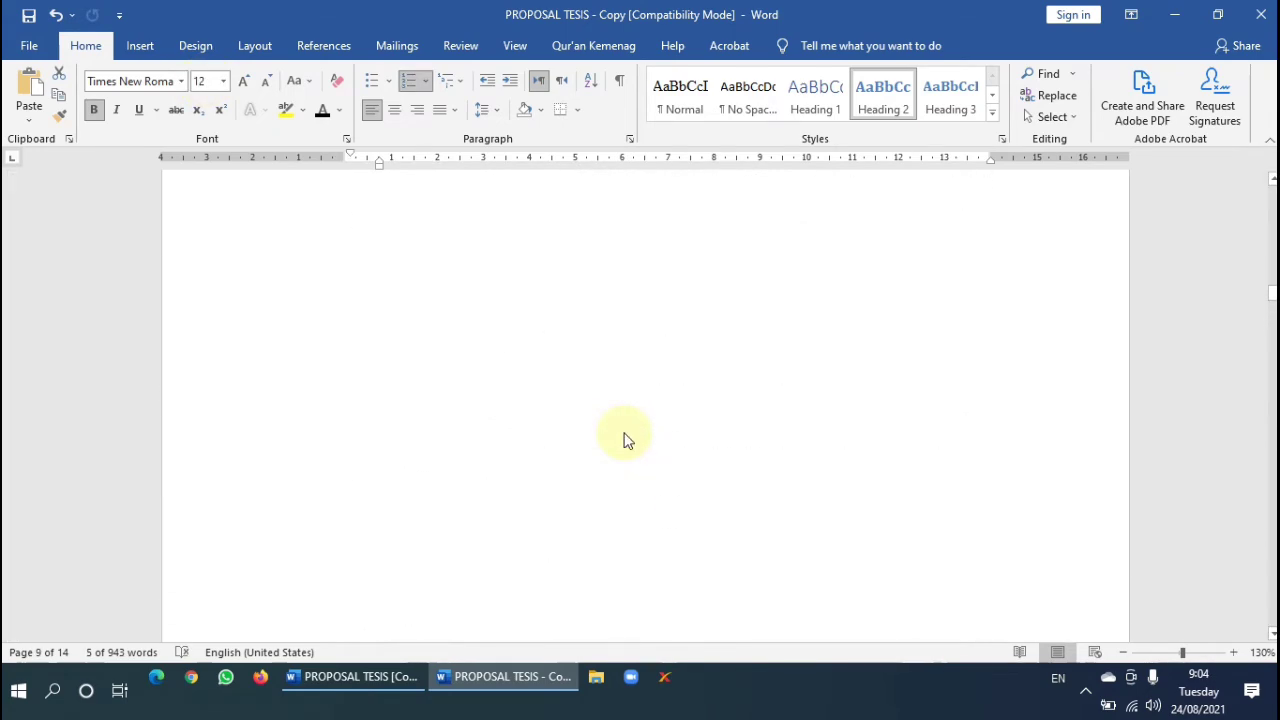
Update the entire table of contents under DAFTAR ISI, including its entries as well as the page numbers.
scroll(626, 436, up, 10)
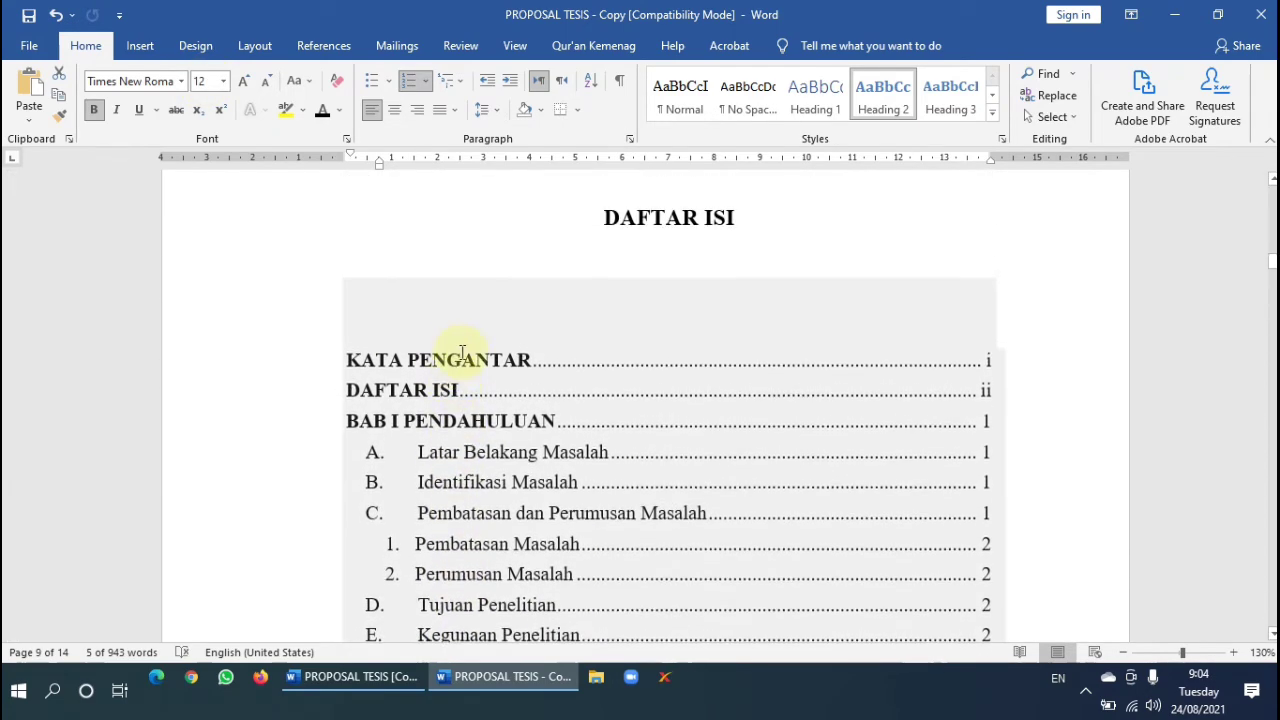
click(456, 329)
click(432, 265)
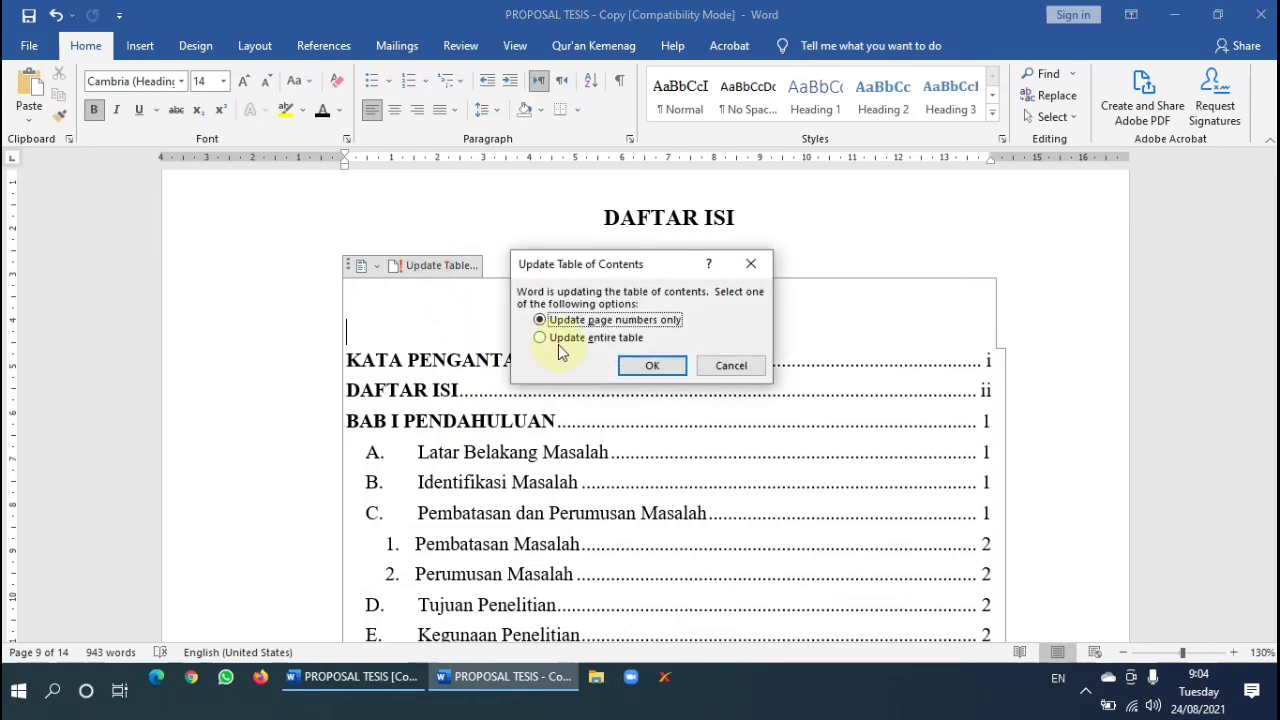
click(640, 365)
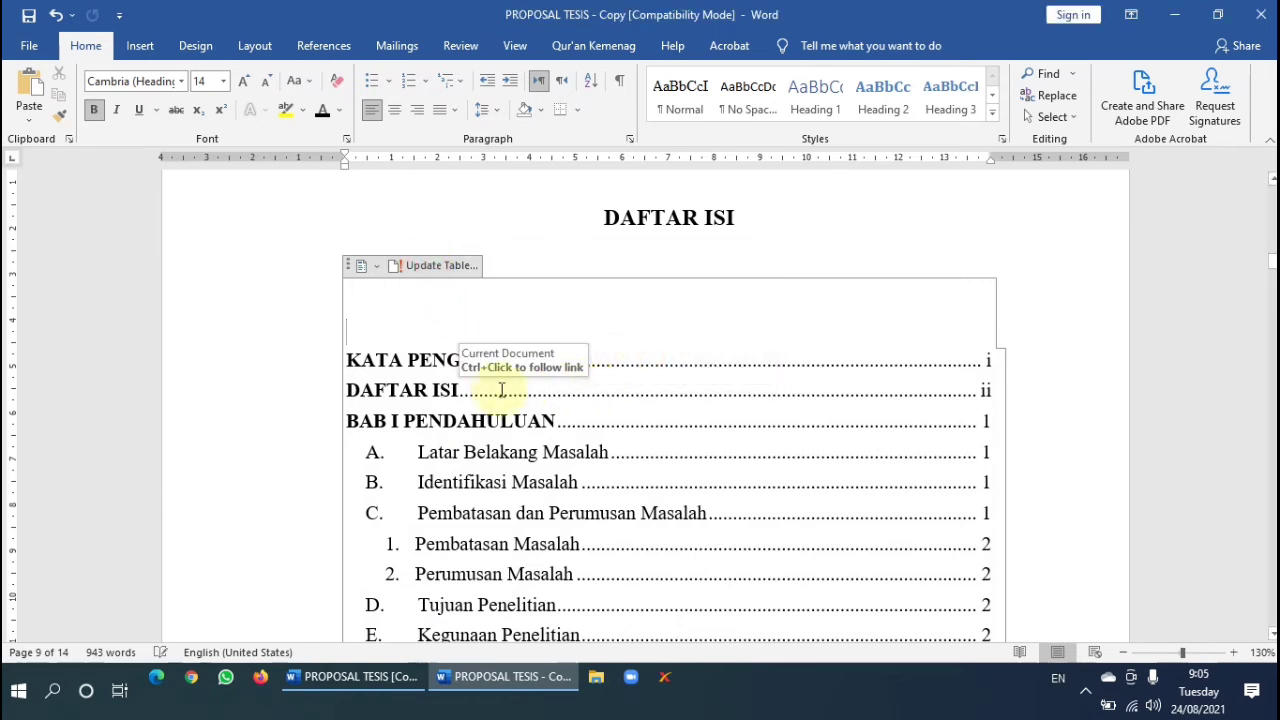
Examine the BAB II entries in the updated table of contents and locate the matching subheadings under "Kajian Pustaka".
scroll(491, 383, down, 4)
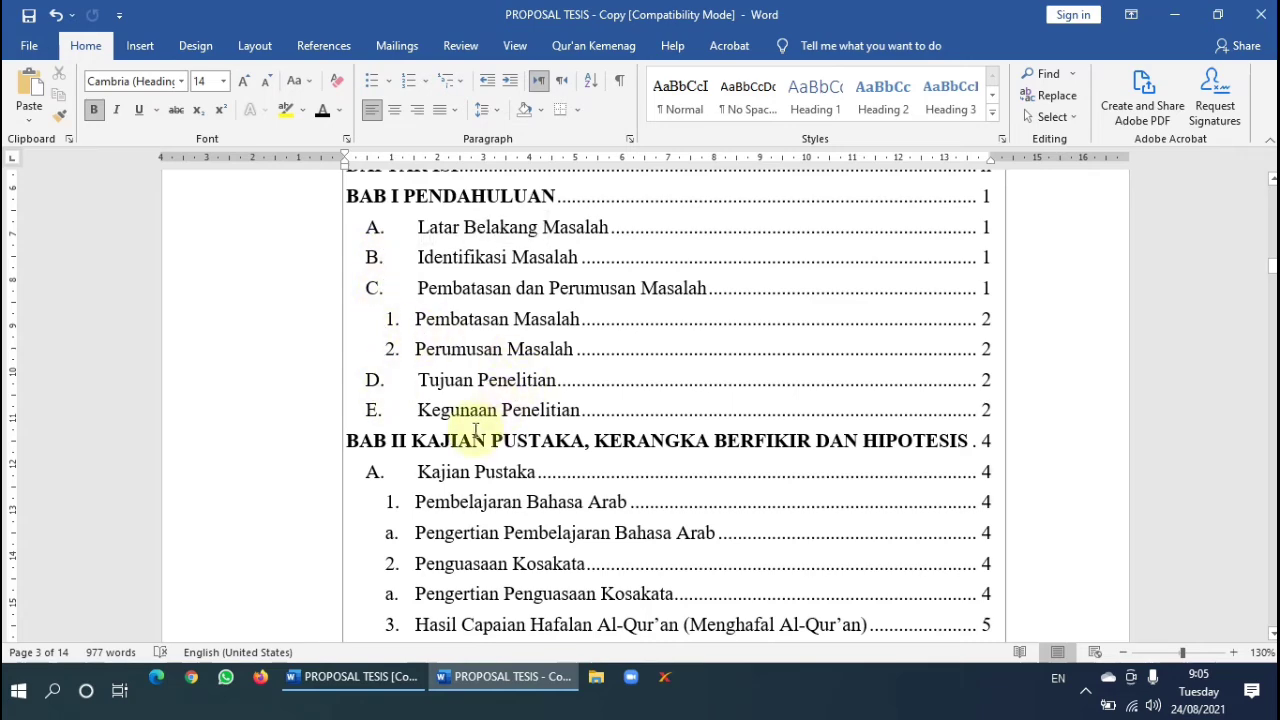
scroll(391, 300, down, 3)
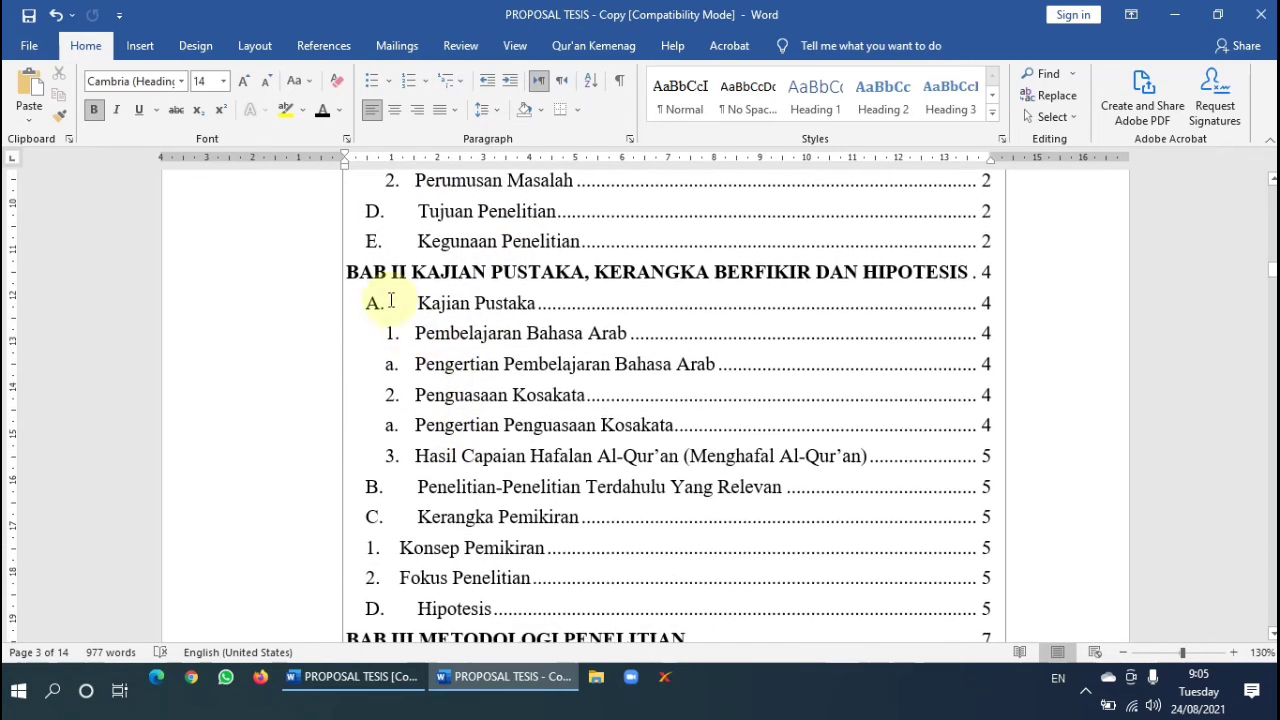
click(468, 307)
click(388, 341)
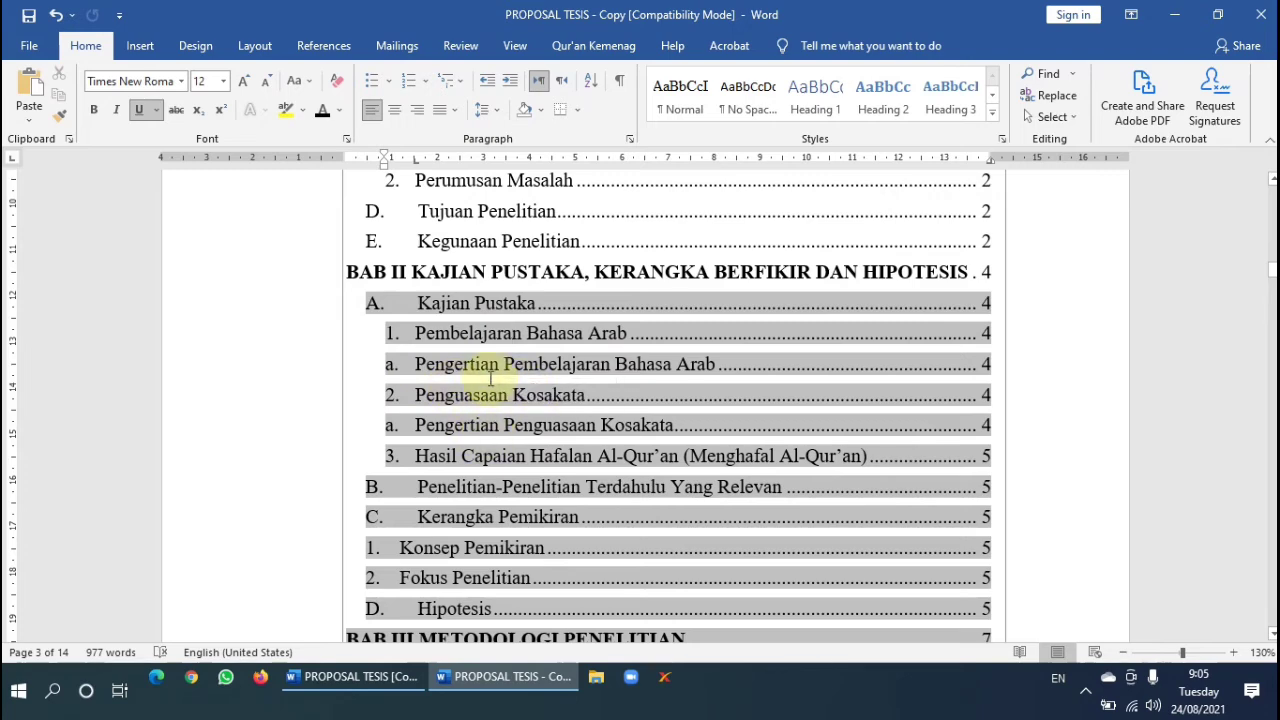
scroll(443, 409, down, 15)
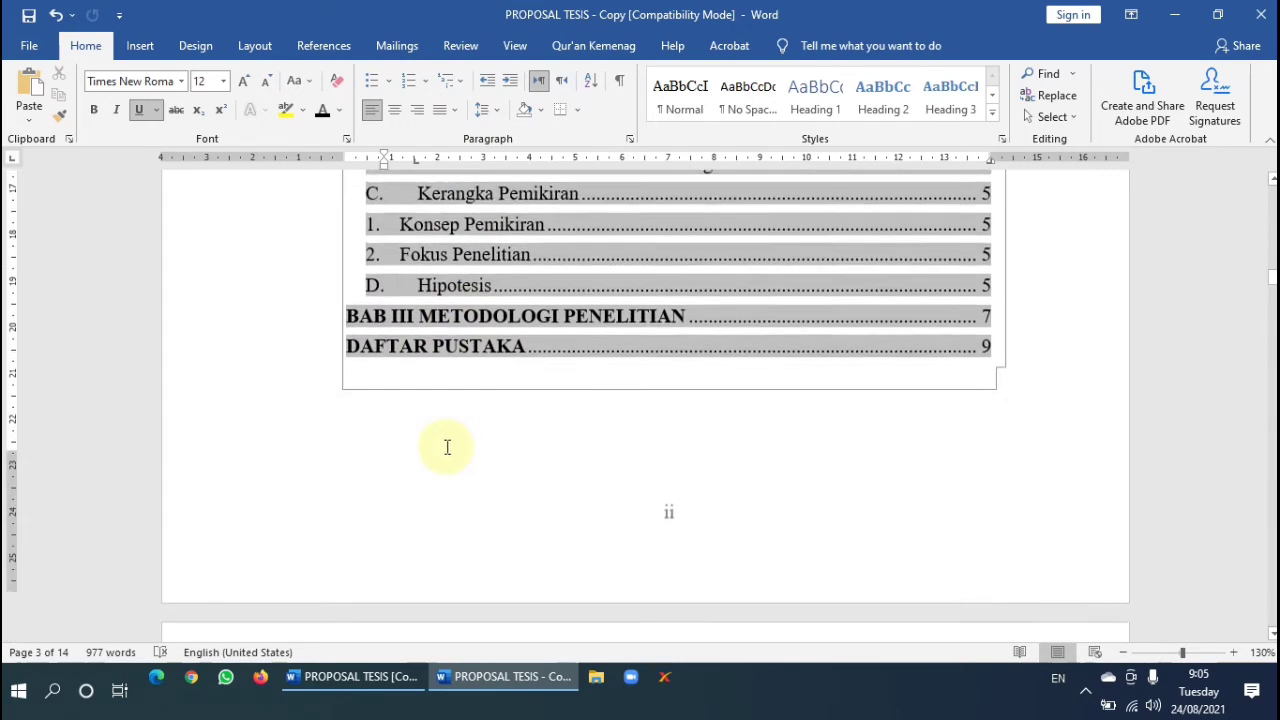
scroll(448, 533, down, 3)
scroll(450, 565, down, 15)
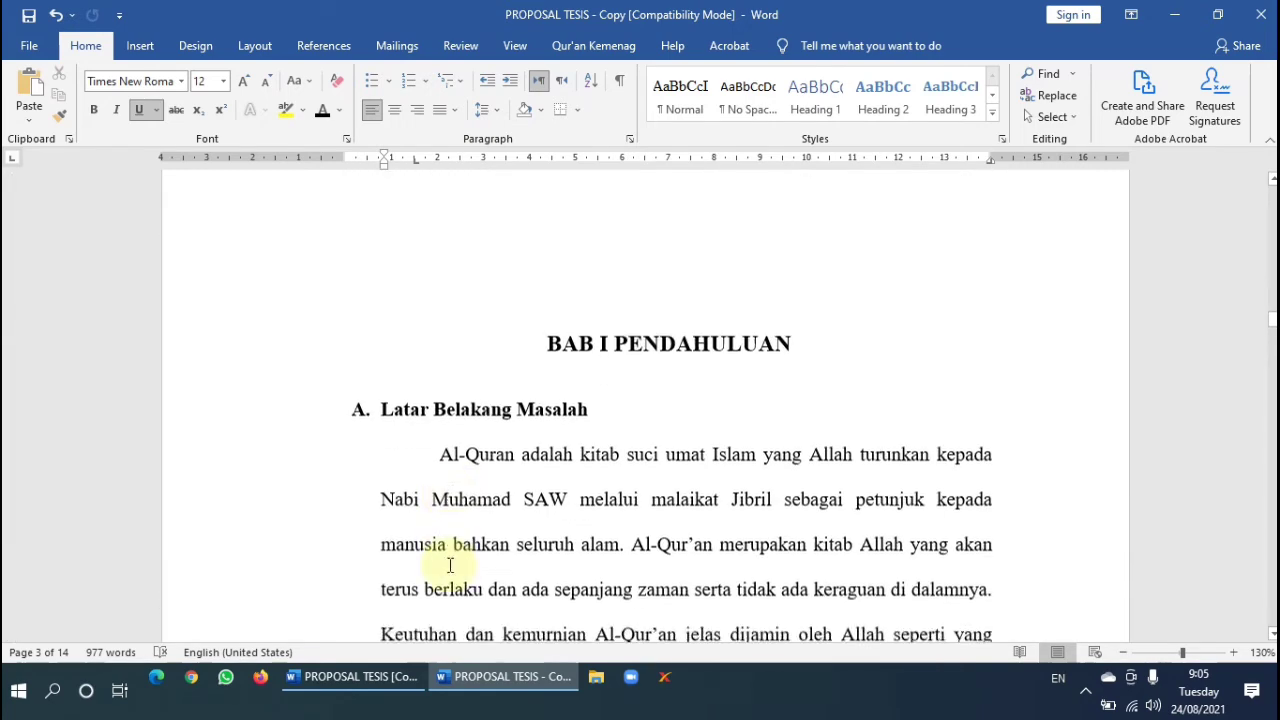
scroll(466, 559, down, 15)
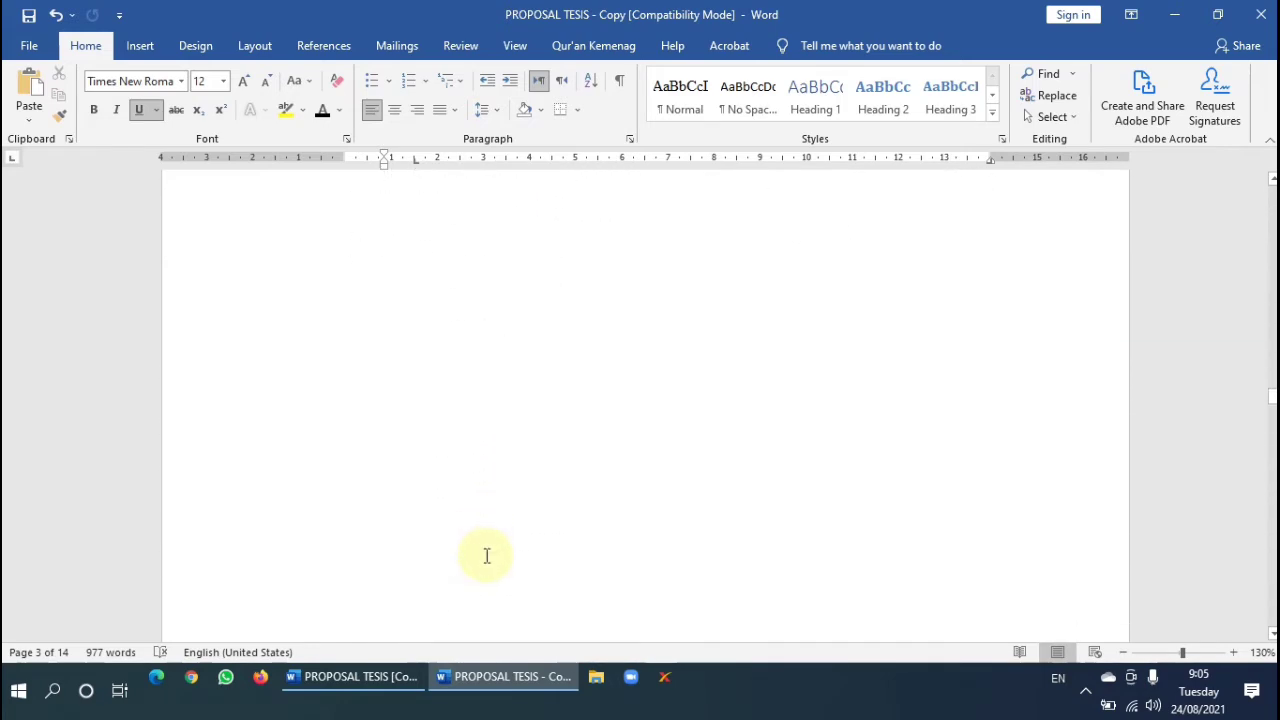
scroll(487, 556, down, 10)
scroll(487, 556, up, 3)
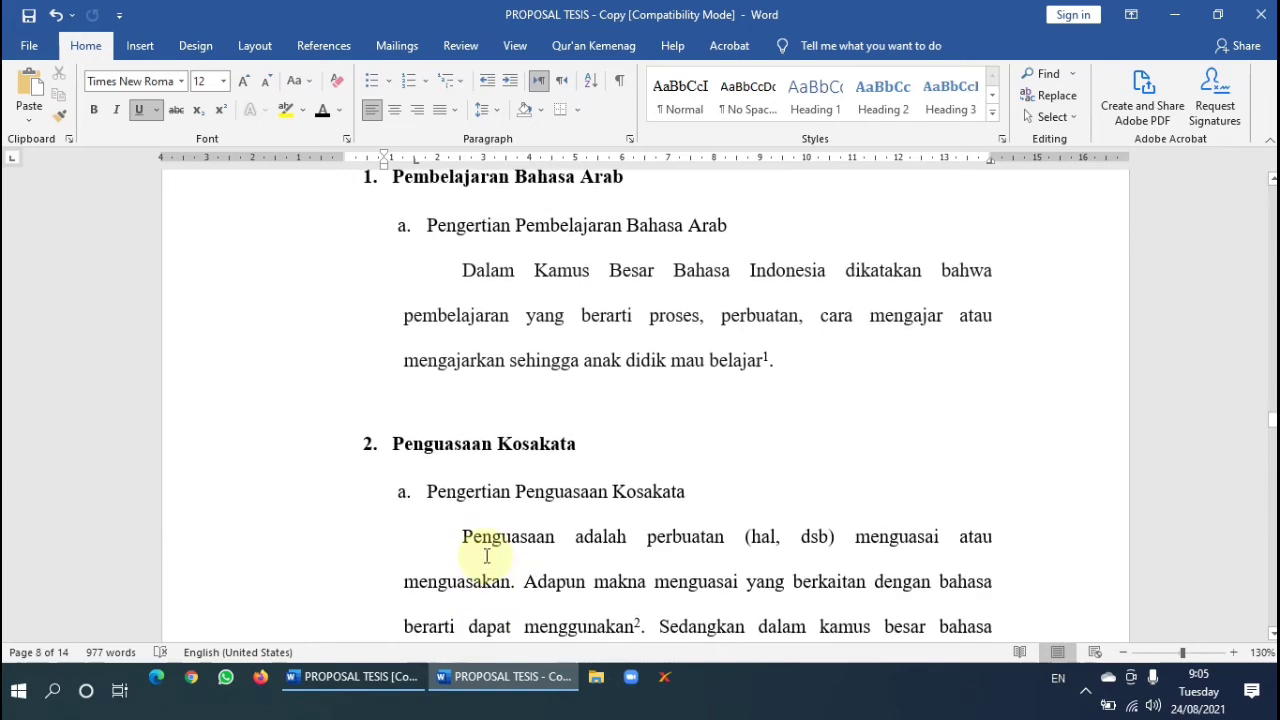
scroll(480, 480, up, 2)
Review the numbered and lettered subheadings under "Kajian Pustaka", checking the style of "Pengertian Pembelajaran Bahasa Arab".
click(433, 289)
scroll(466, 480, down, 1)
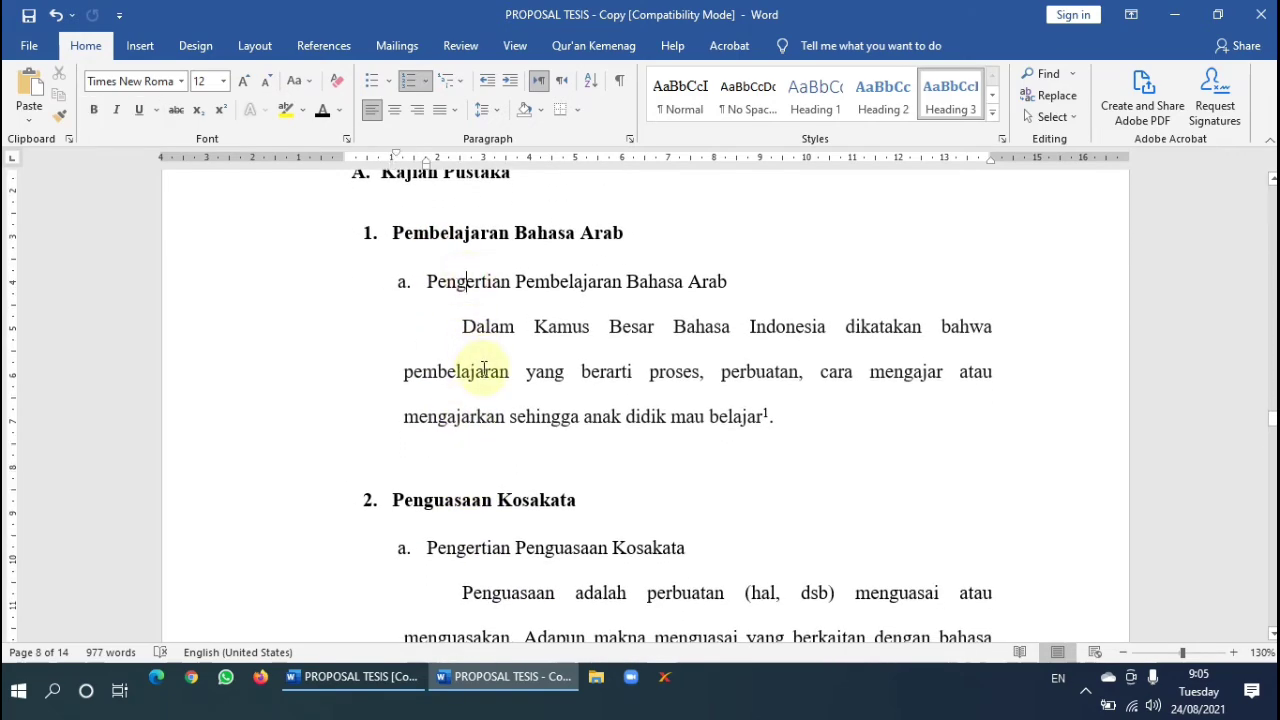
scroll(484, 369, up, 1)
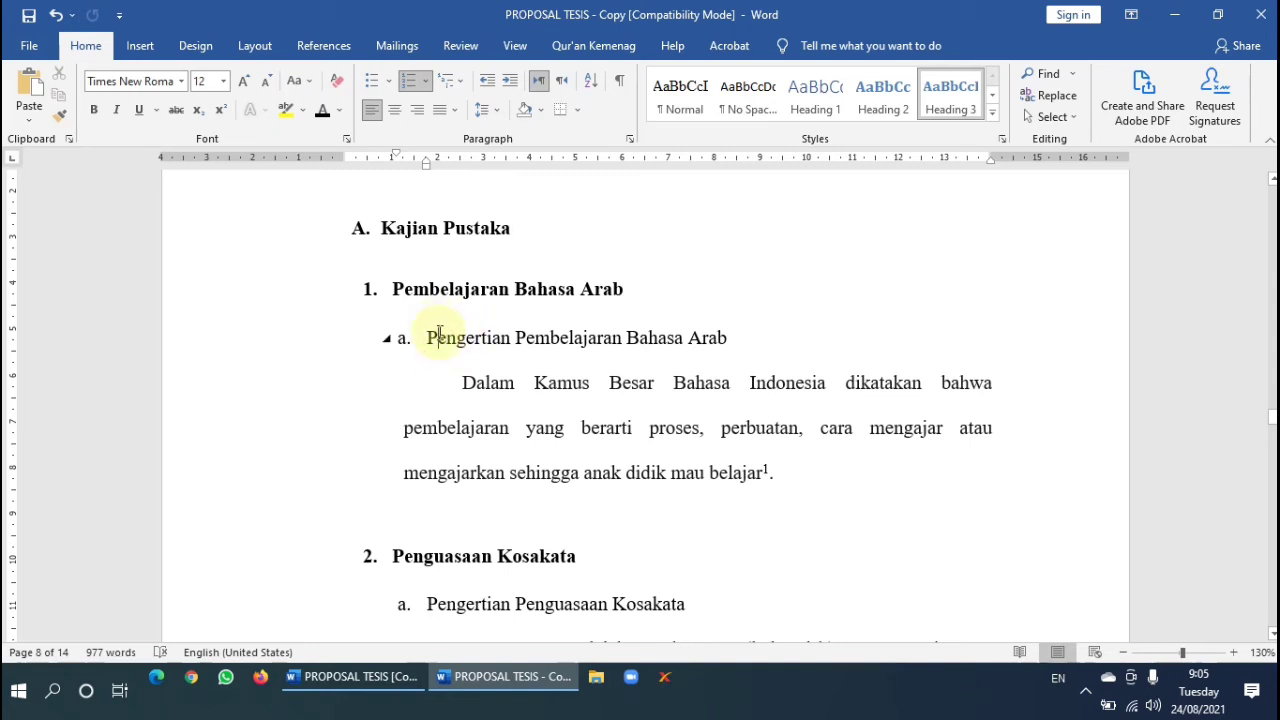
scroll(447, 345, down, 2)
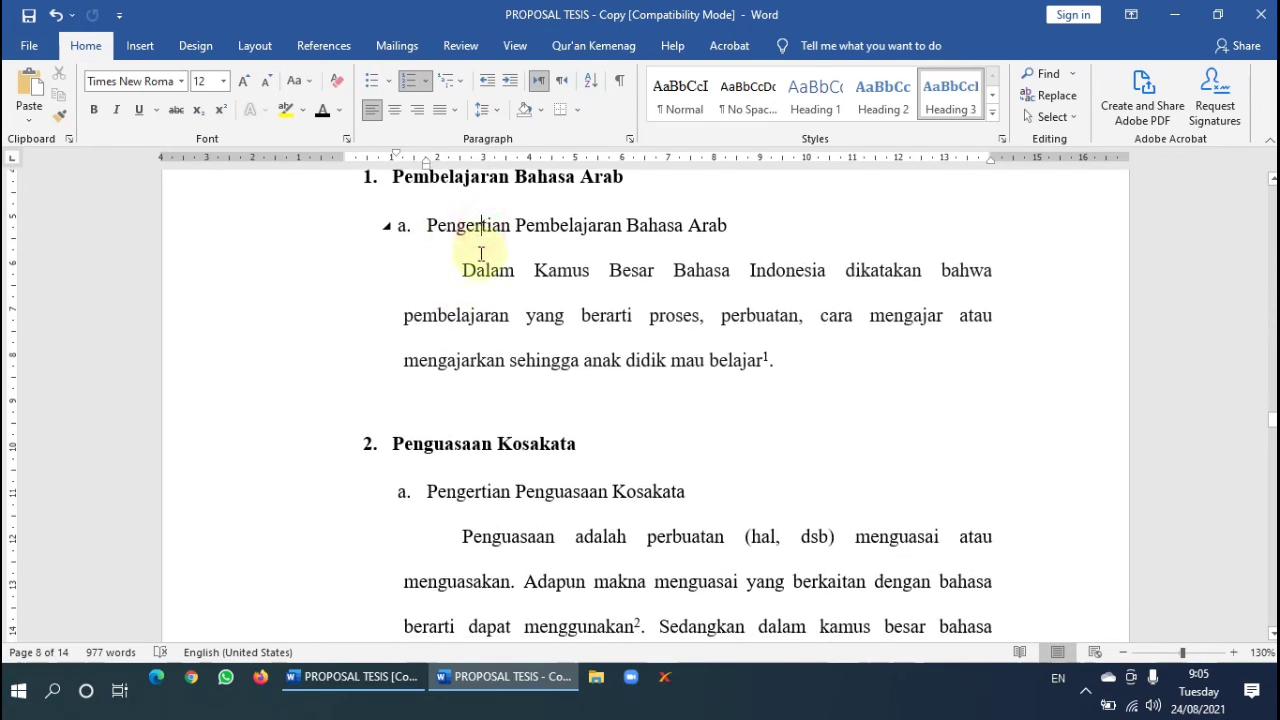
scroll(480, 253, up, 1)
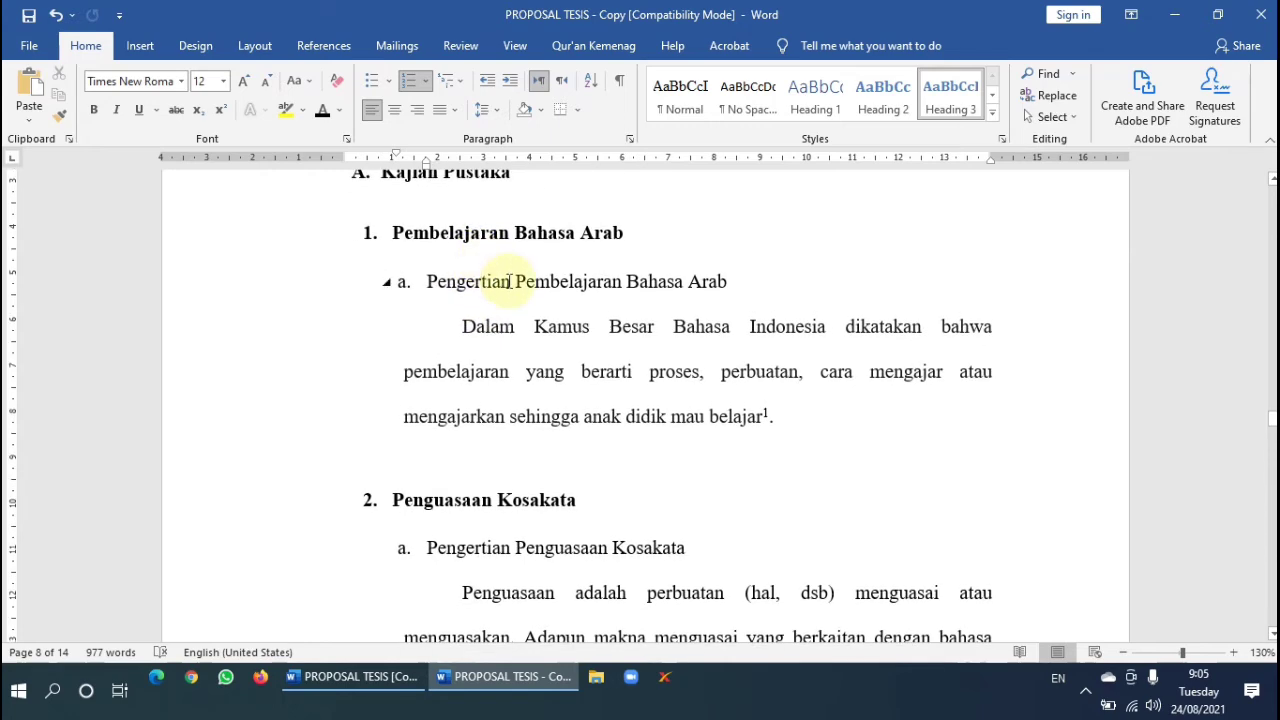
scroll(513, 288, down, 20)
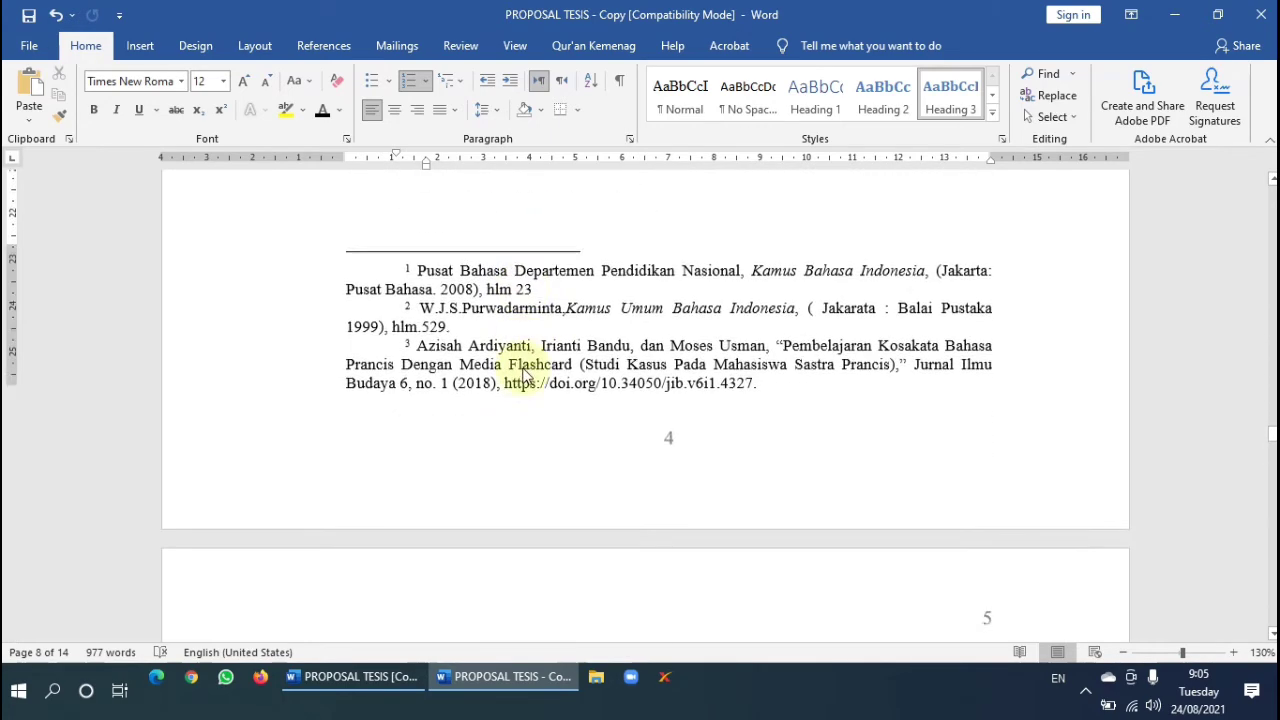
scroll(524, 369, down, 1)
scroll(525, 372, up, 6)
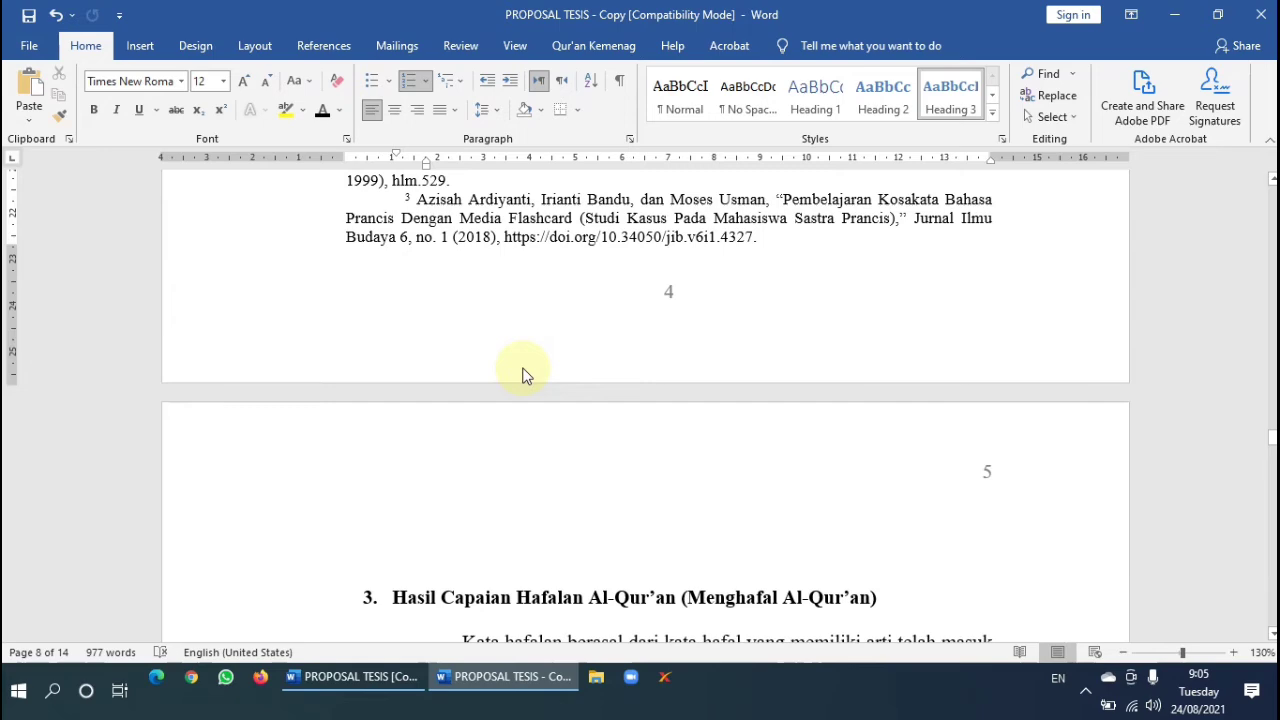
scroll(523, 372, down, 12)
scroll(524, 372, up, 20)
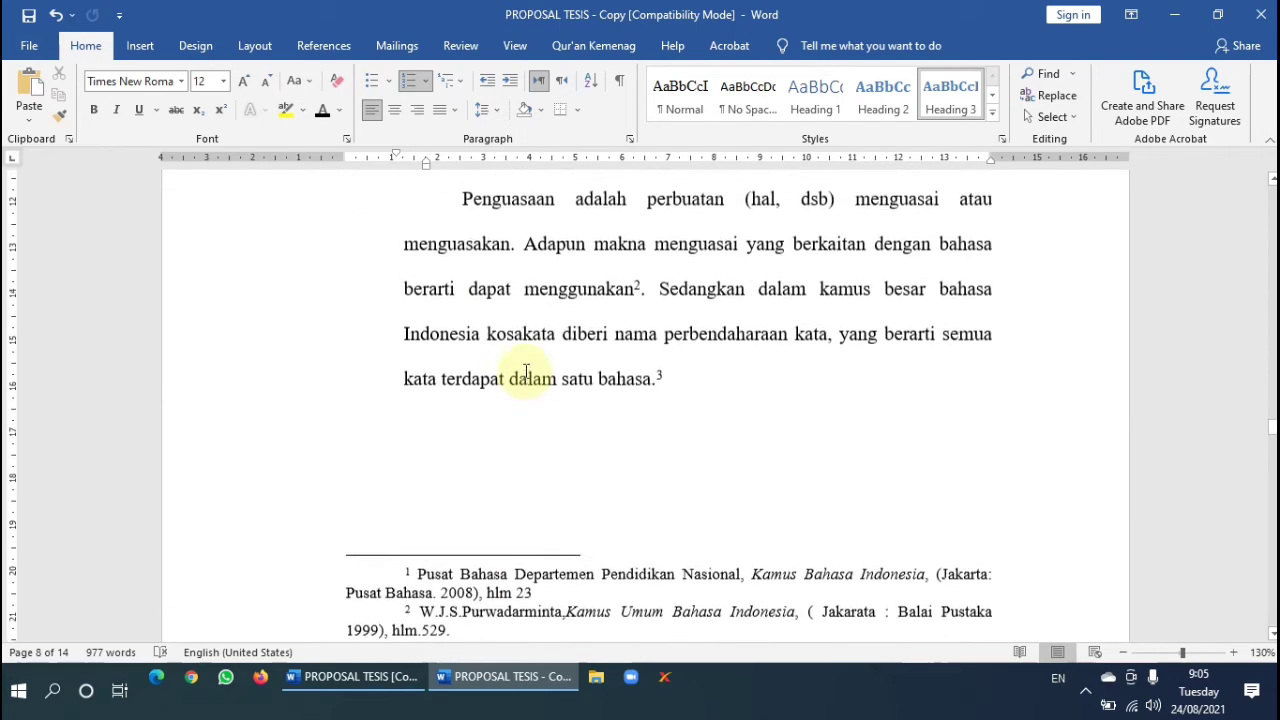
scroll(525, 372, up, 8)
Compare the style of the "Pengertian Pembelajaran Bahasa Arab" subheading with that of the body paragraph beneath it.
click(481, 362)
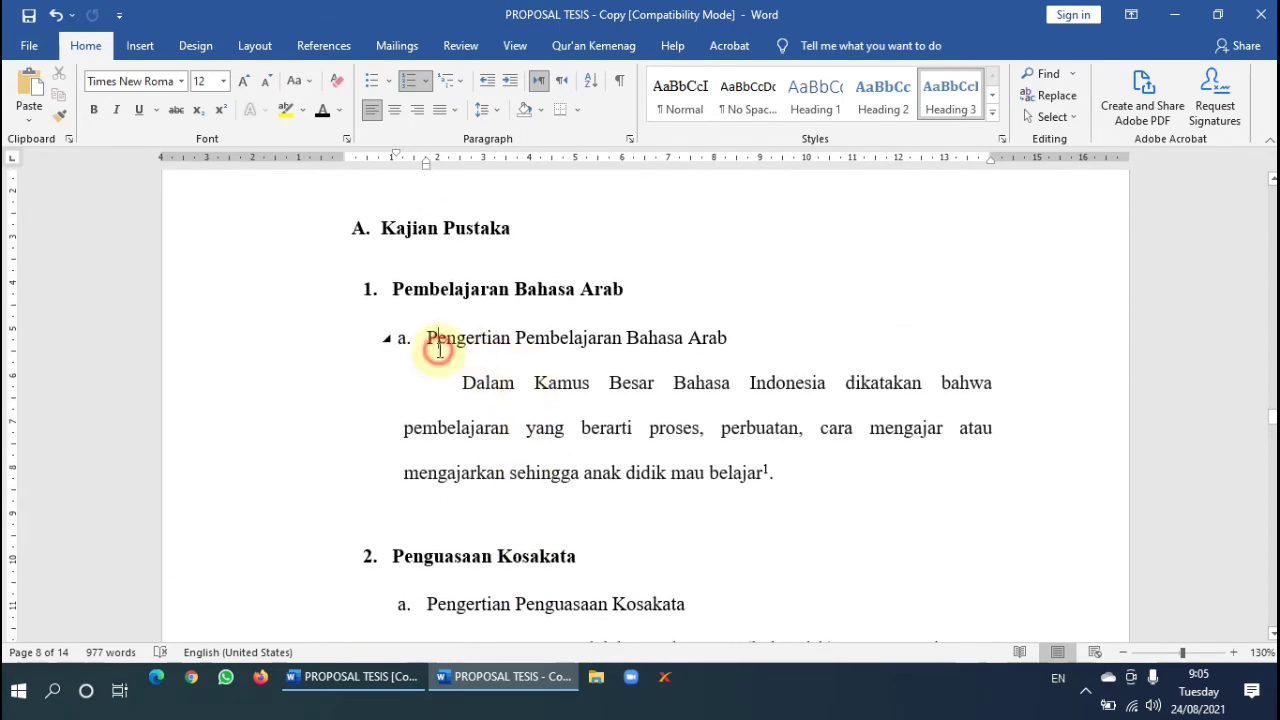
double_click(467, 383)
click(466, 385)
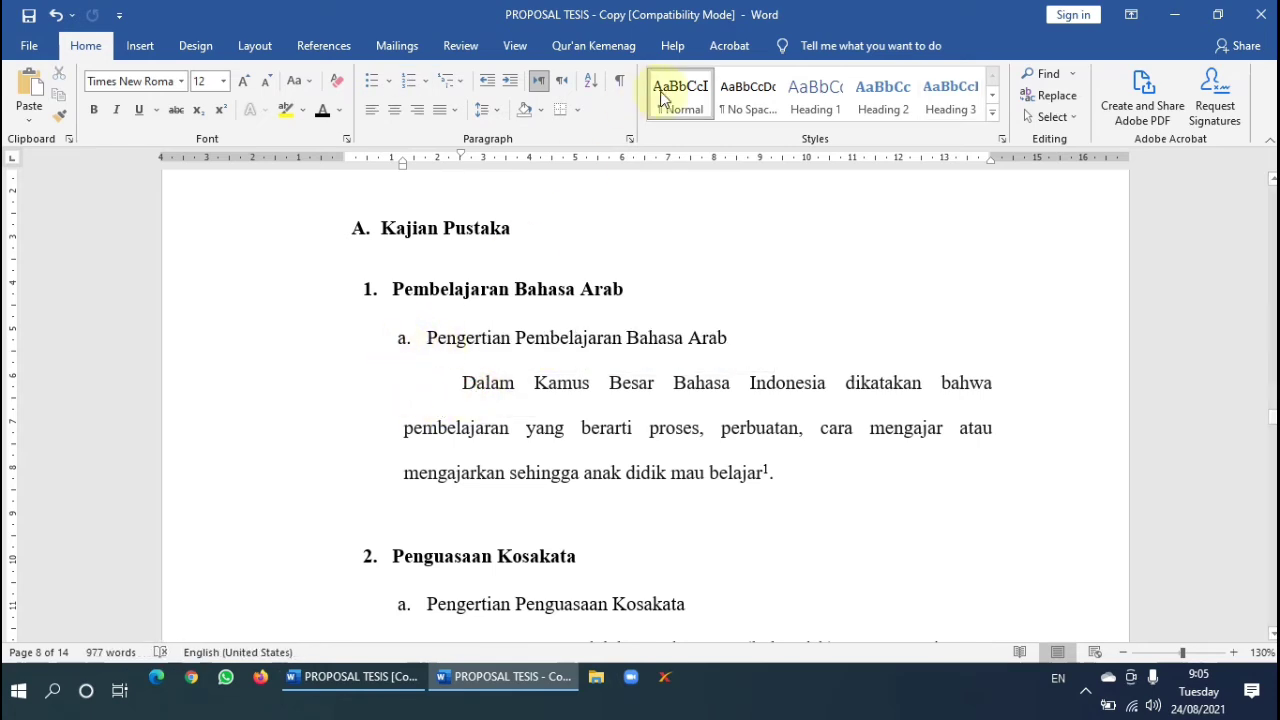
click(466, 401)
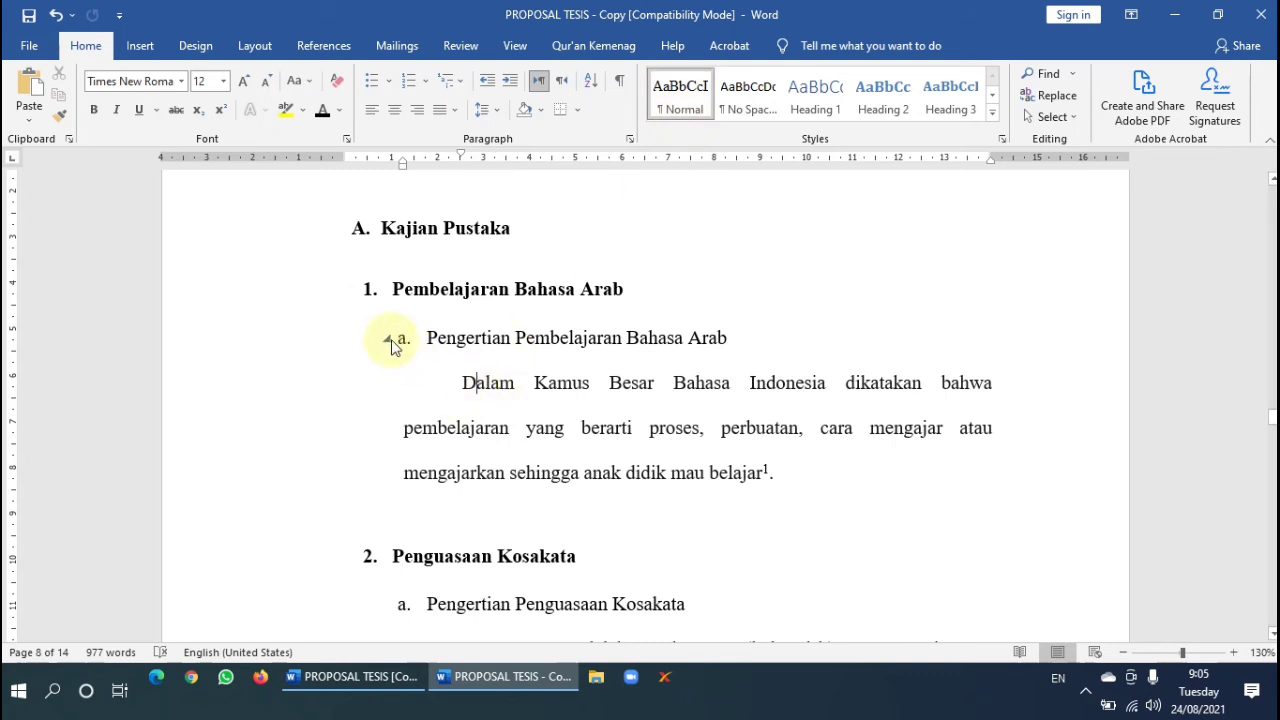
click(455, 340)
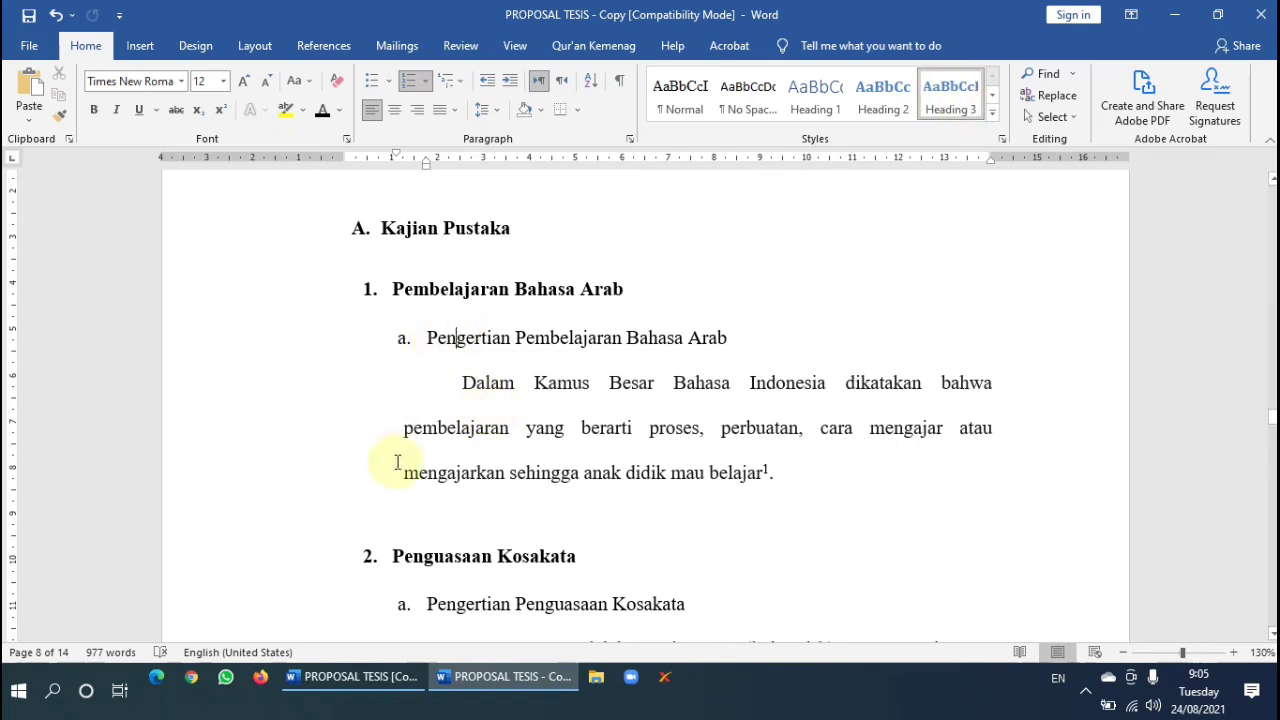
Copy the body paragraph's Normal formatting onto the "Pengertian Pembelajaran Bahasa Arab" subheading with Format Painter.
click(496, 390)
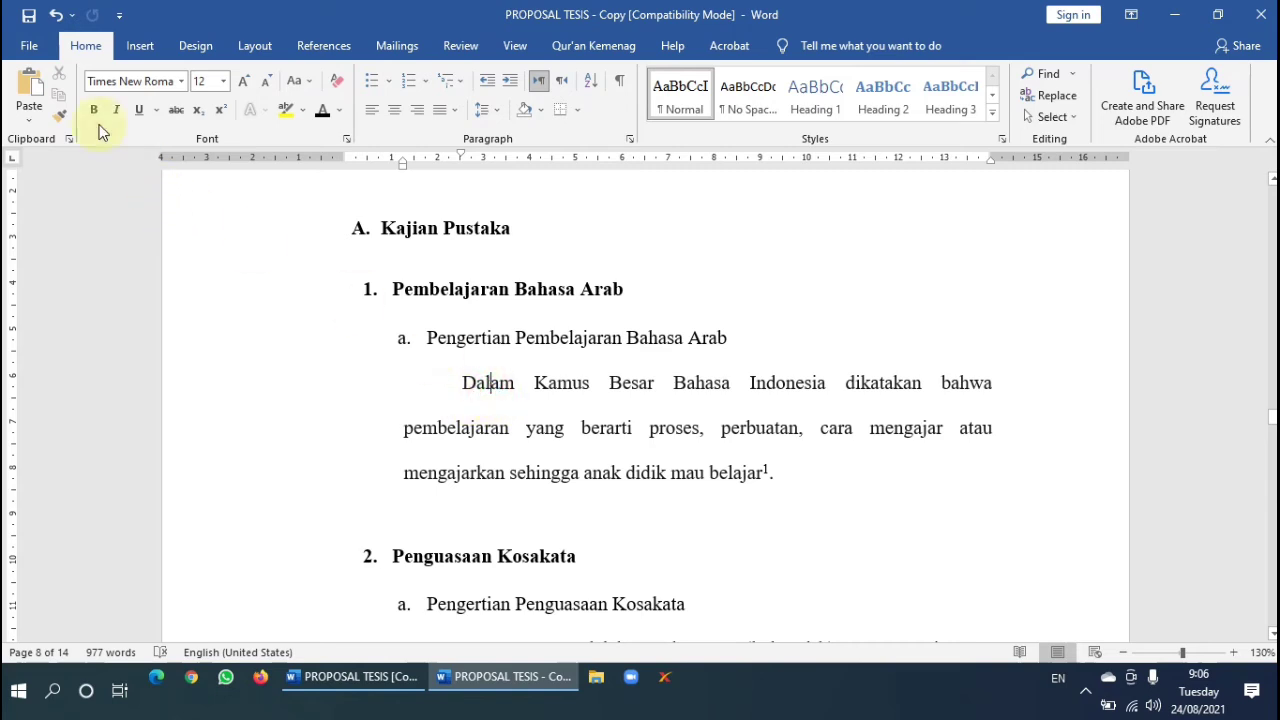
click(59, 114)
click(220, 345)
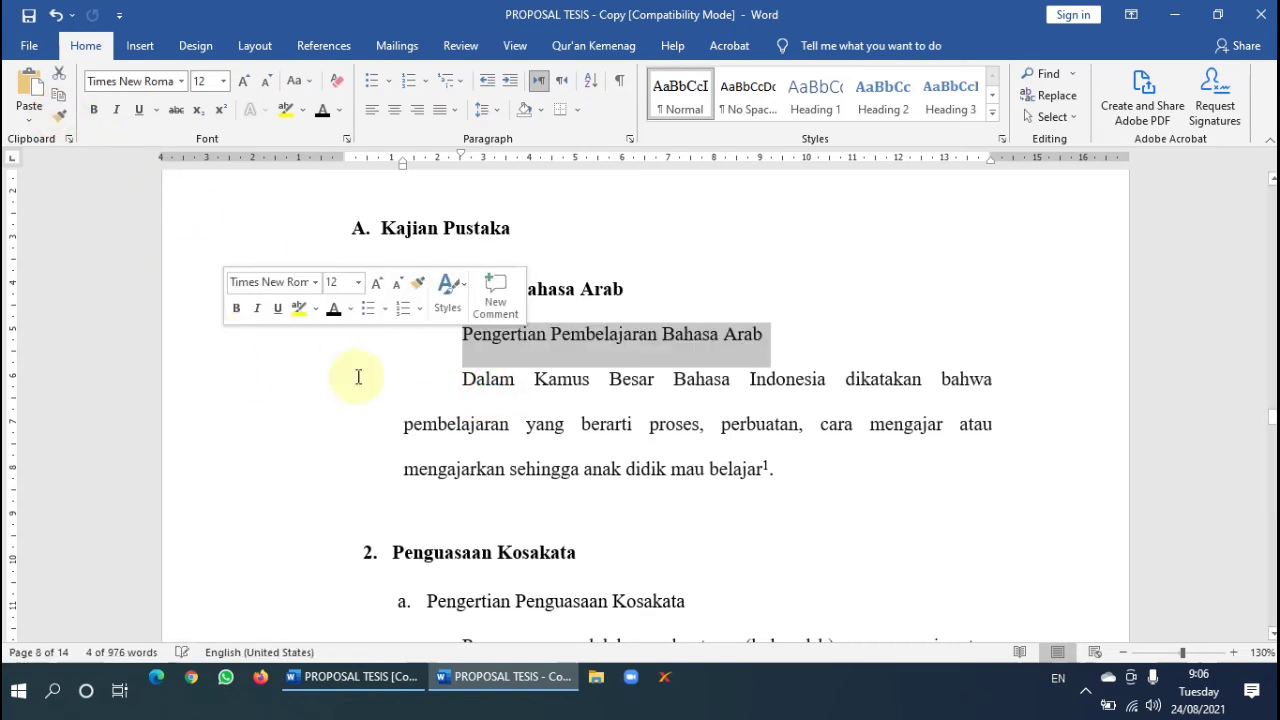
Number "Pengertian Pembelajaran Bahasa Arab" with the a., b., c. format and move its left indent to about 2 cm.
click(429, 84)
click(499, 326)
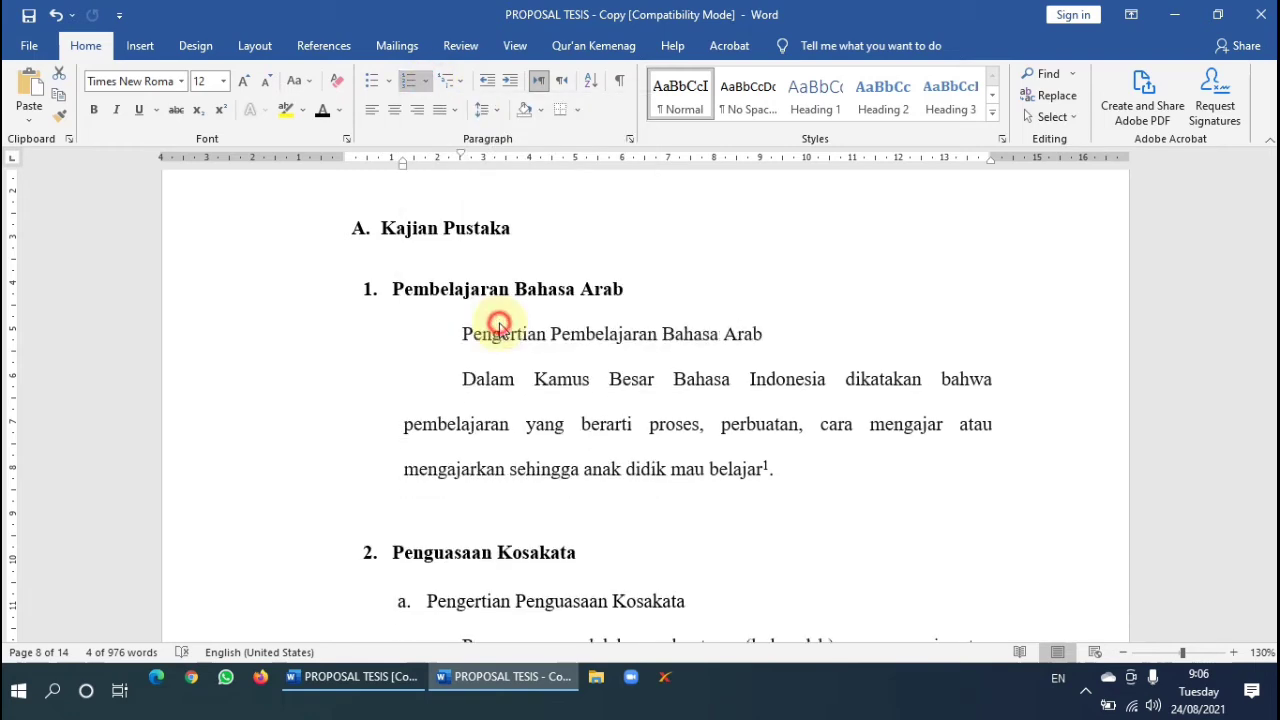
triple_click(499, 326)
key(ctrl+y)
click(416, 88)
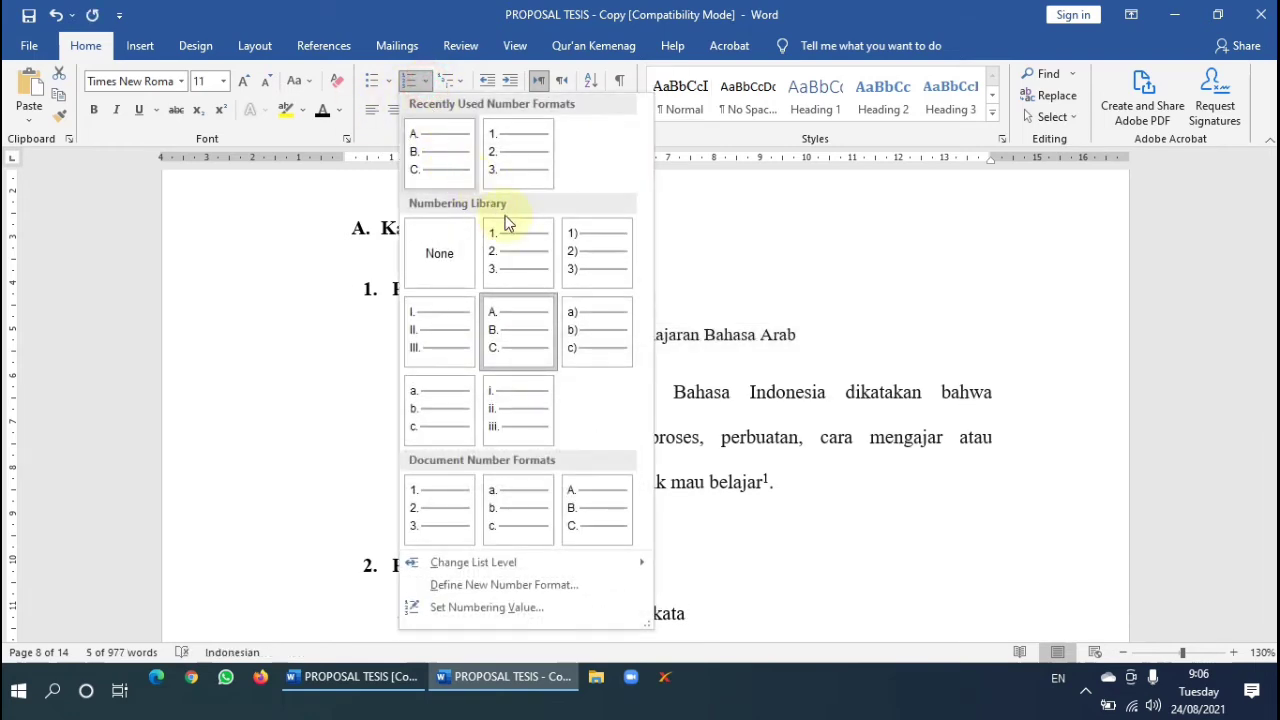
click(455, 393)
key(ctrl+z)
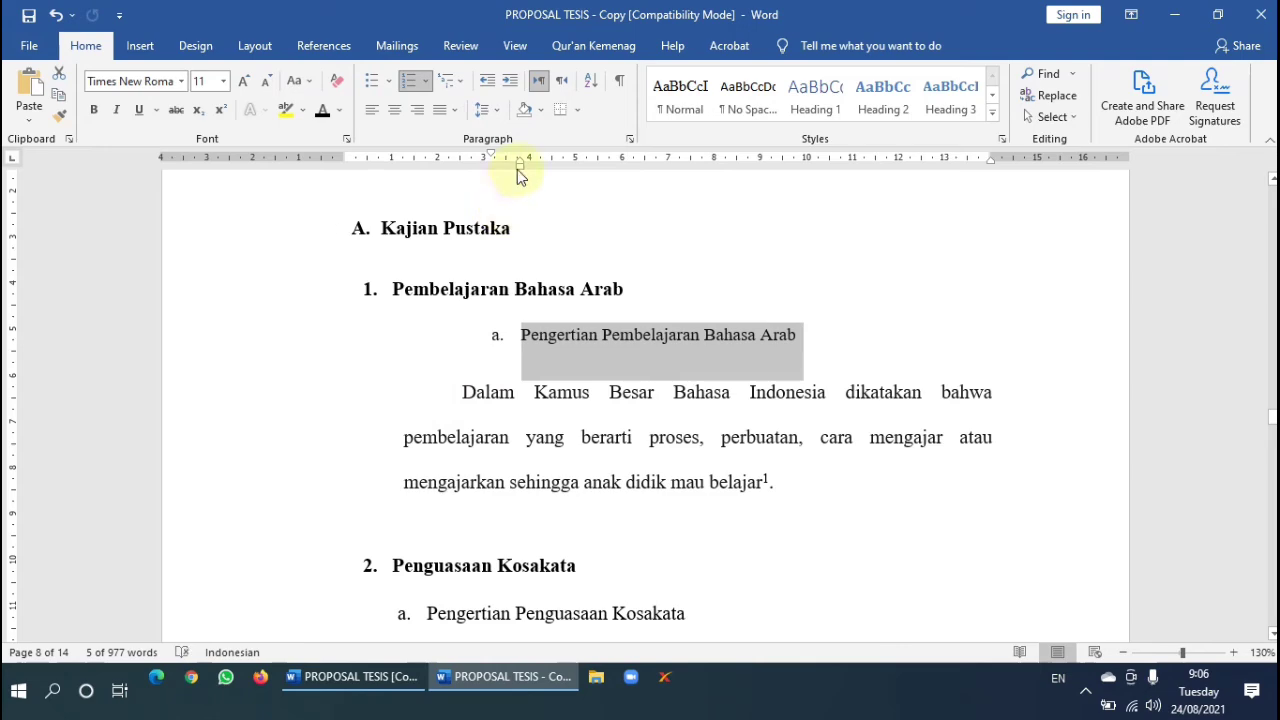
drag(517, 169, 433, 175)
Try copying the formatting of "Pengertian Pembelajaran Bahasa Arab" onto the "Pengertian Penguasaan Kosakata" subheading.
scroll(300, 190, down, 5)
scroll(77, 170, up, 2)
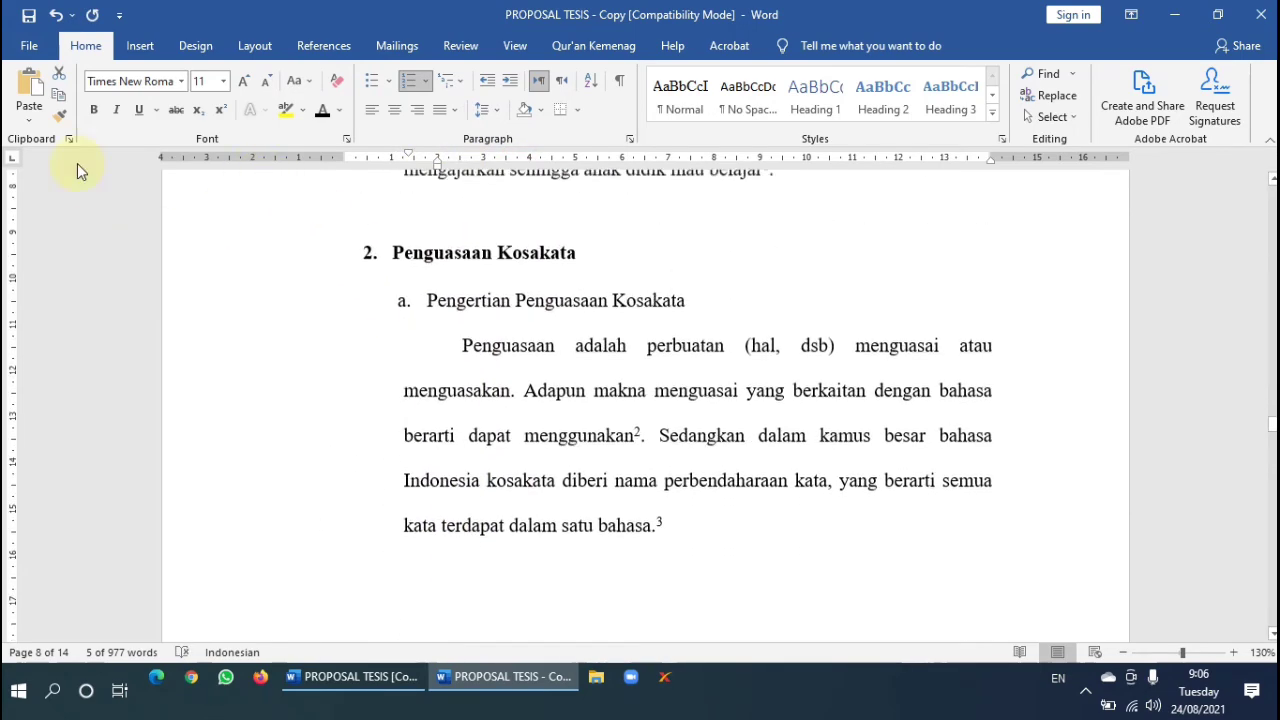
scroll(77, 170, up, 1)
click(59, 115)
click(434, 339)
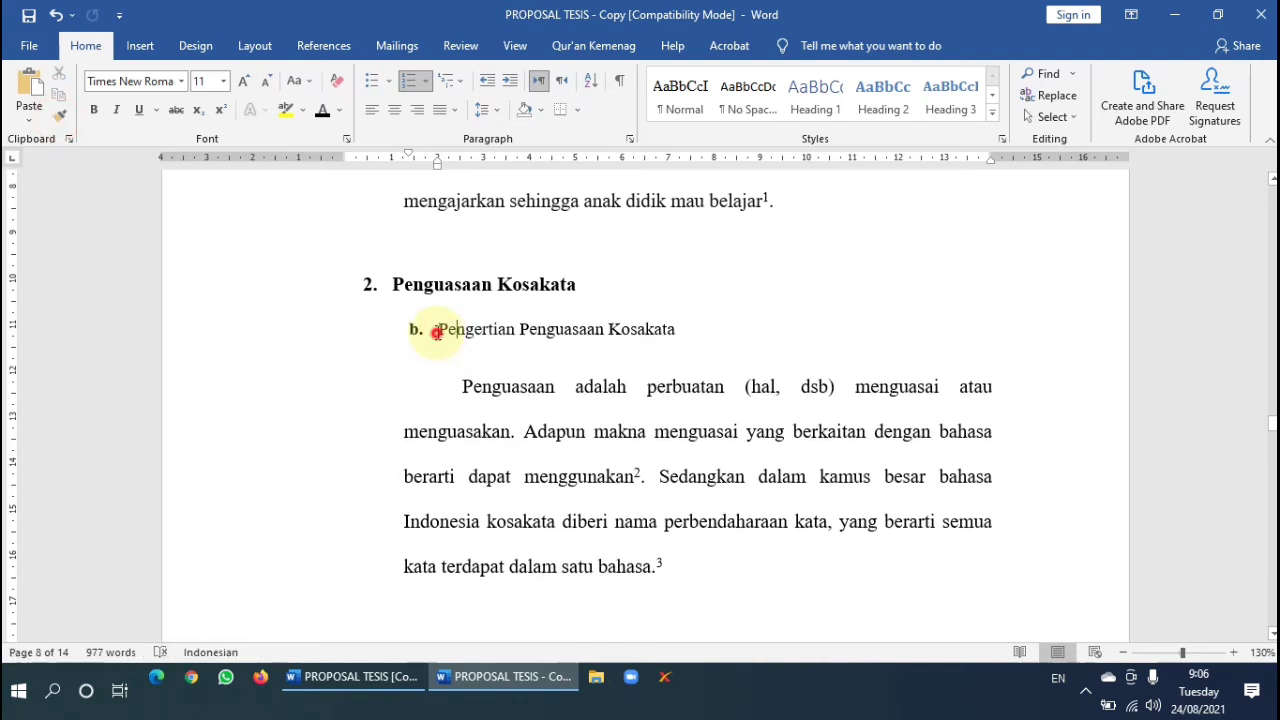
click(200, 340)
Copy the Normal formatting of the paragraph below onto the "Pengertian Penguasaan Kosakata" subheading with Format Painter.
click(466, 417)
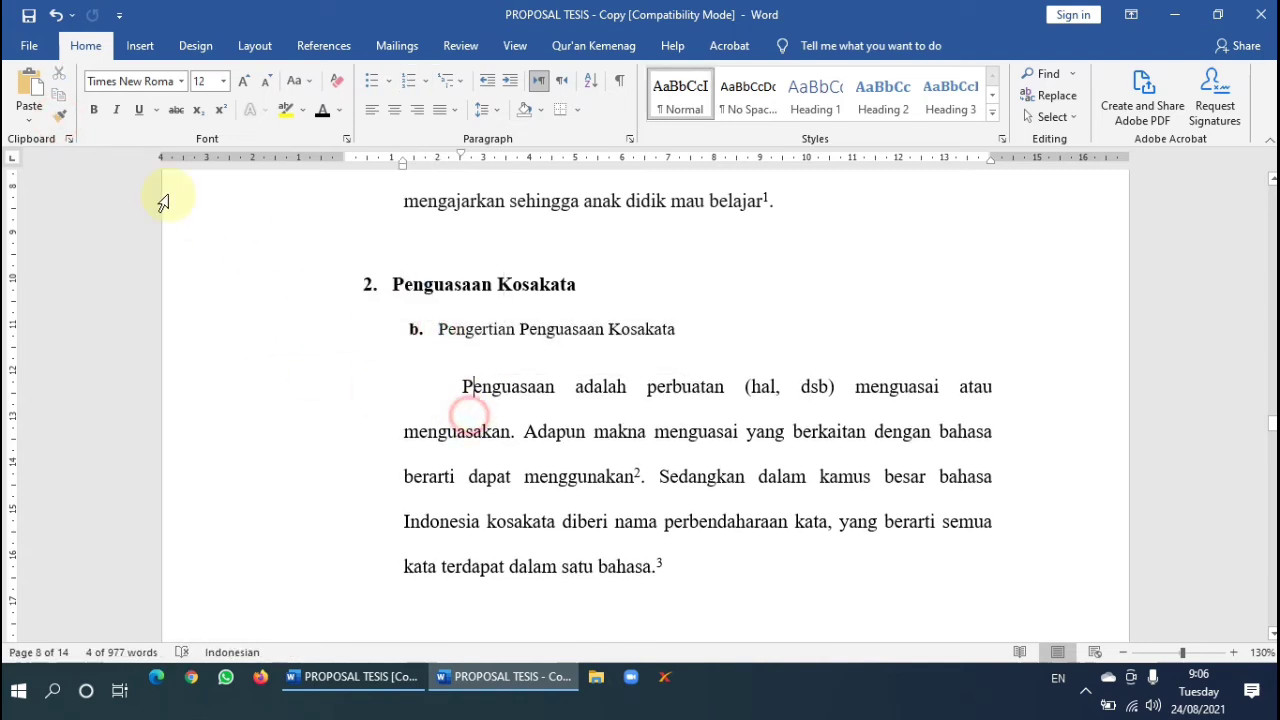
click(60, 115)
click(477, 329)
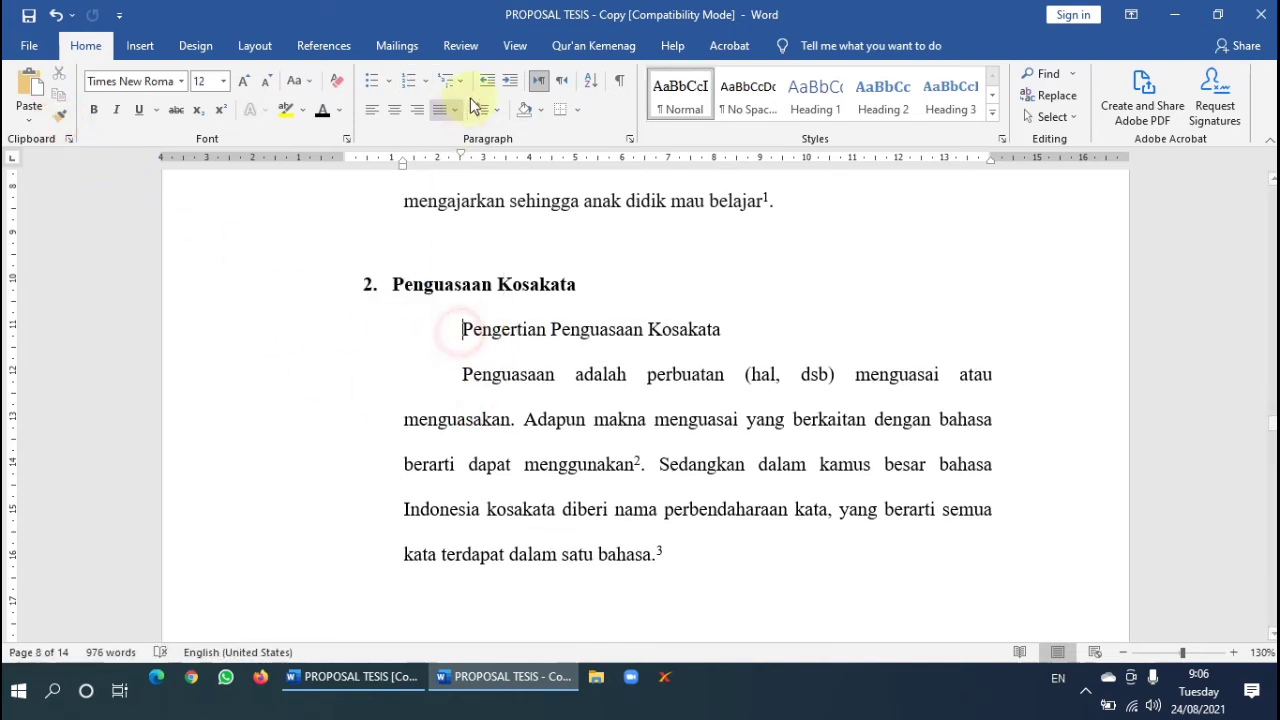
Number "Pengertian Penguasaan Kosakata" with lowercase letters restarted at a. and move its left indent to about 2 cm.
click(426, 80)
click(486, 245)
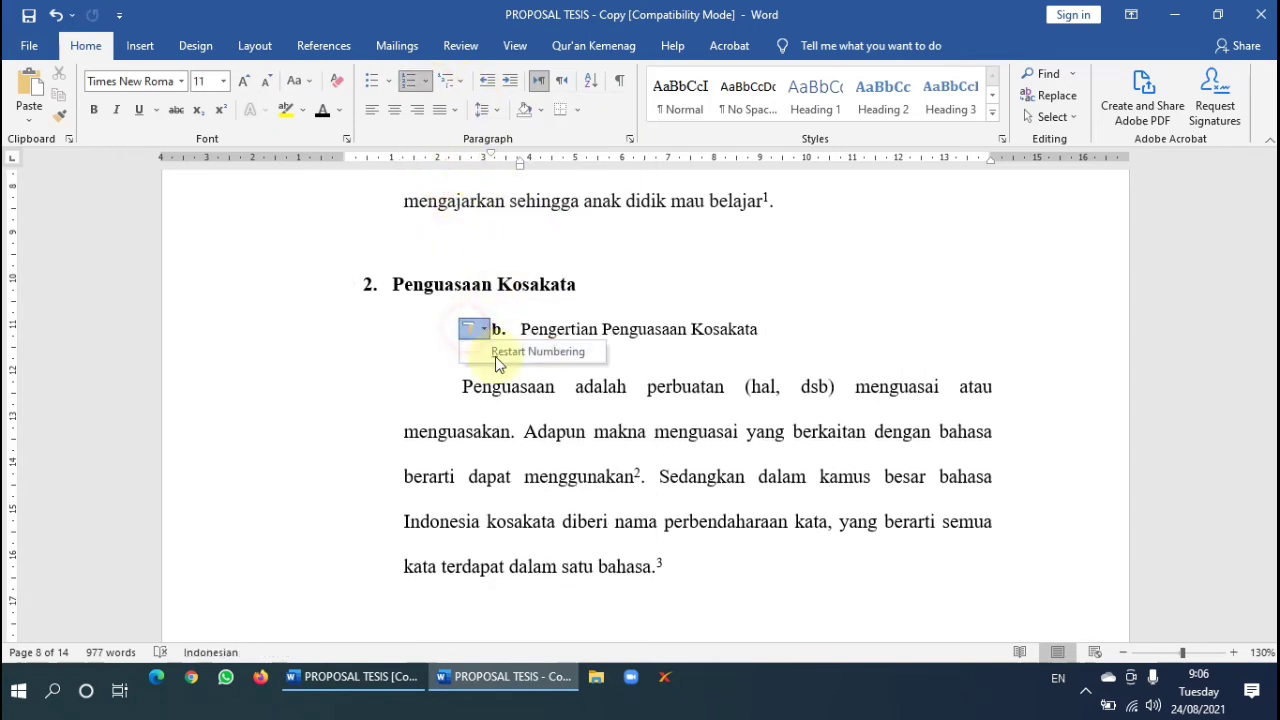
click(510, 352)
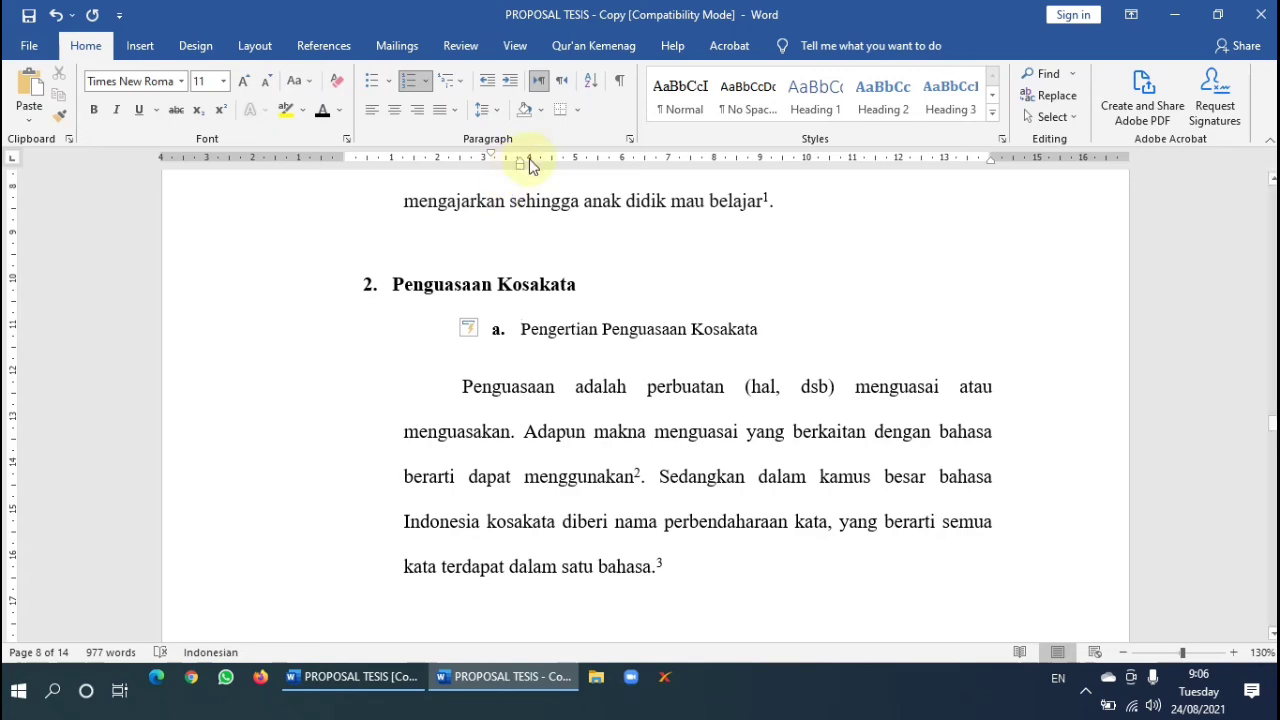
mouse_move(520, 163)
mouse_down()
mouse_move(436, 164)
mouse_move(436, 175)
mouse_up()
Apply the Heading 2 style to the "Pendekatan dan Jenis Penelitian" subheading under BAB III.
scroll(466, 557, down, 15)
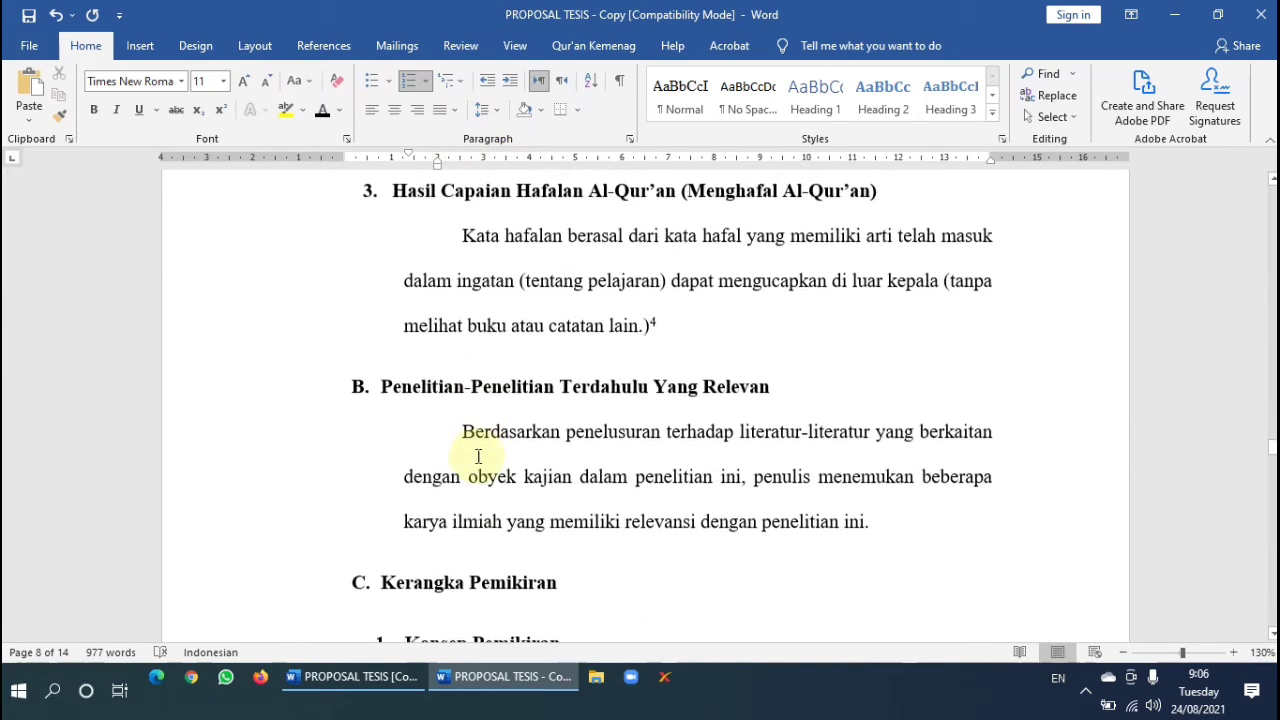
scroll(478, 456, down, 10)
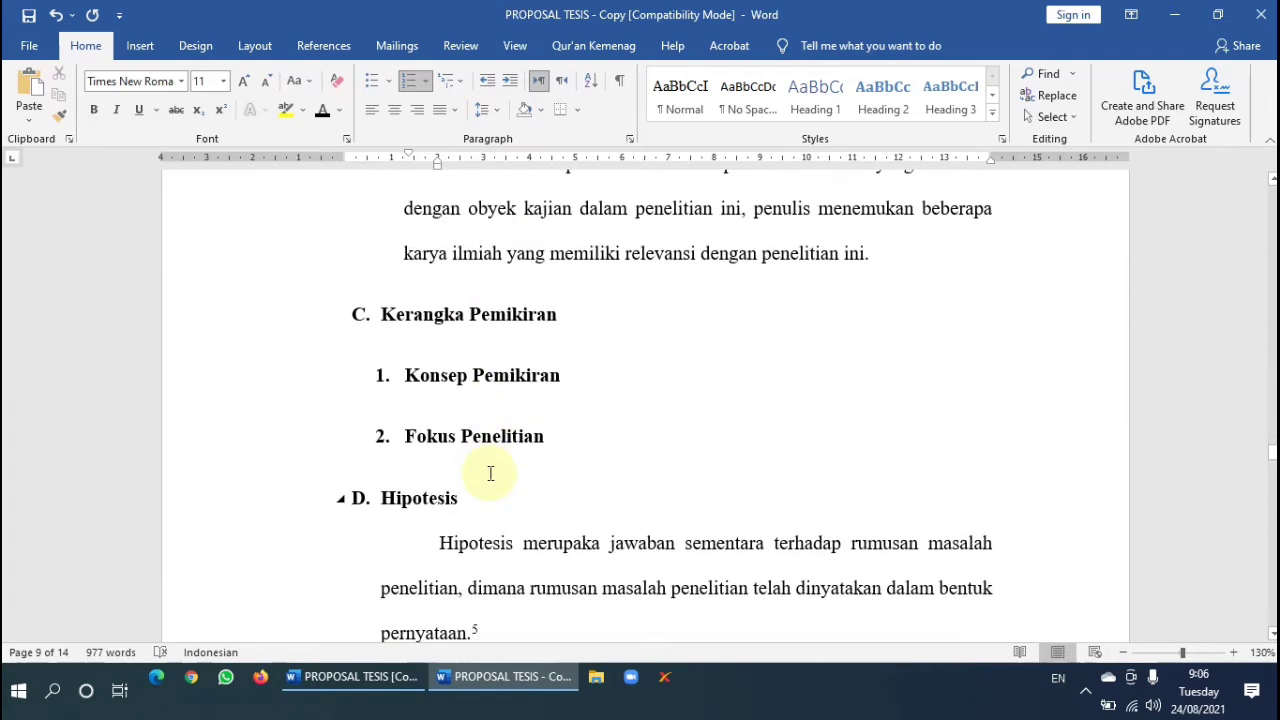
scroll(491, 475, down, 8)
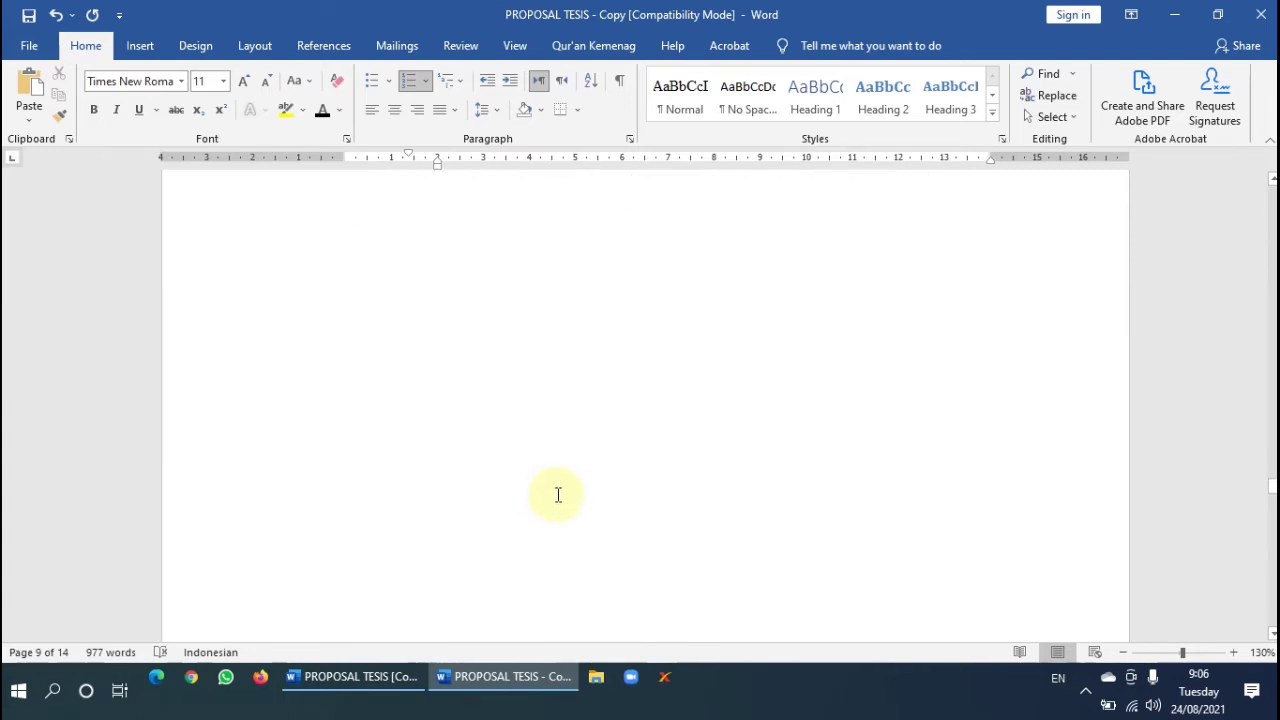
scroll(563, 505, down, 5)
click(540, 306)
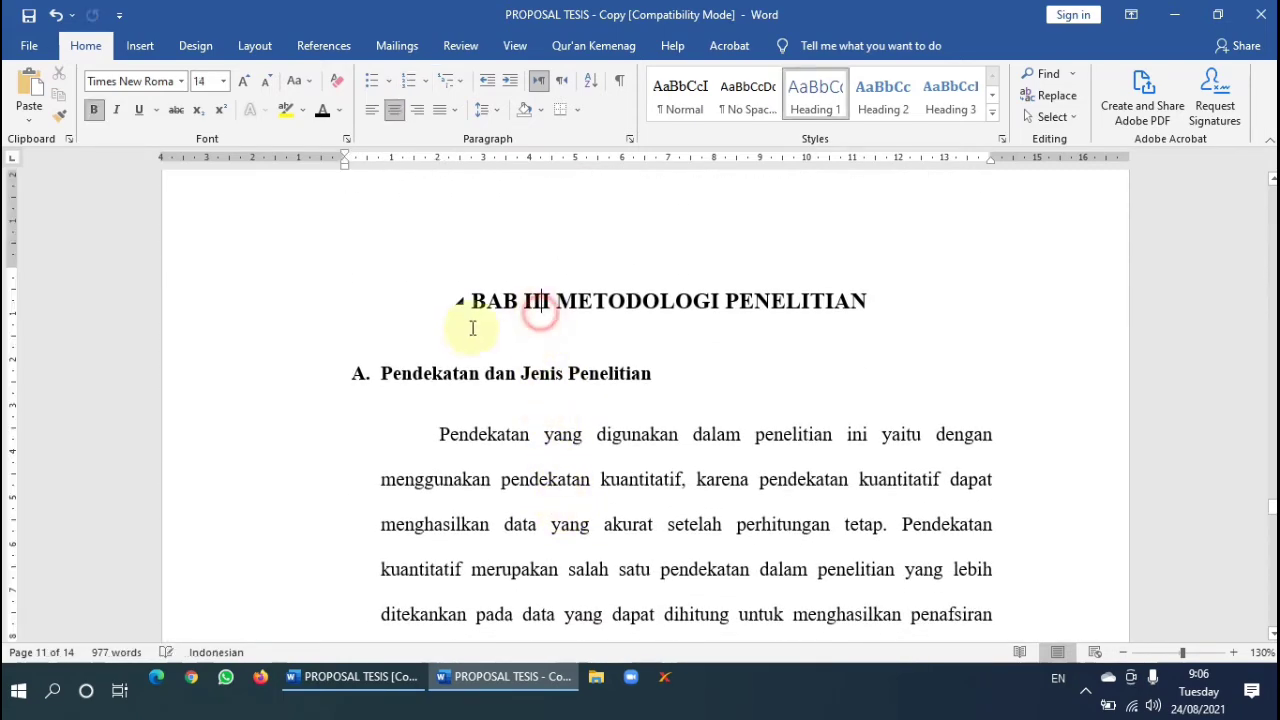
scroll(474, 337, down, 2)
scroll(357, 297, up, 1)
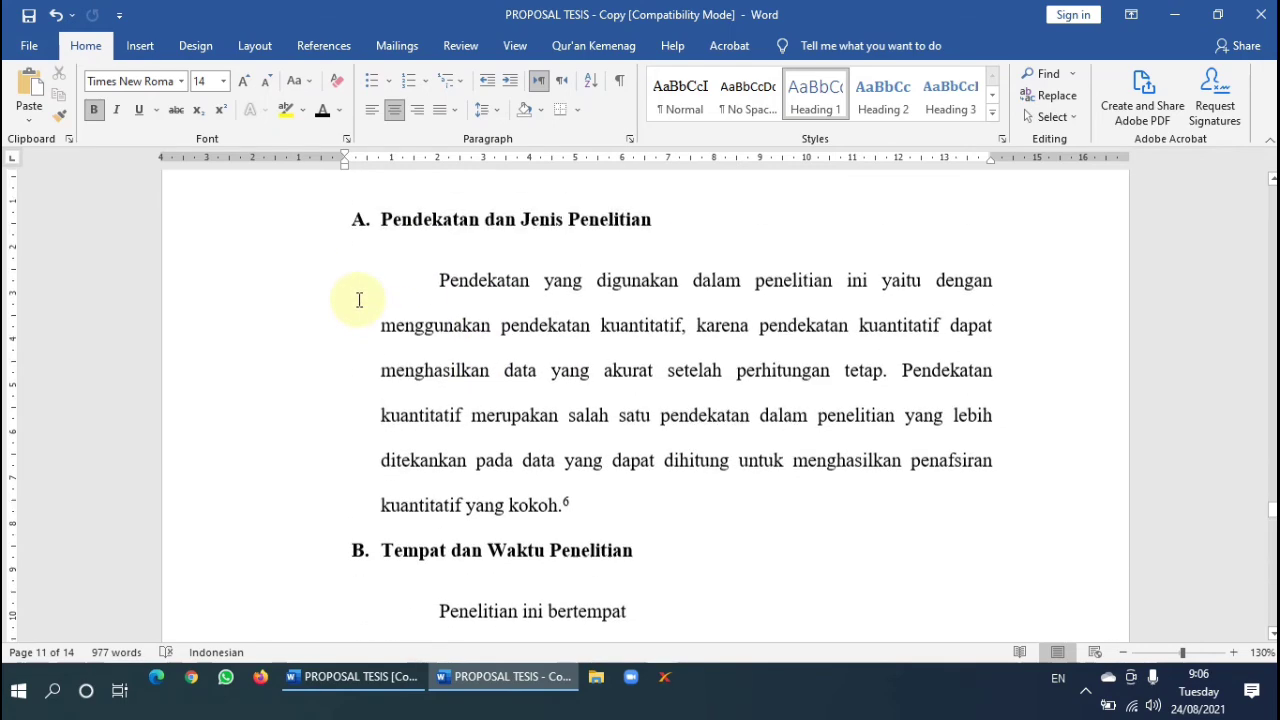
click(240, 265)
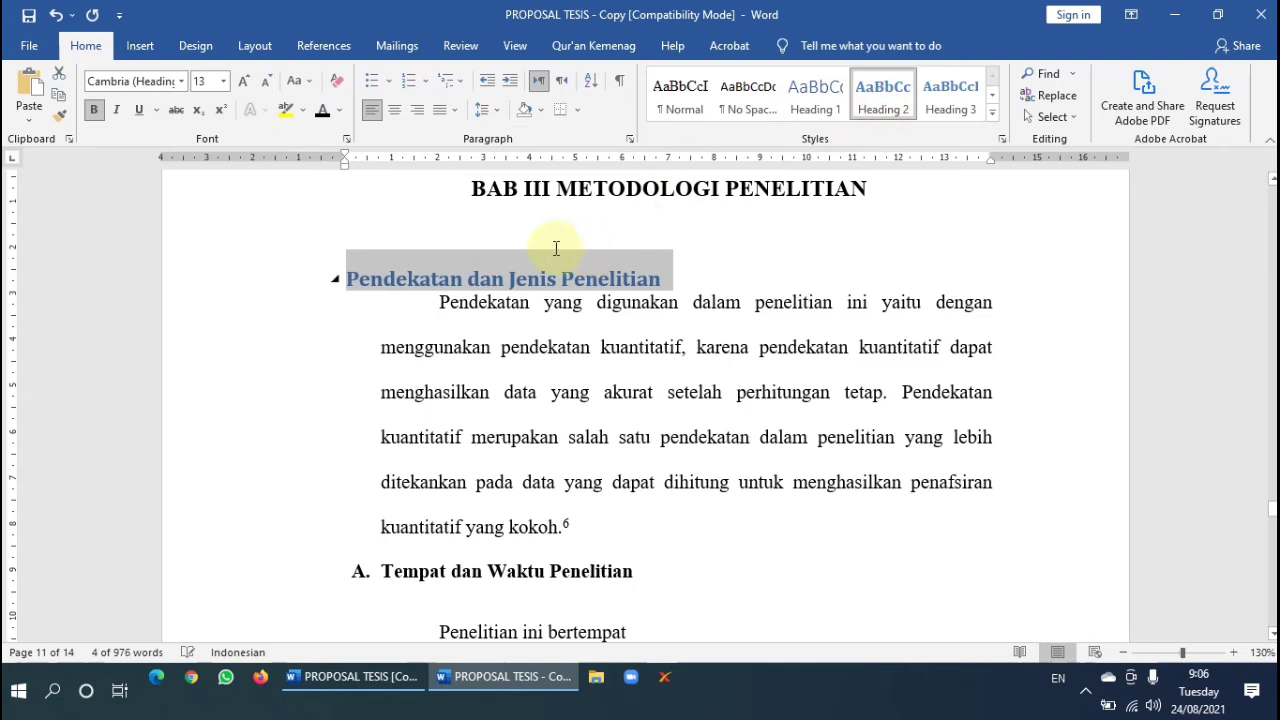
Format the "Pendekatan dan Jenis Penelitian" heading as black 12 pt Times New Roman with wider line spacing.
scroll(560, 251, up, 3)
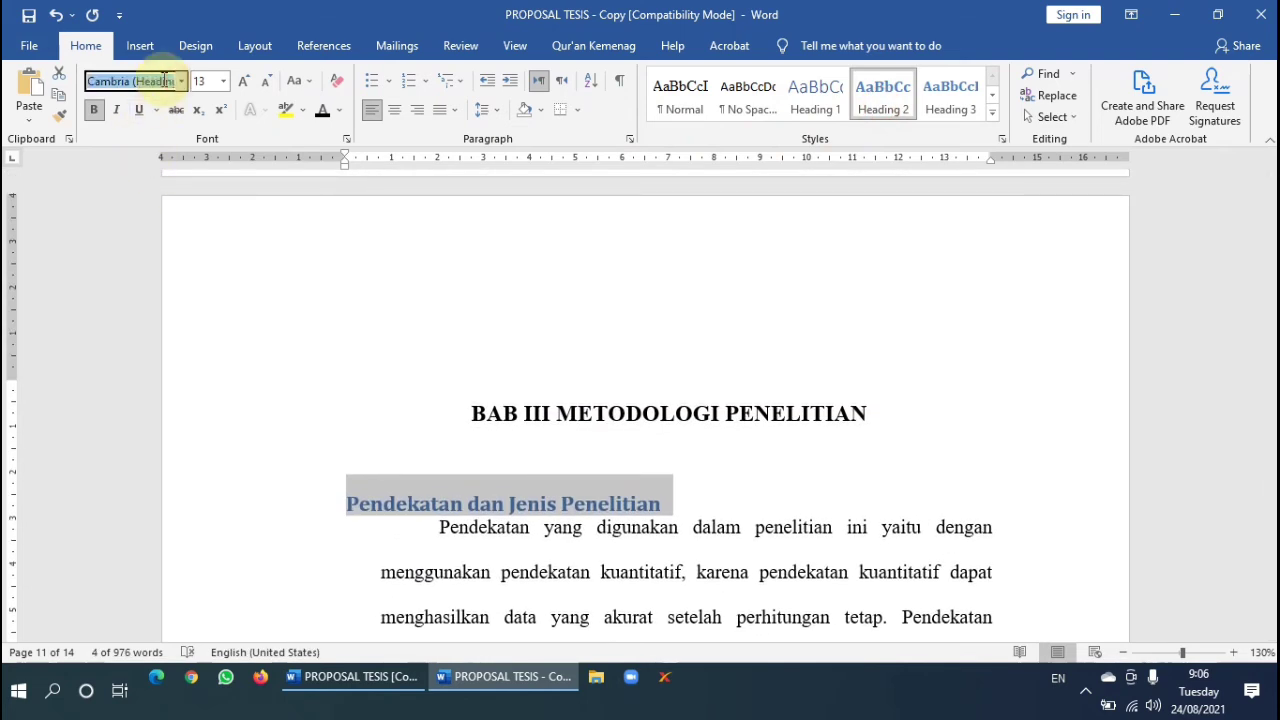
key(Return)
click(322, 111)
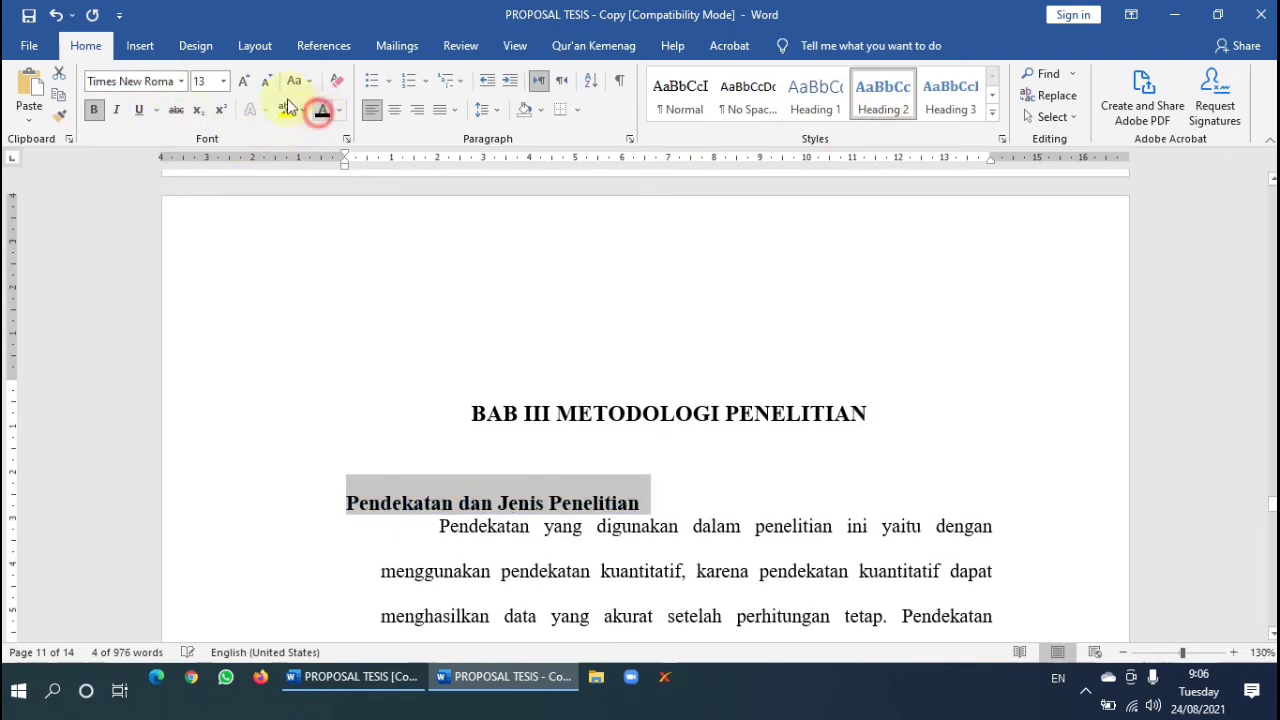
click(221, 81)
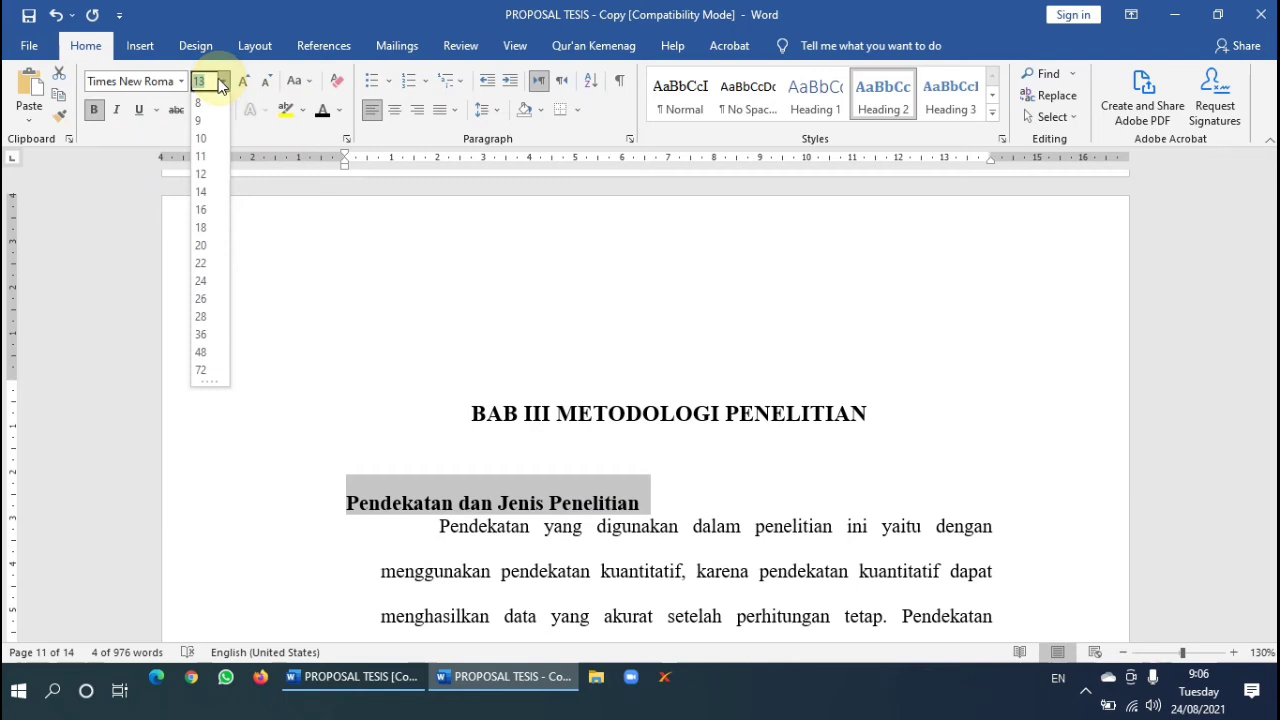
click(212, 174)
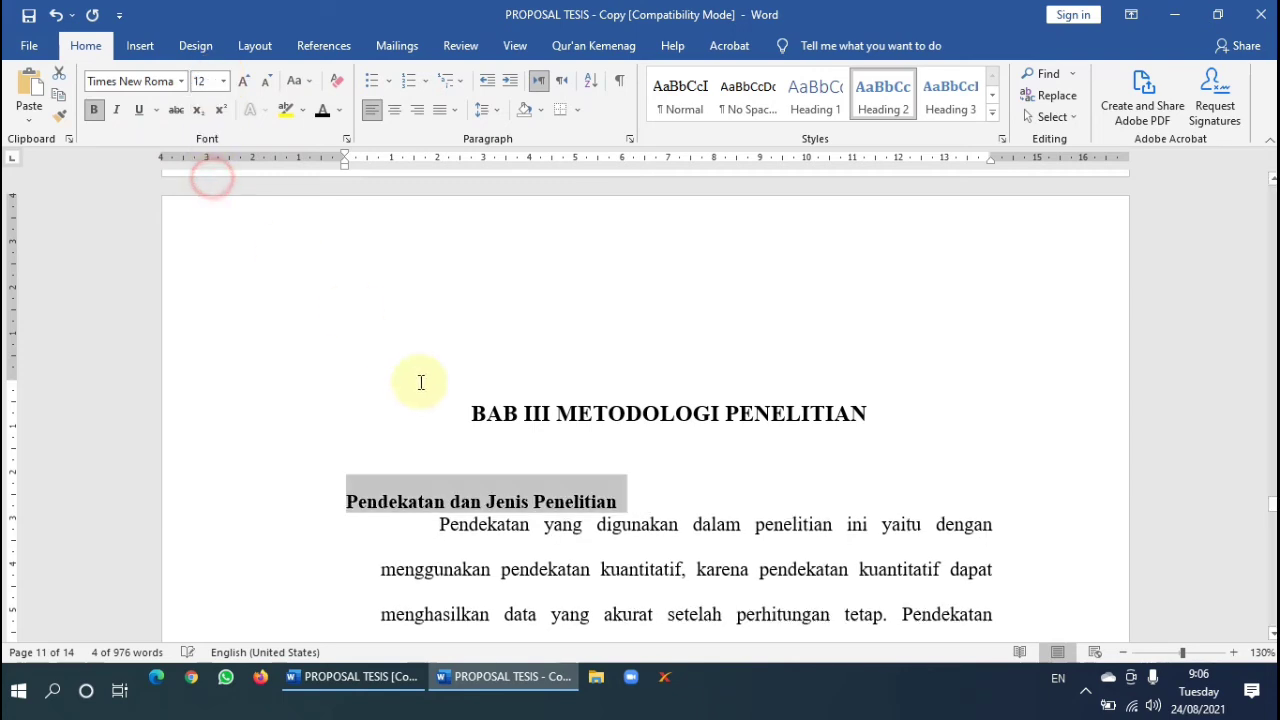
click(486, 118)
click(523, 198)
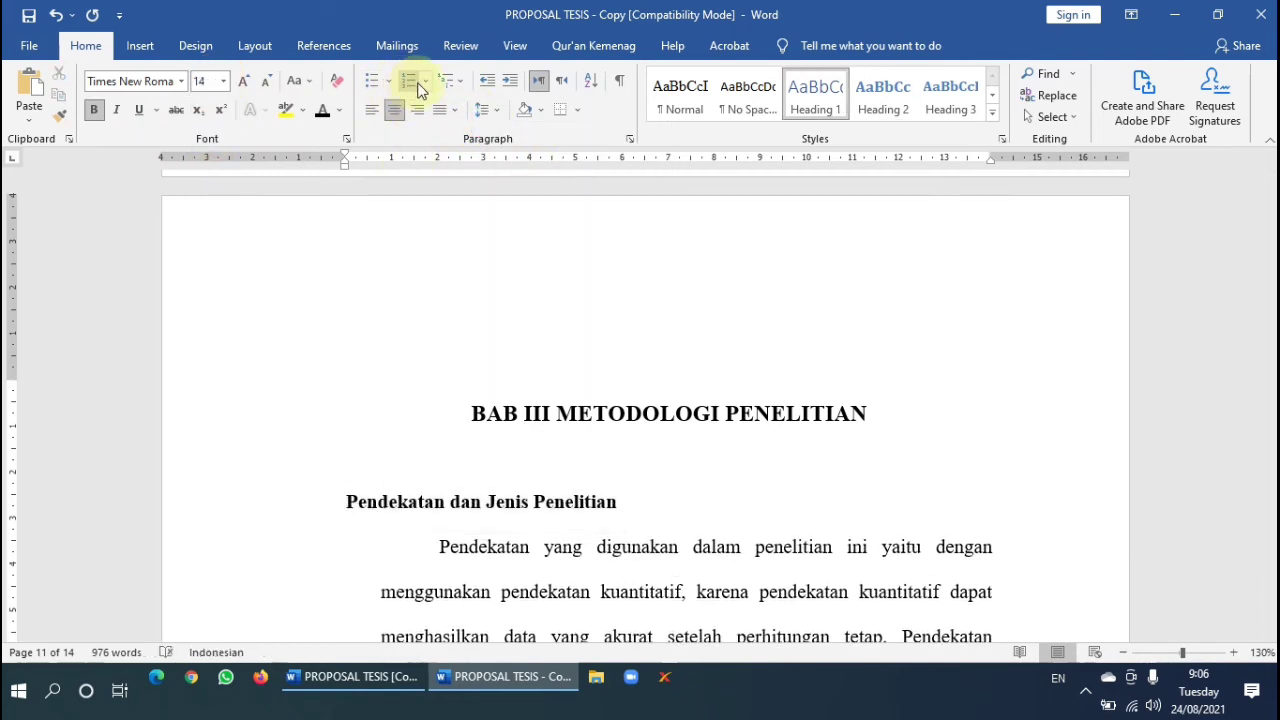
click(420, 85)
click(465, 161)
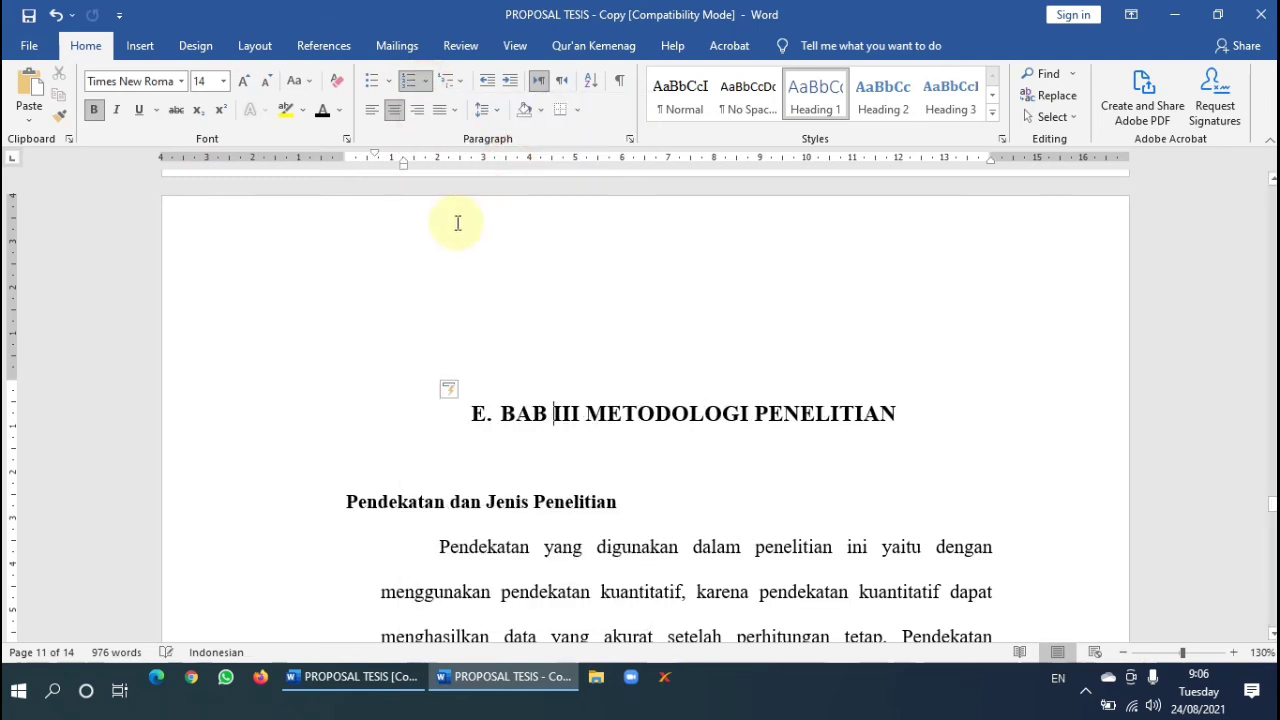
key(ctrl+z)
Number "Pendekatan dan Jenis Penelitian" with capital letters restarted at A. and move its left indent to about 0.75 cm.
click(451, 501)
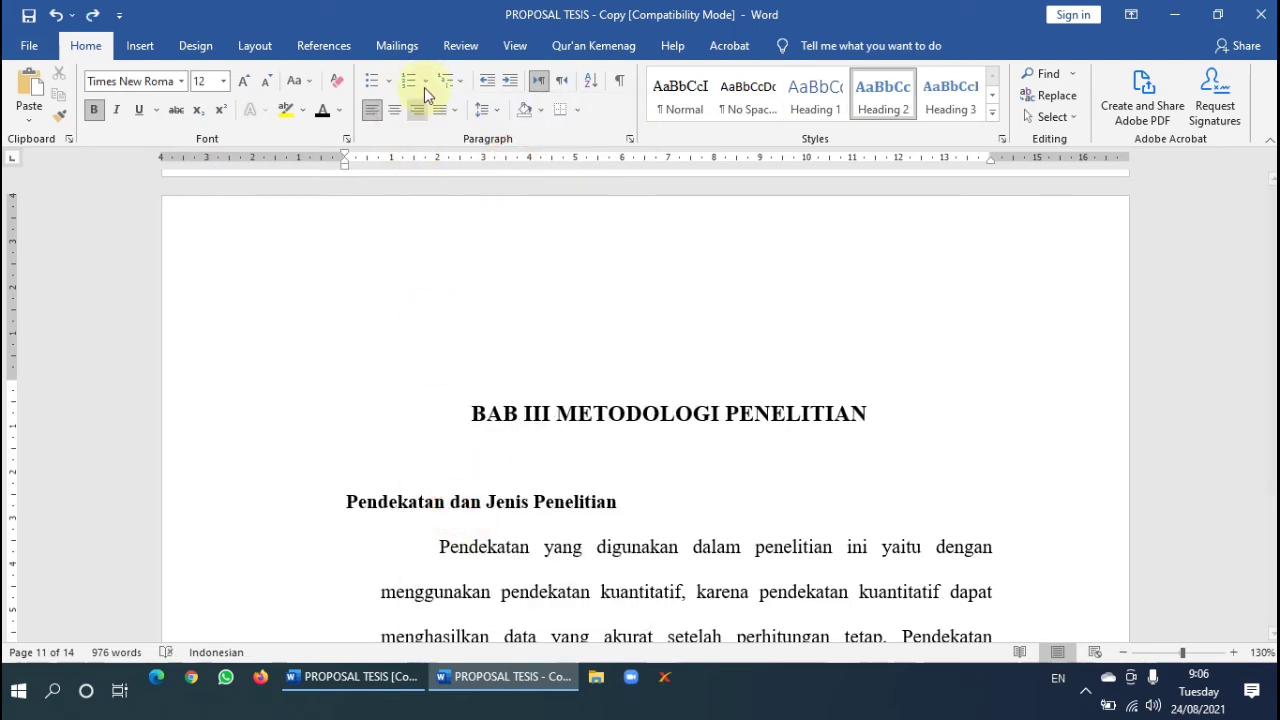
click(428, 85)
click(449, 158)
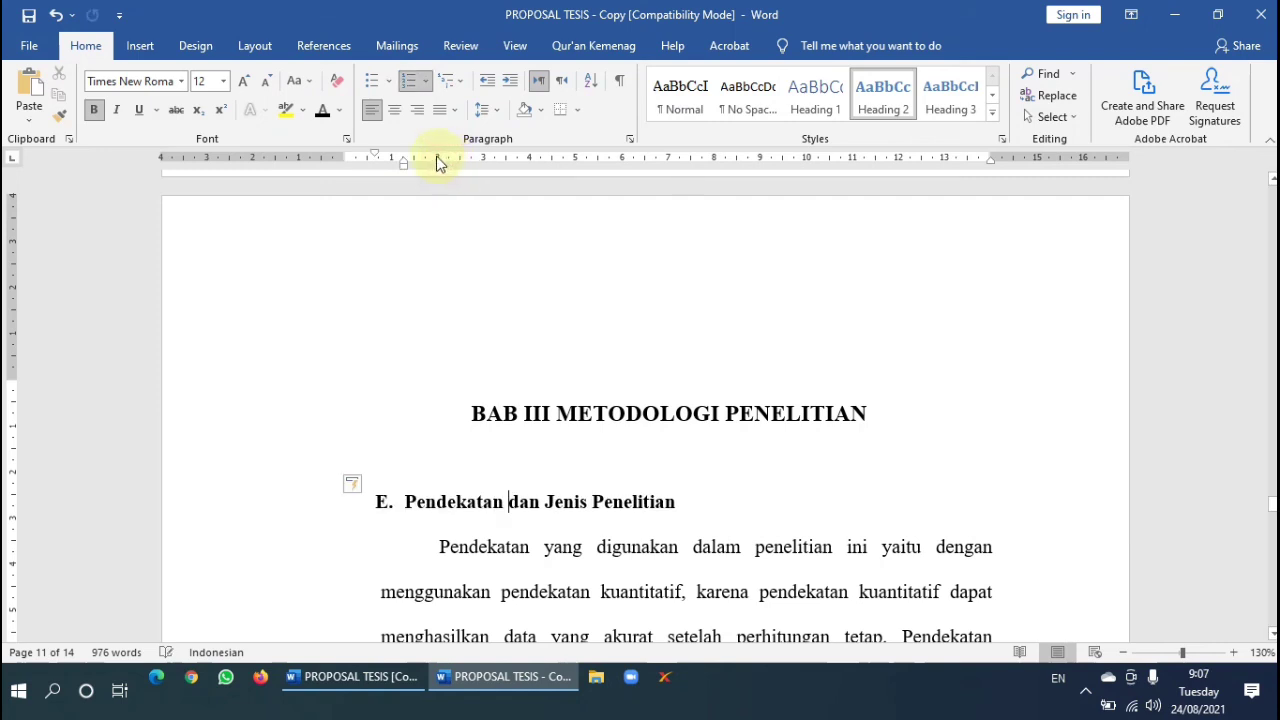
click(358, 485)
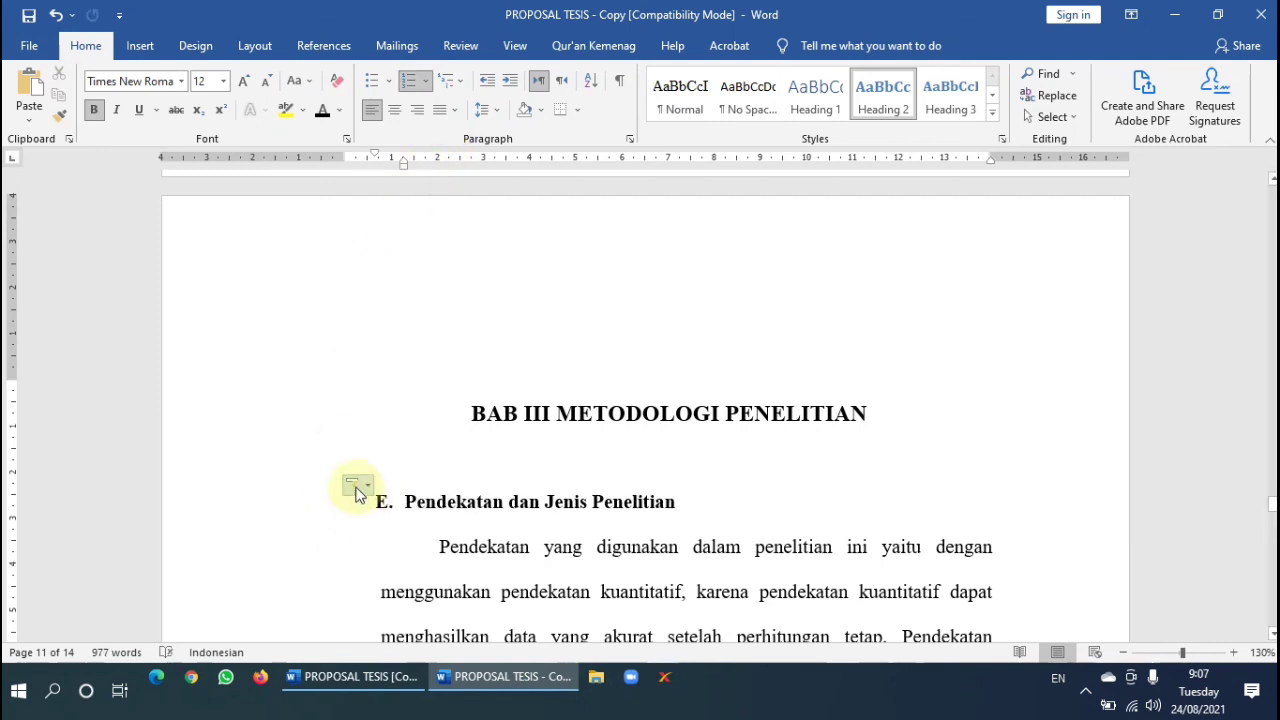
click(356, 489)
click(362, 507)
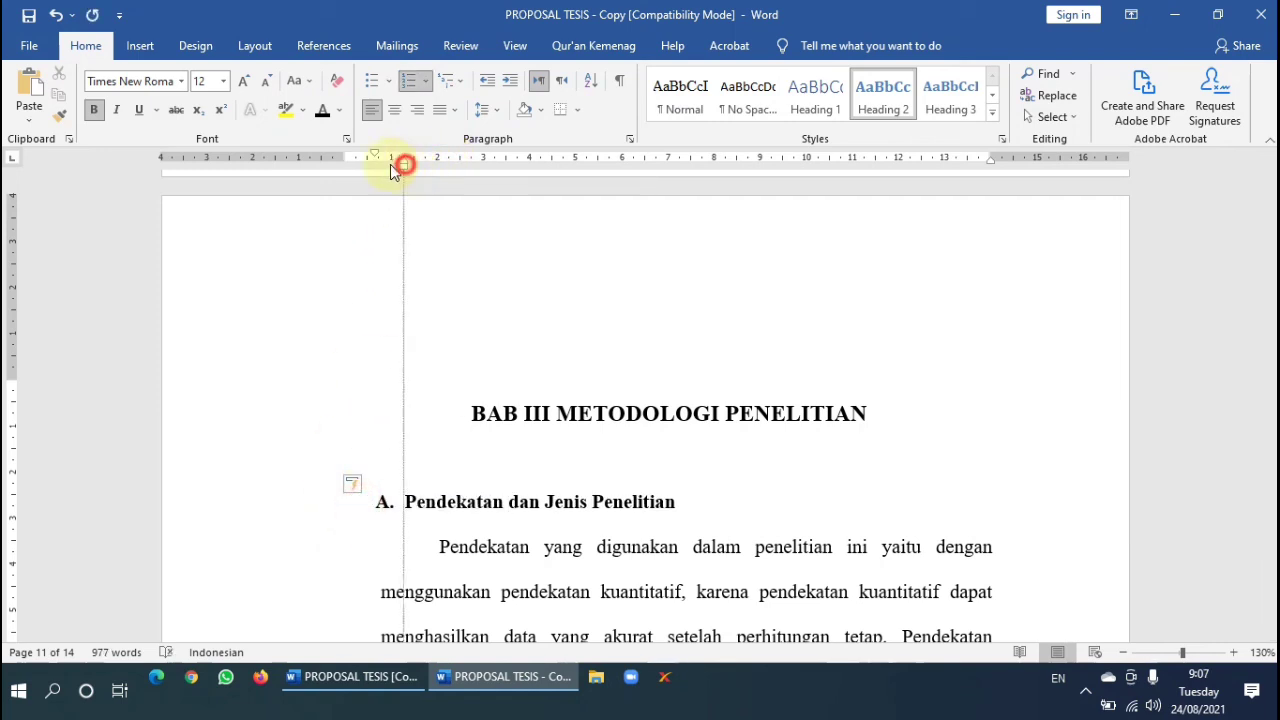
drag(390, 164, 380, 164)
Copy the formatting of "Pendekatan dan Jenis Penelitian" onto the other BAB III subheadings, from "Tempat dan Waktu Penelitian" through "Indikator Variabel Penelitian", with Format Painter.
scroll(391, 300, down, 1)
click(60, 117)
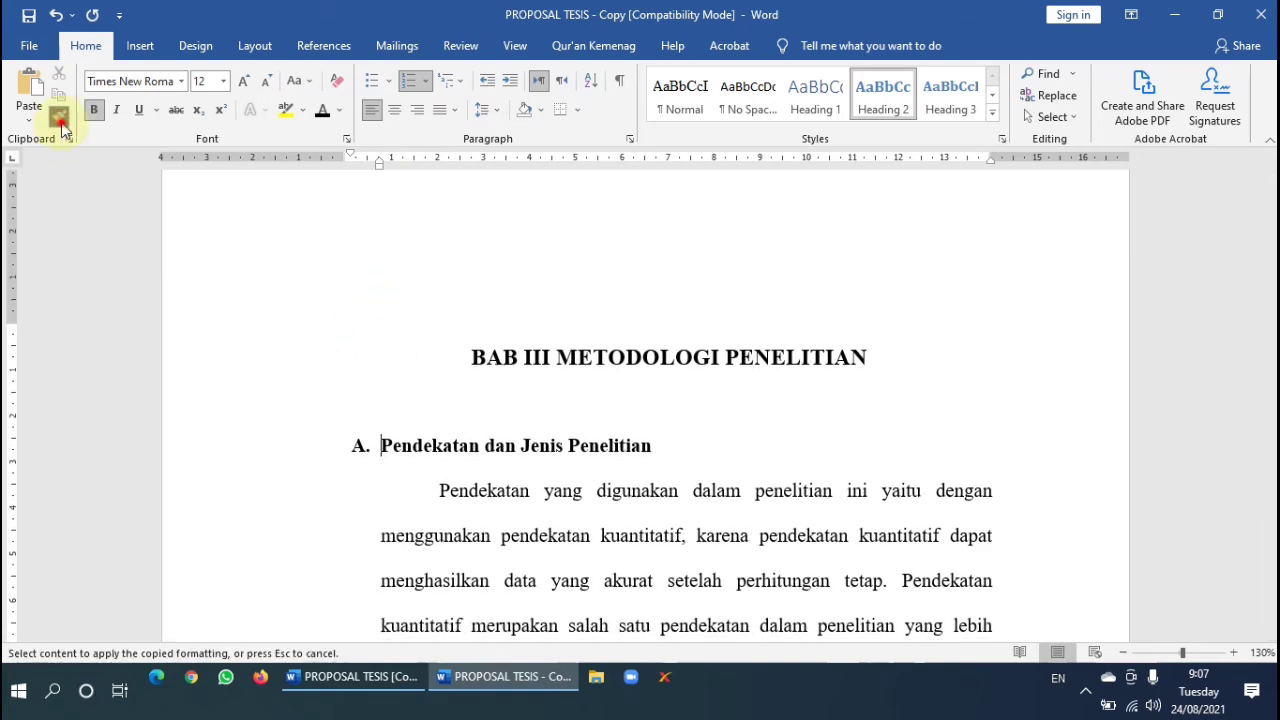
scroll(245, 268, down, 8)
scroll(243, 270, up, 3)
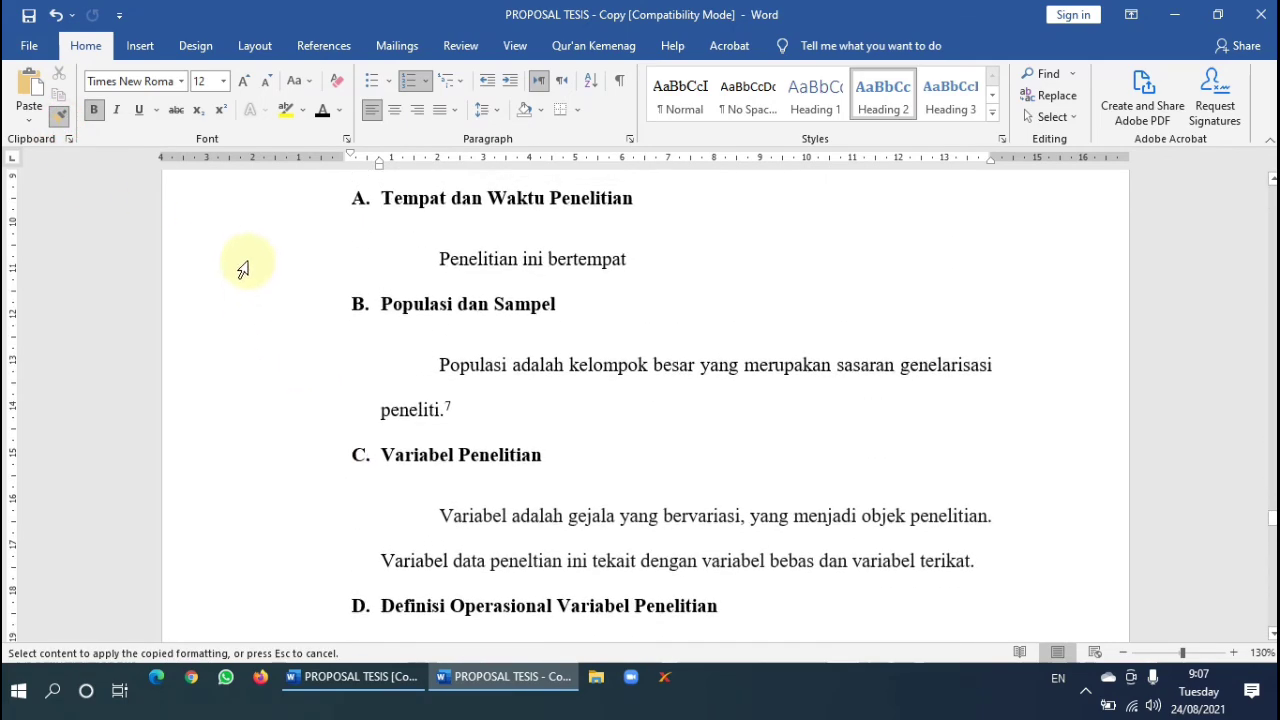
click(214, 205)
click(223, 312)
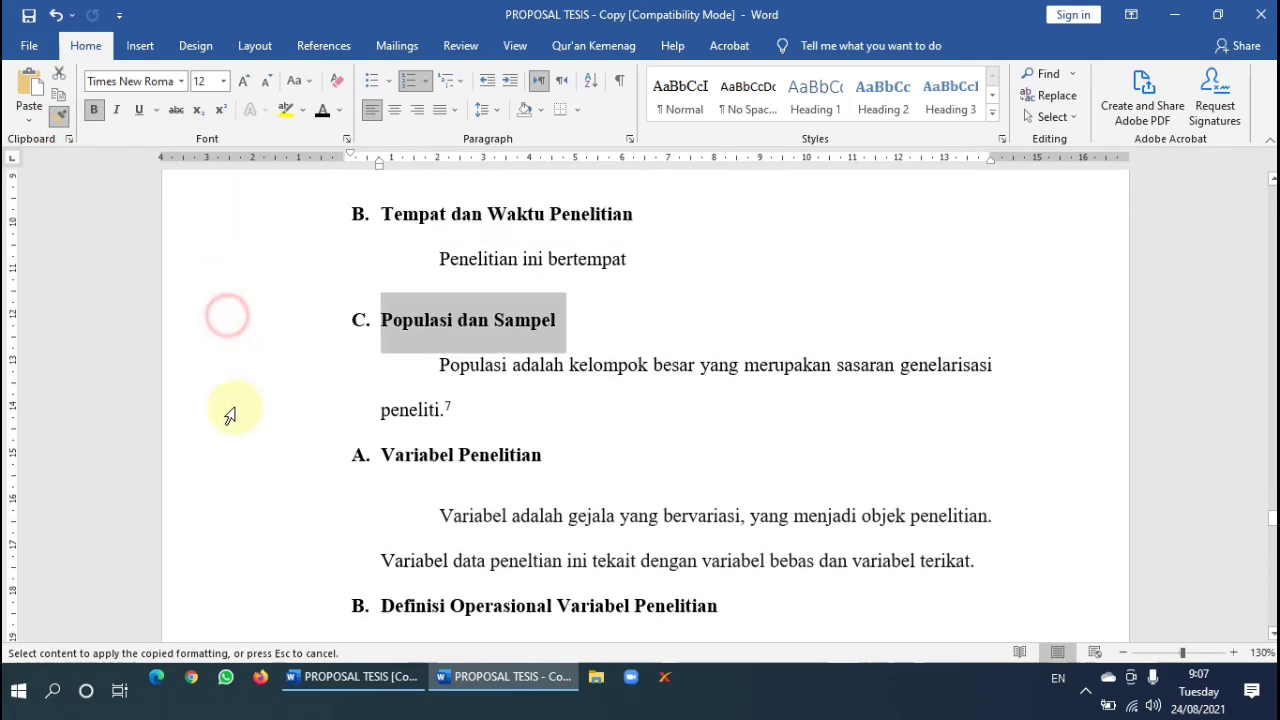
click(230, 451)
scroll(232, 400, down, 5)
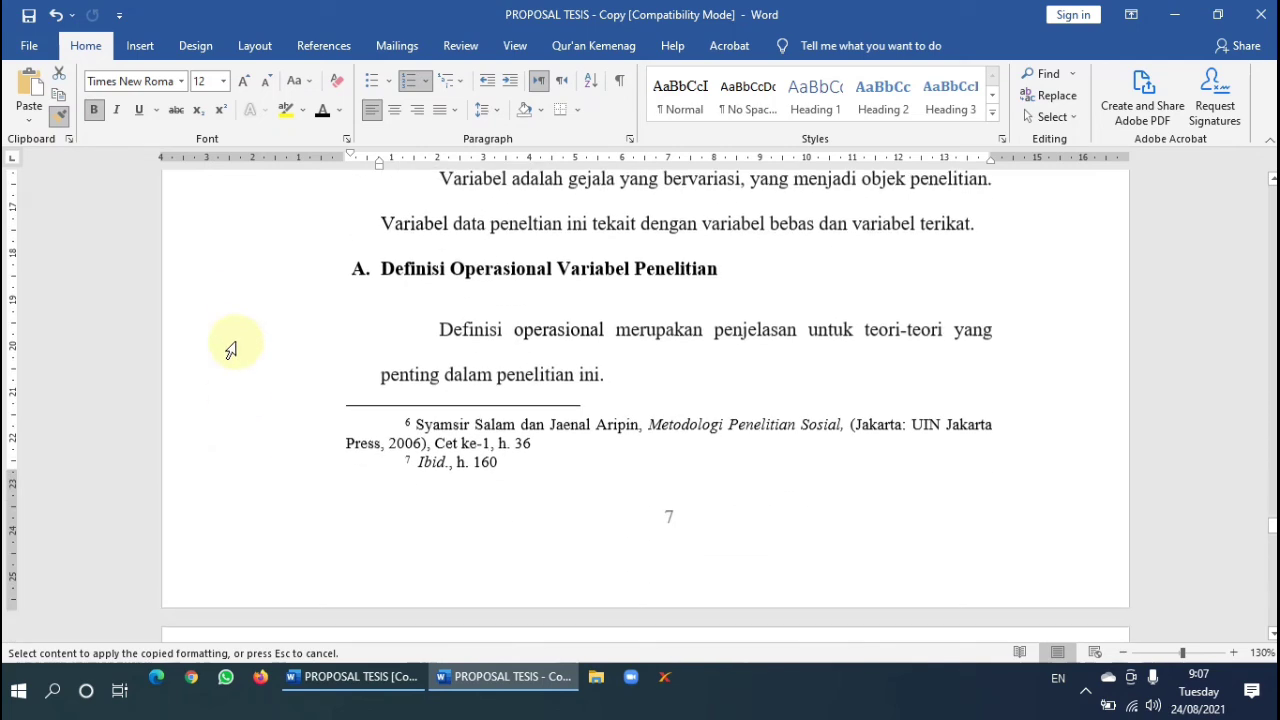
click(224, 280)
scroll(222, 270, down, 10)
click(222, 215)
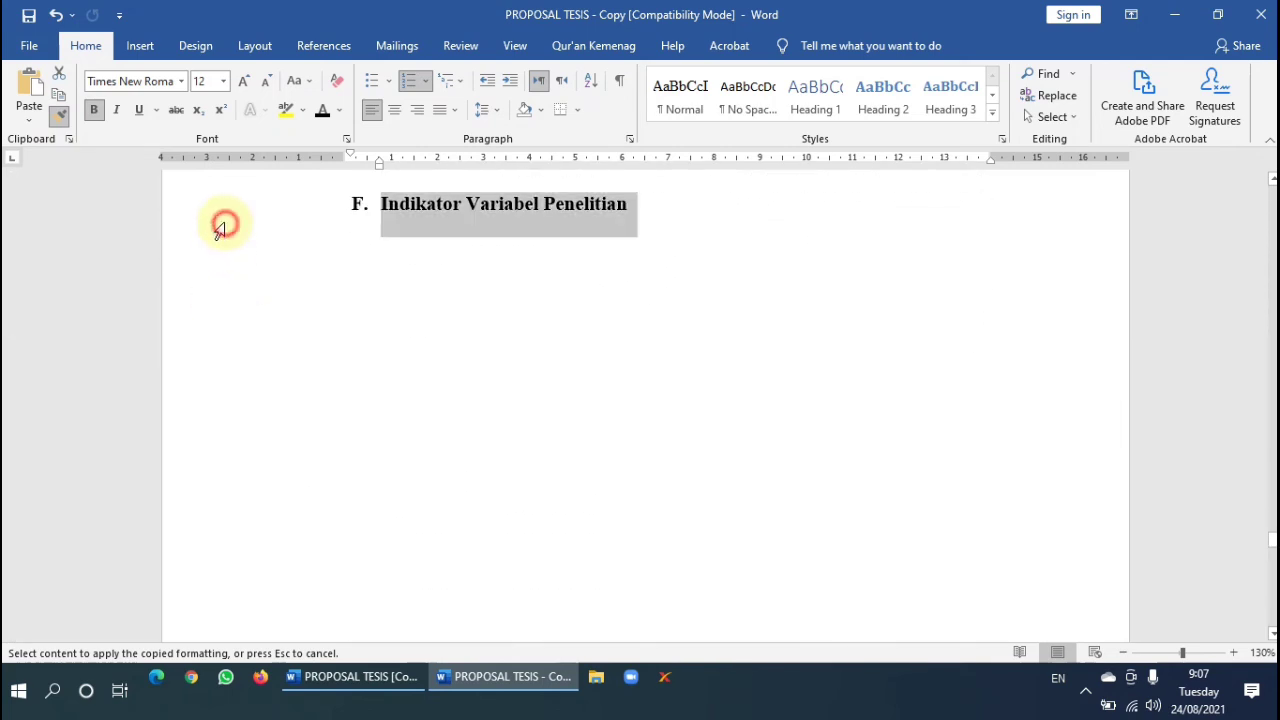
click(62, 112)
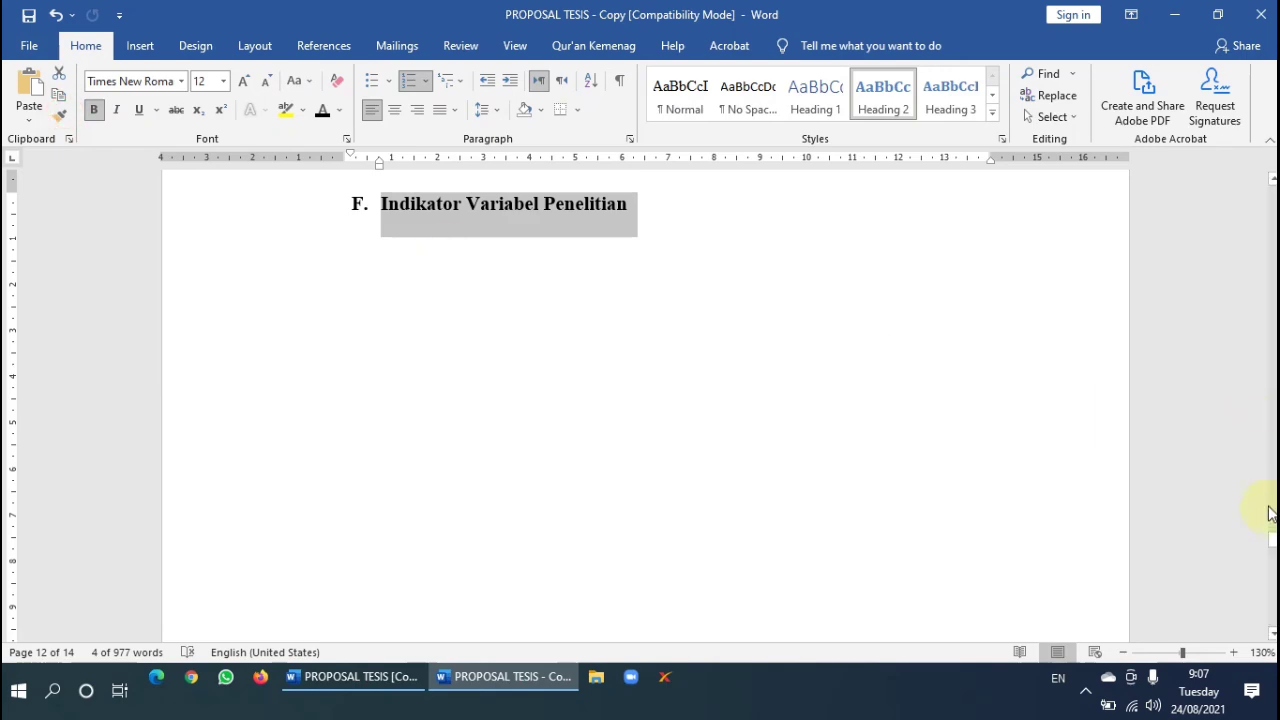
Update the entire automatic table of contents on the DAFTAR ISI page.
drag(1272, 540, 1268, 178)
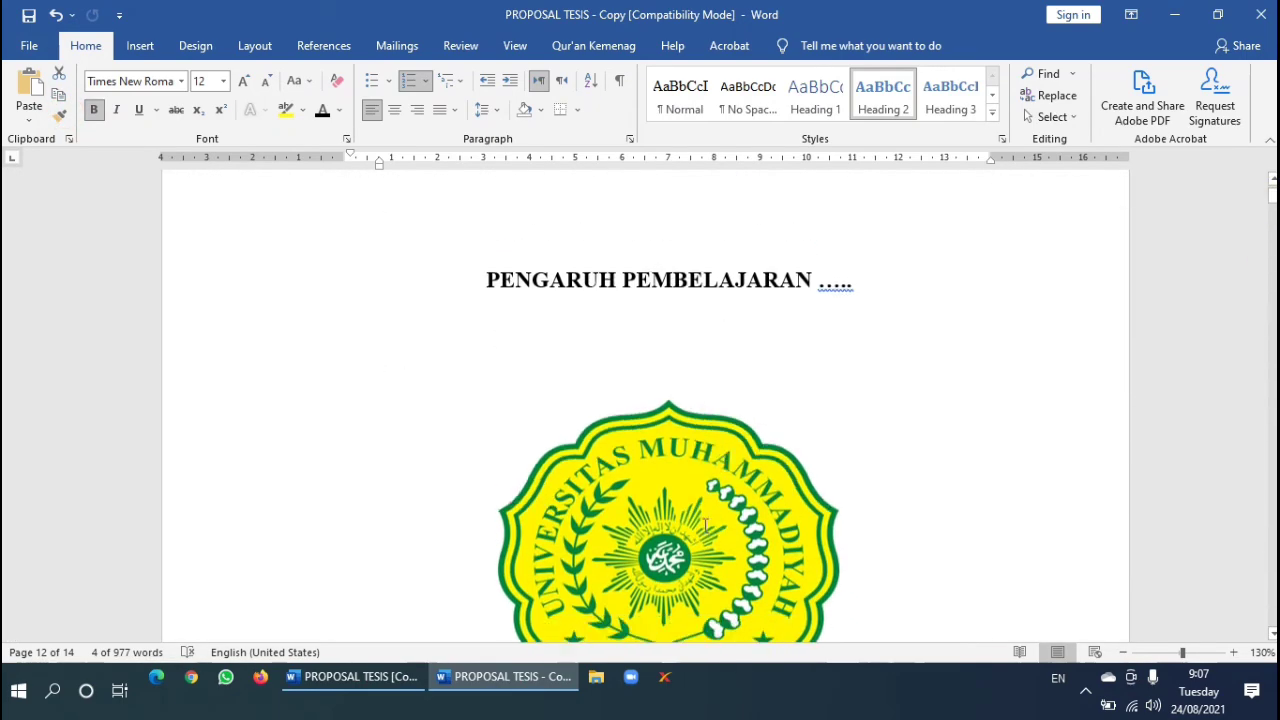
scroll(628, 506, down, 5)
scroll(628, 506, down, 15)
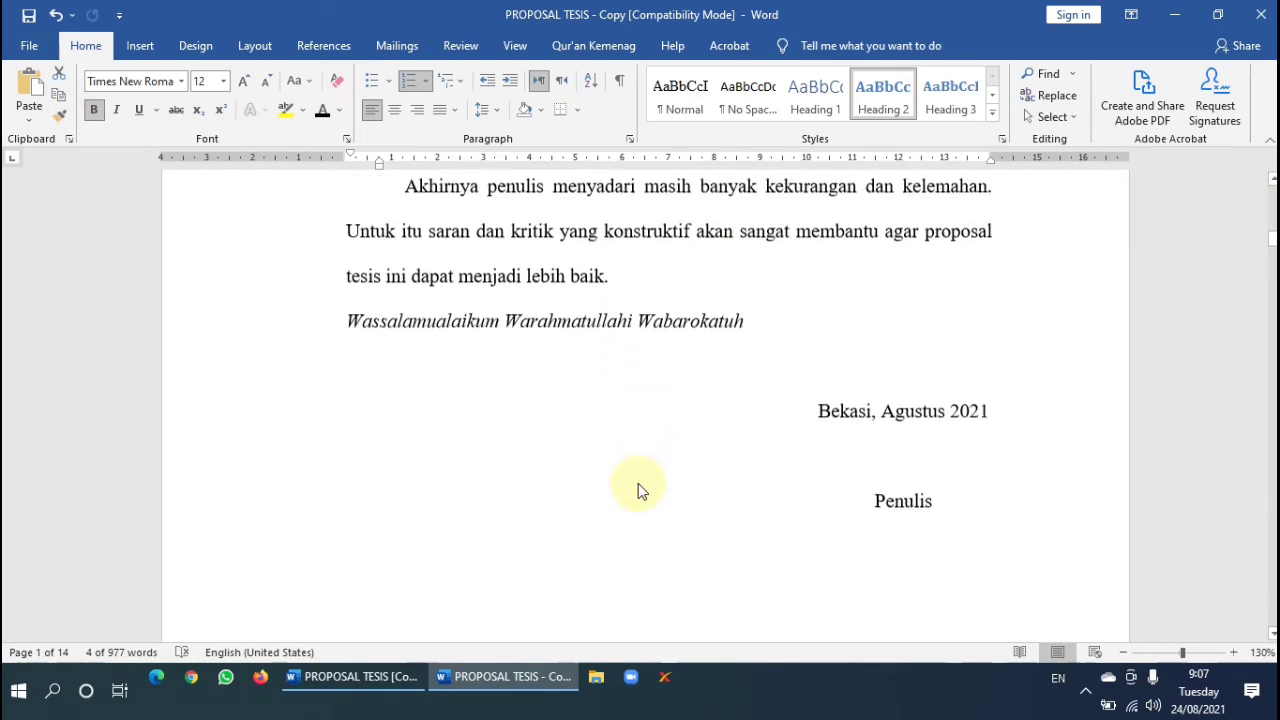
scroll(612, 492, down, 4)
scroll(560, 371, up, 2)
click(409, 343)
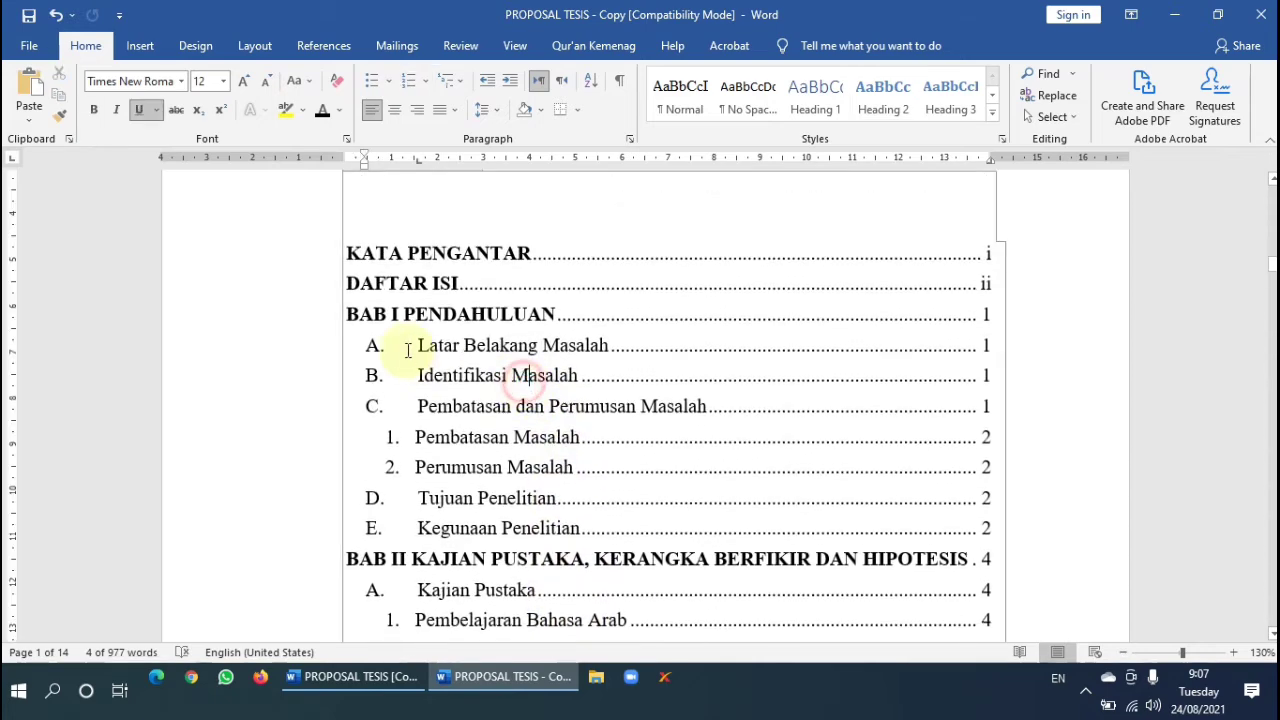
scroll(409, 343, up, 1)
click(420, 327)
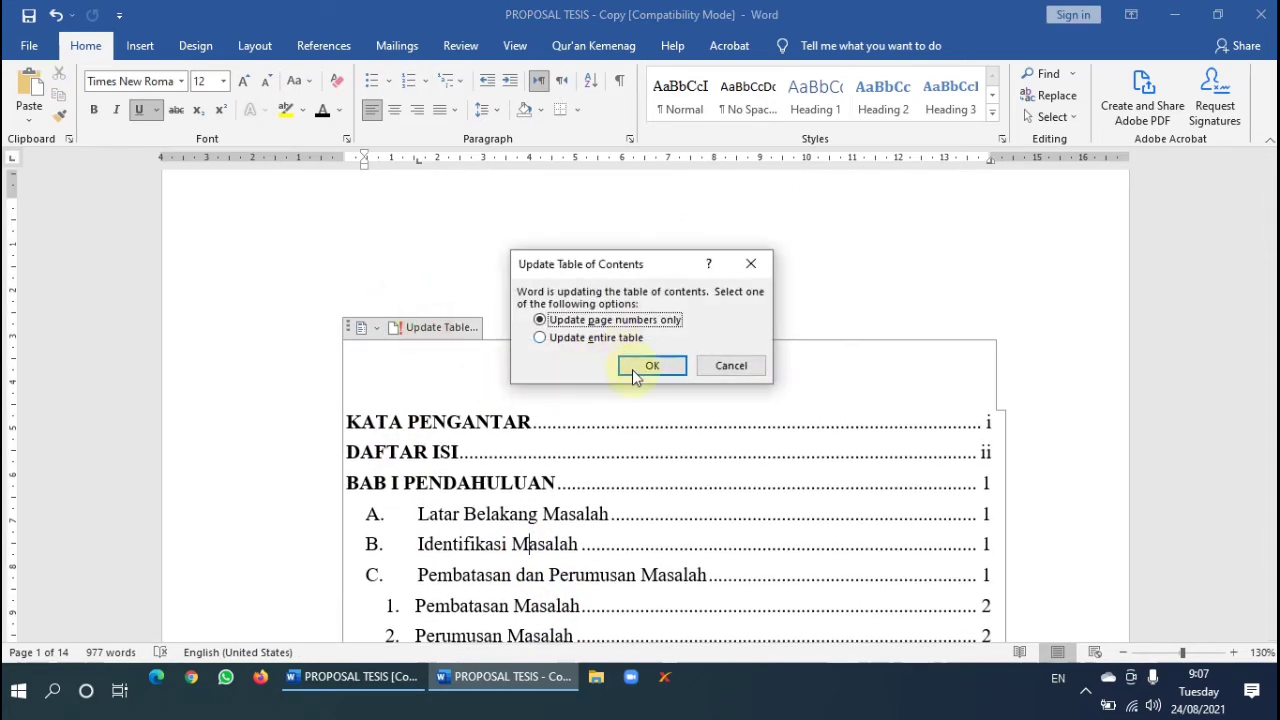
key(alt+e)
click(632, 369)
Examine the entries, levels and page numbers in the updated table of contents from KATA PENGANTAR to DAFTAR PUSTAKA.
scroll(520, 400, down, 4)
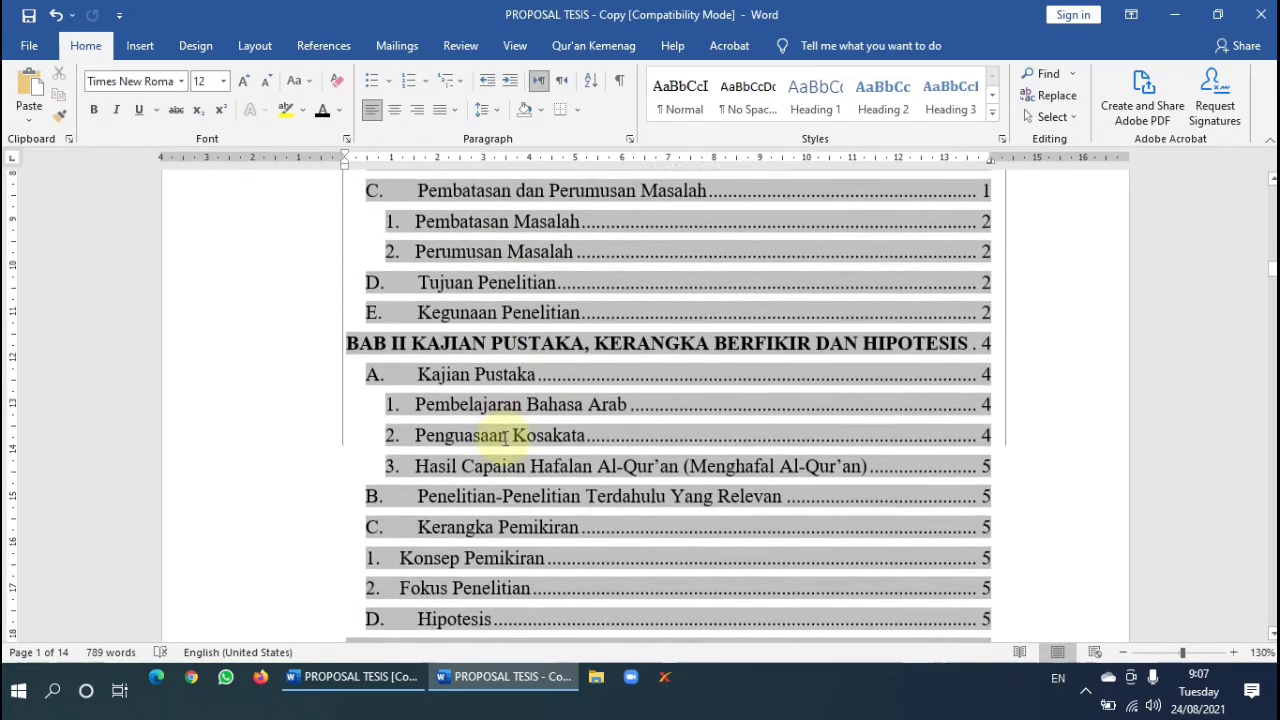
scroll(505, 437, down, 3)
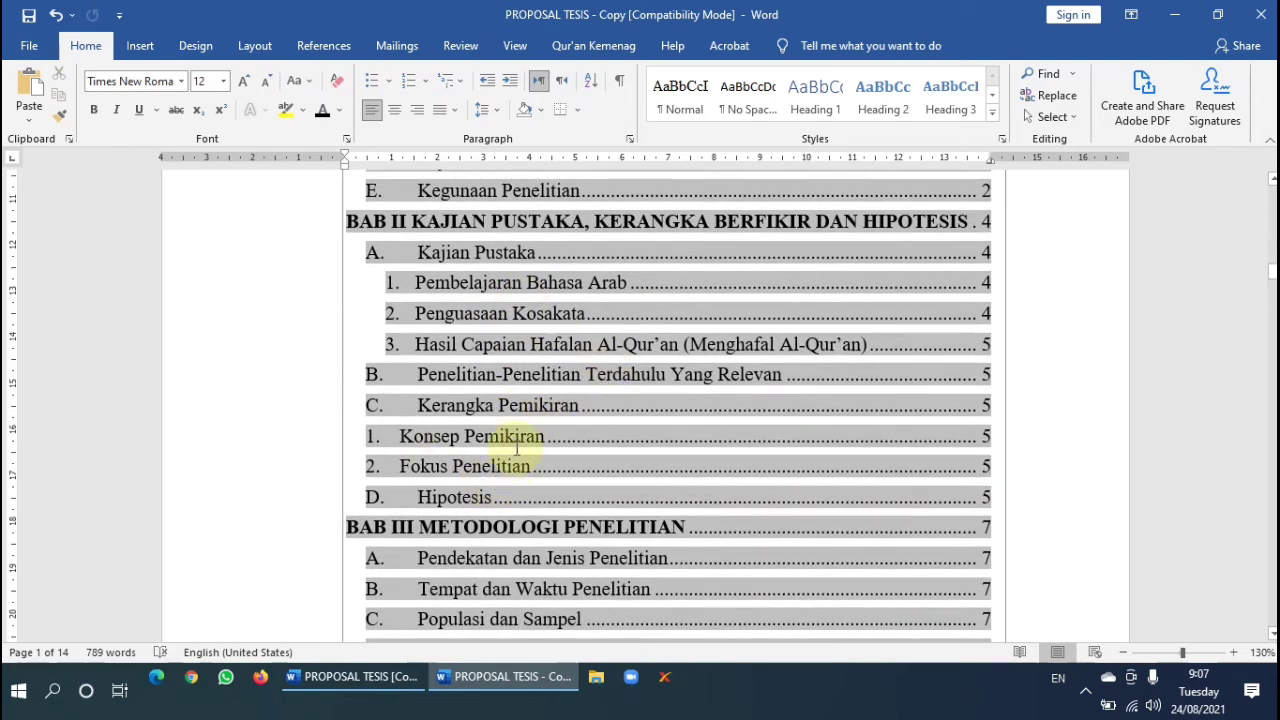
scroll(517, 449, down, 4)
scroll(546, 440, up, 12)
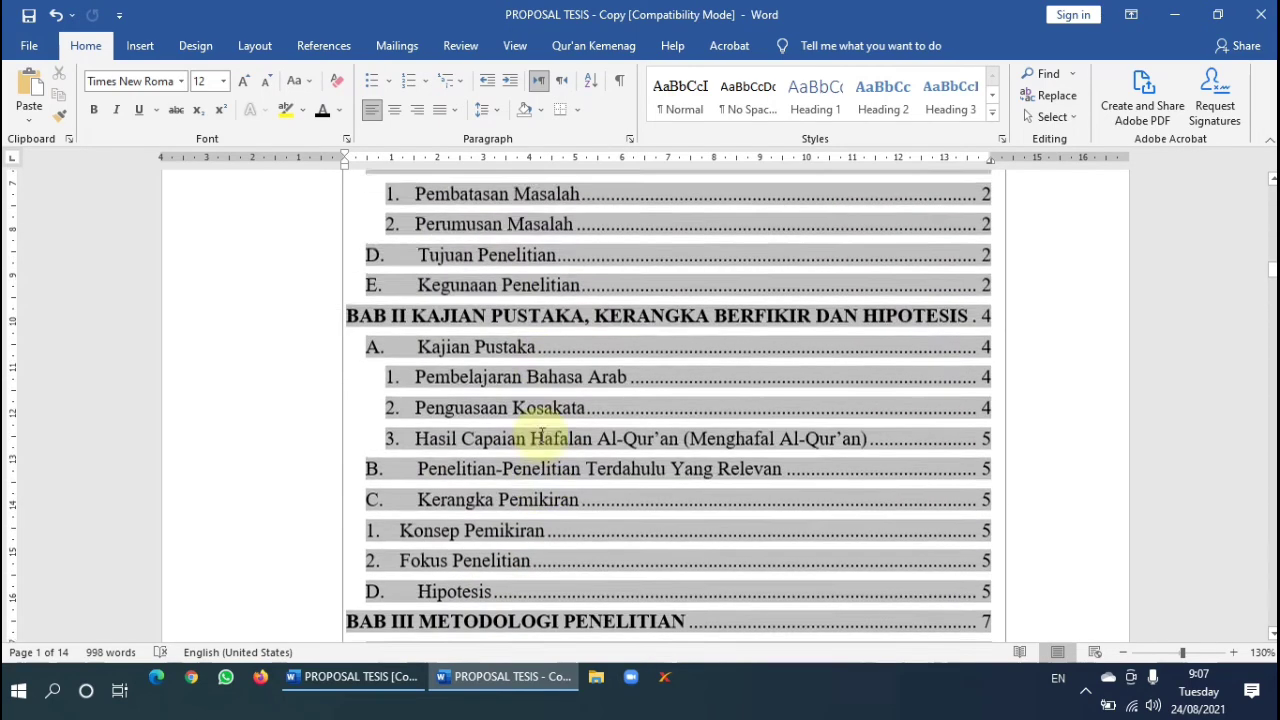
scroll(494, 361, down, 2)
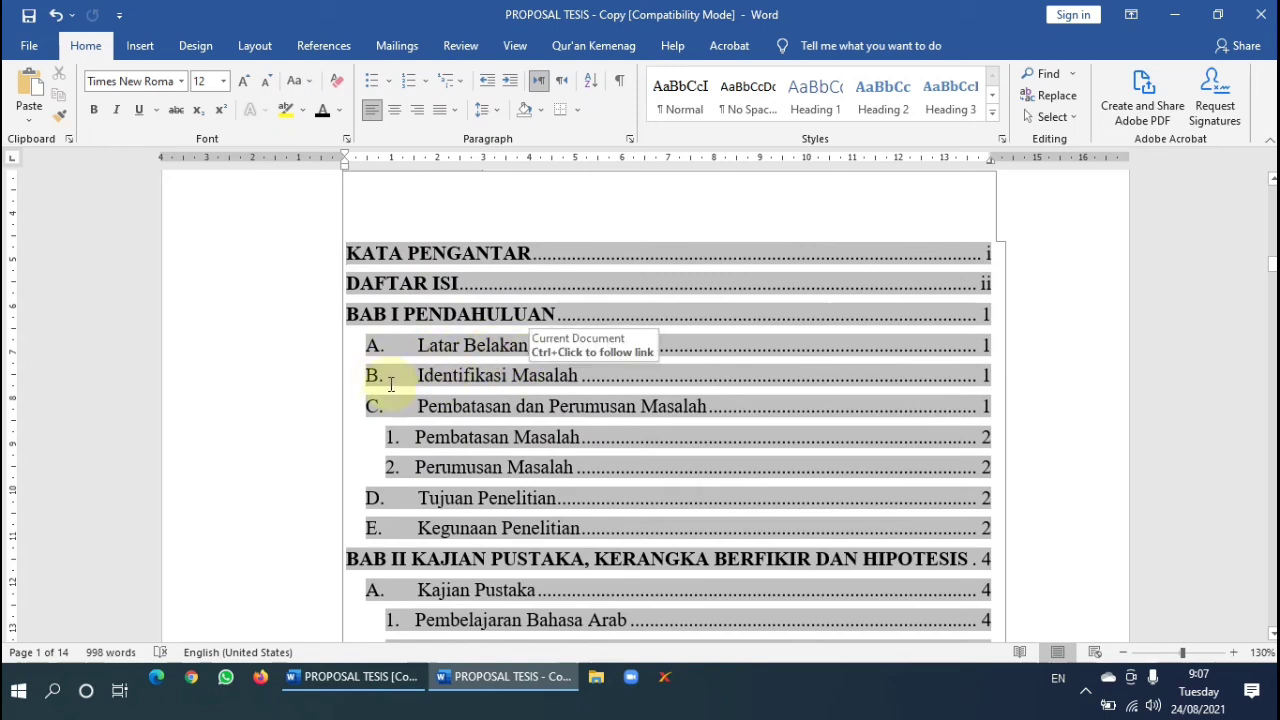
scroll(408, 410, down, 4)
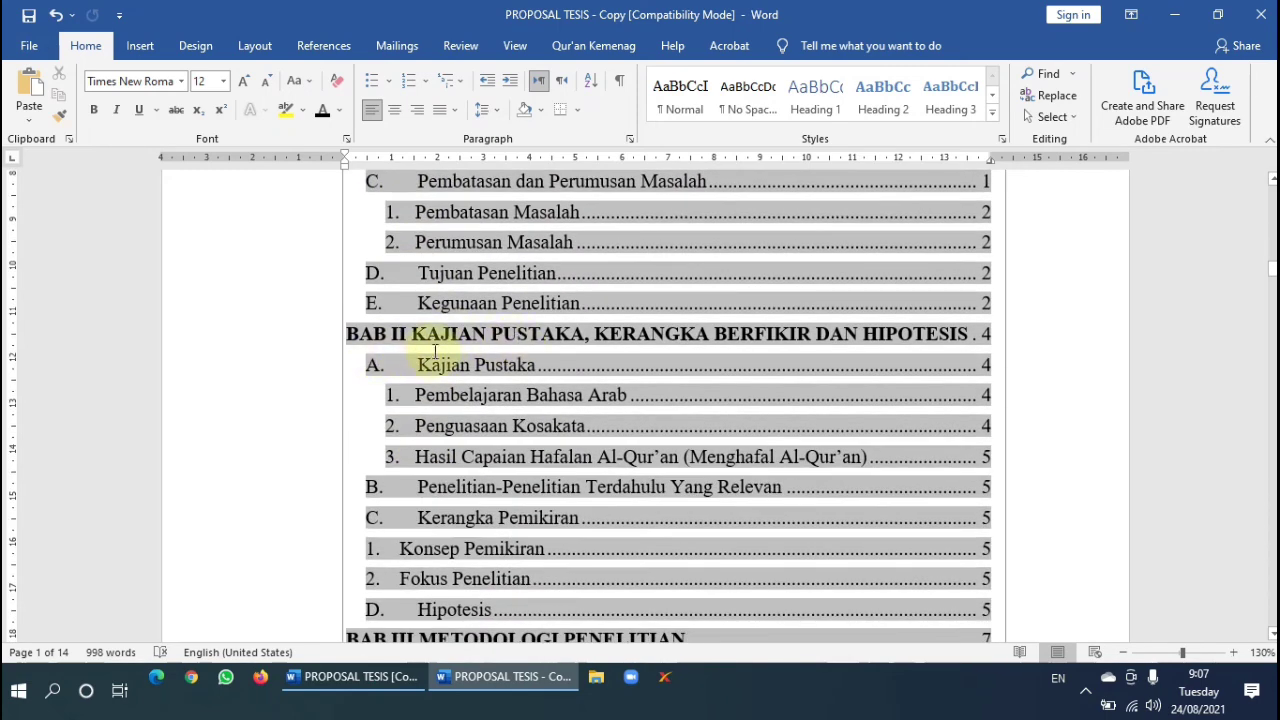
scroll(428, 355, down, 2)
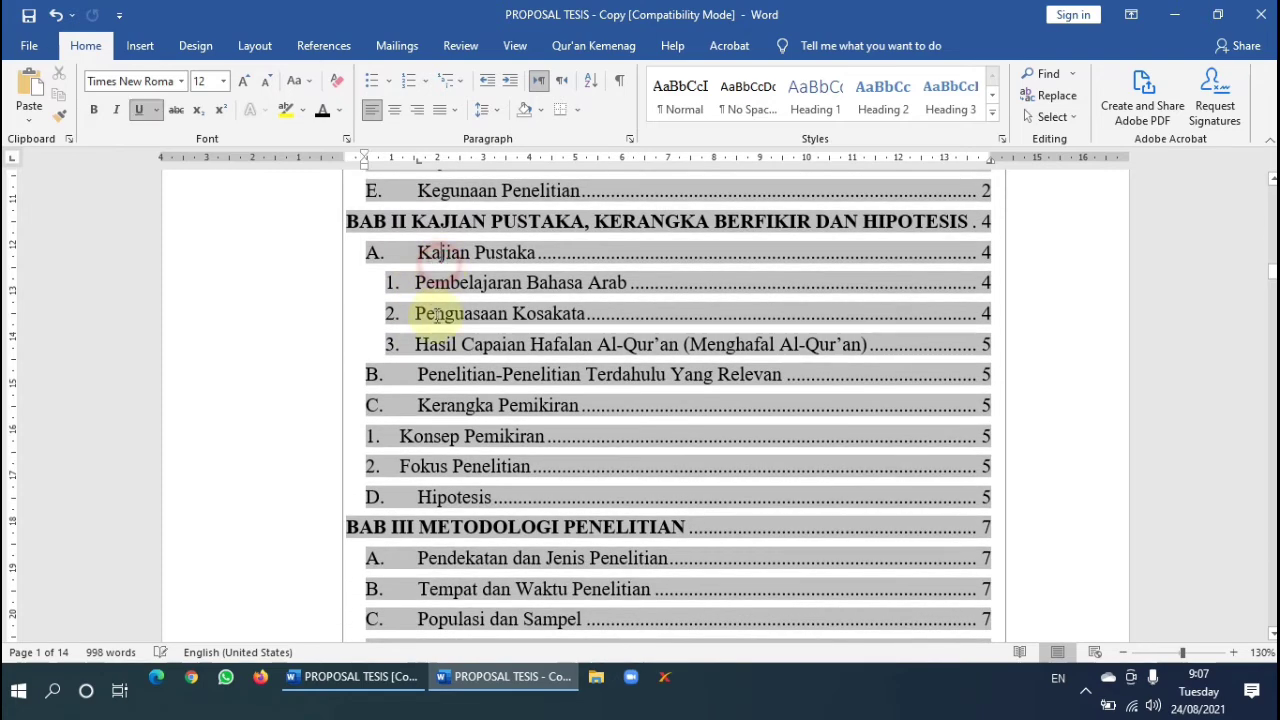
scroll(477, 432, down, 10)
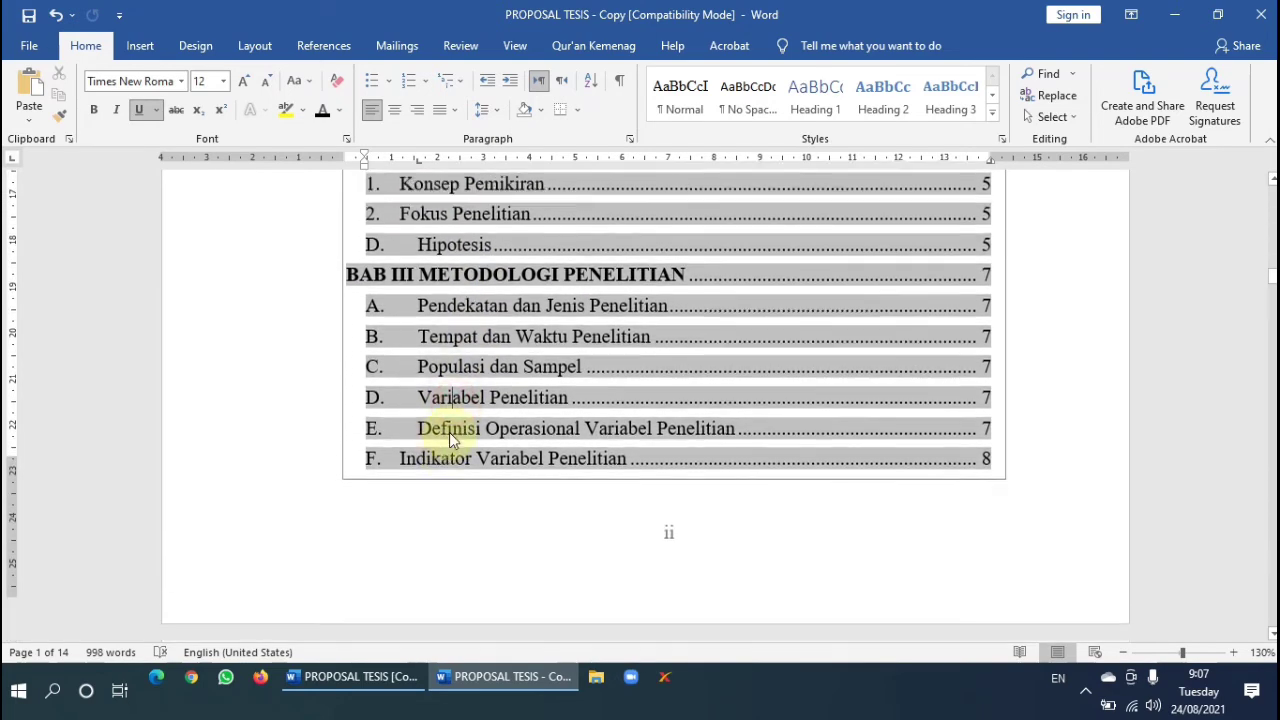
scroll(466, 274, down, 1)
scroll(466, 300, up, 2)
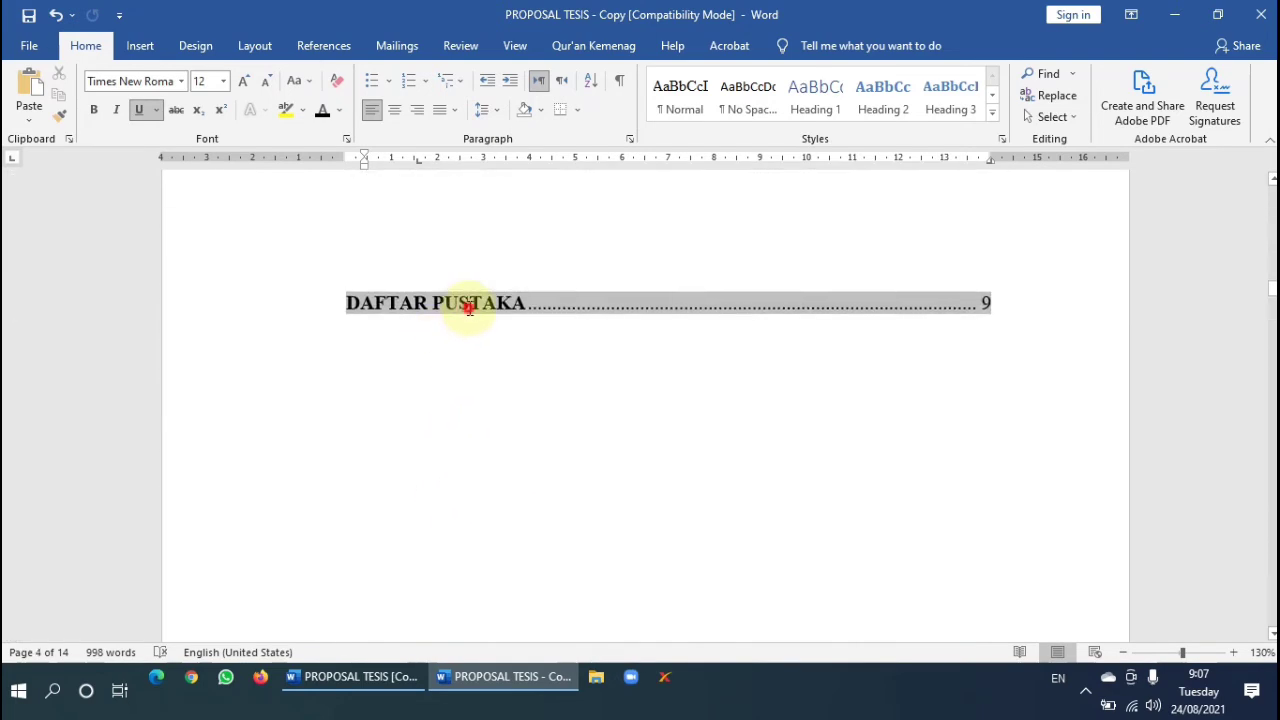
scroll(531, 397, up, 8)
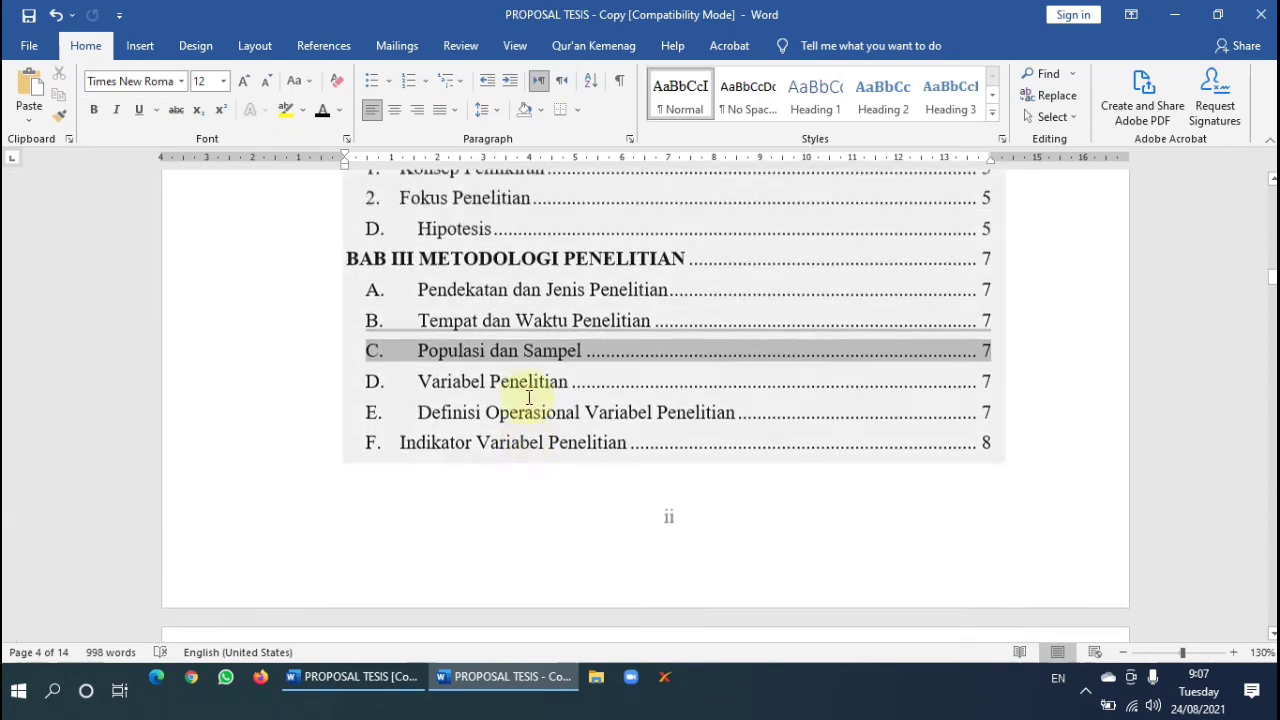
Examine the DAFTAR ISI pages from the title down past BAB III's last entry to the page that follows.
scroll(529, 397, up, 10)
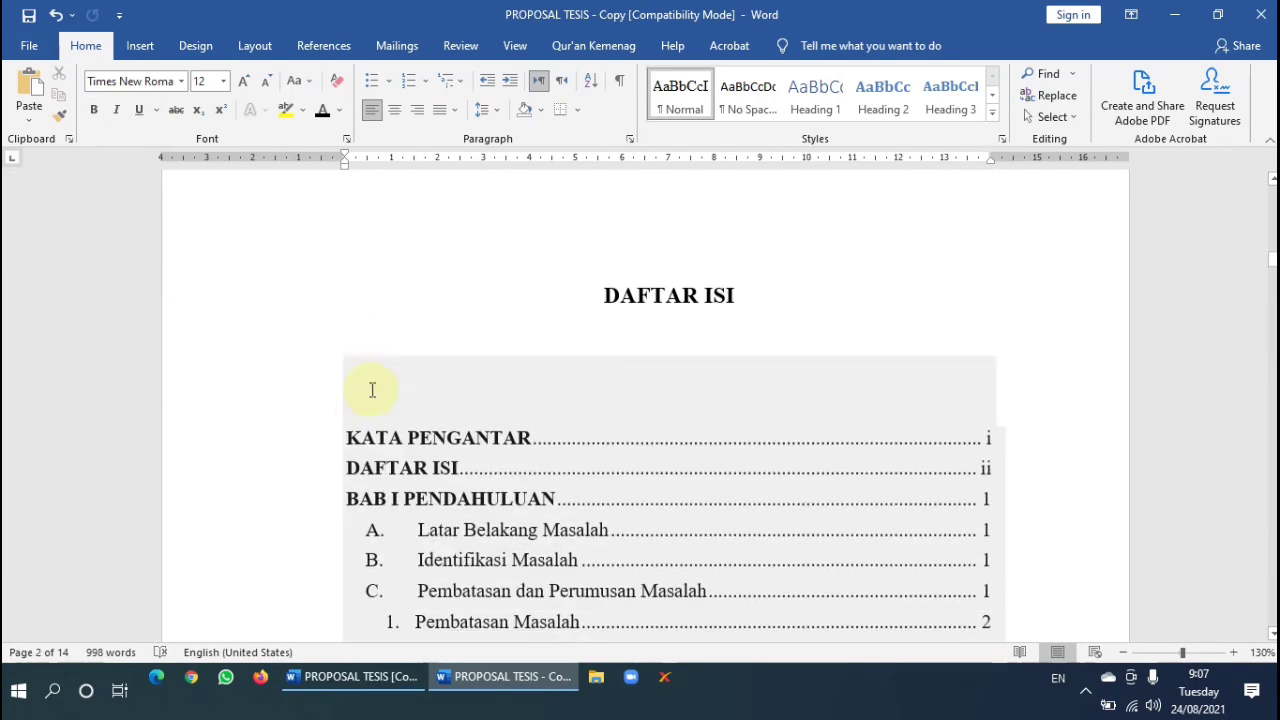
scroll(372, 390, down, 10)
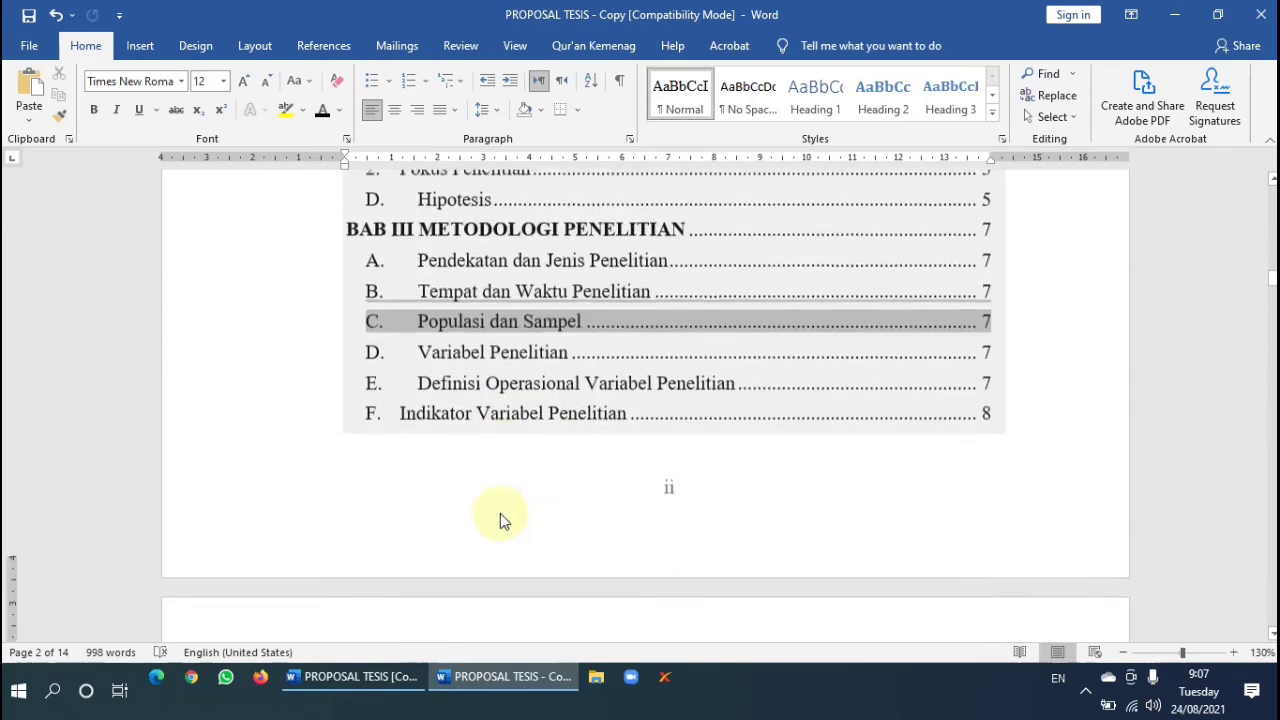
scroll(500, 513, down, 5)
scroll(500, 514, up, 3)
scroll(520, 515, down, 5)
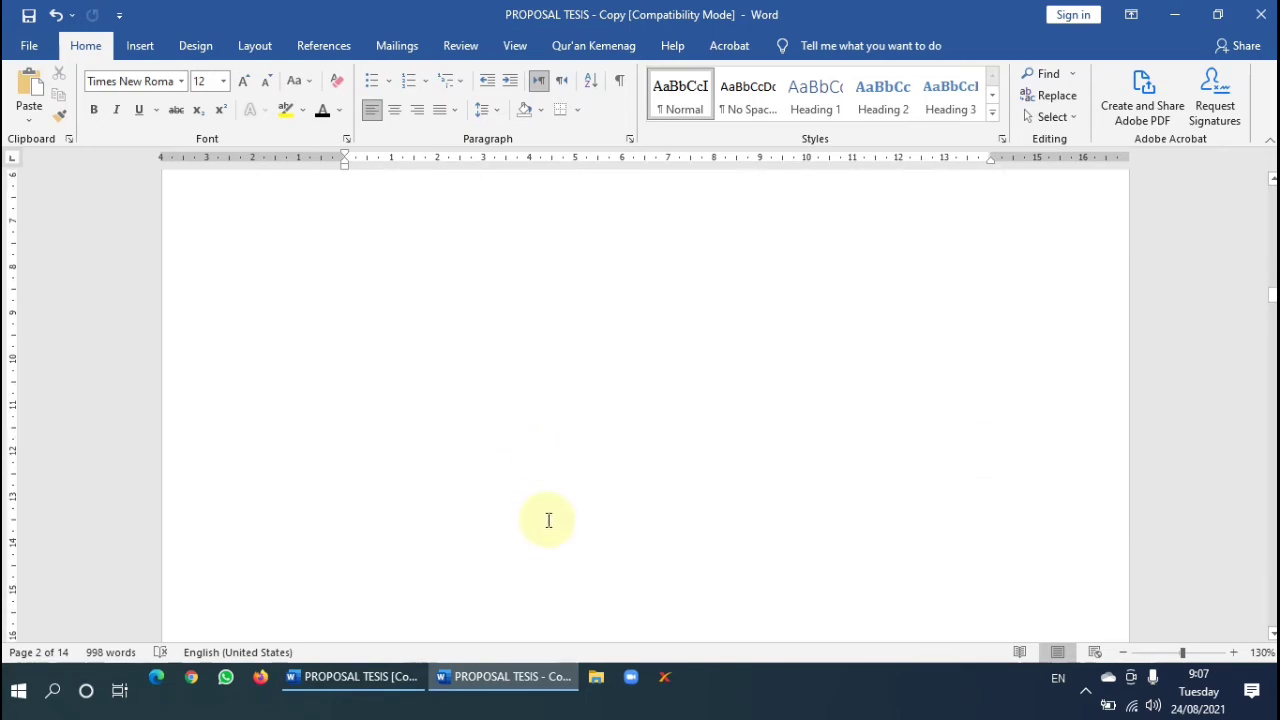
scroll(528, 466, down, 6)
scroll(528, 466, up, 10)
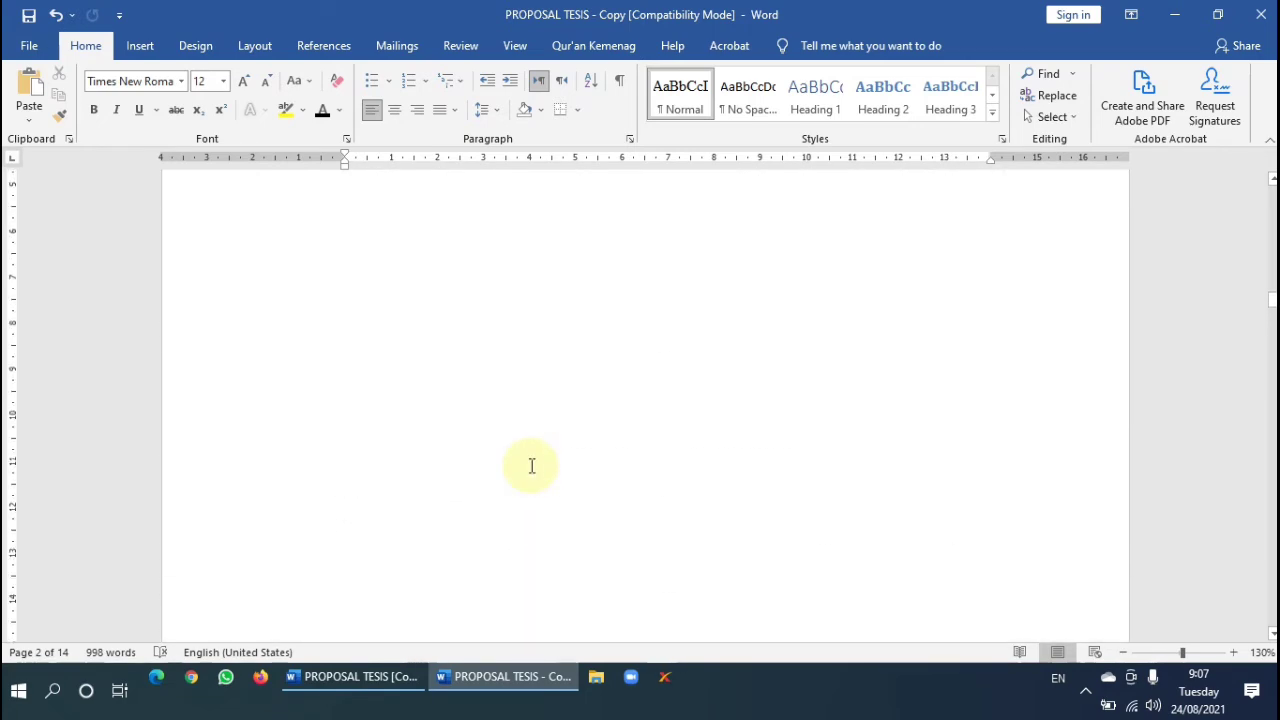
scroll(528, 460, up, 15)
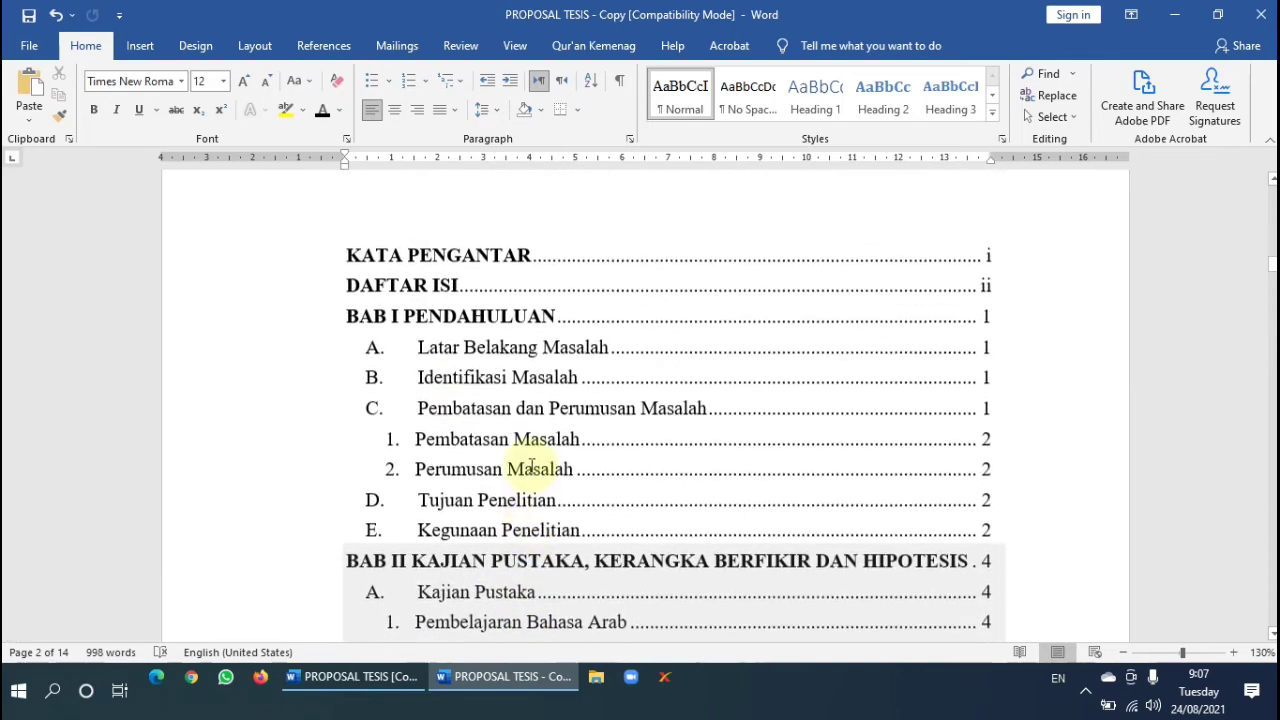
Update only the page numbers of the automatic table of contents under DAFTAR ISI and check its entries through BAB III.
click(513, 365)
click(413, 218)
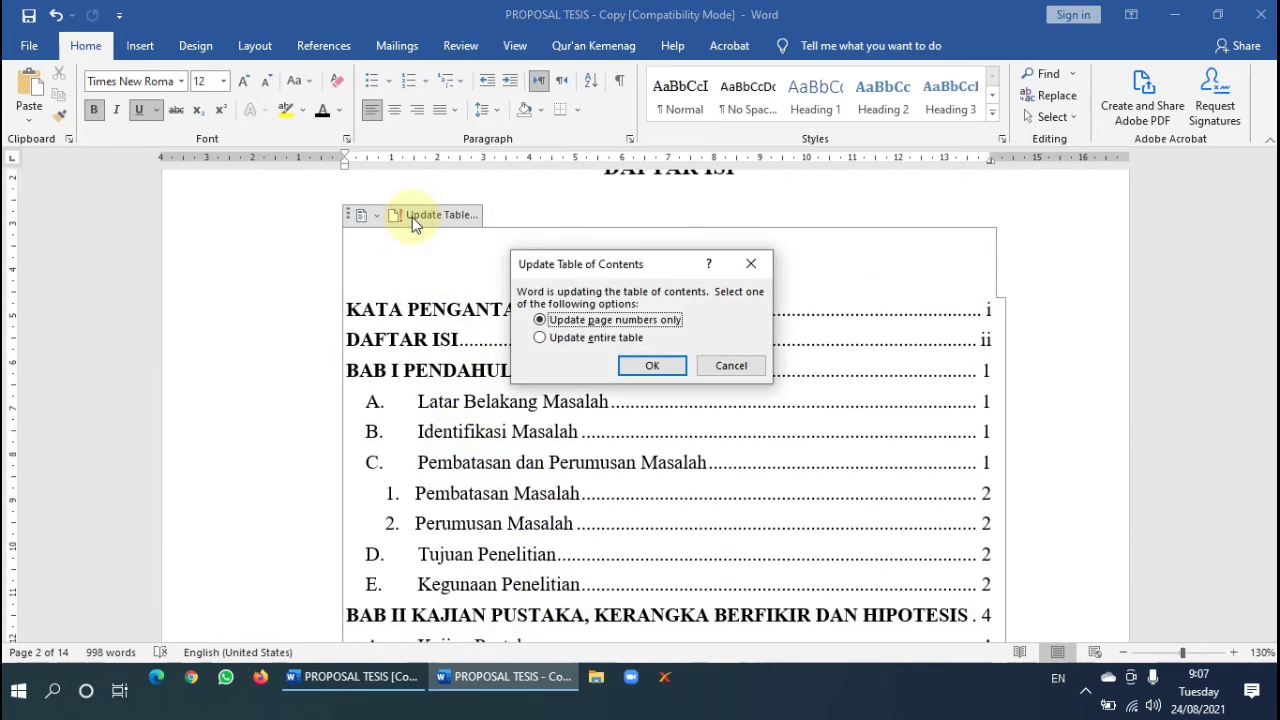
click(666, 367)
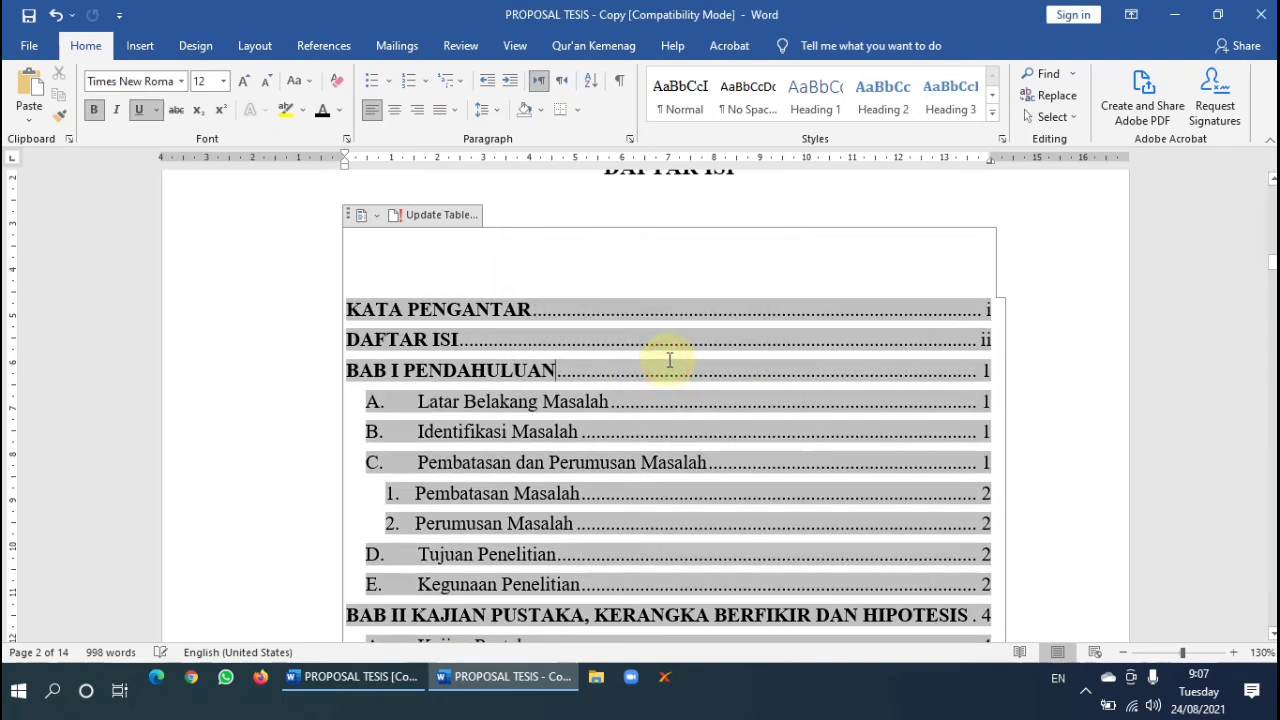
click(433, 218)
click(650, 366)
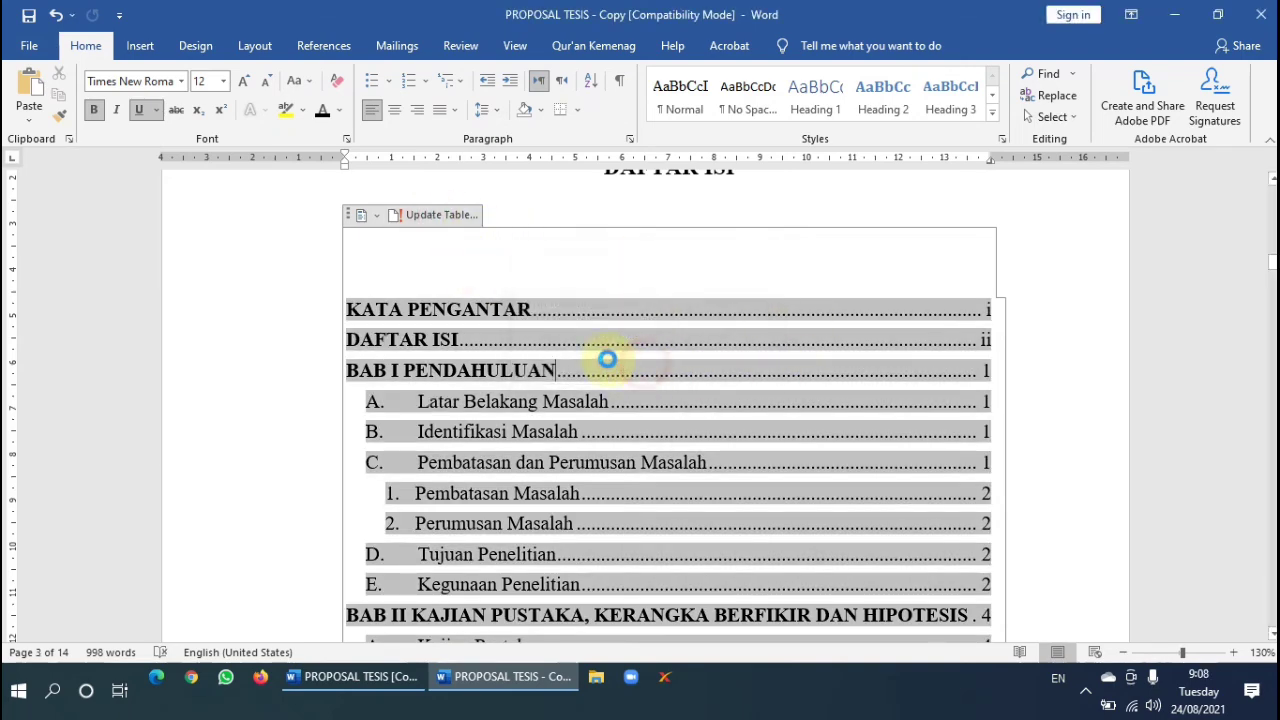
scroll(620, 340, down, 5)
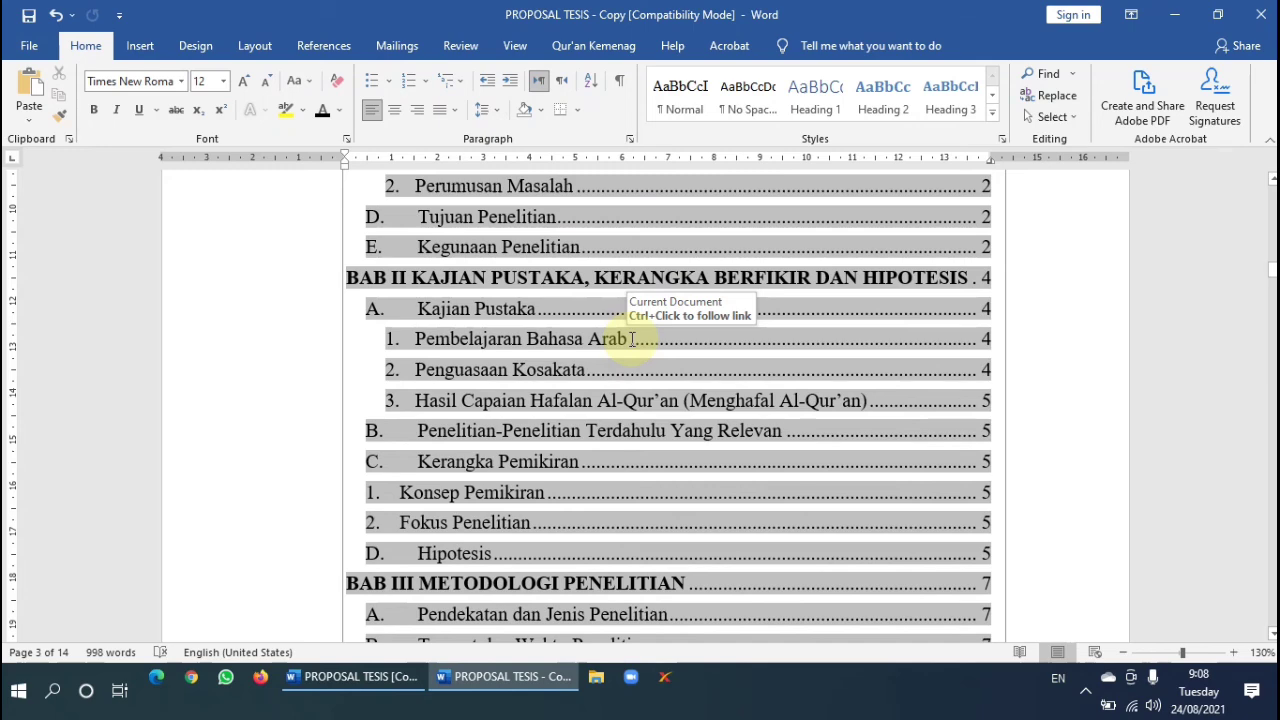
scroll(633, 339, down, 3)
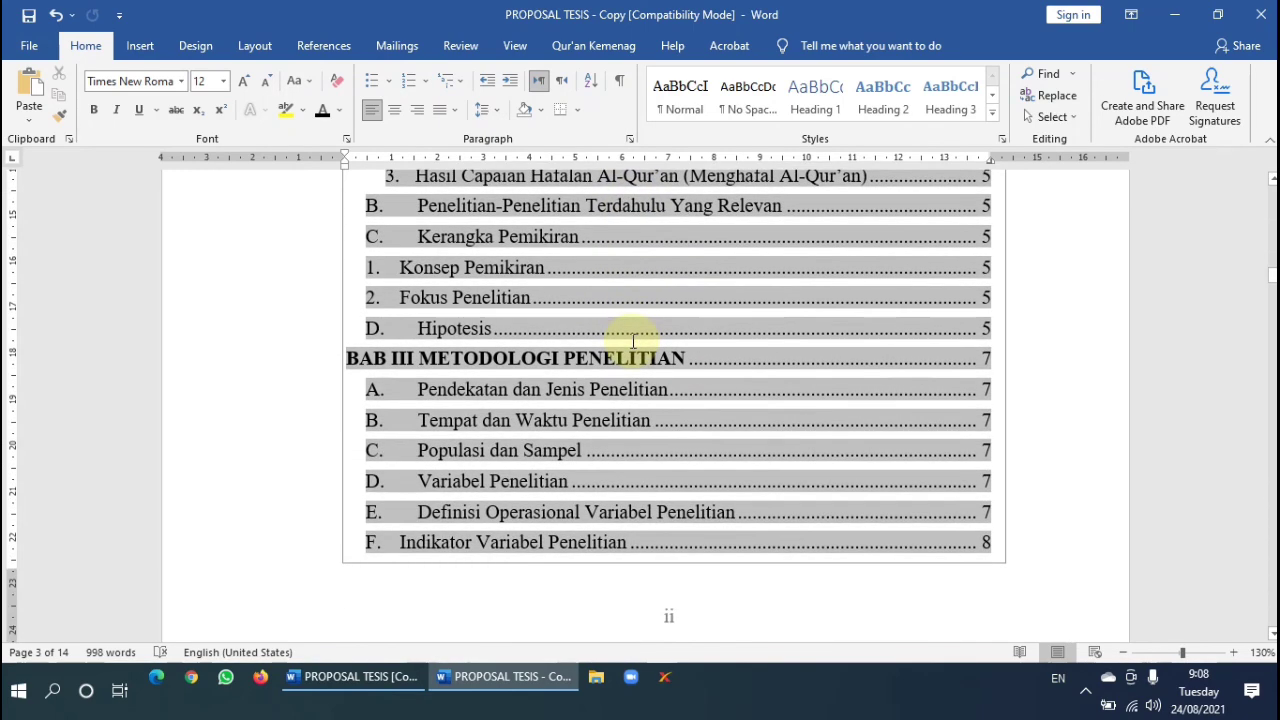
Refresh the DAFTAR ISI table of contents repeatedly, alternating between updating the entire table and updating page numbers only.
scroll(623, 337, up, 10)
click(442, 328)
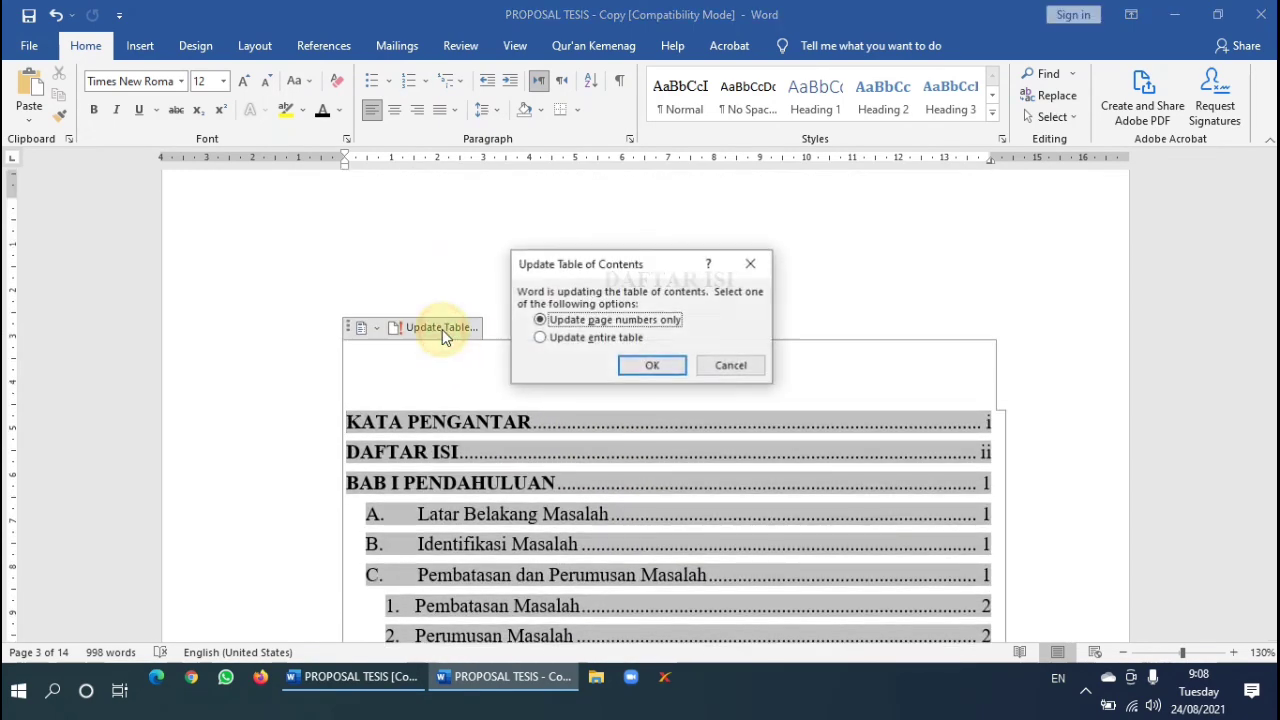
click(590, 339)
click(640, 368)
click(442, 327)
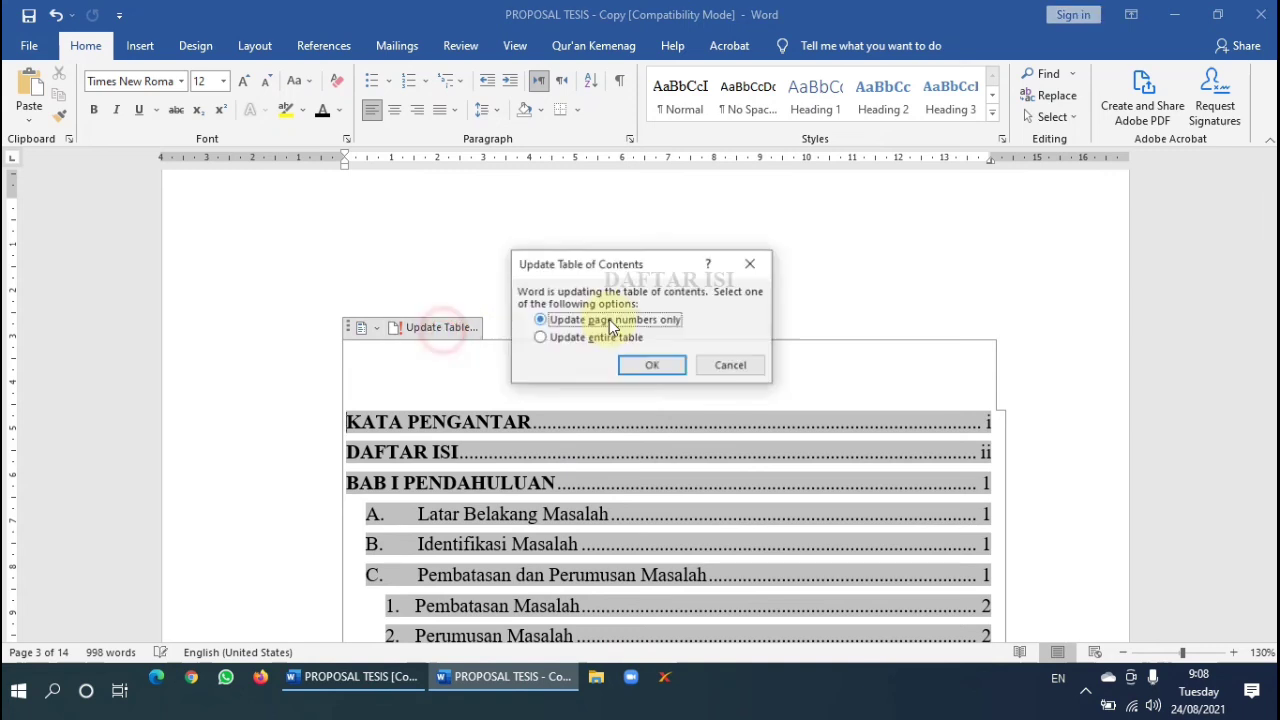
click(648, 368)
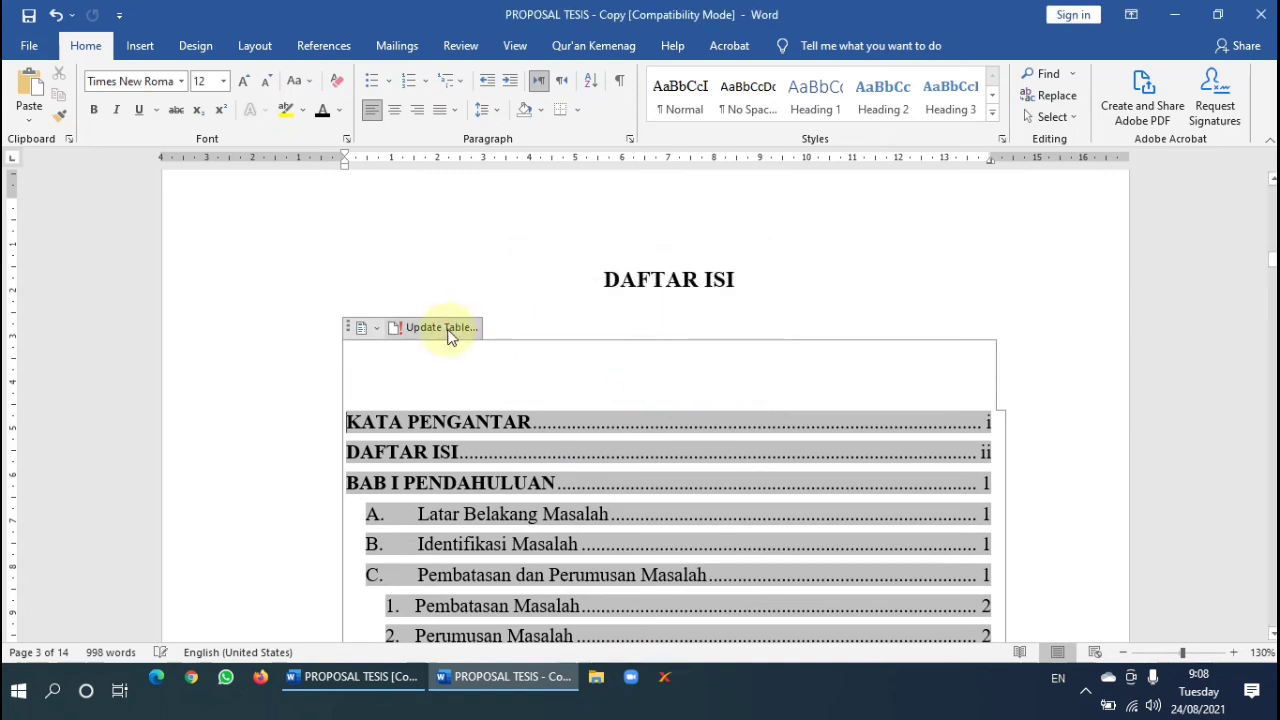
click(449, 328)
click(566, 338)
click(652, 366)
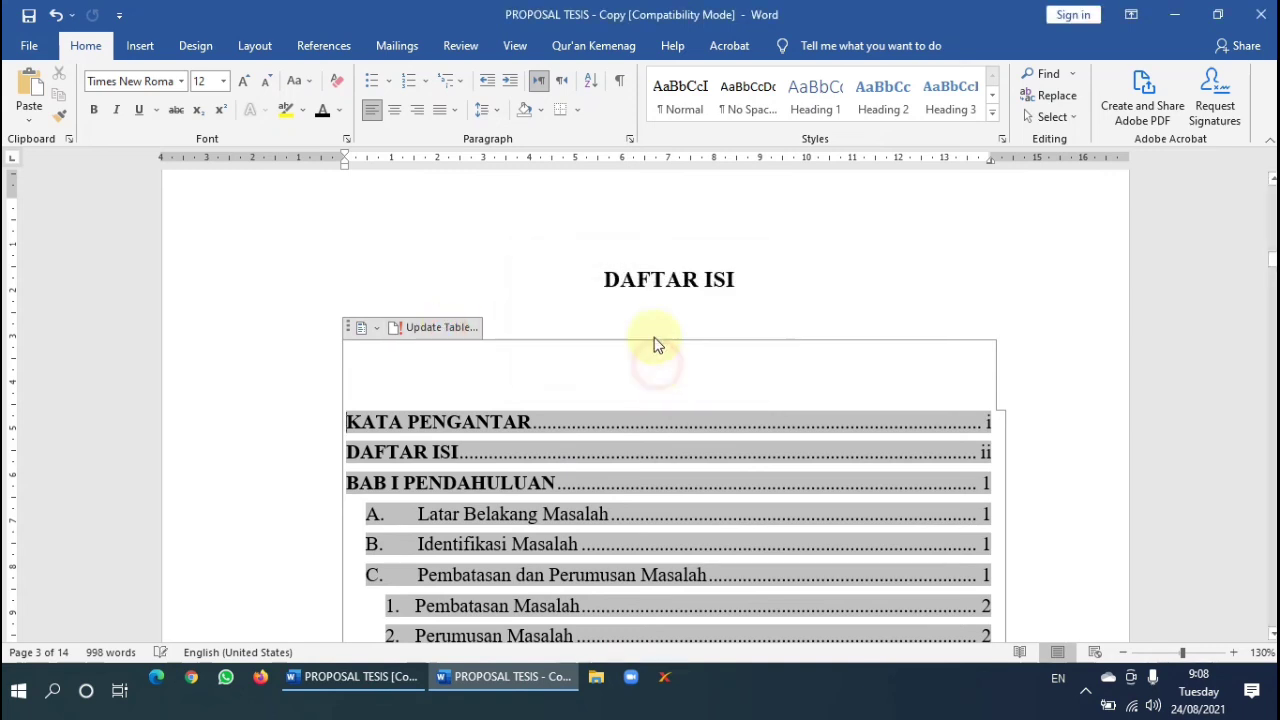
Delete the whole existing automatic table of contents beneath the DAFTAR ISI title.
scroll(685, 410, down, 3)
scroll(692, 423, down, 1)
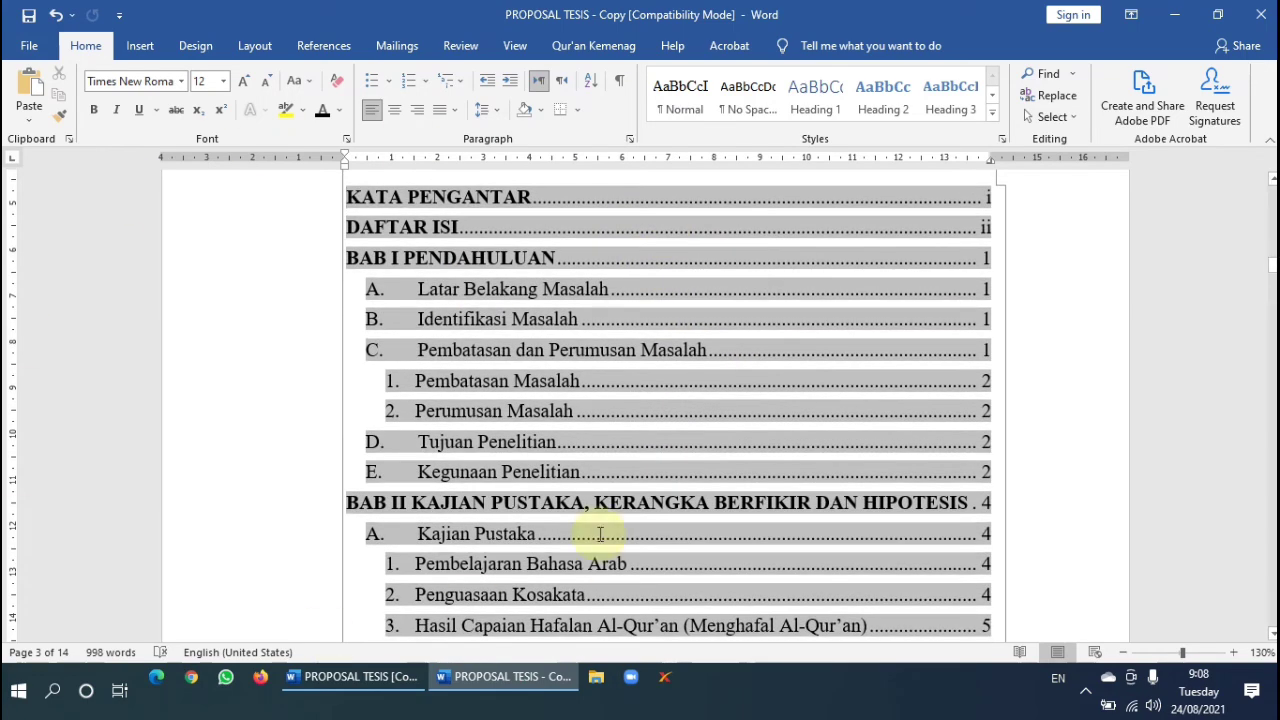
scroll(583, 490, down, 15)
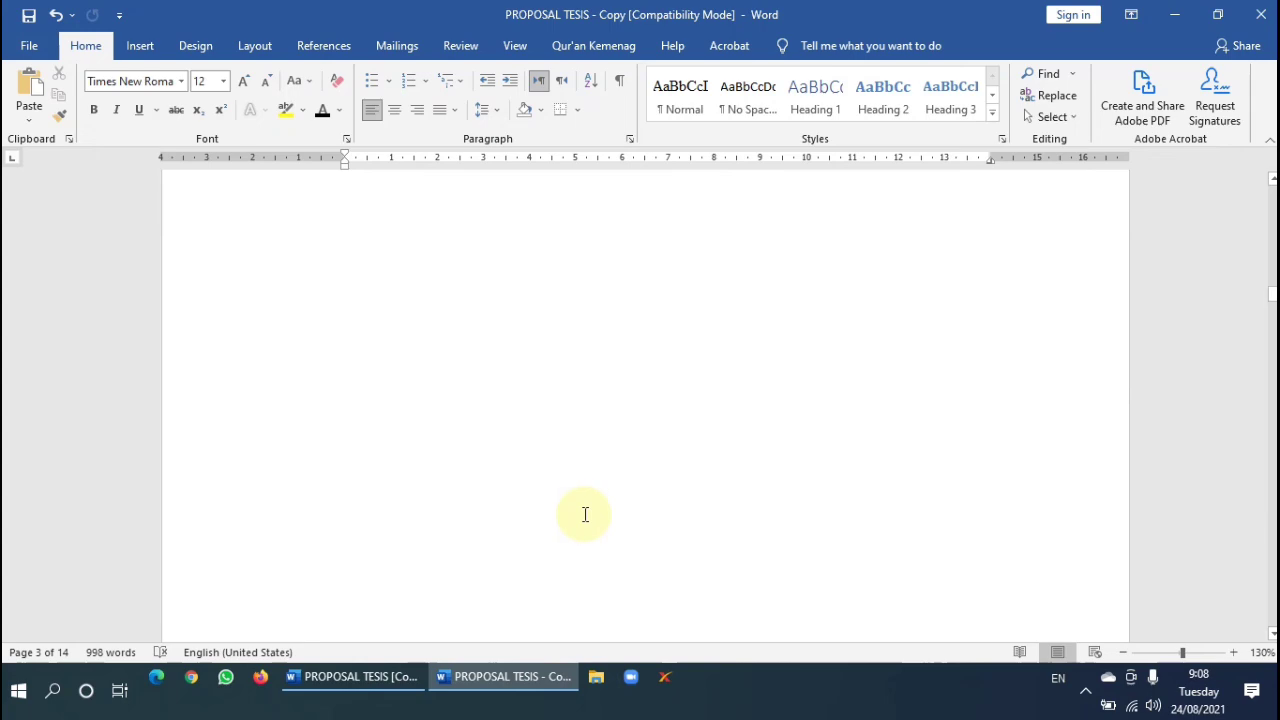
scroll(586, 500, up, 5)
ctrl+scroll(586, 486, down, 2)
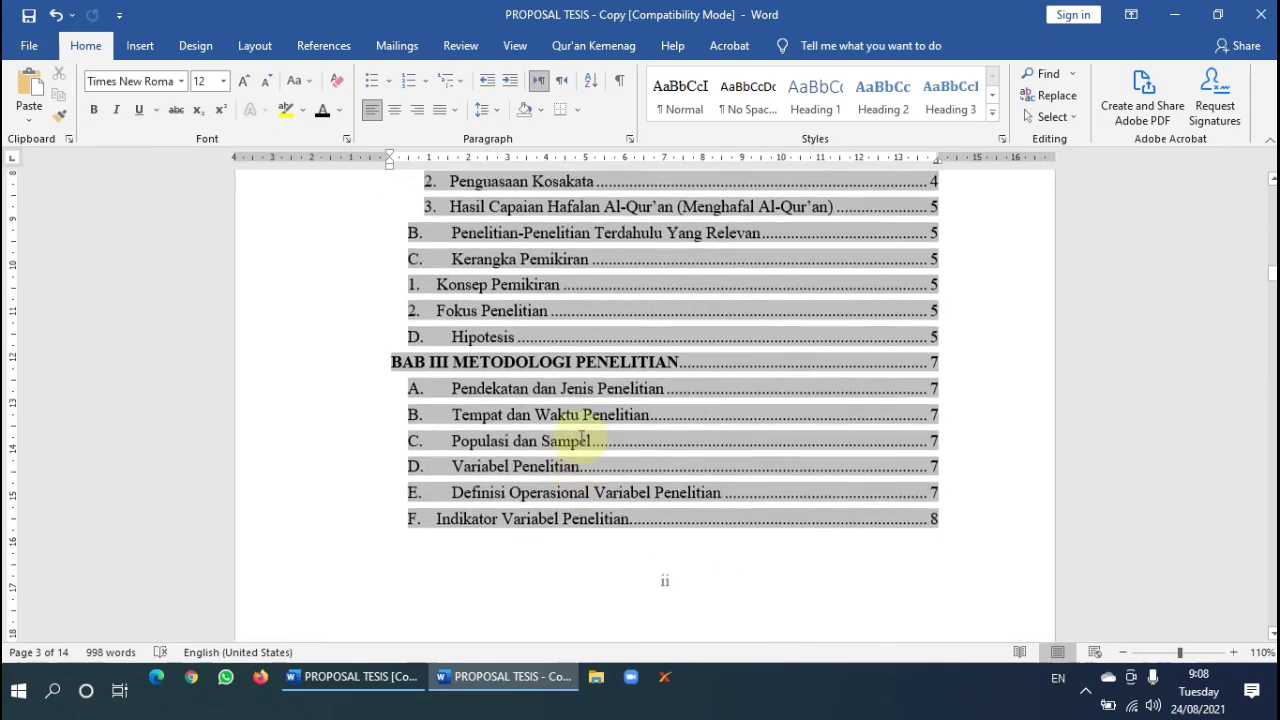
scroll(581, 437, up, 10)
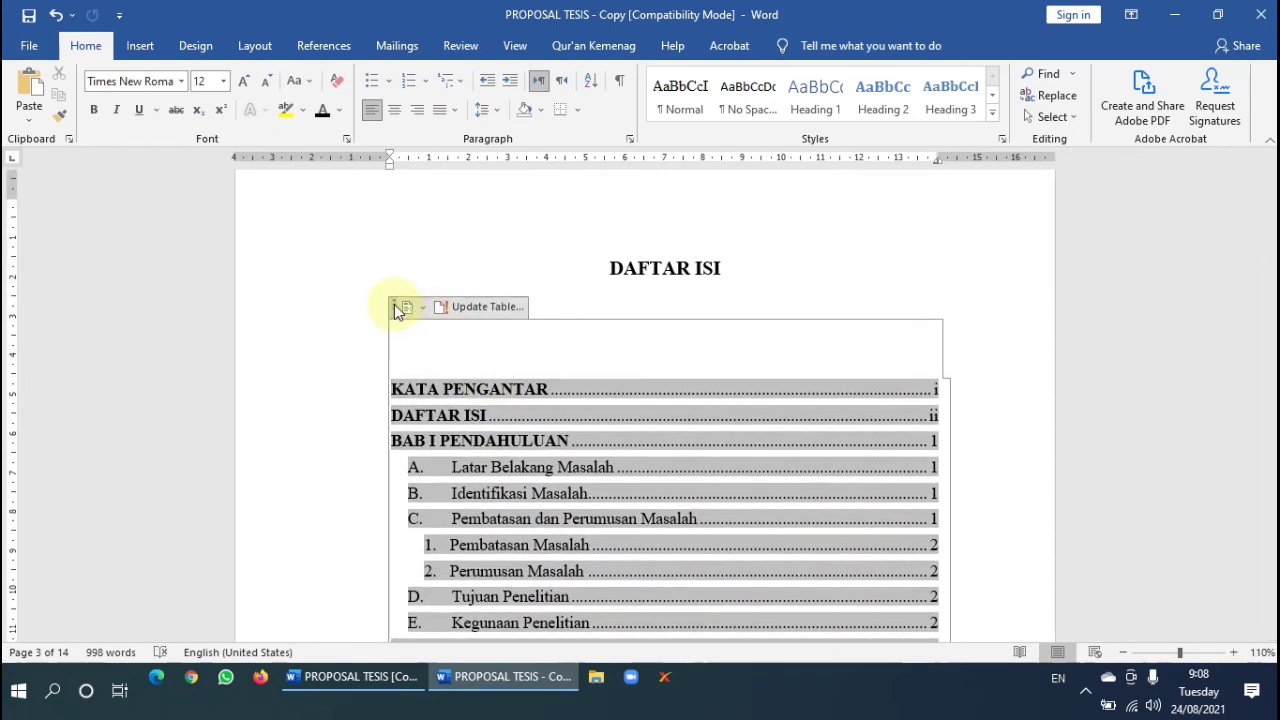
click(394, 306)
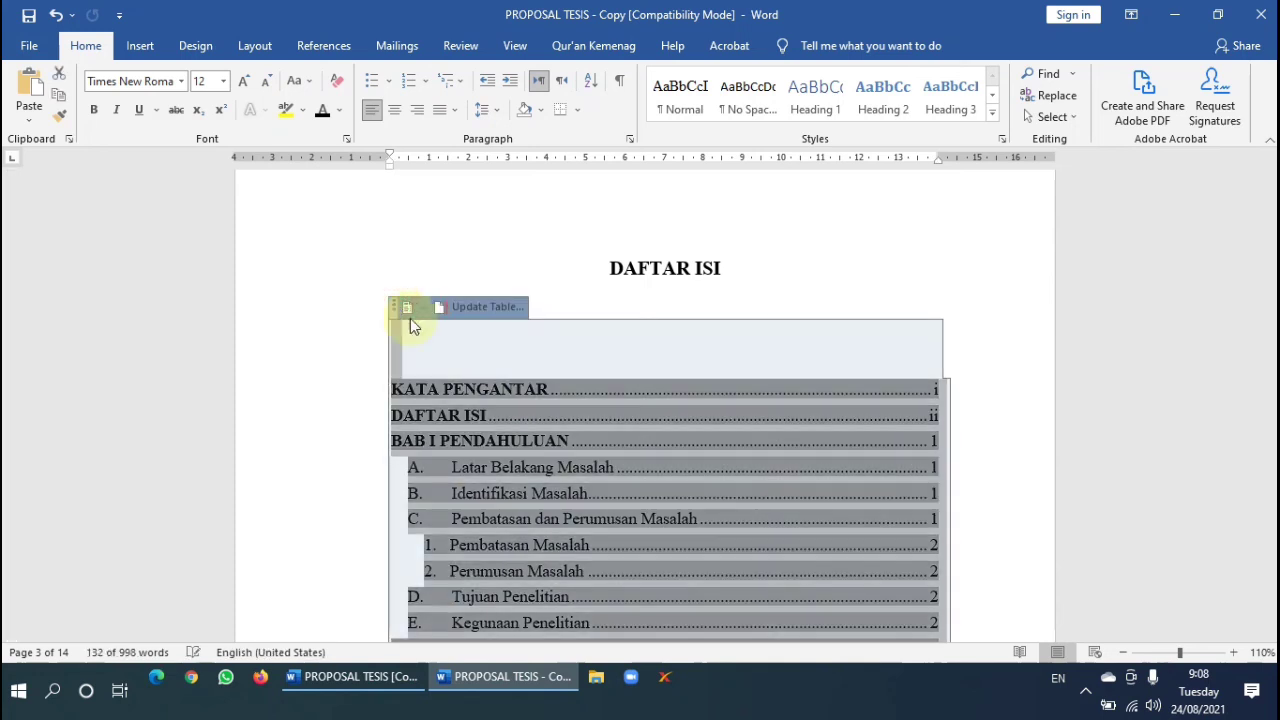
scroll(440, 345, down, 2)
key(Delete)
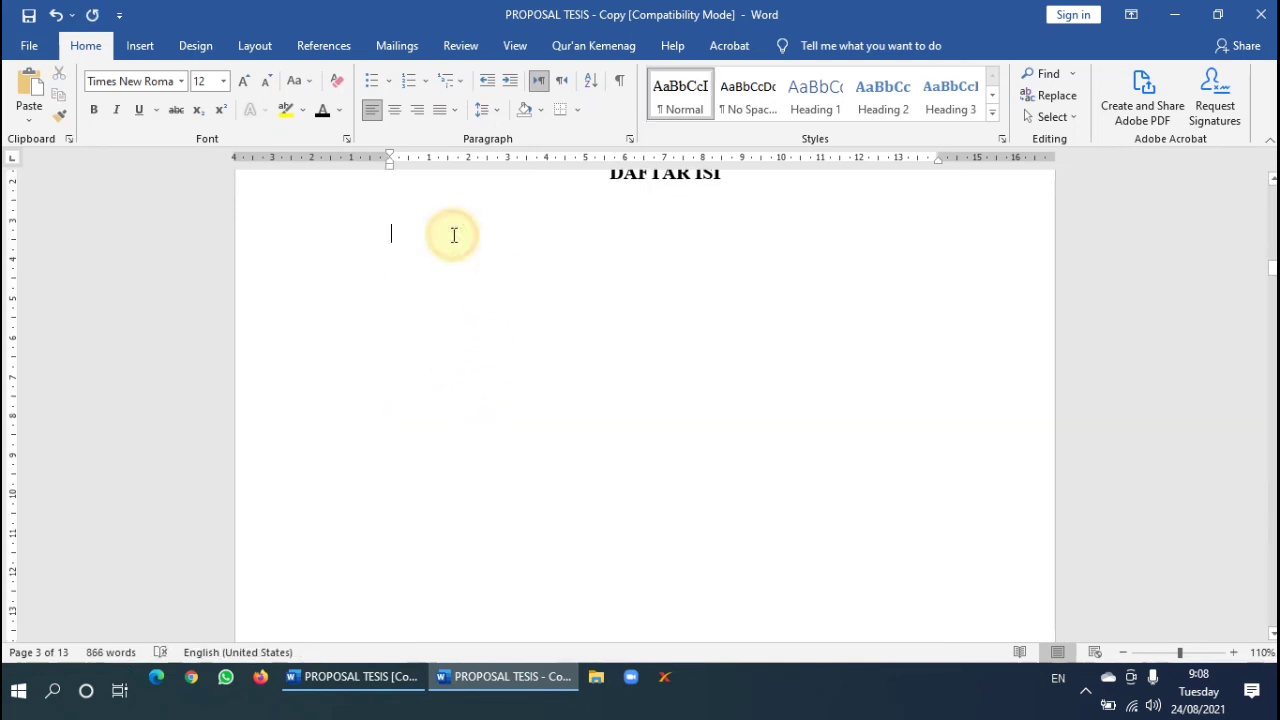
Insert a new table of contents in the Automatic Table 1 format beneath the DAFTAR ISI title.
scroll(545, 298, up, 3)
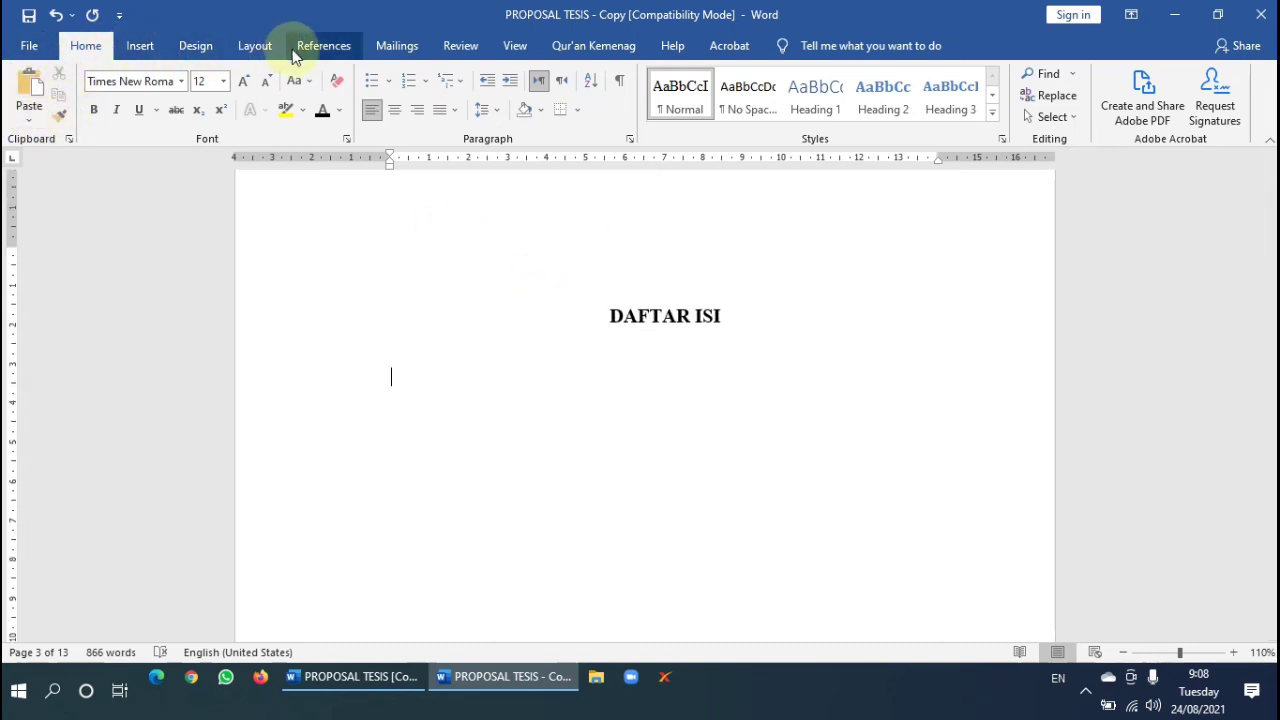
click(331, 48)
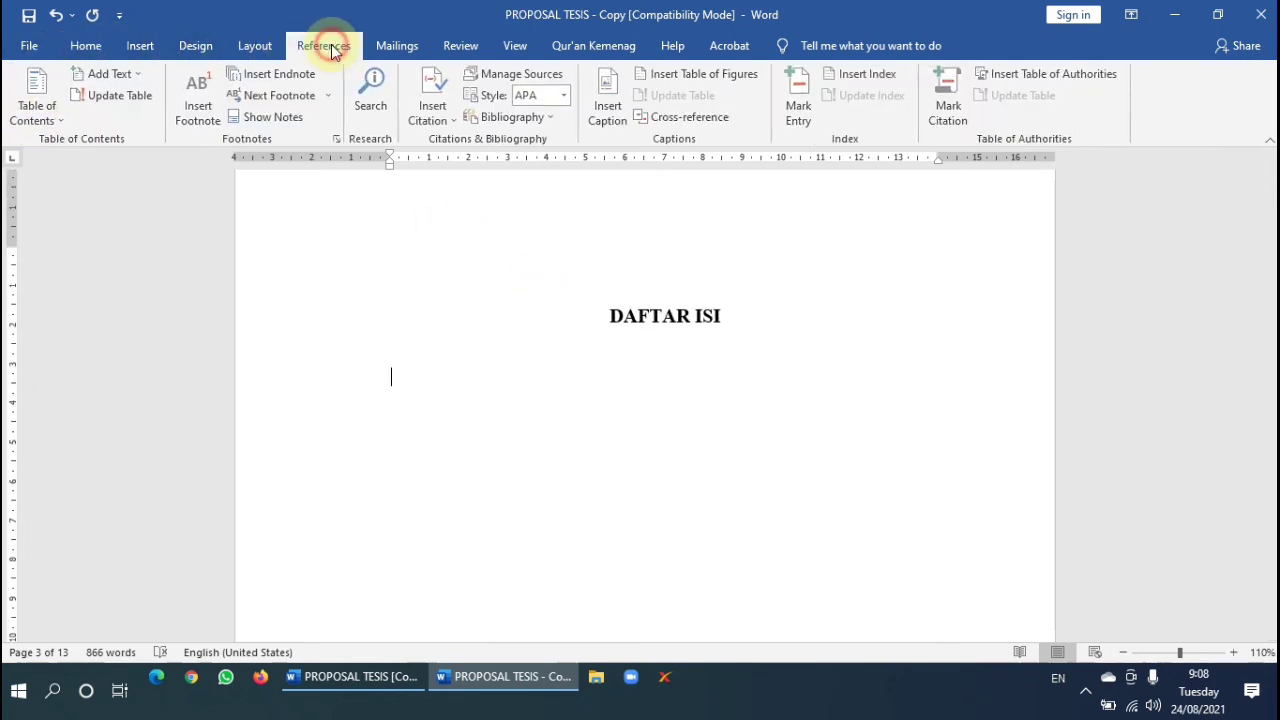
click(60, 125)
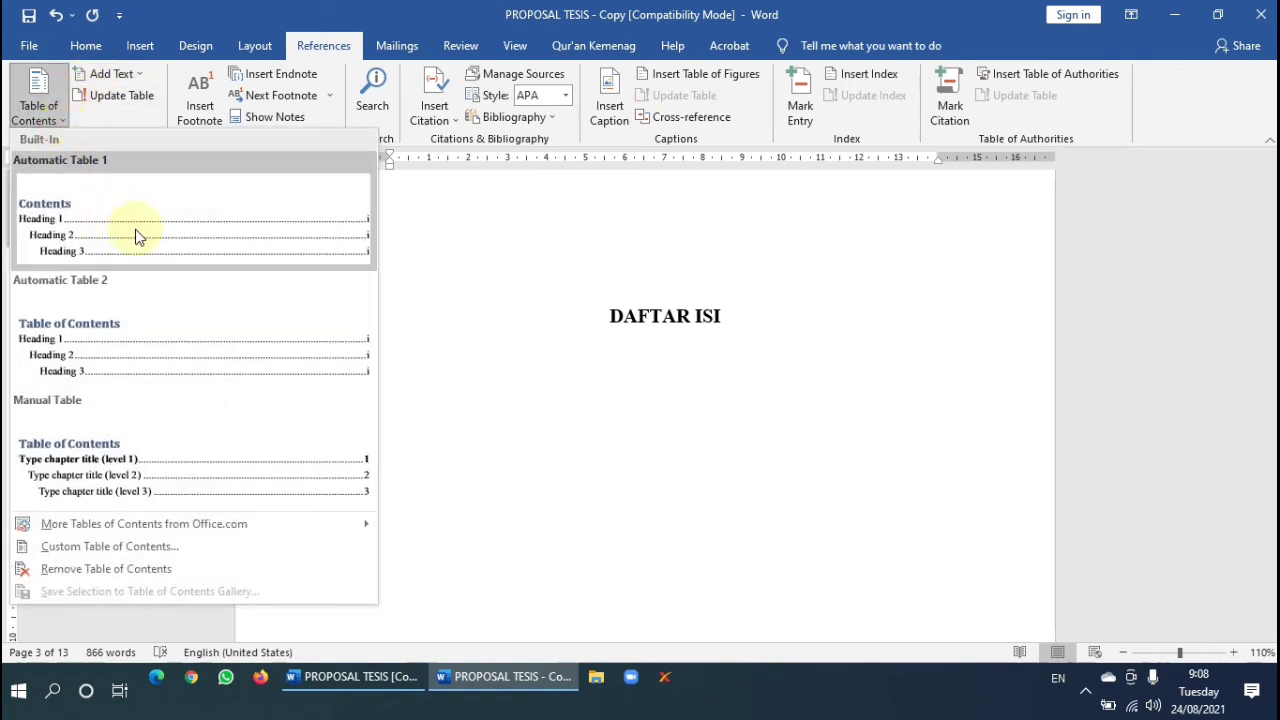
click(138, 237)
Remove the "Contents" title from the new table of contents, keeping KATA PENGANTAR as a separate entry in its original format.
scroll(517, 348, up, 3)
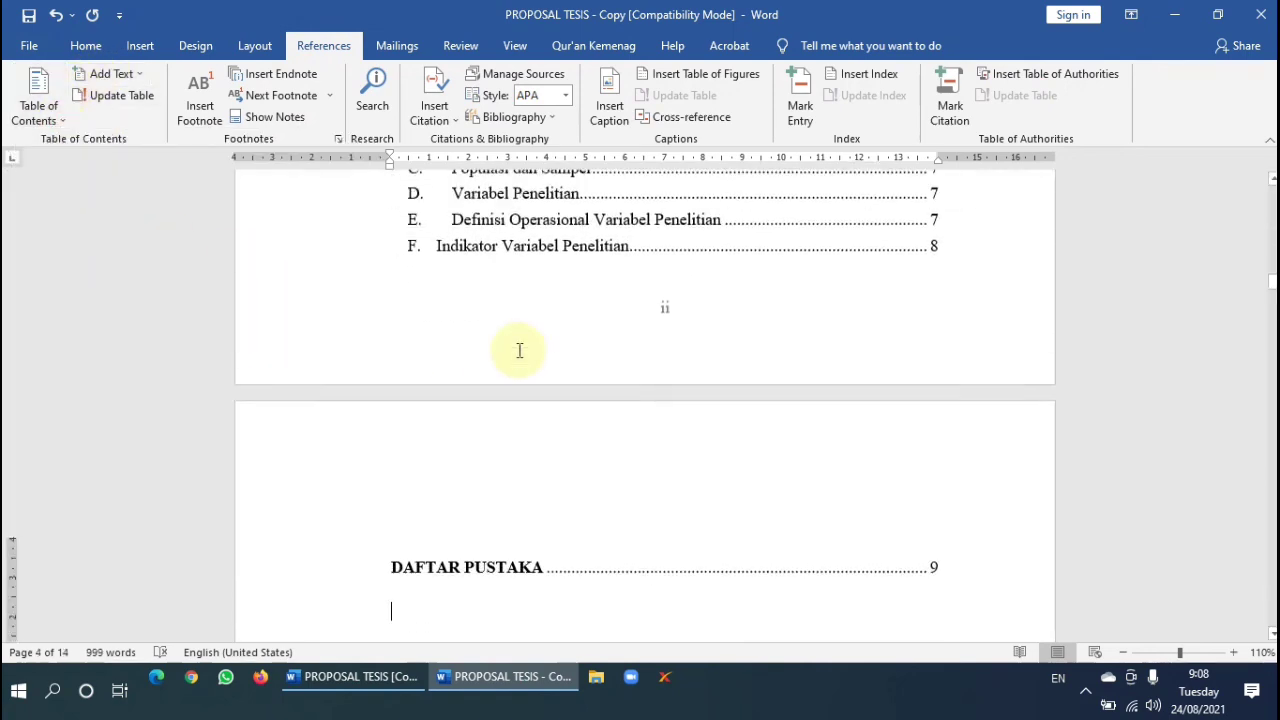
scroll(519, 350, up, 8)
scroll(522, 319, up, 3)
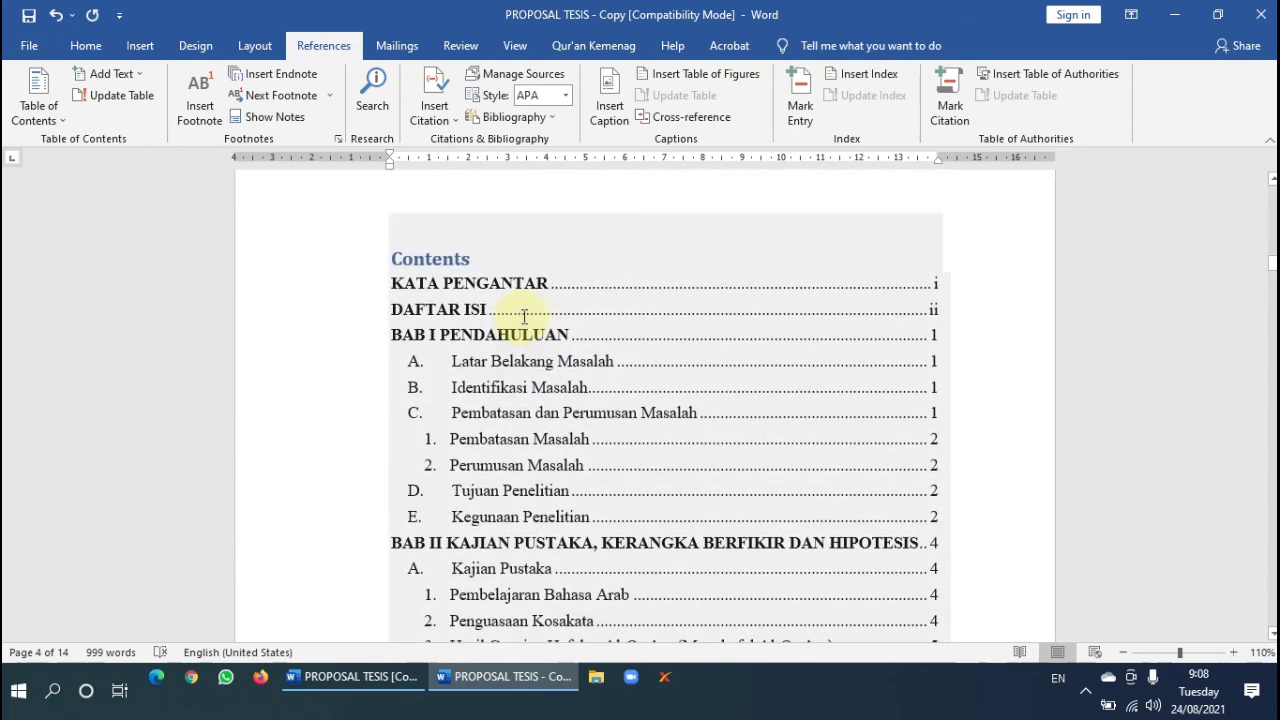
double_click(476, 259)
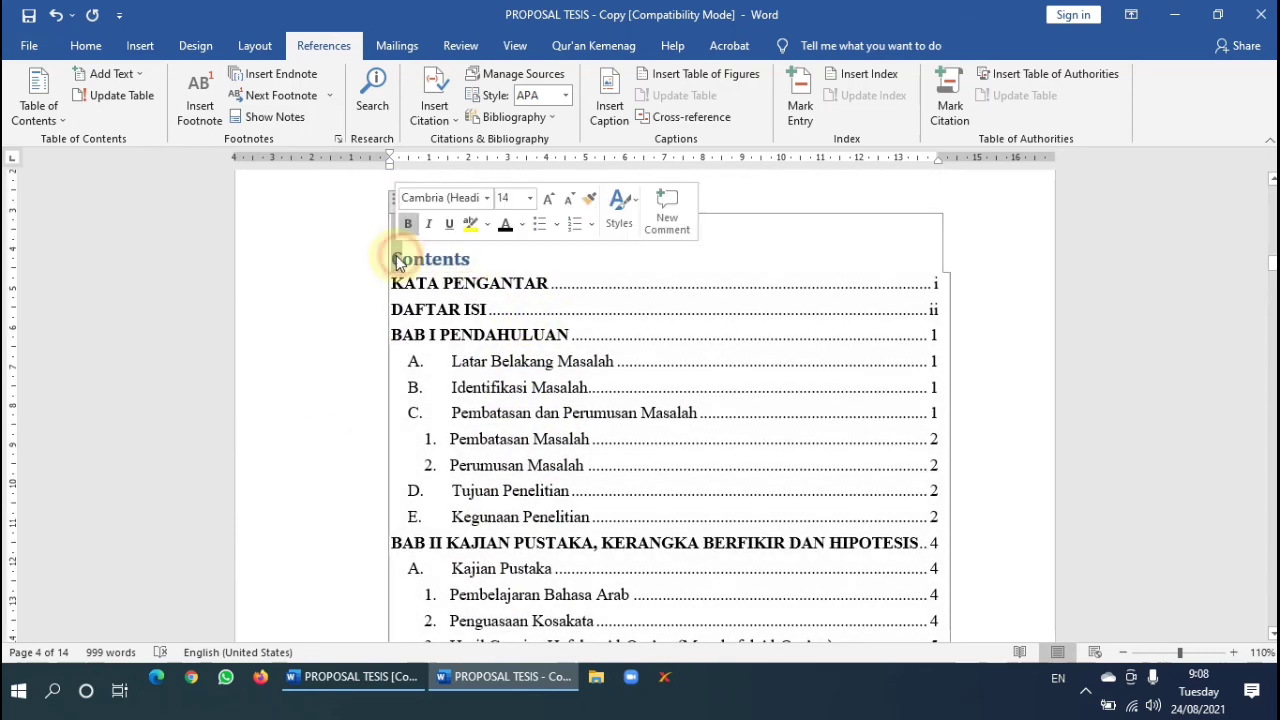
double_click(443, 259)
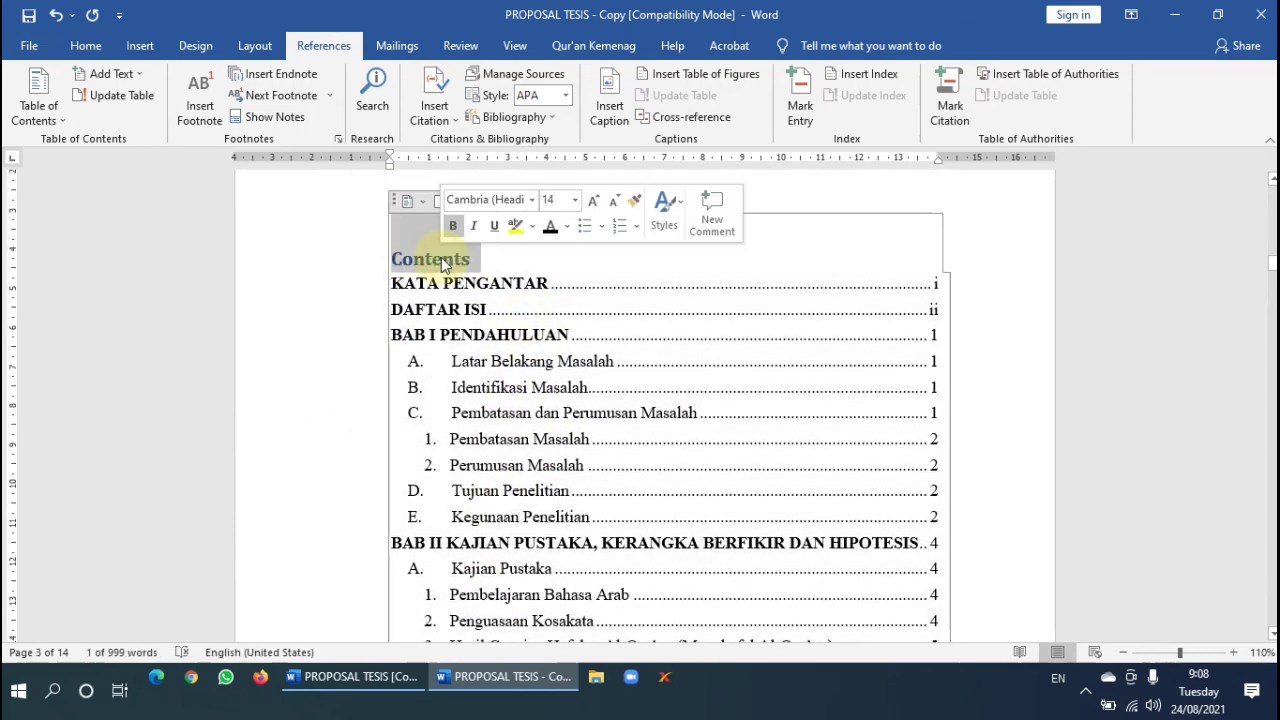
key(Delete)
key(Delete)
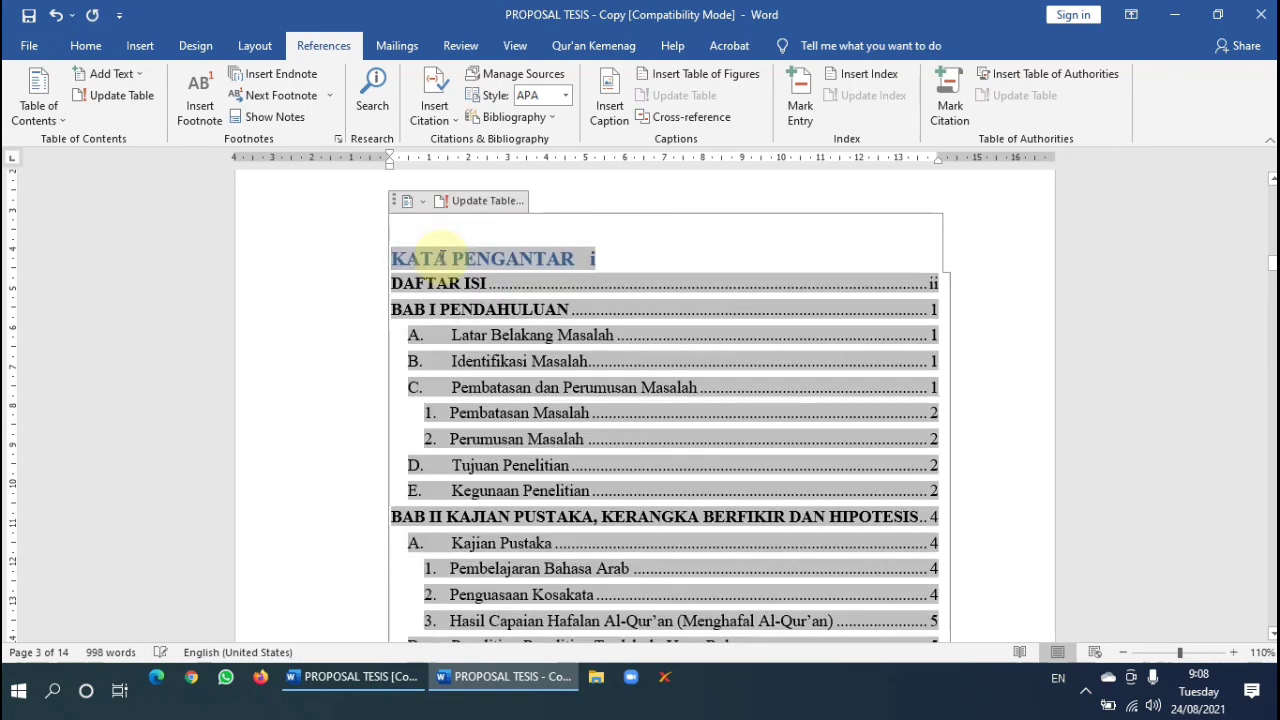
click(535, 292)
scroll(566, 360, up, 3)
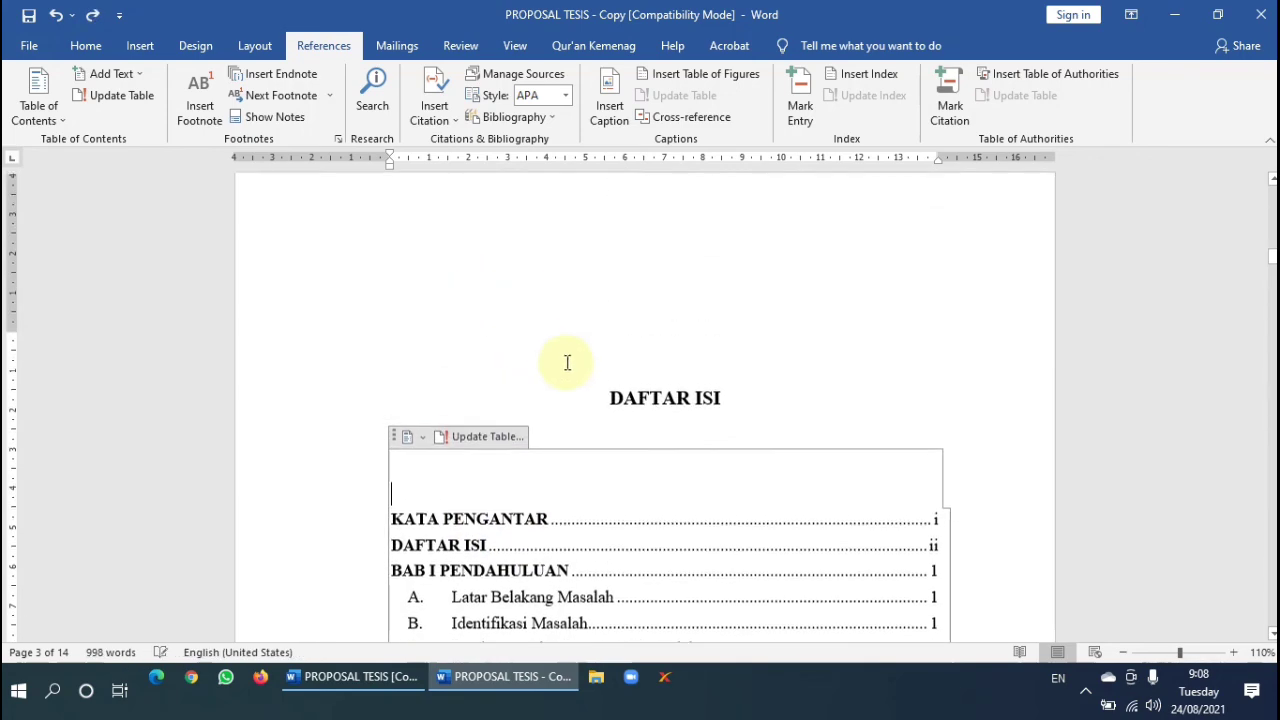
Examine the new table of contents down to DAFTAR PUSTAKA and check which style the BAB I PENDAHULUAN heading uses.
scroll(534, 366, down, 2)
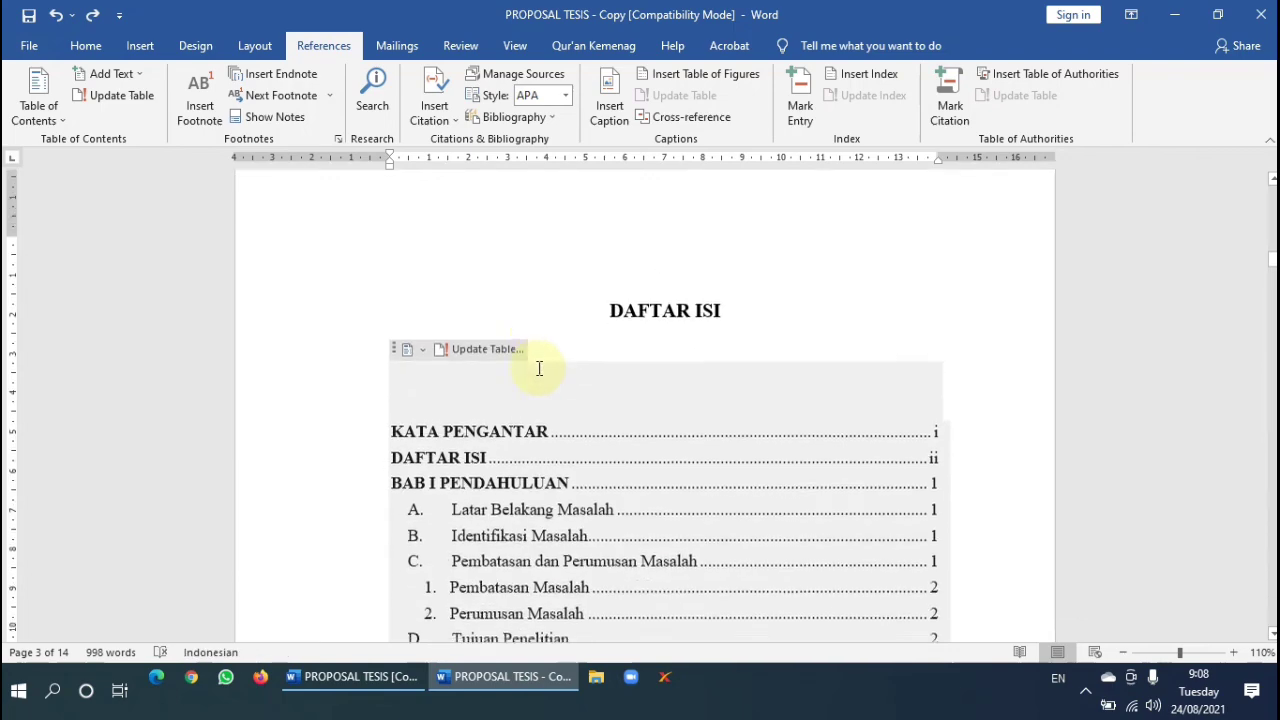
click(571, 334)
scroll(640, 330, down, 4)
scroll(550, 350, down, 5)
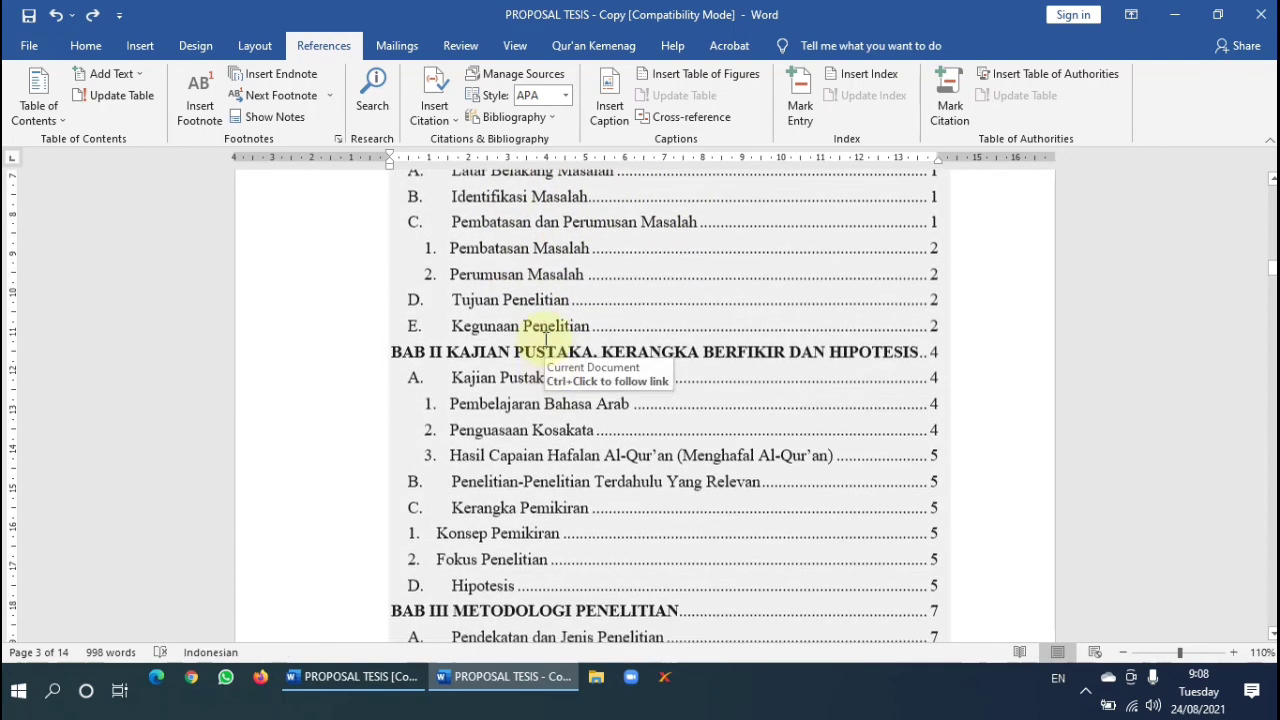
scroll(606, 411, down, 10)
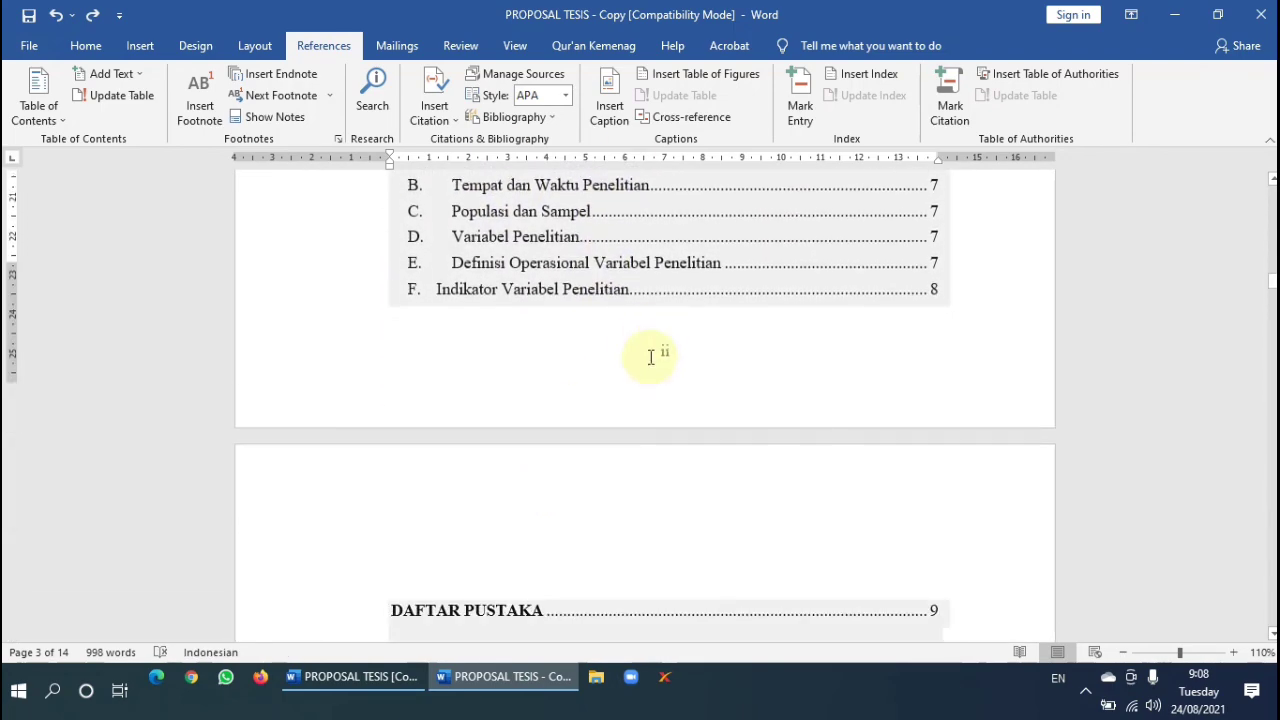
scroll(572, 435, down, 5)
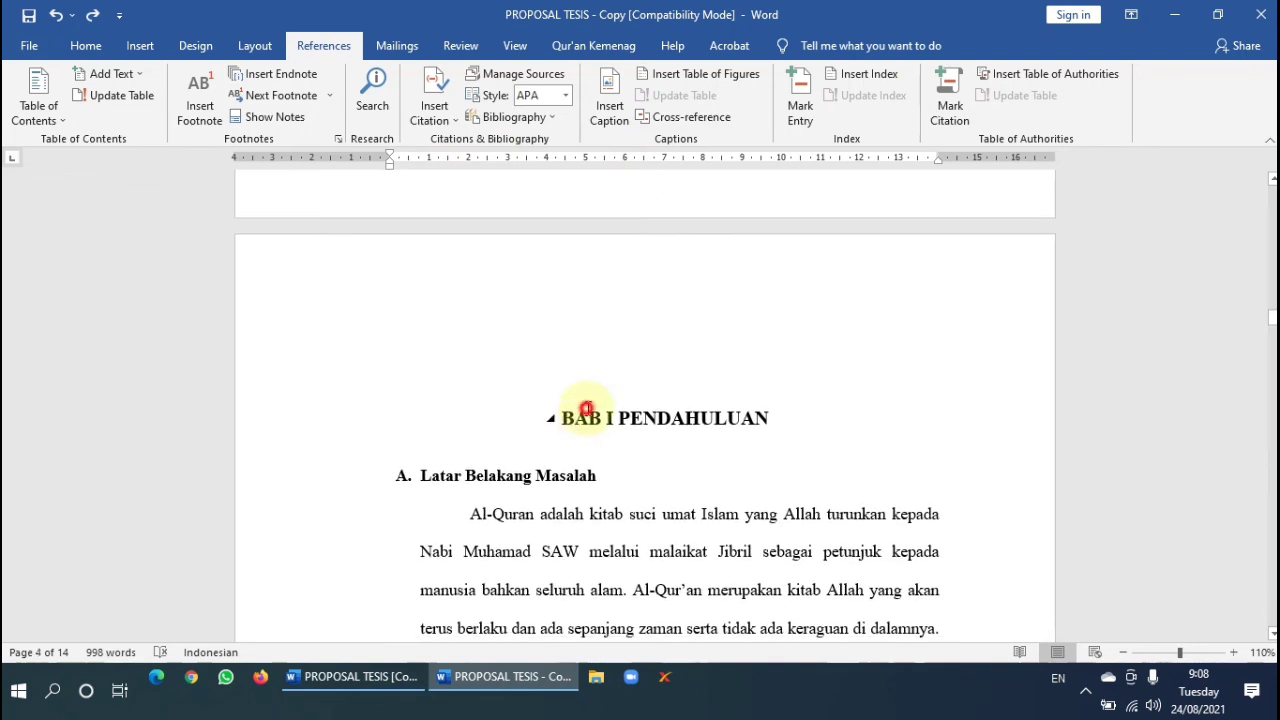
click(588, 418)
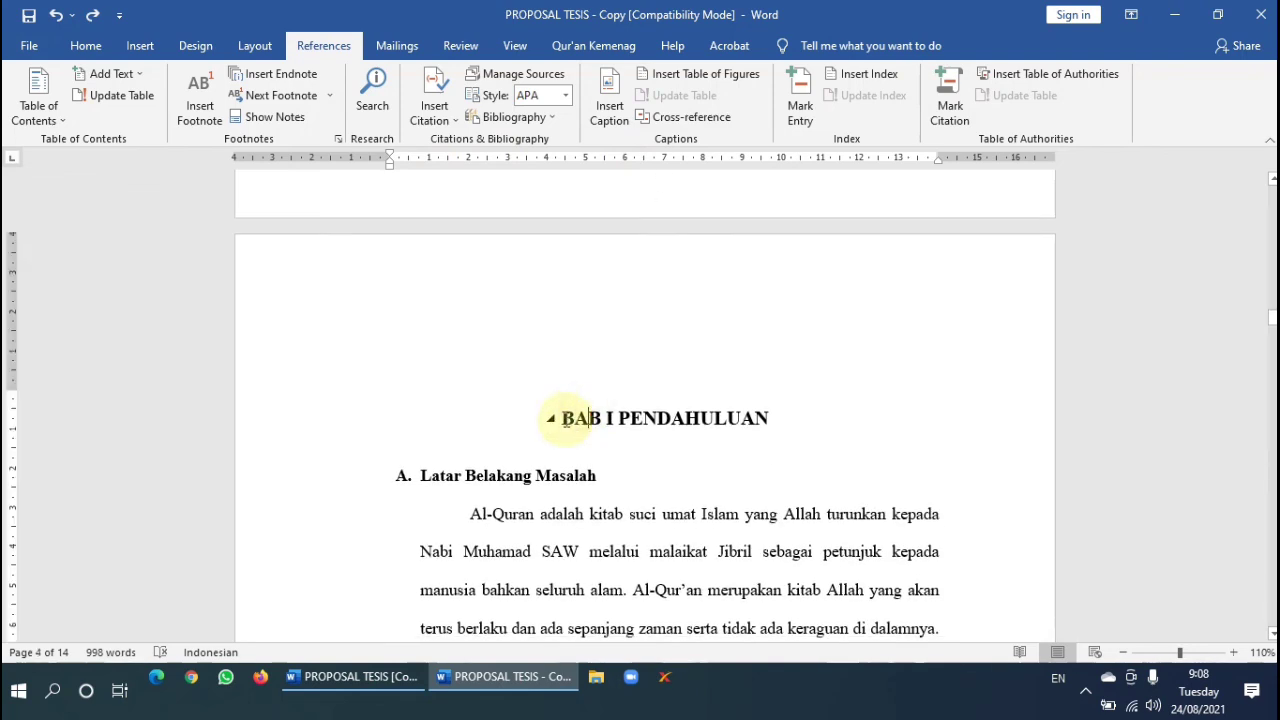
click(88, 45)
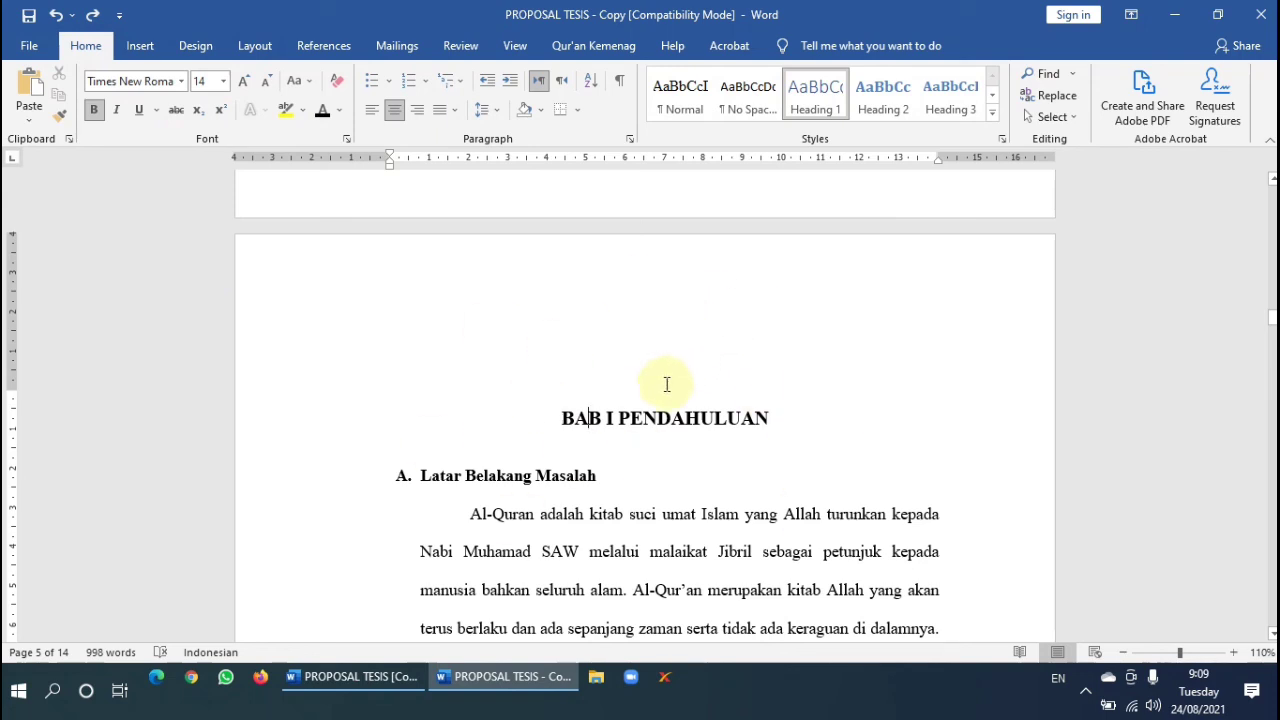
Look over the BAB I subheadings from Latar Belakang Masalah to Kegunaan Penelitian, and return to the cover page.
scroll(722, 342, down, 12)
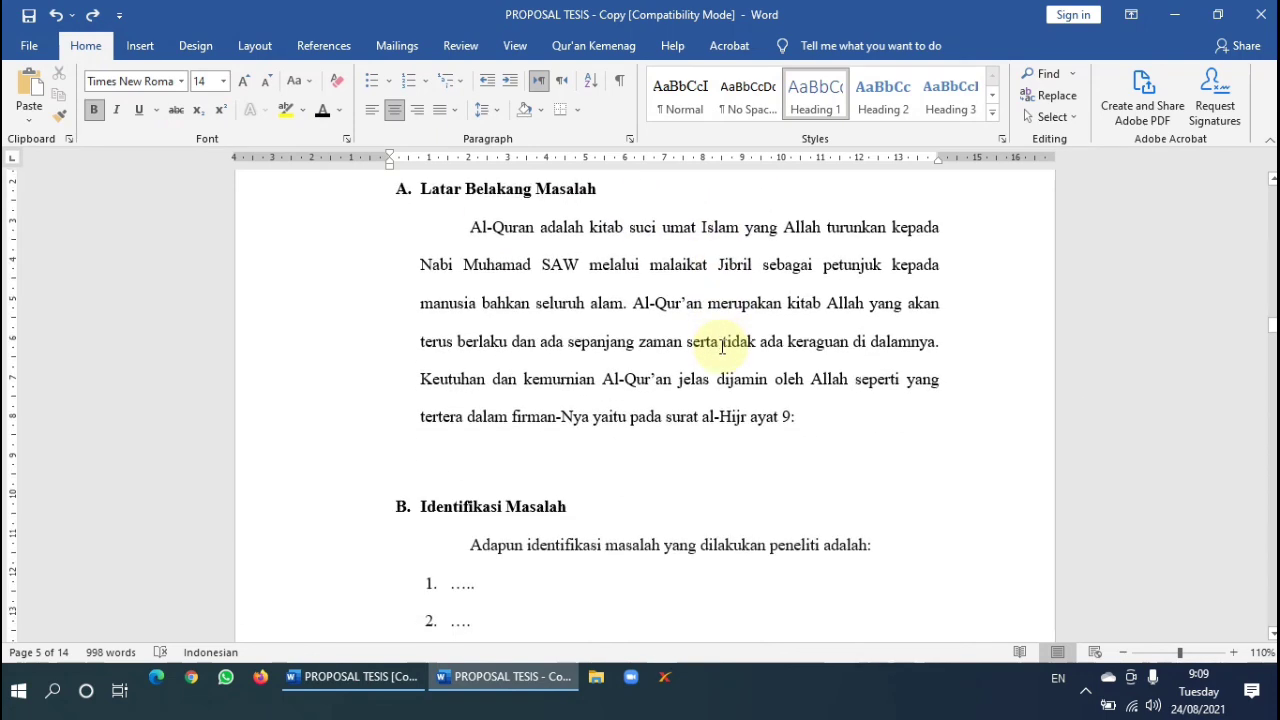
scroll(722, 347, down, 12)
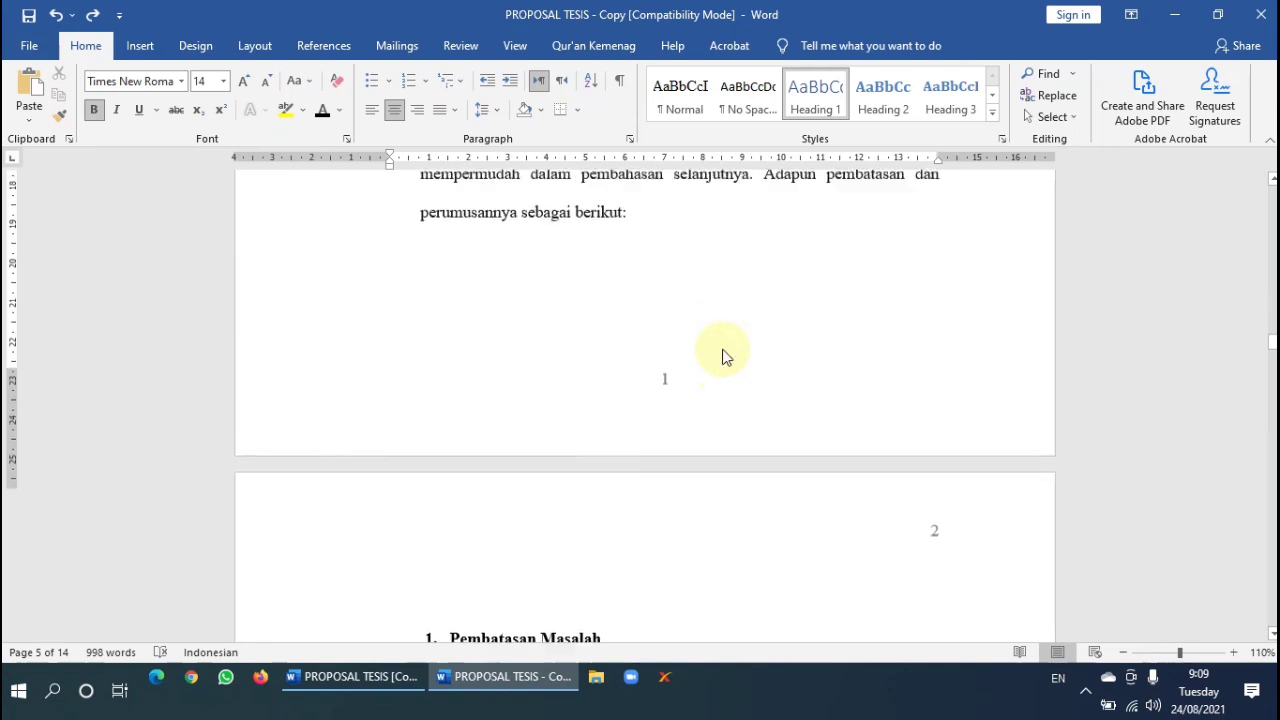
scroll(726, 354, down, 5)
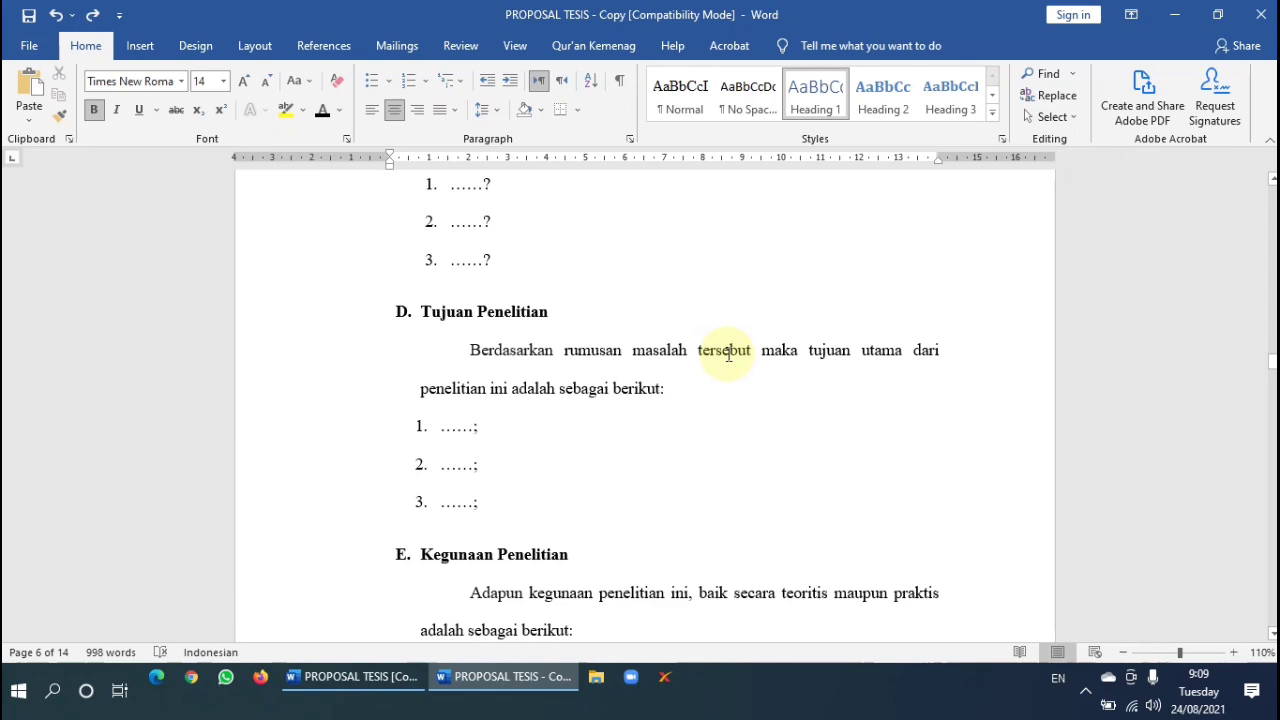
scroll(728, 354, up, 5)
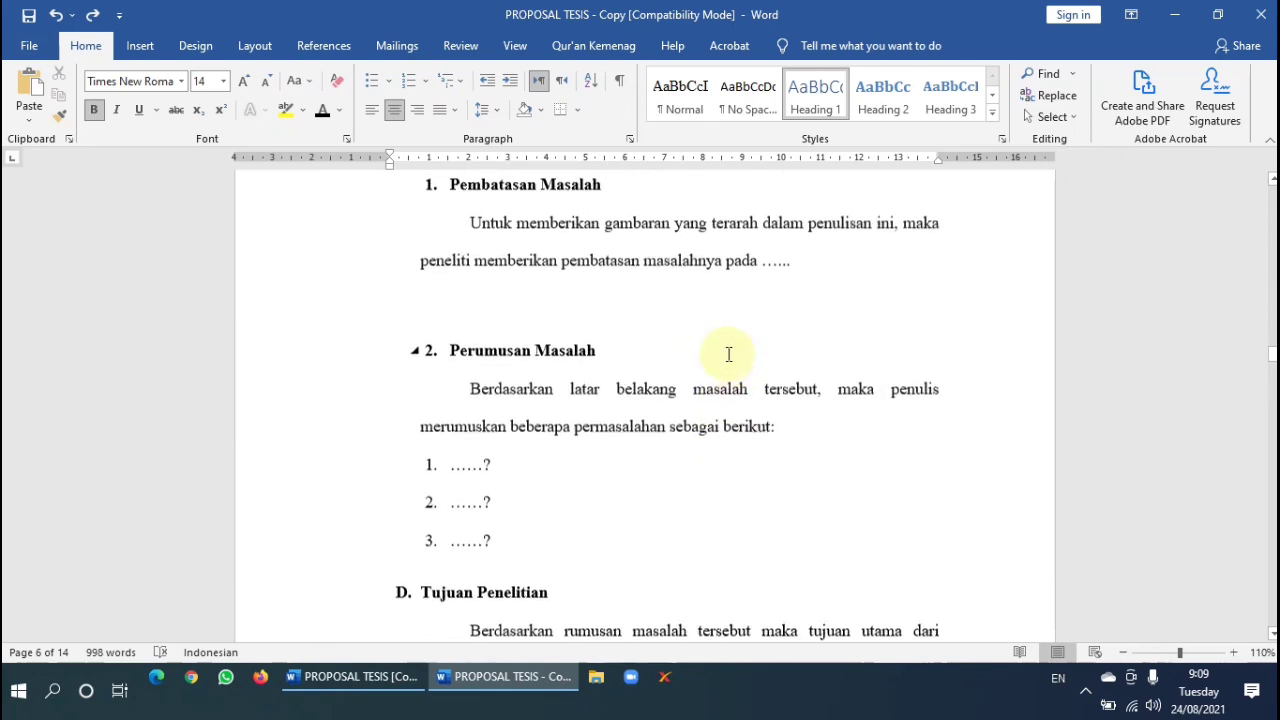
drag(1272, 360, 1272, 185)
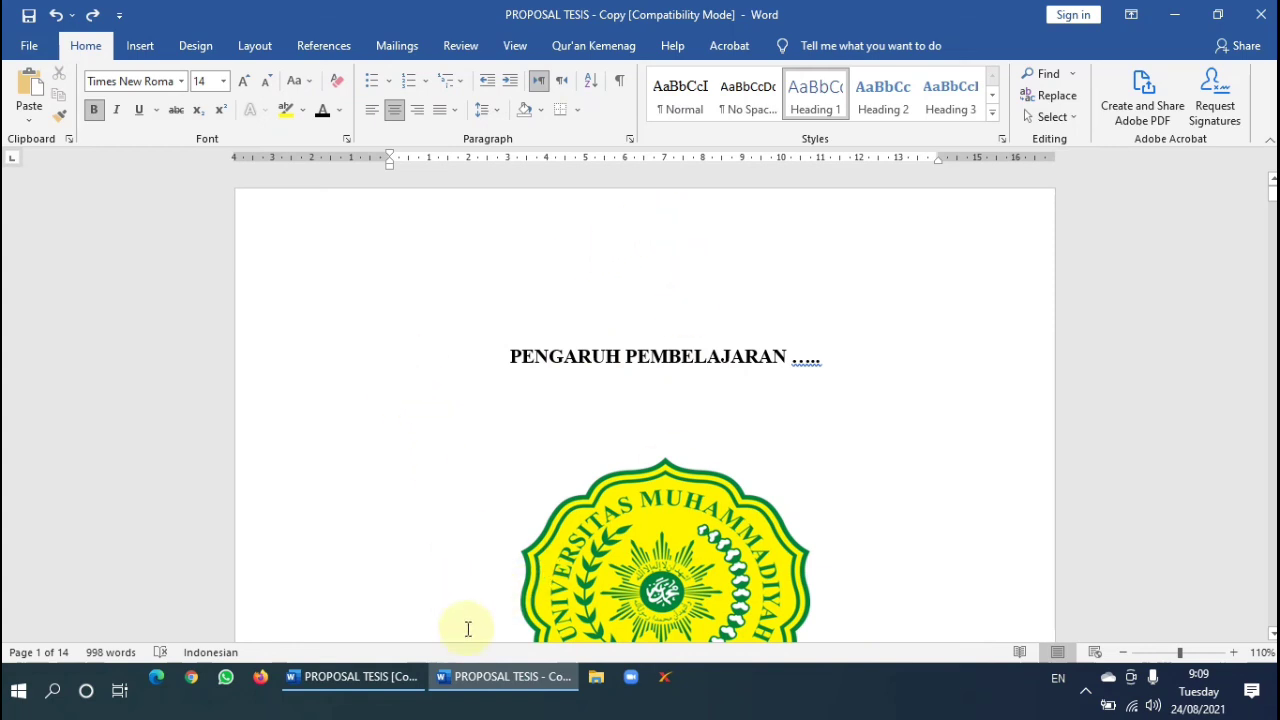
mouse_move(735, 9)
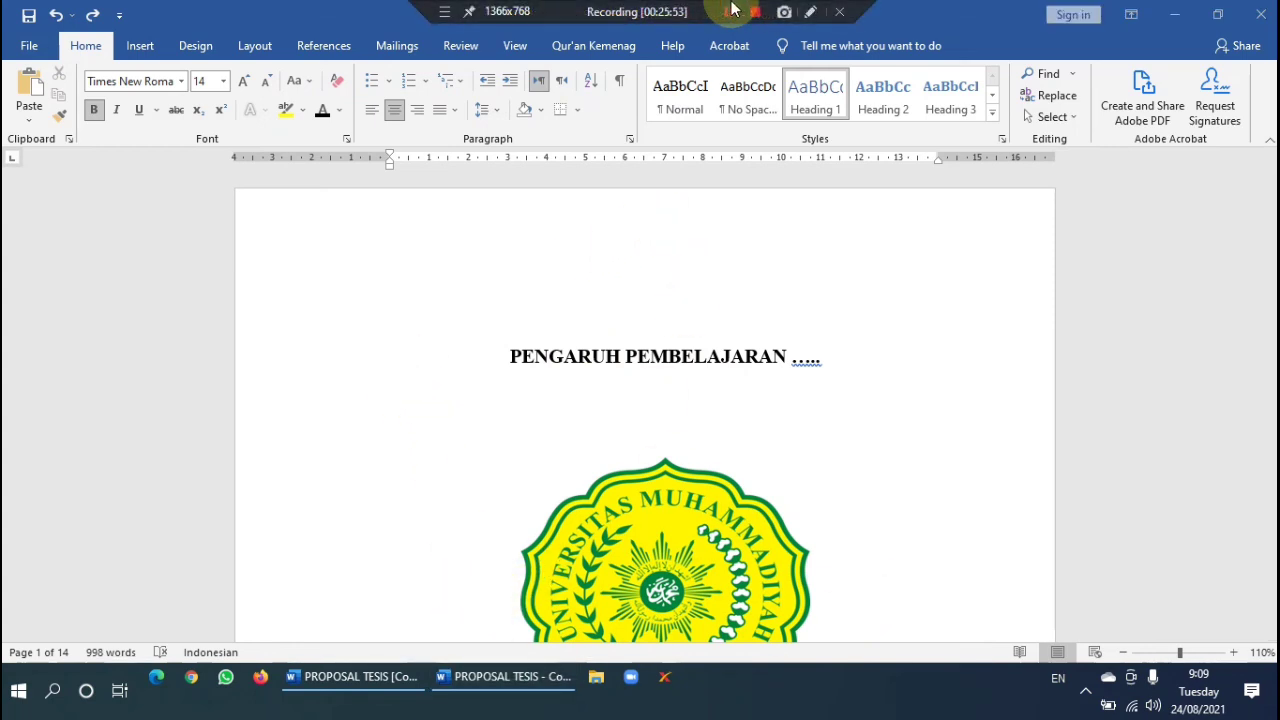